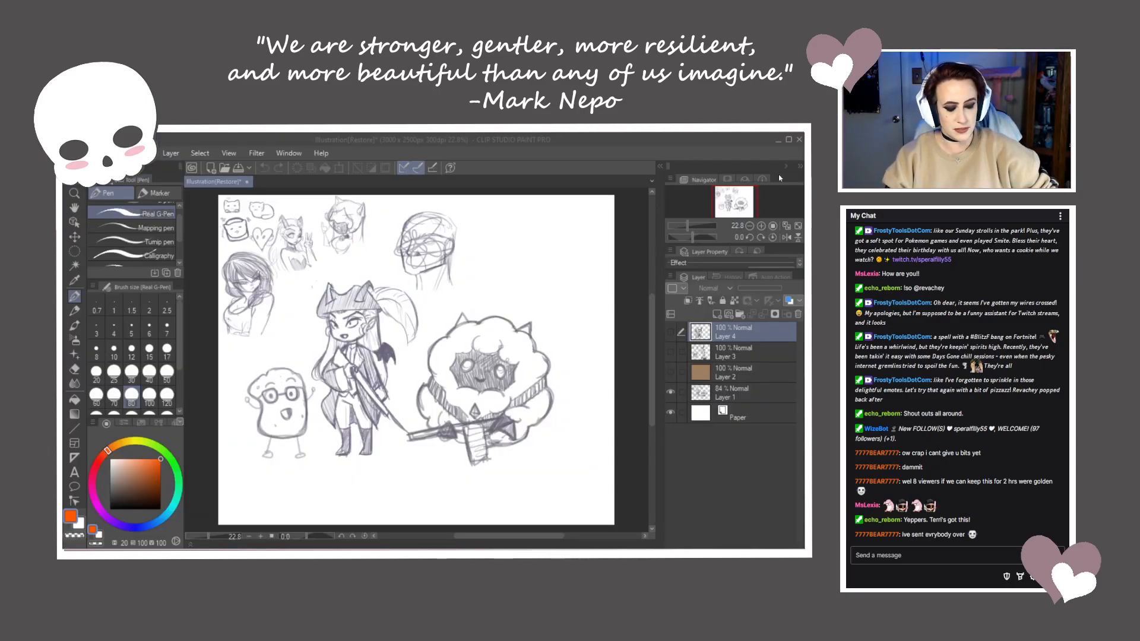
click(611, 144)
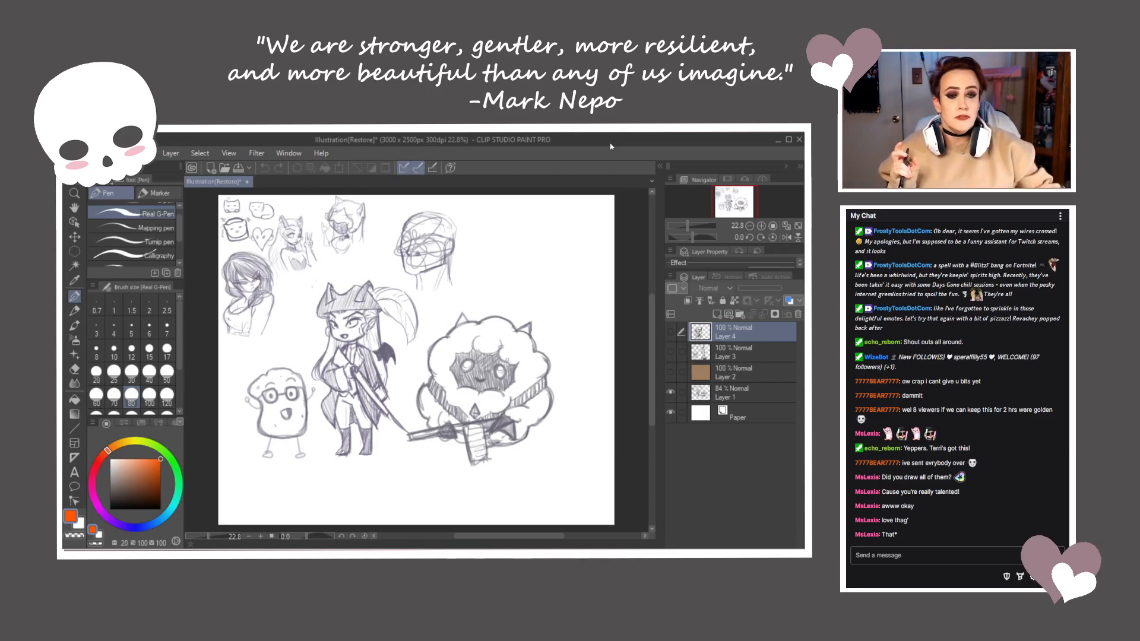
mouse_move(345, 553)
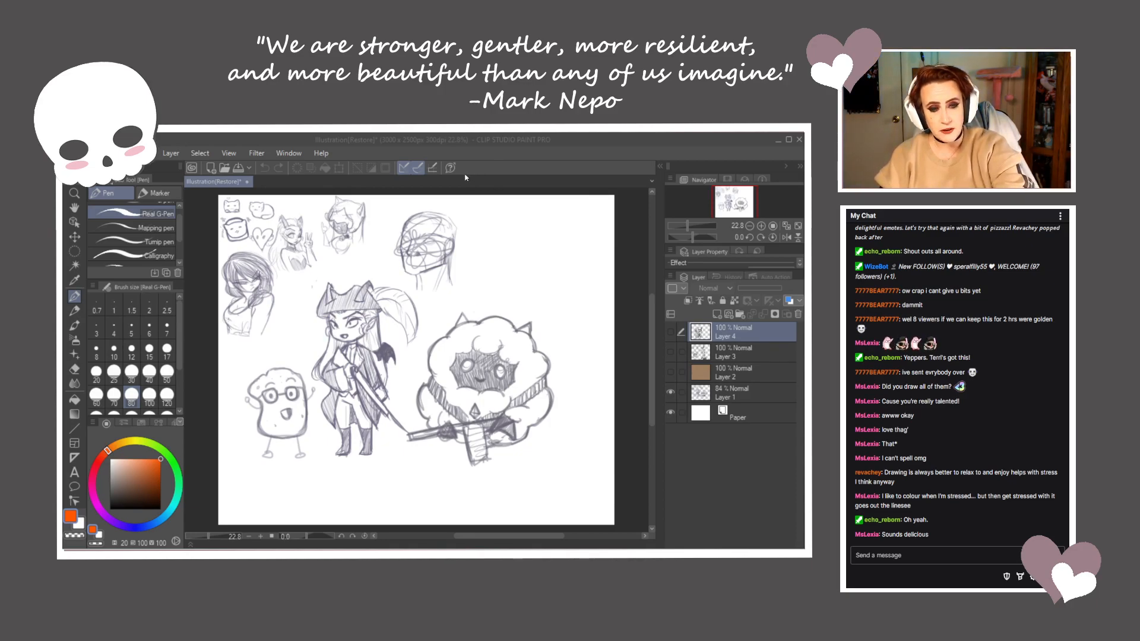
Examine the existing character sketches on Layer 1 up close and as a whole page
click(419, 386)
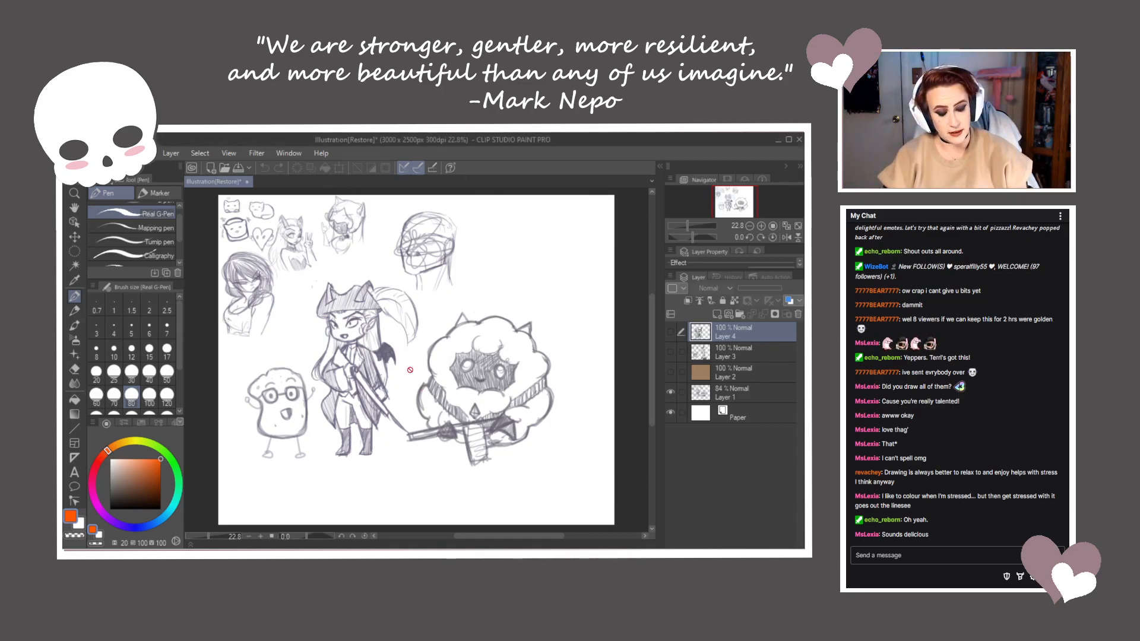
drag(426, 373, 449, 378)
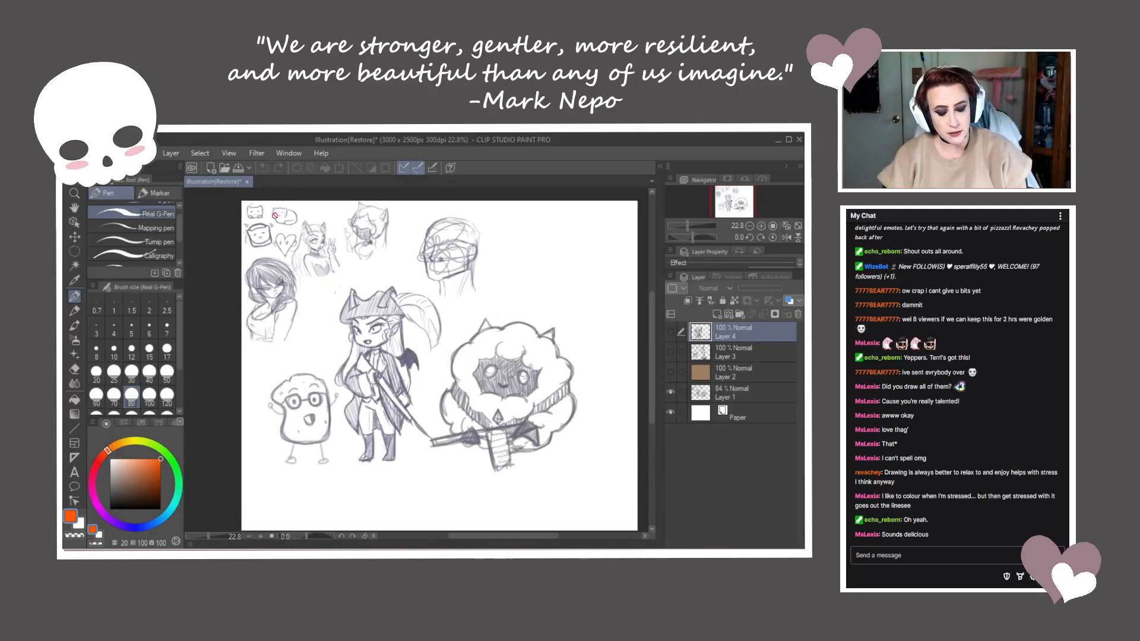
scroll(287, 257, up, 3)
drag(414, 323, 454, 386)
drag(452, 247, 351, 263)
drag(469, 522, 479, 330)
scroll(470, 354, down, 1)
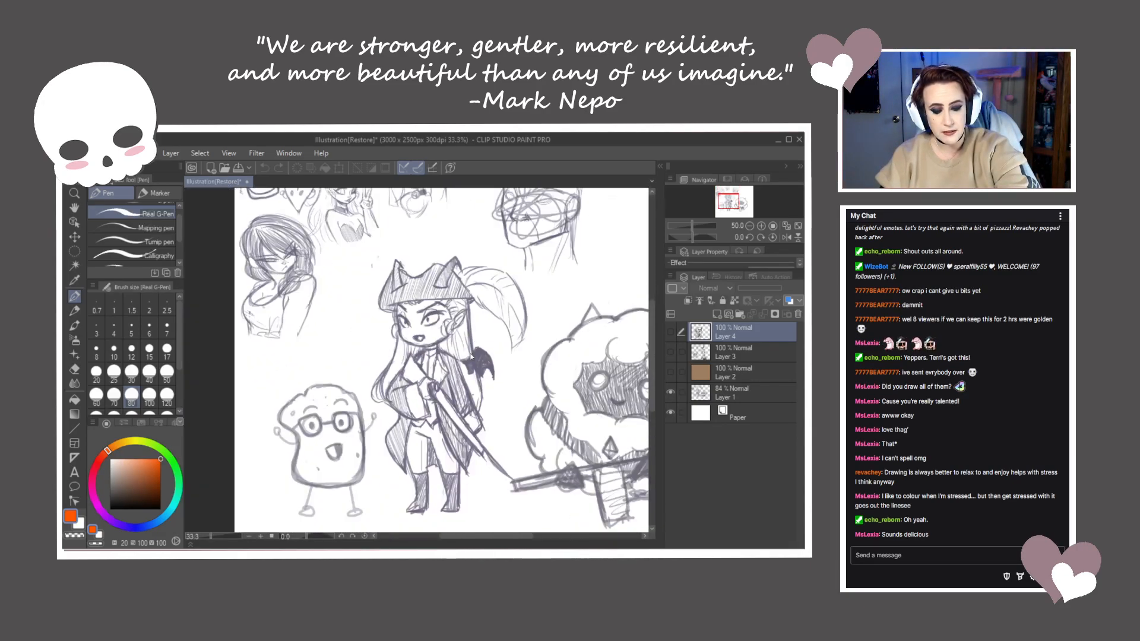
scroll(472, 357, down, 1)
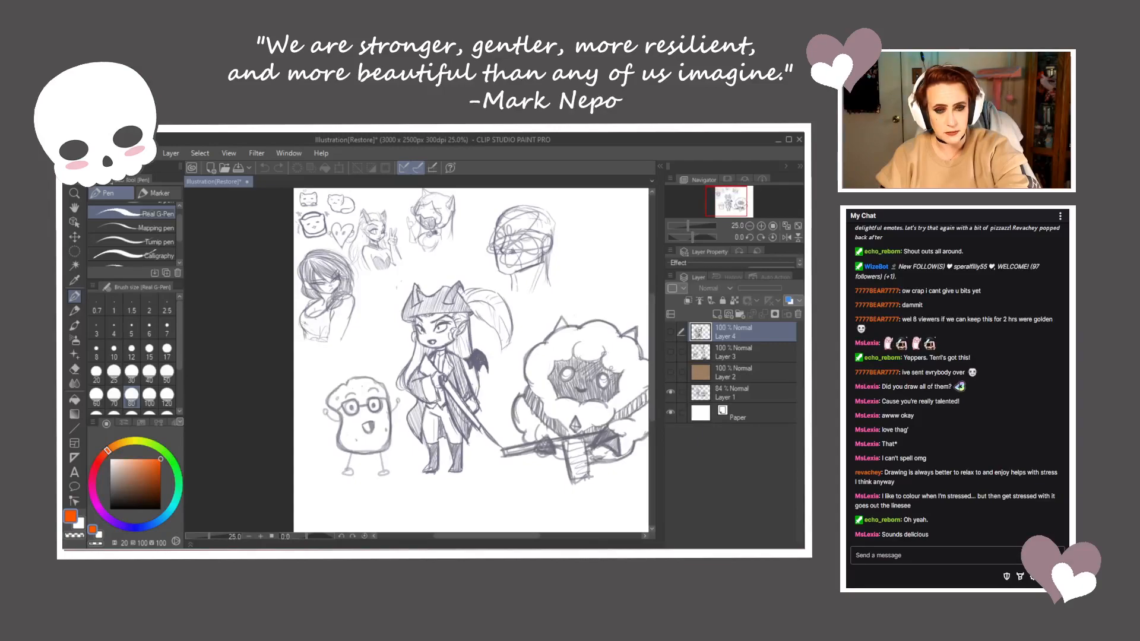
scroll(472, 357, down, 2)
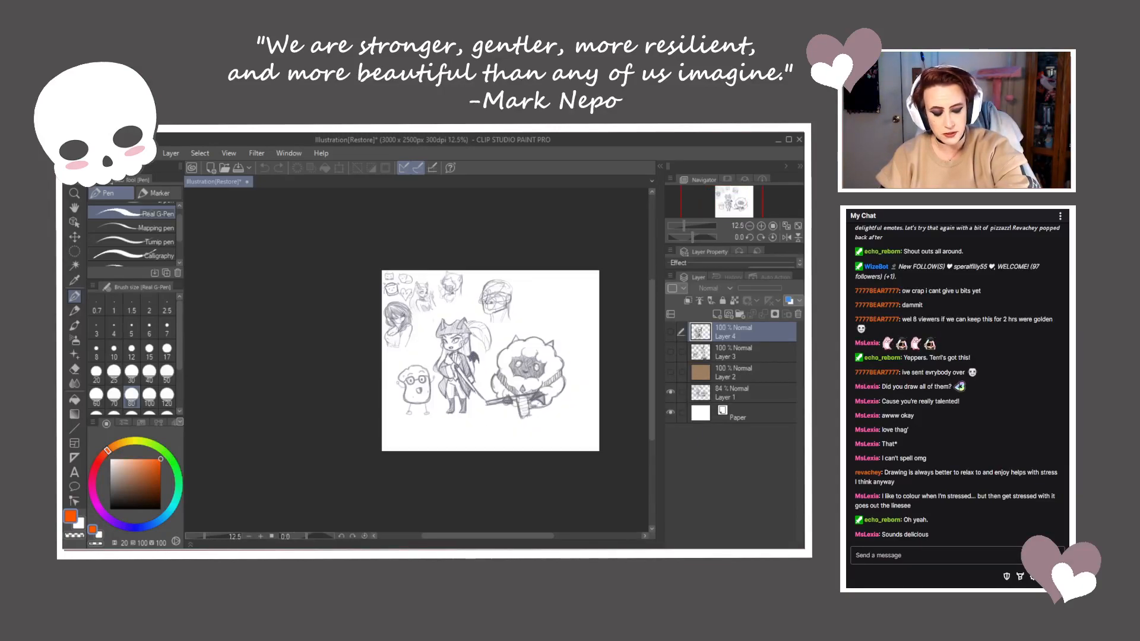
scroll(471, 357, up, 2)
drag(522, 444, 407, 424)
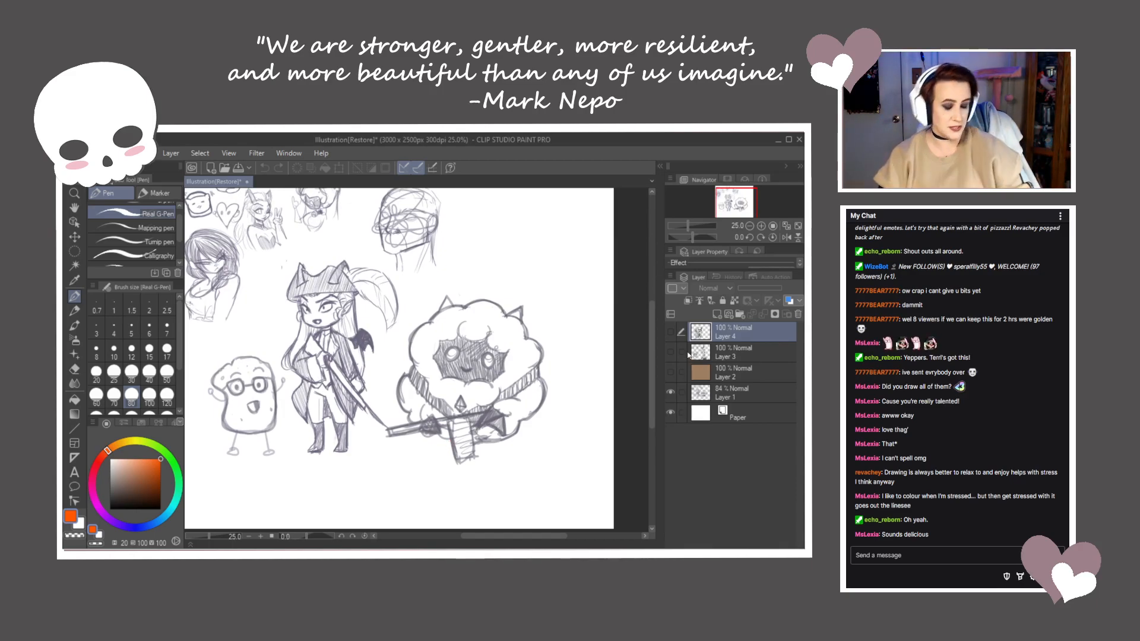
Hide Layer 1 and show Layer 3 to look over its character sketches
click(670, 393)
click(671, 351)
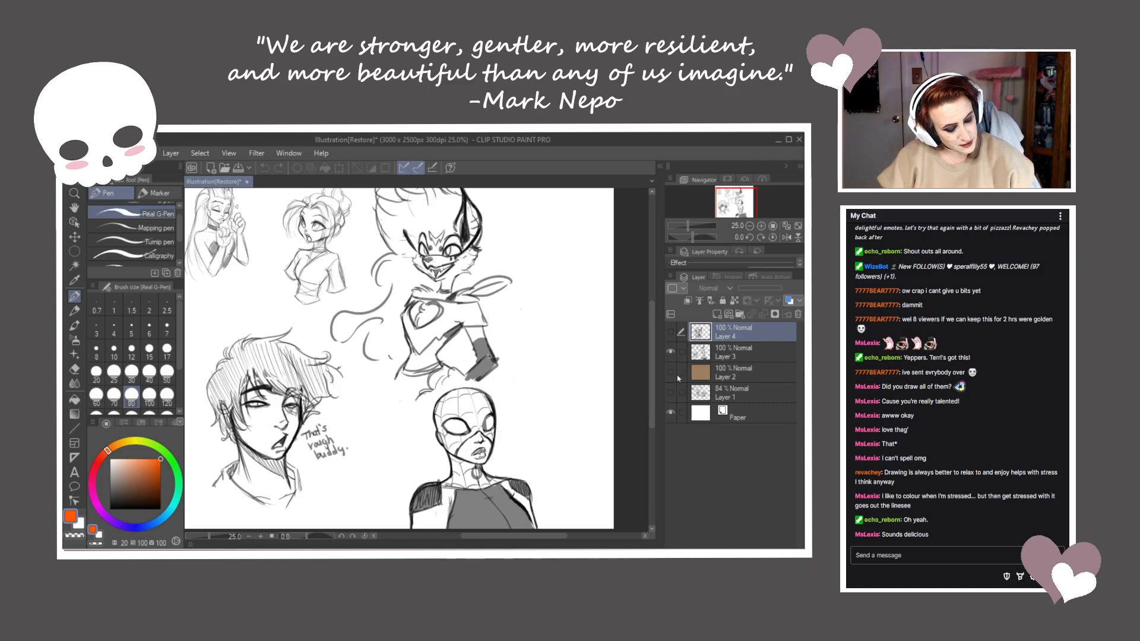
scroll(615, 337, down, 3)
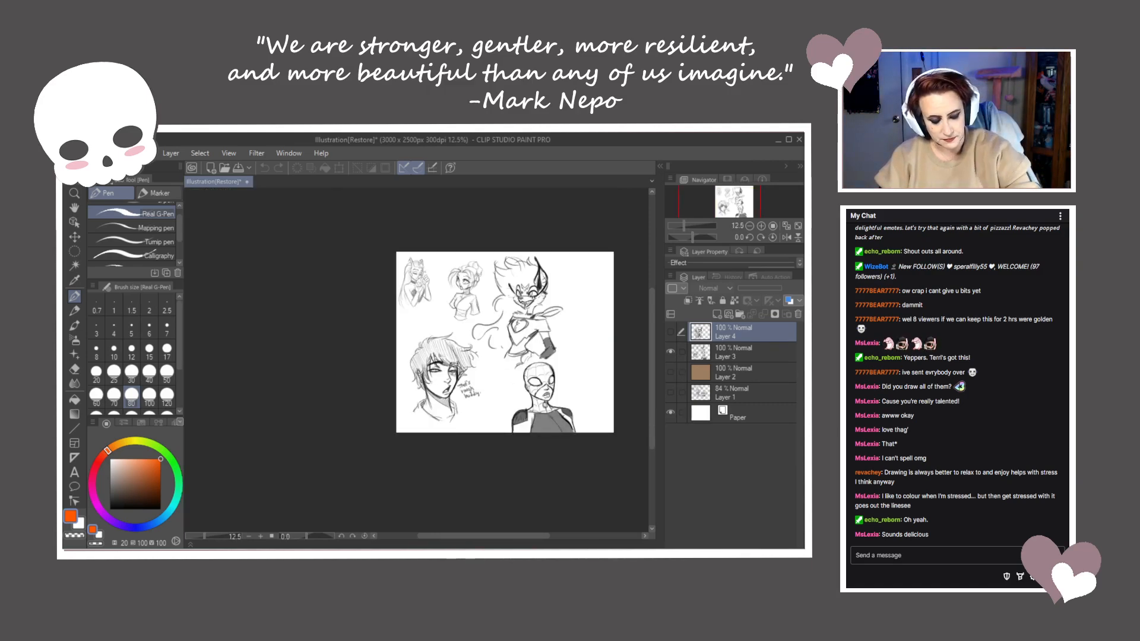
scroll(615, 336, up, 3)
drag(263, 254, 313, 297)
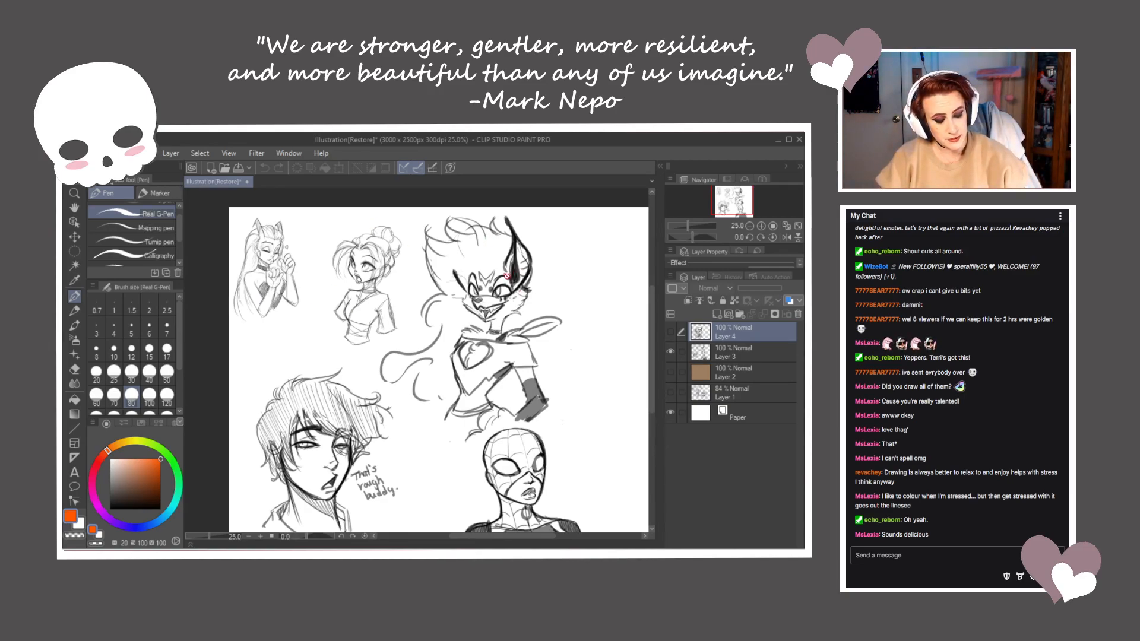
drag(513, 393, 480, 395)
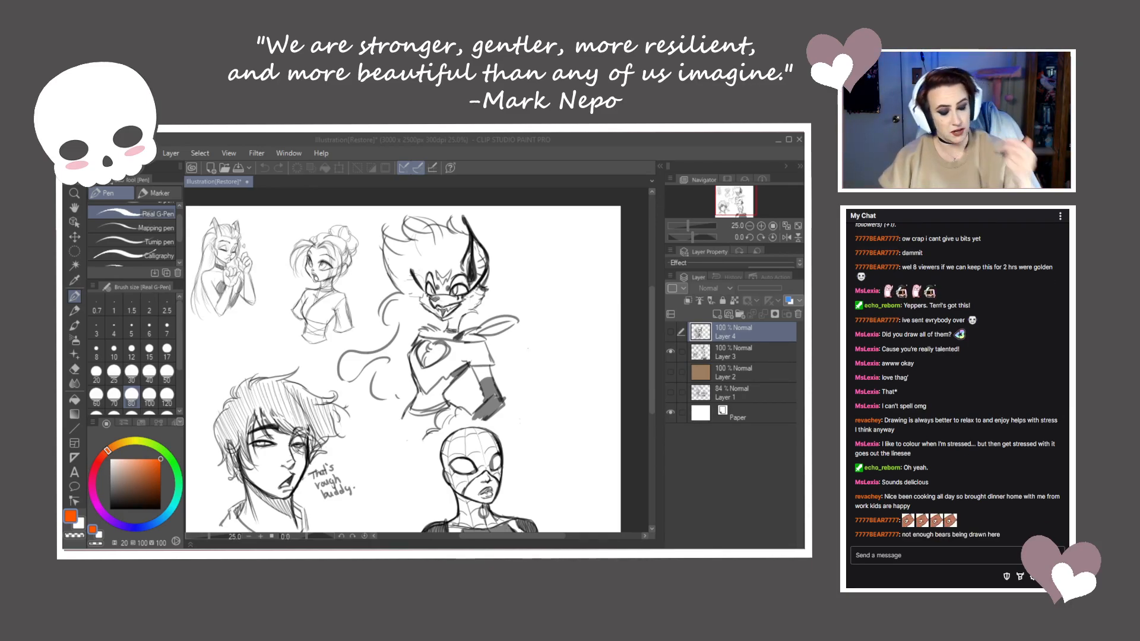
Hide Layer 3 and show Layer 4 to view the sketch of the hooded and box-headed figures
click(671, 351)
click(671, 331)
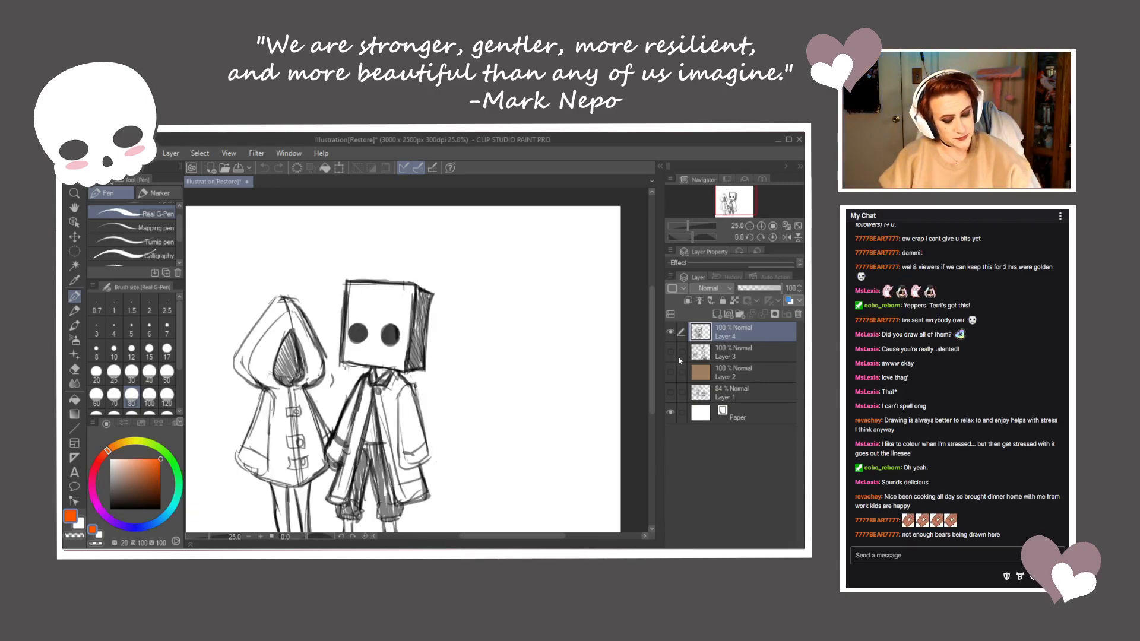
mouse_move(492, 428)
mouse_down()
mouse_move(501, 335)
mouse_move(498, 374)
mouse_up()
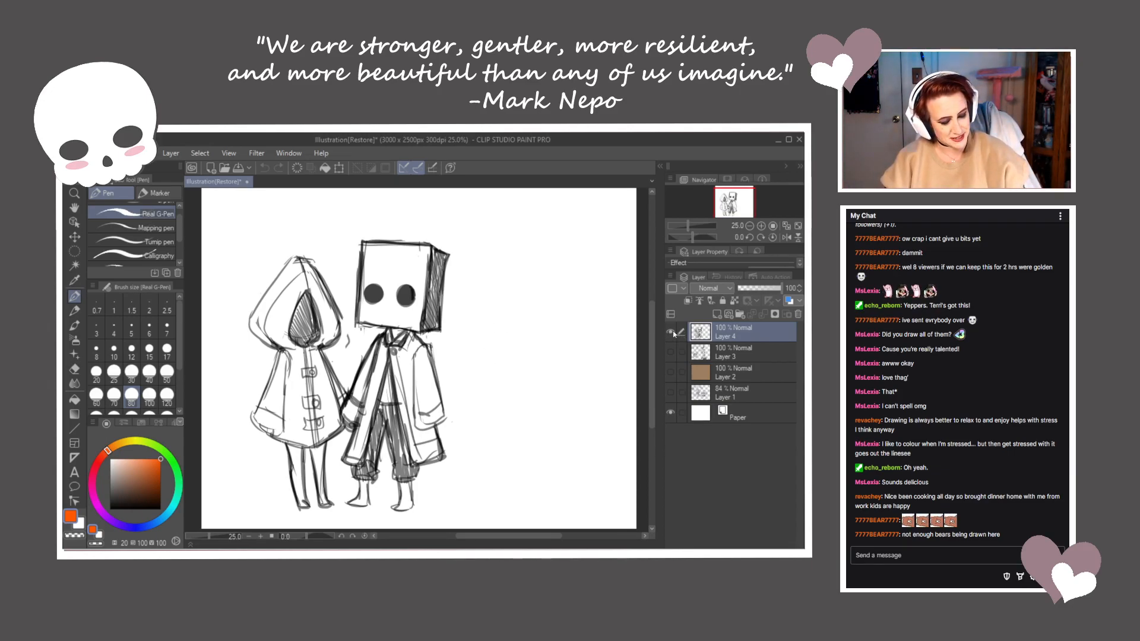
Hide Layer 4, add a new raster layer above it, and collapse the tool palettes for more canvas space
click(671, 331)
click(717, 317)
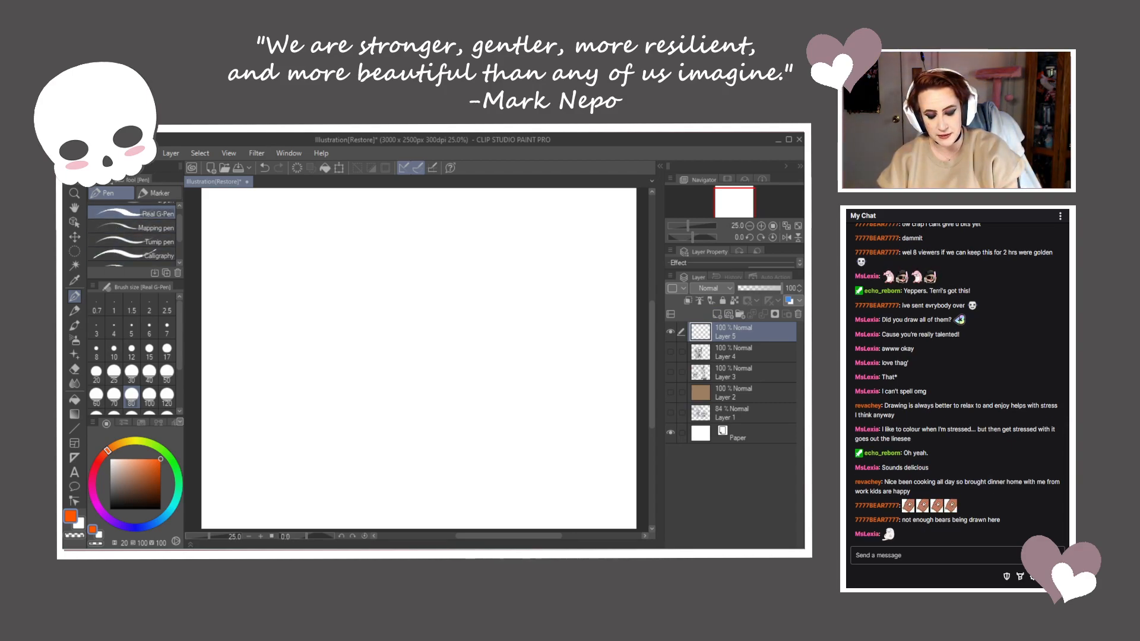
click(106, 166)
key(ctrl+plus)
key(ctrl+plus)
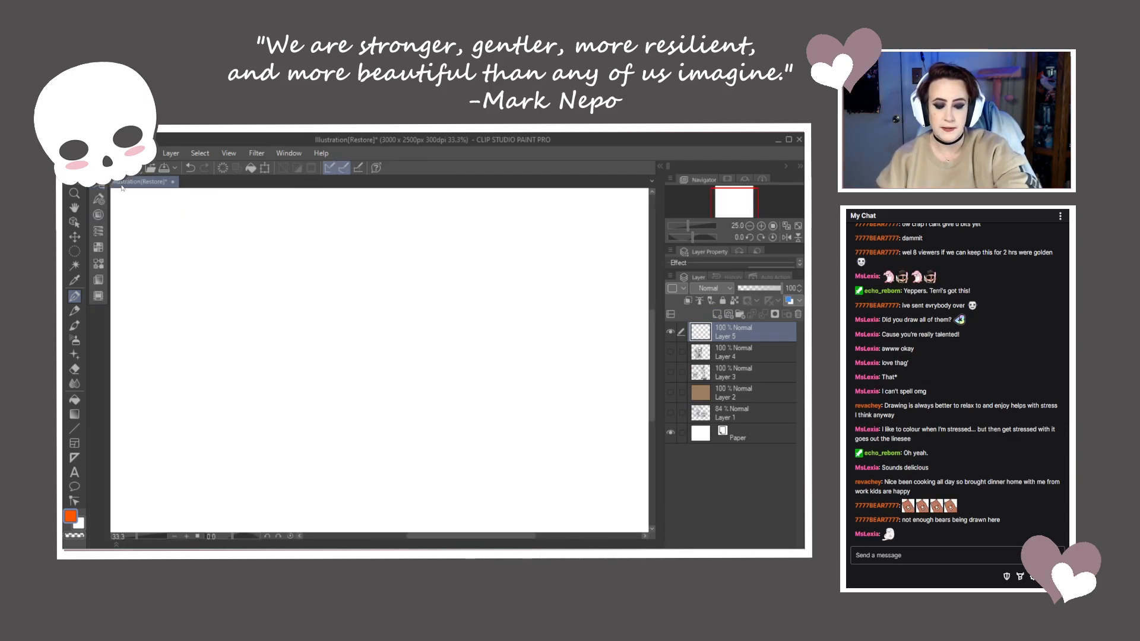
Test the orange pen with a wavy stroke on the new layer and undo it
mouse_move(323, 278)
mouse_down()
mouse_move(448, 342)
mouse_move(428, 396)
mouse_move(493, 404)
mouse_up()
mouse_move(468, 314)
mouse_down()
mouse_move(415, 358)
mouse_move(399, 339)
mouse_up()
mouse_move(237, 324)
mouse_down()
mouse_move(386, 326)
mouse_move(447, 407)
mouse_up()
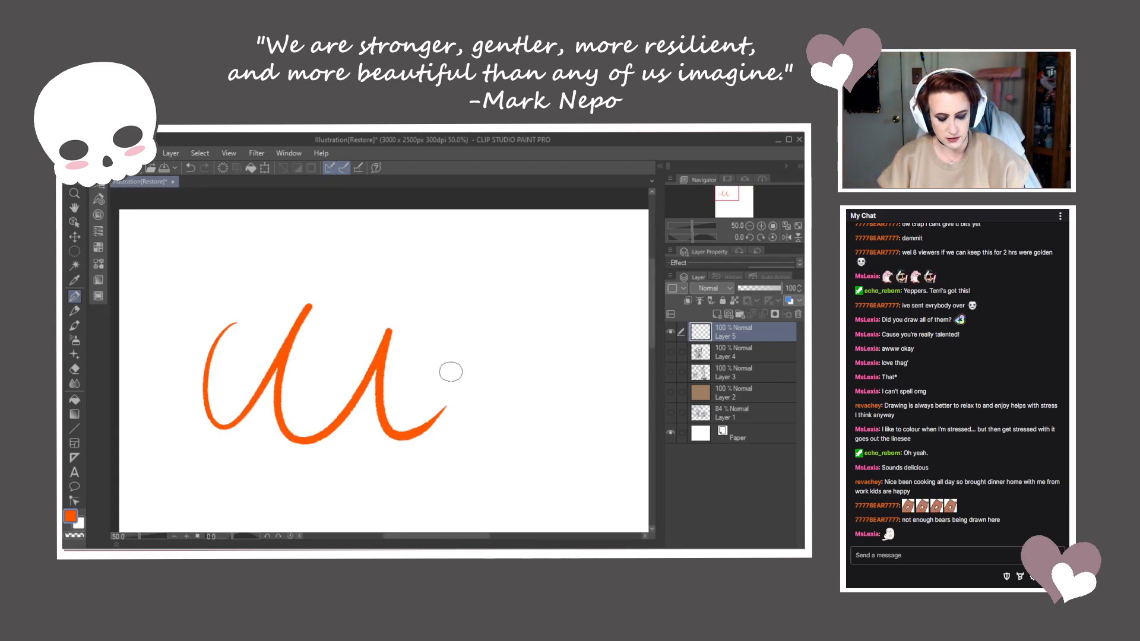
key(ctrl+z)
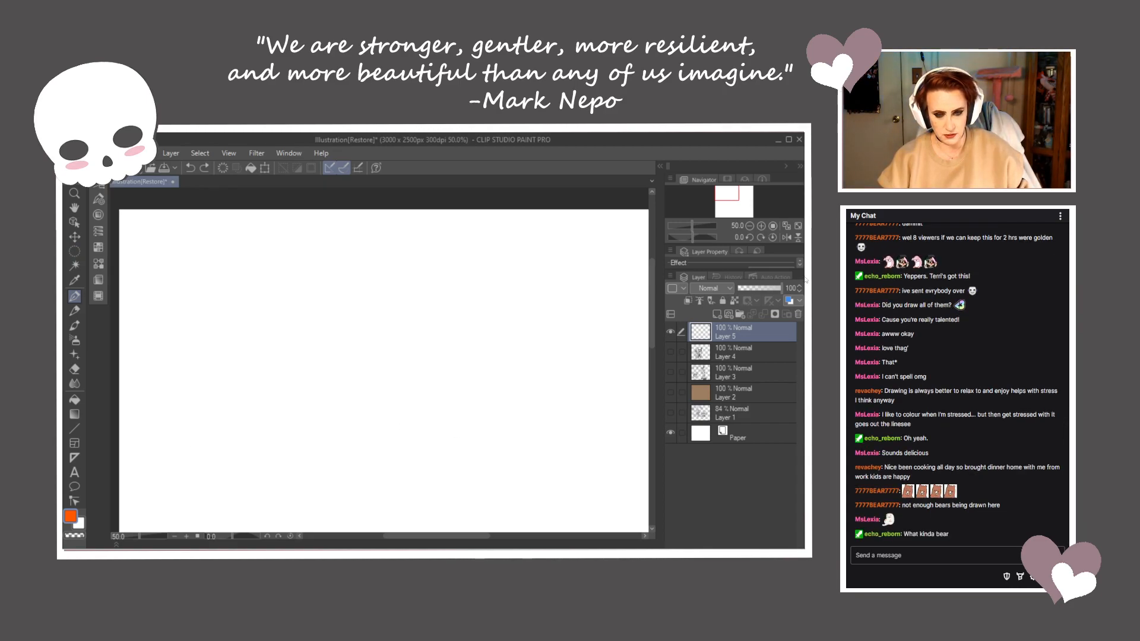
Set the main drawing colour to black
click(70, 516)
click(291, 435)
click(563, 261)
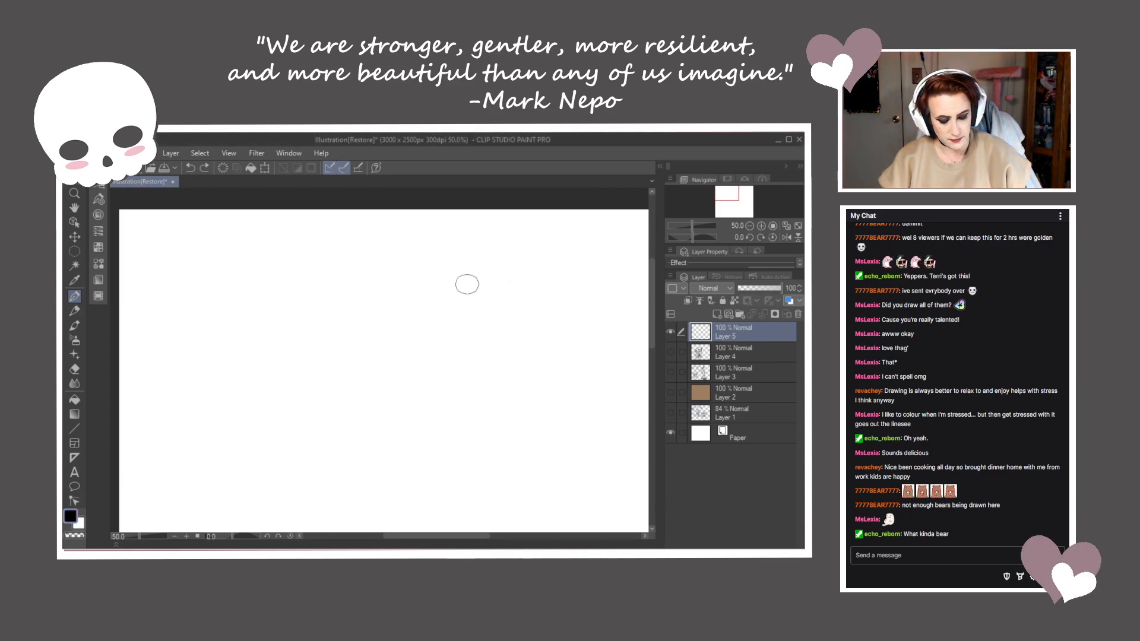
Switch the pen to the G-pen, try it with a looping scribble, and undo the test stroke
click(107, 193)
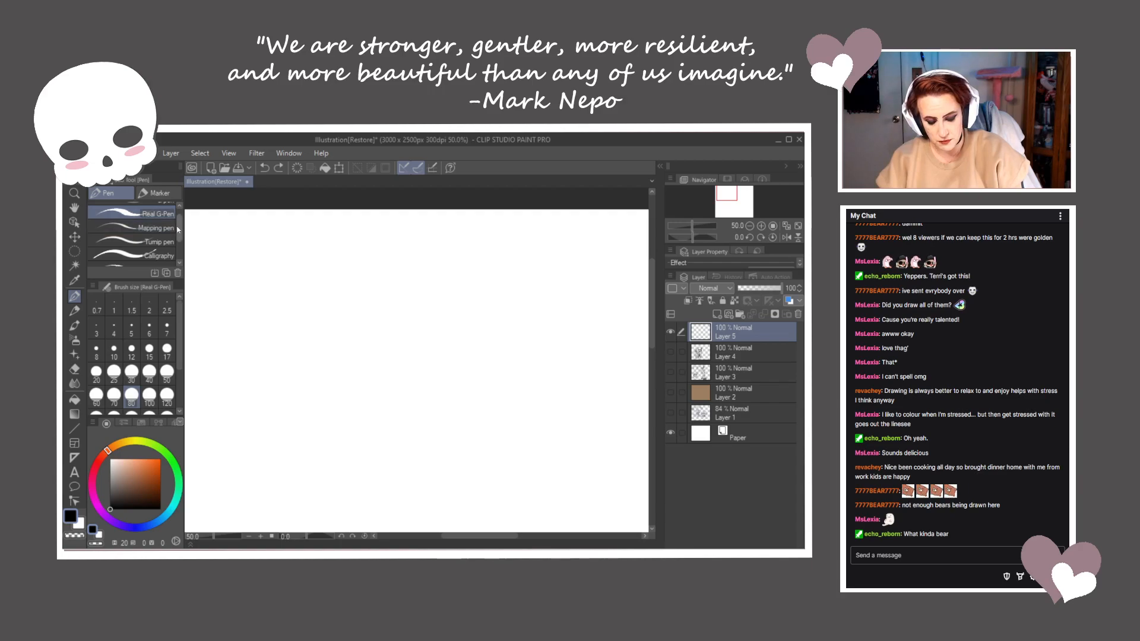
scroll(143, 232, up, 1)
click(143, 210)
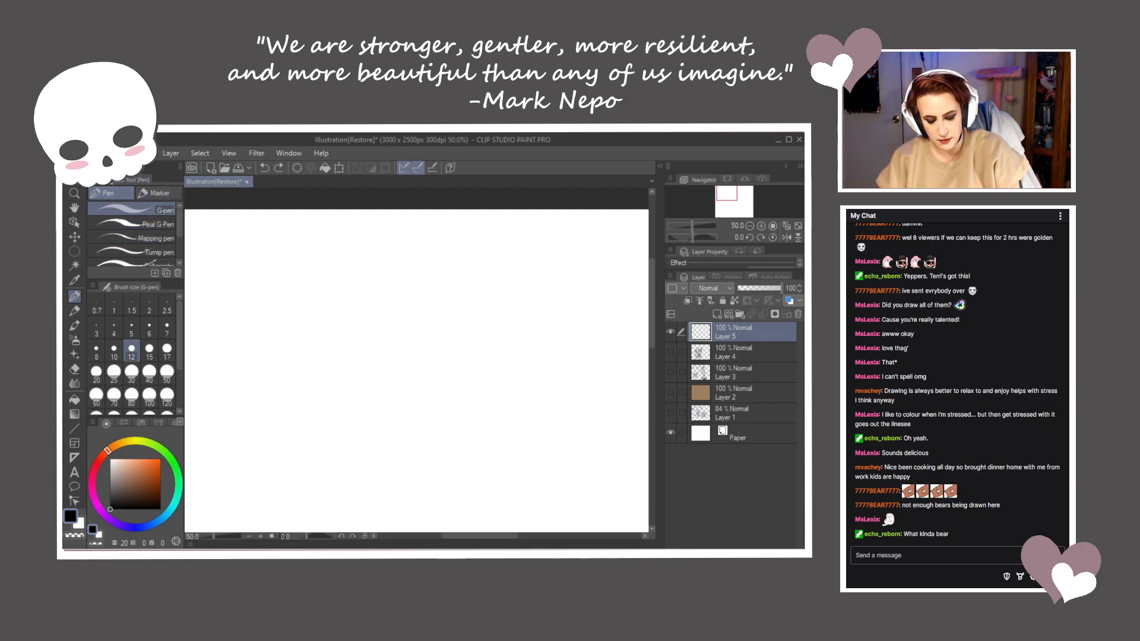
mouse_move(213, 310)
mouse_down()
mouse_move(270, 310)
mouse_move(376, 390)
mouse_up()
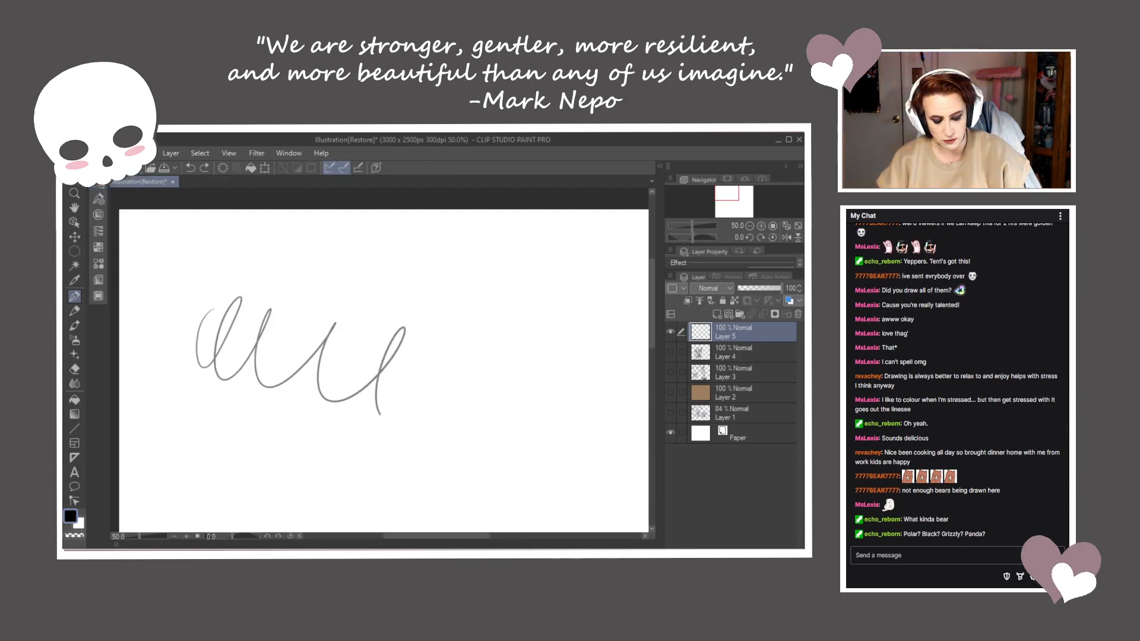
key(ctrl+z)
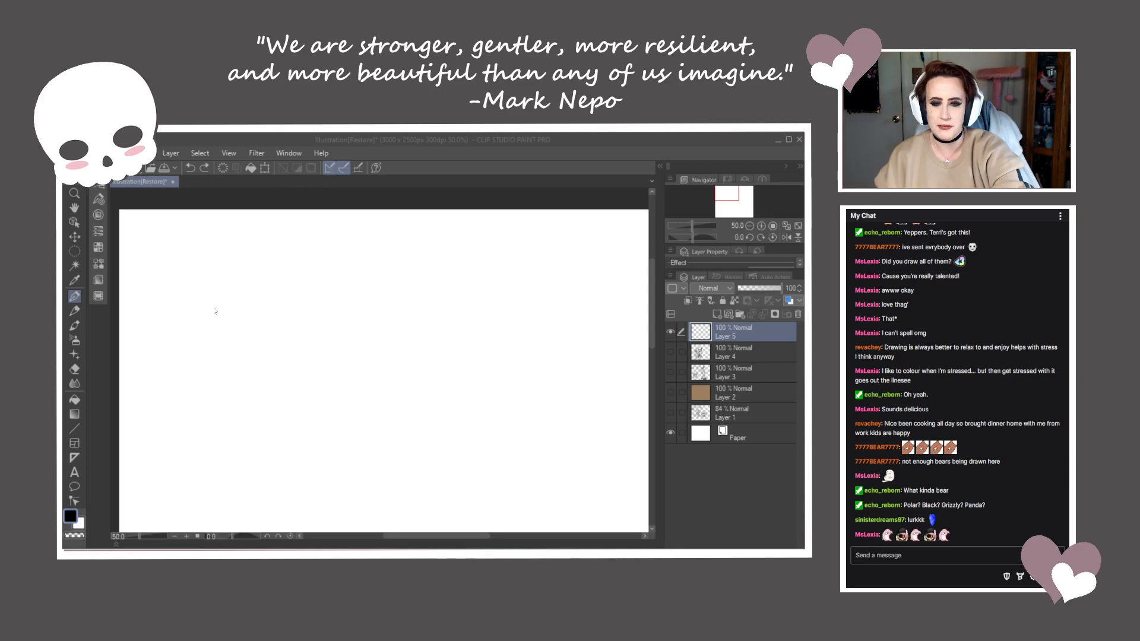
Sketch a loose circle of overlapping lines for the bear's head in the upper left area of the canvas
click(448, 185)
drag(303, 319, 360, 321)
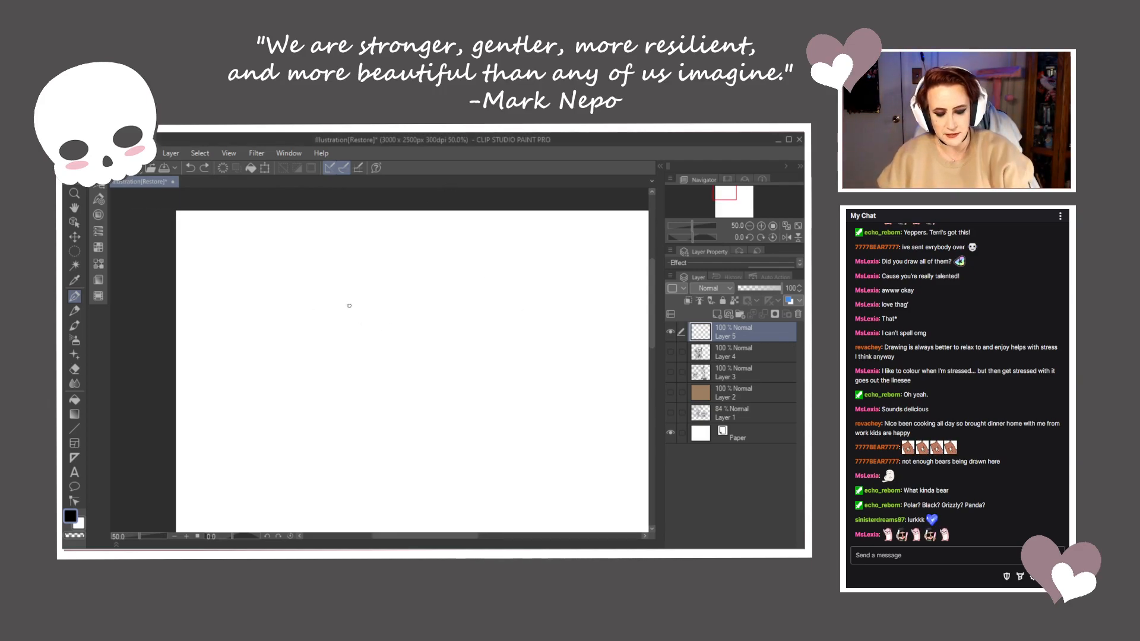
scroll(350, 305, up, 1)
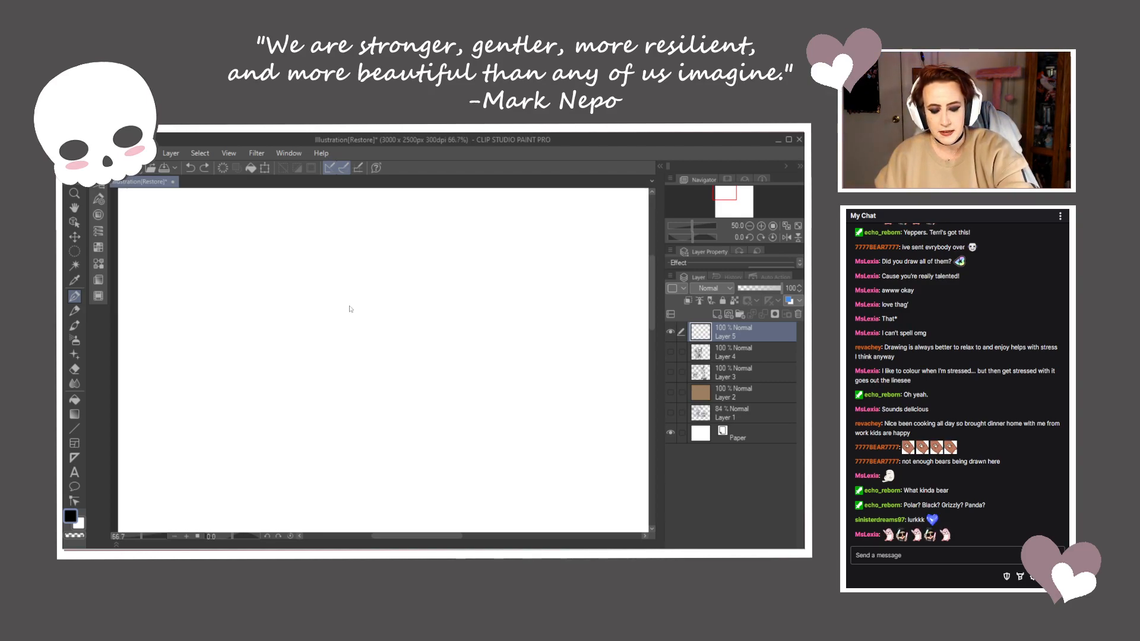
drag(349, 305, 410, 338)
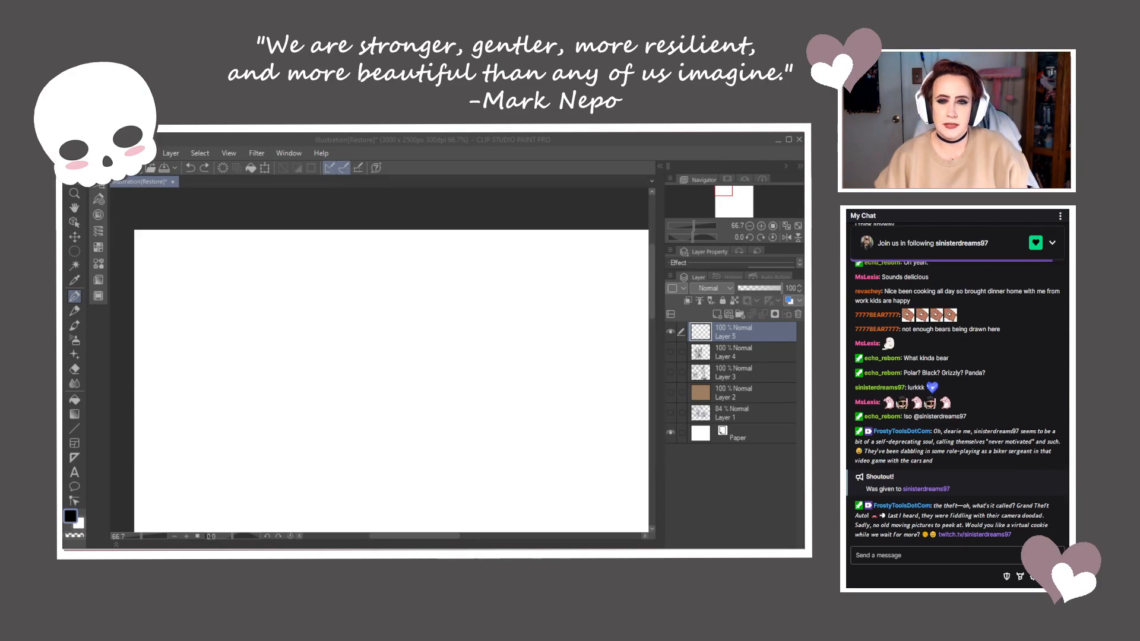
click(312, 349)
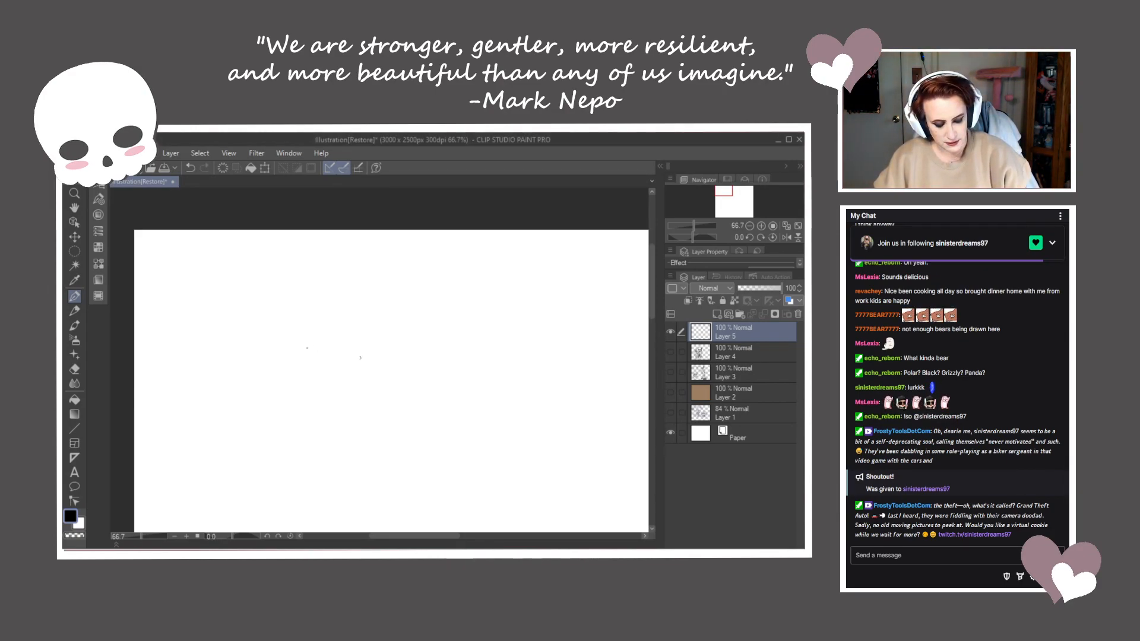
key(ctrl+z)
drag(395, 428, 387, 360)
mouse_move(226, 301)
mouse_down()
mouse_move(323, 354)
mouse_move(293, 376)
mouse_move(329, 327)
mouse_move(303, 352)
mouse_up()
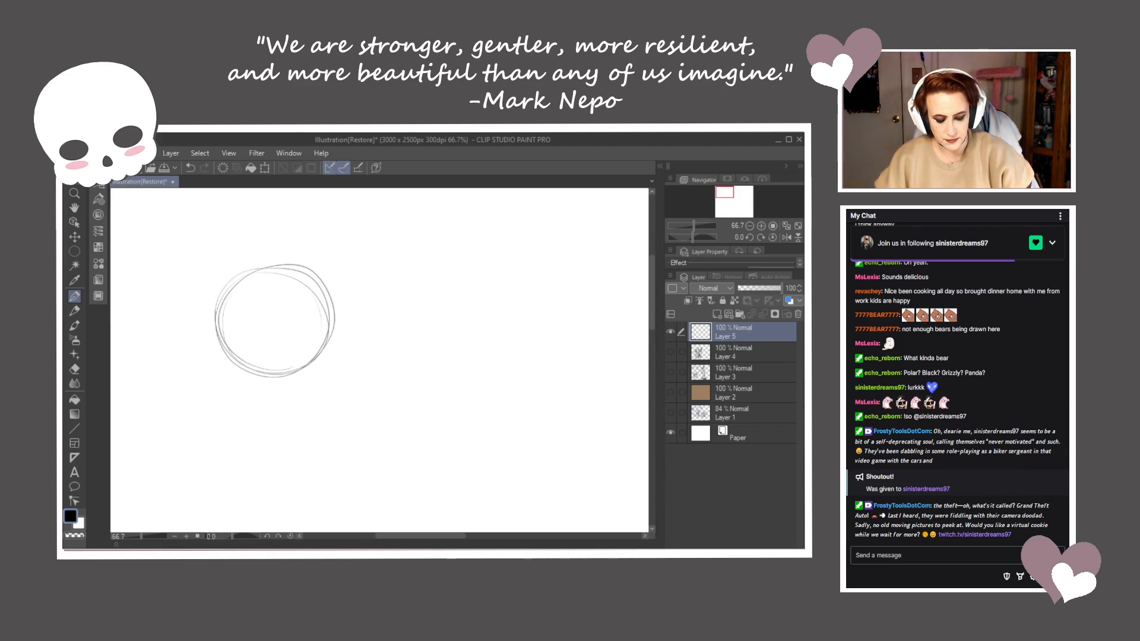
Draw two round ears with inner curves and outline the bear's head with a bulging cheek on its right side
mouse_move(222, 293)
mouse_down()
mouse_move(244, 272)
mouse_move(221, 294)
mouse_move(239, 268)
mouse_move(231, 275)
mouse_up()
mouse_move(316, 274)
mouse_down()
mouse_move(324, 292)
mouse_move(332, 261)
mouse_move(337, 274)
mouse_move(327, 277)
mouse_up()
drag(357, 321, 368, 304)
mouse_move(329, 262)
mouse_down()
mouse_move(351, 338)
mouse_move(274, 369)
mouse_move(238, 355)
mouse_up()
mouse_move(232, 281)
mouse_down()
mouse_move(227, 326)
mouse_move(241, 354)
mouse_up()
drag(224, 304, 250, 355)
mouse_move(232, 284)
mouse_down()
mouse_move(224, 303)
mouse_move(254, 361)
mouse_up()
mouse_move(334, 267)
mouse_down()
mouse_move(271, 250)
mouse_move(247, 257)
mouse_move(225, 286)
mouse_move(233, 342)
mouse_up()
drag(367, 317, 374, 315)
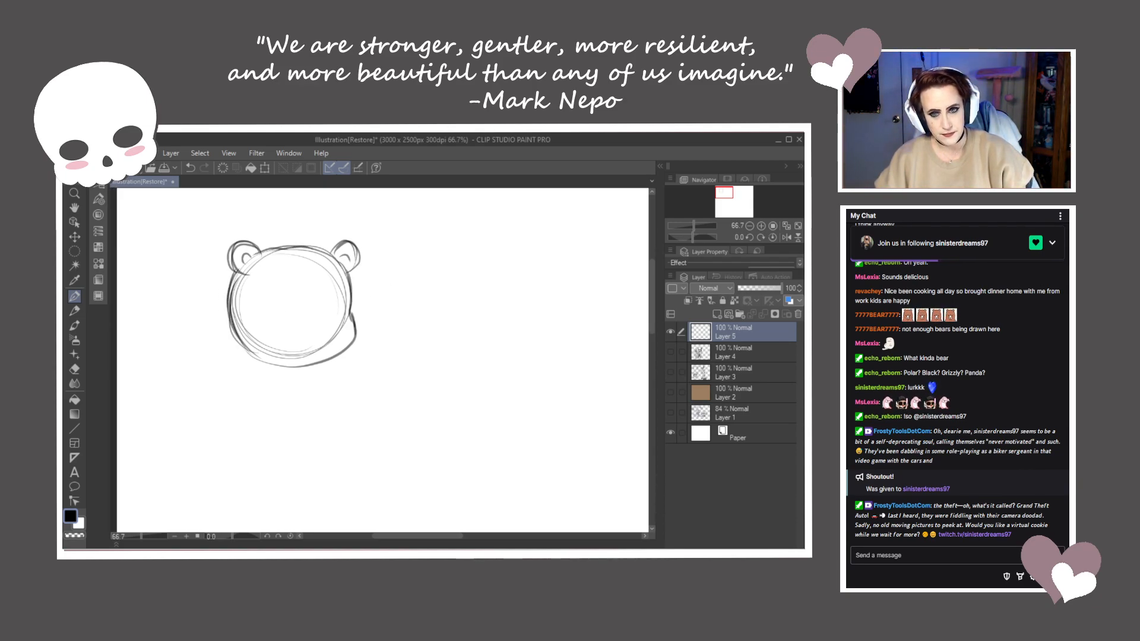
Draw two filled oval eyes and a small filled nose on the bear's face, and darken the head outline
mouse_move(272, 304)
mouse_down()
mouse_move(279, 321)
mouse_move(283, 306)
mouse_move(337, 309)
mouse_up()
scroll(397, 310, down, 3)
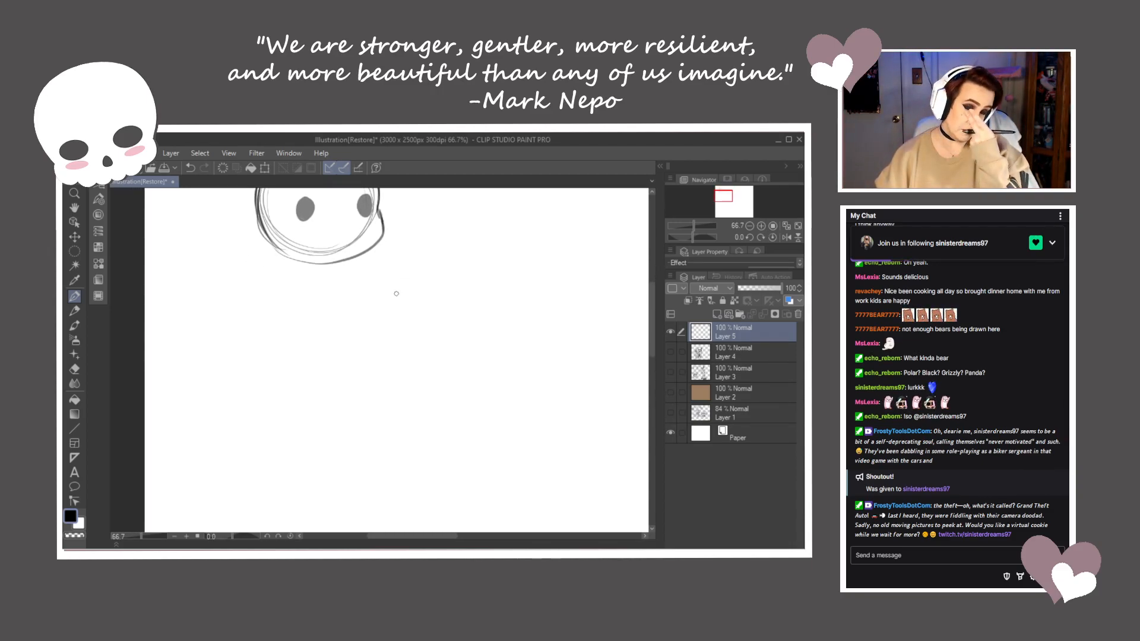
mouse_move(412, 357)
mouse_down()
mouse_move(423, 339)
mouse_move(387, 422)
mouse_up()
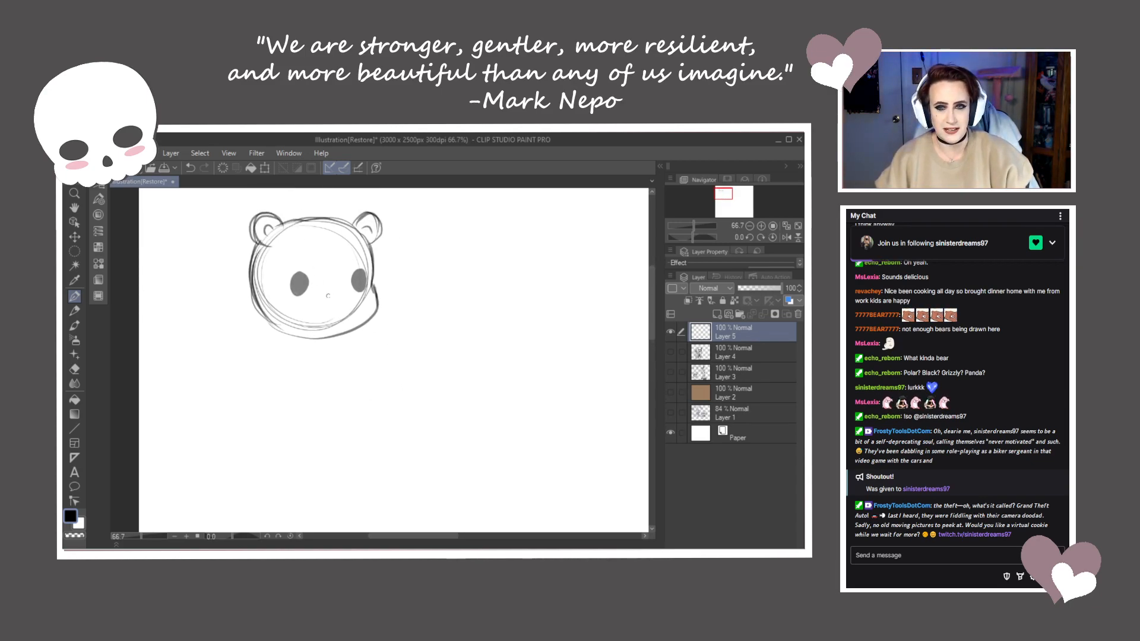
drag(341, 305, 345, 305)
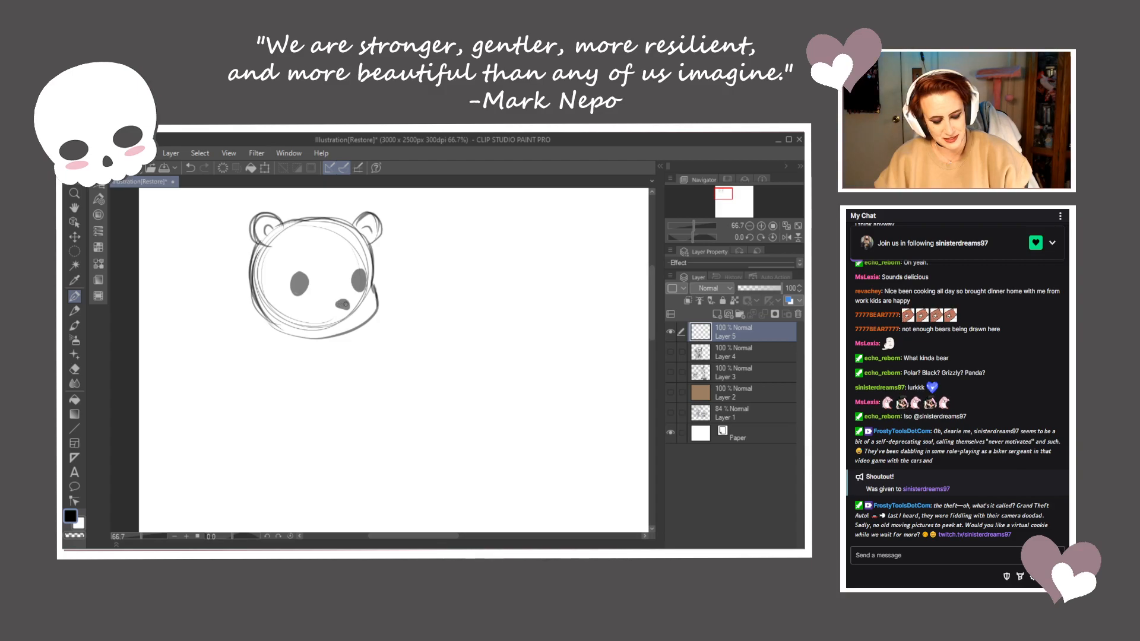
mouse_move(366, 242)
mouse_down()
mouse_move(374, 290)
mouse_move(323, 337)
mouse_move(255, 294)
mouse_move(309, 336)
mouse_move(247, 378)
mouse_move(287, 304)
mouse_move(256, 338)
mouse_up()
Try sketching a seated body with a rounded leg below the bear's head, and undo the body strokes
mouse_move(271, 287)
mouse_down()
mouse_move(370, 461)
mouse_move(298, 455)
mouse_up()
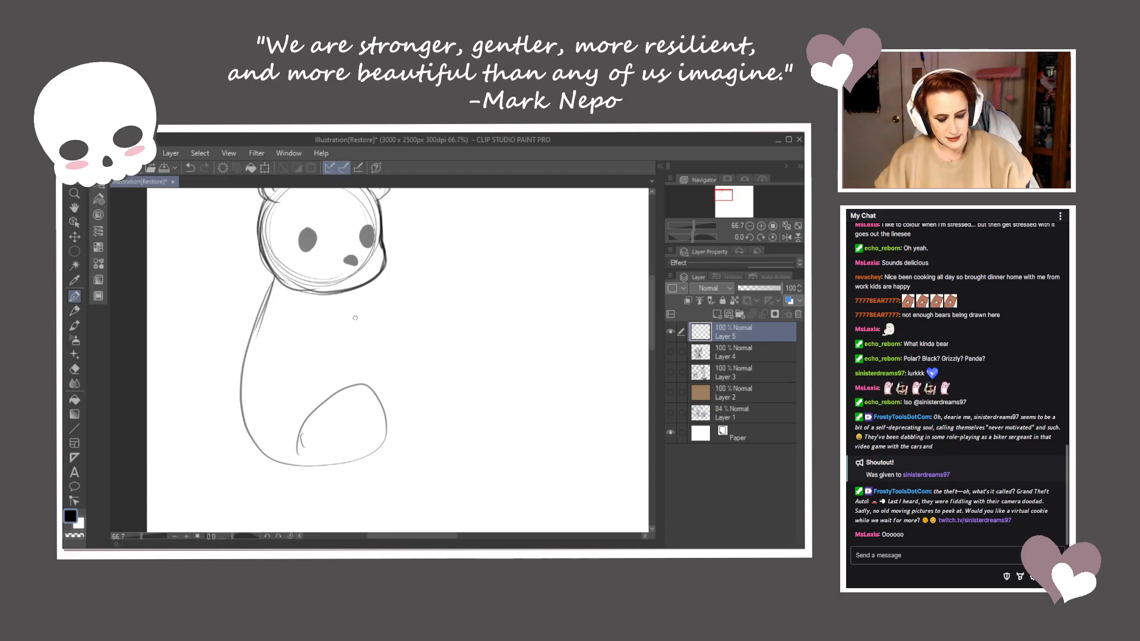
key(ctrl+z)
key(ctrl+z)
key(ctrl+z)
key(ctrl+z)
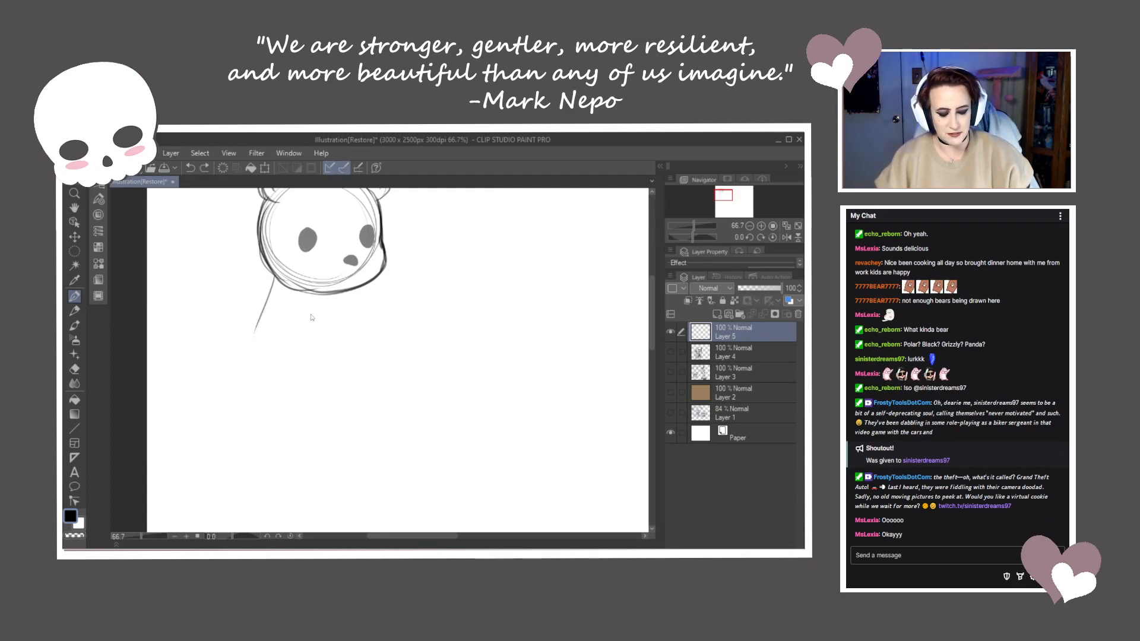
key(ctrl+z)
drag(369, 322, 363, 343)
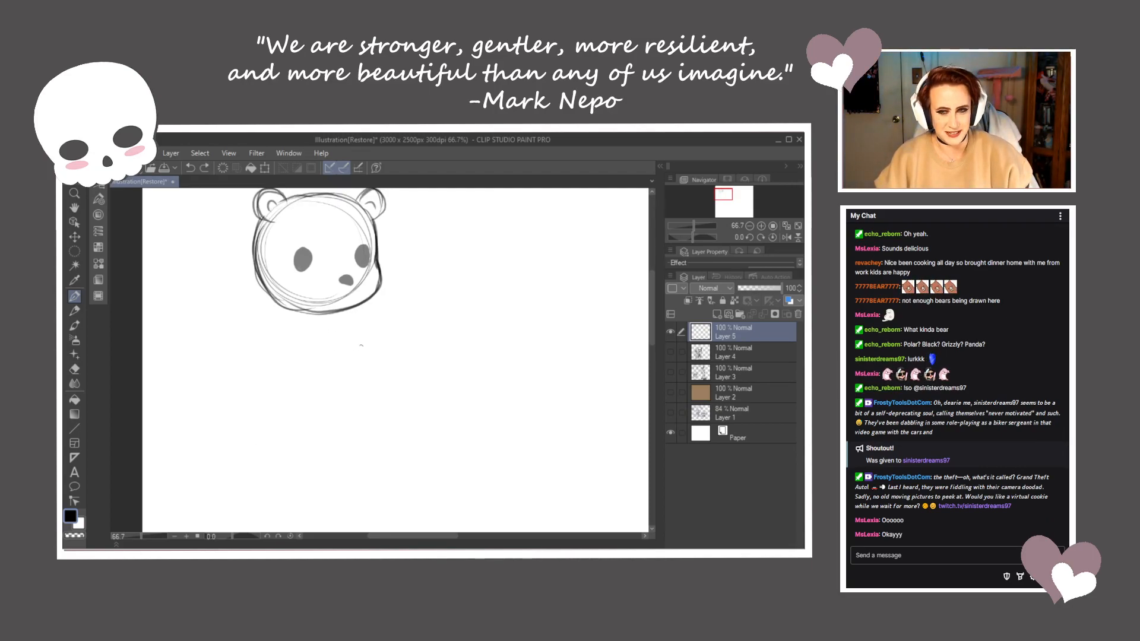
Redraw the bear's face with smaller oval eyes and a filled nose with a short bridge line, and darken the head outline
mouse_move(263, 217)
mouse_down()
mouse_move(251, 262)
mouse_move(276, 303)
mouse_up()
mouse_move(248, 255)
mouse_down()
mouse_move(310, 315)
mouse_move(336, 313)
mouse_up()
mouse_move(303, 249)
mouse_down()
mouse_move(296, 269)
mouse_move(305, 252)
mouse_move(360, 264)
mouse_move(364, 254)
mouse_move(334, 289)
mouse_up()
mouse_move(301, 255)
mouse_down()
mouse_move(362, 259)
mouse_move(361, 274)
mouse_move(310, 258)
mouse_move(361, 254)
mouse_move(311, 254)
mouse_move(363, 255)
mouse_move(344, 304)
mouse_move(339, 291)
mouse_move(353, 287)
mouse_move(344, 271)
mouse_up()
key(ctrl+z)
key(ctrl+z)
key(ctrl+z)
key(ctrl+z)
key(ctrl+z)
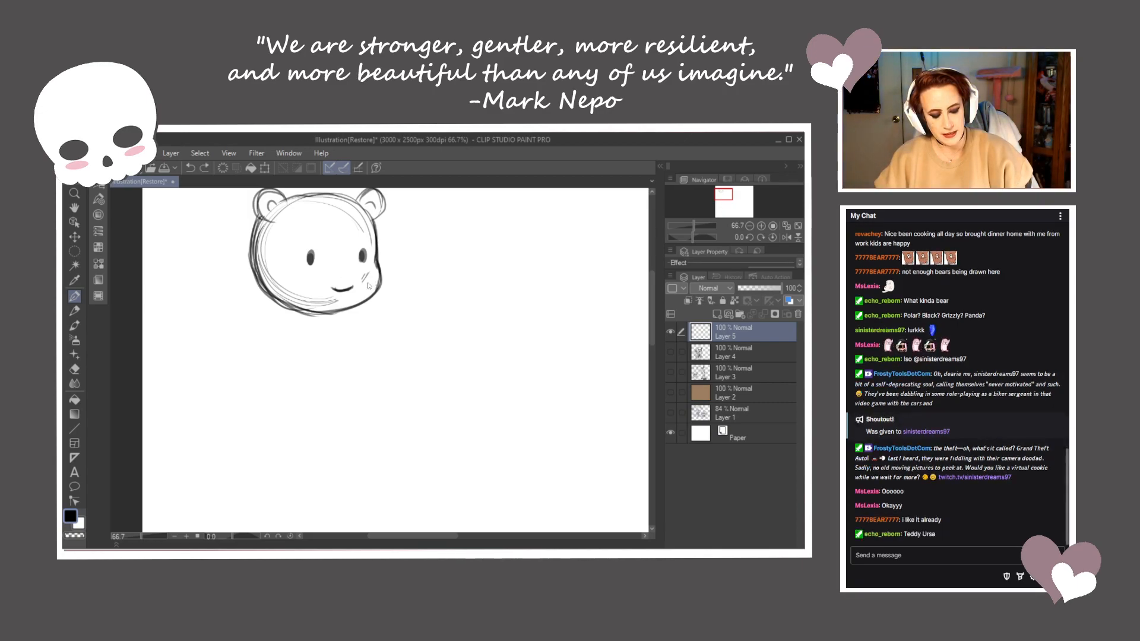
mouse_move(350, 276)
mouse_down()
mouse_move(355, 291)
mouse_move(352, 270)
mouse_move(329, 274)
mouse_up()
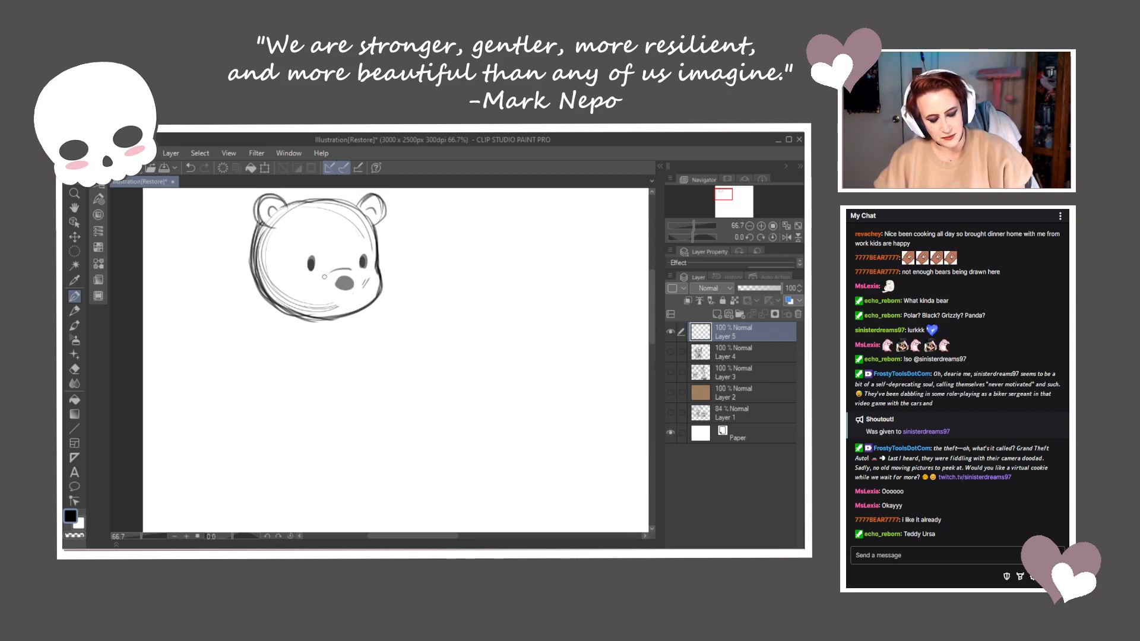
Sketch the curved back of a seated body below the head and two oval feet in front of it
mouse_move(367, 218)
mouse_down()
mouse_move(381, 272)
mouse_move(381, 247)
mouse_up()
mouse_move(279, 292)
mouse_down()
mouse_move(258, 333)
mouse_move(274, 449)
mouse_move(294, 453)
mouse_up()
mouse_move(344, 389)
mouse_down()
mouse_move(314, 436)
mouse_move(355, 440)
mouse_move(360, 429)
mouse_up()
mouse_move(422, 381)
mouse_down()
mouse_move(430, 419)
mouse_move(410, 428)
mouse_up()
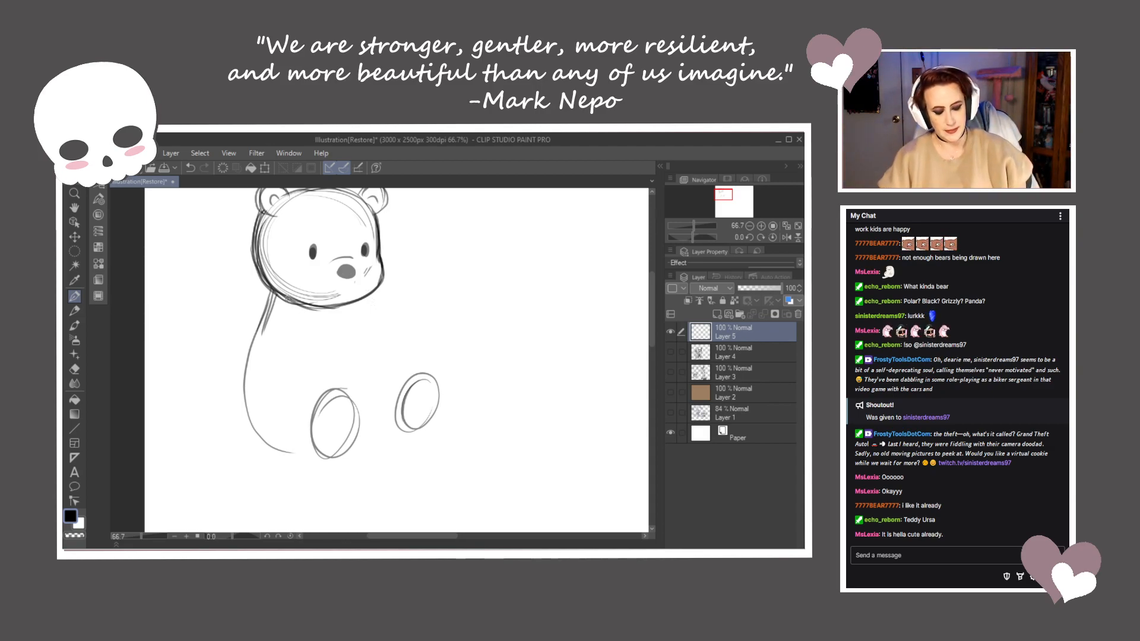
Sketch the lower arm reaching forward and a round pot with an elliptical rim between the two feet
mouse_move(268, 336)
mouse_down()
mouse_move(263, 401)
mouse_move(313, 364)
mouse_move(364, 369)
mouse_up()
mouse_move(360, 386)
mouse_down()
mouse_move(351, 396)
mouse_move(403, 361)
mouse_up()
mouse_move(330, 368)
mouse_down()
mouse_move(409, 373)
mouse_move(380, 371)
mouse_move(405, 398)
mouse_move(328, 419)
mouse_move(355, 456)
mouse_move(406, 363)
mouse_move(328, 372)
mouse_up()
mouse_move(332, 416)
mouse_down()
mouse_move(357, 450)
mouse_move(405, 413)
mouse_up()
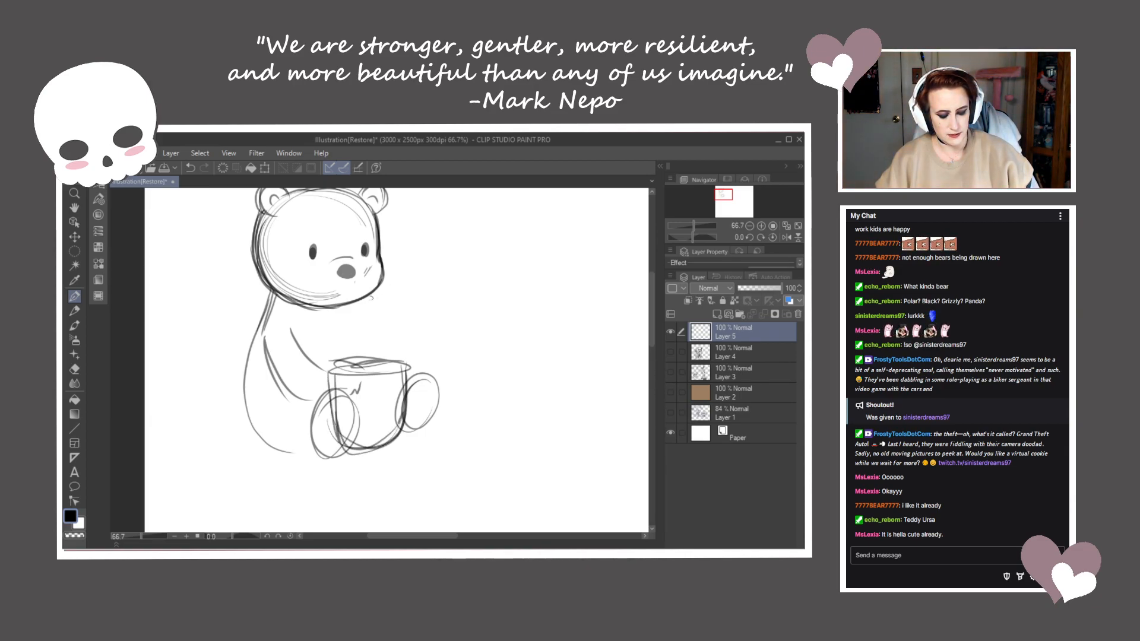
Sketch the other arm raised from the pot to the bear's face, and add a small mouth under the nose
mouse_move(363, 297)
mouse_down()
mouse_move(389, 337)
mouse_move(374, 321)
mouse_move(344, 336)
mouse_move(380, 319)
mouse_move(387, 330)
mouse_up()
drag(376, 302, 402, 336)
drag(344, 292, 360, 369)
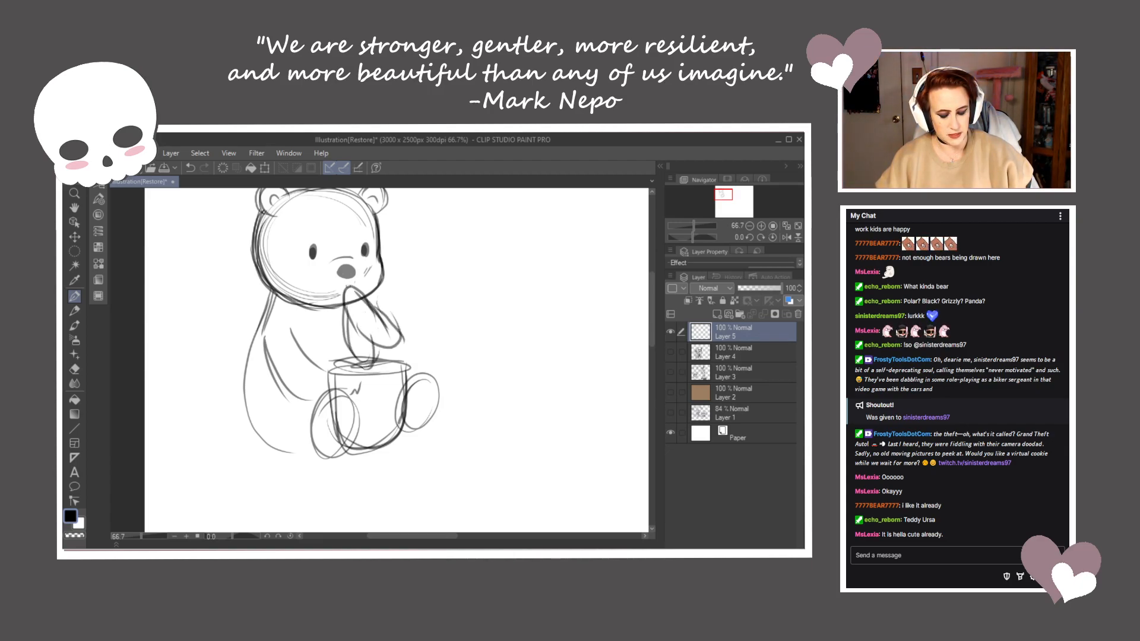
mouse_move(328, 288)
mouse_down()
mouse_move(343, 294)
mouse_move(366, 277)
mouse_move(334, 288)
mouse_up()
drag(327, 290, 352, 292)
drag(414, 320, 412, 332)
Darken the pot's outline and go over the curve of the bear's back from neck to rump
mouse_move(360, 304)
mouse_down()
mouse_move(389, 325)
mouse_move(360, 333)
mouse_move(408, 376)
mouse_move(414, 436)
mouse_move(363, 460)
mouse_move(325, 434)
mouse_up()
mouse_move(327, 383)
mouse_down()
mouse_move(326, 436)
mouse_move(363, 459)
mouse_up()
drag(267, 302, 252, 373)
drag(261, 329, 247, 432)
drag(255, 368, 248, 428)
drag(252, 429, 304, 465)
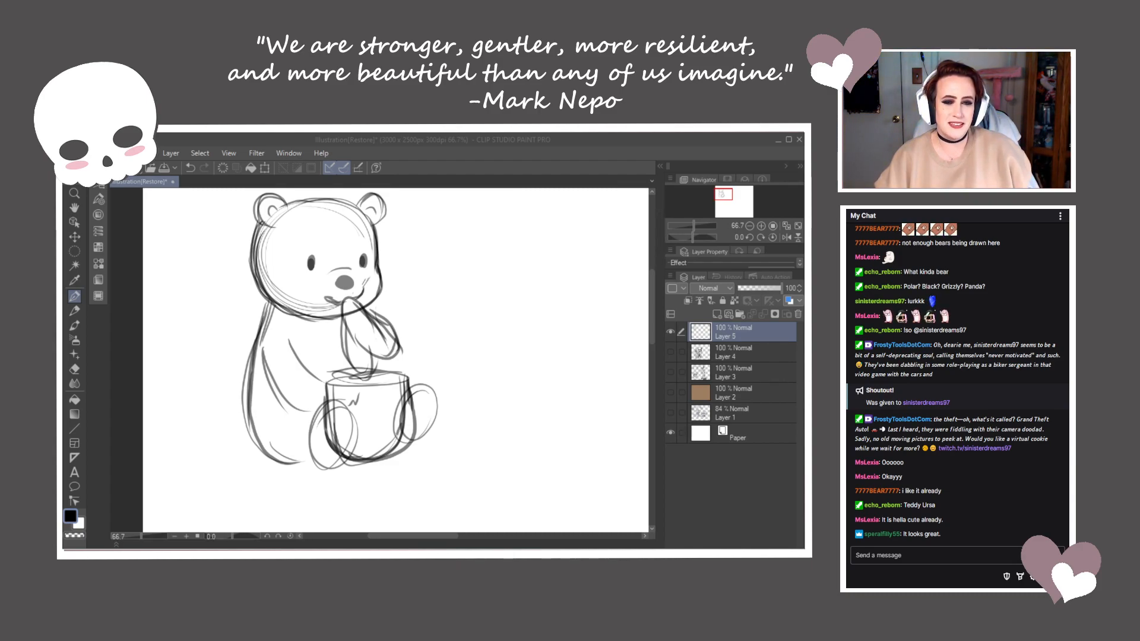
Thicken the bear's back outline with overlapping strokes and extend it under the body to the near foot
drag(269, 297, 244, 391)
drag(255, 351, 243, 399)
drag(244, 393, 258, 443)
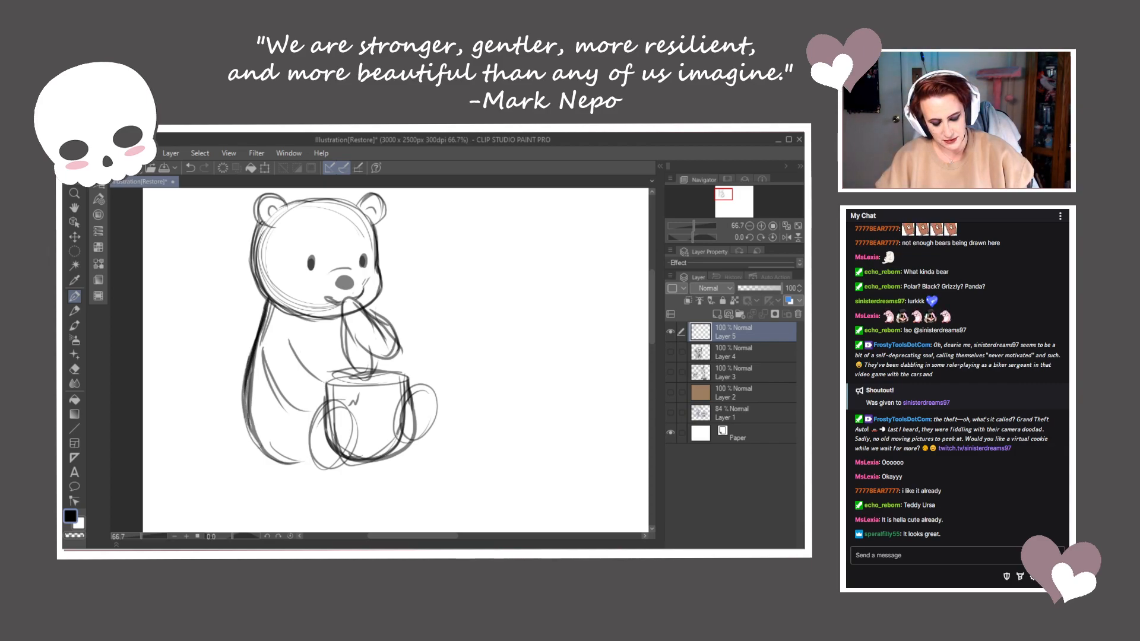
drag(247, 357, 241, 383)
drag(268, 305, 245, 366)
mouse_move(249, 362)
mouse_down()
mouse_move(244, 407)
mouse_move(277, 454)
mouse_up()
drag(239, 411, 279, 456)
mouse_move(279, 452)
mouse_down()
mouse_move(327, 469)
mouse_move(313, 461)
mouse_up()
Erase the rough lower arm and redraw it in black reaching to the pot, with a short thigh line below
mouse_move(271, 313)
mouse_down()
mouse_move(255, 408)
mouse_move(277, 430)
mouse_move(294, 336)
mouse_move(304, 387)
mouse_up()
key(x)
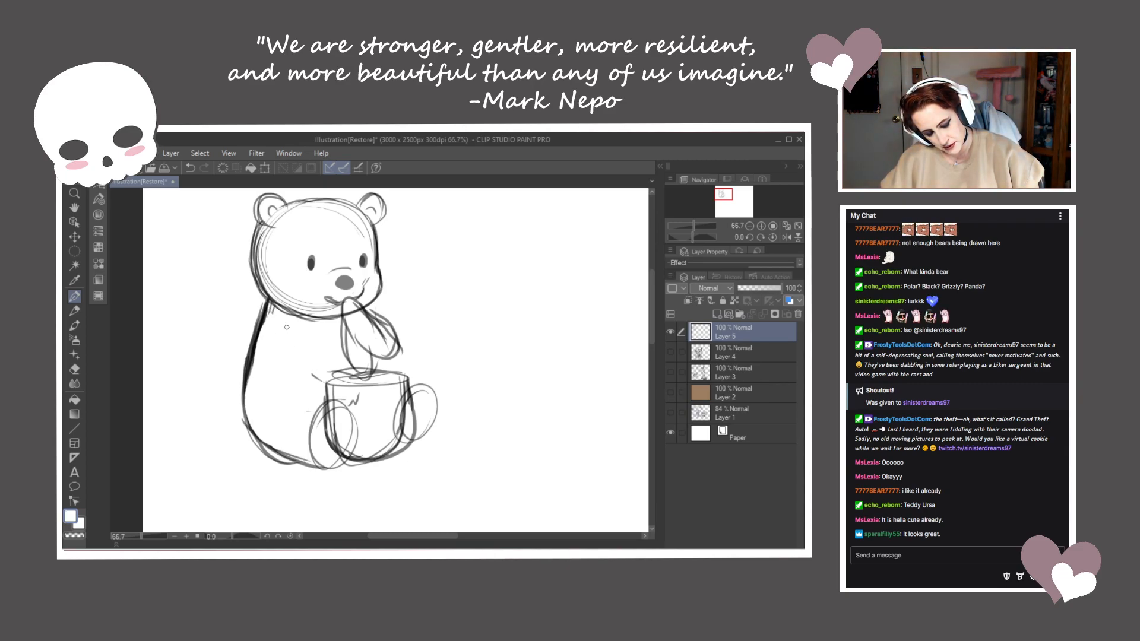
click(73, 518)
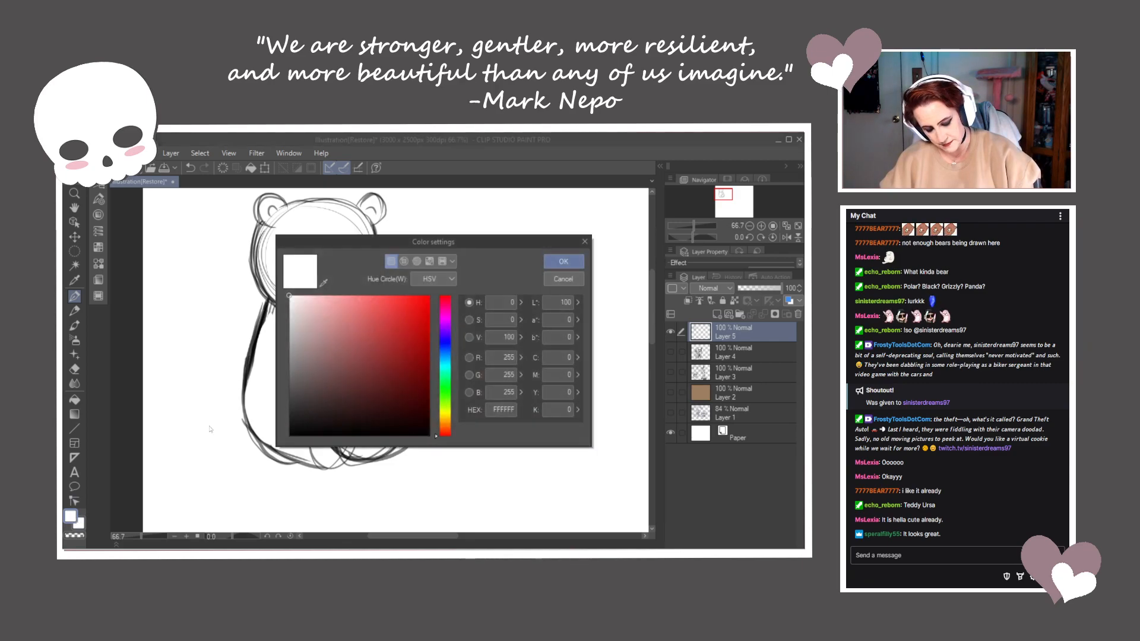
click(298, 431)
click(563, 261)
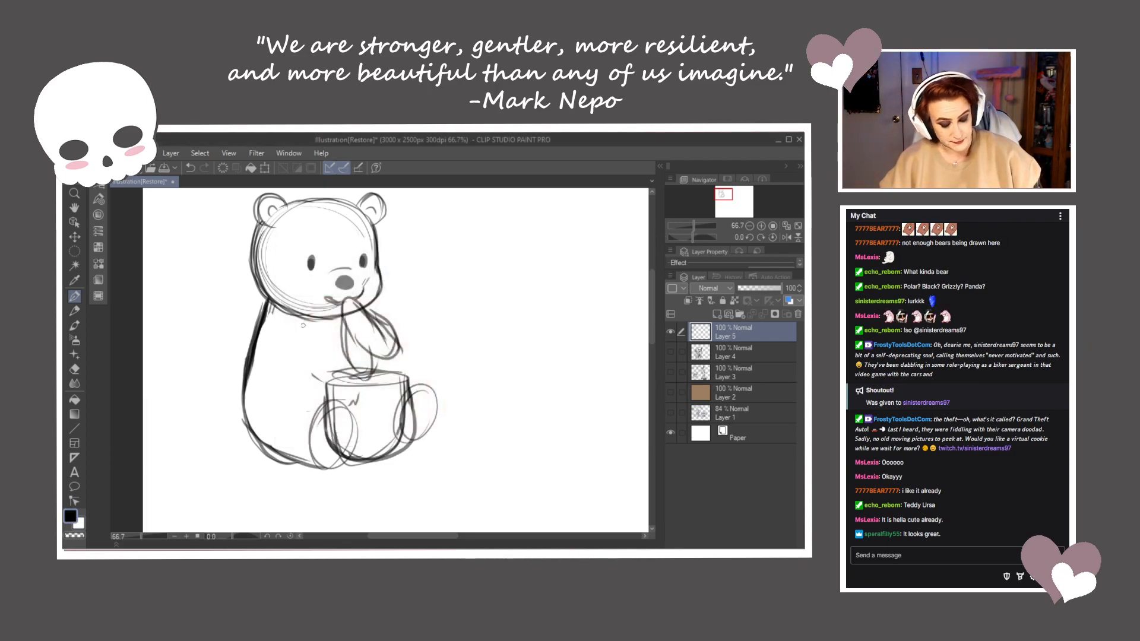
mouse_move(288, 332)
mouse_down()
mouse_move(306, 364)
mouse_move(290, 337)
mouse_move(310, 368)
mouse_move(356, 402)
mouse_up()
drag(274, 356, 295, 405)
drag(416, 354, 437, 366)
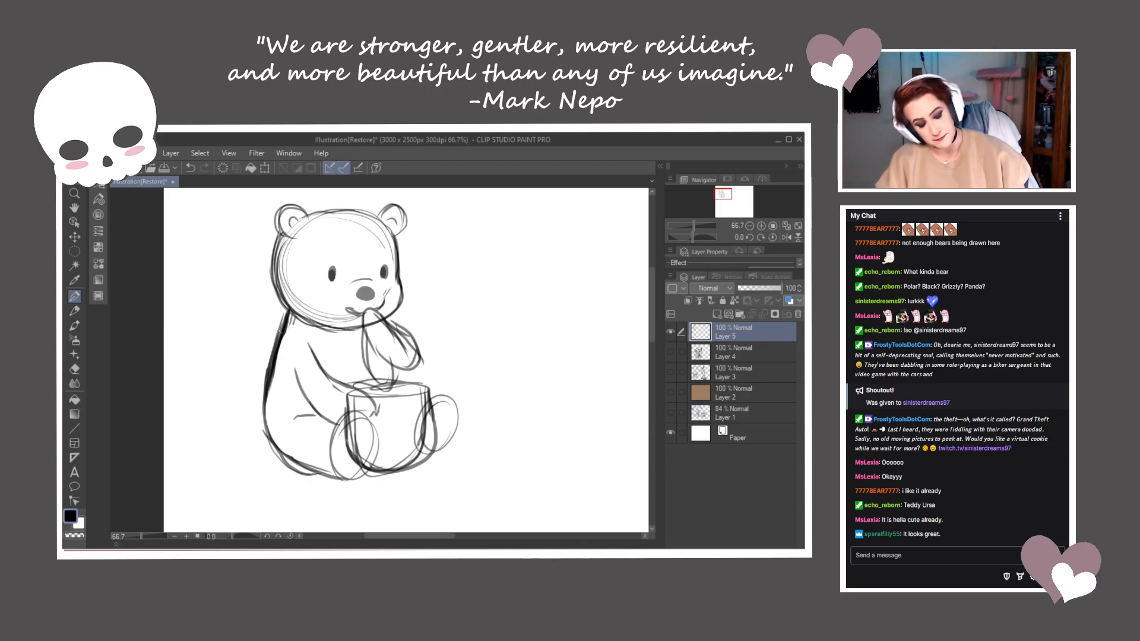
Reinforce the back and rump outline, and redraw the raised arm as a cleaner rounded shape
drag(289, 313, 265, 426)
mouse_move(263, 424)
mouse_down()
mouse_move(275, 452)
mouse_move(322, 476)
mouse_up()
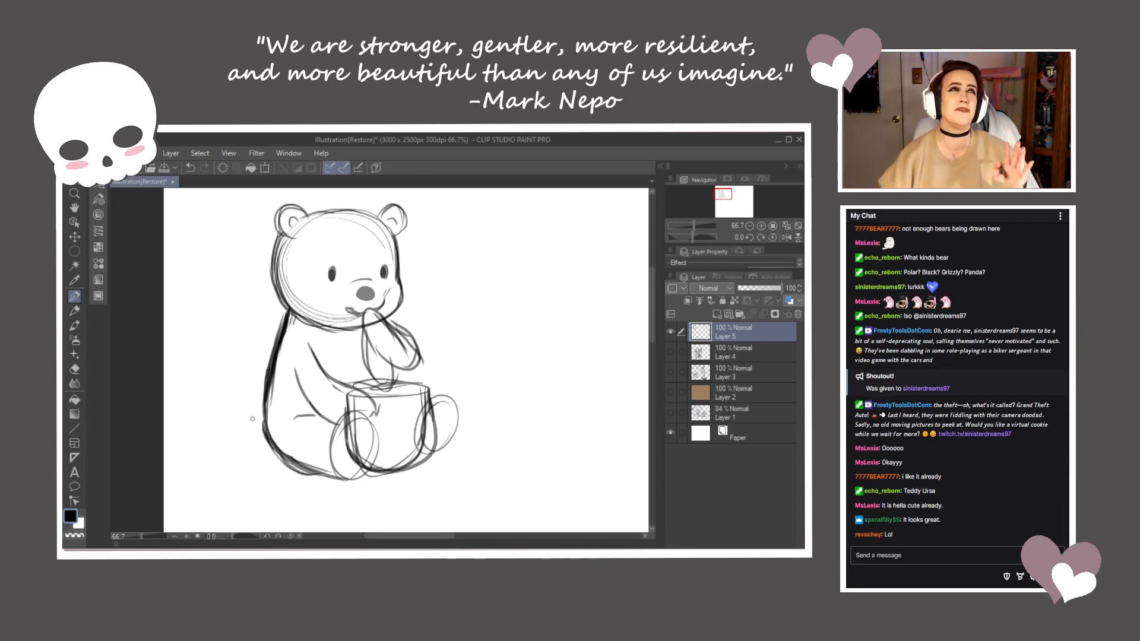
drag(449, 353, 450, 360)
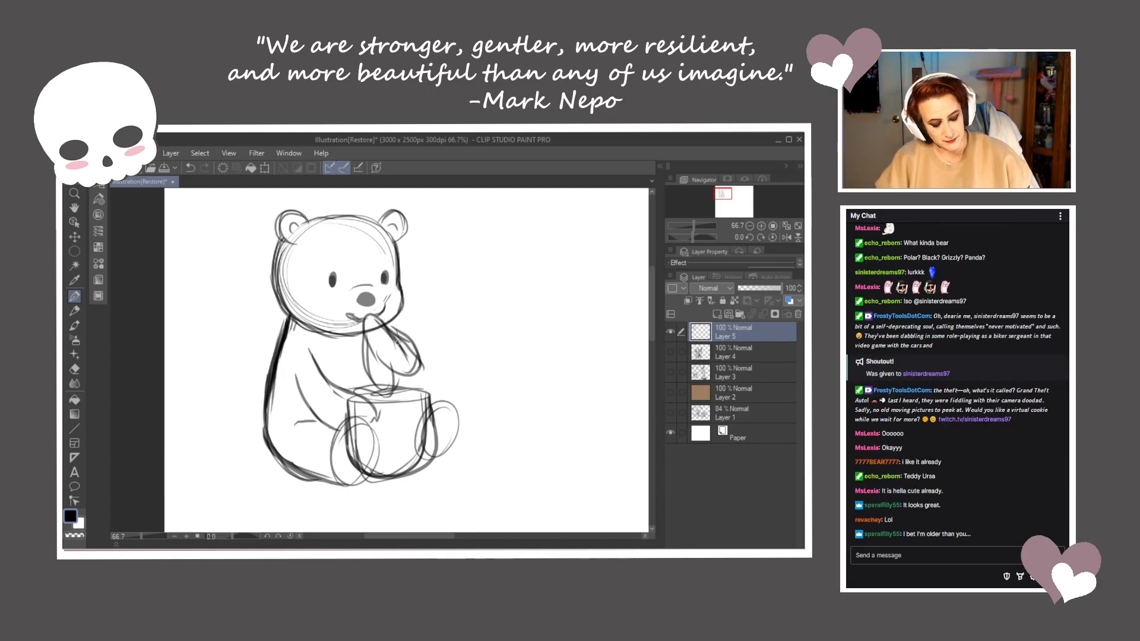
mouse_move(381, 335)
mouse_down()
mouse_move(405, 352)
mouse_move(367, 315)
mouse_move(407, 335)
mouse_move(422, 367)
mouse_move(409, 375)
mouse_move(389, 363)
mouse_move(395, 389)
mouse_up()
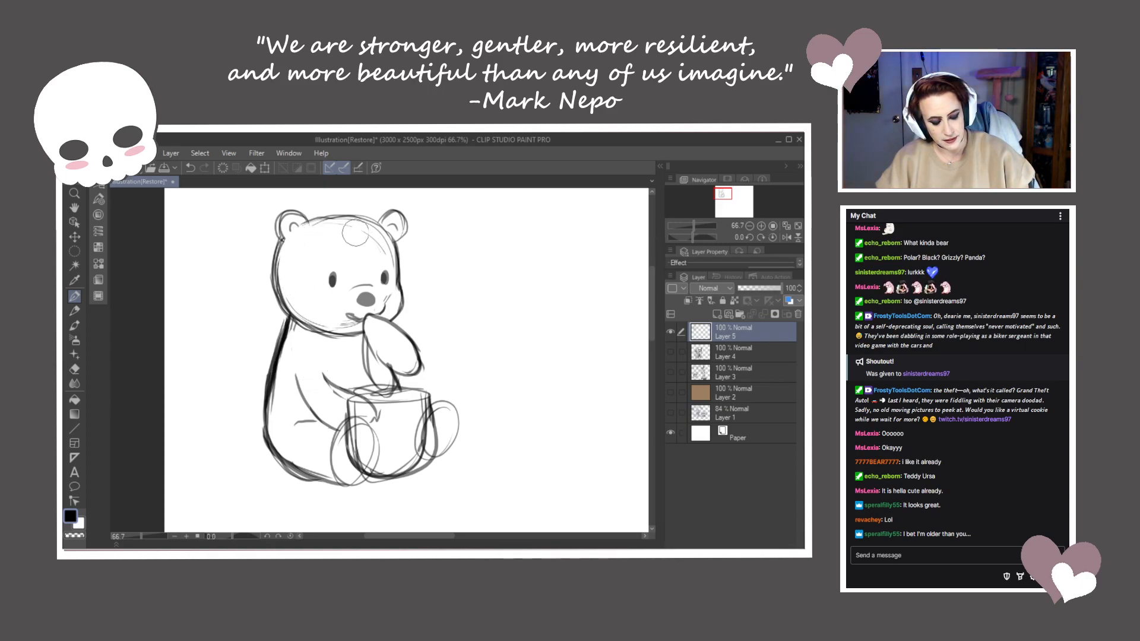
Thicken the raised arm's outline and erase the jaw line between the bear's head and body
key([)
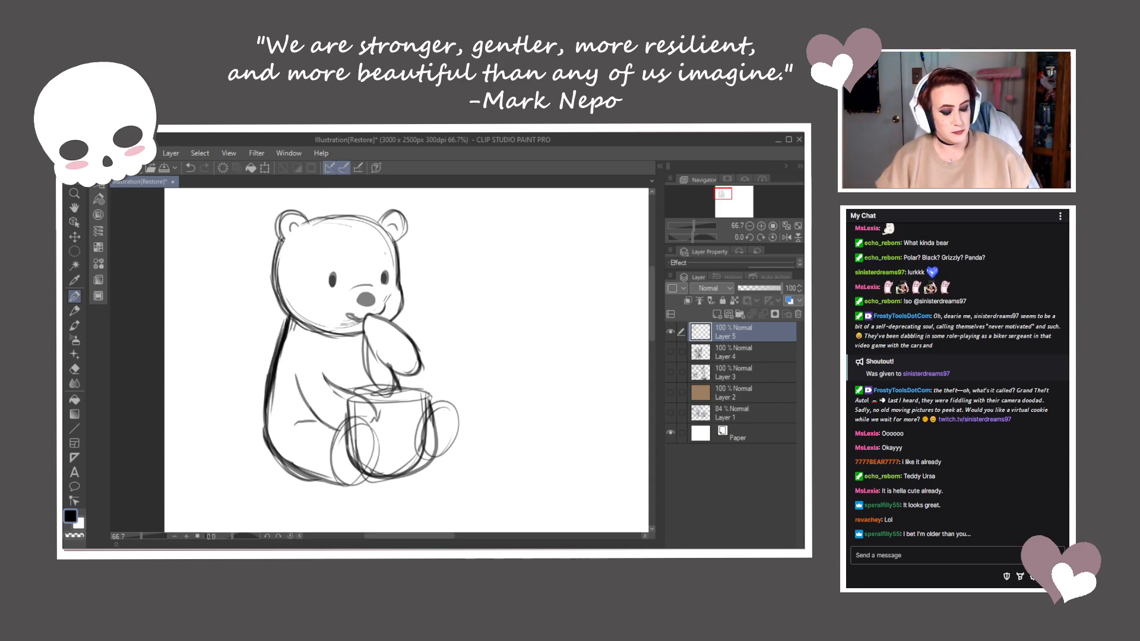
drag(431, 396, 419, 399)
drag(400, 350, 408, 359)
mouse_move(354, 325)
mouse_down()
mouse_move(384, 373)
mouse_move(436, 370)
mouse_move(430, 357)
mouse_up()
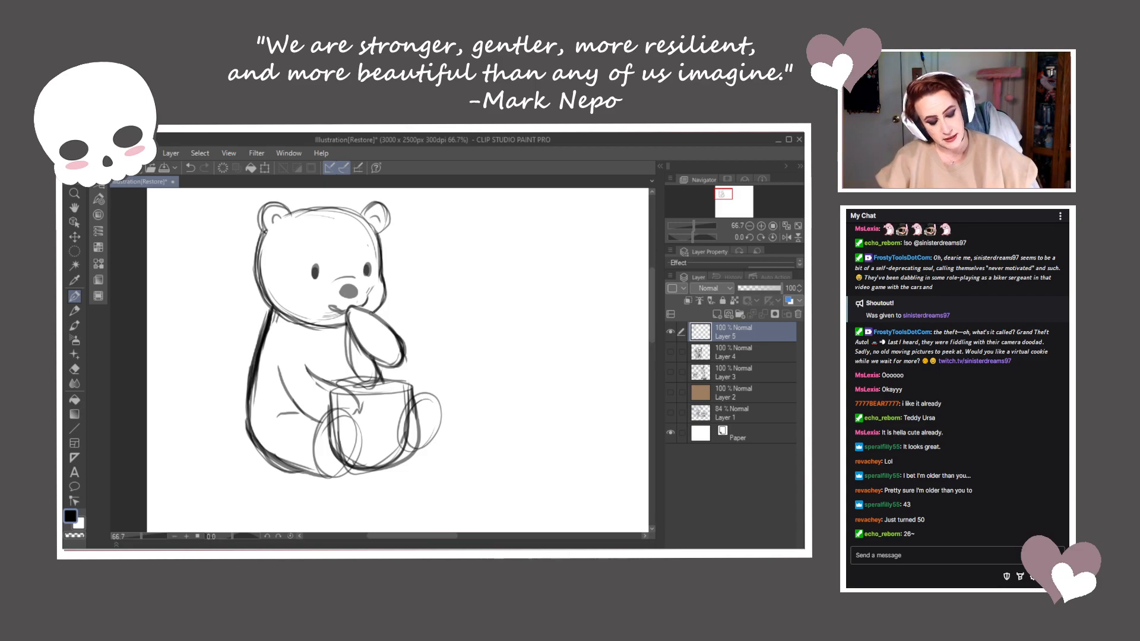
drag(386, 297, 374, 313)
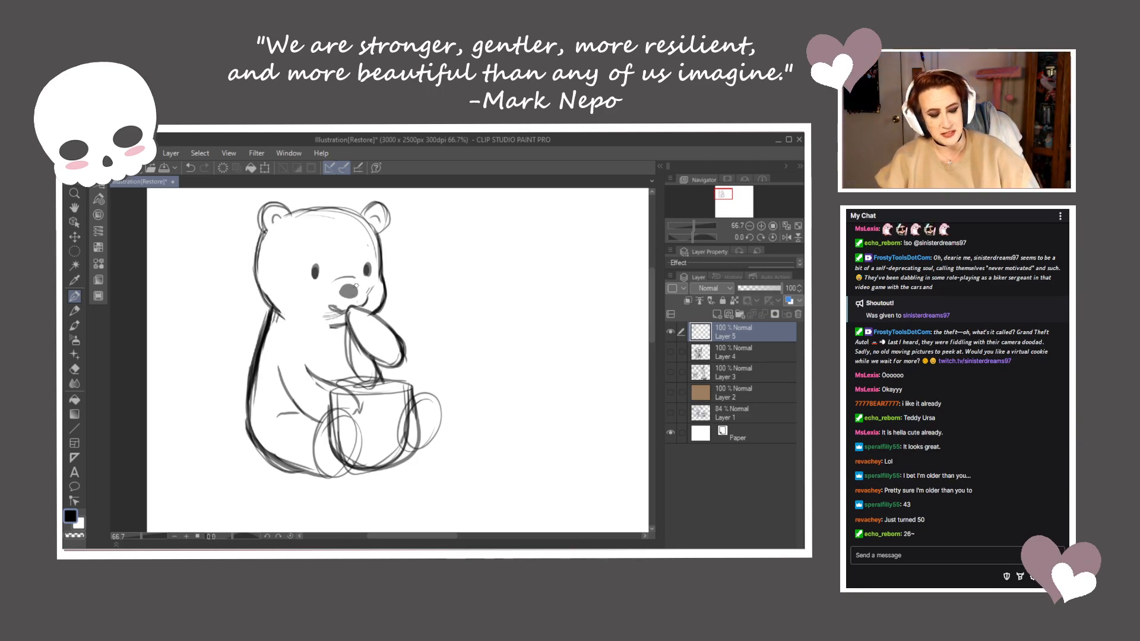
Try a round muzzle around the nose, and thicken the outlines of the bear's head and both ears
mouse_move(341, 278)
mouse_down()
mouse_move(335, 313)
mouse_move(334, 283)
mouse_move(351, 277)
mouse_move(364, 305)
mouse_up()
mouse_move(374, 230)
mouse_down()
mouse_move(383, 273)
mouse_move(373, 215)
mouse_move(384, 221)
mouse_move(369, 205)
mouse_move(381, 232)
mouse_move(336, 204)
mouse_move(265, 205)
mouse_up()
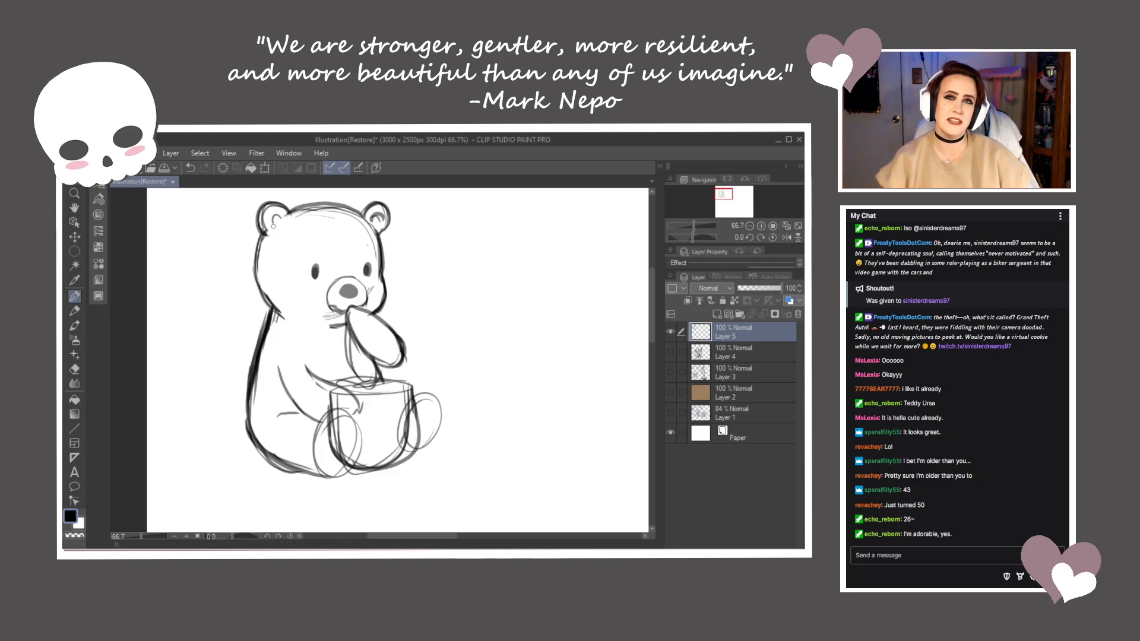
mouse_move(263, 231)
mouse_down()
mouse_move(257, 279)
mouse_move(278, 314)
mouse_up()
drag(380, 239, 387, 291)
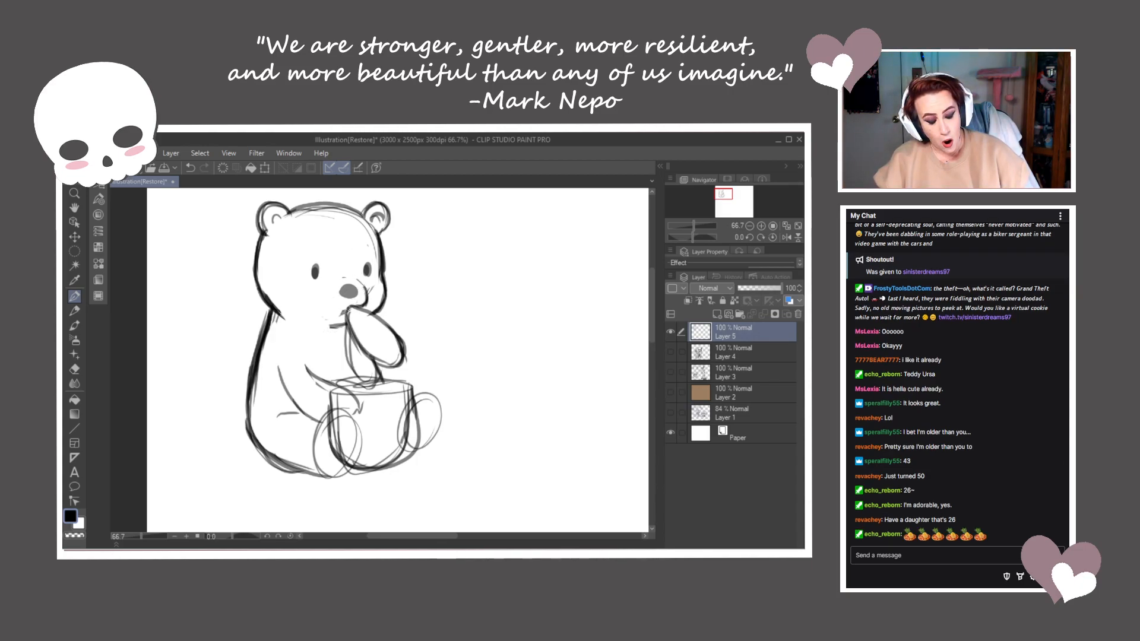
drag(420, 317, 402, 326)
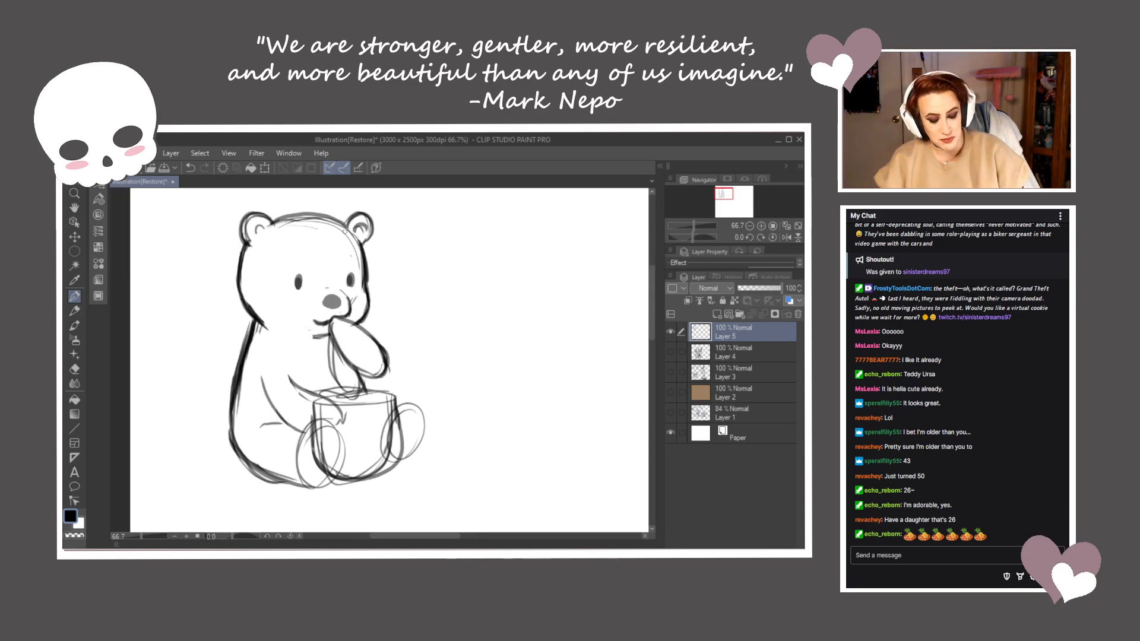
Draw a curved muzzle line over the nose, and refine the top of the head and the cheek outline
mouse_move(346, 229)
mouse_down()
mouse_move(310, 212)
mouse_move(272, 216)
mouse_up()
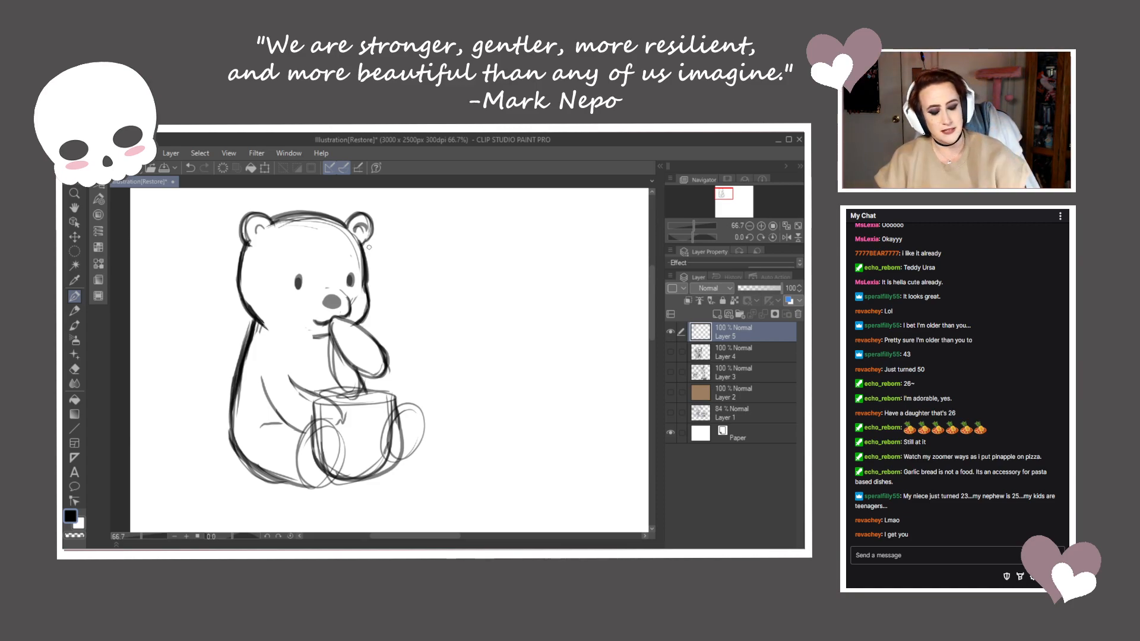
drag(326, 288, 352, 308)
mouse_move(361, 242)
mouse_down()
mouse_move(370, 297)
mouse_move(358, 323)
mouse_move(367, 287)
mouse_move(365, 321)
mouse_up()
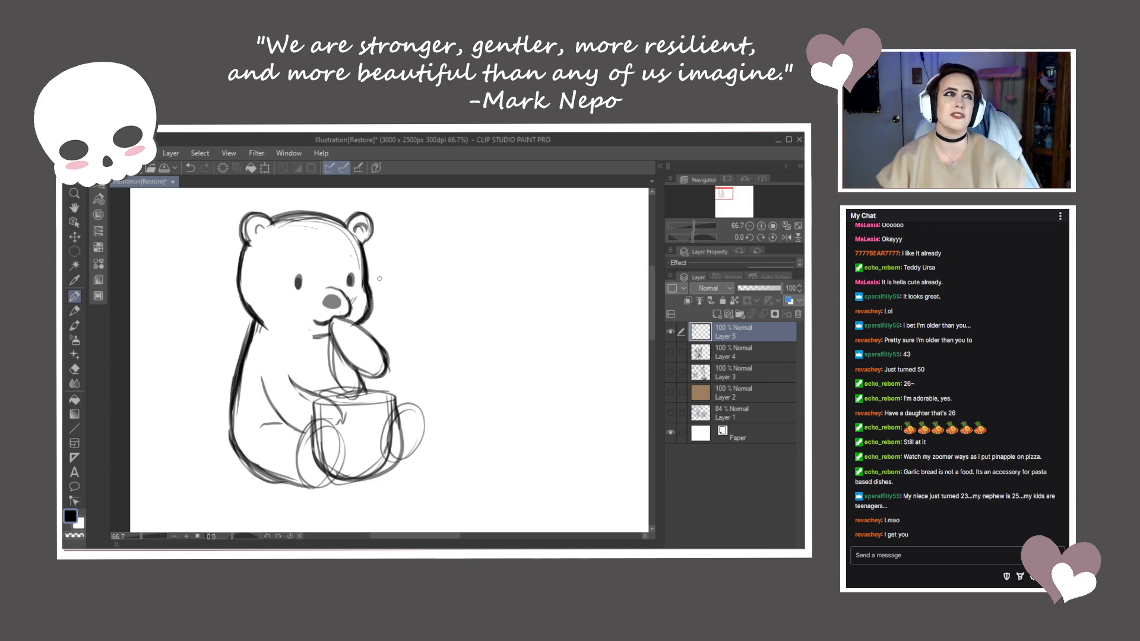
mouse_move(340, 228)
mouse_down()
mouse_move(355, 259)
mouse_move(315, 222)
mouse_move(275, 235)
mouse_move(302, 216)
mouse_move(345, 249)
mouse_up()
drag(358, 300, 377, 302)
mouse_move(271, 308)
mouse_down()
mouse_move(262, 335)
mouse_move(269, 317)
mouse_up()
drag(399, 310, 392, 310)
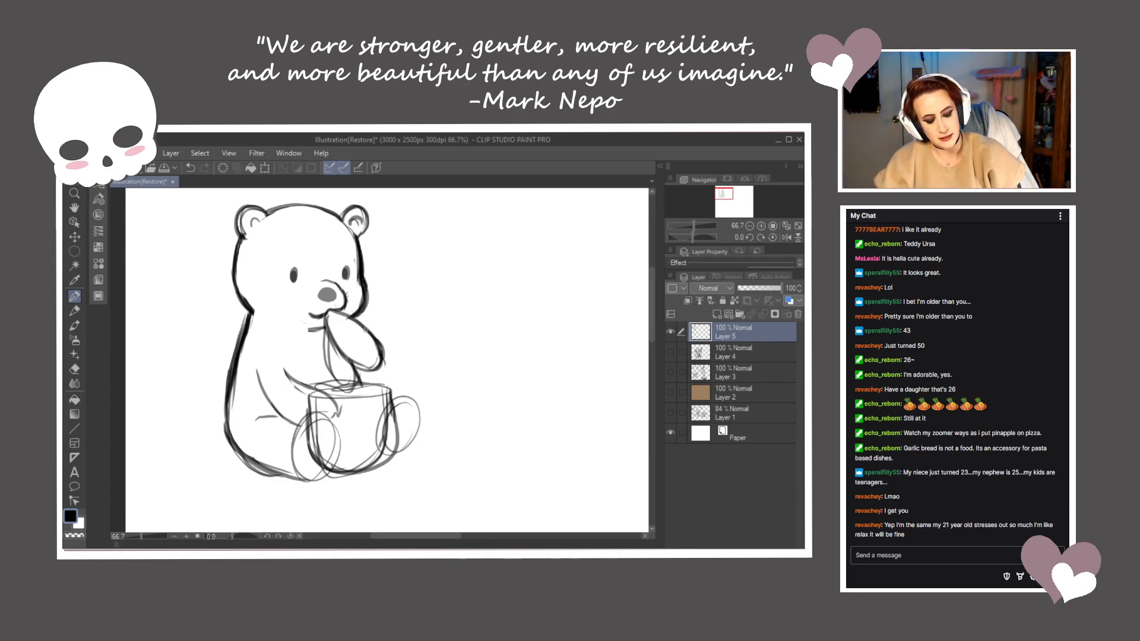
Darken the raised arm's outline, and replace the lower arm's rough lines with two bold curves reaching to the pot
mouse_move(355, 319)
mouse_down()
mouse_move(338, 312)
mouse_move(329, 336)
mouse_move(351, 362)
mouse_move(382, 360)
mouse_up()
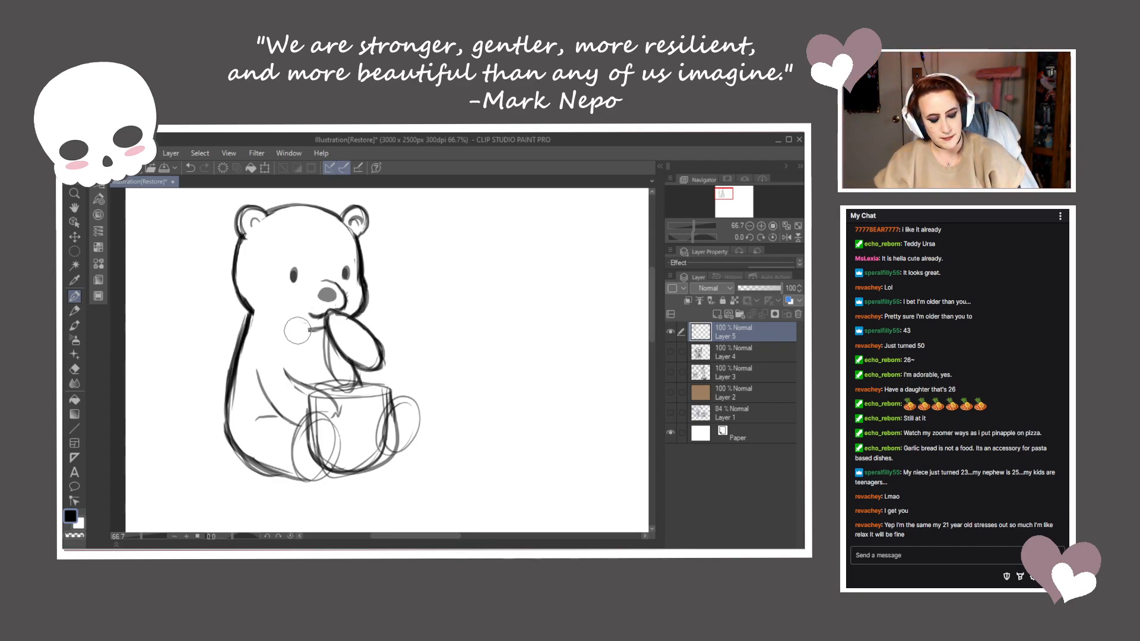
mouse_move(327, 354)
mouse_down()
mouse_move(330, 384)
mouse_move(277, 371)
mouse_move(313, 398)
mouse_move(262, 354)
mouse_move(258, 370)
mouse_move(287, 413)
mouse_up()
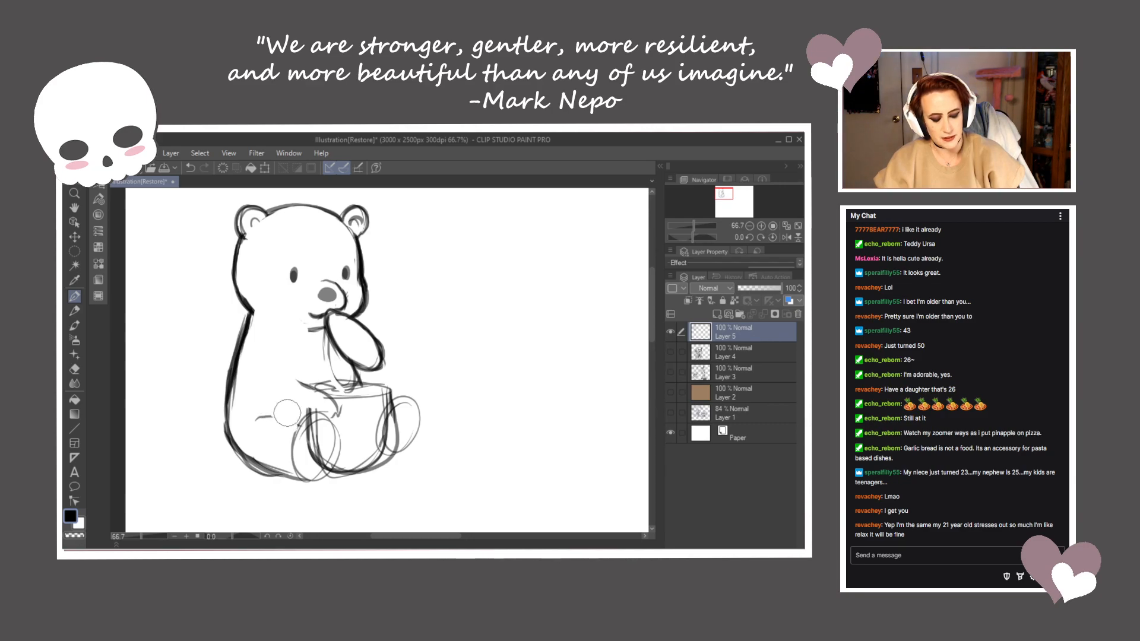
drag(278, 344, 336, 416)
mouse_move(267, 369)
mouse_down()
mouse_move(278, 401)
mouse_move(312, 420)
mouse_up()
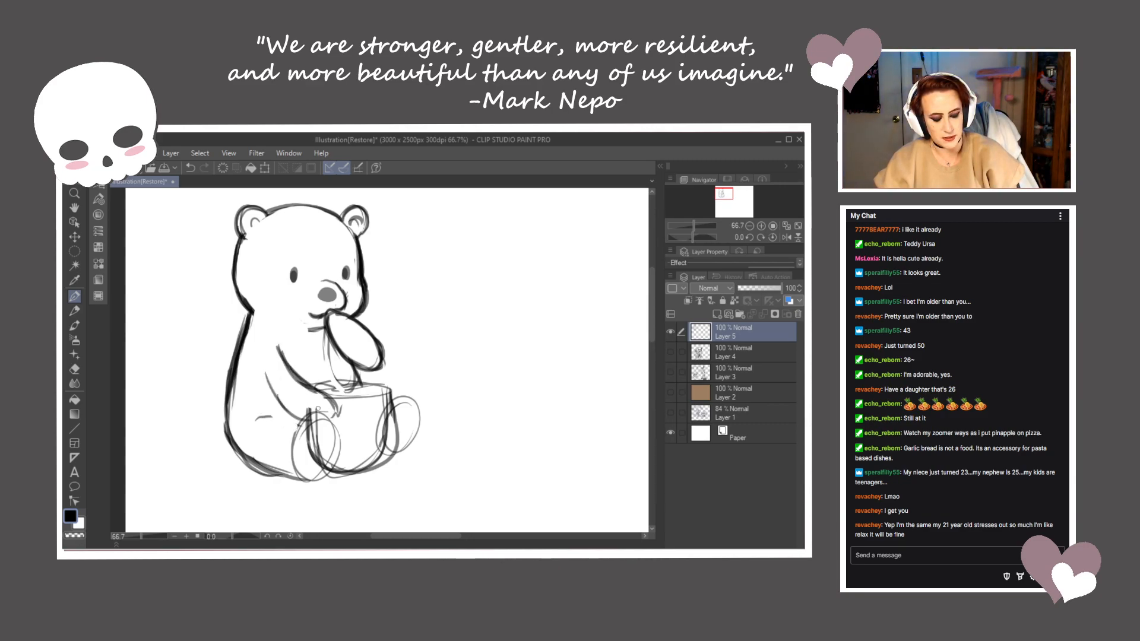
Draw bold outlines for the pot and near foot, adding toe pads and an oval sole pad to the foot
mouse_move(371, 378)
mouse_down()
mouse_move(393, 408)
mouse_move(413, 397)
mouse_move(343, 399)
mouse_move(405, 396)
mouse_move(416, 416)
mouse_move(383, 396)
mouse_move(369, 416)
mouse_move(417, 436)
mouse_move(417, 453)
mouse_move(401, 480)
mouse_move(343, 487)
mouse_up()
mouse_move(334, 438)
mouse_down()
mouse_move(337, 463)
mouse_move(315, 467)
mouse_move(330, 421)
mouse_move(354, 446)
mouse_move(342, 486)
mouse_move(324, 457)
mouse_move(344, 469)
mouse_move(327, 439)
mouse_move(347, 436)
mouse_move(350, 448)
mouse_move(310, 456)
mouse_move(321, 438)
mouse_move(272, 426)
mouse_up()
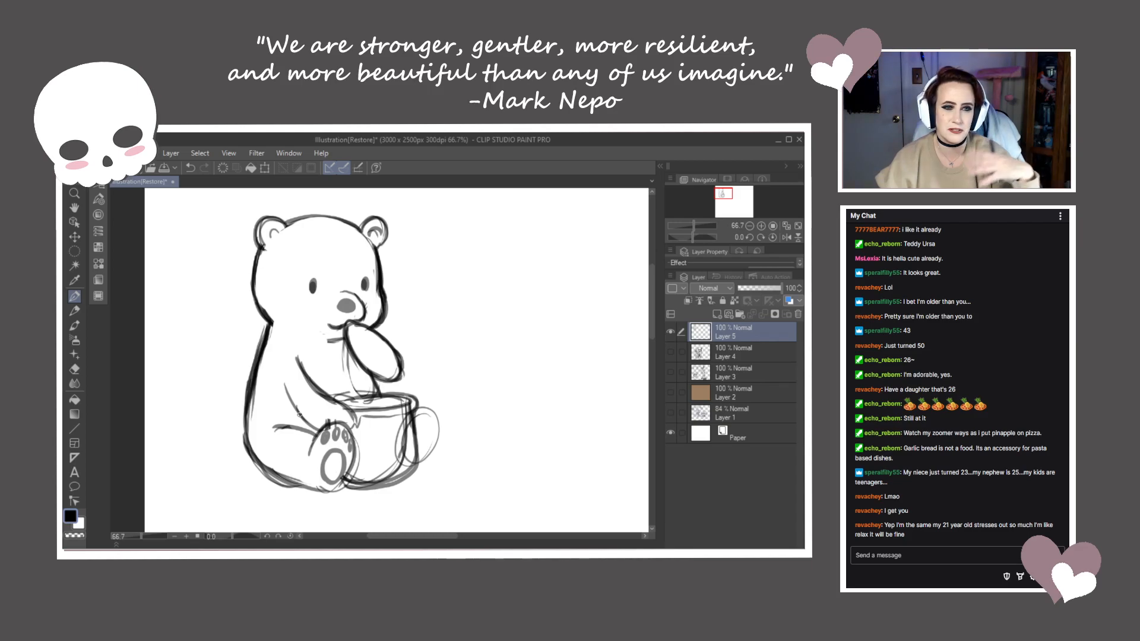
Erase the pot's inner sketch lines and the far foot, and redraw the outlines of the pot, near foot and rump
mouse_move(396, 419)
mouse_down()
mouse_move(398, 461)
mouse_move(377, 470)
mouse_move(393, 462)
mouse_move(405, 425)
mouse_move(374, 444)
mouse_up()
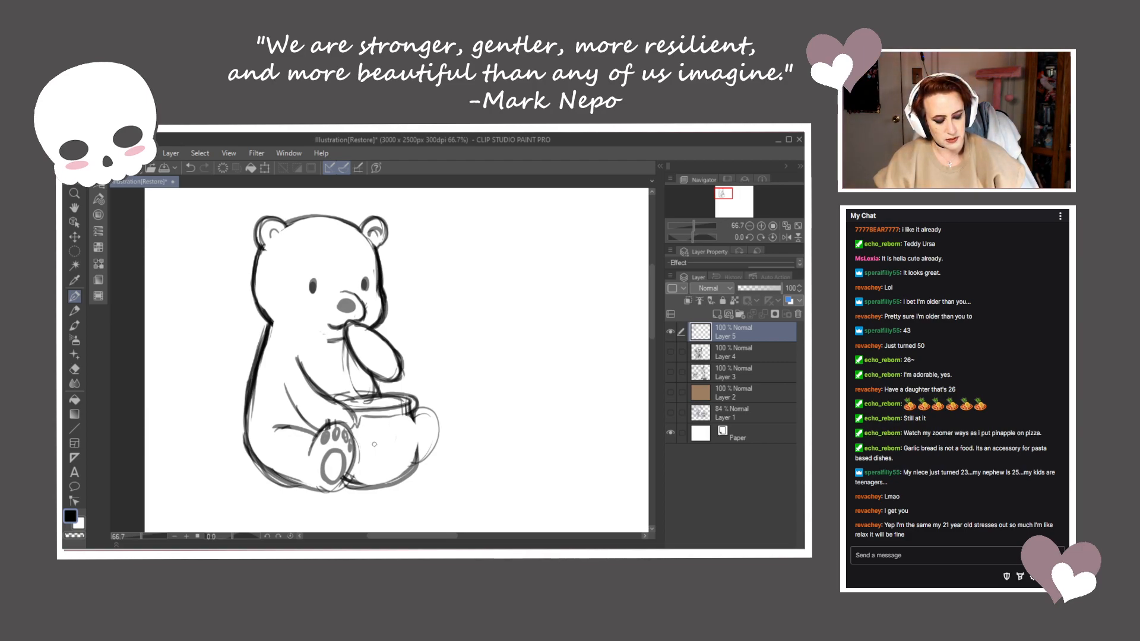
drag(432, 397, 434, 466)
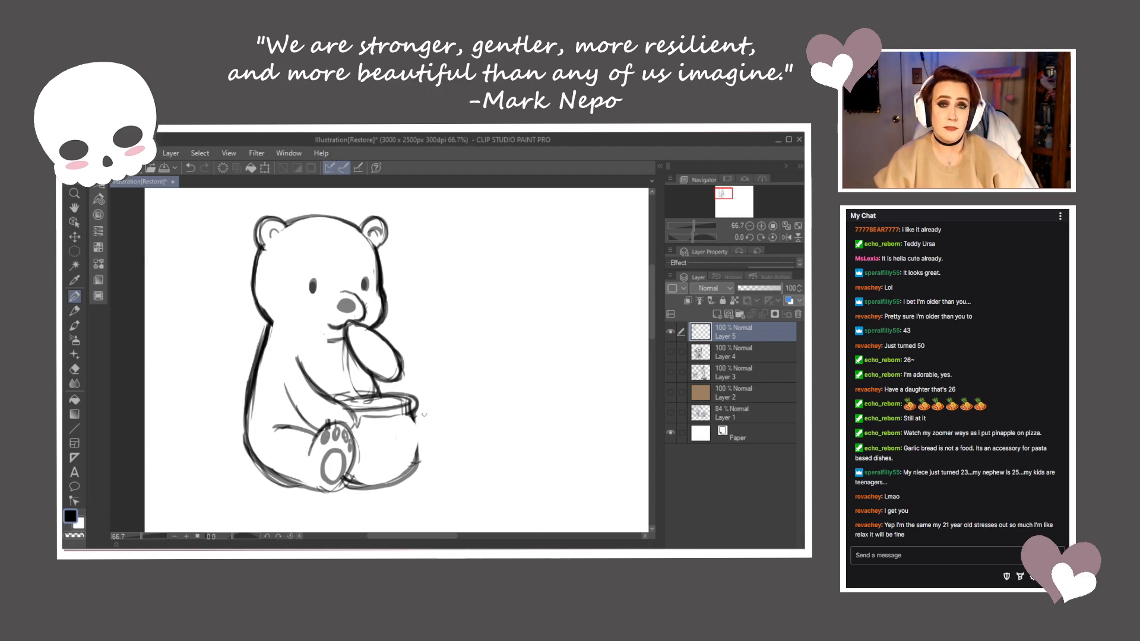
mouse_move(419, 412)
mouse_down()
mouse_move(404, 479)
mouse_move(344, 485)
mouse_up()
mouse_move(355, 441)
mouse_down()
mouse_move(349, 478)
mouse_move(321, 491)
mouse_move(299, 483)
mouse_up()
mouse_move(249, 406)
mouse_down()
mouse_move(289, 487)
mouse_move(317, 494)
mouse_up()
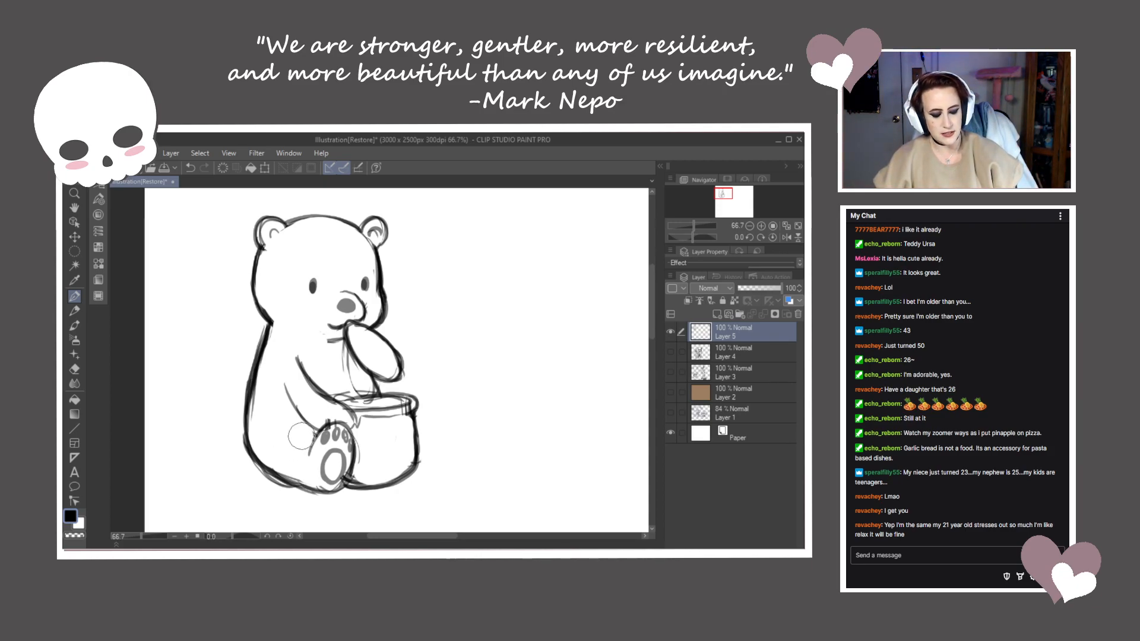
Redraw the thigh line and the lower arm's underside, and darken the nose and muzzle line
drag(306, 423, 264, 420)
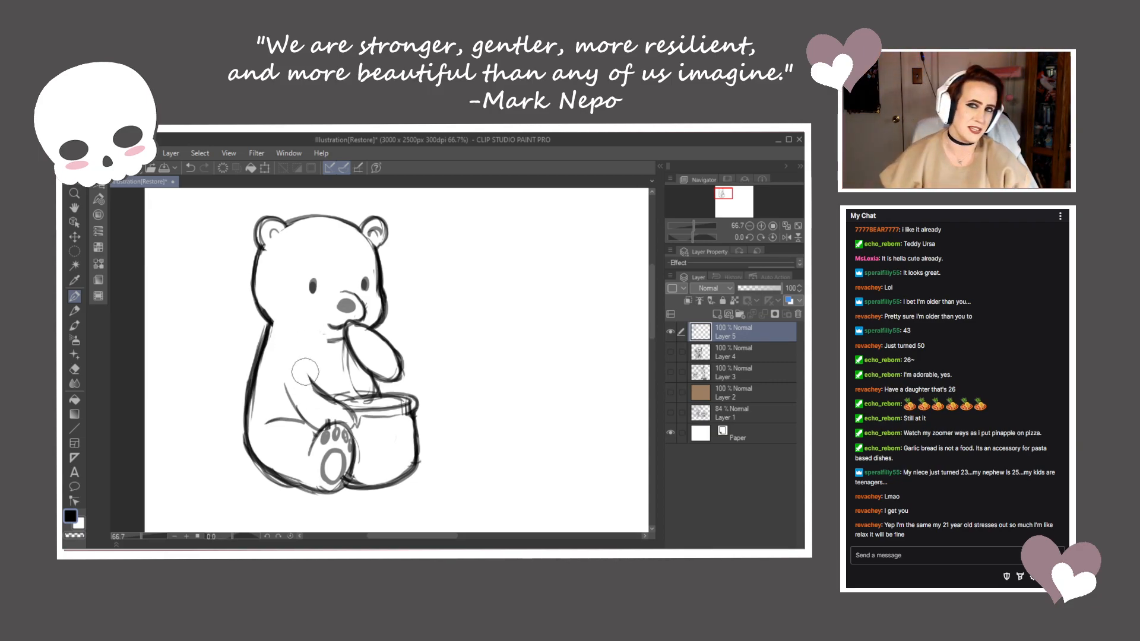
mouse_move(280, 372)
mouse_down()
mouse_move(289, 402)
mouse_move(282, 376)
mouse_move(319, 425)
mouse_up()
mouse_move(332, 297)
mouse_down()
mouse_move(358, 304)
mouse_move(341, 316)
mouse_move(358, 317)
mouse_up()
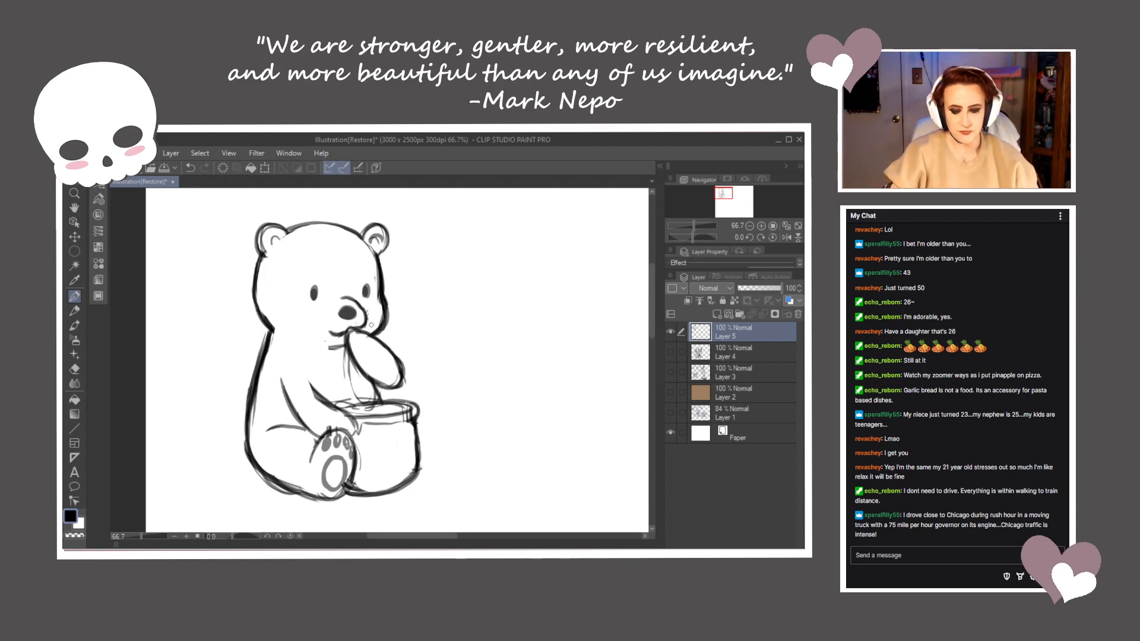
Select the bear's head and ears with a freehand lasso selection
click(75, 251)
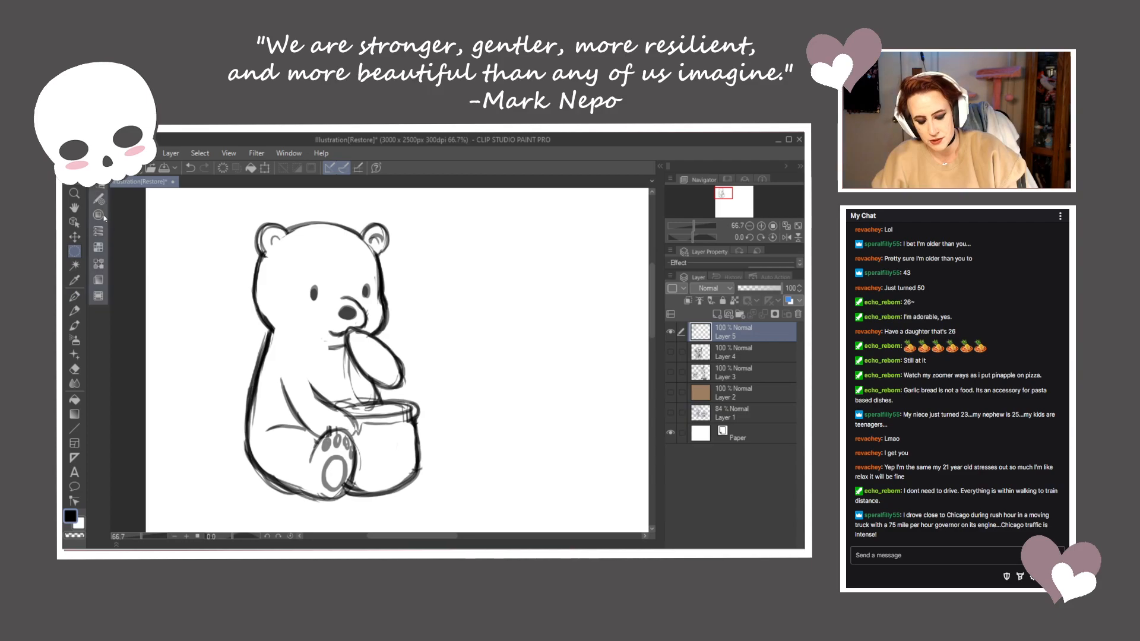
click(102, 166)
click(128, 212)
click(129, 238)
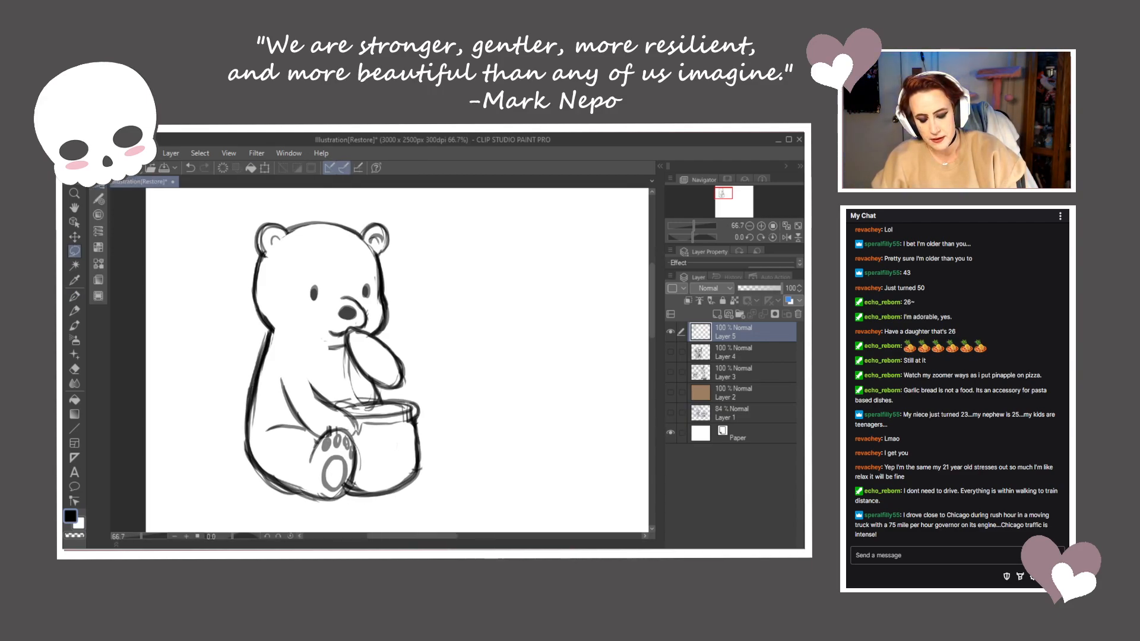
mouse_move(252, 320)
mouse_down()
mouse_move(235, 235)
mouse_move(332, 192)
mouse_move(427, 243)
mouse_move(386, 332)
mouse_move(354, 323)
mouse_move(333, 356)
mouse_move(270, 331)
mouse_up()
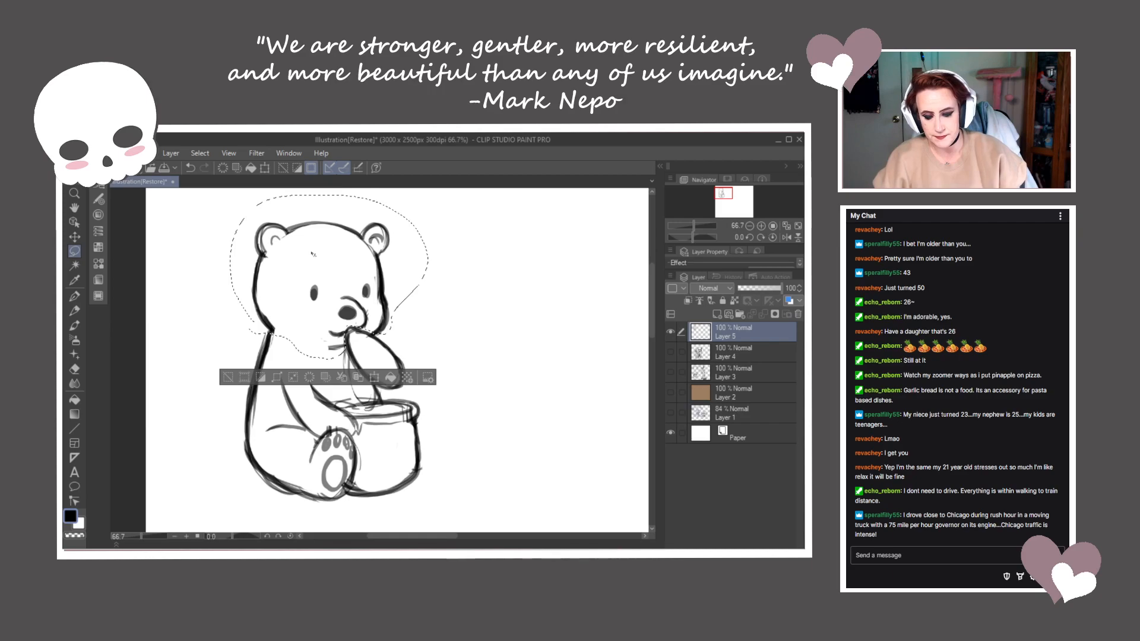
Apply a slight free transform to the selected head, then clear the selection
key(ctrl+t)
mouse_move(430, 277)
mouse_down()
mouse_move(439, 281)
mouse_move(407, 305)
mouse_up()
click(313, 386)
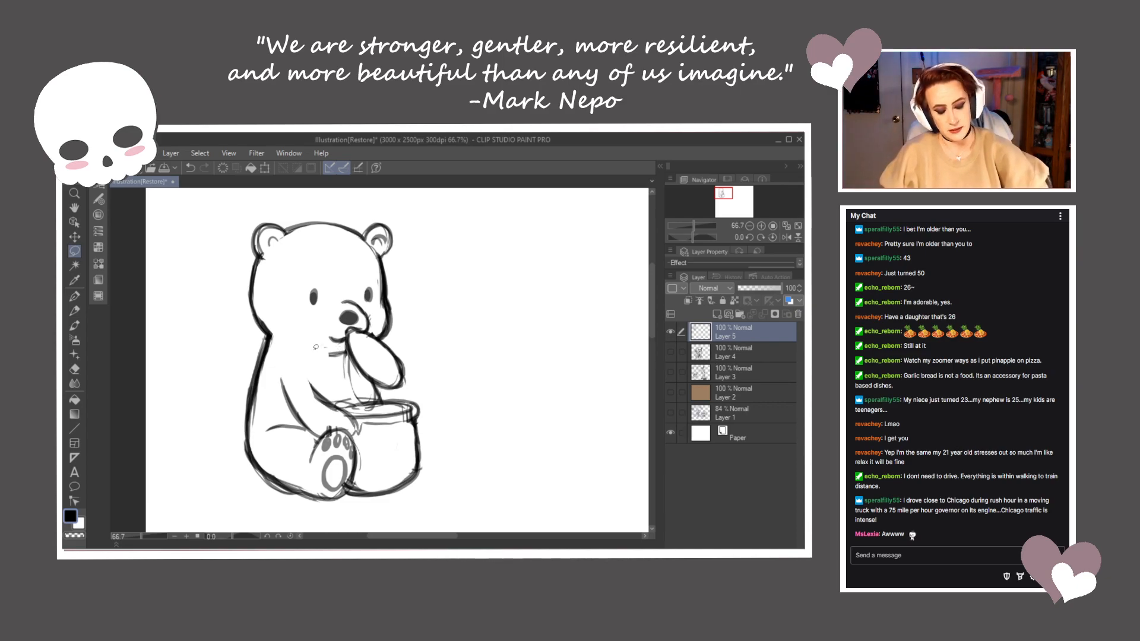
drag(316, 348, 319, 350)
click(223, 368)
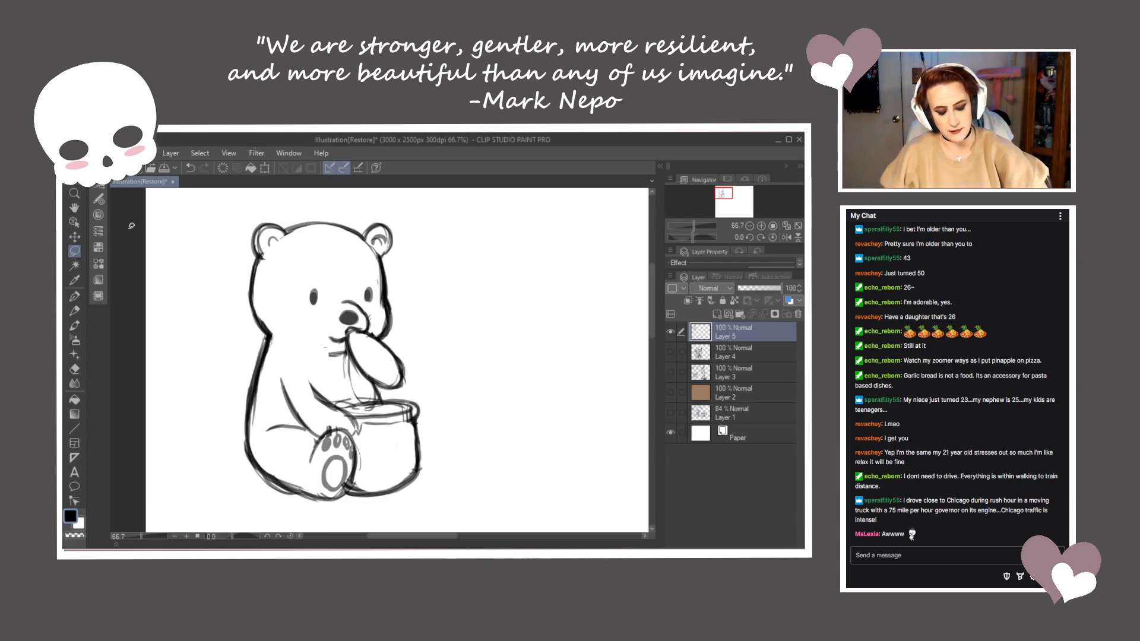
Redraw the chin line and near arm lines, clean up stray marks and add the far foot behind the pot
click(74, 311)
click(76, 297)
mouse_move(312, 346)
mouse_down()
mouse_move(344, 352)
mouse_move(313, 385)
mouse_move(338, 408)
mouse_up()
key(e)
mouse_move(455, 344)
mouse_down()
mouse_move(450, 364)
mouse_move(449, 330)
mouse_up()
mouse_move(414, 426)
mouse_down()
mouse_move(423, 410)
mouse_move(431, 429)
mouse_move(411, 460)
mouse_move(428, 409)
mouse_move(410, 423)
mouse_move(430, 438)
mouse_move(431, 409)
mouse_move(412, 417)
mouse_up()
drag(318, 427, 322, 425)
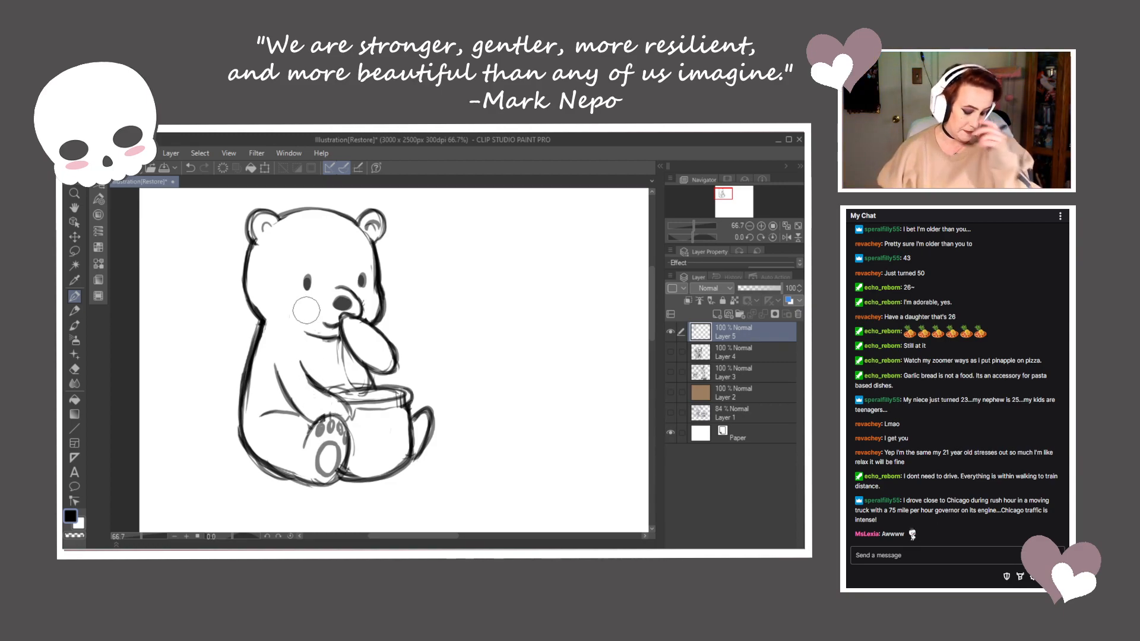
Redraw the near arm's lines and fill both eyes in solid black
drag(382, 339, 401, 304)
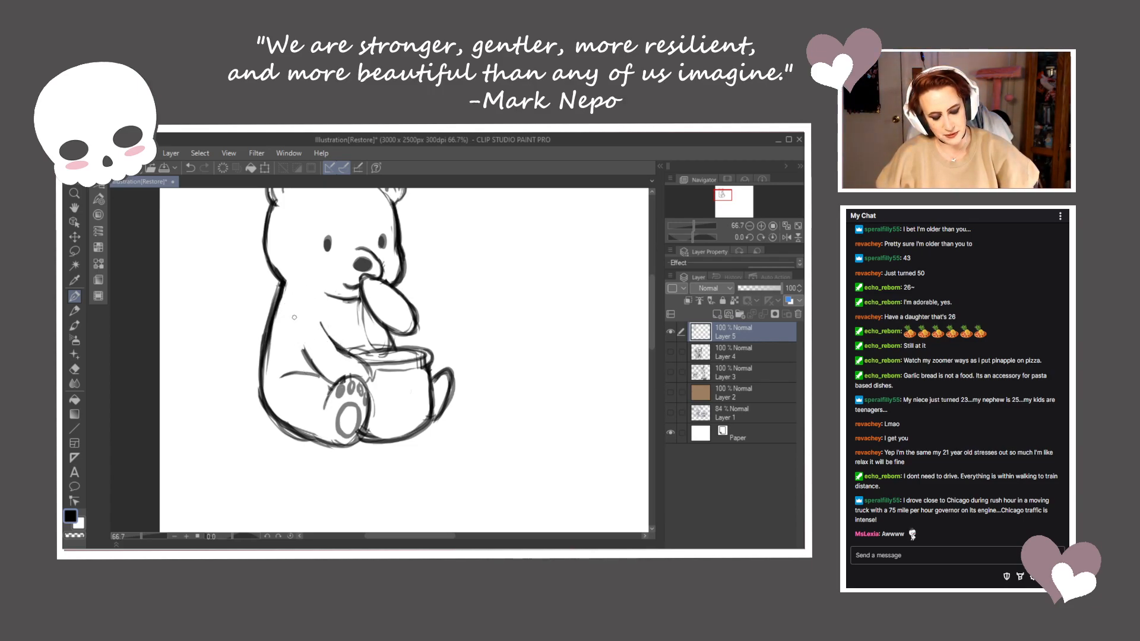
drag(295, 324, 313, 367)
drag(320, 297, 321, 325)
mouse_move(327, 265)
mouse_down()
mouse_move(326, 278)
mouse_move(330, 266)
mouse_up()
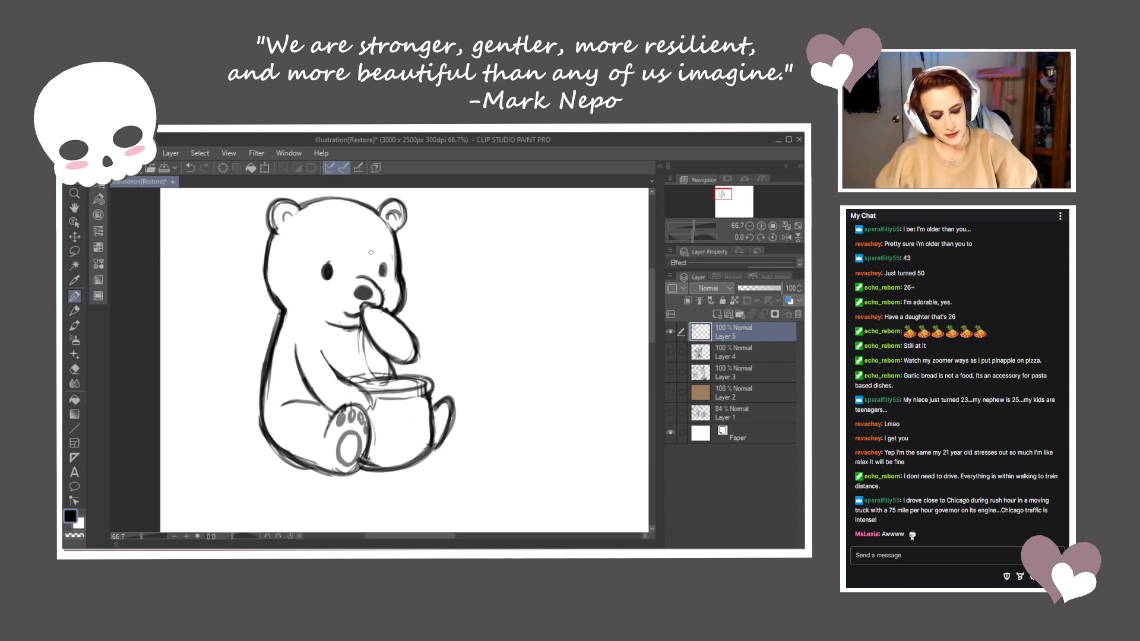
key(ctrl+z)
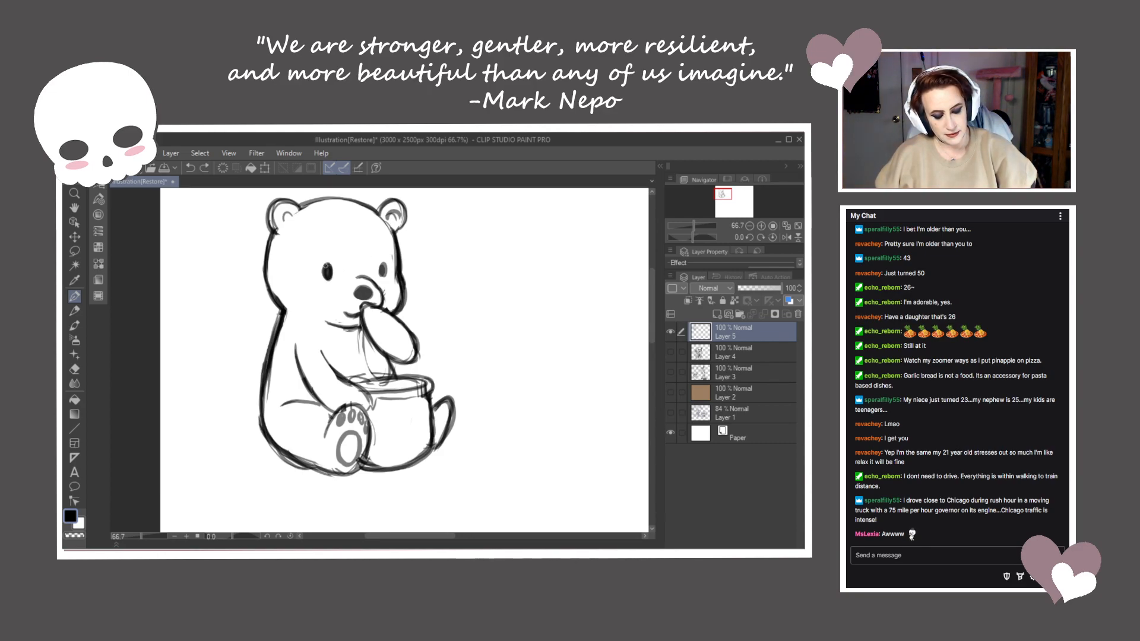
mouse_move(382, 263)
mouse_down()
mouse_move(382, 276)
mouse_move(385, 267)
mouse_up()
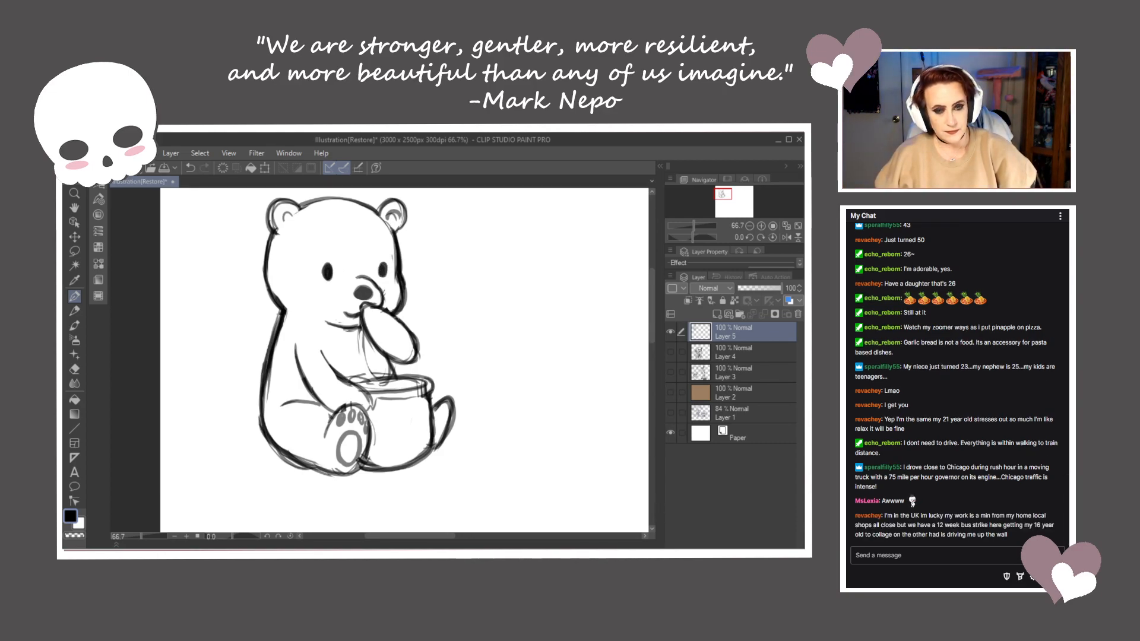
Thicken the outlines of the head, cheeks and near ear, and the base of the body and pot
drag(436, 300, 425, 319)
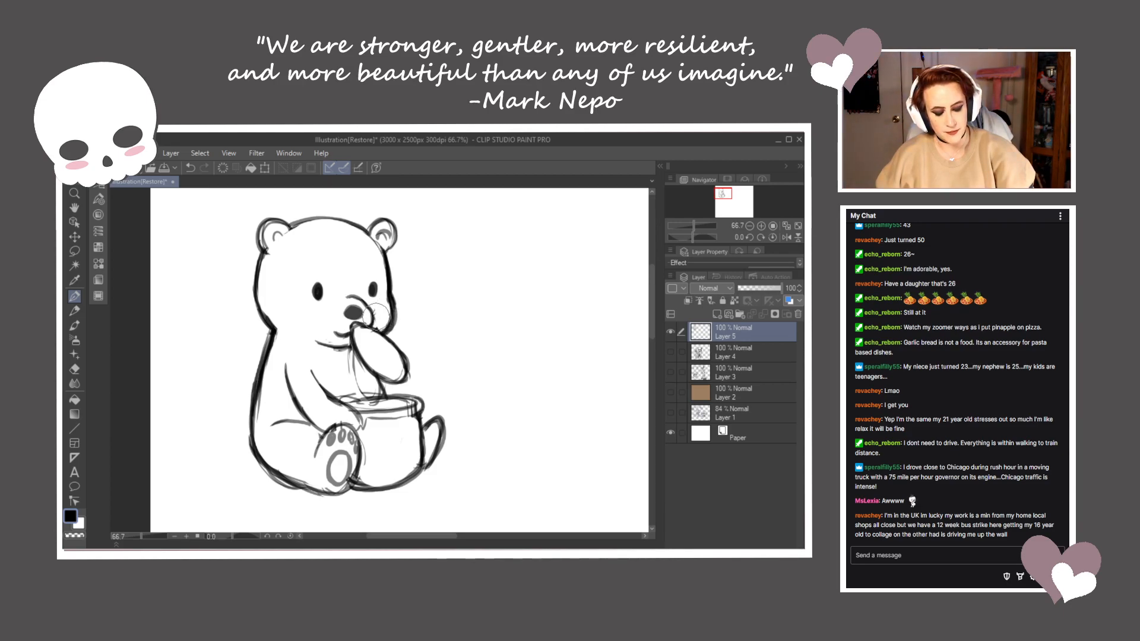
mouse_move(265, 249)
mouse_down()
mouse_move(253, 296)
mouse_move(267, 327)
mouse_move(259, 309)
mouse_up()
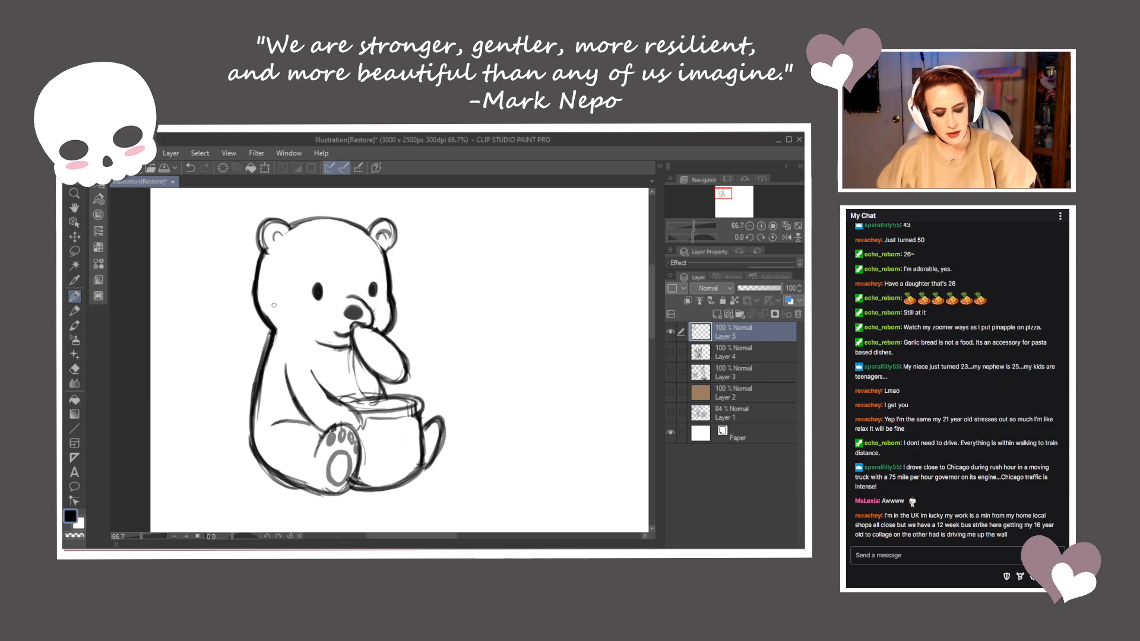
drag(397, 311, 407, 323)
mouse_move(287, 242)
mouse_down()
mouse_move(282, 256)
mouse_move(282, 229)
mouse_move(268, 265)
mouse_move(273, 244)
mouse_up()
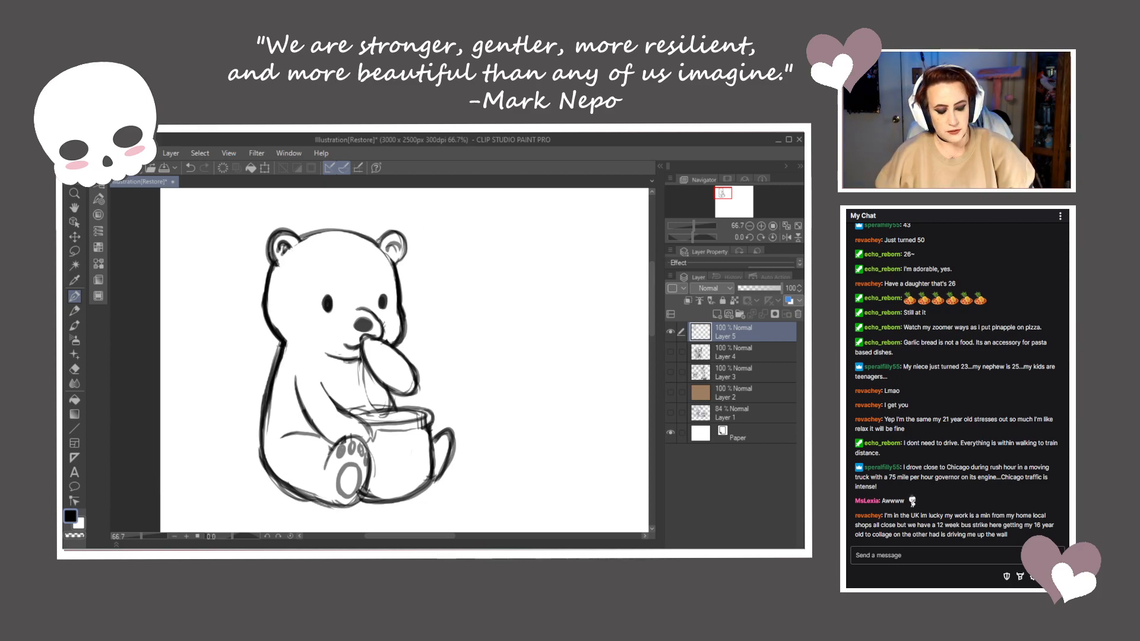
drag(457, 367, 439, 319)
mouse_move(414, 420)
mouse_down()
mouse_move(401, 449)
mouse_move(359, 456)
mouse_move(291, 455)
mouse_move(257, 430)
mouse_up()
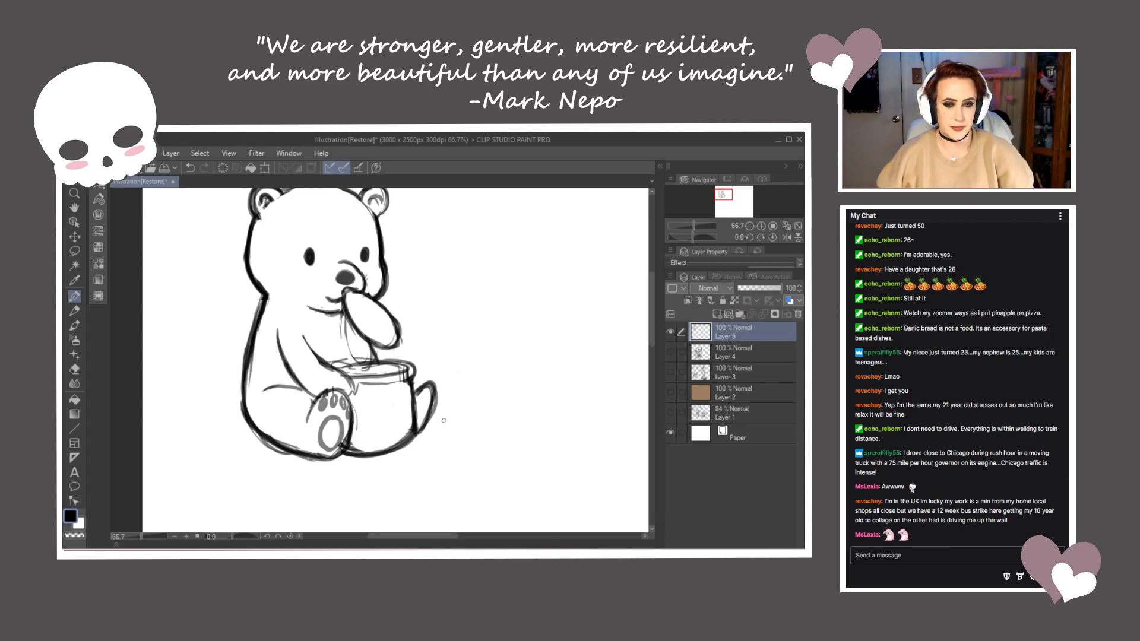
Erase the looped far foot, redraw the pot's side and draw the far foot as an upright shape beside it
mouse_move(415, 437)
mouse_down()
mouse_move(428, 434)
mouse_move(438, 393)
mouse_move(424, 421)
mouse_move(419, 401)
mouse_up()
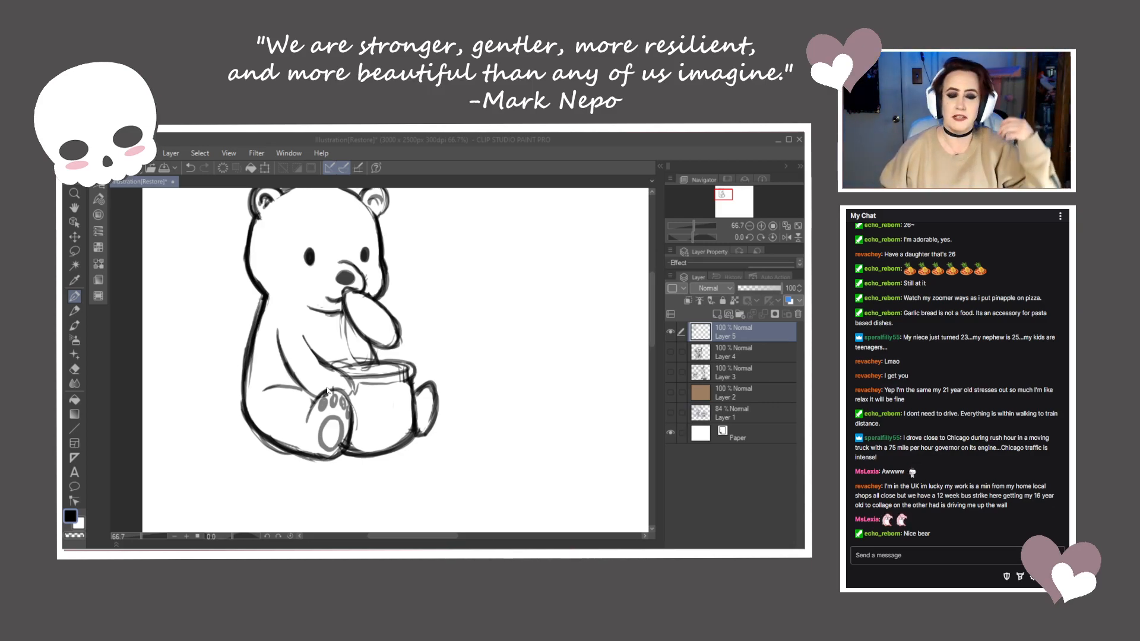
click(425, 378)
mouse_move(427, 388)
mouse_down()
mouse_move(429, 429)
mouse_move(427, 392)
mouse_up()
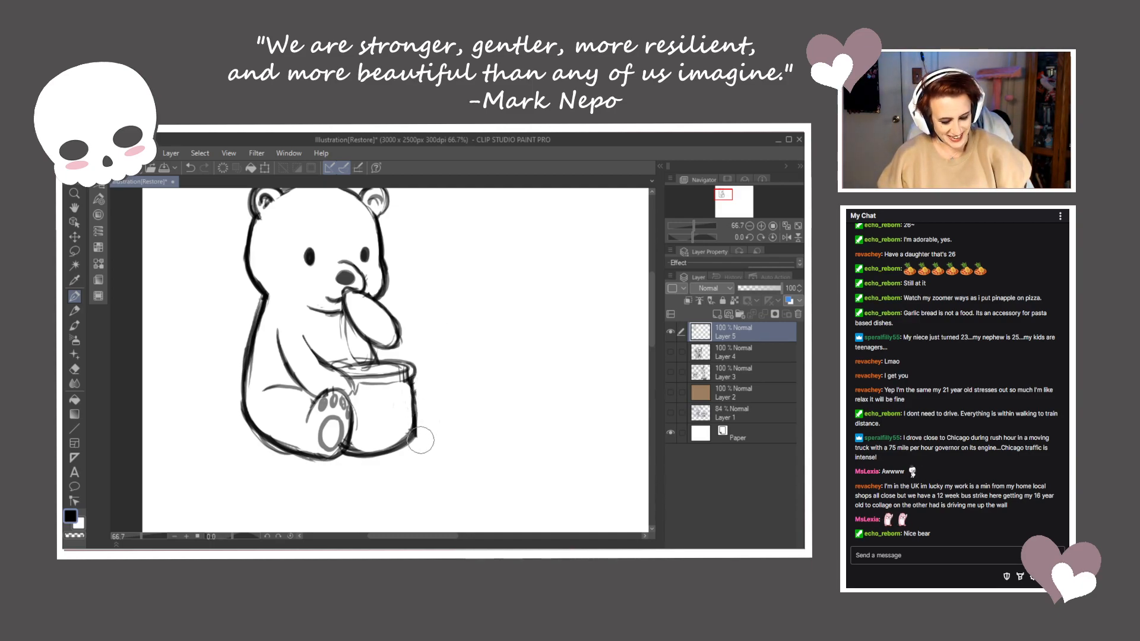
mouse_move(414, 379)
mouse_down()
mouse_move(406, 446)
mouse_move(379, 455)
mouse_up()
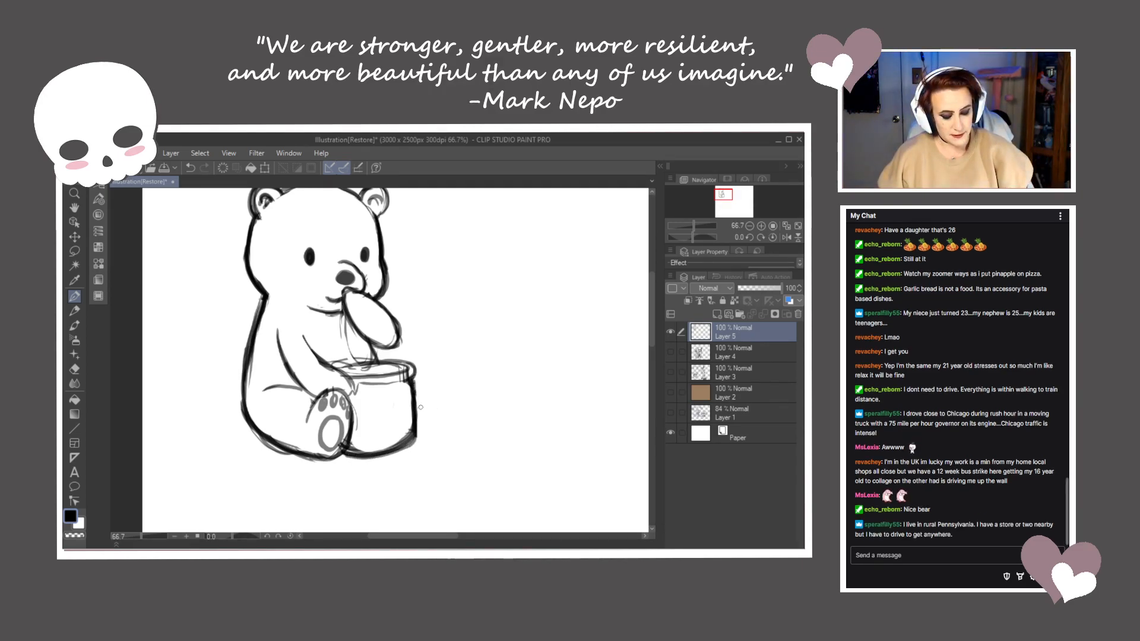
drag(430, 386, 420, 438)
mouse_move(417, 400)
mouse_down()
mouse_move(432, 383)
mouse_move(436, 416)
mouse_move(427, 385)
mouse_move(437, 380)
mouse_move(435, 436)
mouse_move(418, 442)
mouse_up()
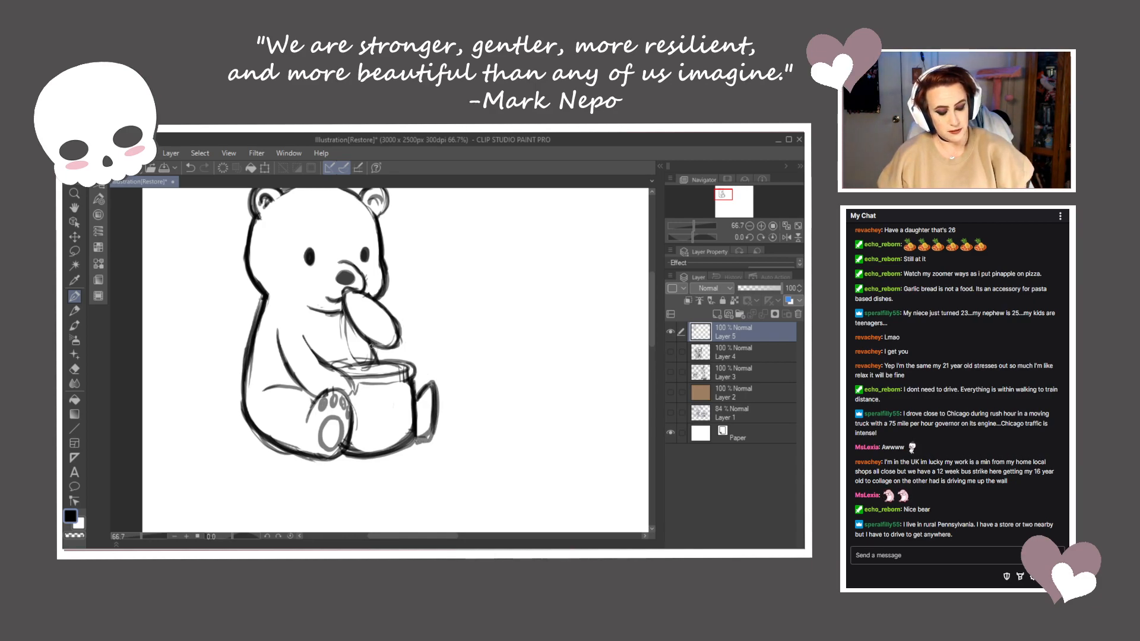
Erase the sketch lines below the raised paw, draw honey dripping from the paw into the pot and redraw the rim
drag(348, 305, 348, 335)
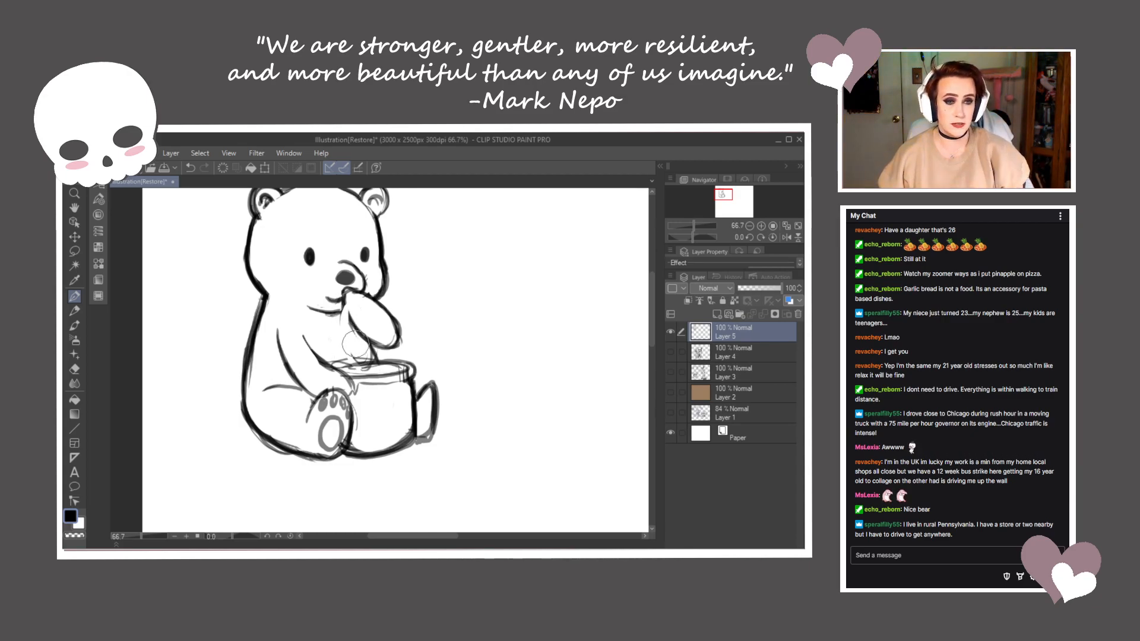
mouse_move(351, 315)
mouse_down()
mouse_move(366, 297)
mouse_move(346, 292)
mouse_move(345, 308)
mouse_move(359, 371)
mouse_up()
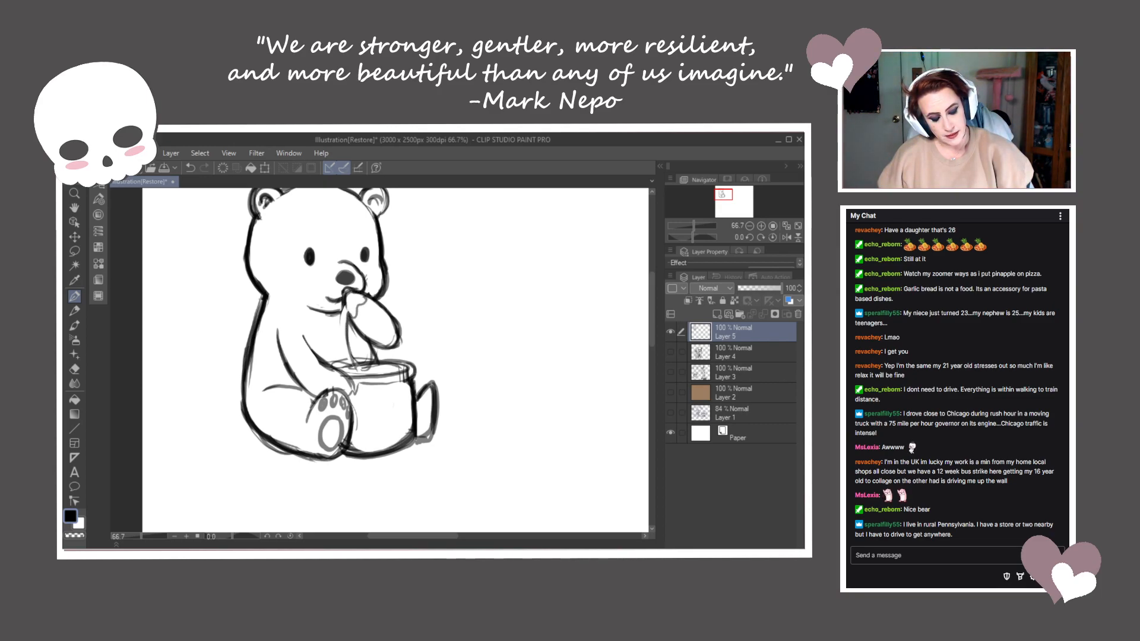
mouse_move(344, 307)
mouse_down()
mouse_move(343, 374)
mouse_move(347, 363)
mouse_up()
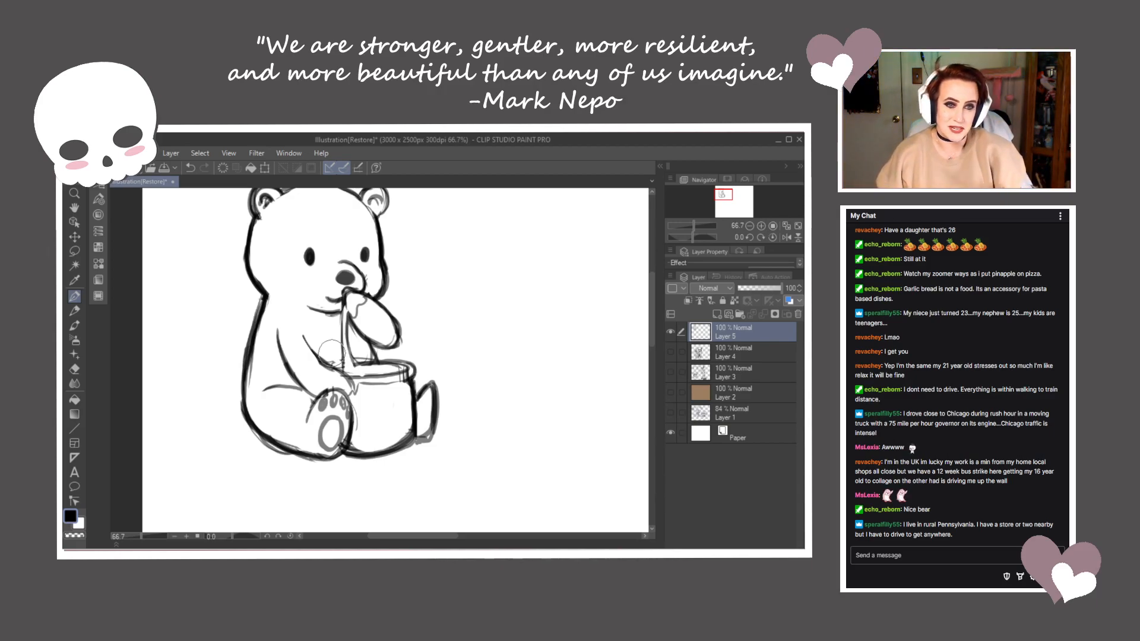
mouse_move(410, 367)
mouse_down()
mouse_move(355, 378)
mouse_move(361, 361)
mouse_move(332, 366)
mouse_up()
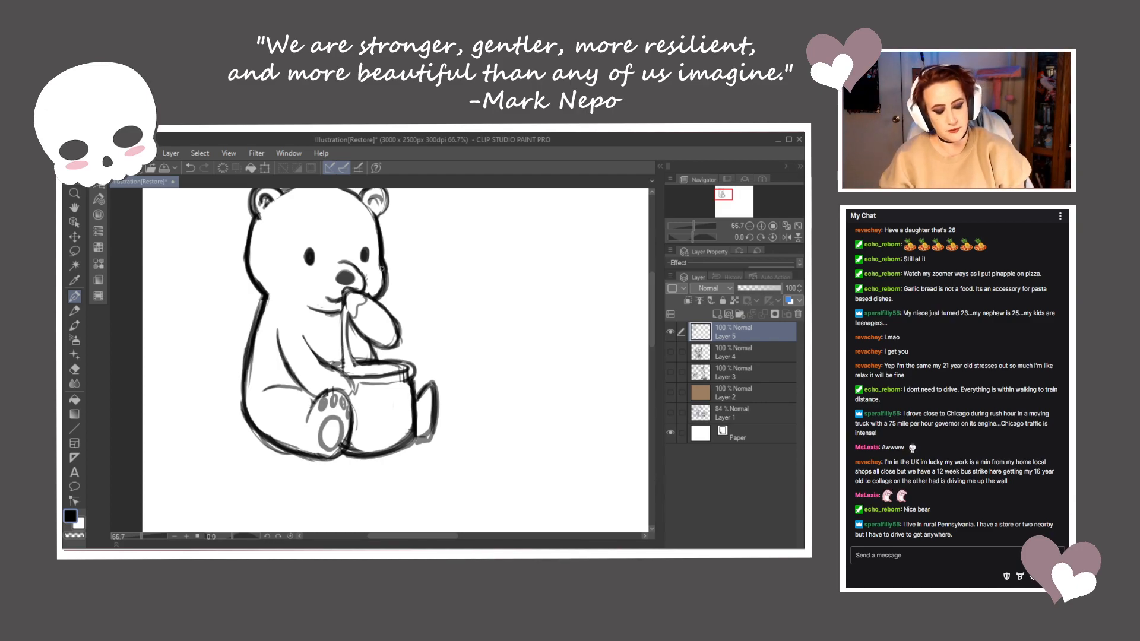
Go over the raised arm and both edges of the near arm with bold lines
mouse_move(387, 310)
mouse_down()
mouse_move(395, 347)
mouse_move(373, 345)
mouse_move(377, 358)
mouse_up()
drag(303, 333, 334, 367)
drag(277, 328, 312, 386)
Draw a wide label band around the pot, strengthen the pot's outline and shade the band with vertical hatching
drag(449, 362, 450, 351)
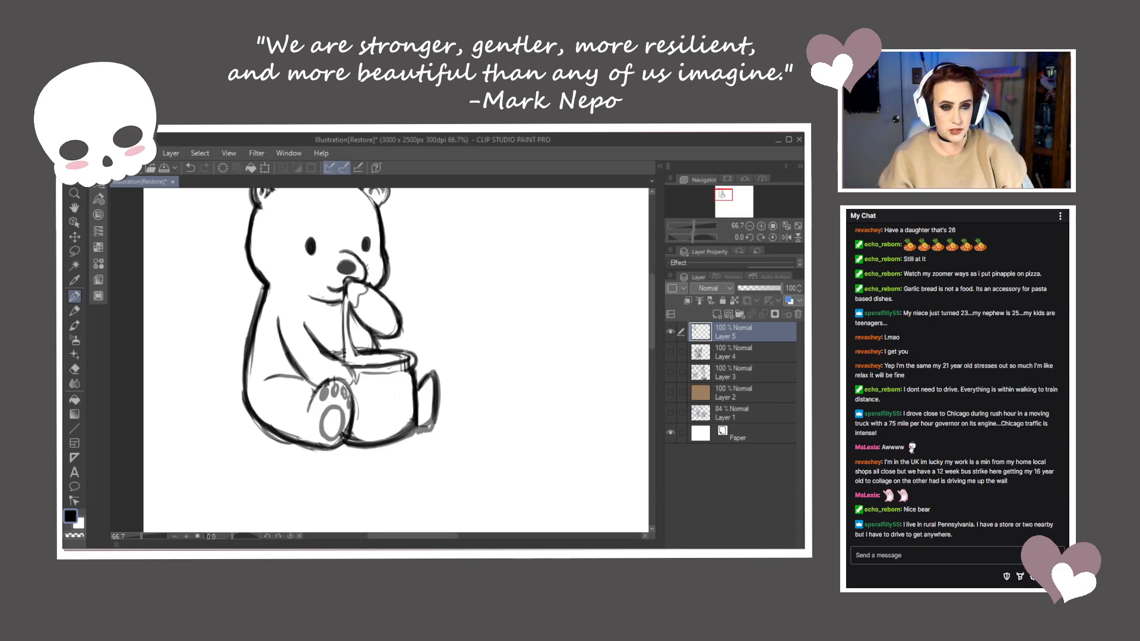
mouse_move(411, 386)
mouse_down()
mouse_move(368, 395)
mouse_move(413, 392)
mouse_up()
drag(351, 432, 417, 423)
key(ctrl+z)
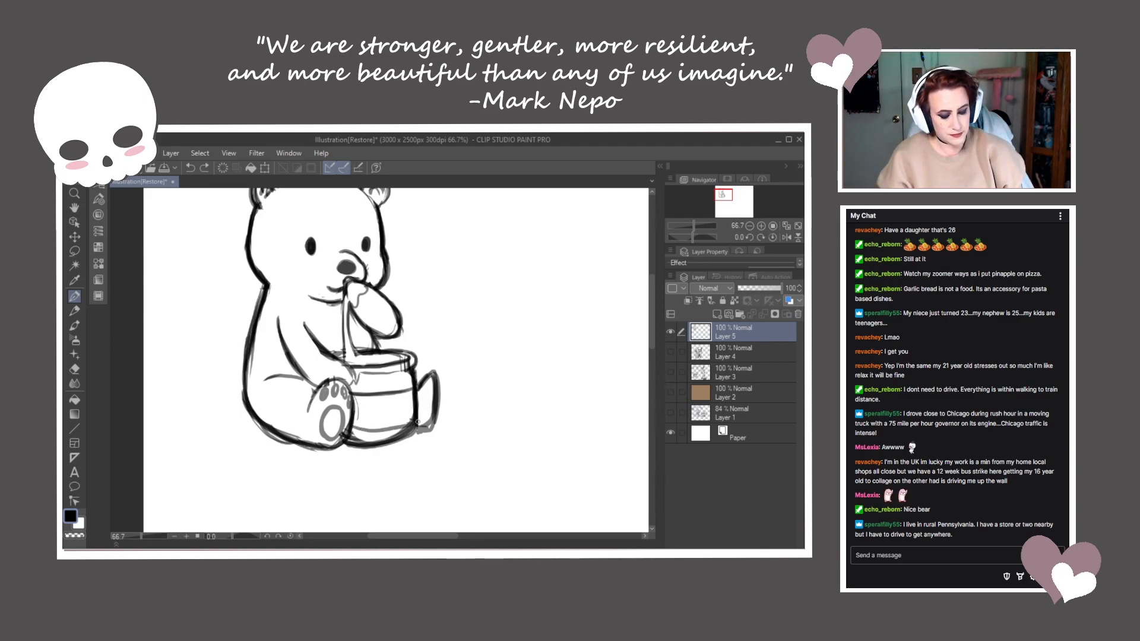
mouse_move(414, 375)
mouse_down()
mouse_move(416, 430)
mouse_move(349, 442)
mouse_up()
mouse_move(356, 394)
mouse_down()
mouse_move(360, 427)
mouse_move(366, 398)
mouse_move(375, 430)
mouse_move(389, 397)
mouse_move(396, 427)
mouse_move(406, 390)
mouse_move(410, 427)
mouse_move(416, 392)
mouse_up()
Redraw the inner curves of both ears as simpler lines
drag(440, 328, 458, 380)
mouse_move(379, 242)
mouse_down()
mouse_move(386, 232)
mouse_move(405, 254)
mouse_move(392, 260)
mouse_move(389, 248)
mouse_up()
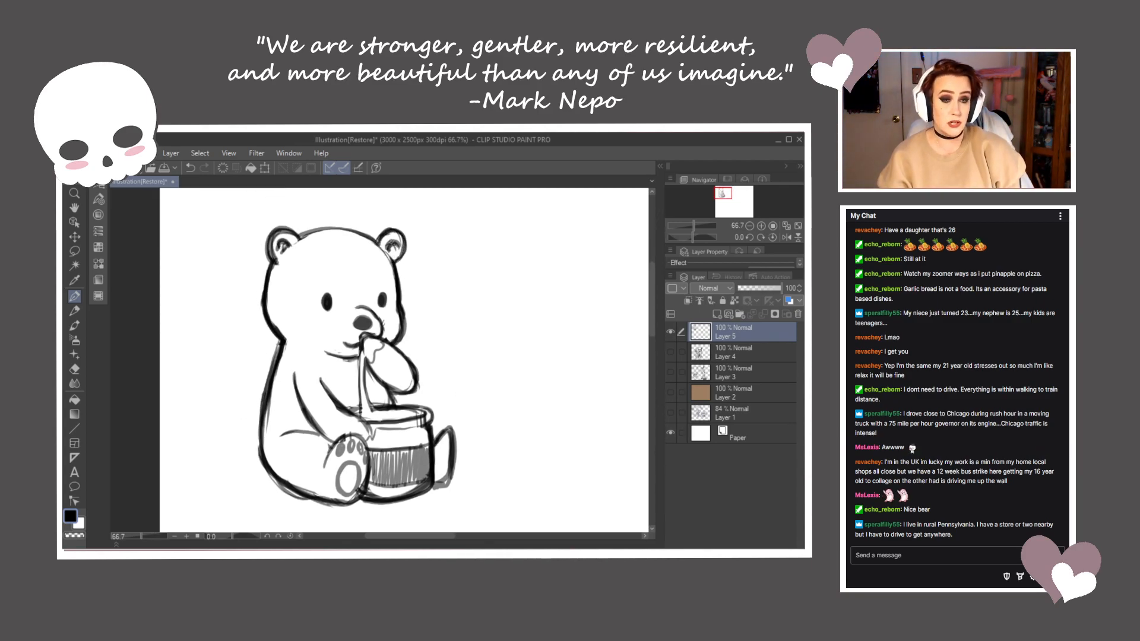
key(ctrl+z)
drag(286, 242, 285, 249)
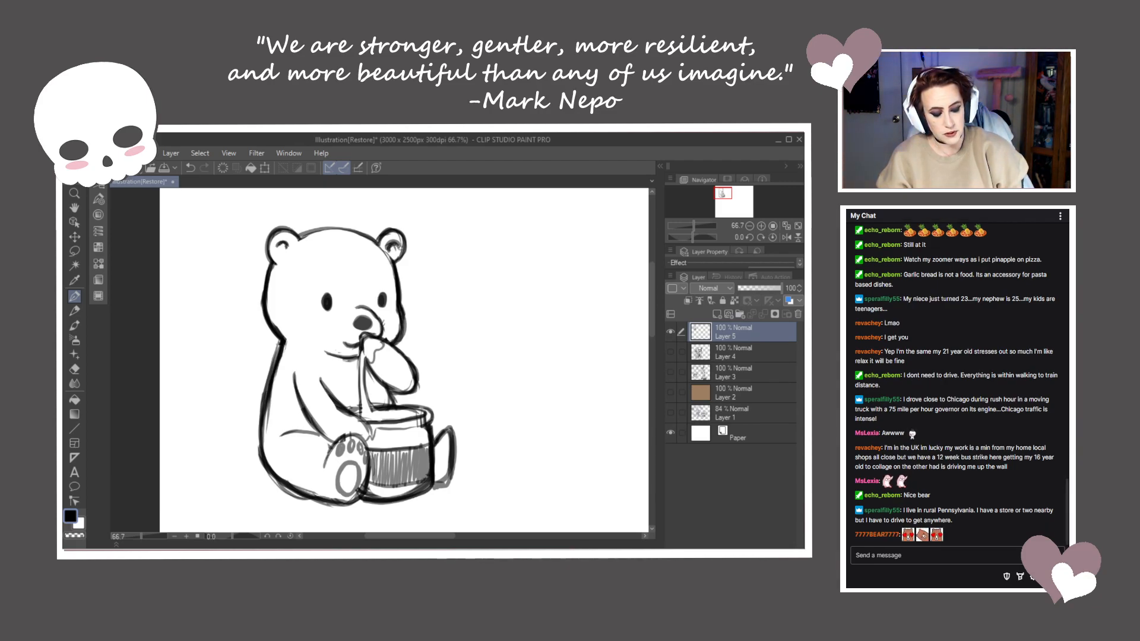
key(ctrl+z)
drag(389, 249, 398, 247)
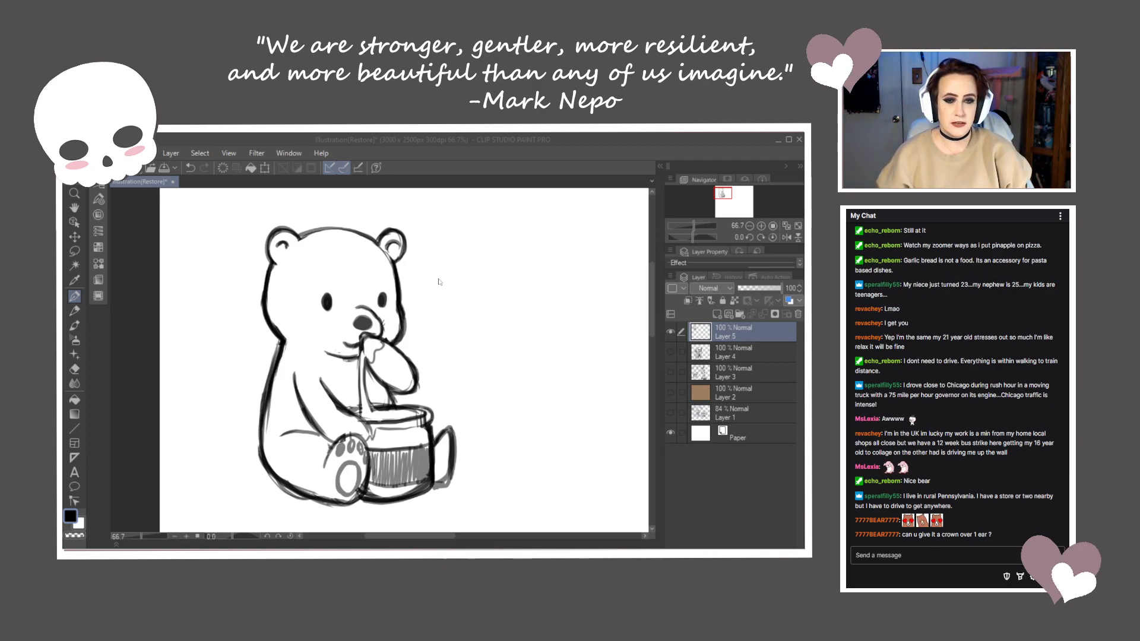
Erase the near ear and draw a tilted pointed crown with oval jewels in its place
click(270, 274)
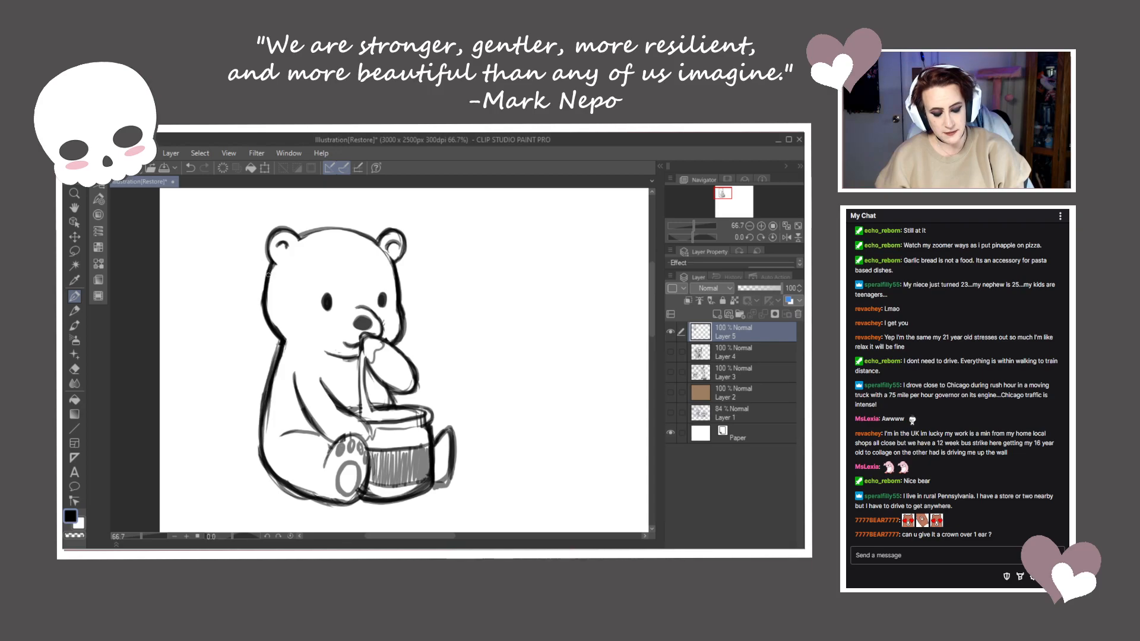
mouse_move(264, 264)
mouse_down()
mouse_move(284, 229)
mouse_move(272, 231)
mouse_move(265, 253)
mouse_move(304, 231)
mouse_move(266, 272)
mouse_move(317, 228)
mouse_move(265, 274)
mouse_up()
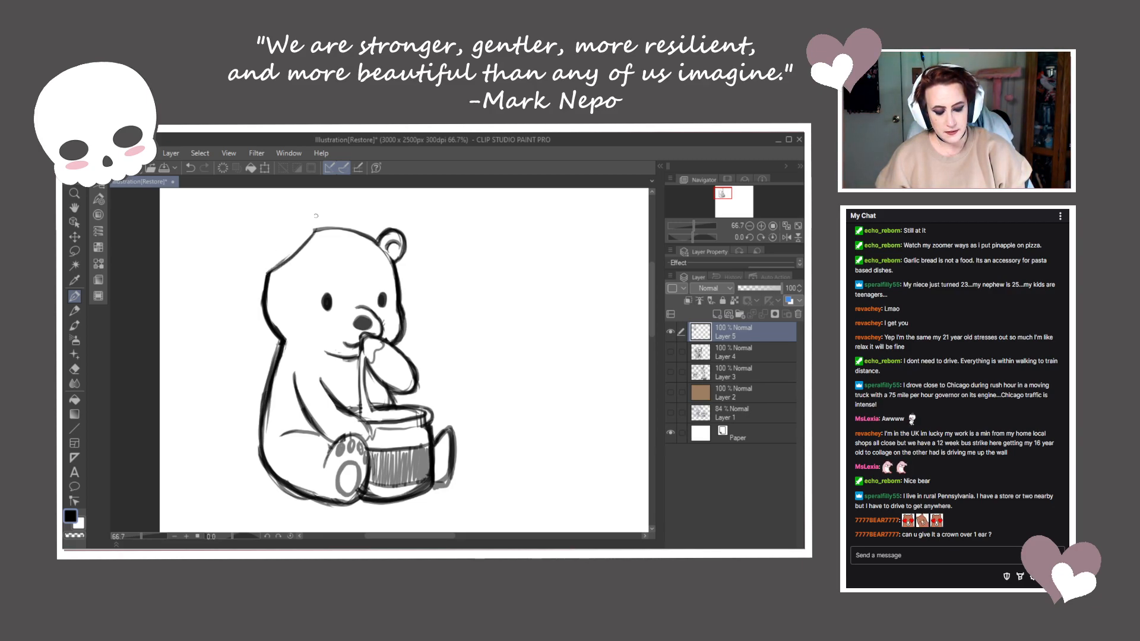
mouse_move(318, 228)
mouse_down()
mouse_move(289, 195)
mouse_move(285, 228)
mouse_move(259, 212)
mouse_move(266, 245)
mouse_move(238, 234)
mouse_move(262, 263)
mouse_move(259, 227)
mouse_up()
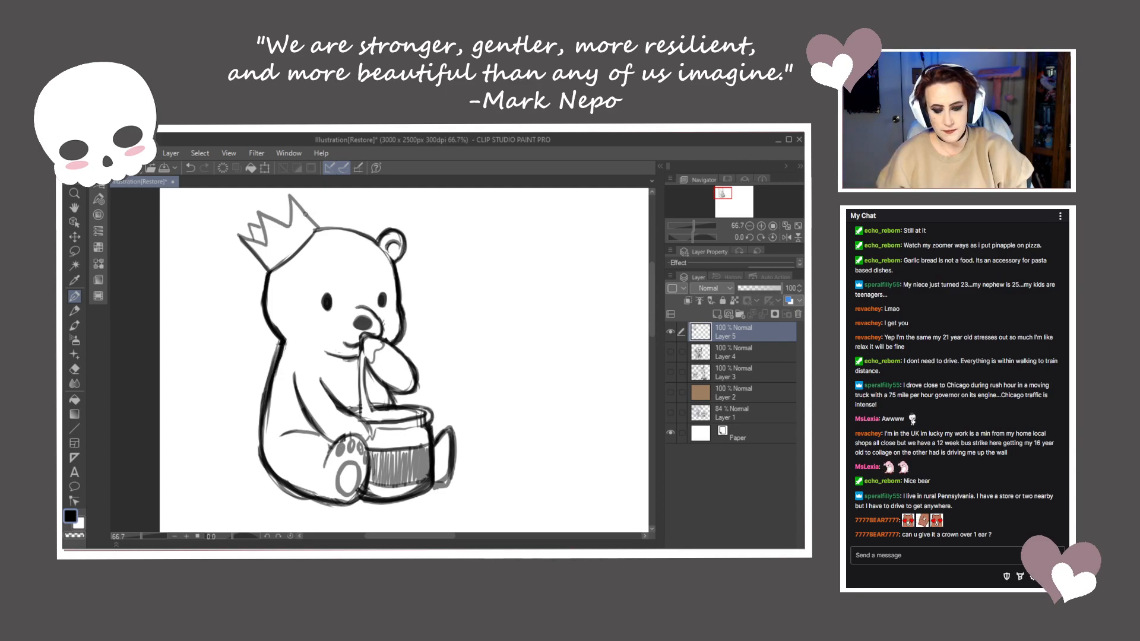
key(ctrl+z)
mouse_move(258, 209)
mouse_down()
mouse_move(266, 240)
mouse_move(251, 227)
mouse_move(261, 224)
mouse_move(257, 237)
mouse_move(273, 205)
mouse_move(290, 203)
mouse_move(276, 202)
mouse_move(284, 218)
mouse_move(289, 210)
mouse_move(275, 240)
mouse_move(308, 221)
mouse_move(313, 232)
mouse_move(270, 271)
mouse_move(255, 235)
mouse_move(267, 249)
mouse_move(265, 237)
mouse_up()
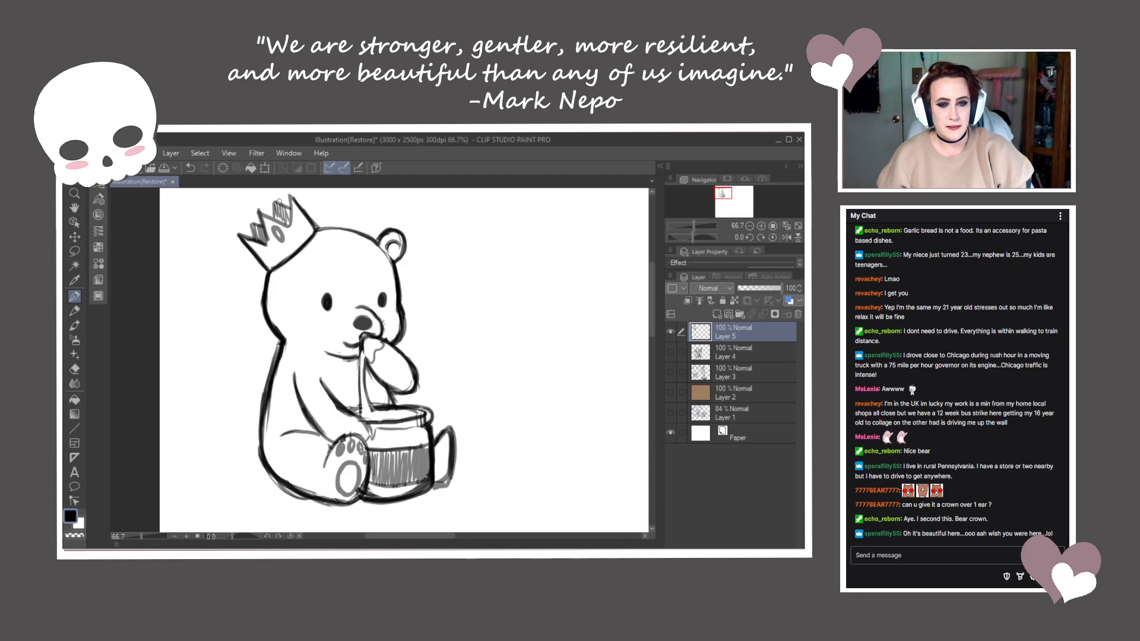
Go over the crown's points and band with bold lines, darken its jewels and shade the back points
mouse_move(254, 243)
mouse_down()
mouse_move(267, 206)
mouse_move(287, 233)
mouse_up()
drag(289, 190, 318, 228)
mouse_move(290, 191)
mouse_down()
mouse_move(317, 231)
mouse_move(285, 243)
mouse_up()
mouse_move(270, 226)
mouse_down()
mouse_move(278, 239)
mouse_move(263, 254)
mouse_up()
drag(298, 217, 299, 218)
drag(479, 333, 475, 344)
mouse_move(237, 248)
mouse_down()
mouse_move(259, 277)
mouse_move(313, 239)
mouse_up()
mouse_move(286, 202)
mouse_down()
mouse_move(309, 231)
mouse_move(345, 241)
mouse_up()
drag(245, 257, 263, 280)
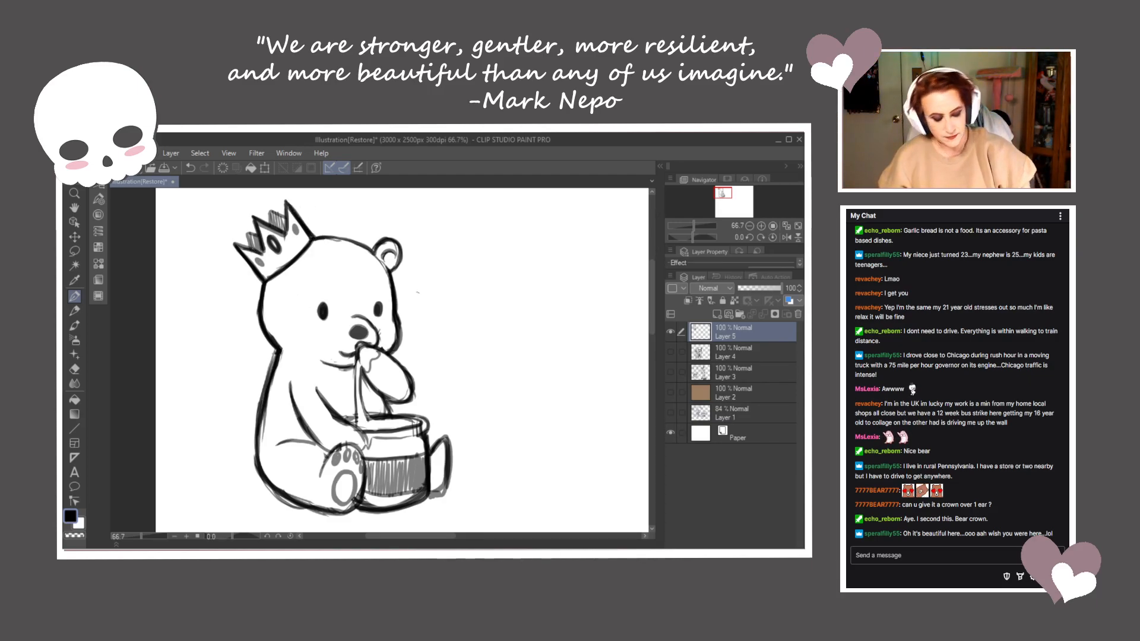
Erase the inside of the far ear and redraw its inner curve
drag(405, 291, 399, 298)
drag(378, 259, 380, 262)
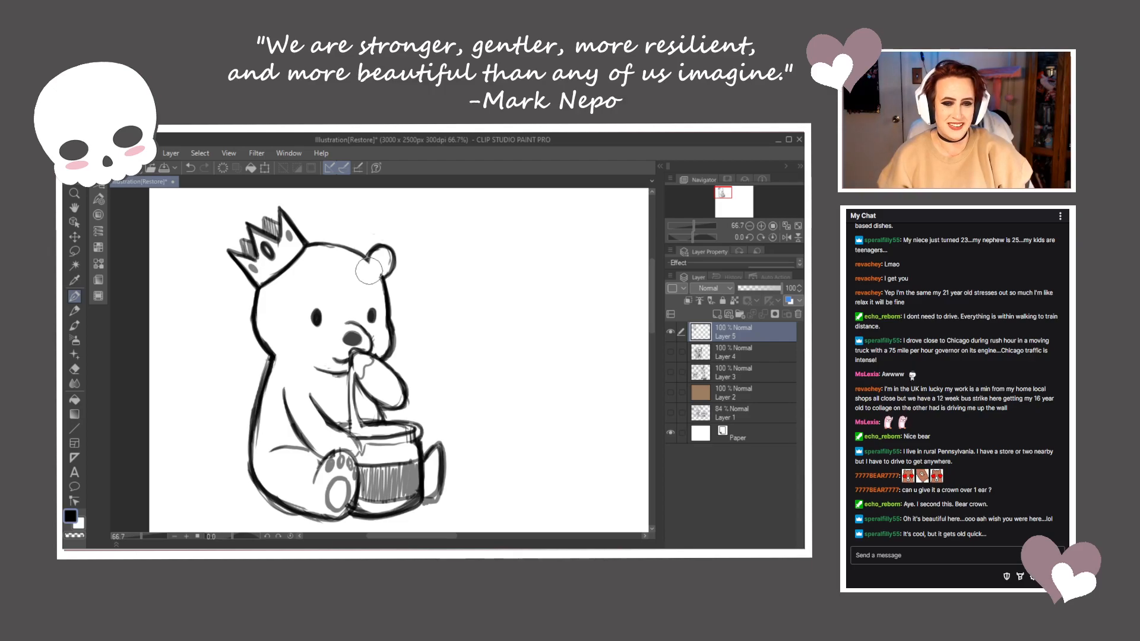
drag(382, 259, 380, 262)
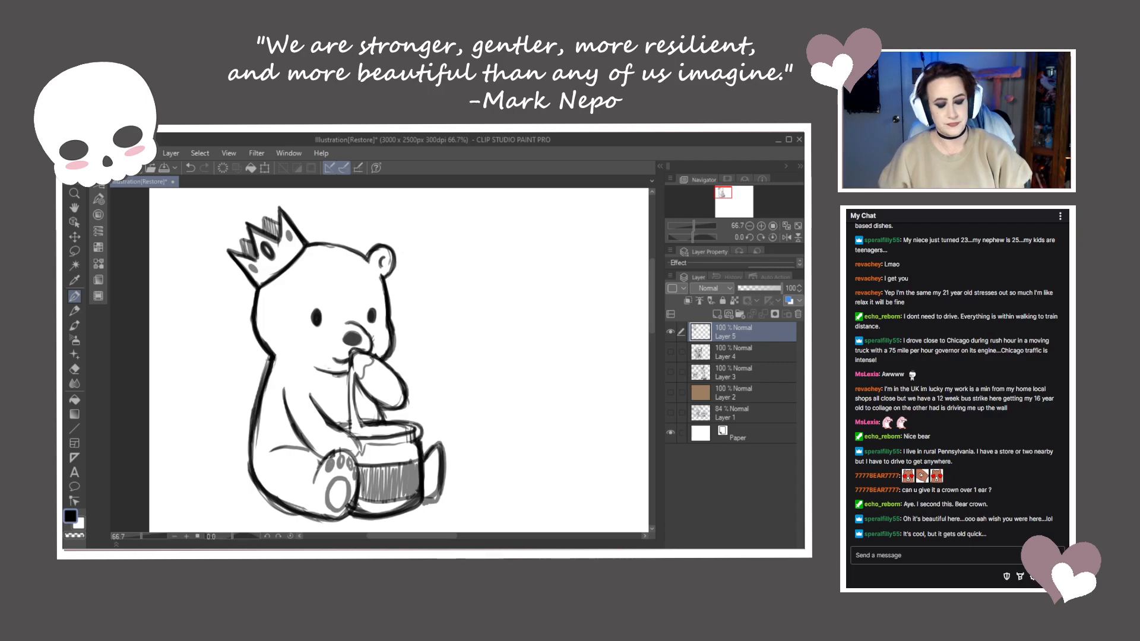
drag(384, 256, 384, 267)
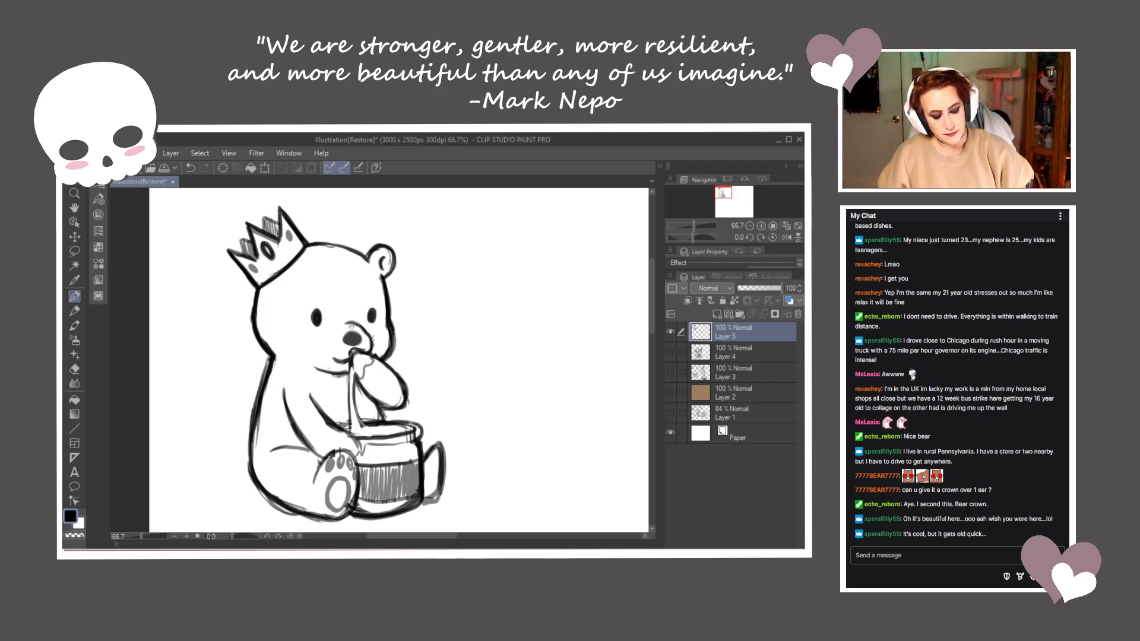
Thicken the top of the head between the crown and ear, and the far side of the face
drag(306, 243, 363, 250)
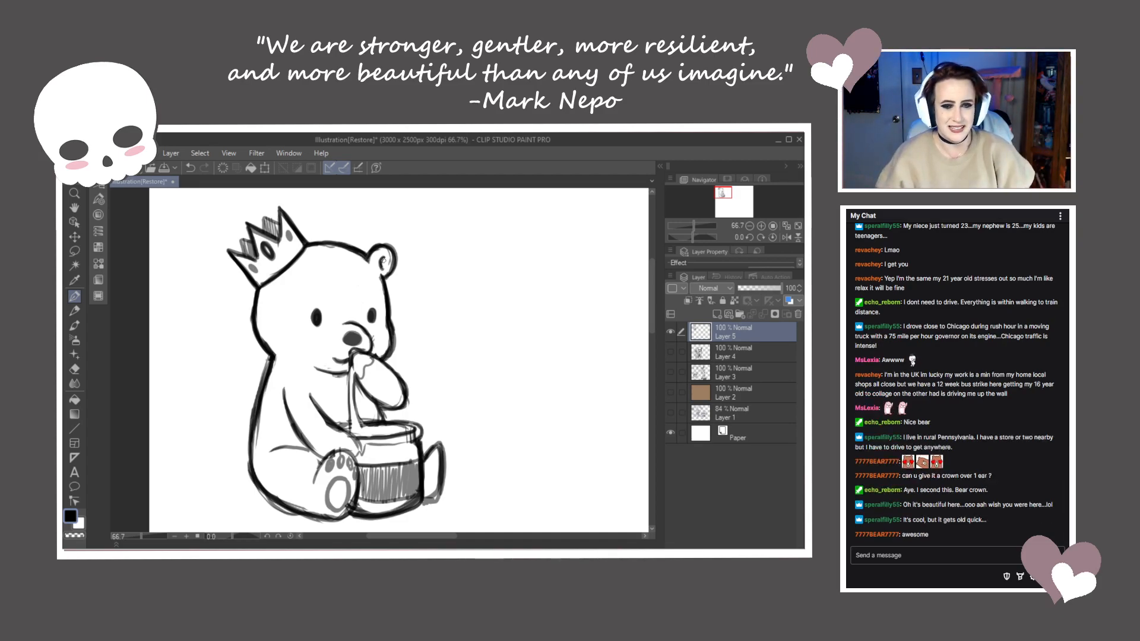
drag(381, 279, 389, 303)
drag(383, 279, 391, 318)
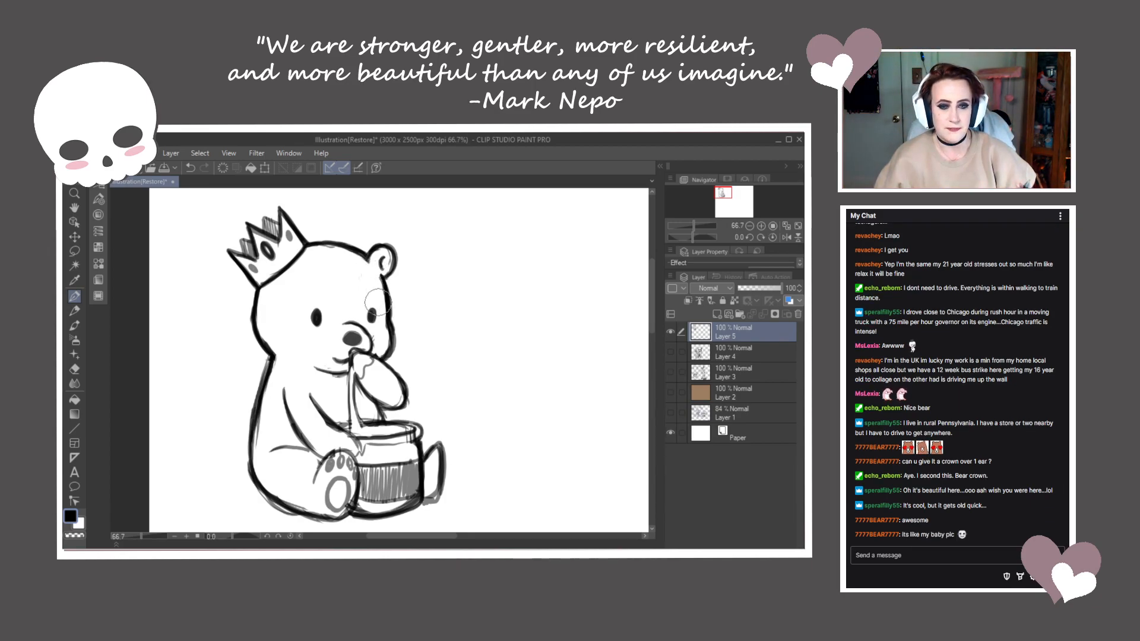
Draw honey drips running down from the pot's rim
drag(429, 350, 432, 318)
drag(362, 382, 372, 402)
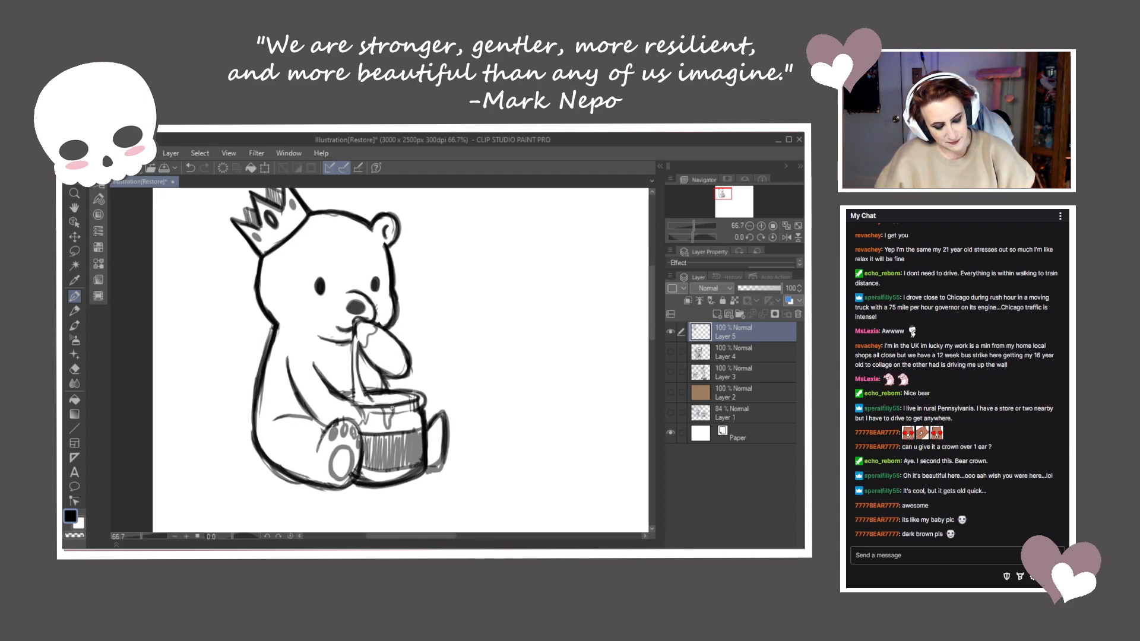
Refine the honey drips along the front of the pot and go over the pot's rim and near edge
drag(390, 415, 386, 406)
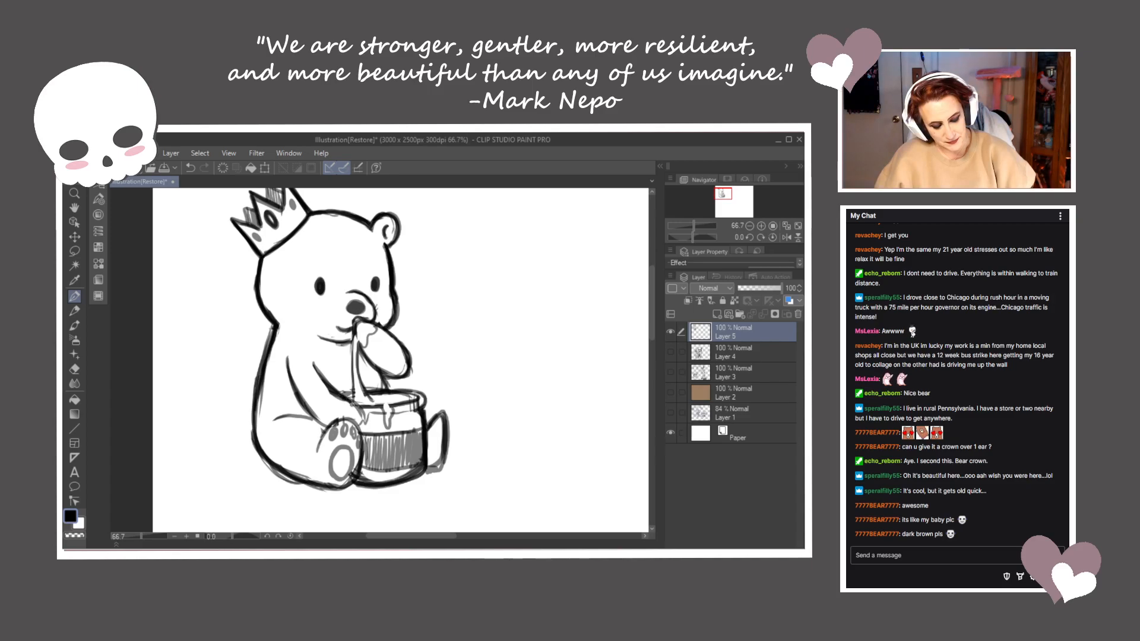
drag(352, 403, 358, 421)
mouse_move(295, 384)
mouse_down()
mouse_move(325, 425)
mouse_move(354, 410)
mouse_move(357, 422)
mouse_up()
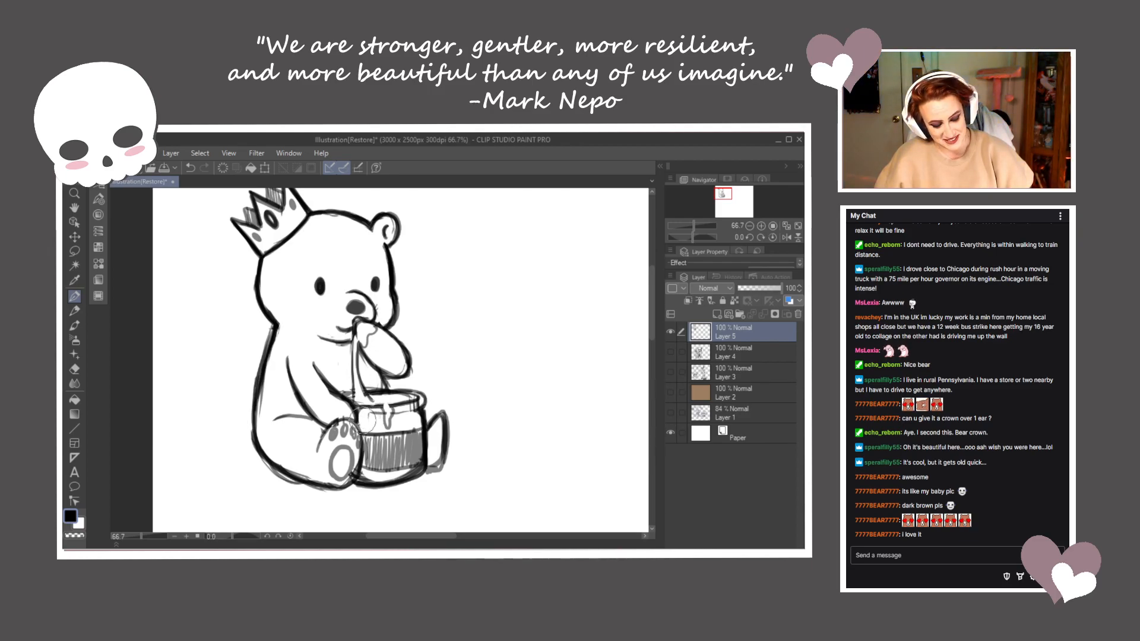
drag(381, 406, 356, 409)
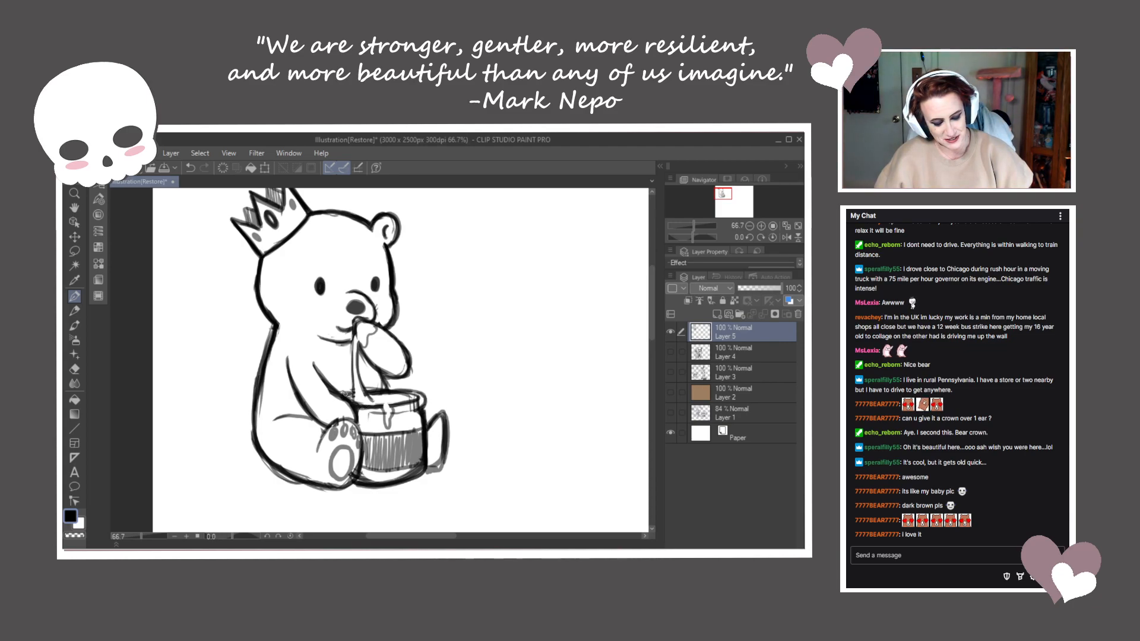
mouse_move(407, 401)
mouse_down()
mouse_move(380, 399)
mouse_move(394, 426)
mouse_move(358, 413)
mouse_up()
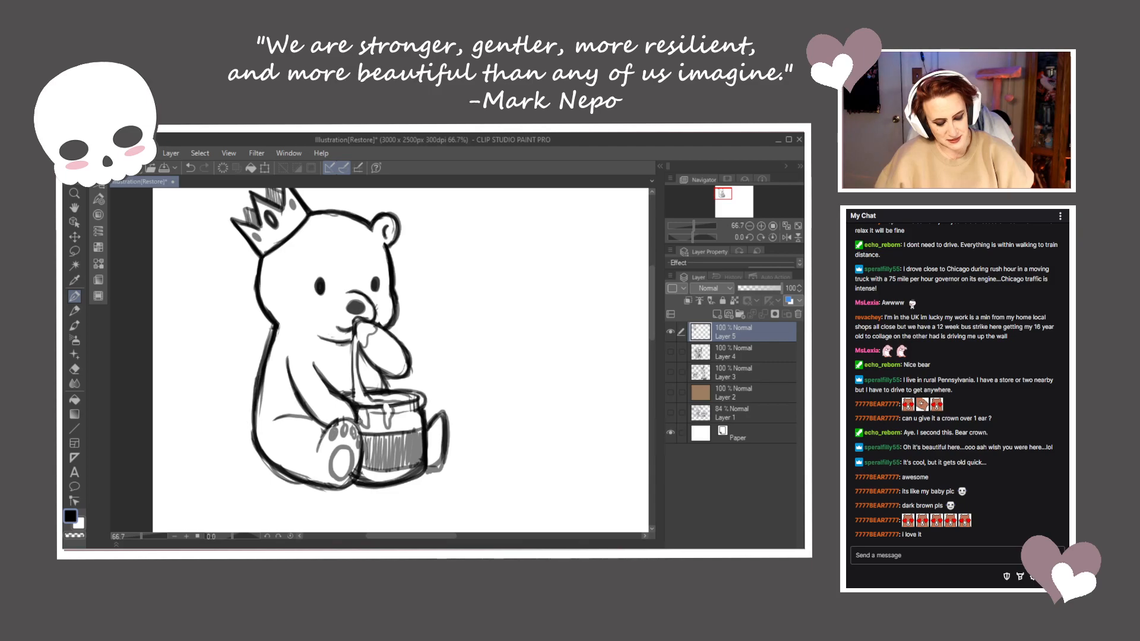
Thicken the outline of the pot's far side and base, and draw a bit of honey at the bear's mouth
mouse_move(432, 408)
mouse_down()
mouse_move(417, 428)
mouse_move(473, 411)
mouse_move(424, 409)
mouse_move(427, 473)
mouse_move(380, 473)
mouse_move(373, 487)
mouse_move(360, 479)
mouse_move(405, 485)
mouse_move(424, 467)
mouse_move(370, 475)
mouse_move(424, 471)
mouse_up()
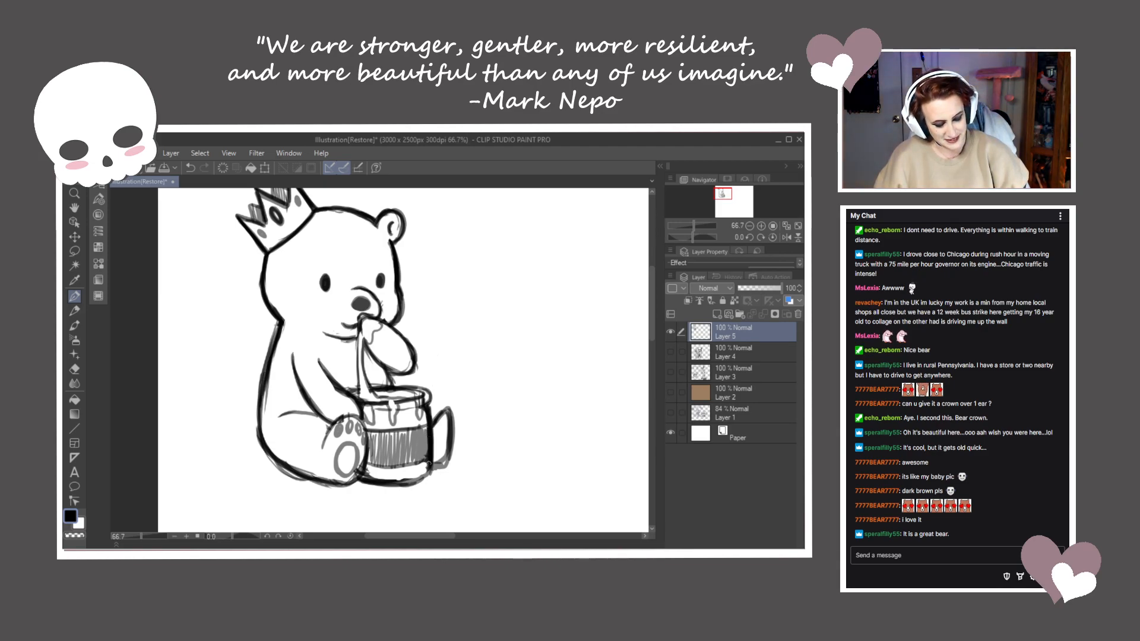
drag(398, 488, 359, 481)
drag(473, 446, 484, 460)
drag(361, 335, 366, 336)
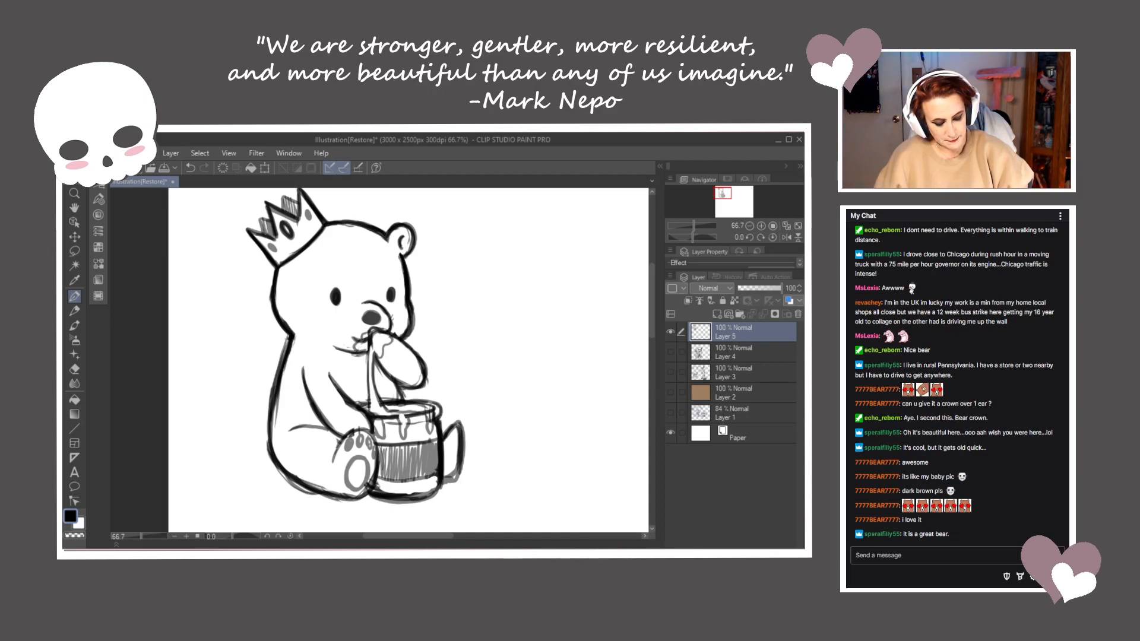
drag(452, 426, 422, 424)
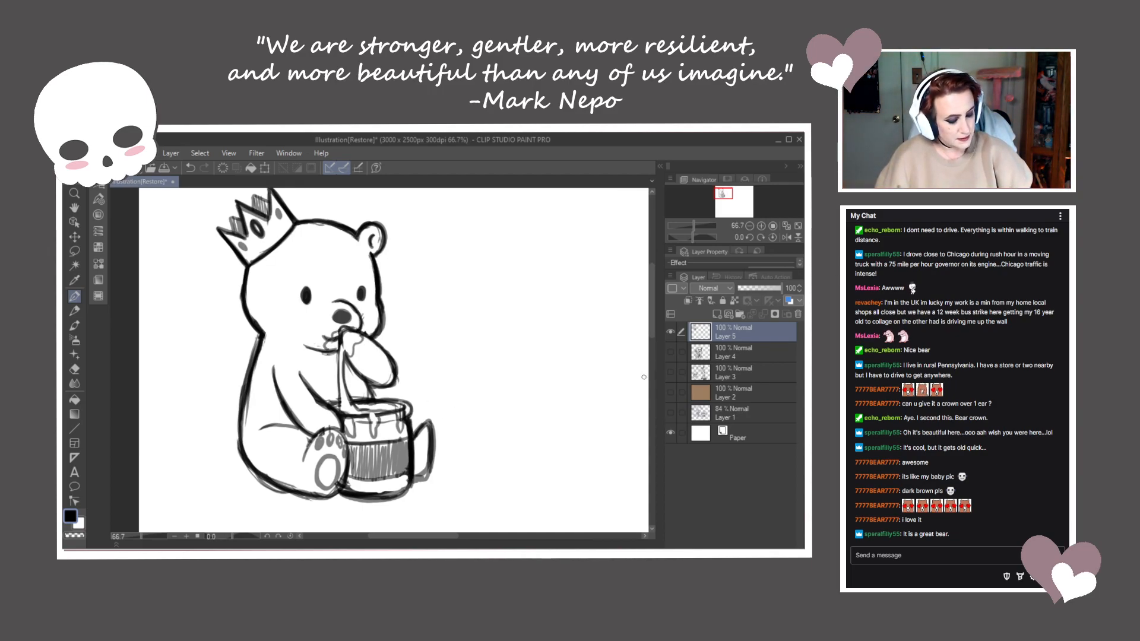
Add a new layer directly beneath the line art layer and set the drawing colour to brown AC6C3B
click(735, 354)
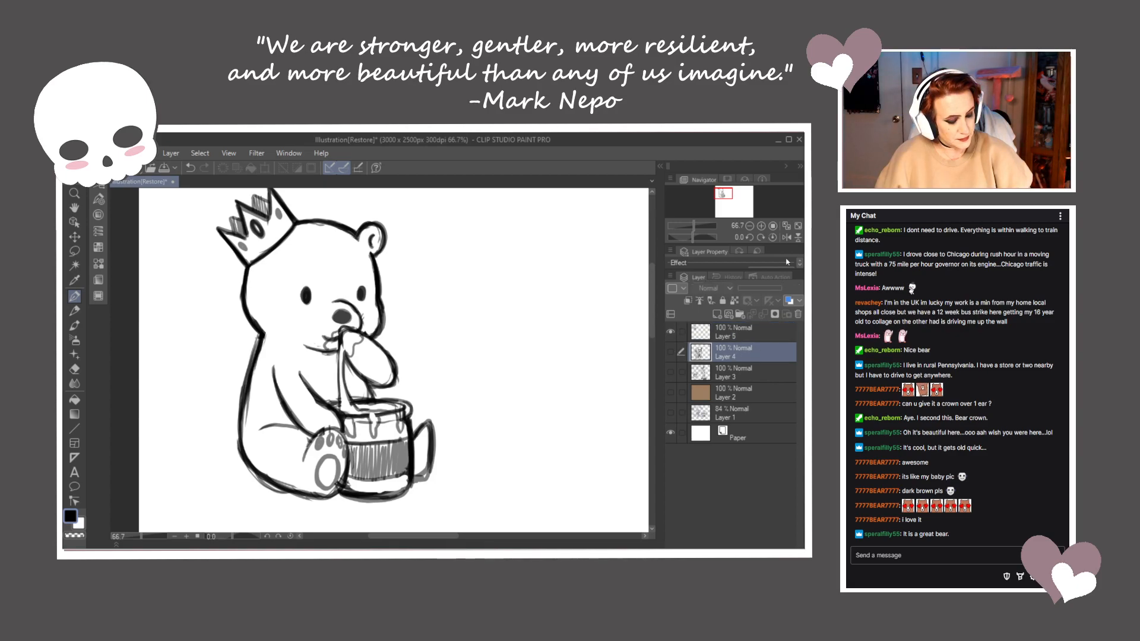
click(718, 315)
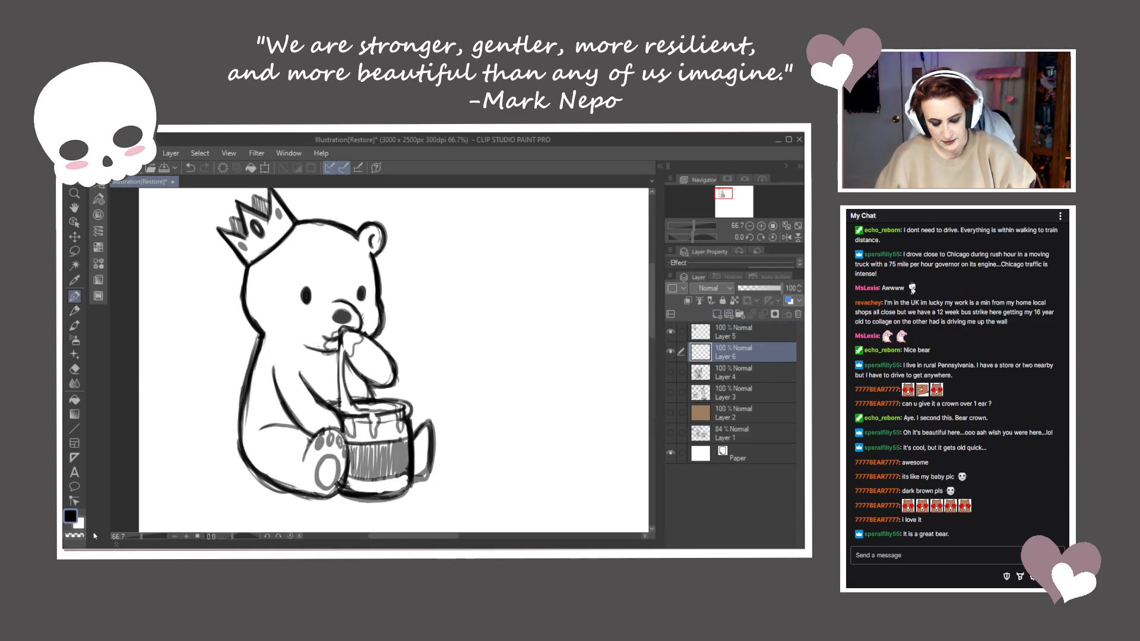
click(71, 518)
drag(447, 367, 450, 428)
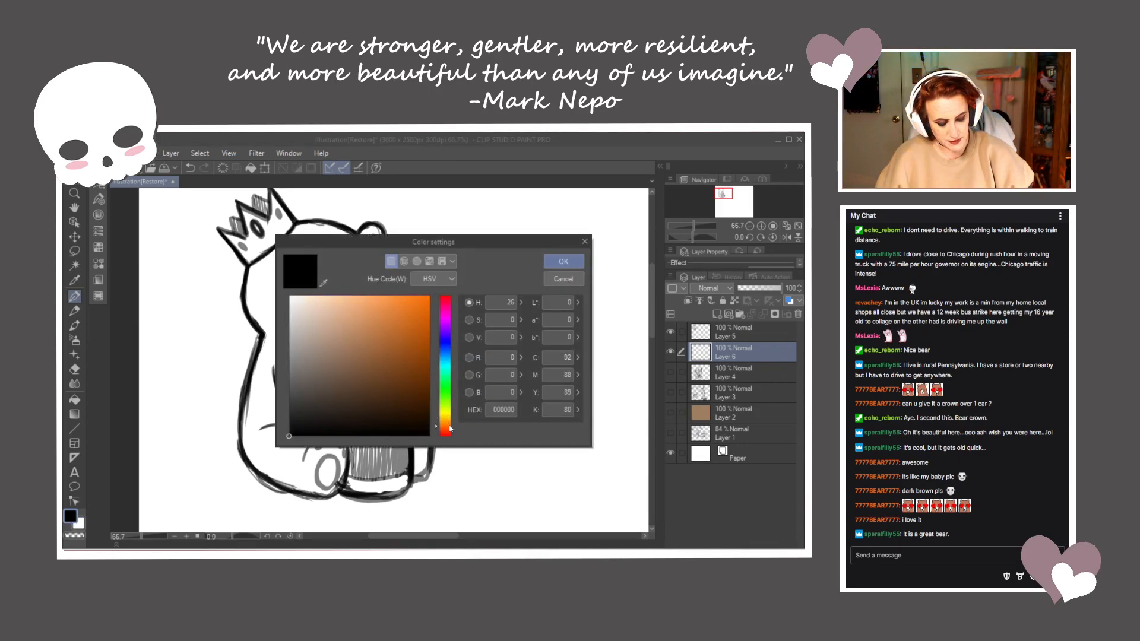
drag(410, 368, 382, 340)
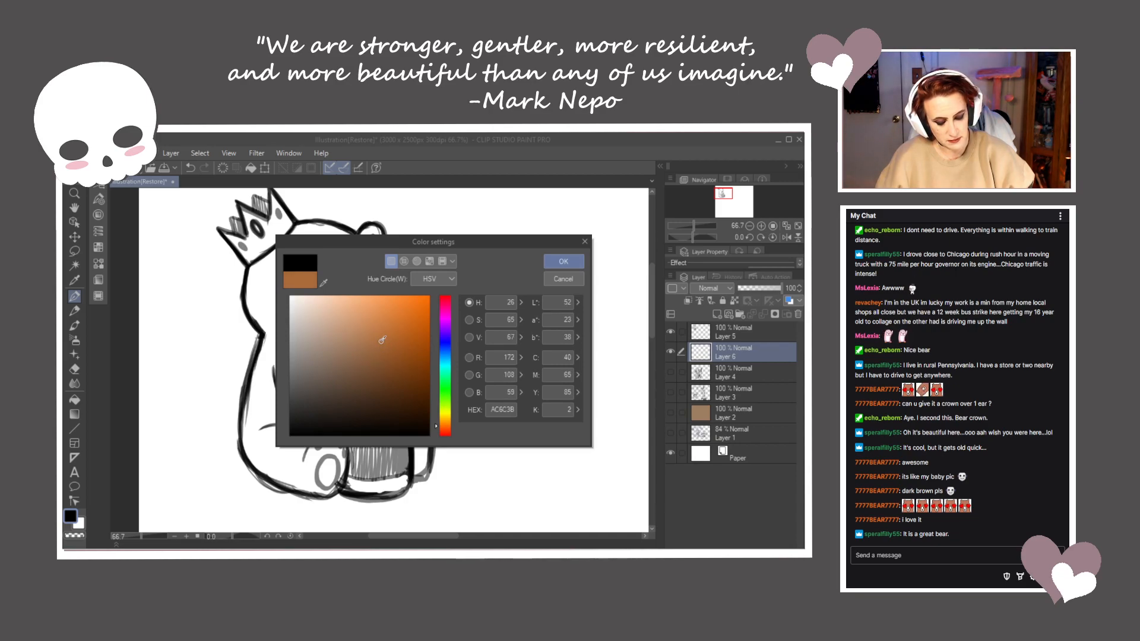
click(569, 270)
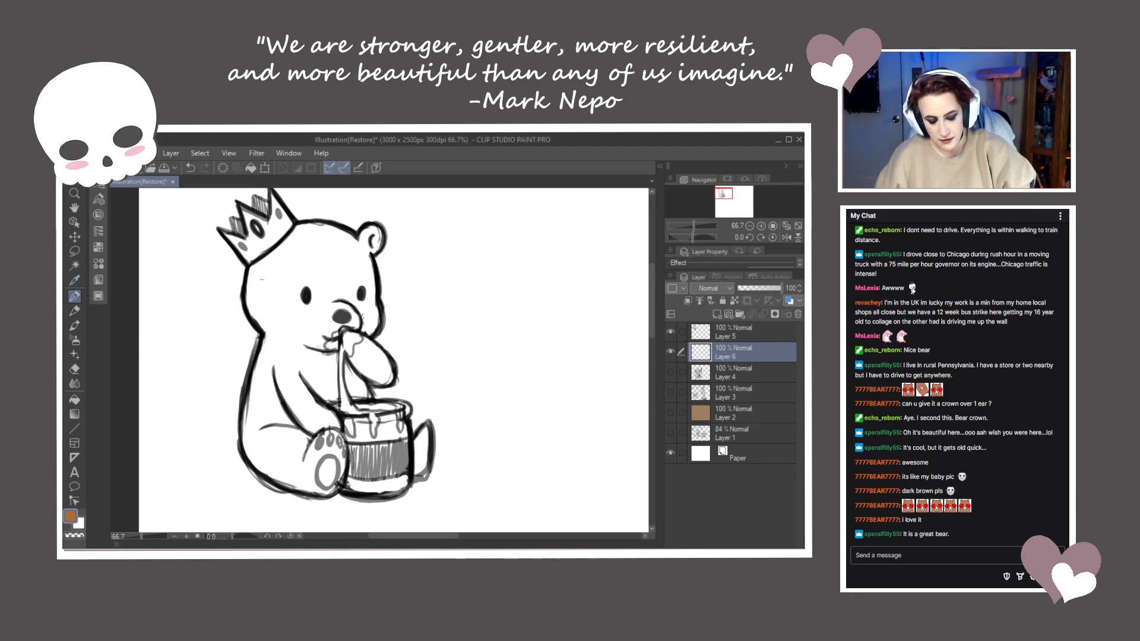
Colour the bear's whole body brown with the Real G-Pen and clean up the overspill around the far ear
drag(277, 341, 259, 408)
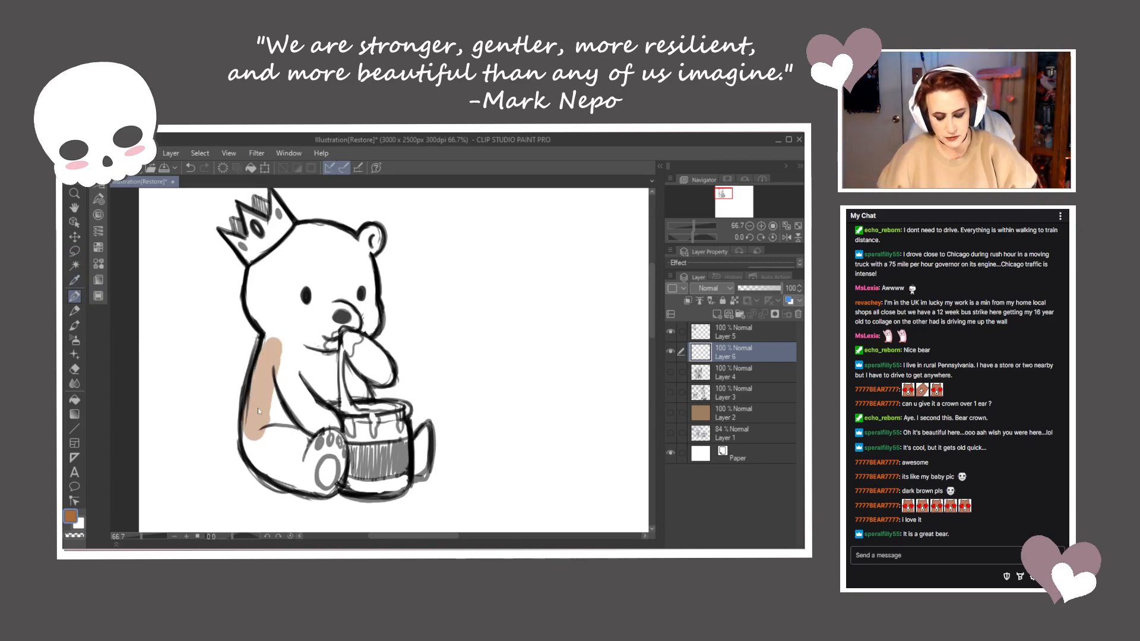
key(ctrl+z)
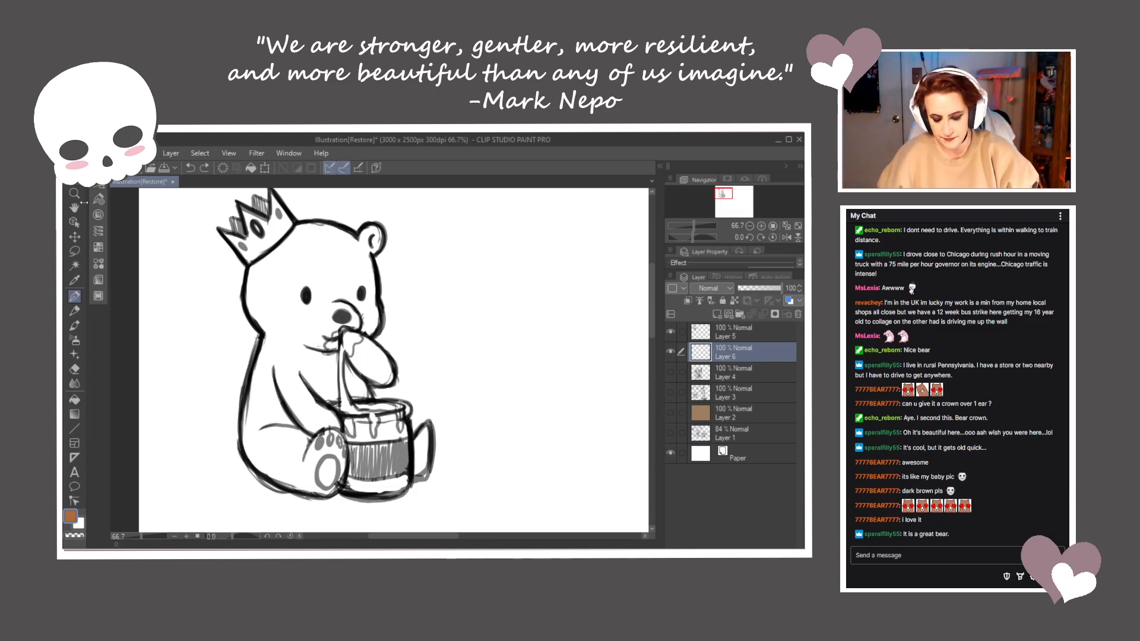
click(100, 168)
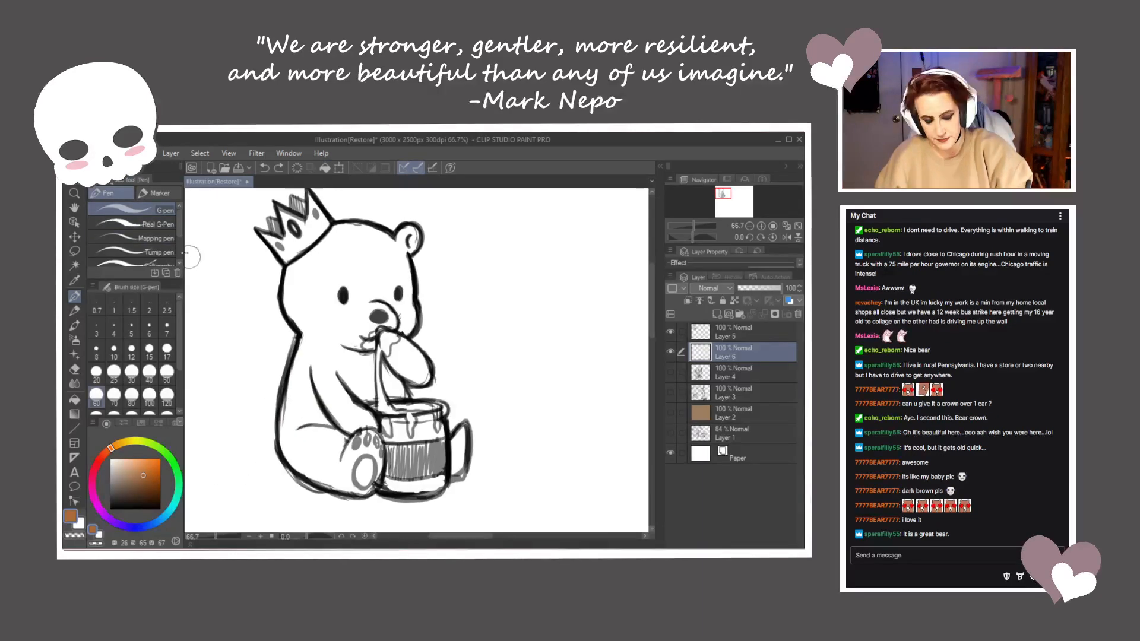
click(145, 225)
mouse_move(311, 359)
mouse_down()
mouse_move(298, 434)
mouse_move(312, 349)
mouse_move(287, 436)
mouse_move(324, 450)
mouse_move(333, 401)
mouse_move(308, 426)
mouse_move(300, 463)
mouse_move(346, 469)
mouse_move(353, 487)
mouse_move(363, 437)
mouse_move(360, 383)
mouse_move(337, 400)
mouse_move(343, 279)
mouse_move(326, 288)
mouse_move(311, 346)
mouse_move(312, 296)
mouse_move(296, 279)
mouse_move(294, 293)
mouse_move(305, 265)
mouse_move(291, 291)
mouse_move(297, 309)
mouse_move(302, 280)
mouse_move(348, 232)
mouse_move(346, 270)
mouse_move(362, 282)
mouse_move(401, 240)
mouse_move(397, 319)
mouse_move(407, 304)
mouse_move(376, 290)
mouse_move(363, 332)
mouse_move(372, 386)
mouse_move(383, 356)
mouse_move(422, 376)
mouse_move(381, 386)
mouse_move(363, 478)
mouse_move(444, 461)
mouse_up()
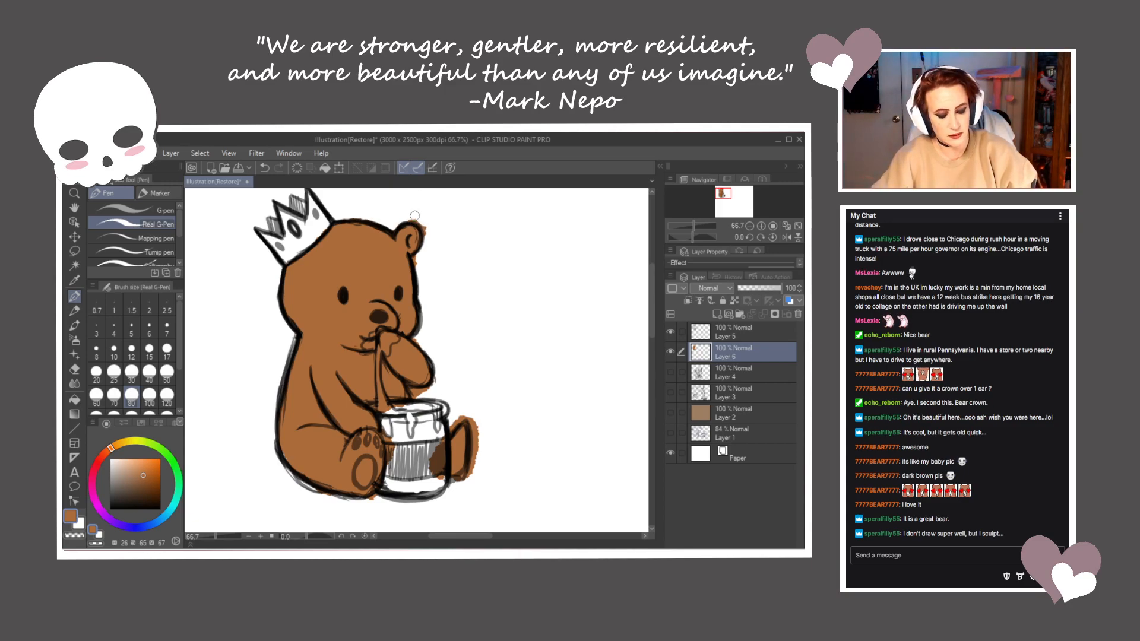
mouse_move(413, 217)
mouse_down()
mouse_move(424, 232)
mouse_move(416, 260)
mouse_up()
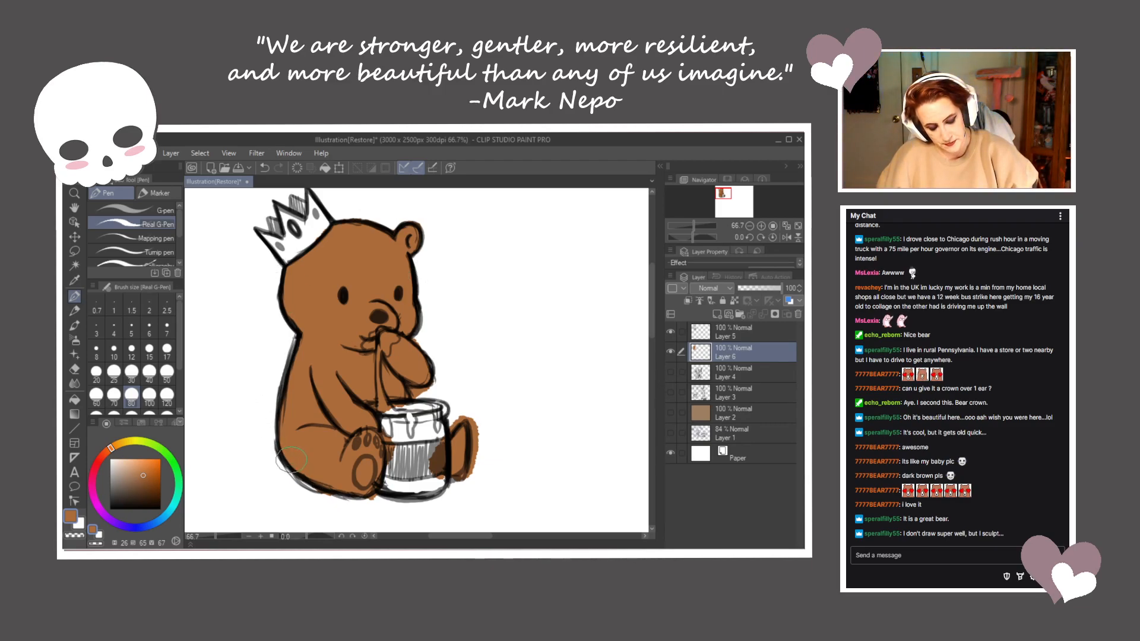
Erase the brown from the honey at the mouth, its stream and the pot, and trim it around the far foot
drag(384, 341, 400, 333)
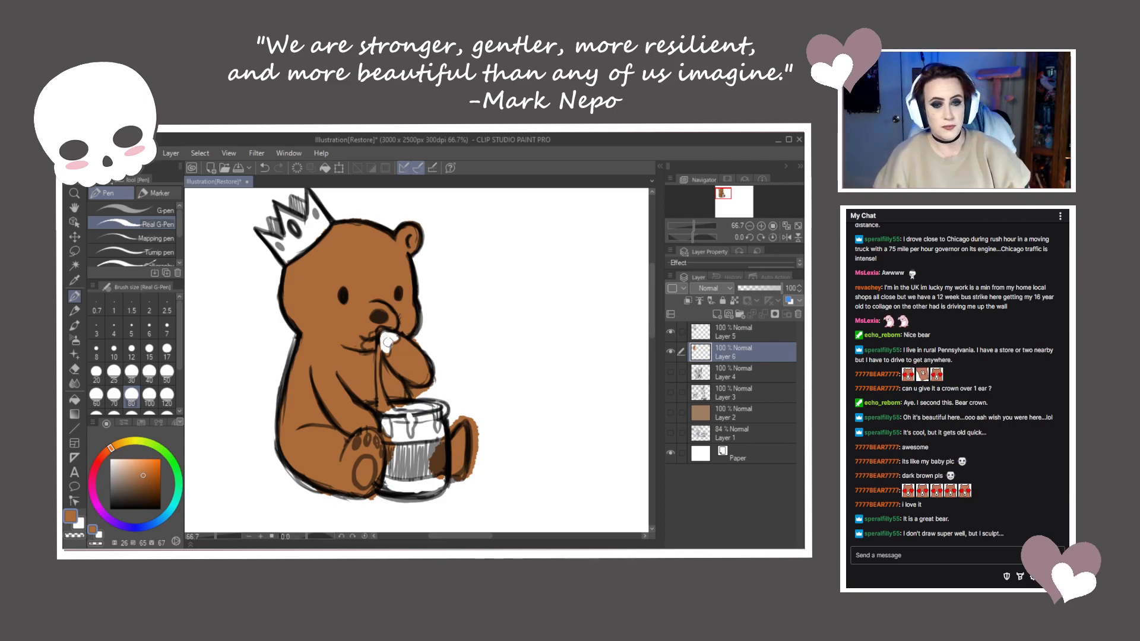
mouse_move(381, 336)
mouse_down()
mouse_move(382, 396)
mouse_move(404, 411)
mouse_move(374, 404)
mouse_up()
mouse_move(373, 338)
mouse_down()
mouse_move(367, 346)
mouse_move(380, 331)
mouse_up()
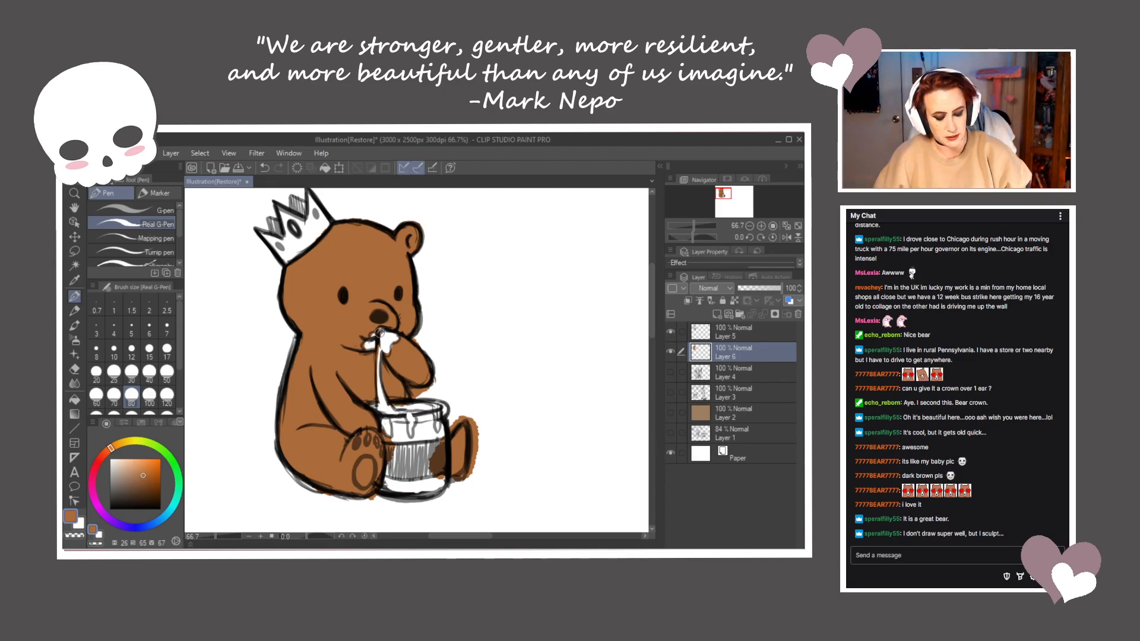
mouse_move(439, 429)
mouse_down()
mouse_move(431, 483)
mouse_move(441, 461)
mouse_move(391, 468)
mouse_move(387, 431)
mouse_move(370, 500)
mouse_up()
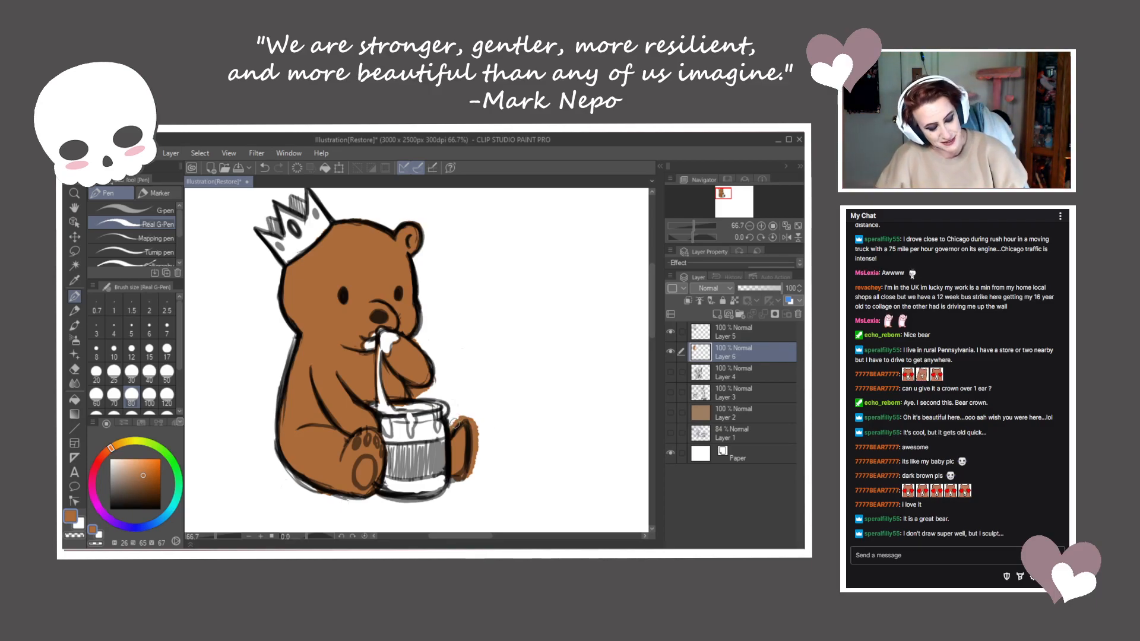
mouse_move(468, 412)
mouse_down()
mouse_move(480, 452)
mouse_move(475, 438)
mouse_move(473, 478)
mouse_move(458, 490)
mouse_move(465, 477)
mouse_up()
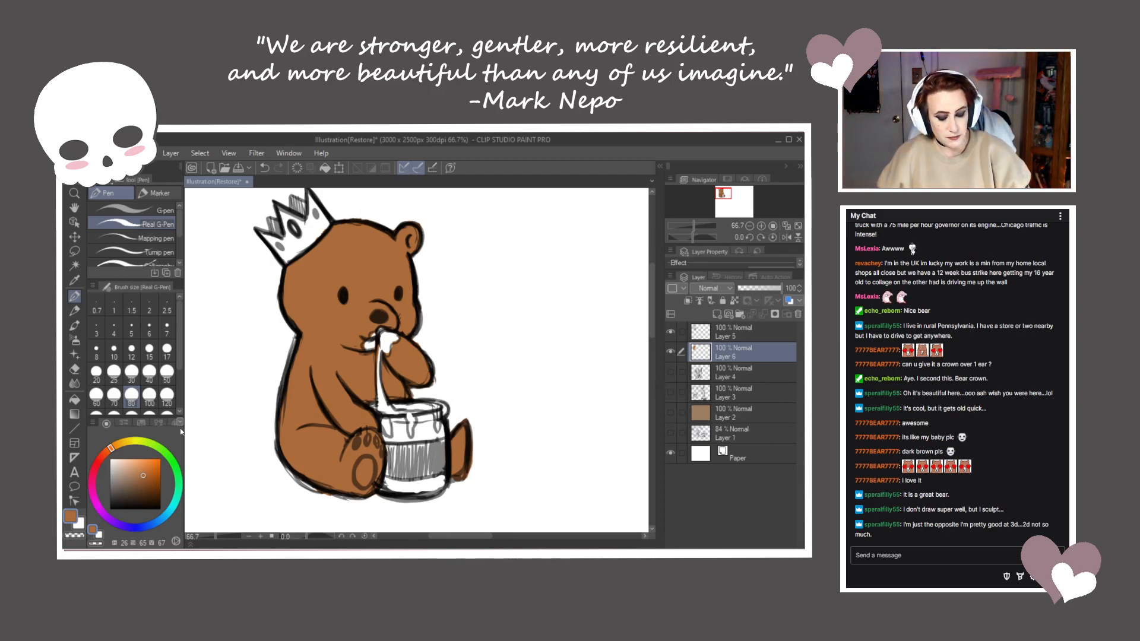
Lighten the brown to a pale tan (H 26, S 23, V 86) and try it on the muzzle
click(133, 471)
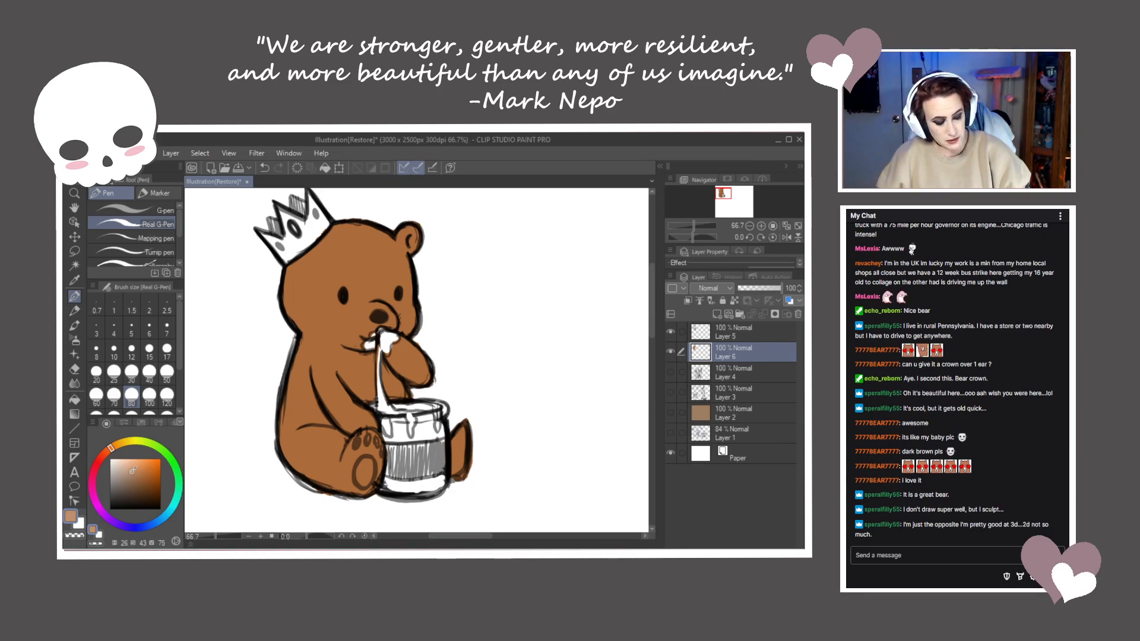
mouse_move(379, 355)
mouse_down()
mouse_move(383, 330)
mouse_move(364, 324)
mouse_up()
click(123, 466)
click(121, 466)
mouse_move(383, 330)
mouse_down()
mouse_move(363, 324)
mouse_move(366, 333)
mouse_move(389, 319)
mouse_up()
key(ctrl+z)
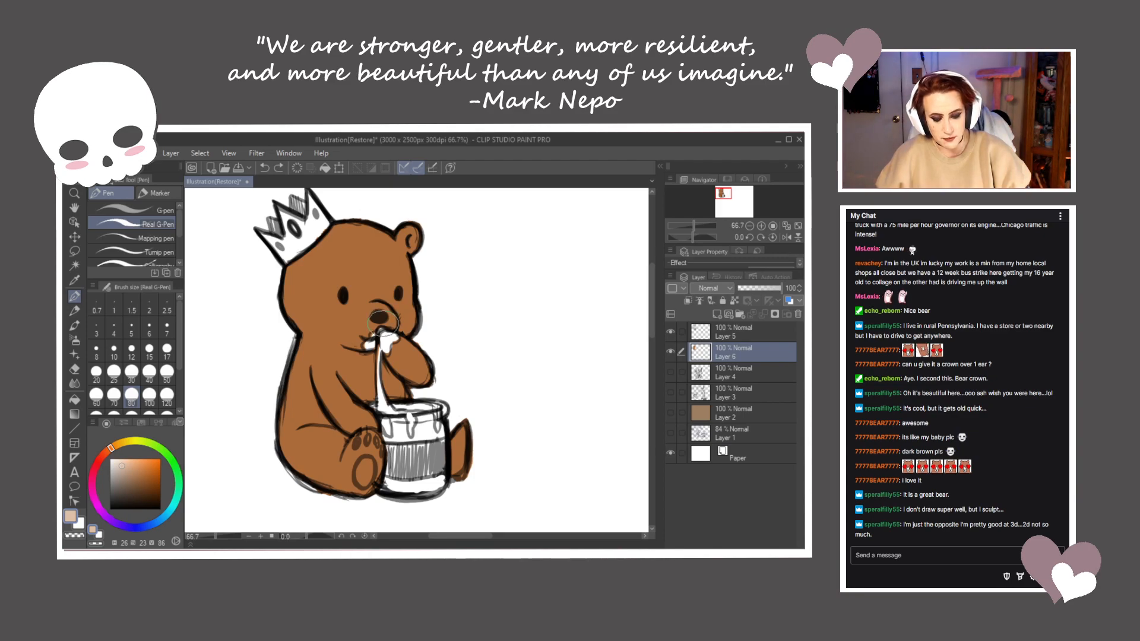
Reduce the Real G-Pen to size 30 and paint the bear's muzzle pale tan around the nose and mouth
key(bracketleft)
key(bracketleft)
key(bracketleft)
key(bracketleft)
key(bracketleft)
mouse_move(373, 316)
mouse_down()
mouse_move(358, 345)
mouse_move(393, 322)
mouse_move(365, 315)
mouse_move(355, 347)
mouse_up()
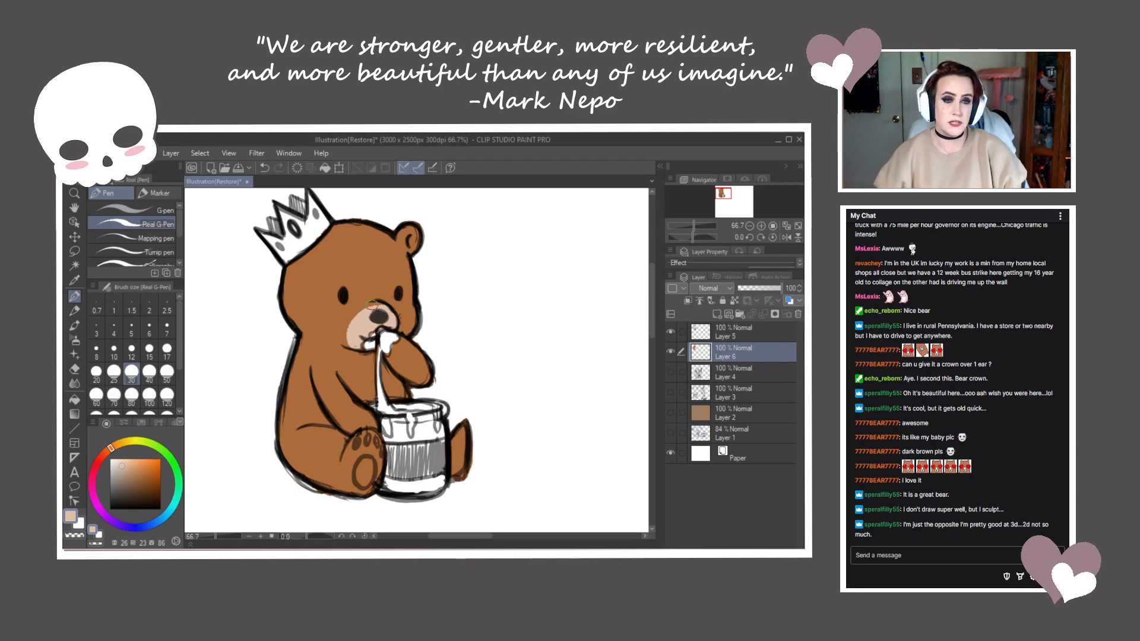
mouse_move(384, 306)
mouse_down()
mouse_move(357, 318)
mouse_move(363, 338)
mouse_move(375, 328)
mouse_up()
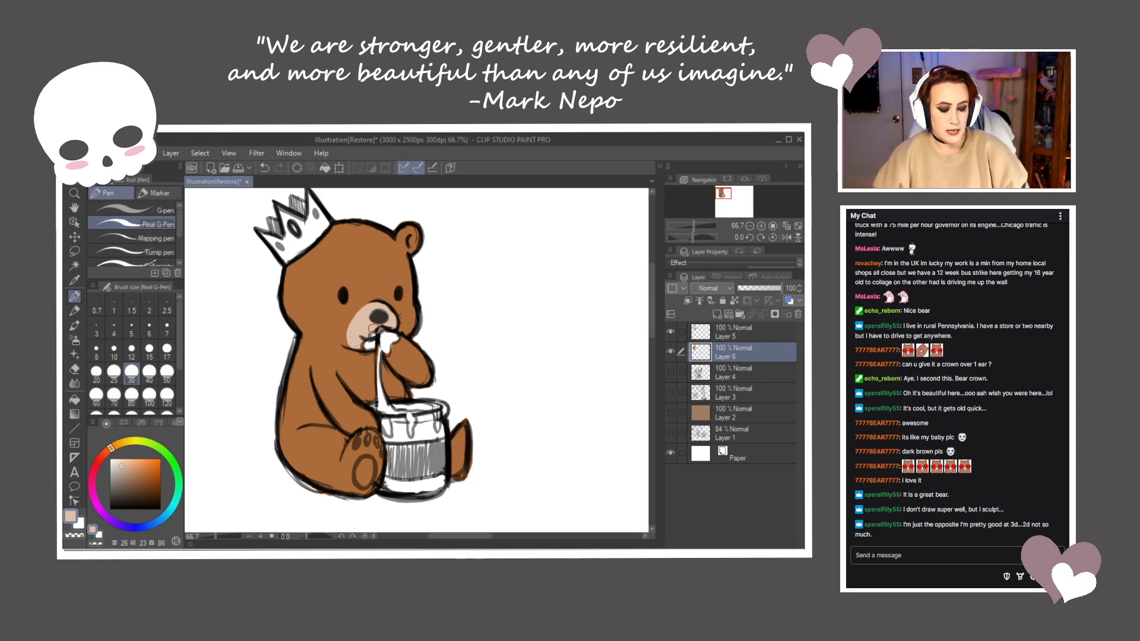
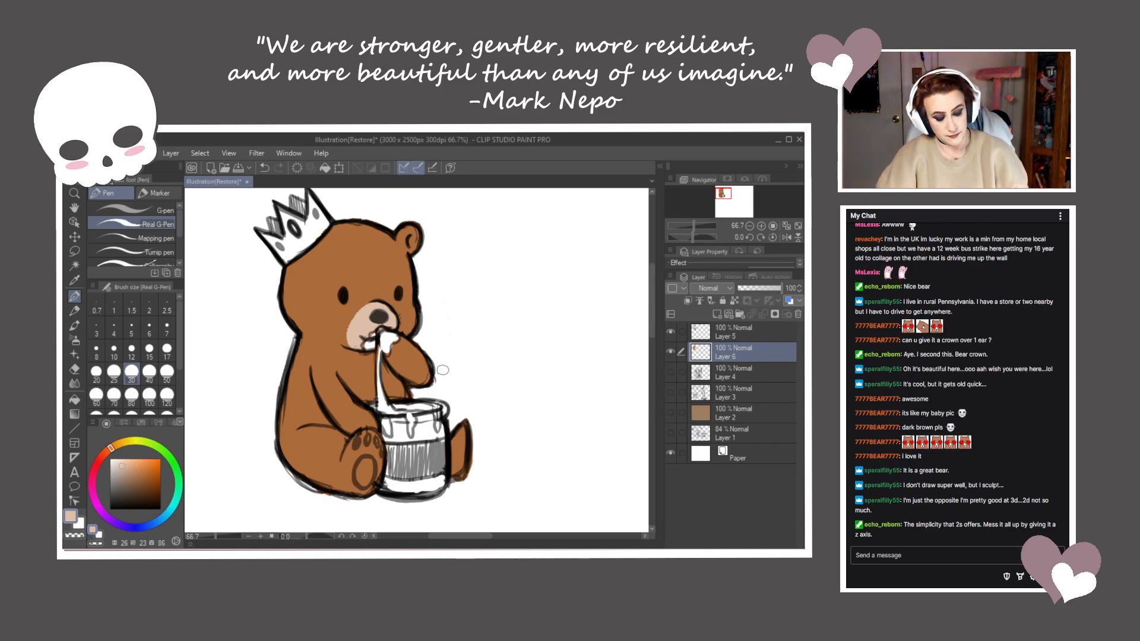
Paint the near foot's paw pads and the far foot's sole pale tan, undoing the messy strokes
mouse_move(366, 461)
mouse_down()
mouse_move(360, 475)
mouse_move(364, 447)
mouse_up()
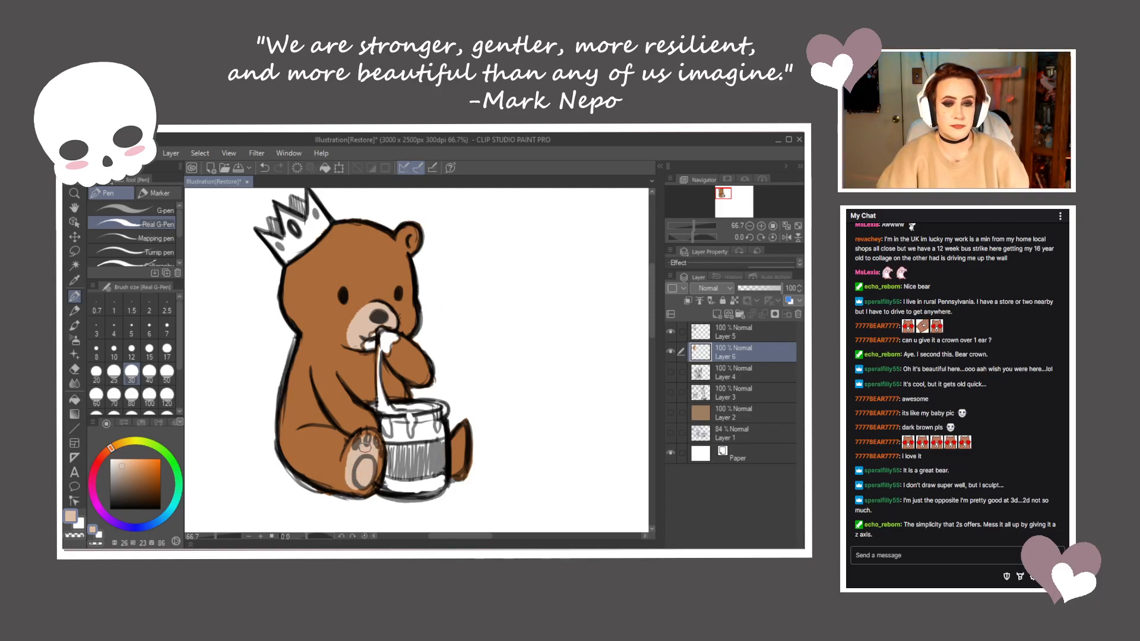
mouse_move(365, 448)
mouse_down()
mouse_move(364, 482)
mouse_move(355, 442)
mouse_move(380, 450)
mouse_up()
key(ctrl+z)
key(ctrl+z)
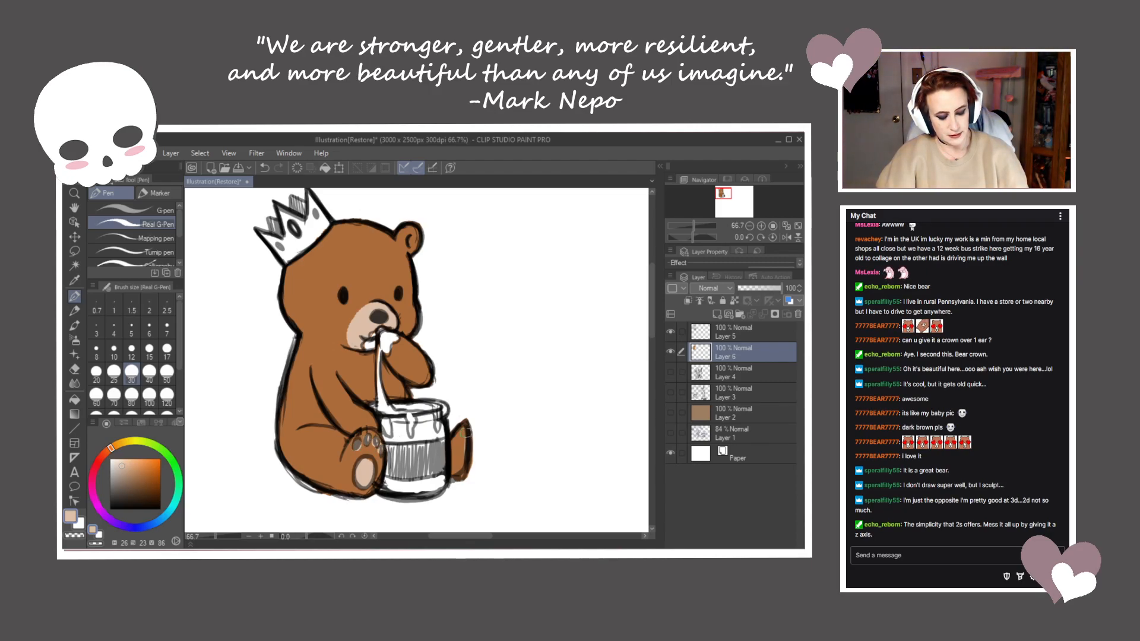
Colour the crown yellow (H 53, S 77, V 80) and paint its jewels red
drag(469, 381, 478, 418)
drag(124, 443, 150, 466)
click(149, 474)
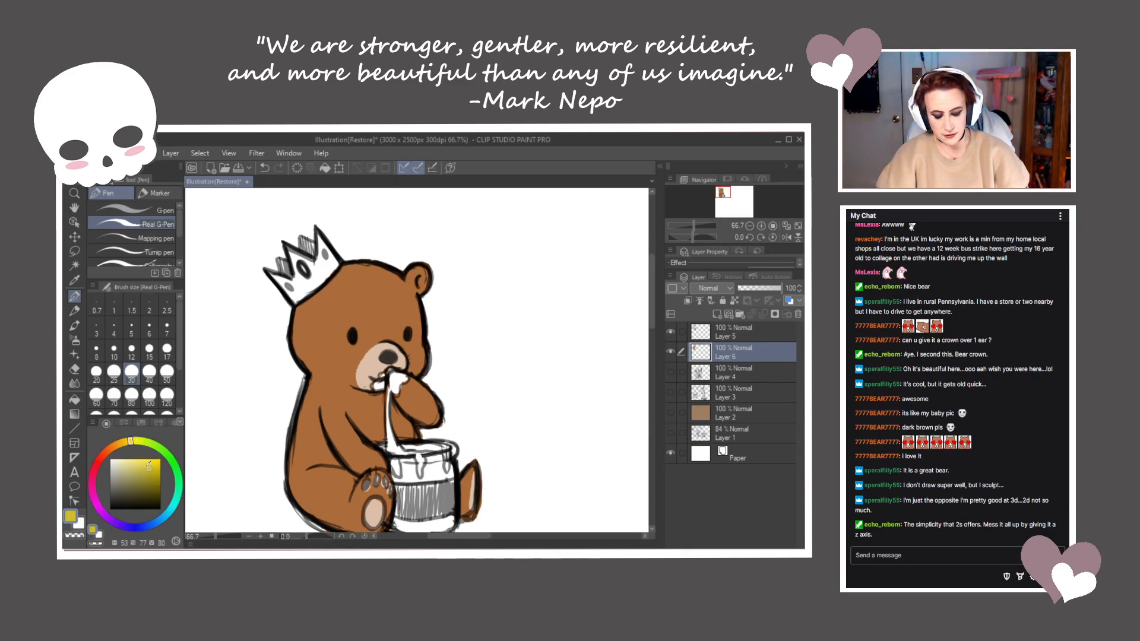
mouse_move(270, 275)
mouse_down()
mouse_move(291, 291)
mouse_move(275, 275)
mouse_move(286, 280)
mouse_move(284, 267)
mouse_move(294, 299)
mouse_move(314, 274)
mouse_move(291, 250)
mouse_move(308, 261)
mouse_move(303, 244)
mouse_move(325, 250)
mouse_move(334, 270)
mouse_move(303, 266)
mouse_move(291, 289)
mouse_up()
click(95, 465)
drag(326, 254, 327, 249)
Colour the honey on the paw, its stream and the pot's drips golden (H 42, S 77, V 80)
drag(483, 453, 453, 421)
click(120, 444)
drag(126, 447, 123, 443)
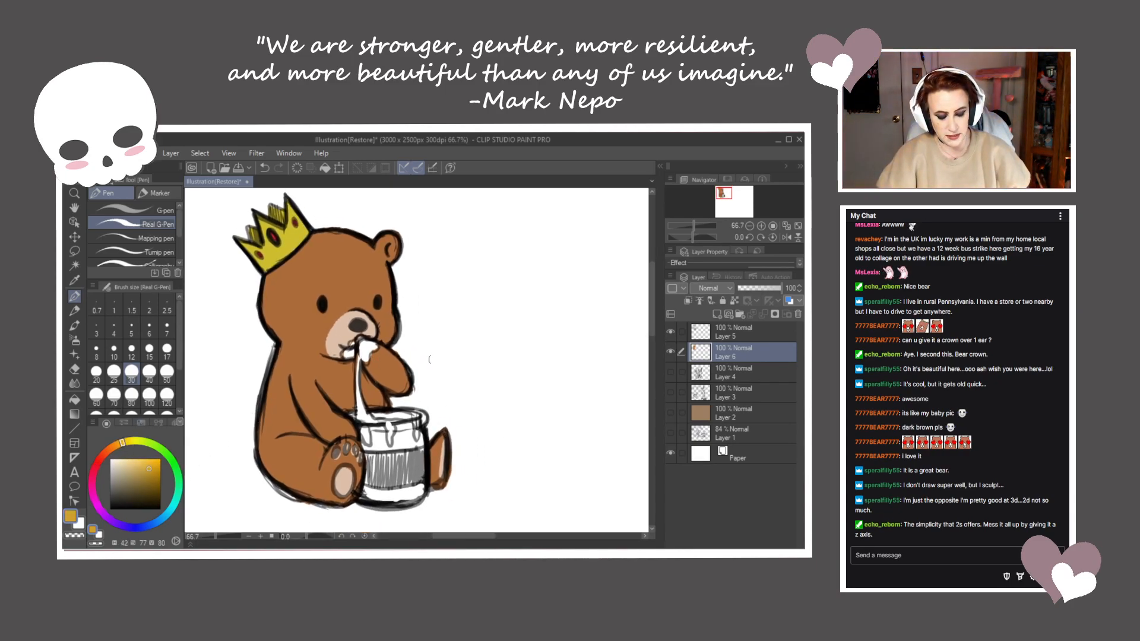
click(365, 352)
drag(365, 353, 367, 346)
mouse_move(369, 345)
mouse_down()
mouse_move(357, 410)
mouse_move(392, 432)
mouse_move(390, 444)
mouse_move(366, 427)
mouse_move(364, 440)
mouse_move(393, 421)
mouse_move(416, 432)
mouse_move(392, 417)
mouse_move(357, 343)
mouse_move(349, 352)
mouse_move(370, 342)
mouse_up()
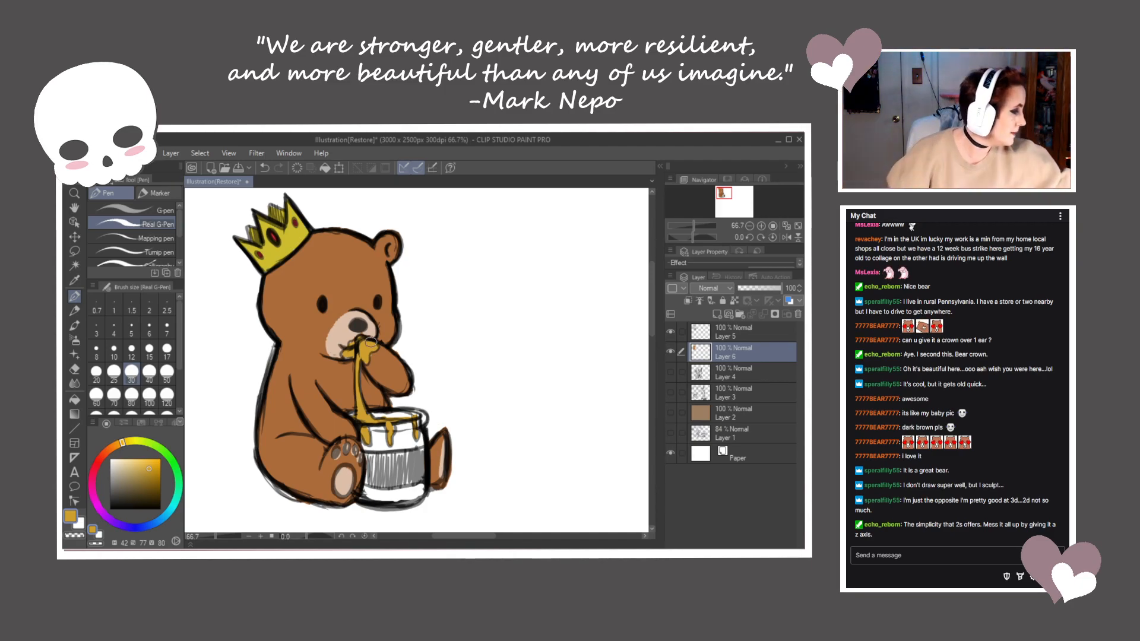
Add near-white highlights (H 42, S 2, V 99) to the honey, replacing a cream test stroke
click(122, 462)
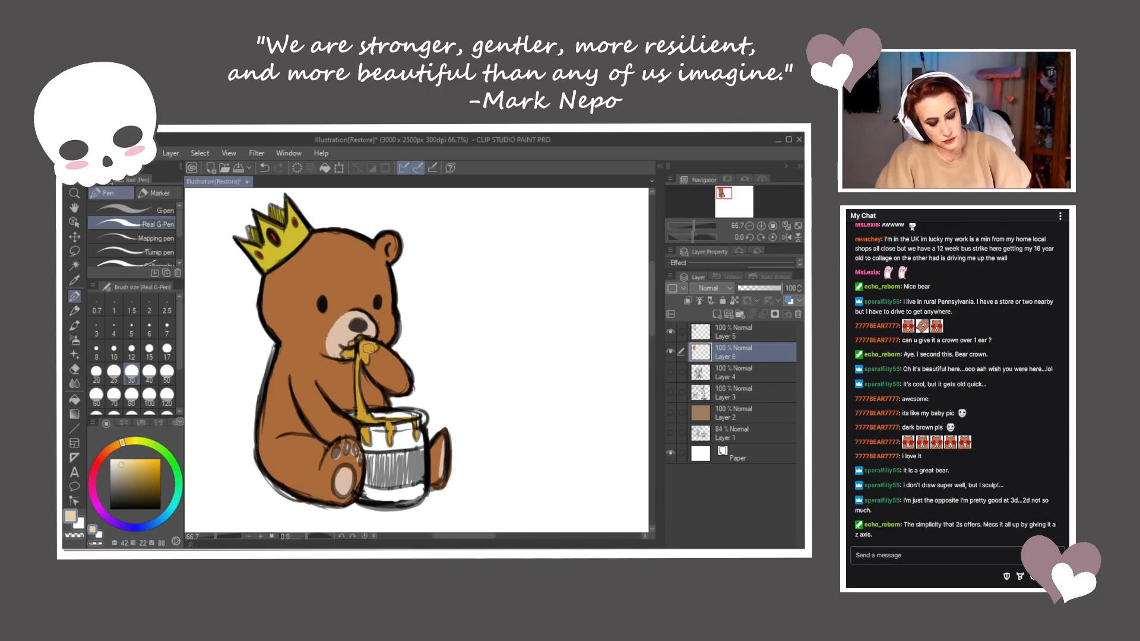
drag(366, 347, 371, 347)
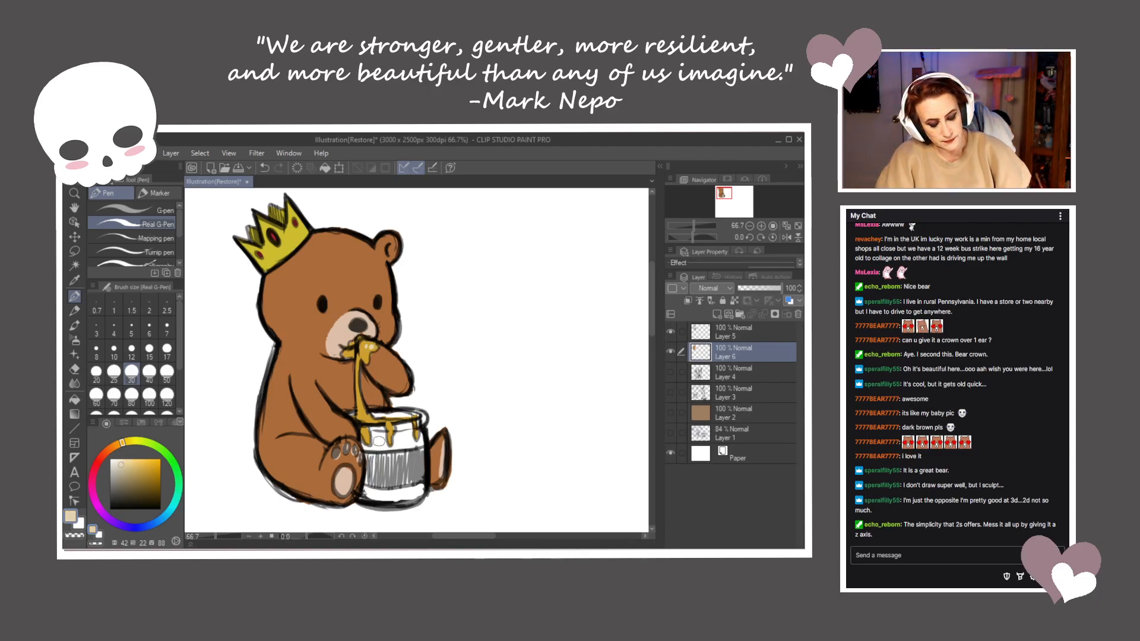
key(ctrl+z)
click(111, 460)
drag(365, 346, 369, 345)
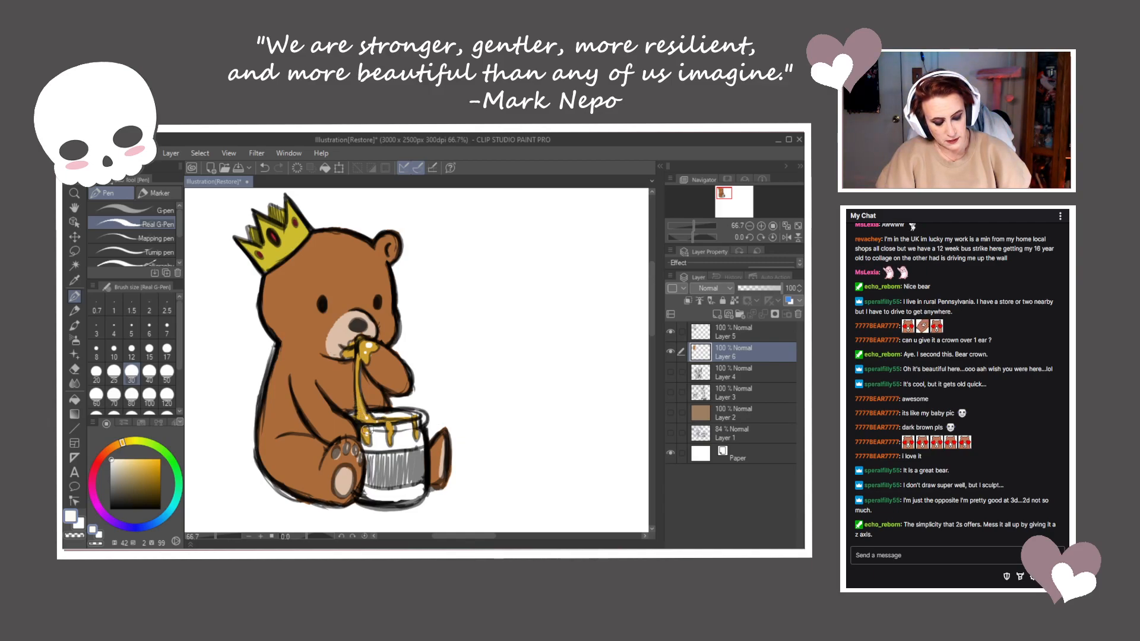
mouse_move(493, 424)
mouse_down()
mouse_move(468, 412)
mouse_move(486, 416)
mouse_up()
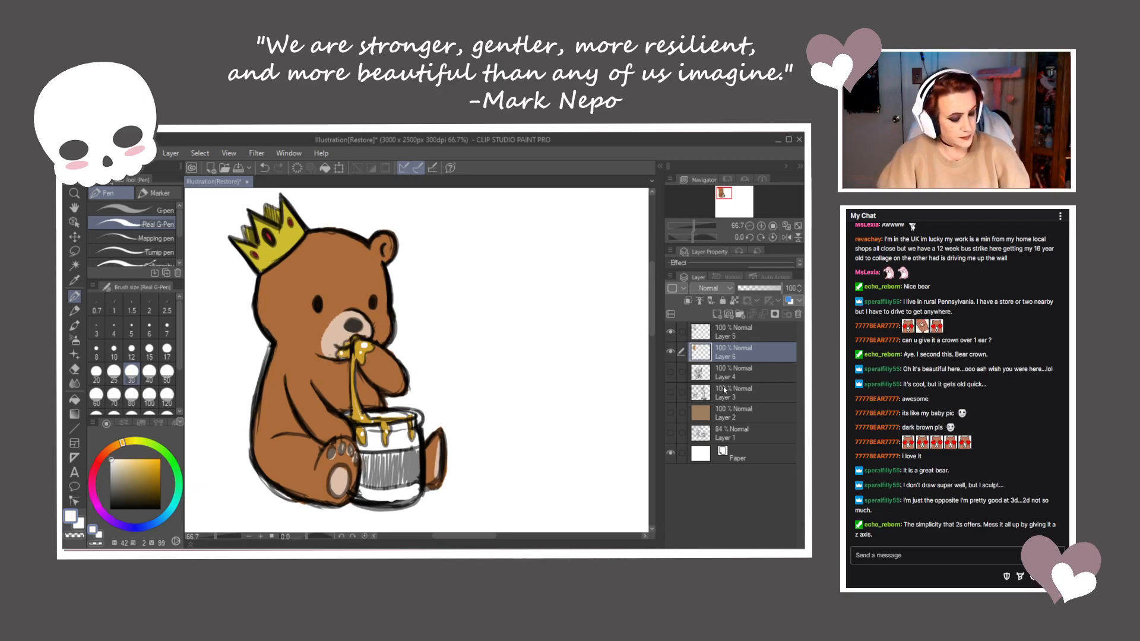
Colour the honey pot greyish beige (H 42, S 22, V 72)
click(119, 469)
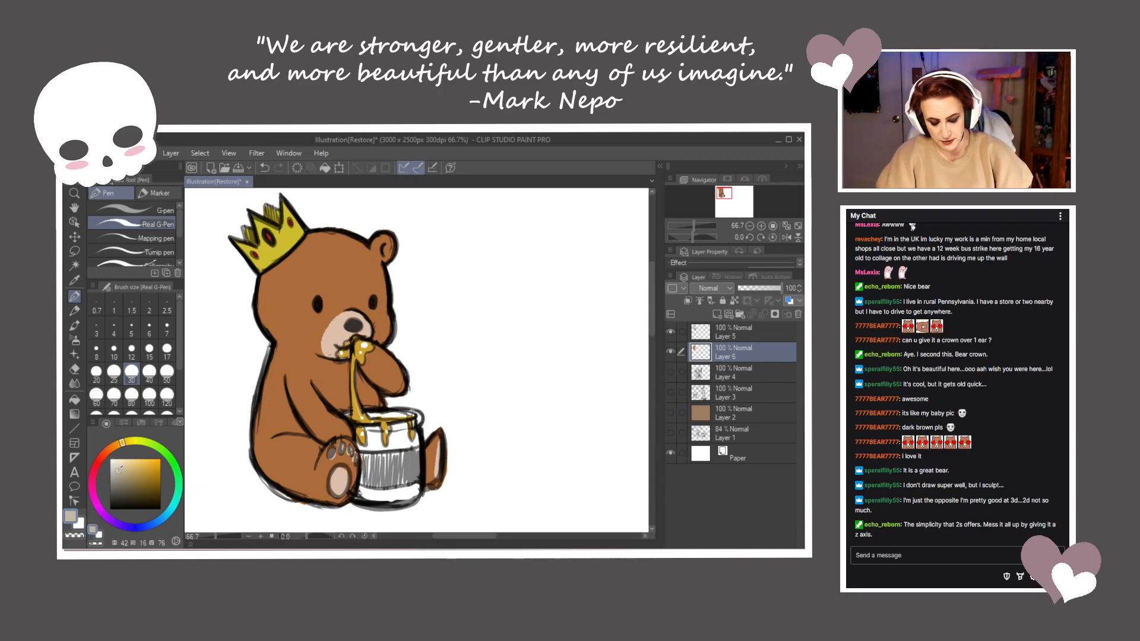
drag(119, 471, 123, 473)
mouse_move(374, 450)
mouse_down()
mouse_move(362, 491)
mouse_move(366, 478)
mouse_move(377, 498)
mouse_move(394, 495)
mouse_move(397, 483)
mouse_move(376, 468)
mouse_move(382, 479)
mouse_move(382, 459)
mouse_move(398, 466)
mouse_move(399, 427)
mouse_move(406, 461)
mouse_move(403, 428)
mouse_move(412, 496)
mouse_move(417, 437)
mouse_move(413, 496)
mouse_move(418, 420)
mouse_move(351, 414)
mouse_move(395, 417)
mouse_up()
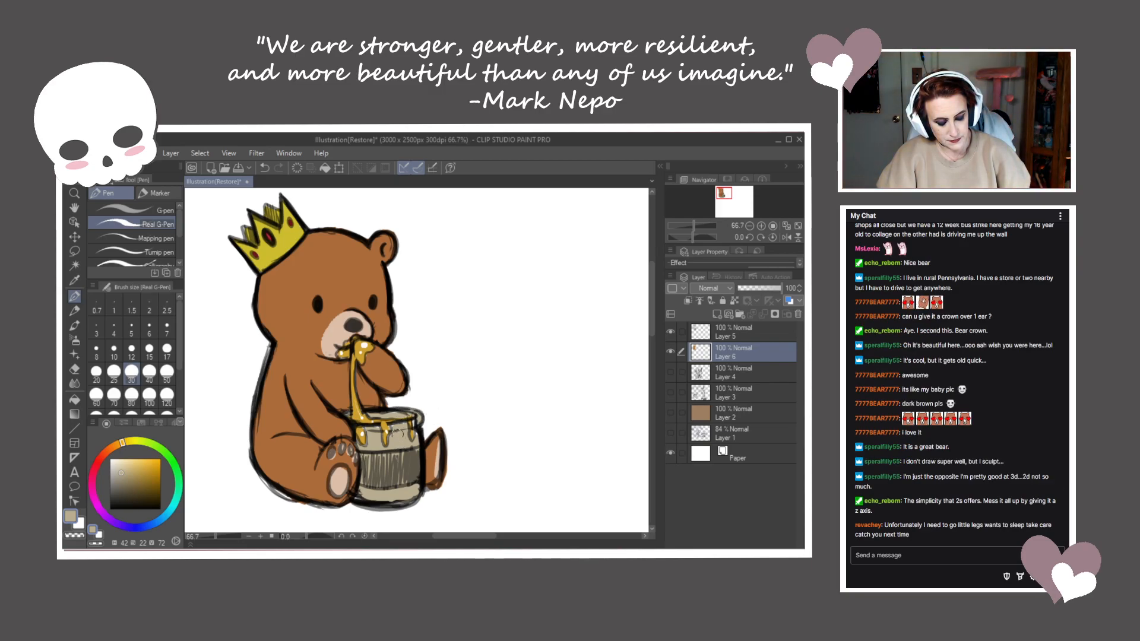
Paint the honey pot's middle band deep red (H 358, S 91, V 56), replacing a darker test stroke
click(96, 464)
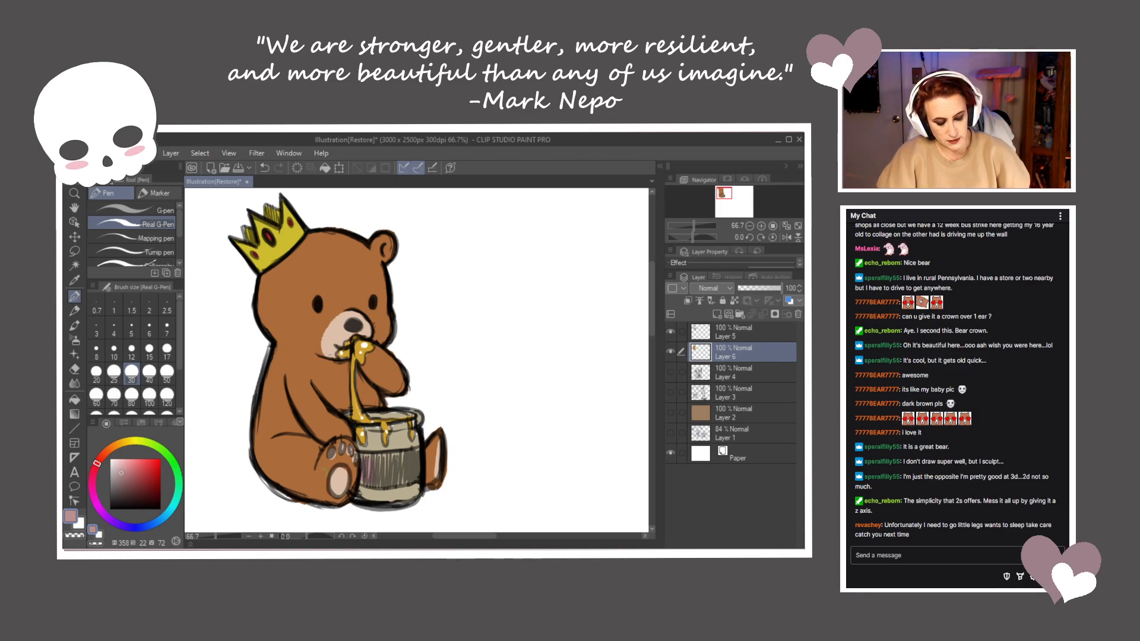
click(148, 490)
drag(369, 474, 360, 456)
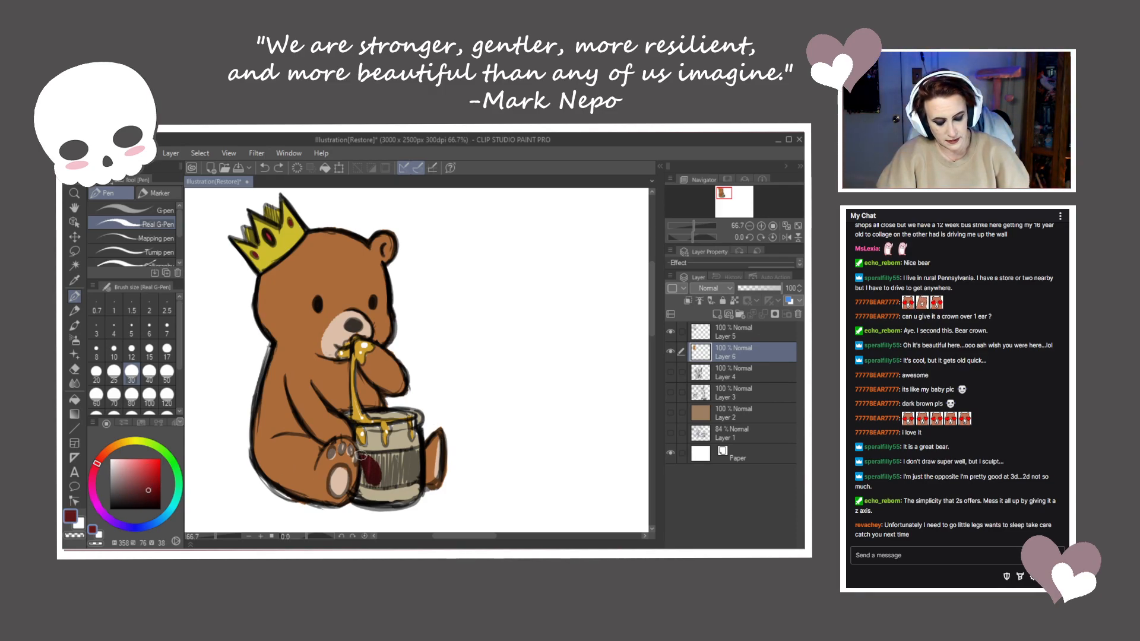
key(ctrl+z)
click(156, 481)
mouse_move(373, 474)
mouse_down()
mouse_move(363, 458)
mouse_move(363, 484)
mouse_move(375, 484)
mouse_move(380, 458)
mouse_move(420, 452)
mouse_move(397, 478)
mouse_move(418, 477)
mouse_up()
mouse_move(481, 439)
mouse_down()
mouse_move(448, 458)
mouse_move(484, 458)
mouse_up()
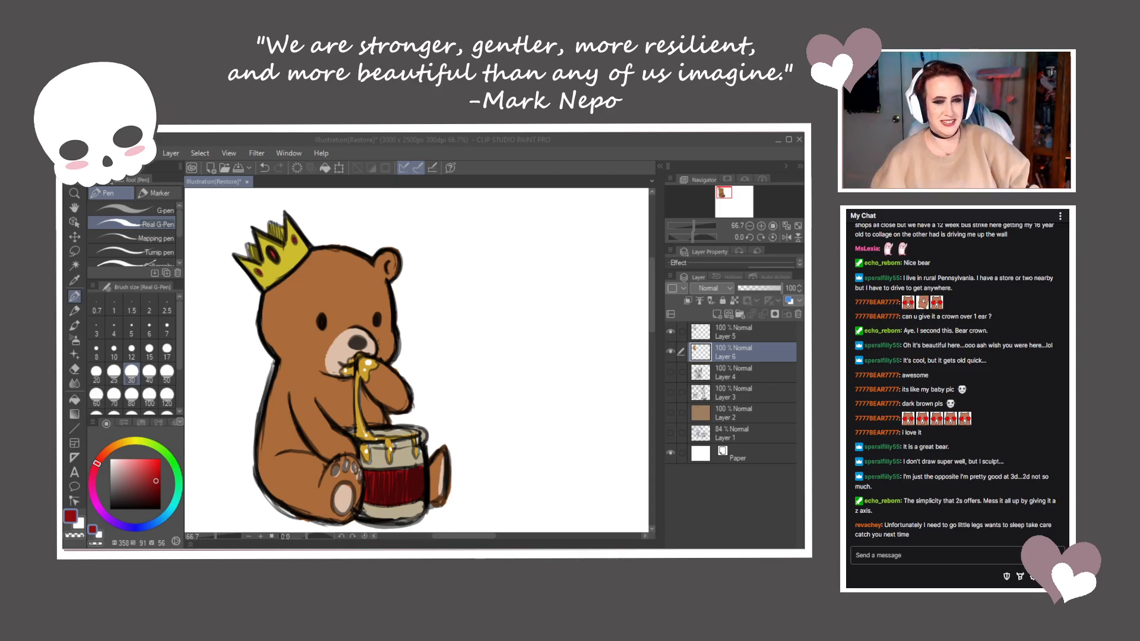
Select Layer 5 over an empty canvas area, set the colour to black and switch to the G-pen at size 30
click(497, 402)
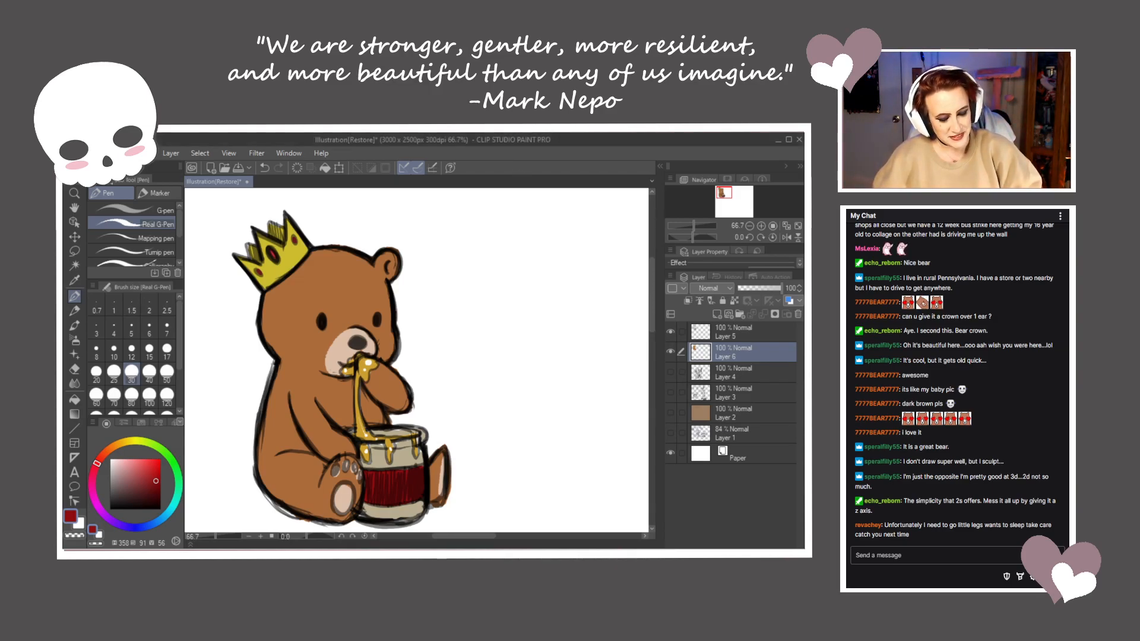
drag(497, 403, 302, 395)
click(754, 332)
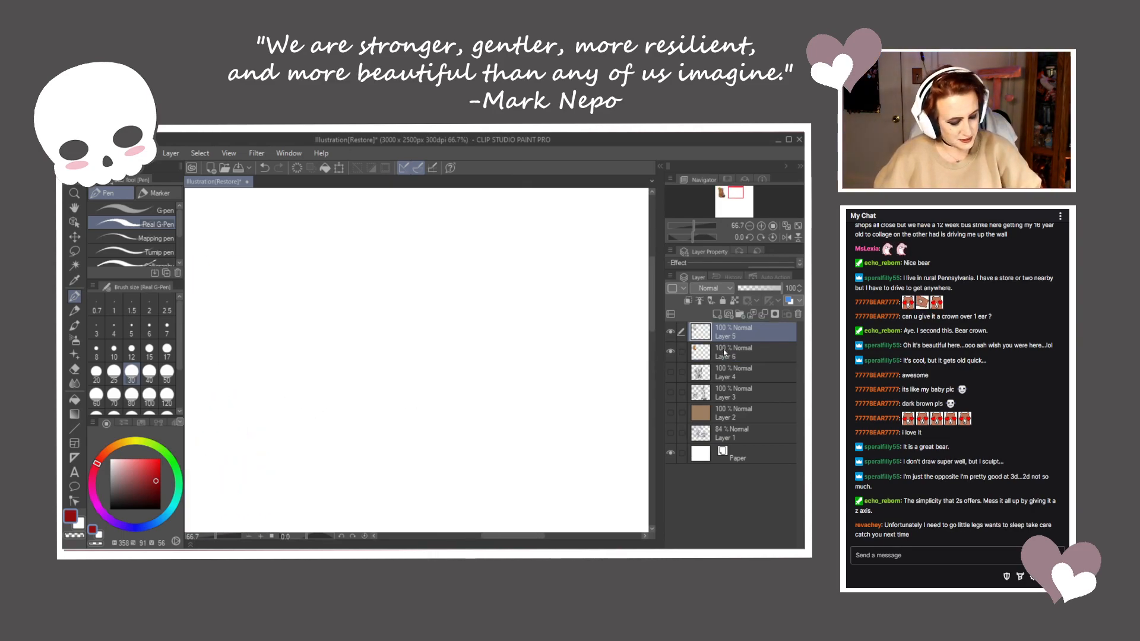
drag(113, 506, 99, 533)
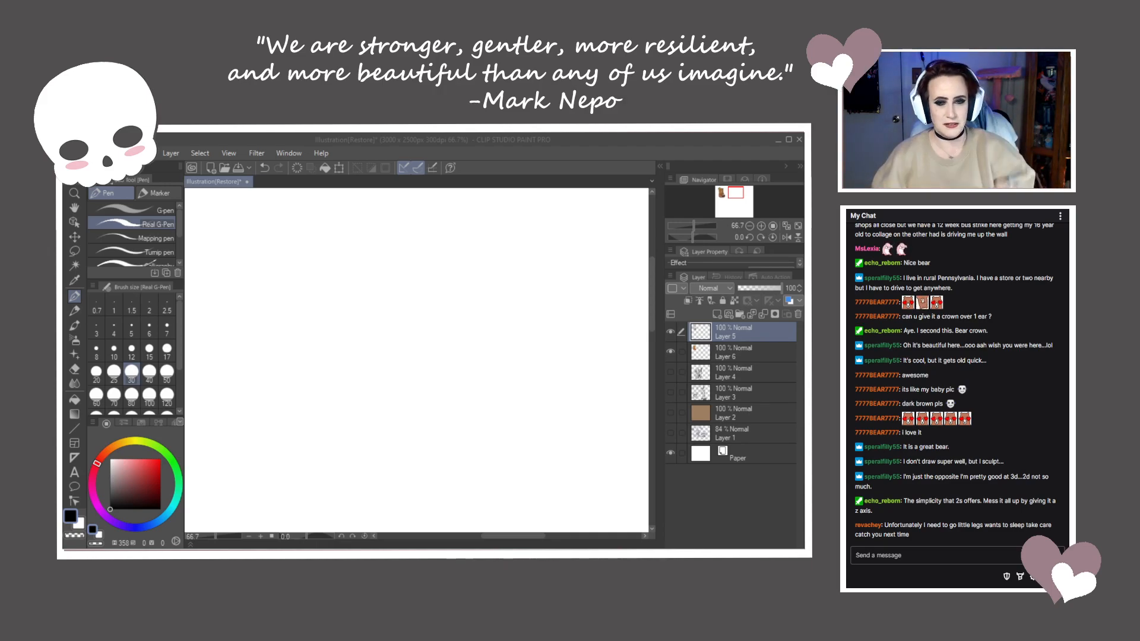
click(484, 293)
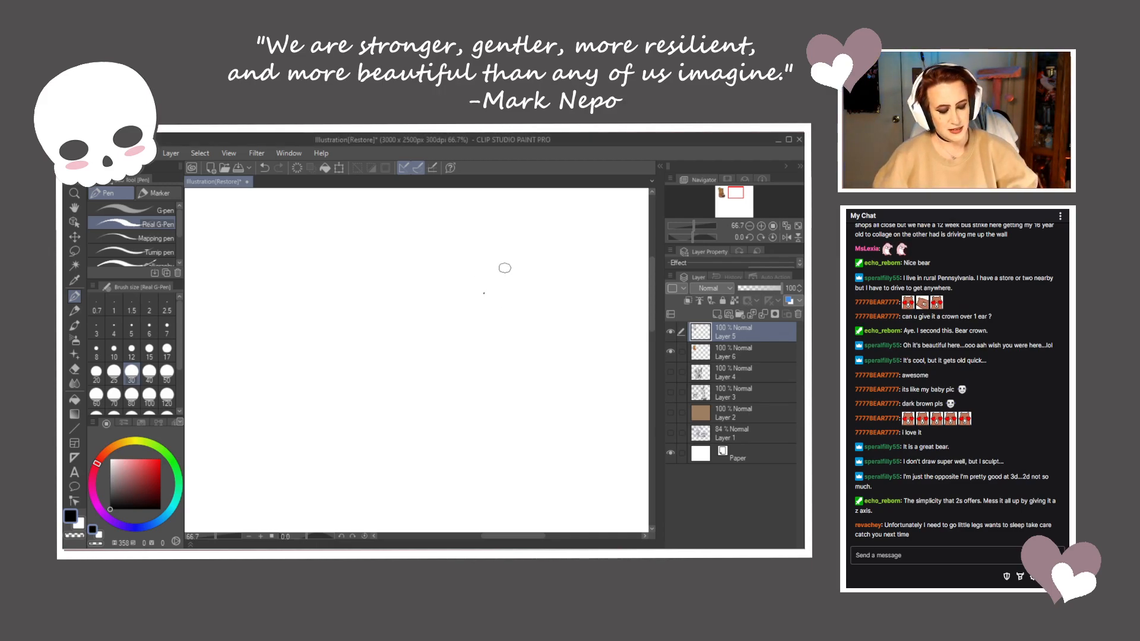
key(ctrl+z)
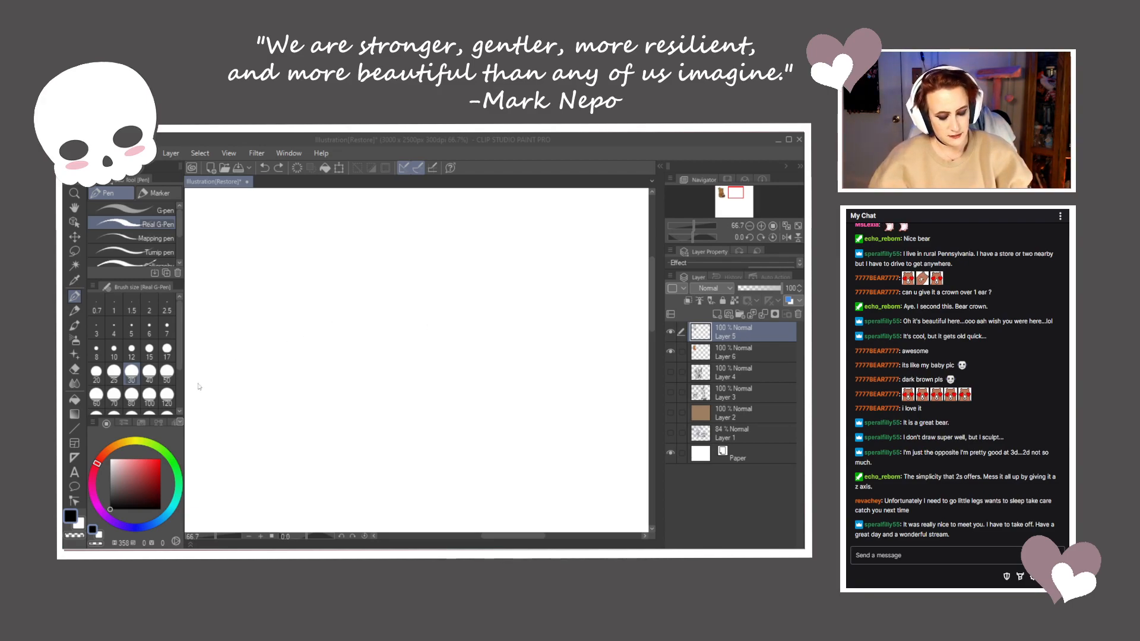
click(145, 210)
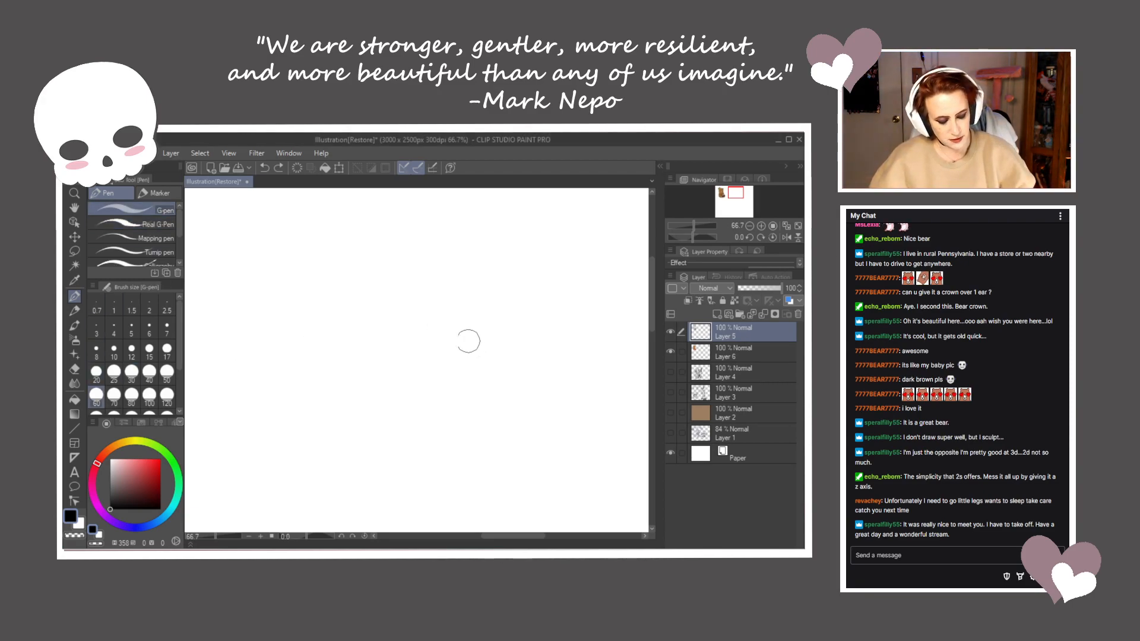
key(bracketleft)
key(bracketleft)
key(bracketleft)
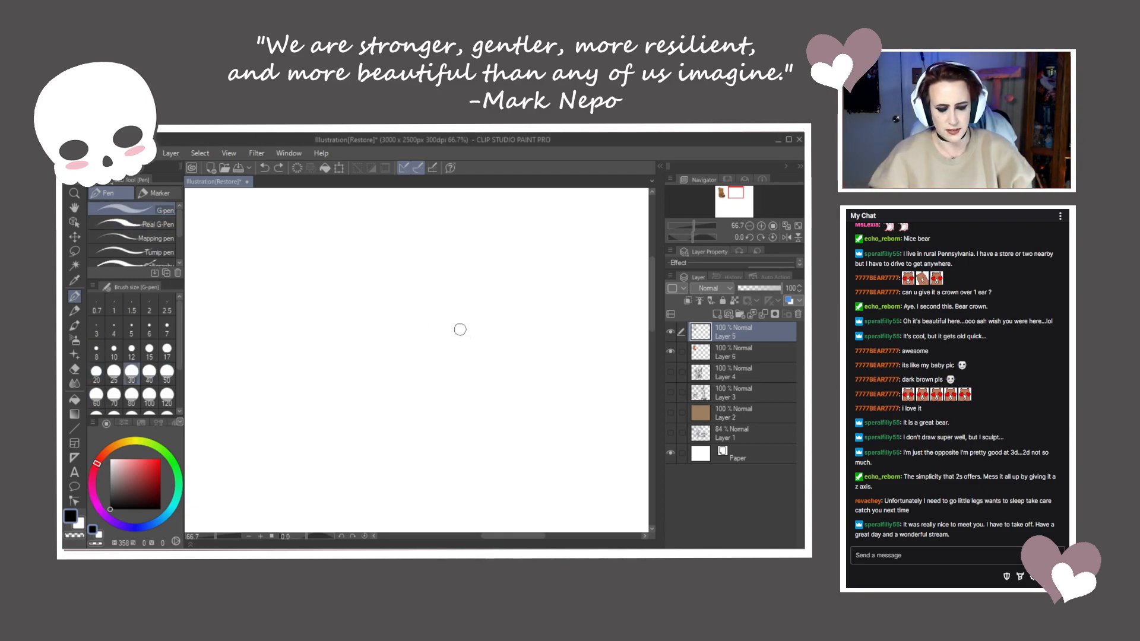
scroll(460, 329, down, 3)
drag(535, 457, 483, 351)
scroll(459, 368, up, 2)
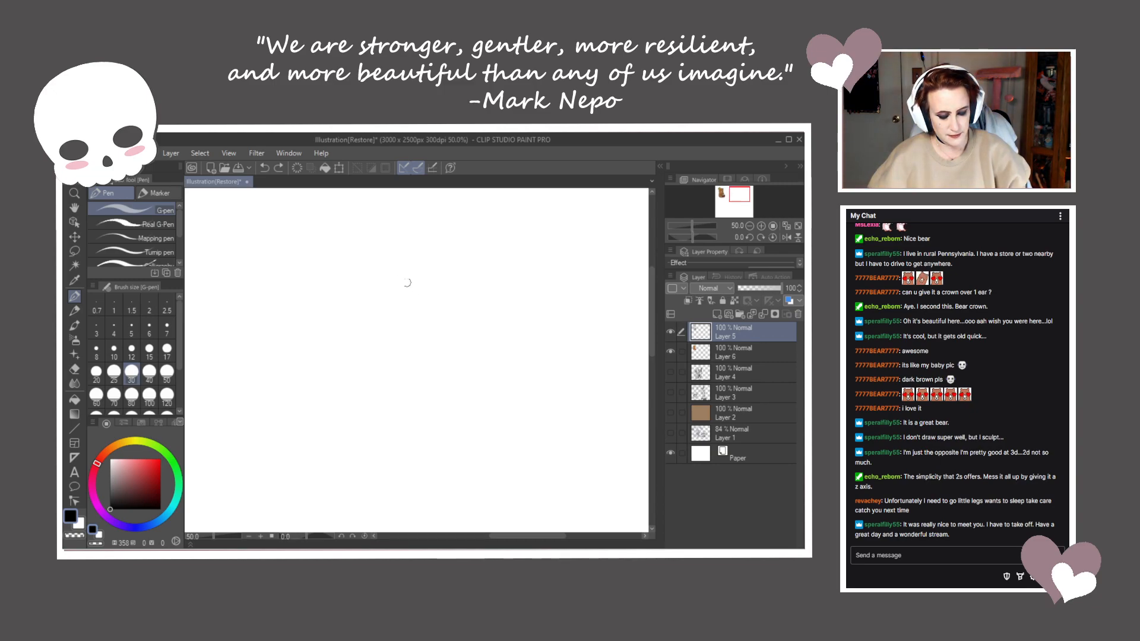
mouse_move(352, 388)
mouse_down()
mouse_move(477, 315)
mouse_move(398, 424)
mouse_move(310, 297)
mouse_move(309, 356)
mouse_up()
key(ctrl+x)
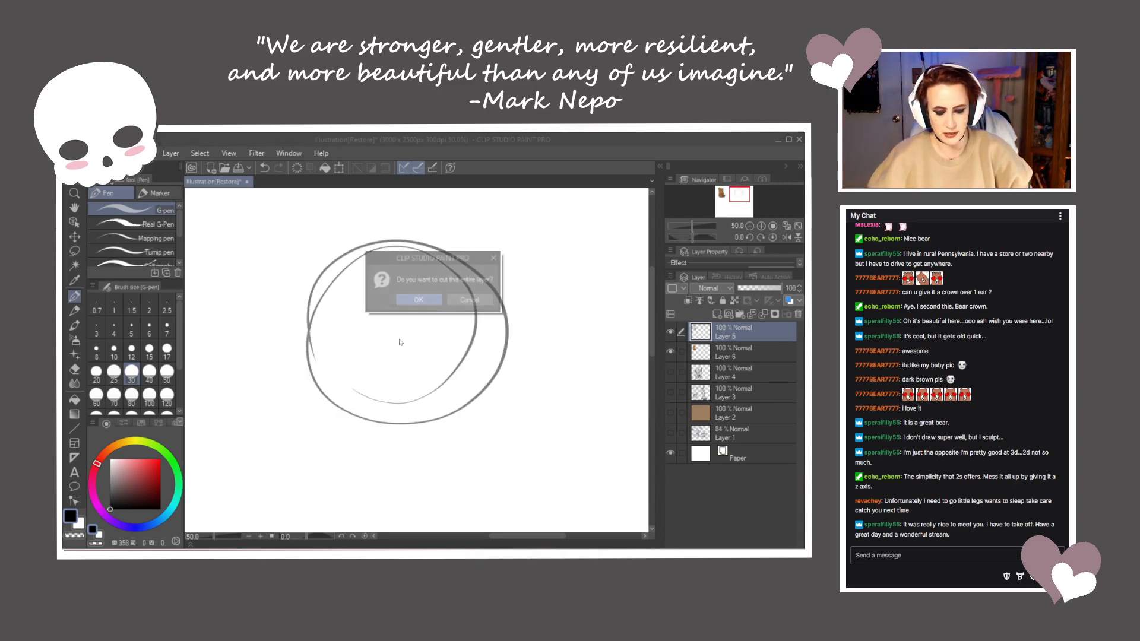
click(432, 303)
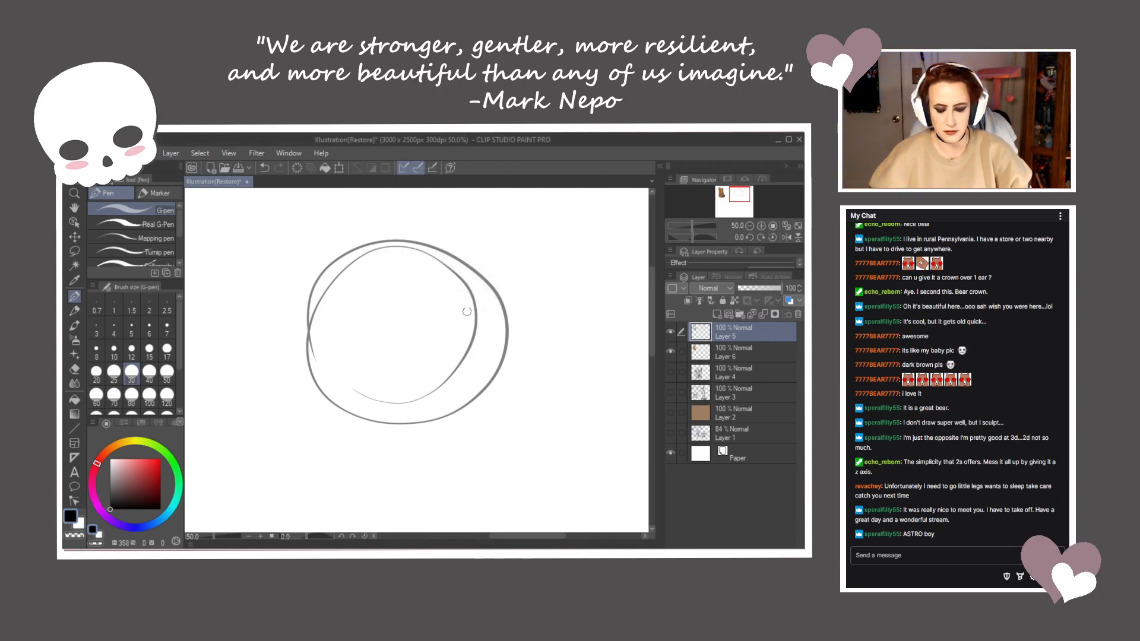
Sketch a rough head circle in thin overlapping strokes with the G-pen at size 8
key(bracketleft)
key(bracketleft)
key(bracketleft)
key(bracketleft)
key(bracketleft)
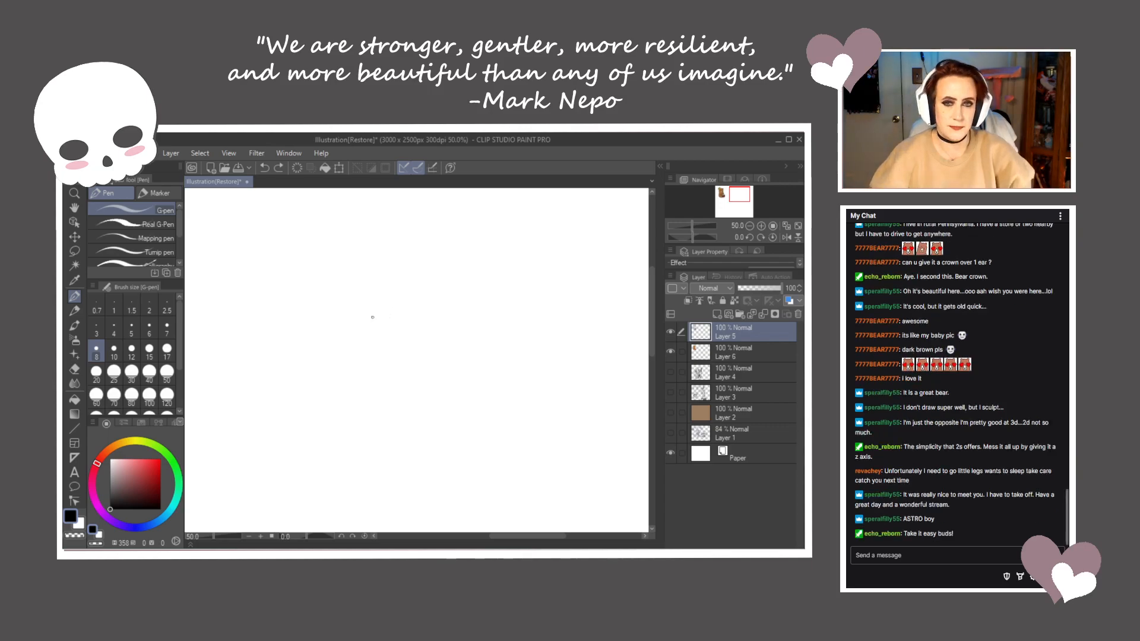
mouse_move(451, 374)
mouse_down()
mouse_move(380, 255)
mouse_move(493, 356)
mouse_move(350, 416)
mouse_move(397, 436)
mouse_up()
mouse_move(391, 429)
mouse_down()
mouse_move(415, 244)
mouse_move(463, 257)
mouse_up()
mouse_move(415, 242)
mouse_down()
mouse_move(337, 422)
mouse_move(371, 428)
mouse_up()
scroll(403, 350, down, 1)
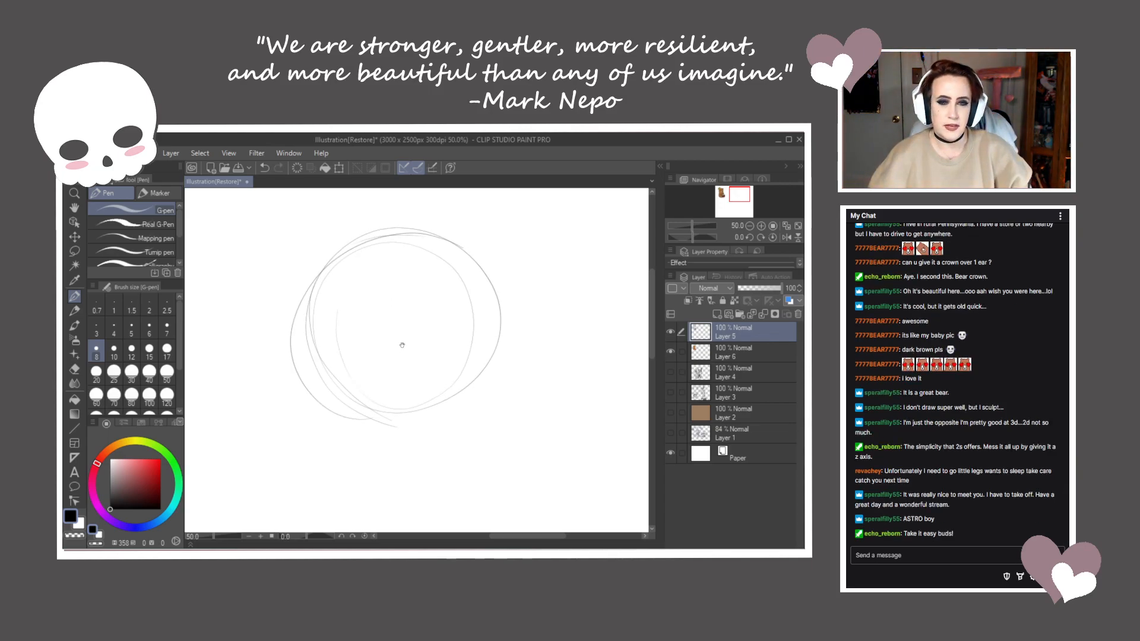
Sketch the cheeks and jaw around the head circle, tapering down to a pointed chin
mouse_move(357, 235)
mouse_down()
mouse_move(311, 295)
mouse_move(307, 321)
mouse_up()
mouse_move(342, 241)
mouse_down()
mouse_move(327, 256)
mouse_move(310, 348)
mouse_up()
mouse_move(300, 307)
mouse_down()
mouse_move(316, 398)
mouse_move(307, 354)
mouse_up()
mouse_move(280, 315)
mouse_down()
mouse_move(291, 370)
mouse_move(339, 403)
mouse_move(372, 419)
mouse_move(422, 413)
mouse_move(449, 380)
mouse_move(408, 390)
mouse_up()
drag(391, 372, 372, 372)
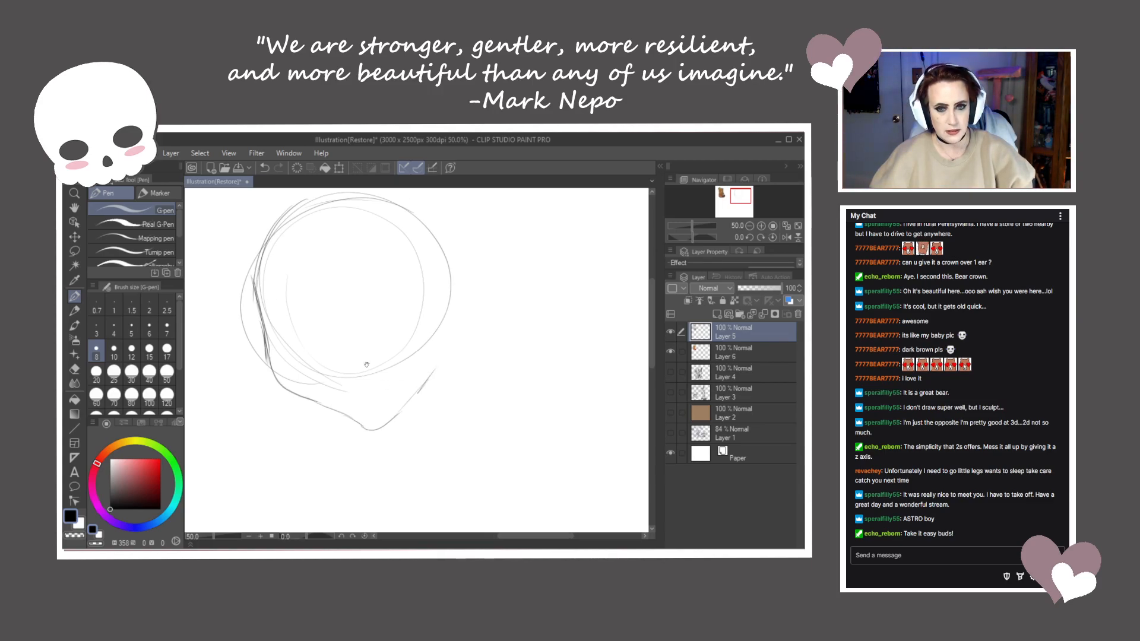
mouse_move(267, 348)
mouse_down()
mouse_move(358, 424)
mouse_move(385, 418)
mouse_move(449, 361)
mouse_up()
drag(375, 415, 424, 372)
Outline a taller skull above the head circle and draw a curved vertical centre line down the face
drag(410, 303, 406, 332)
mouse_move(246, 289)
mouse_down()
mouse_move(261, 239)
mouse_move(324, 192)
mouse_move(410, 195)
mouse_move(470, 249)
mouse_move(473, 278)
mouse_move(459, 362)
mouse_move(426, 417)
mouse_up()
drag(354, 304, 364, 299)
drag(318, 211, 377, 449)
key(ctrl+z)
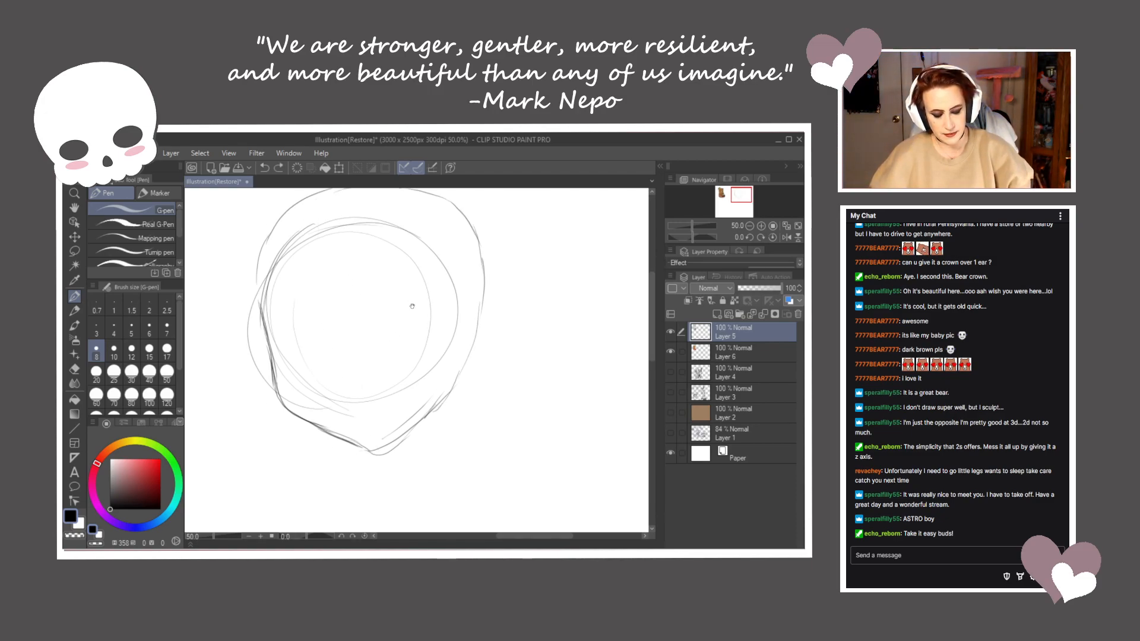
drag(412, 302, 407, 322)
mouse_move(324, 205)
mouse_down()
mouse_move(334, 417)
mouse_move(356, 460)
mouse_up()
drag(319, 358, 337, 438)
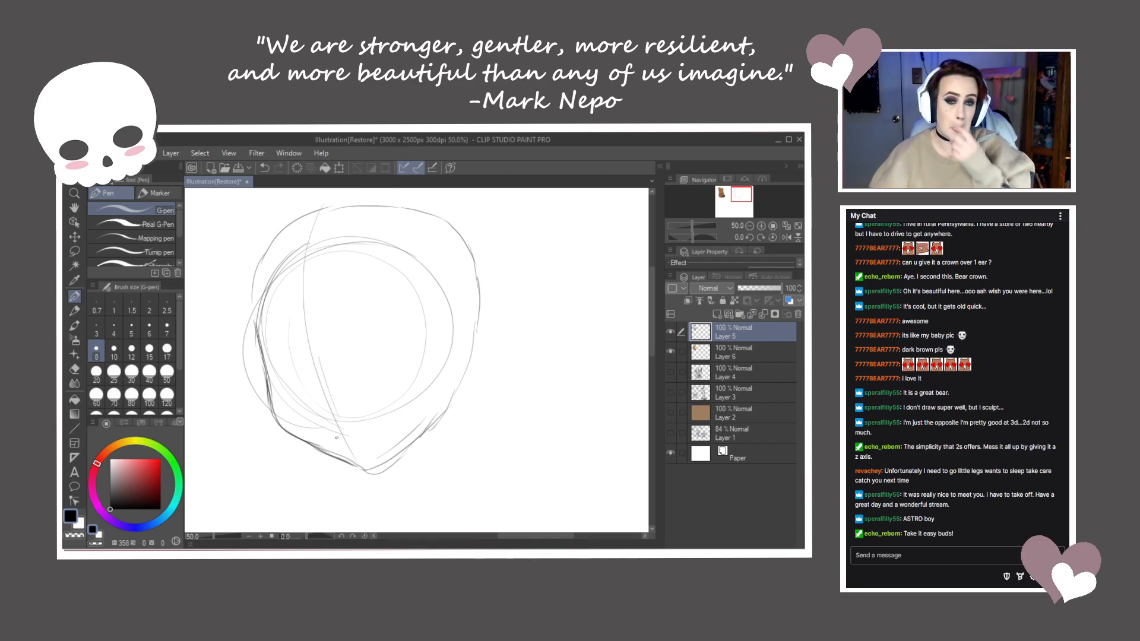
Sketch the jagged hairline and the near ear, and reinforce both sides of the jaw
mouse_move(255, 299)
mouse_down()
mouse_move(264, 284)
mouse_move(330, 269)
mouse_move(420, 265)
mouse_move(404, 267)
mouse_move(450, 341)
mouse_move(457, 391)
mouse_up()
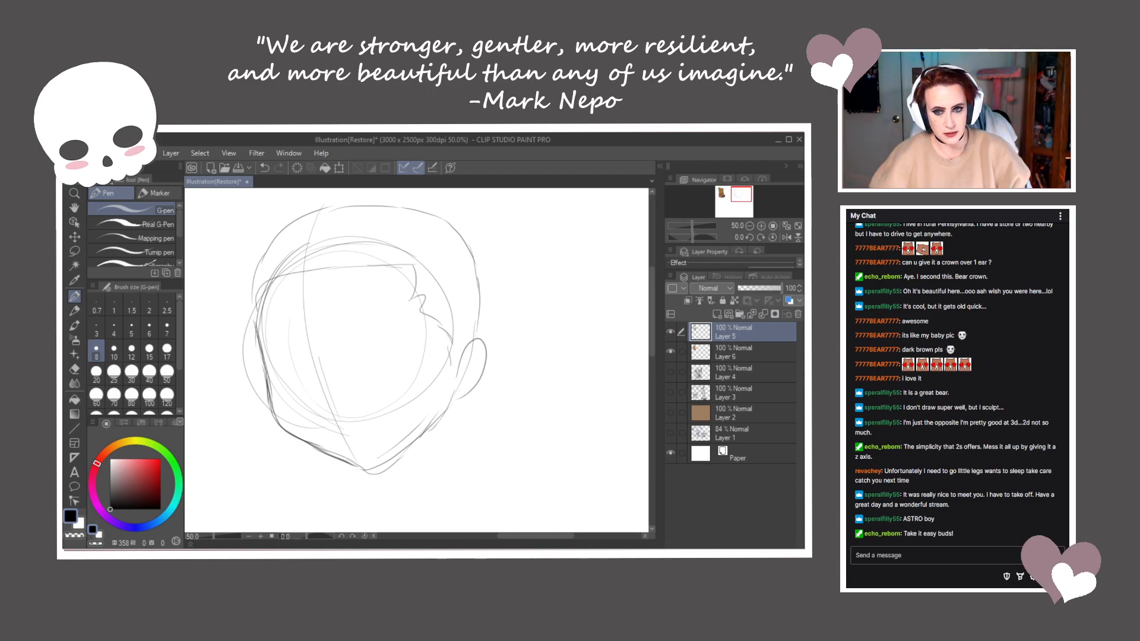
mouse_move(450, 350)
mouse_down()
mouse_move(481, 338)
mouse_move(475, 390)
mouse_move(449, 406)
mouse_up()
mouse_move(455, 368)
mouse_down()
mouse_move(447, 415)
mouse_move(371, 470)
mouse_up()
mouse_move(254, 317)
mouse_down()
mouse_move(267, 397)
mouse_move(289, 433)
mouse_move(364, 472)
mouse_up()
Sketch a slanted upper mouth line and a small nose above it, reworking the nose strokes
mouse_move(335, 428)
mouse_down()
mouse_move(343, 442)
mouse_move(351, 423)
mouse_move(321, 430)
mouse_move(338, 447)
mouse_move(382, 447)
mouse_move(424, 396)
mouse_move(325, 430)
mouse_move(341, 427)
mouse_up()
drag(310, 382, 327, 409)
drag(308, 386, 324, 406)
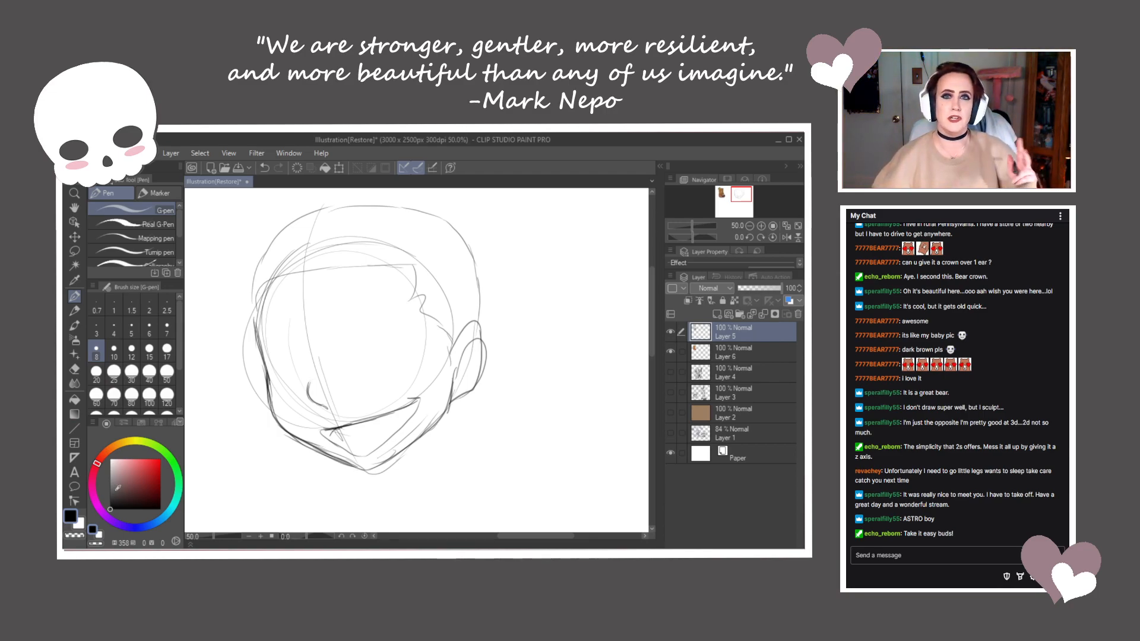
drag(308, 385, 321, 407)
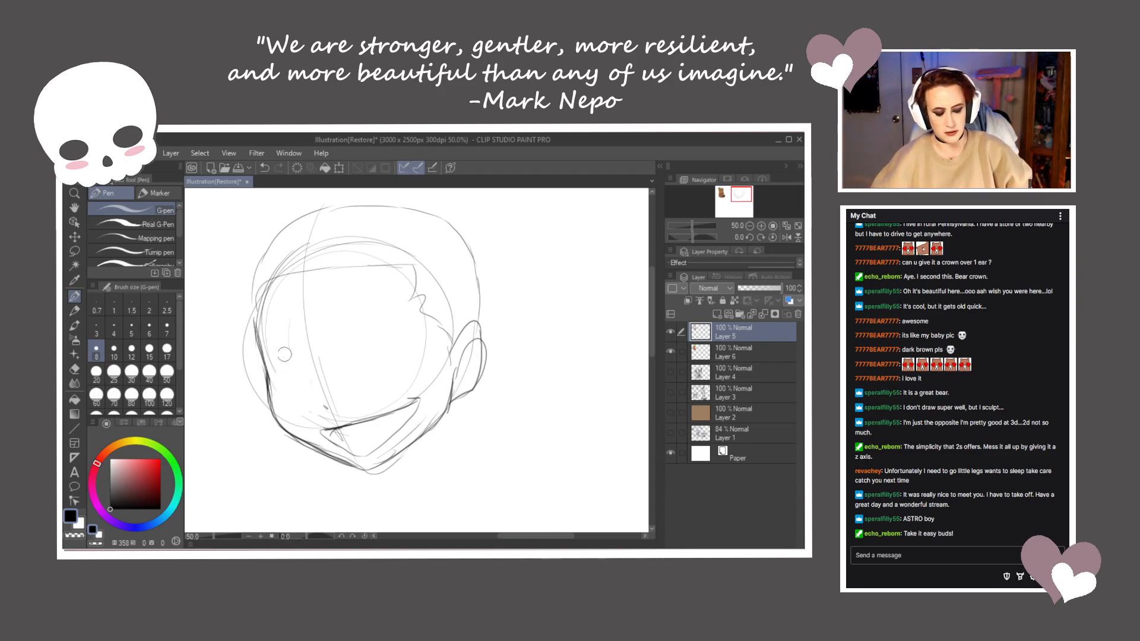
drag(308, 399, 325, 411)
drag(308, 400, 322, 410)
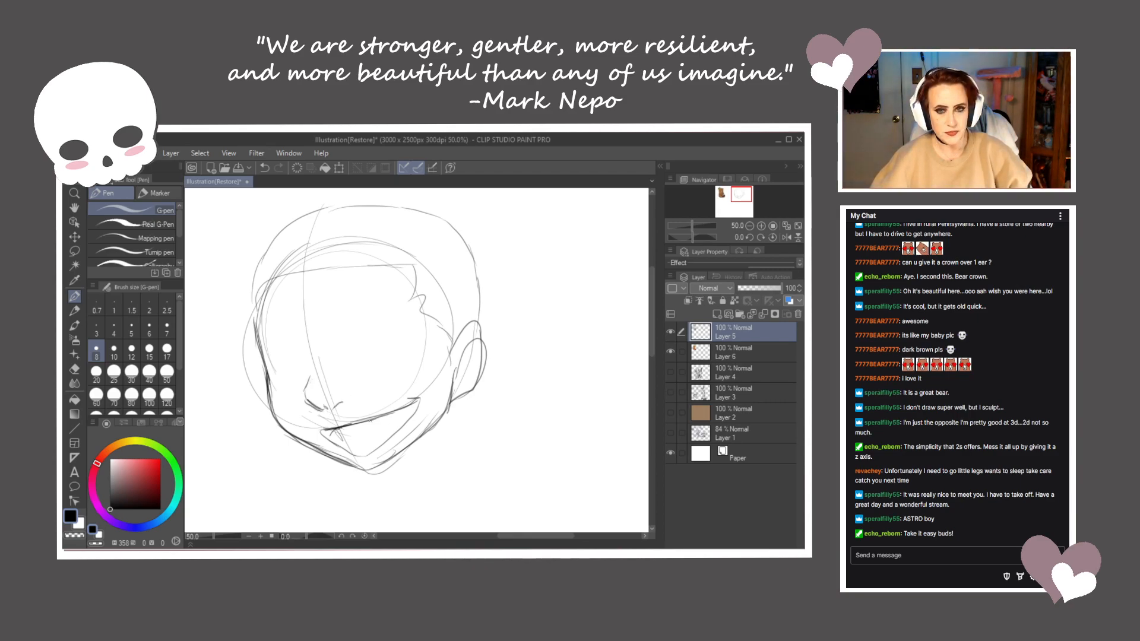
key(ctrl+z)
Shape the wide open grin, thickening its outline and corner with the G-pen at size 10
mouse_move(398, 419)
mouse_down()
mouse_move(412, 409)
mouse_move(324, 427)
mouse_up()
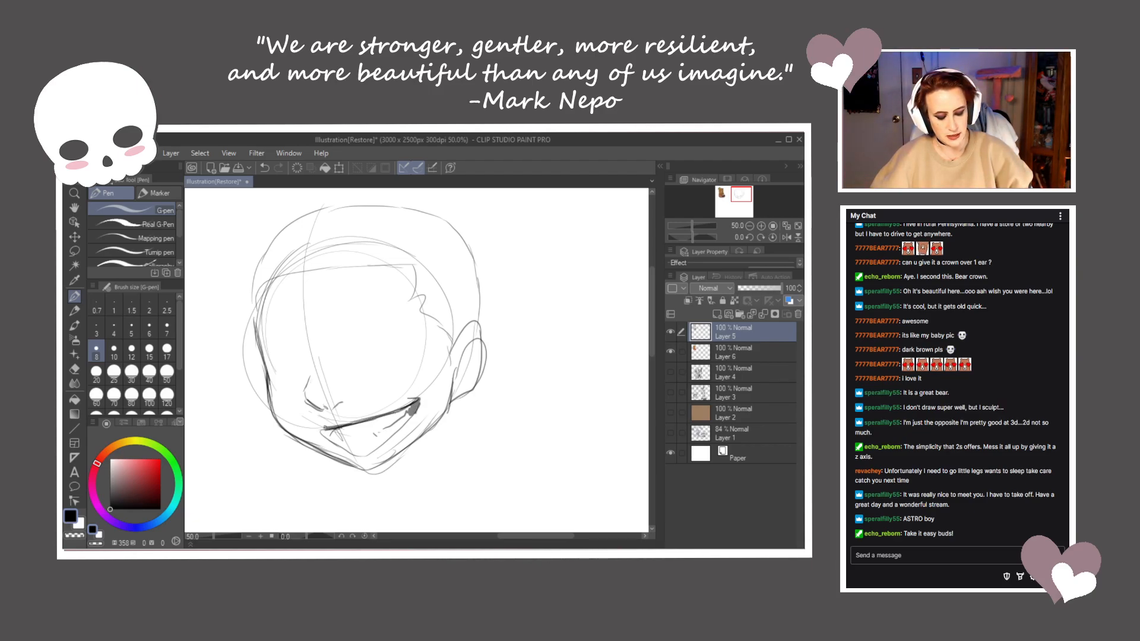
key(bracketright)
mouse_move(414, 405)
mouse_down()
mouse_move(334, 427)
mouse_move(326, 443)
mouse_move(361, 457)
mouse_move(419, 410)
mouse_up()
mouse_move(420, 407)
mouse_down()
mouse_move(376, 453)
mouse_move(400, 435)
mouse_up()
Darken the jaw and chin with bolder strokes and strengthen the nose line, undoing the stray jaw stroke
mouse_move(274, 364)
mouse_down()
mouse_move(296, 414)
mouse_move(339, 442)
mouse_move(392, 470)
mouse_move(422, 455)
mouse_up()
key(ctrl+z)
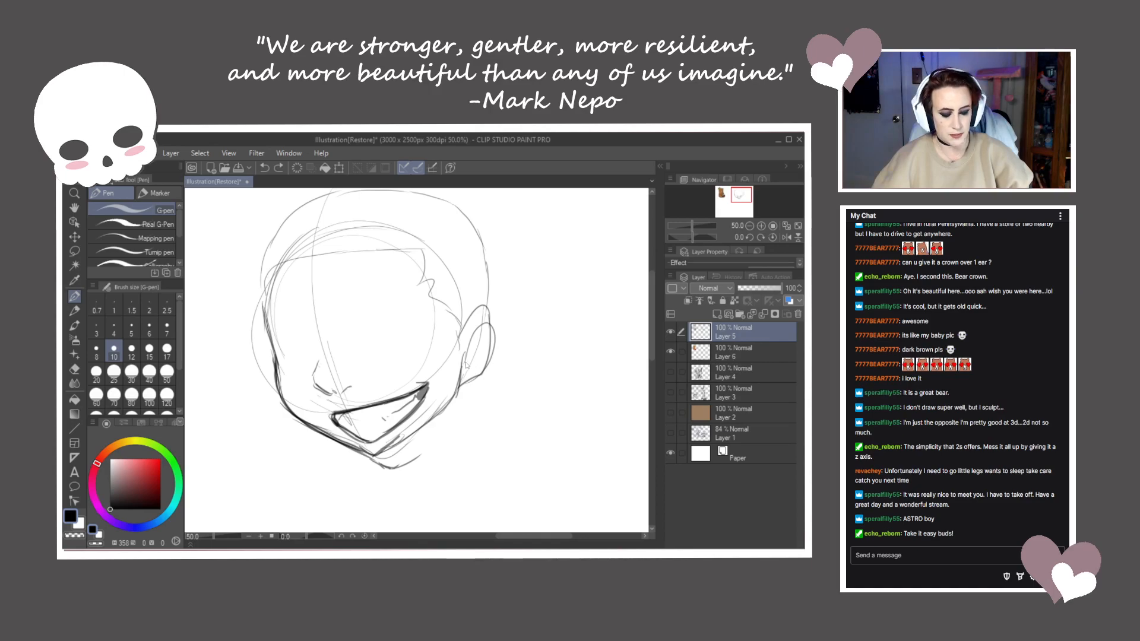
mouse_move(461, 352)
mouse_down()
mouse_move(443, 418)
mouse_move(389, 465)
mouse_move(354, 454)
mouse_up()
mouse_move(277, 372)
mouse_down()
mouse_move(279, 396)
mouse_move(321, 441)
mouse_up()
mouse_move(278, 381)
mouse_down()
mouse_move(307, 430)
mouse_move(342, 449)
mouse_up()
drag(292, 421, 371, 461)
drag(280, 380, 360, 450)
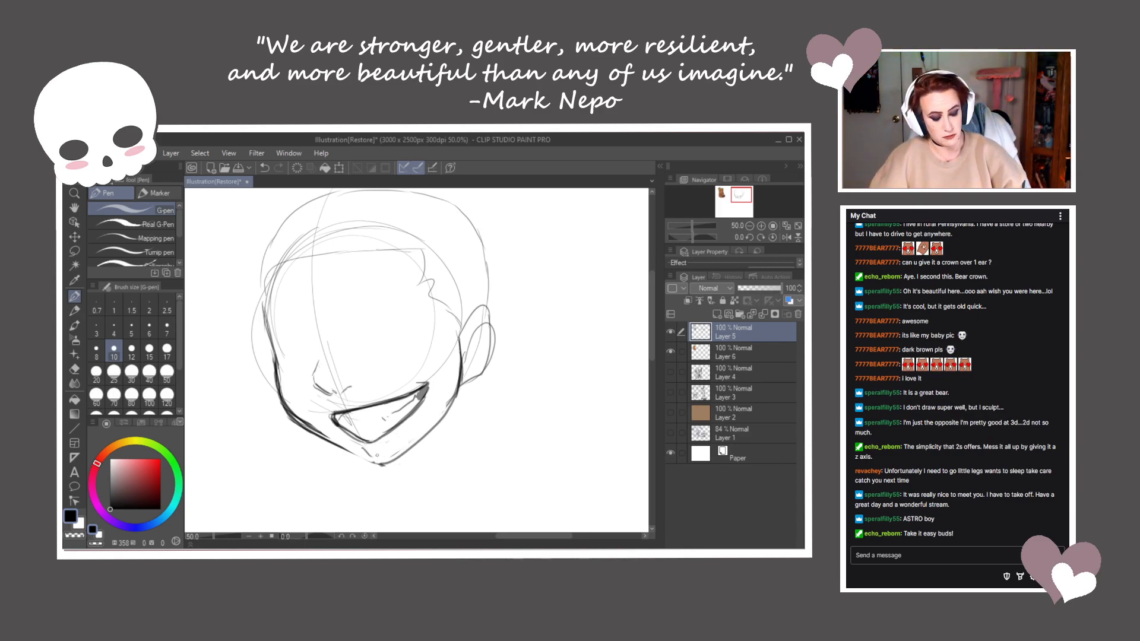
drag(388, 350, 394, 354)
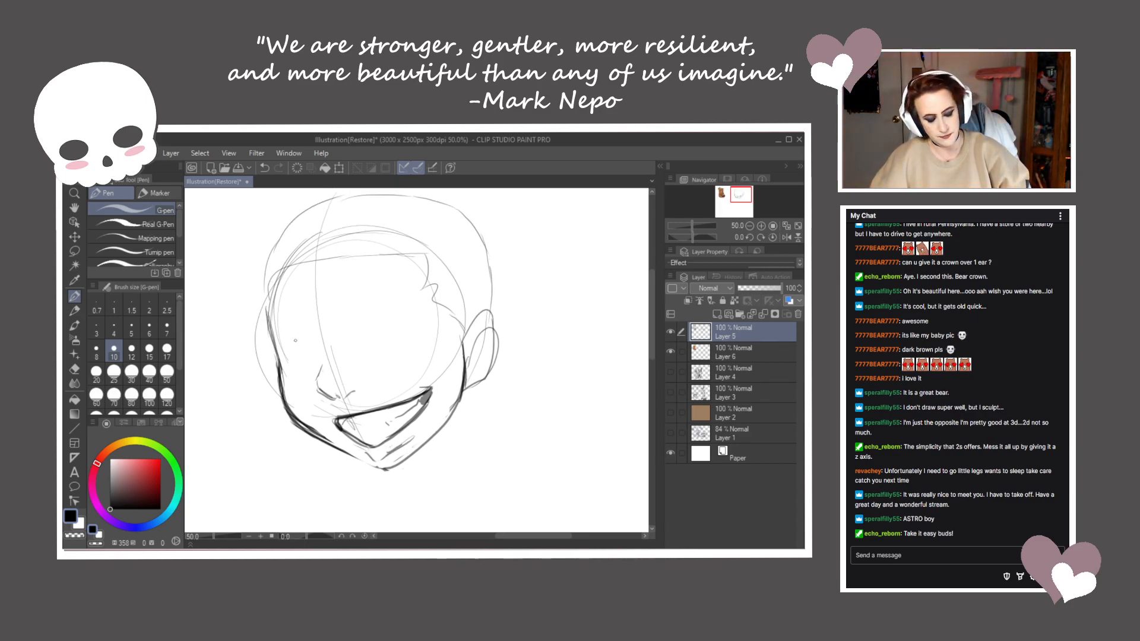
mouse_move(325, 395)
mouse_down()
mouse_move(324, 370)
mouse_move(334, 372)
mouse_up()
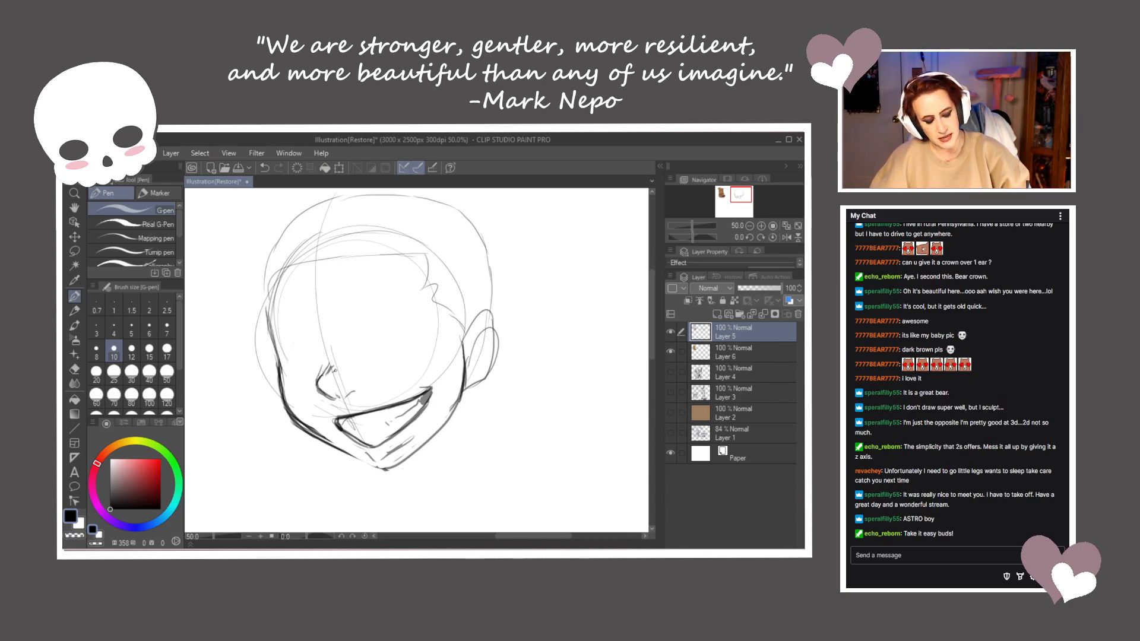
drag(294, 338, 306, 375)
mouse_move(385, 335)
mouse_down()
mouse_move(400, 347)
mouse_move(396, 326)
mouse_up()
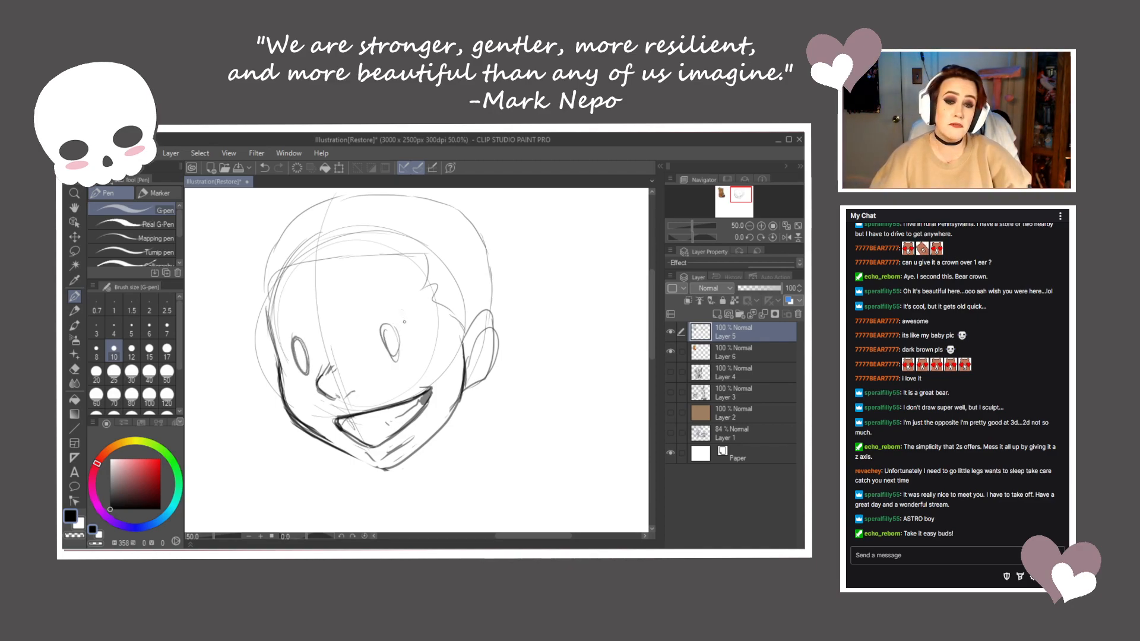
key(ctrl+z)
key(ctrl+z)
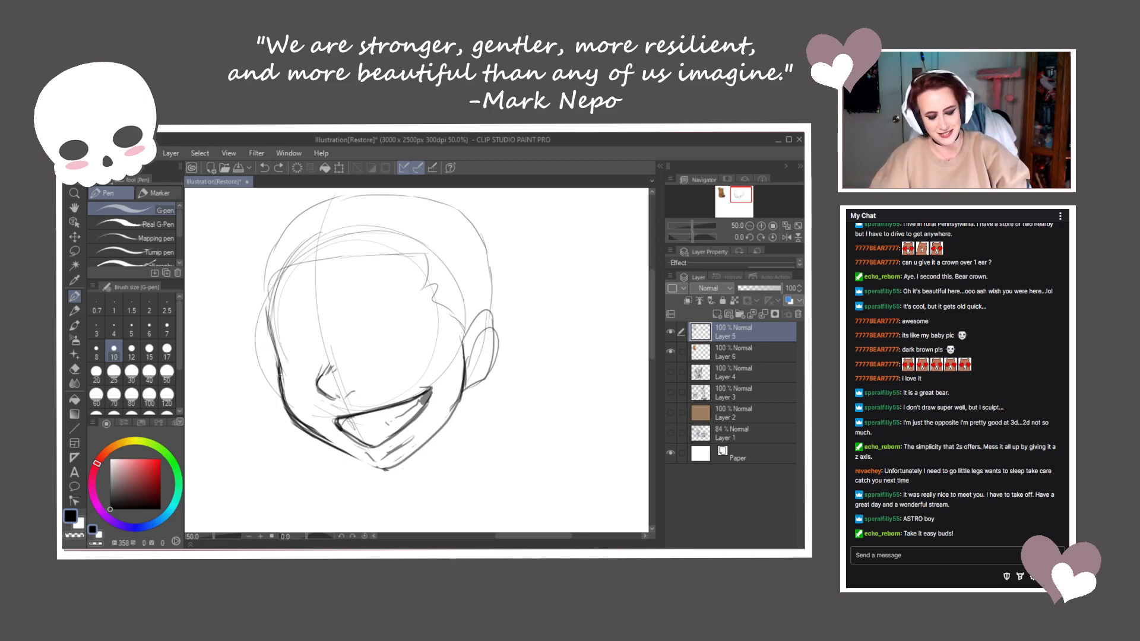
Darken the far side of the skull outline and try narrow oval eyes, undoing the eye attempts
mouse_move(262, 323)
mouse_down()
mouse_move(265, 256)
mouse_move(288, 215)
mouse_up()
mouse_move(306, 320)
mouse_down()
mouse_move(297, 341)
mouse_move(305, 323)
mouse_up()
drag(408, 295, 410, 298)
key(ctrl+z)
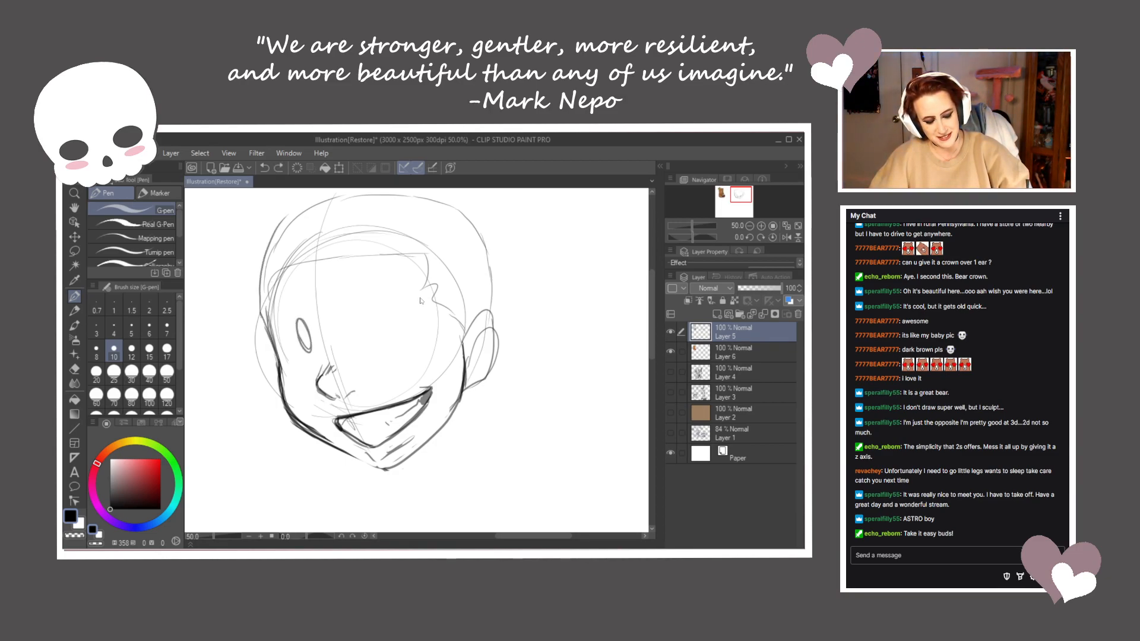
key(ctrl+z)
mouse_move(292, 342)
mouse_down()
mouse_move(304, 370)
mouse_move(291, 356)
mouse_move(304, 369)
mouse_move(299, 339)
mouse_up()
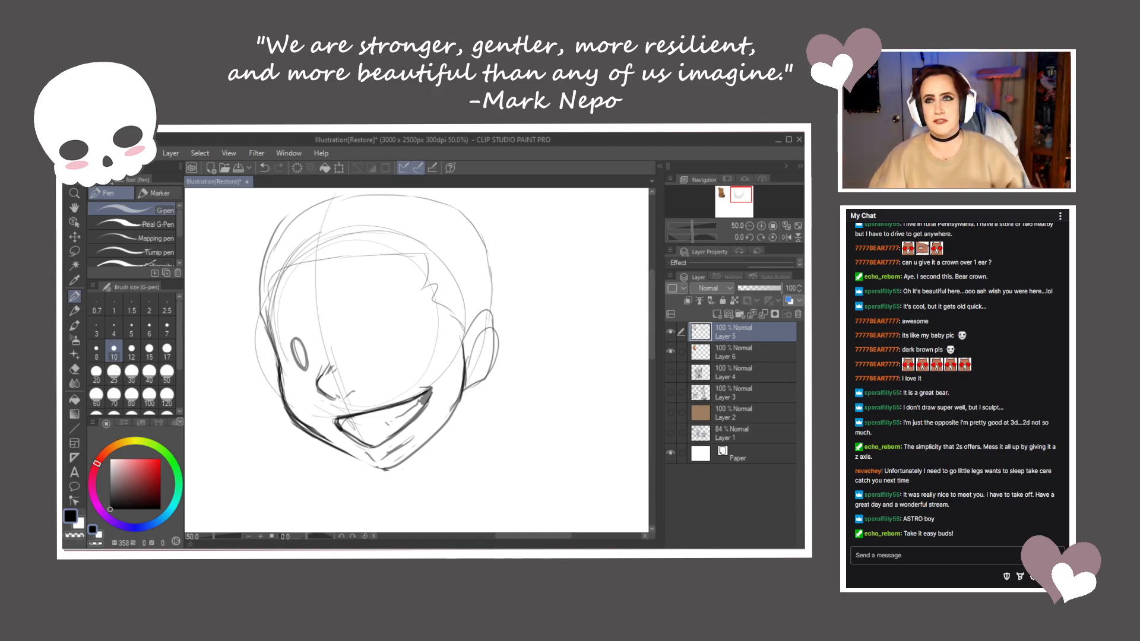
key(ctrl+z)
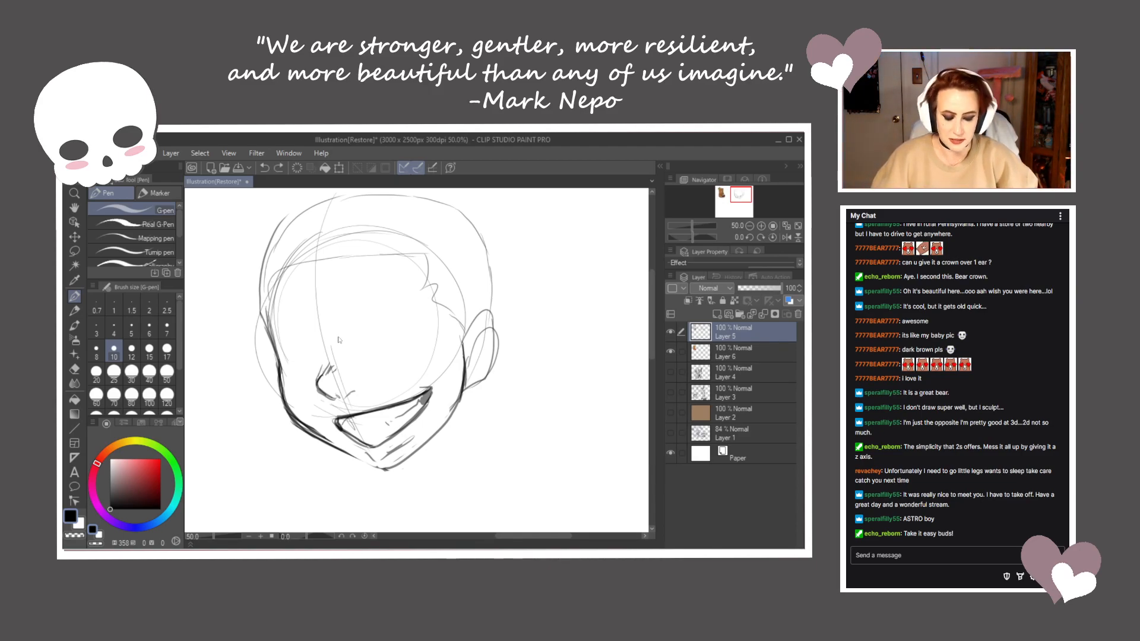
Sketch both eyes with narrow oval pupils and add a slanted eyebrow above the near eye
mouse_move(292, 330)
mouse_down()
mouse_move(299, 378)
mouse_move(316, 356)
mouse_move(307, 333)
mouse_move(289, 362)
mouse_up()
mouse_move(368, 326)
mouse_down()
mouse_move(366, 354)
mouse_move(410, 310)
mouse_move(361, 348)
mouse_move(425, 345)
mouse_move(396, 340)
mouse_move(408, 343)
mouse_up()
drag(301, 332, 306, 361)
mouse_move(347, 324)
mouse_down()
mouse_move(413, 283)
mouse_move(349, 321)
mouse_up()
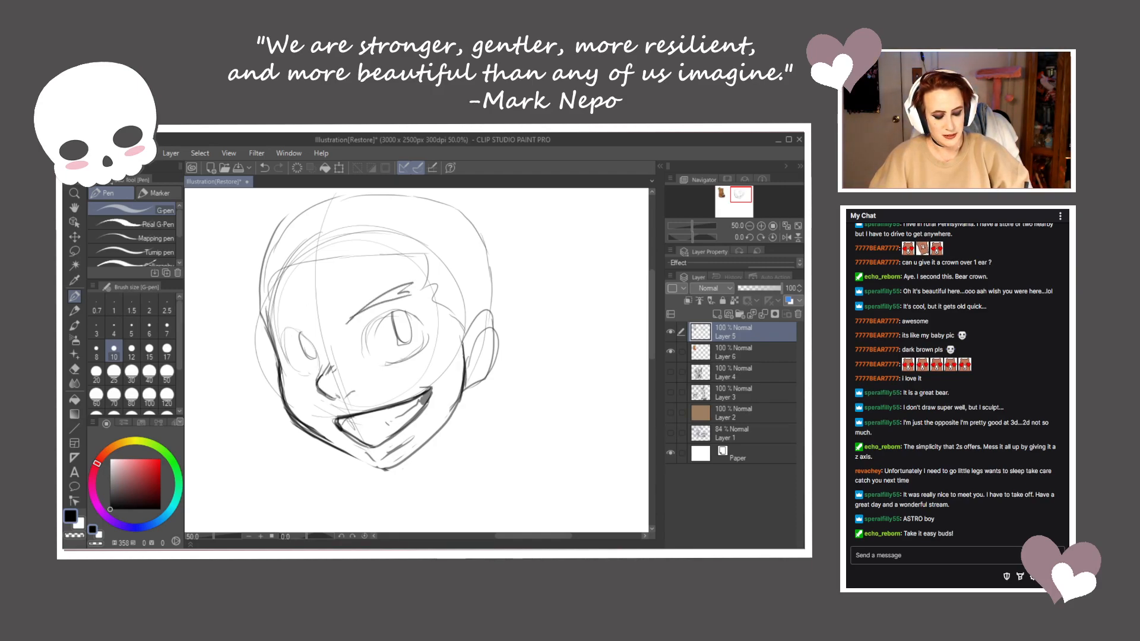
Sketch the far eyebrow and darken the jaw outline from the far cheek around the chin to the ear
mouse_move(268, 308)
mouse_down()
mouse_move(307, 319)
mouse_move(270, 315)
mouse_up()
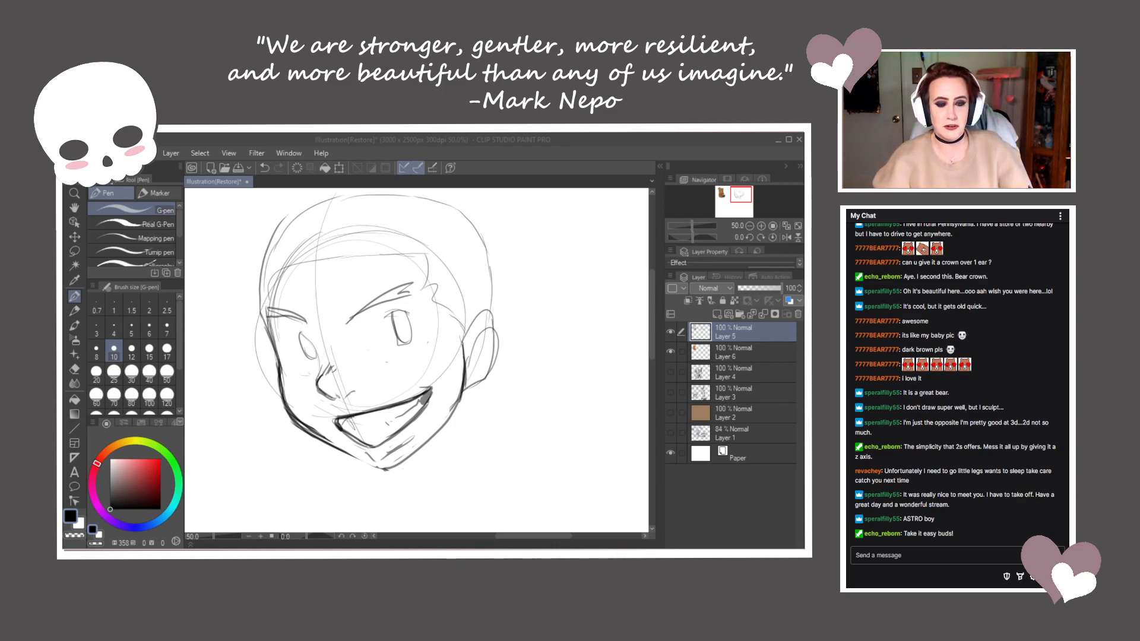
click(275, 347)
mouse_move(269, 330)
mouse_down()
mouse_move(313, 440)
mouse_move(344, 452)
mouse_up()
drag(293, 423, 370, 465)
mouse_move(305, 435)
mouse_down()
mouse_move(398, 471)
mouse_move(468, 398)
mouse_move(467, 347)
mouse_up()
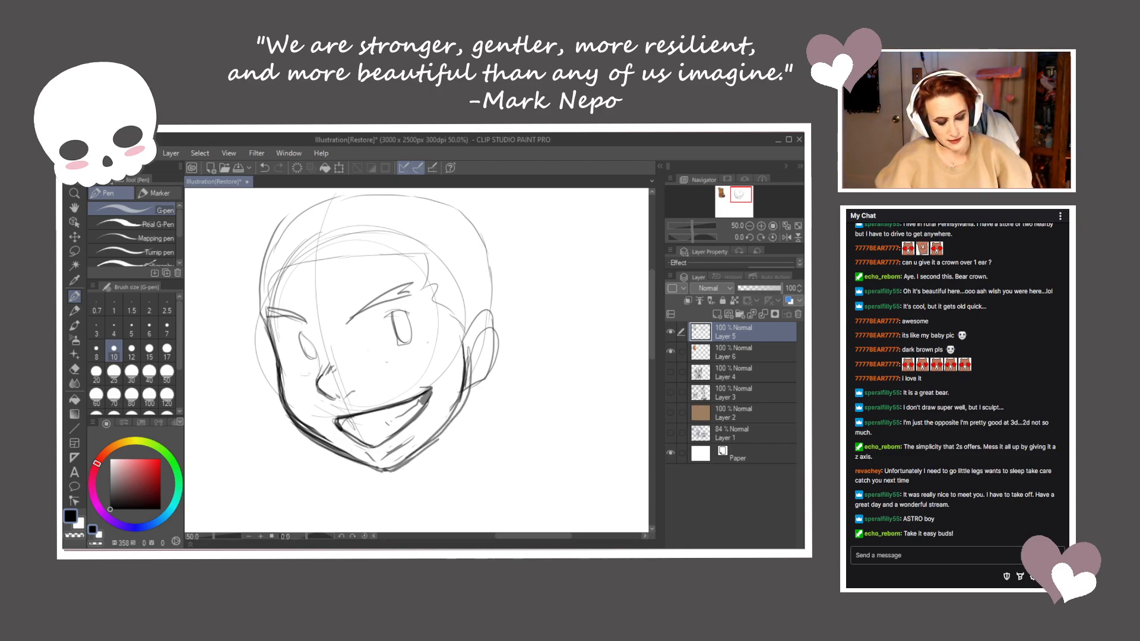
Lasso the grinning mouth, transform it to sit slightly closer to the far cheek, and clear the selection
click(74, 251)
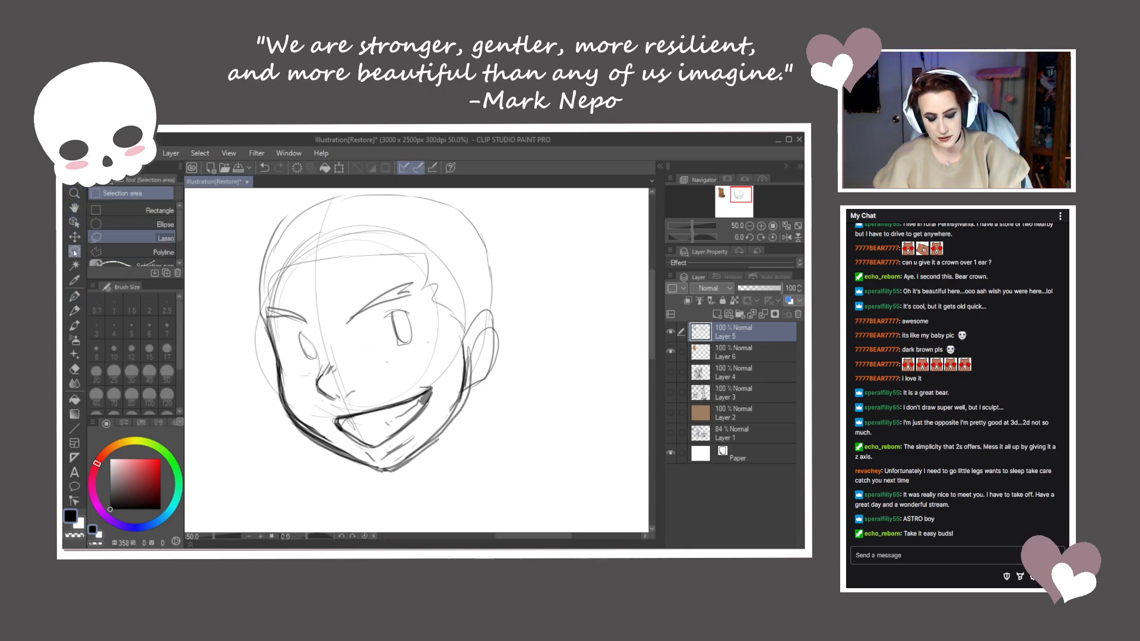
mouse_move(344, 403)
mouse_down()
mouse_move(436, 387)
mouse_move(411, 447)
mouse_move(362, 457)
mouse_move(357, 413)
mouse_up()
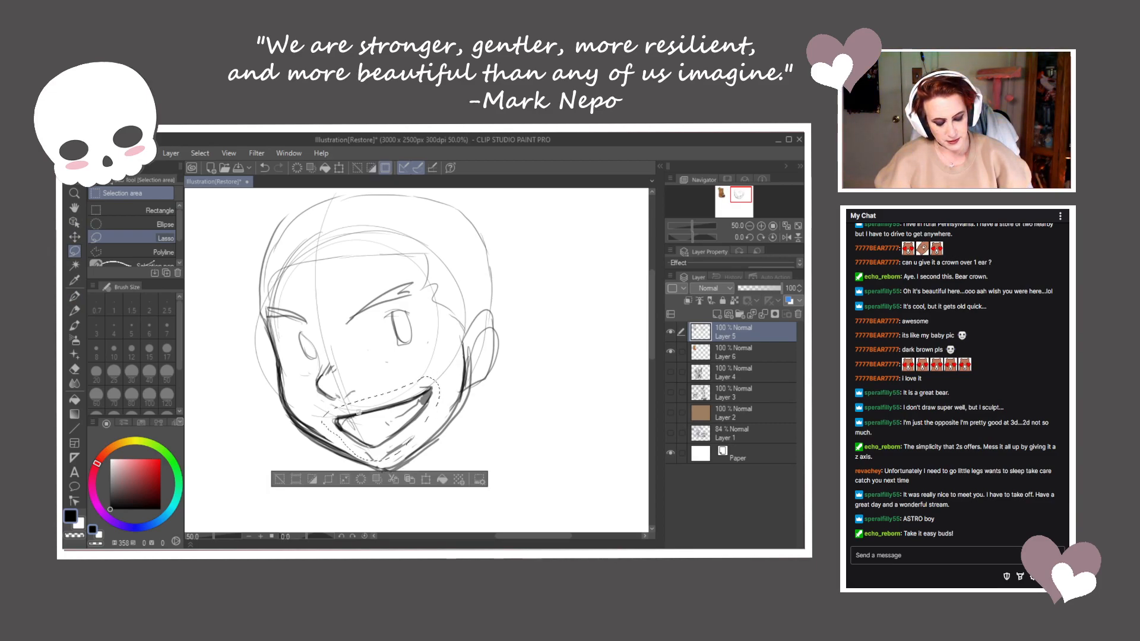
key(ctrl+t)
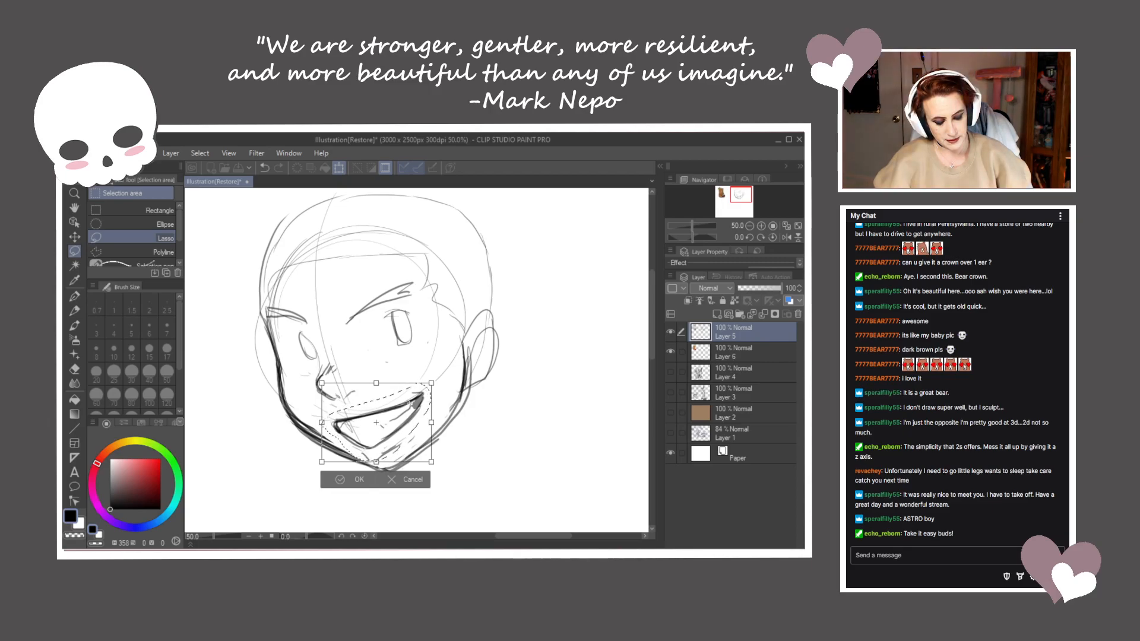
drag(429, 378, 411, 404)
click(337, 482)
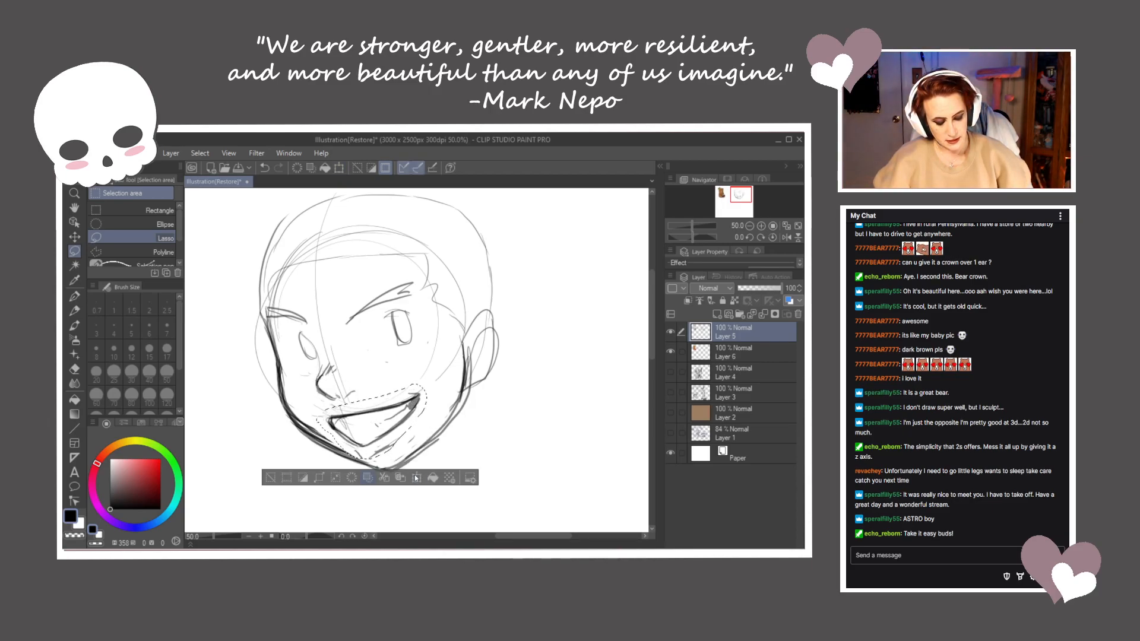
key(ctrl+d)
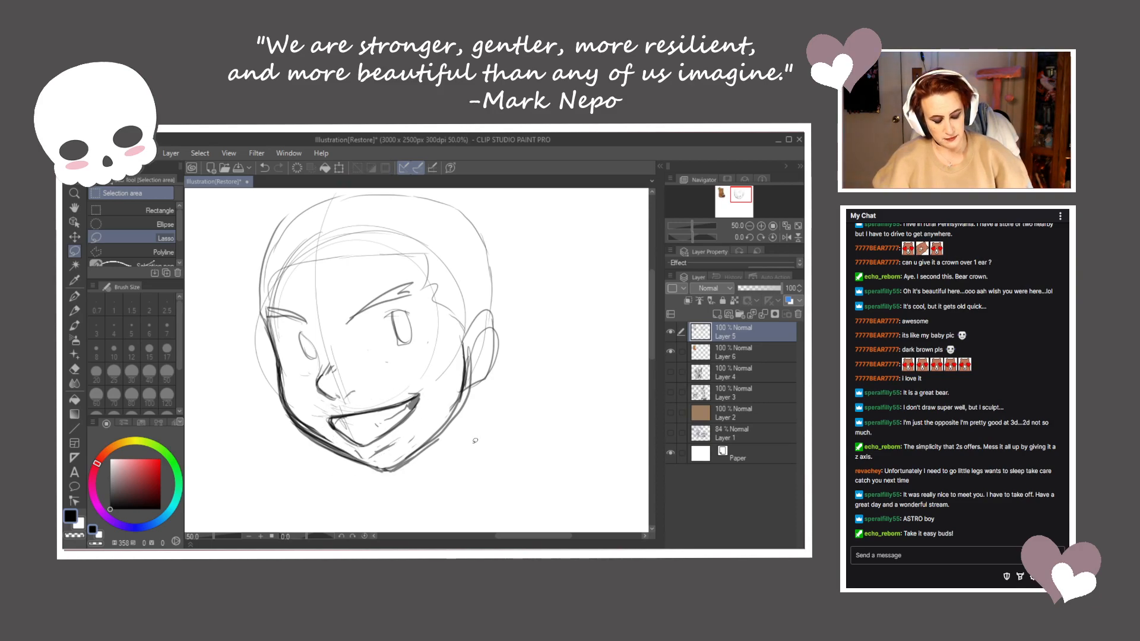
Shade both narrow oval pupils solid with the G-pen
click(74, 295)
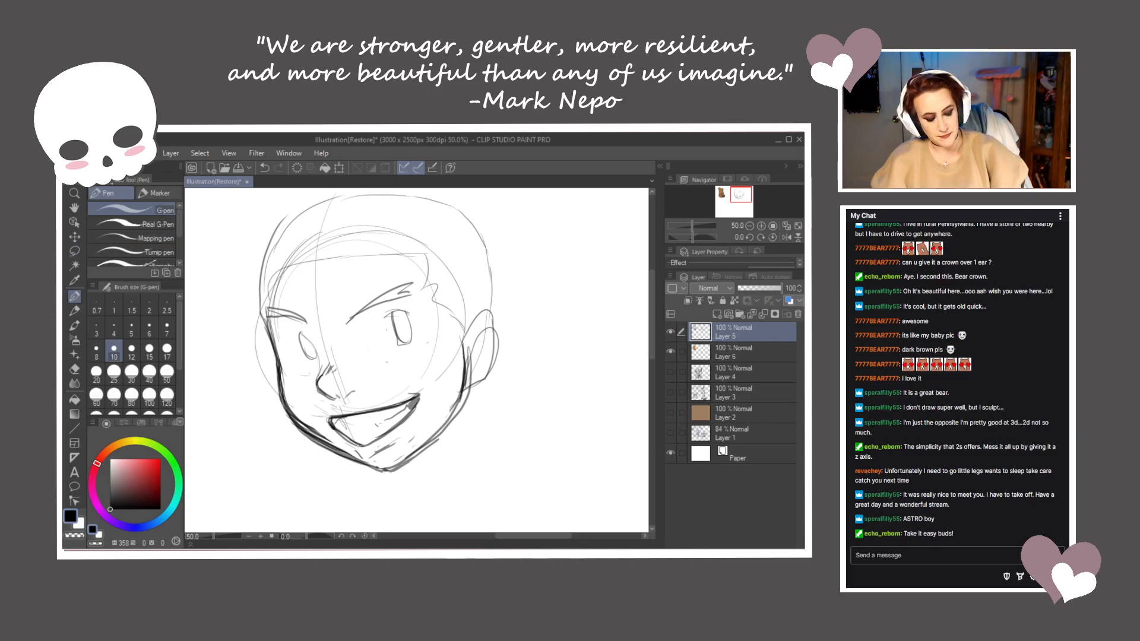
mouse_move(390, 320)
mouse_down()
mouse_move(407, 351)
mouse_move(412, 323)
mouse_move(395, 339)
mouse_move(411, 310)
mouse_move(392, 341)
mouse_move(405, 310)
mouse_move(411, 325)
mouse_up()
mouse_move(299, 342)
mouse_down()
mouse_move(311, 332)
mouse_move(306, 360)
mouse_move(307, 334)
mouse_move(315, 344)
mouse_move(303, 338)
mouse_move(313, 351)
mouse_move(317, 338)
mouse_up()
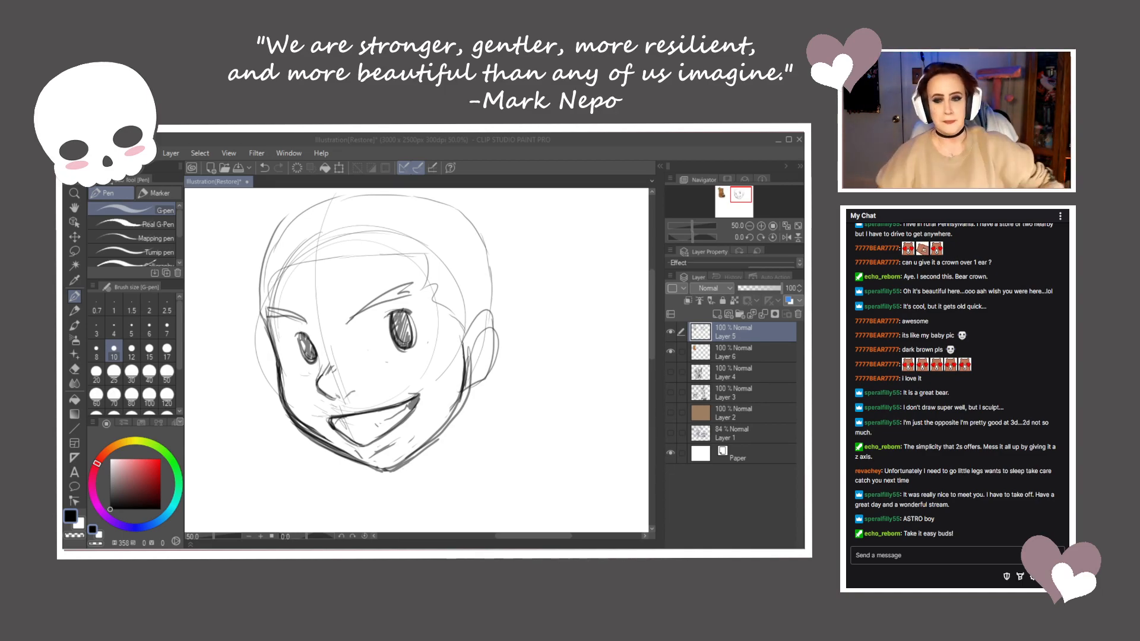
Clear the guidelines from the forehead and sketch a jagged hairline down to the temple, with a short crease above the brows
mouse_move(386, 326)
mouse_down()
mouse_move(392, 354)
mouse_move(384, 320)
mouse_move(393, 350)
mouse_move(421, 336)
mouse_up()
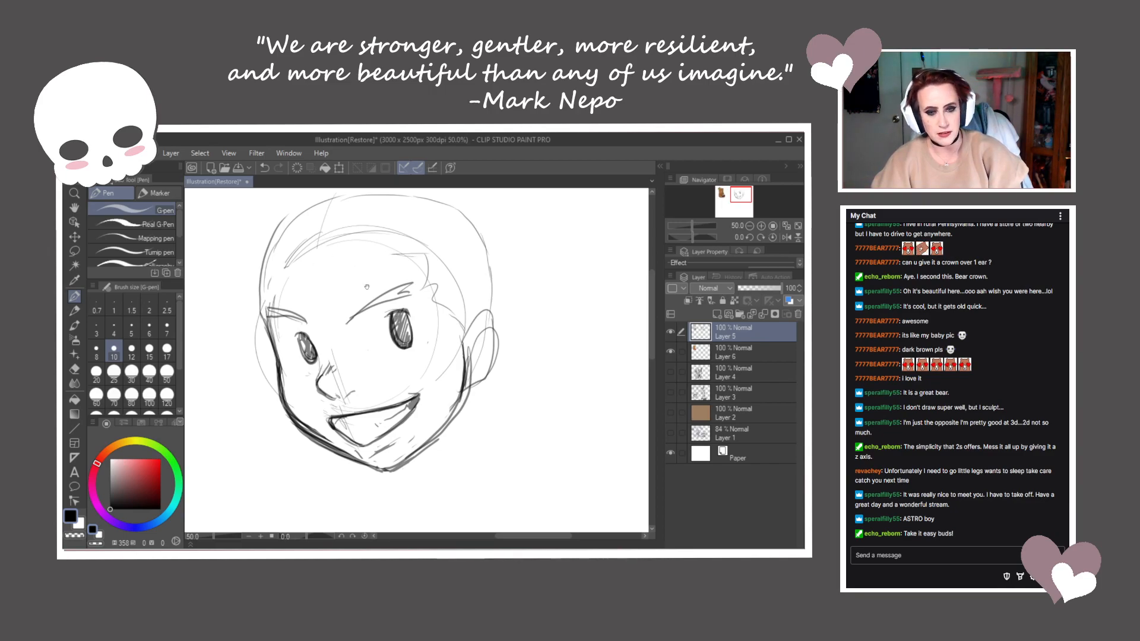
drag(367, 281, 374, 310)
mouse_move(315, 277)
mouse_down()
mouse_move(403, 265)
mouse_move(447, 288)
mouse_move(438, 312)
mouse_move(457, 340)
mouse_up()
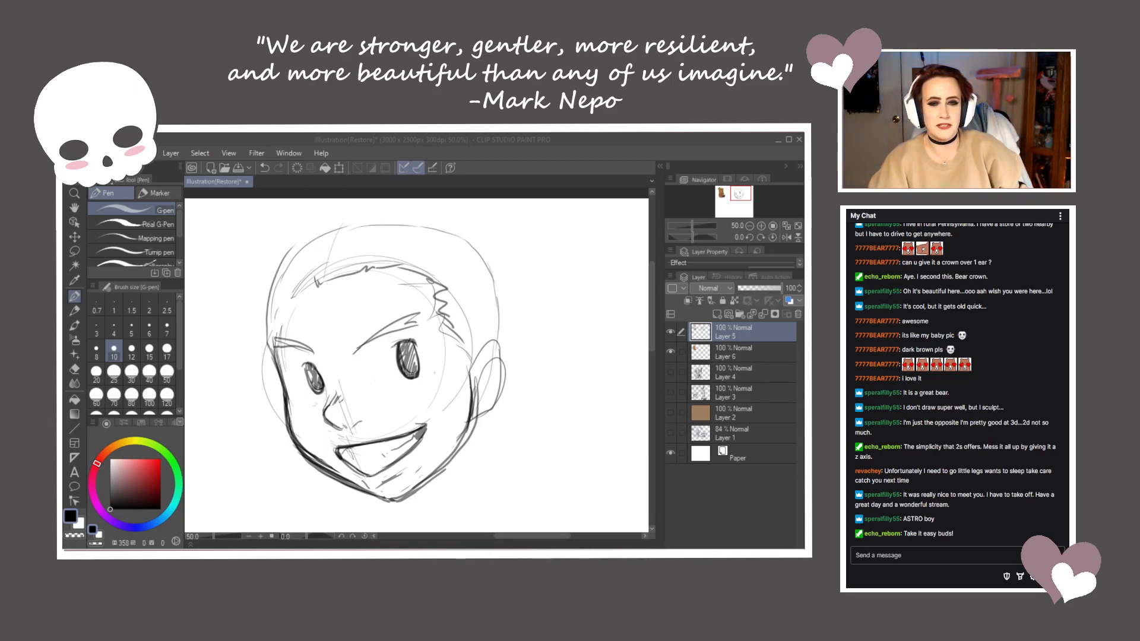
drag(344, 305, 340, 333)
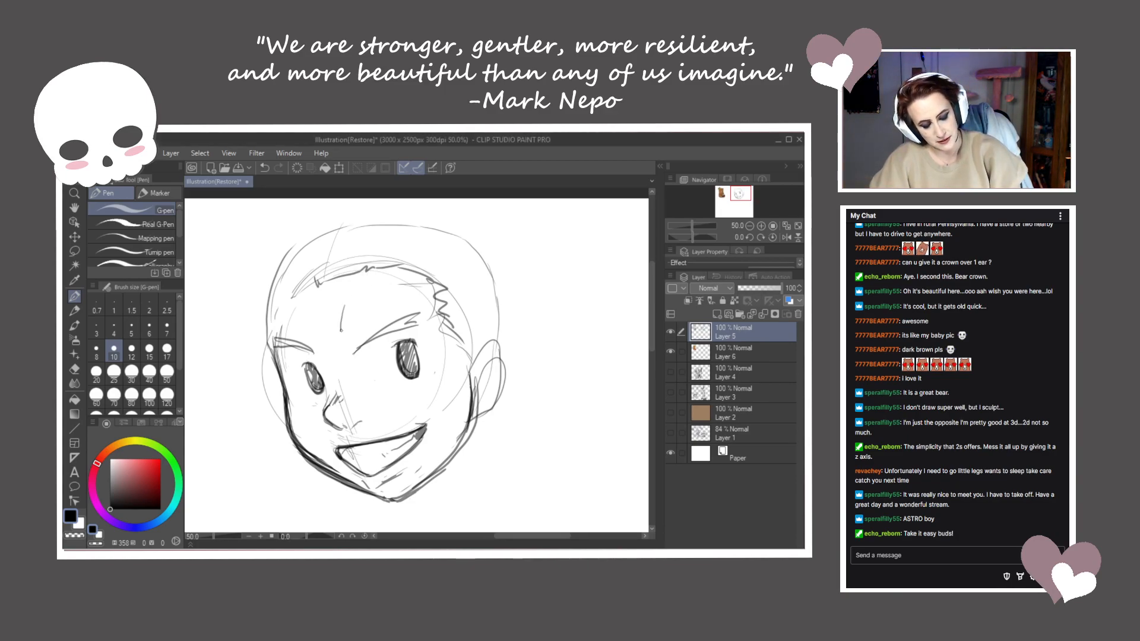
Redraw the near side of the jaw down to the chin and thicken the far cheek outline
key(ctrl+minus)
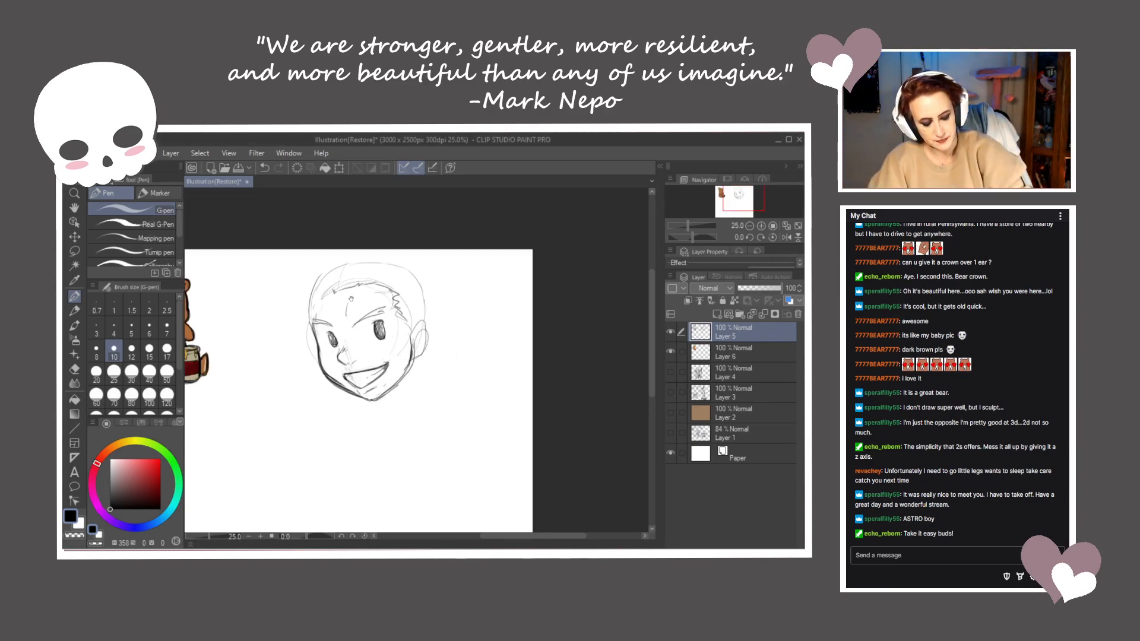
key(ctrl+minus)
mouse_move(320, 313)
mouse_down()
mouse_move(368, 351)
mouse_move(387, 343)
mouse_up()
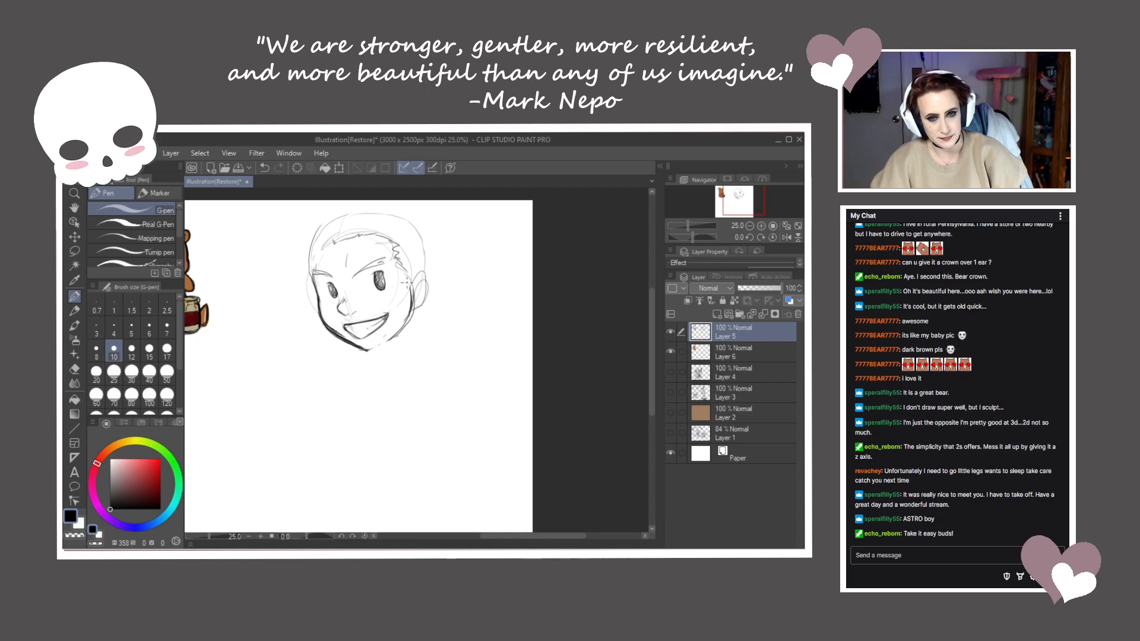
mouse_move(411, 286)
mouse_down()
mouse_move(413, 320)
mouse_move(371, 353)
mouse_up()
drag(314, 291, 331, 332)
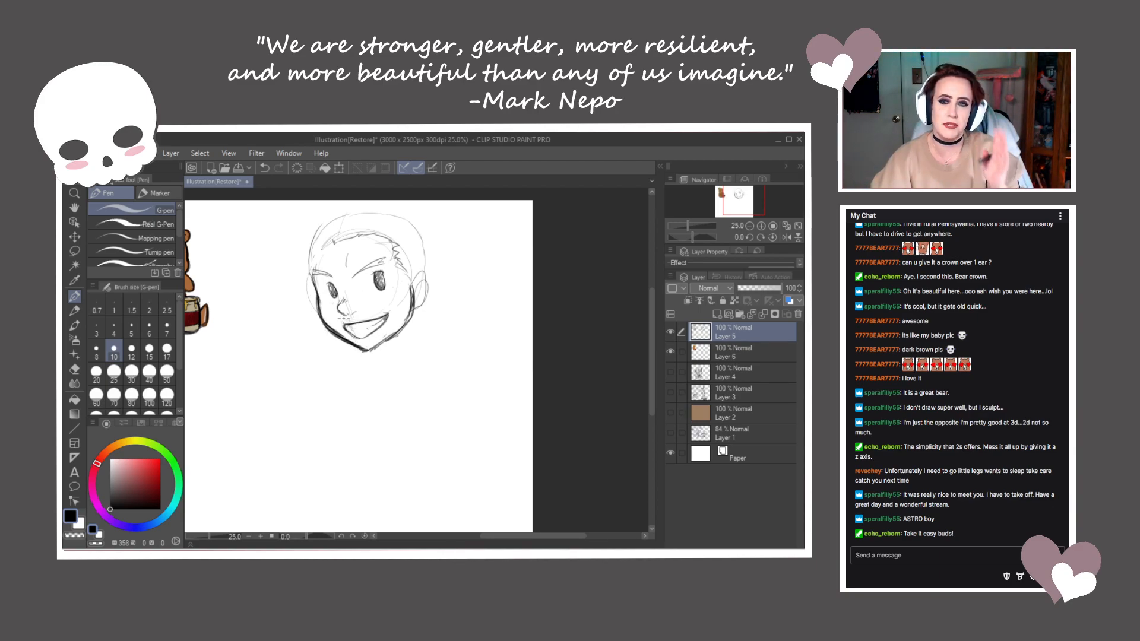
Lasso the whole head, move it a little lower on the canvas to leave room for hair, and clear the selection
click(74, 251)
mouse_move(309, 383)
mouse_down()
mouse_move(356, 197)
mouse_move(434, 352)
mouse_up()
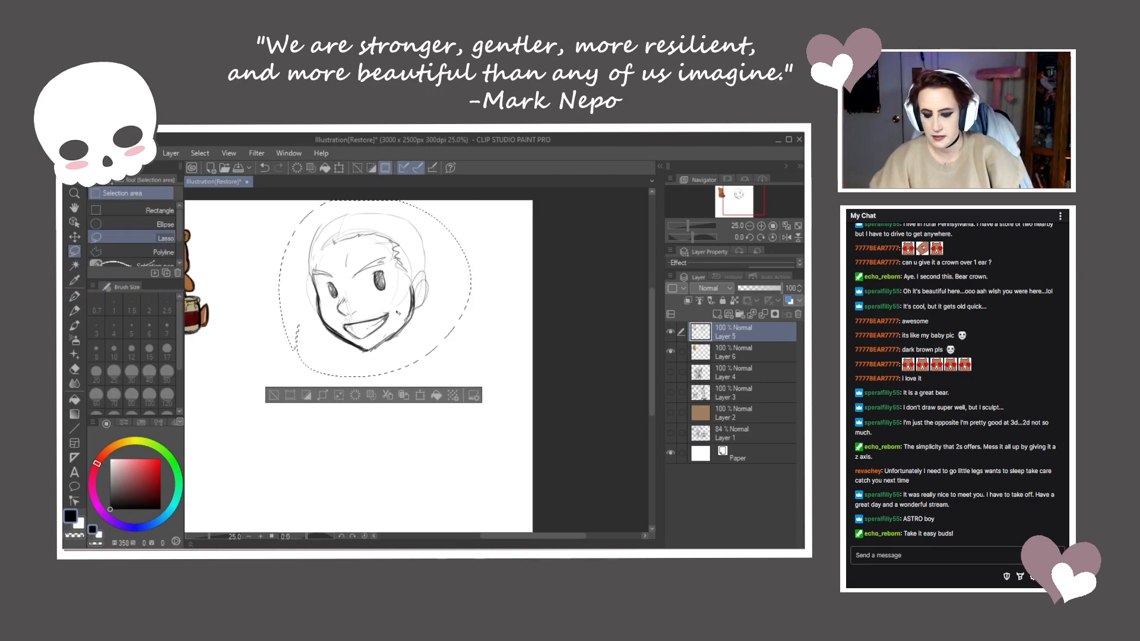
key(ctrl+t)
drag(399, 314, 390, 343)
click(342, 437)
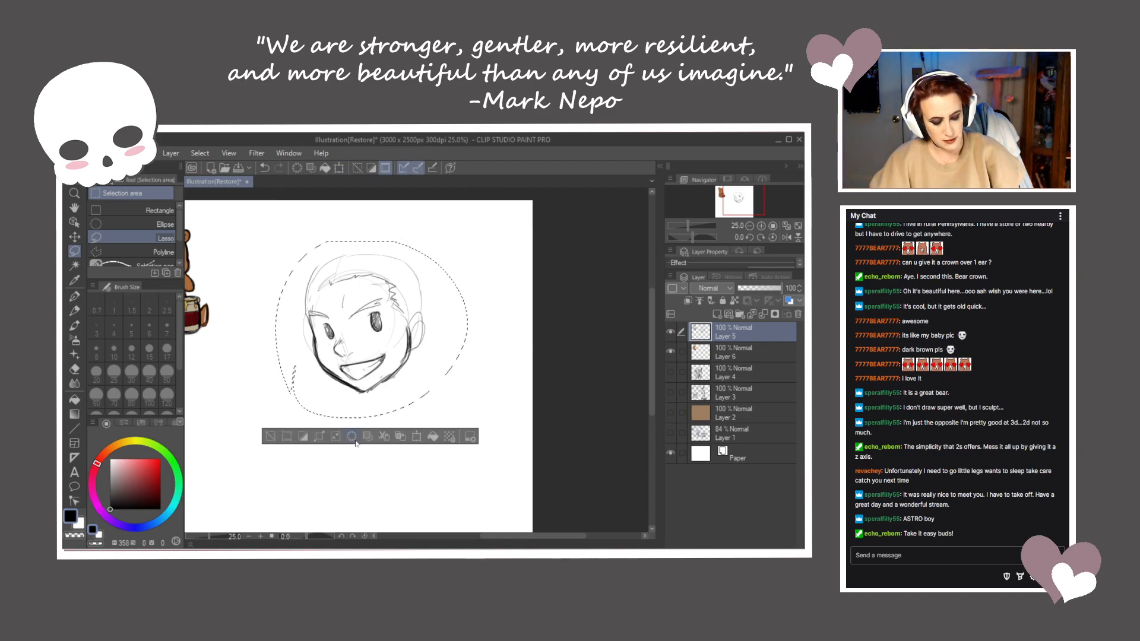
click(285, 433)
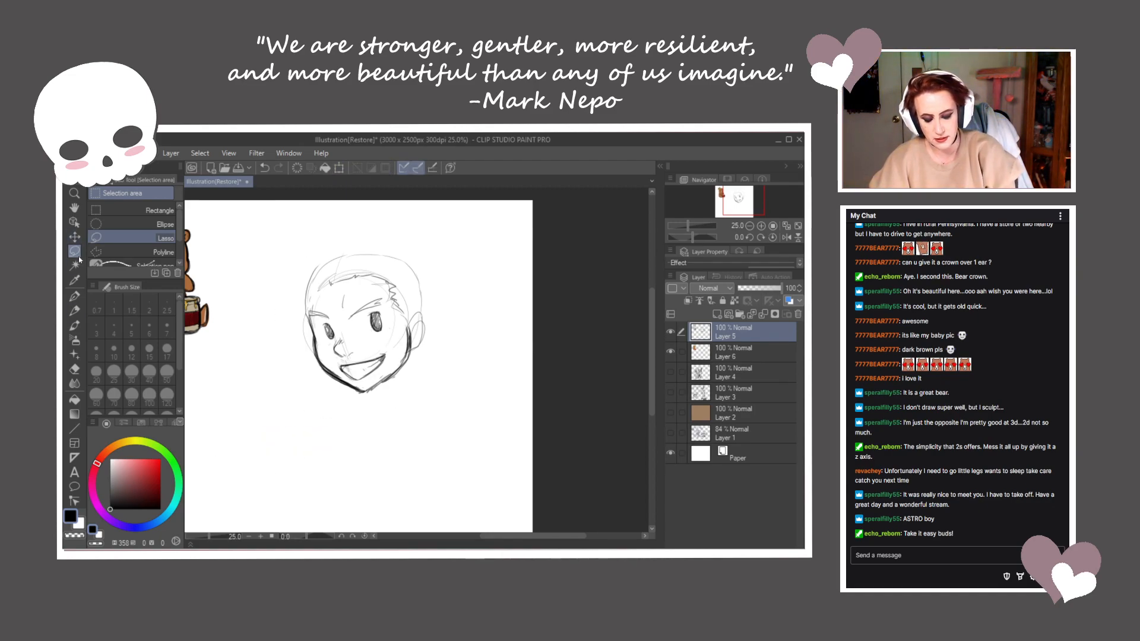
Sketch tall swept-up spiky hair above the forehead, with strands running over the crown and down behind the ear
click(75, 295)
drag(326, 283, 306, 255)
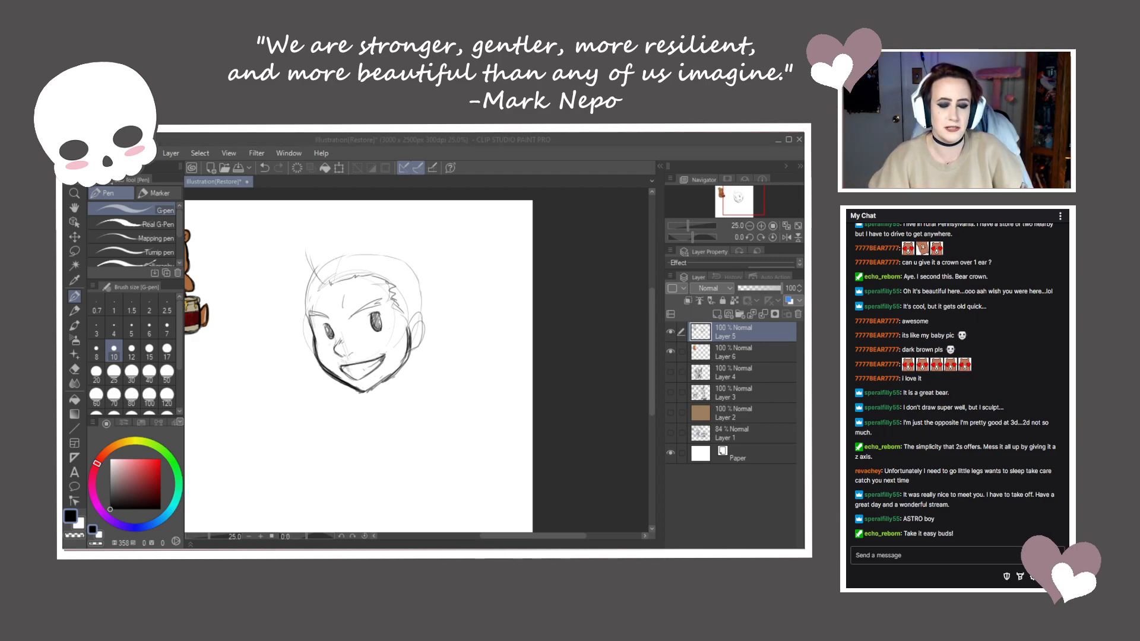
mouse_move(331, 291)
mouse_down()
mouse_move(313, 270)
mouse_move(324, 231)
mouse_move(340, 232)
mouse_move(347, 279)
mouse_move(378, 229)
mouse_move(429, 284)
mouse_move(441, 330)
mouse_move(426, 340)
mouse_up()
mouse_move(408, 265)
mouse_down()
mouse_move(369, 257)
mouse_move(360, 215)
mouse_move(371, 254)
mouse_move(359, 272)
mouse_move(305, 280)
mouse_move(293, 298)
mouse_move(314, 290)
mouse_move(301, 309)
mouse_move(309, 355)
mouse_up()
mouse_move(418, 310)
mouse_down()
mouse_move(416, 346)
mouse_move(415, 336)
mouse_up()
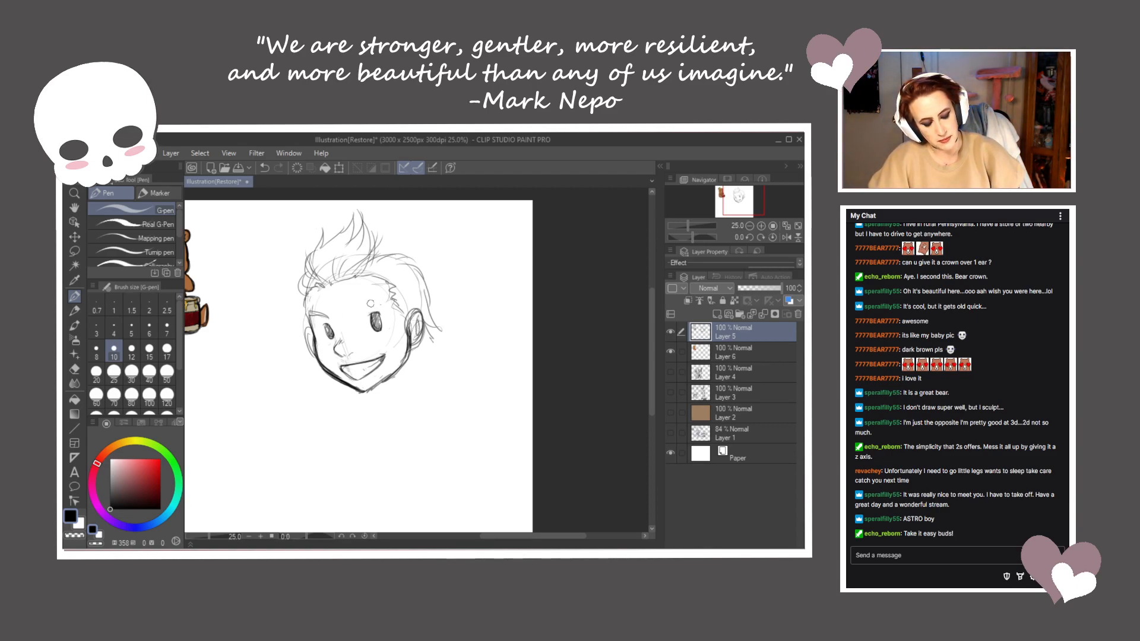
Redraw both eyebrows as sharply slanted strokes and add more strands along the back of the hair
drag(349, 319, 378, 289)
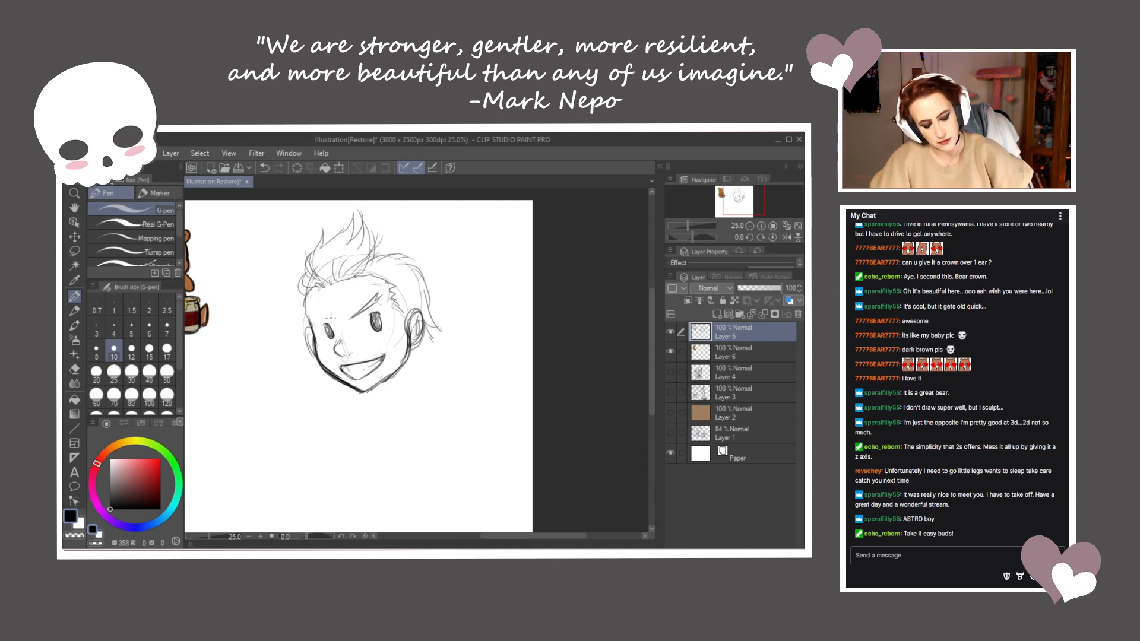
mouse_move(333, 319)
mouse_down()
mouse_move(310, 305)
mouse_move(333, 319)
mouse_move(305, 315)
mouse_move(312, 330)
mouse_up()
mouse_move(374, 257)
mouse_down()
mouse_move(410, 248)
mouse_move(443, 336)
mouse_move(430, 342)
mouse_up()
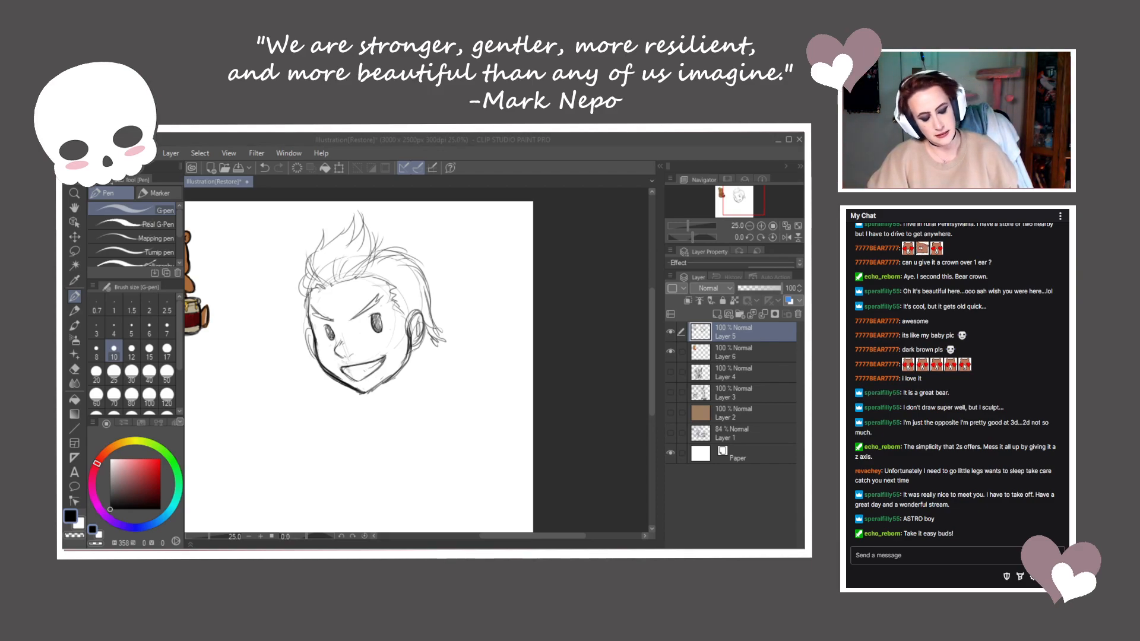
Refine the face outline from the ear around the chin to the far temple, and strengthen the lower edge of the grin
click(408, 333)
mouse_move(409, 334)
mouse_down()
mouse_move(413, 359)
mouse_move(372, 394)
mouse_up()
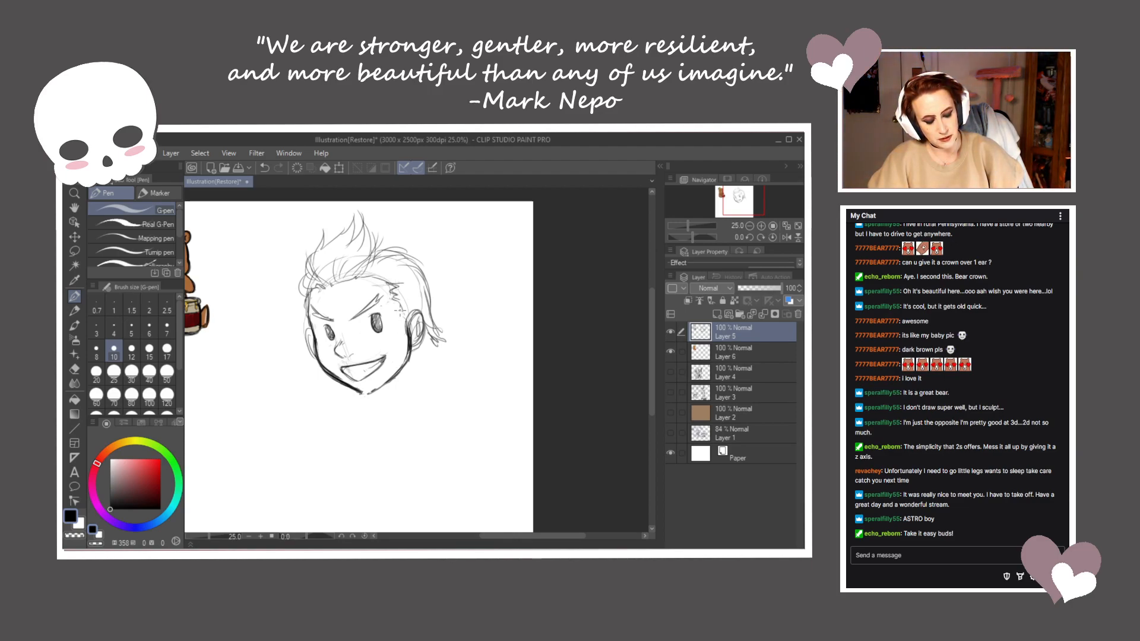
mouse_move(407, 331)
mouse_down()
mouse_move(424, 314)
mouse_move(382, 323)
mouse_move(347, 360)
mouse_move(305, 338)
mouse_move(315, 357)
mouse_up()
drag(309, 291, 314, 331)
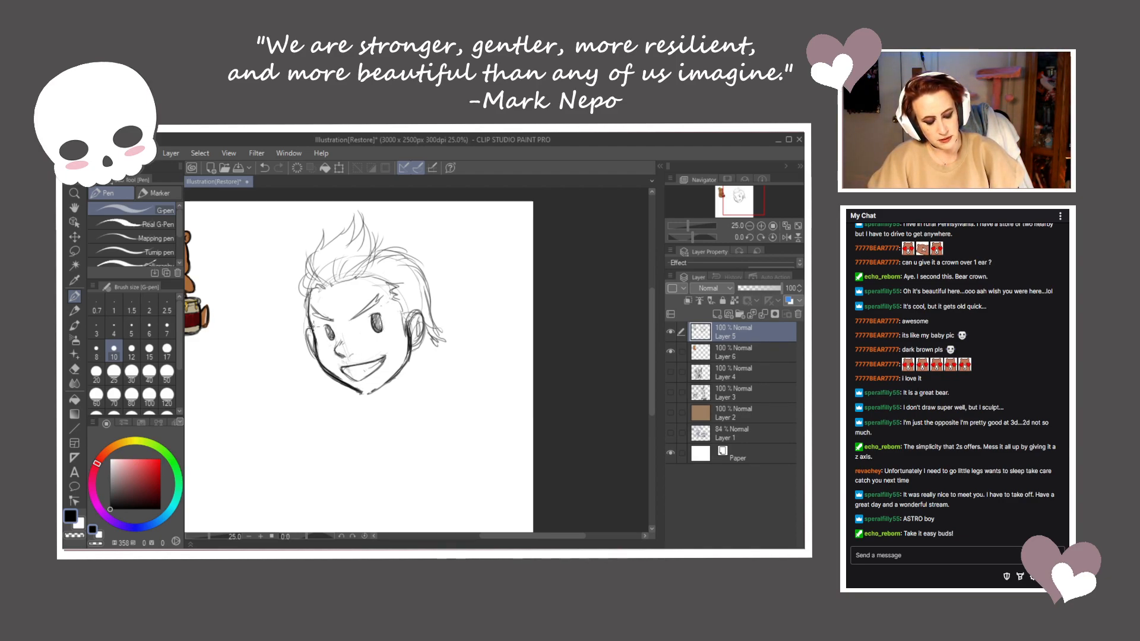
mouse_move(337, 377)
mouse_down()
mouse_move(378, 361)
mouse_move(344, 378)
mouse_move(372, 373)
mouse_up()
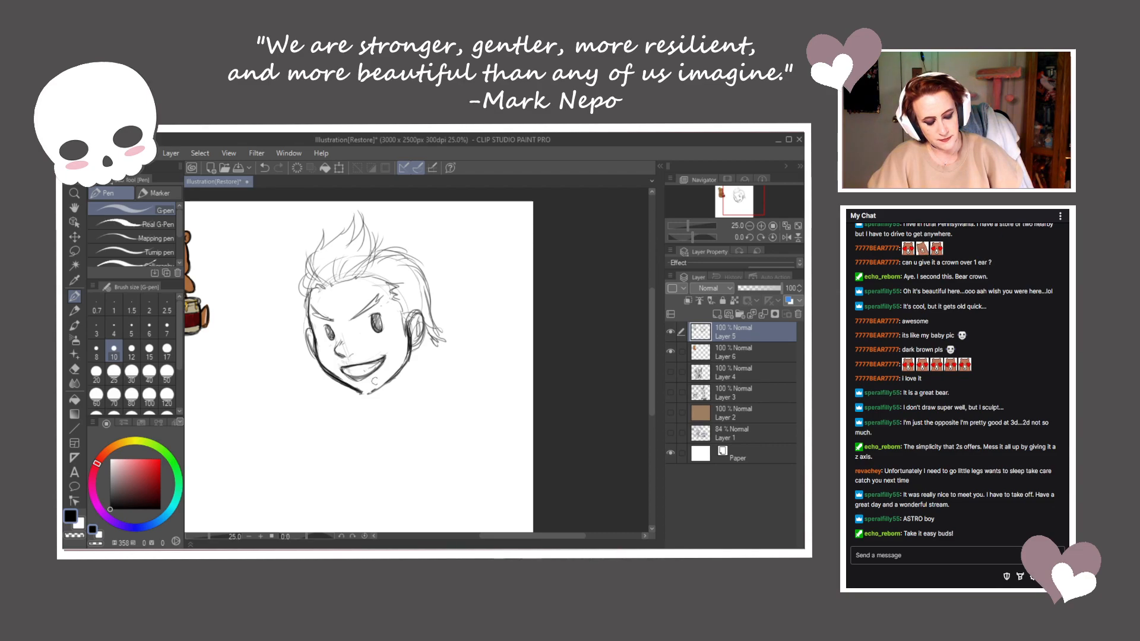
mouse_move(359, 392)
mouse_down()
mouse_move(383, 385)
mouse_move(372, 384)
mouse_up()
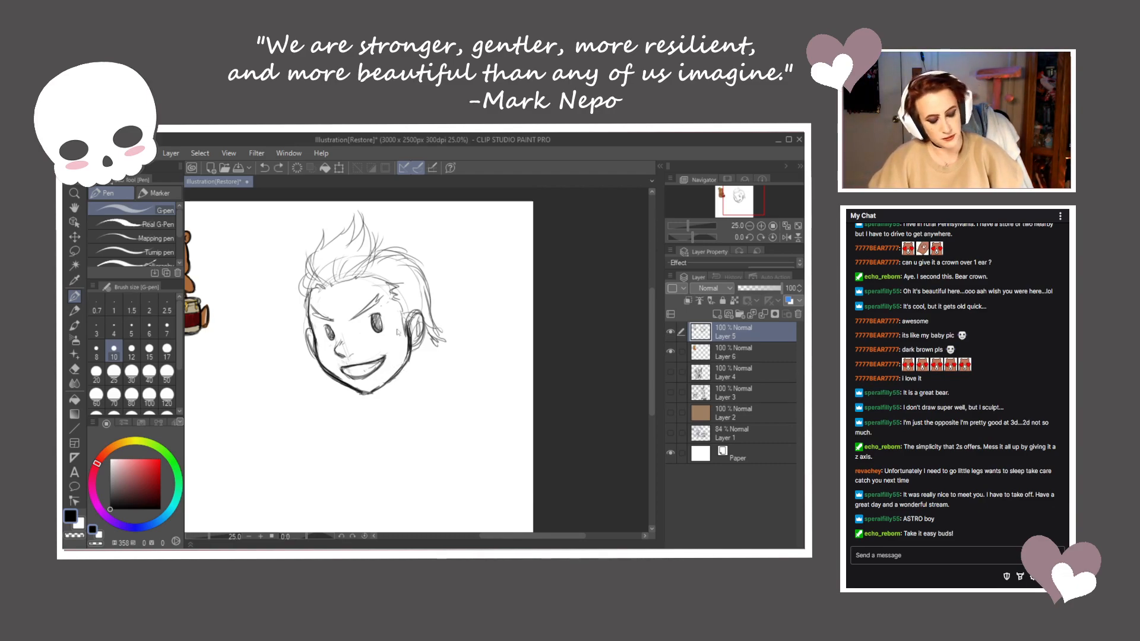
Sketch the neck sloping into both shoulders, with light collarbone lines and a neck muscle line
mouse_move(417, 354)
mouse_down()
mouse_move(423, 382)
mouse_move(455, 396)
mouse_up()
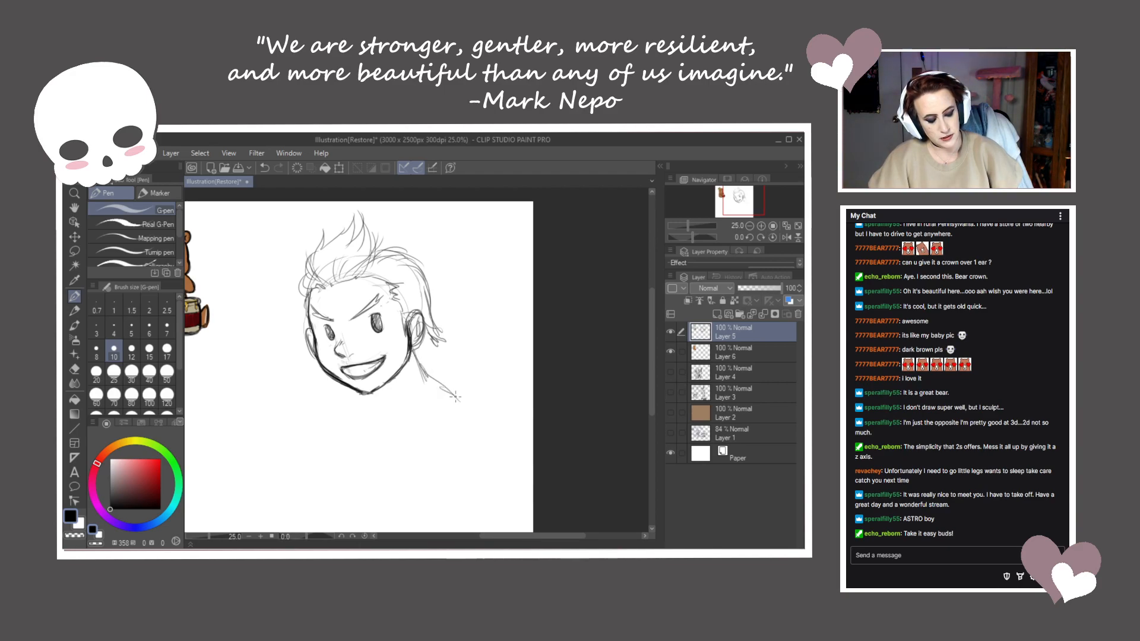
drag(347, 392, 354, 387)
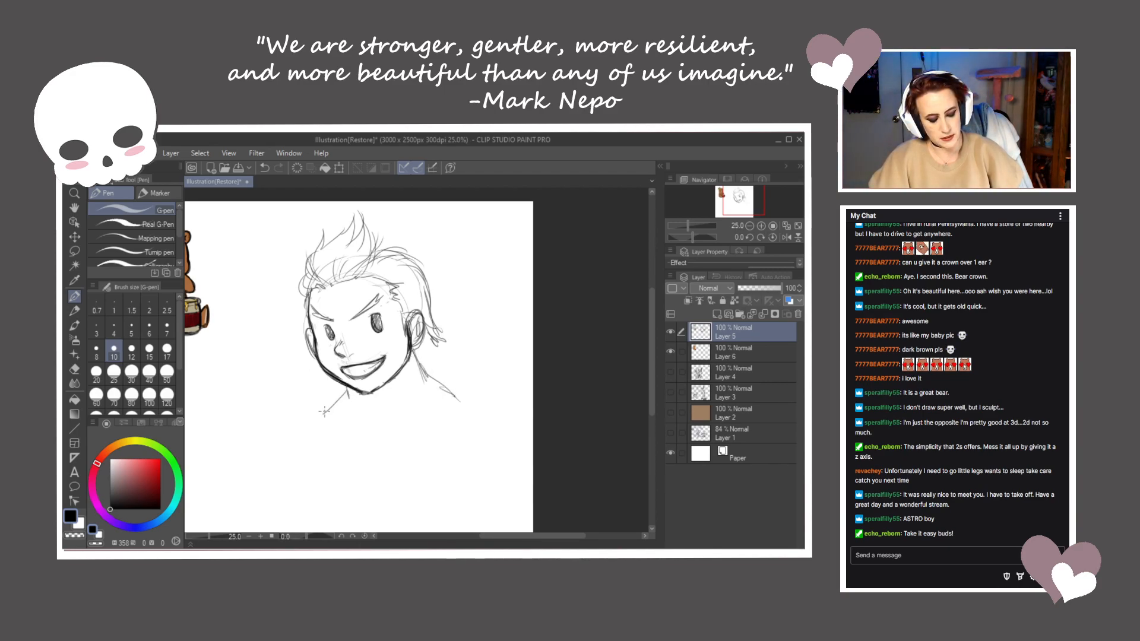
drag(451, 425, 358, 427)
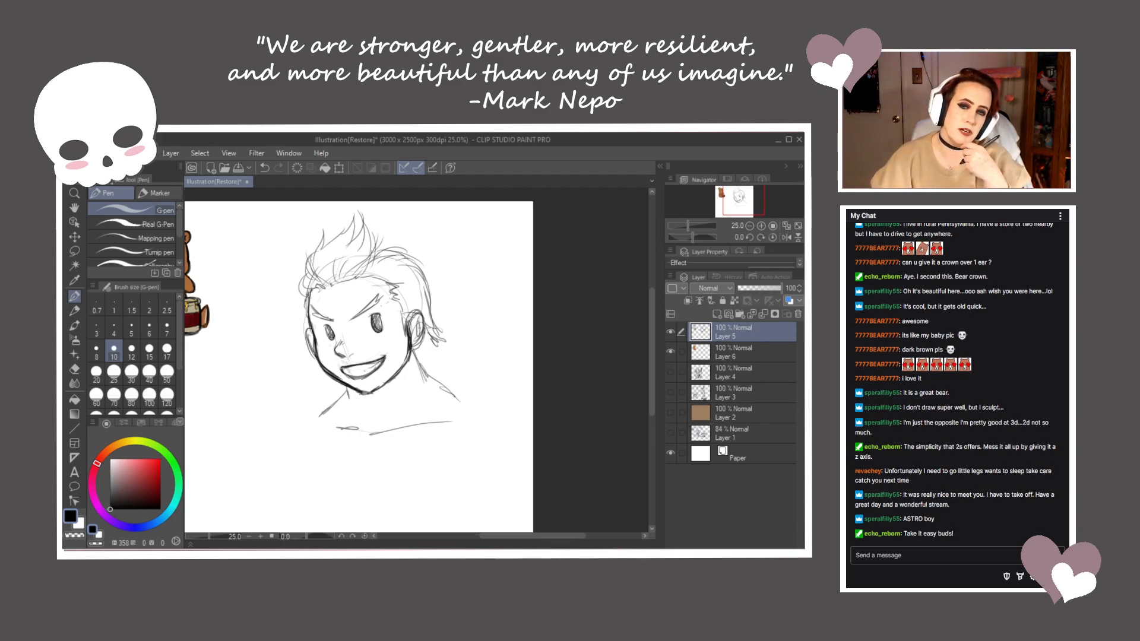
mouse_move(410, 349)
mouse_down()
mouse_move(425, 378)
mouse_move(471, 415)
mouse_up()
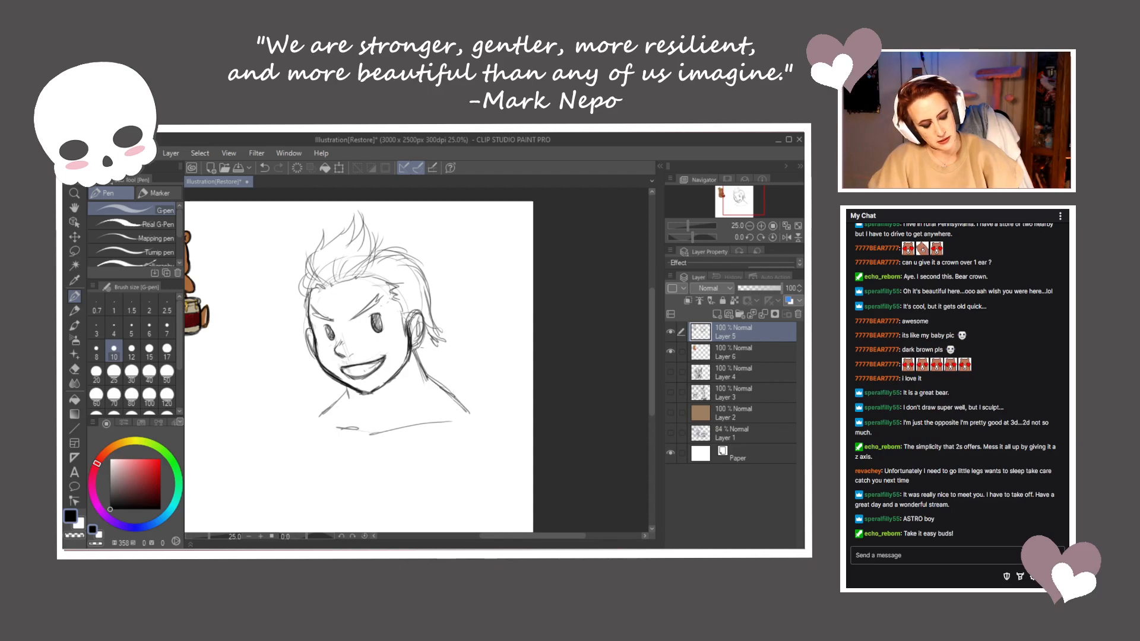
drag(410, 394, 391, 426)
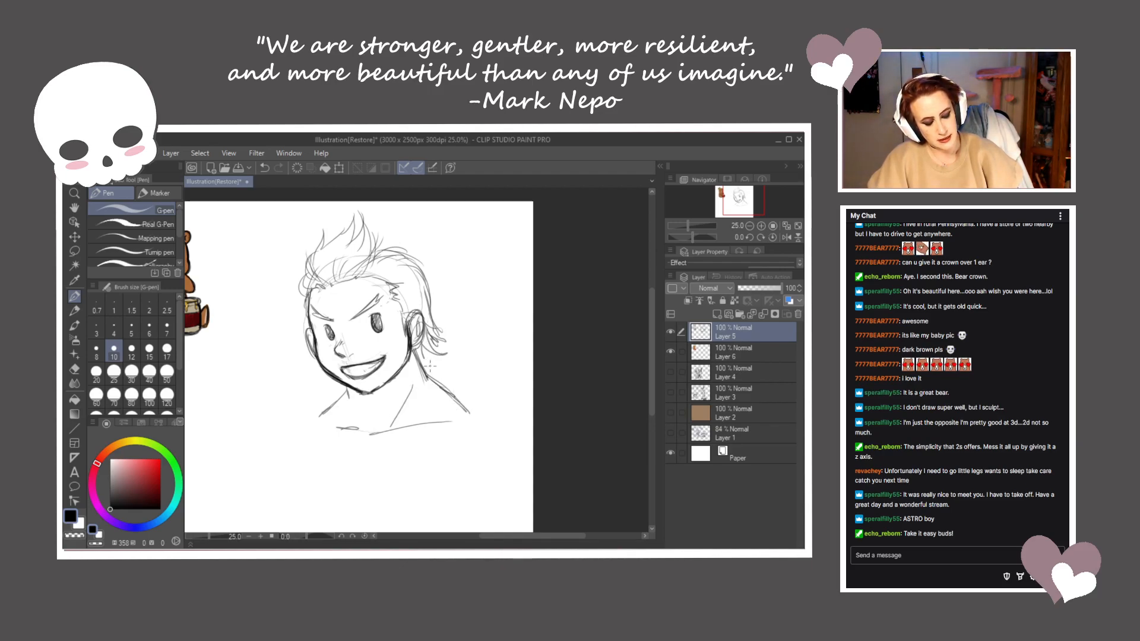
Rework the hair with bolder strokes at brush size 30, covering the tall spikes, the crown, the back and a lock beside the far cheek
mouse_move(436, 323)
mouse_down()
mouse_move(412, 254)
mouse_move(377, 253)
mouse_up()
key(bracketright)
key(bracketright)
key(bracketright)
key(bracketright)
key(bracketright)
key(bracketright)
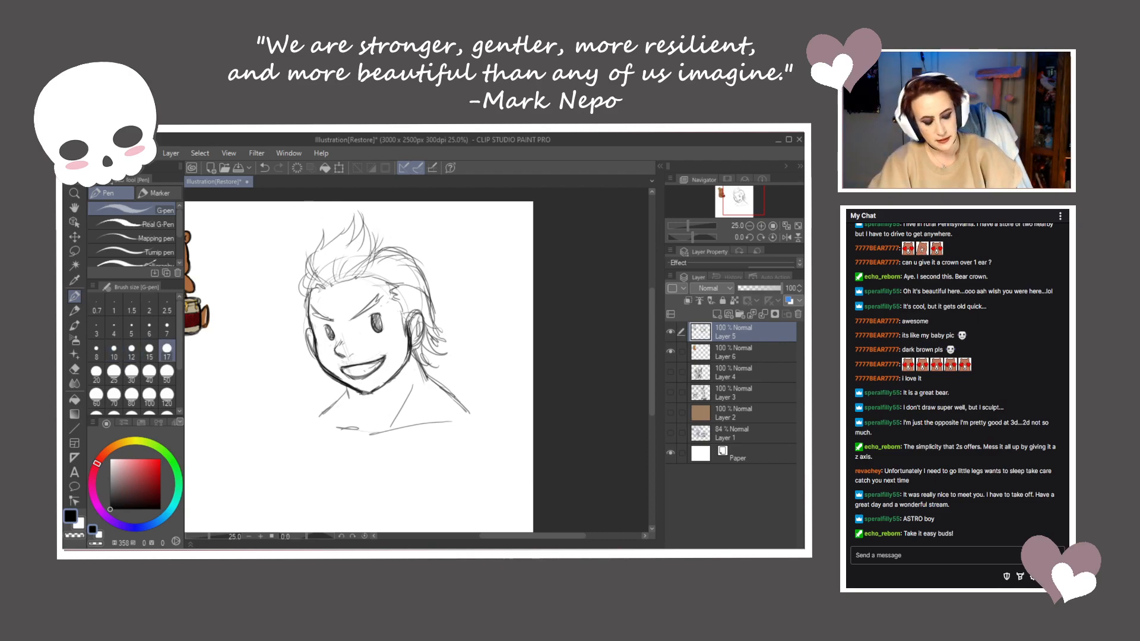
mouse_move(308, 254)
mouse_down()
mouse_move(322, 285)
mouse_move(344, 209)
mouse_up()
drag(344, 209, 339, 238)
mouse_move(331, 287)
mouse_down()
mouse_move(342, 264)
mouse_move(372, 265)
mouse_up()
mouse_move(363, 270)
mouse_down()
mouse_move(357, 212)
mouse_move(369, 249)
mouse_up()
mouse_move(361, 211)
mouse_down()
mouse_move(349, 253)
mouse_move(368, 272)
mouse_move(397, 250)
mouse_move(432, 315)
mouse_up()
mouse_move(309, 270)
mouse_down()
mouse_move(299, 362)
mouse_move(329, 384)
mouse_up()
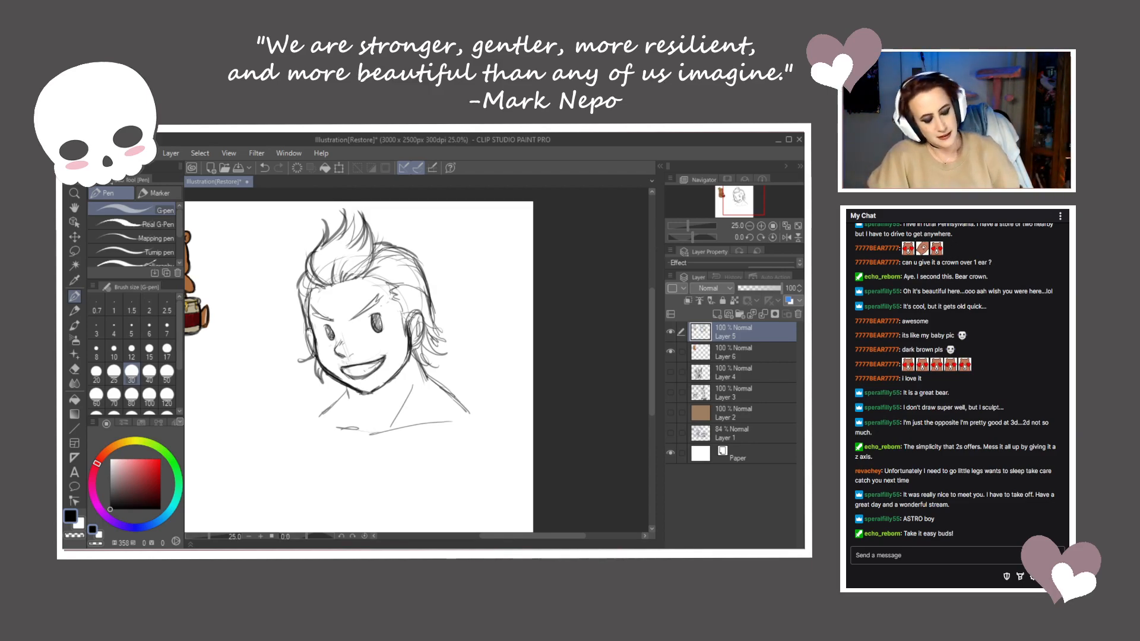
Strengthen the neck lines, extend both shoulders outward, and darken the collarbones and throat lines
drag(343, 384, 351, 404)
drag(413, 347, 427, 389)
mouse_move(416, 355)
mouse_down()
mouse_move(429, 385)
mouse_move(409, 385)
mouse_move(387, 435)
mouse_move(376, 425)
mouse_up()
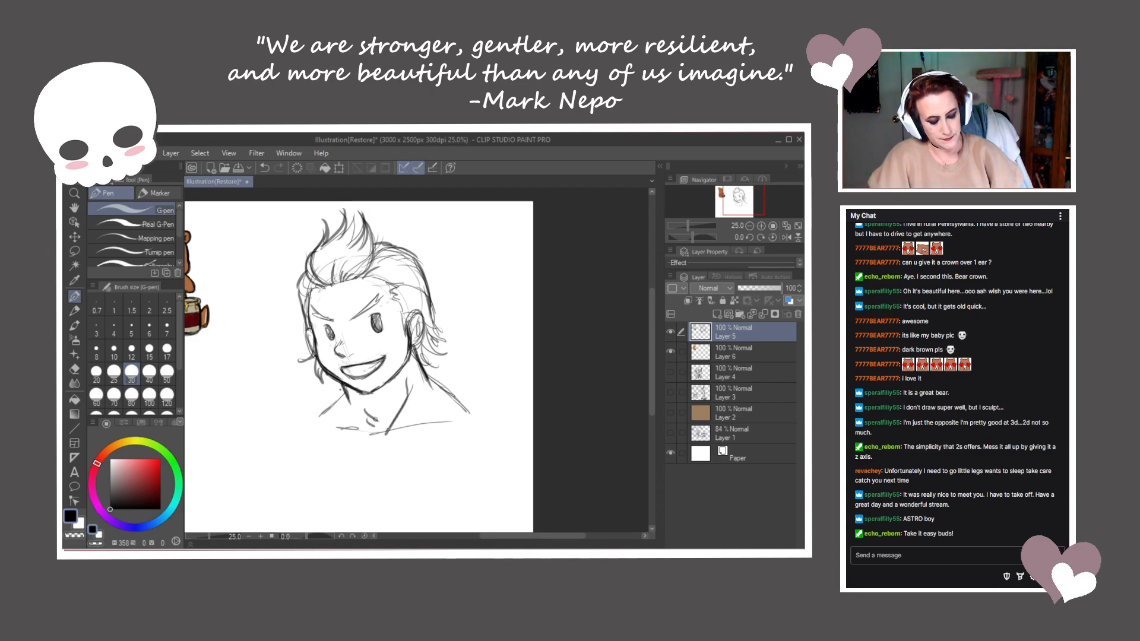
drag(347, 390, 331, 410)
drag(336, 403, 291, 427)
drag(466, 412, 499, 424)
mouse_move(431, 414)
mouse_down()
mouse_move(430, 380)
mouse_move(335, 411)
mouse_move(356, 431)
mouse_up()
mouse_move(426, 286)
mouse_down()
mouse_move(401, 290)
mouse_move(422, 293)
mouse_up()
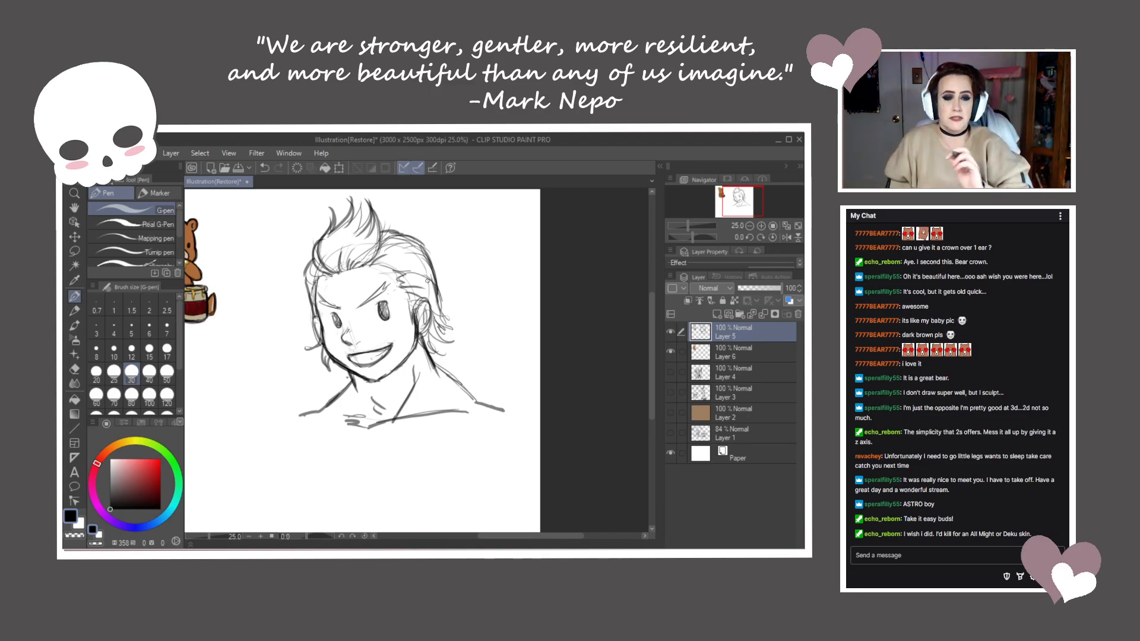
Darken the hair along the back of the head and add bold pointed locks at the nape
drag(415, 241, 437, 293)
drag(428, 260, 444, 322)
drag(436, 293, 459, 333)
drag(435, 315, 455, 339)
drag(437, 324, 450, 350)
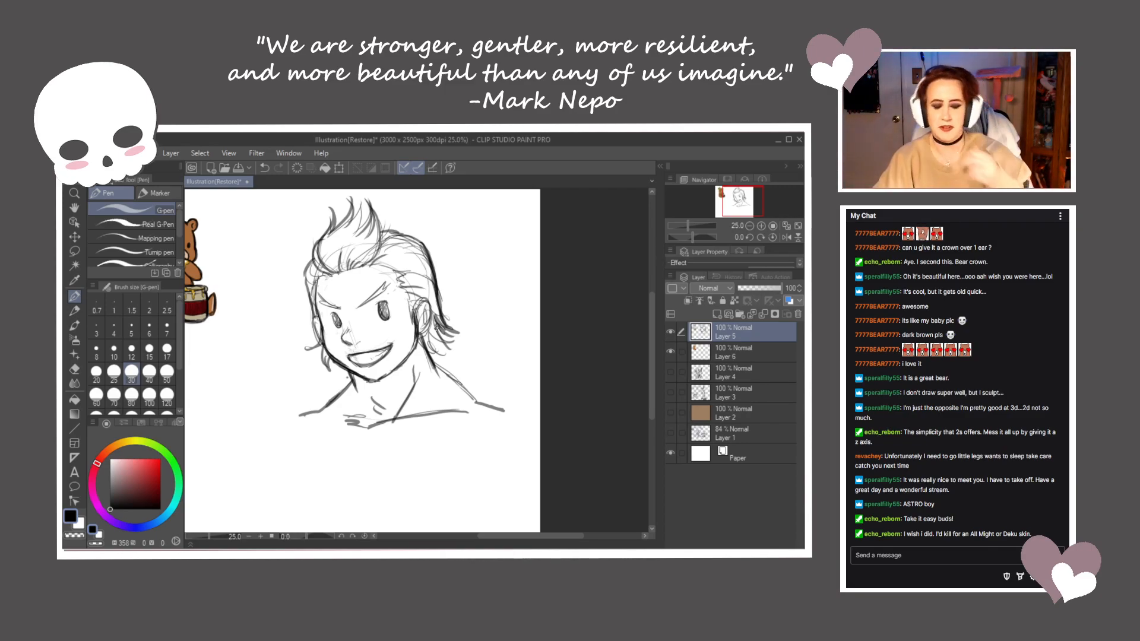
mouse_move(437, 322)
mouse_down()
mouse_move(456, 349)
mouse_move(444, 357)
mouse_up()
drag(423, 338, 442, 352)
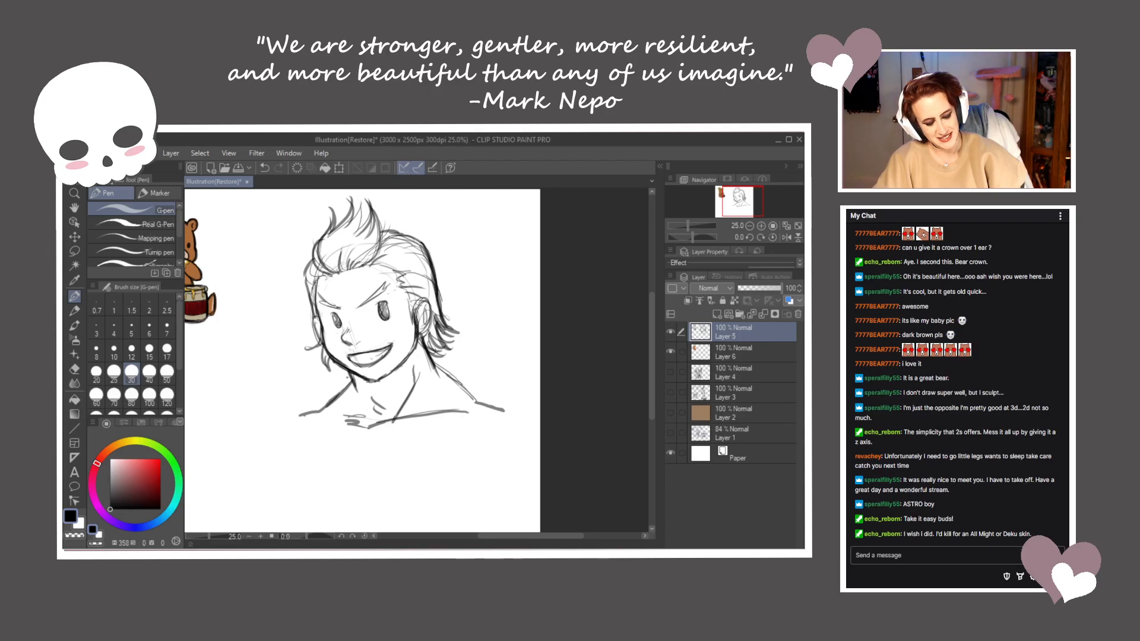
Strengthen the jaw near the far cheek, the nose and the upper line of the grin
drag(337, 358, 329, 377)
drag(329, 367, 347, 375)
mouse_move(343, 335)
mouse_down()
mouse_move(367, 369)
mouse_move(395, 341)
mouse_up()
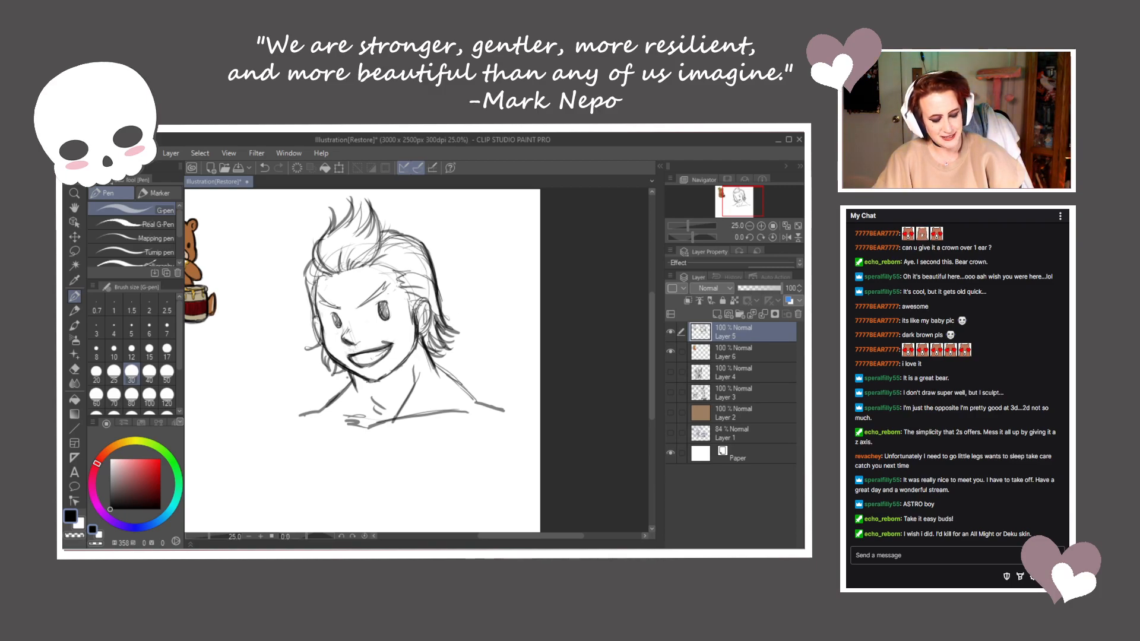
Rework the neck and shoulders with bolder outlines, replacing the old throat and collarbone marks with lighter, simpler lines
mouse_move(372, 381)
mouse_down()
mouse_move(418, 343)
mouse_move(420, 324)
mouse_move(404, 408)
mouse_move(353, 418)
mouse_move(392, 410)
mouse_up()
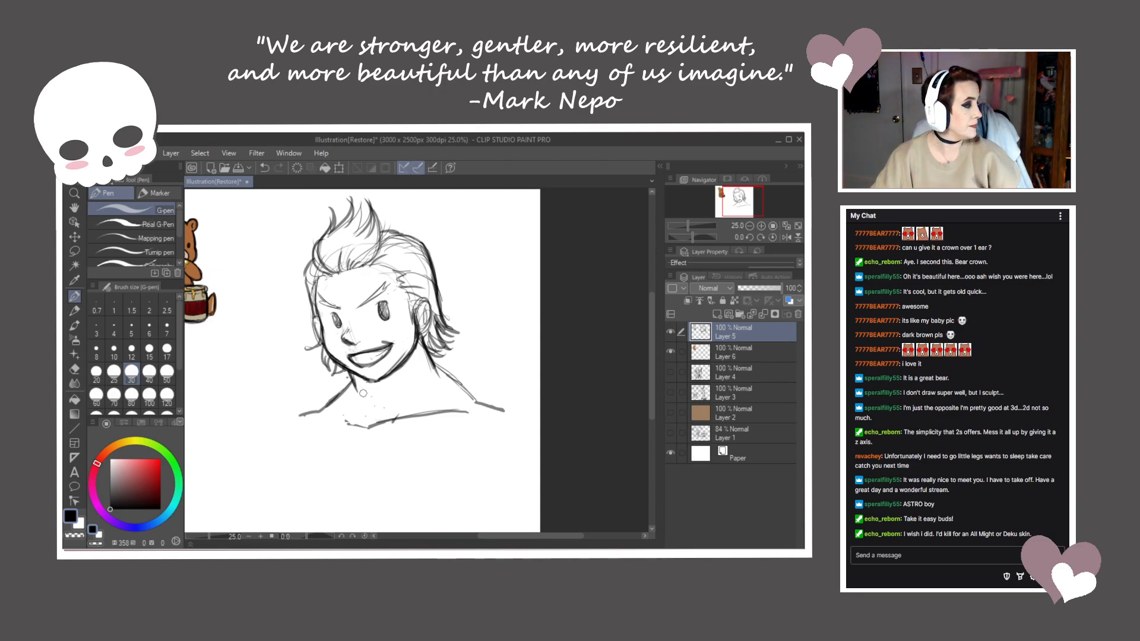
drag(376, 392, 385, 411)
drag(418, 373, 397, 419)
mouse_move(352, 379)
mouse_down()
mouse_move(358, 394)
mouse_move(299, 418)
mouse_up()
mouse_move(435, 364)
mouse_down()
mouse_move(479, 407)
mouse_move(505, 410)
mouse_up()
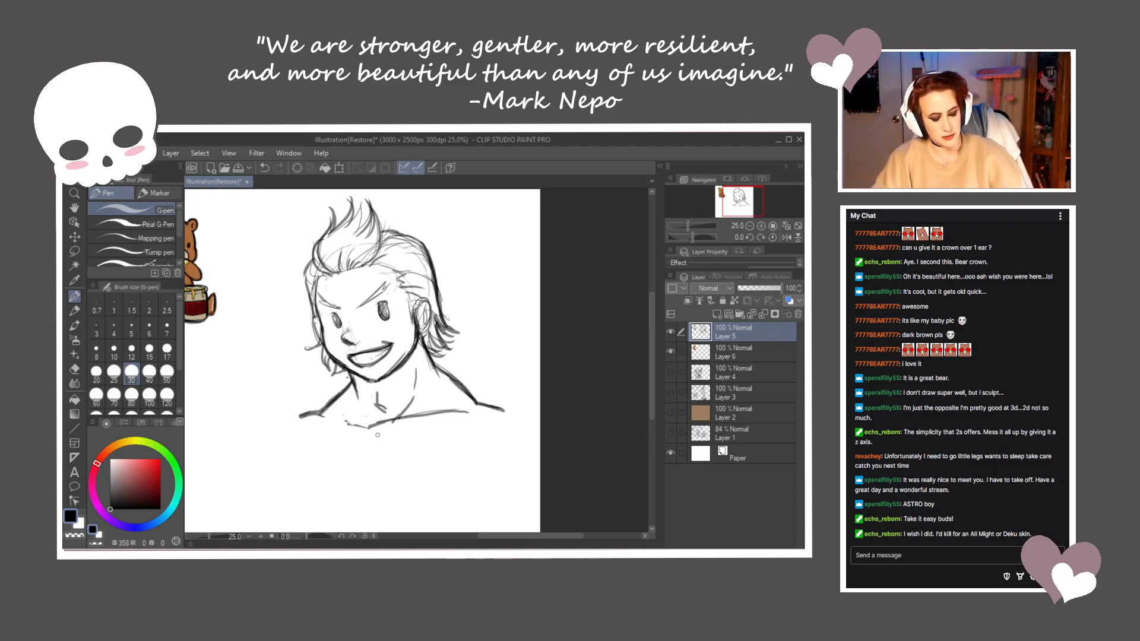
mouse_move(394, 420)
mouse_down()
mouse_move(349, 440)
mouse_move(379, 426)
mouse_move(352, 424)
mouse_move(387, 391)
mouse_move(348, 423)
mouse_up()
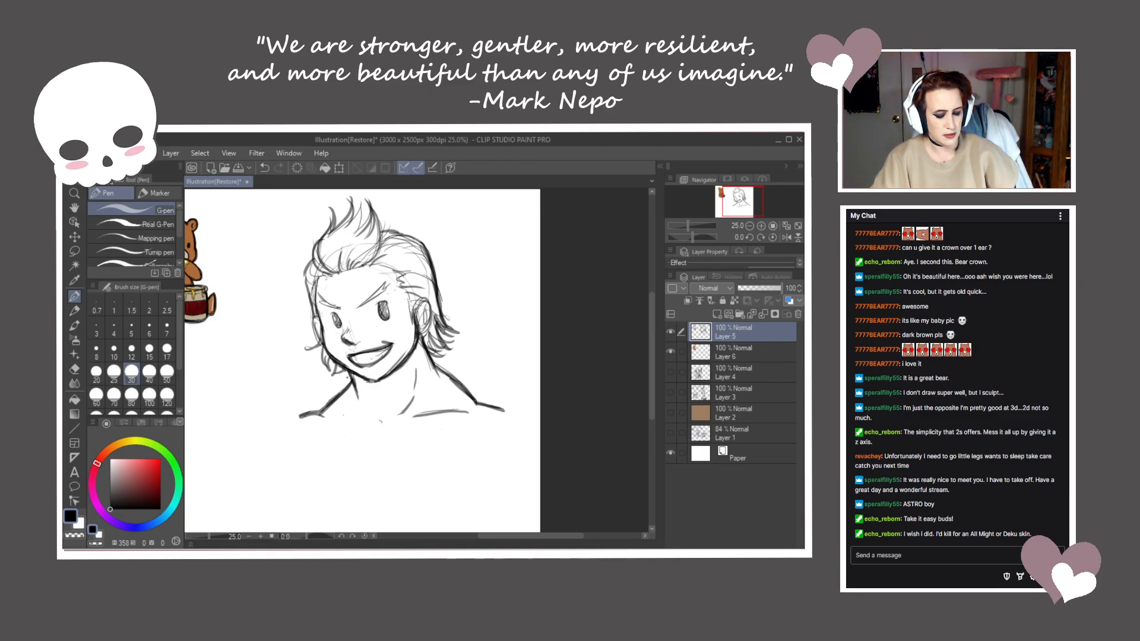
mouse_move(463, 414)
mouse_down()
mouse_move(377, 433)
mouse_move(352, 426)
mouse_up()
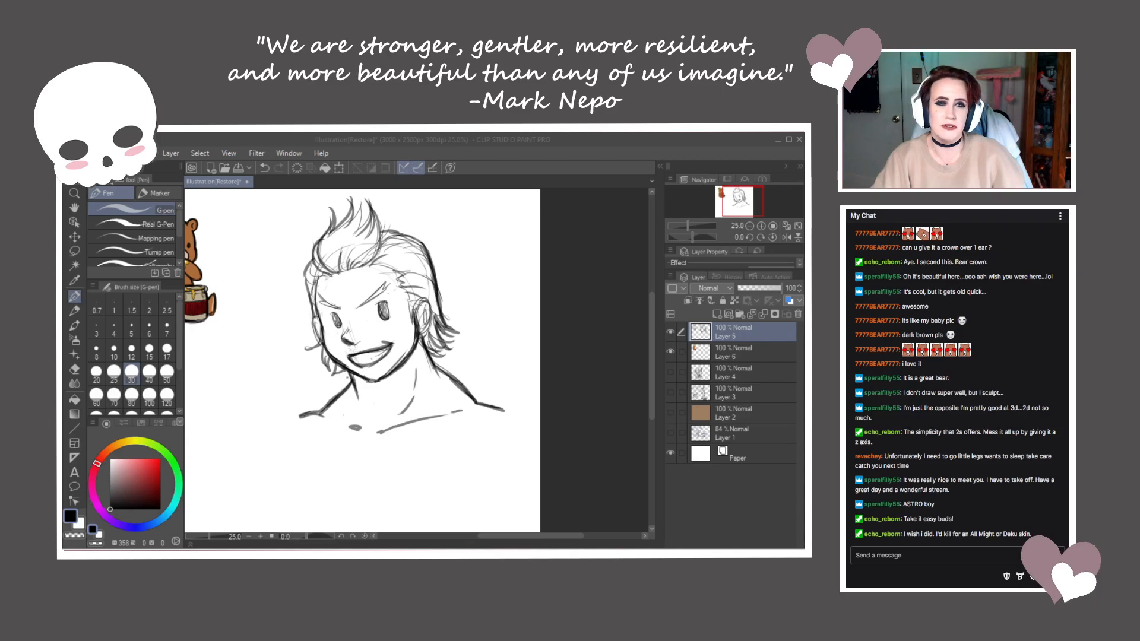
Sketch an open jacket collar with a raised hood behind the neck, meeting in a V at the chest
mouse_move(386, 424)
mouse_down()
mouse_move(393, 394)
mouse_move(390, 431)
mouse_up()
drag(379, 423, 400, 372)
mouse_move(400, 375)
mouse_down()
mouse_move(463, 339)
mouse_move(386, 430)
mouse_move(481, 362)
mouse_up()
mouse_move(389, 427)
mouse_down()
mouse_move(458, 388)
mouse_move(489, 392)
mouse_up()
drag(484, 384, 485, 393)
mouse_move(452, 332)
mouse_down()
mouse_move(480, 341)
mouse_move(487, 394)
mouse_up()
mouse_move(384, 402)
mouse_down()
mouse_move(372, 435)
mouse_move(342, 369)
mouse_move(350, 426)
mouse_move(308, 397)
mouse_move(328, 421)
mouse_up()
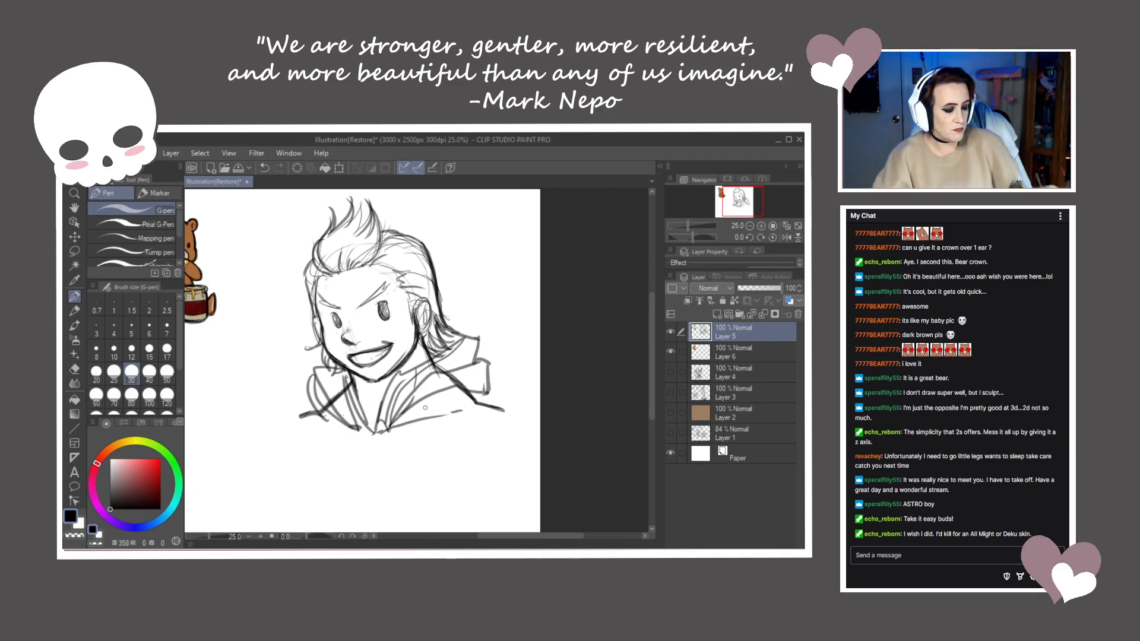
Darken both slanted eyebrows and touch up the jaw line
drag(358, 306, 387, 283)
drag(318, 291, 335, 308)
drag(412, 354, 414, 355)
Try heavier strokes along the back of the hair, and undo them
mouse_move(431, 270)
mouse_down()
mouse_move(450, 324)
mouse_move(443, 300)
mouse_up()
drag(425, 245, 446, 309)
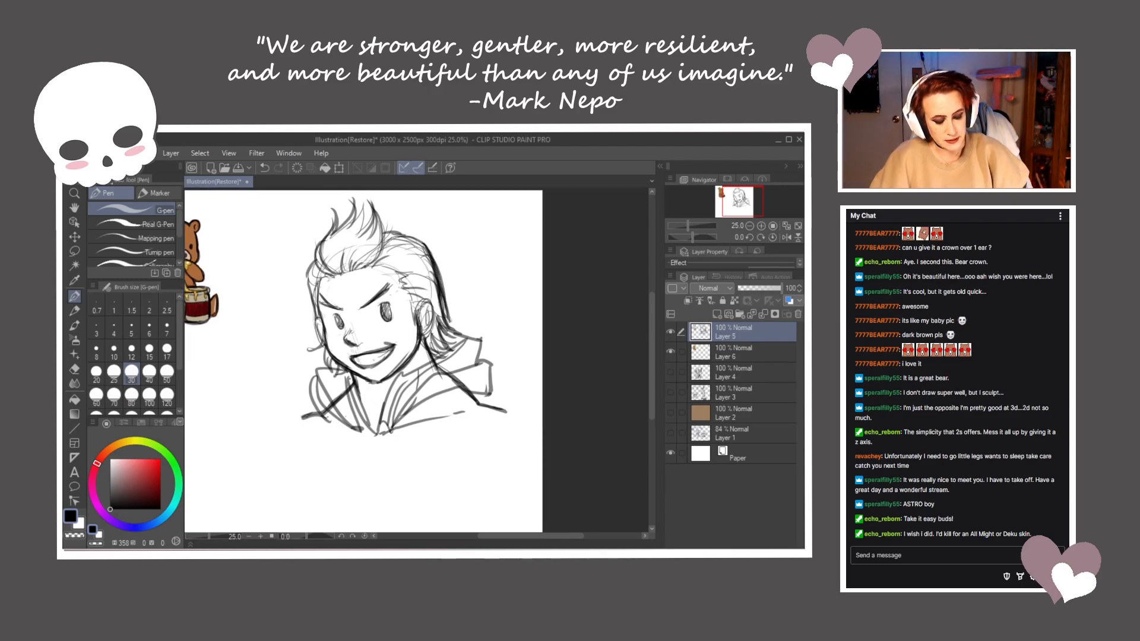
key(ctrl+z)
key(ctrl+z)
key(ctrl+z)
key(ctrl+z)
key(ctrl+z)
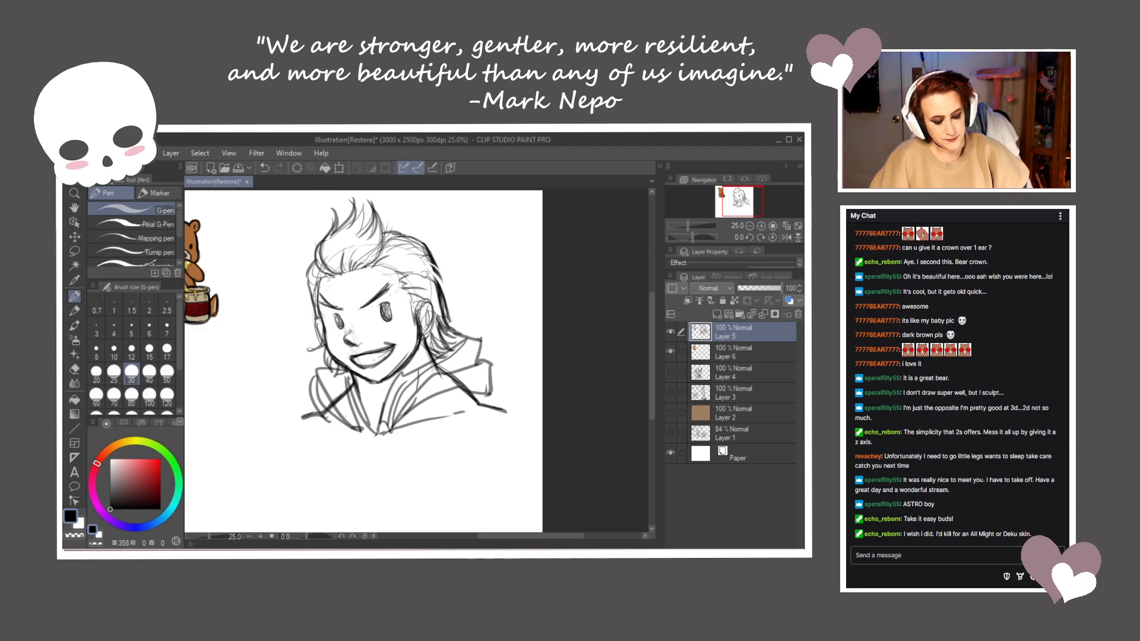
Strengthen the back hair, the far side of the face and the ear, and clear the shoulder lines inside the hood
drag(430, 274, 449, 321)
drag(427, 258, 442, 291)
mouse_move(316, 261)
mouse_down()
mouse_move(304, 302)
mouse_move(320, 340)
mouse_up()
drag(417, 308, 426, 331)
drag(462, 383, 468, 372)
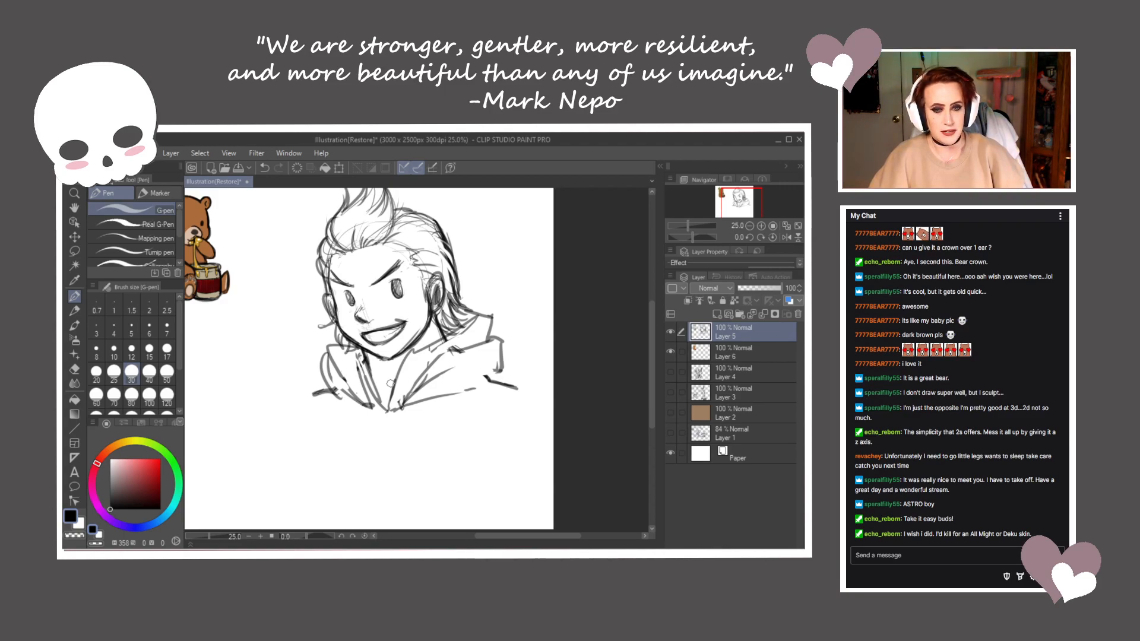
Thicken the collar's V opening and add fold lines and lower edges to both sides of the jacket
drag(426, 358, 406, 380)
drag(442, 338, 383, 414)
mouse_move(367, 370)
mouse_down()
mouse_move(387, 419)
mouse_move(375, 414)
mouse_up()
drag(476, 365, 398, 408)
mouse_move(408, 404)
mouse_down()
mouse_move(498, 381)
mouse_move(461, 403)
mouse_move(503, 380)
mouse_move(484, 388)
mouse_up()
drag(325, 388, 362, 404)
drag(465, 365, 468, 380)
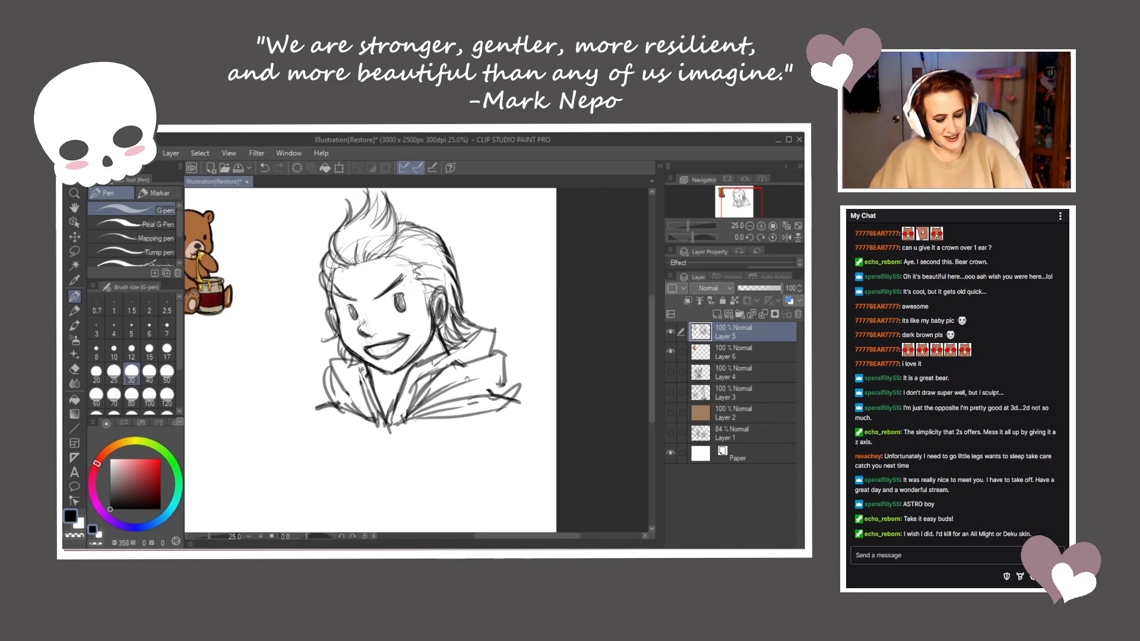
Refine the eye, the corner of the grin and the hair strokes around the head
mouse_move(396, 251)
mouse_down()
mouse_move(416, 256)
mouse_move(429, 320)
mouse_move(400, 313)
mouse_up()
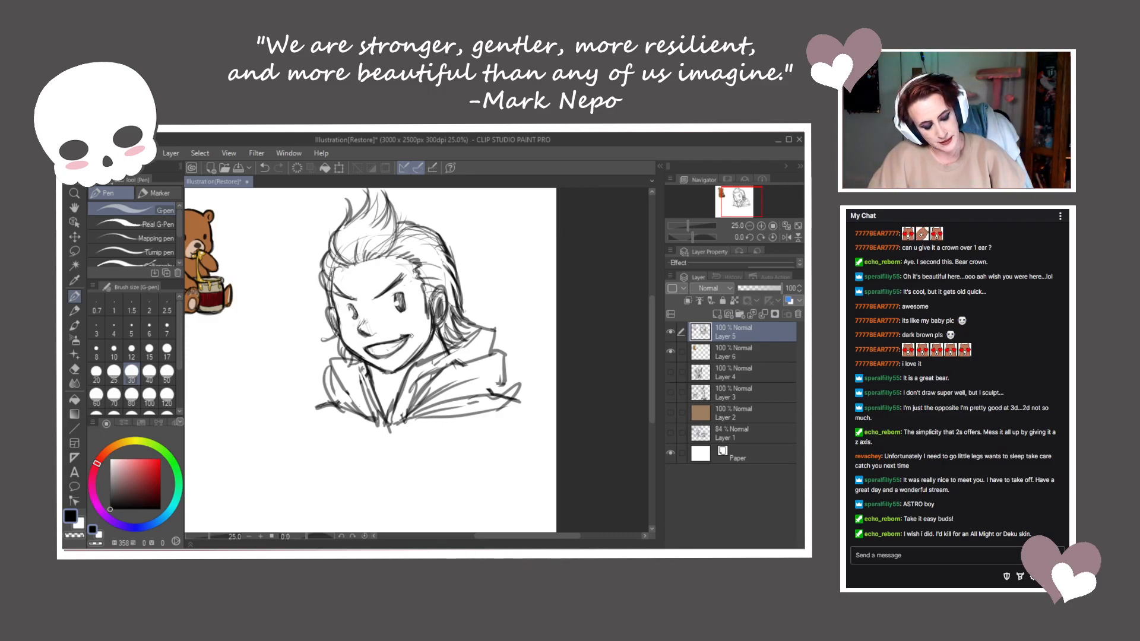
mouse_move(435, 344)
mouse_down()
mouse_move(492, 377)
mouse_move(528, 324)
mouse_move(500, 362)
mouse_move(431, 355)
mouse_move(473, 344)
mouse_move(427, 341)
mouse_move(441, 334)
mouse_up()
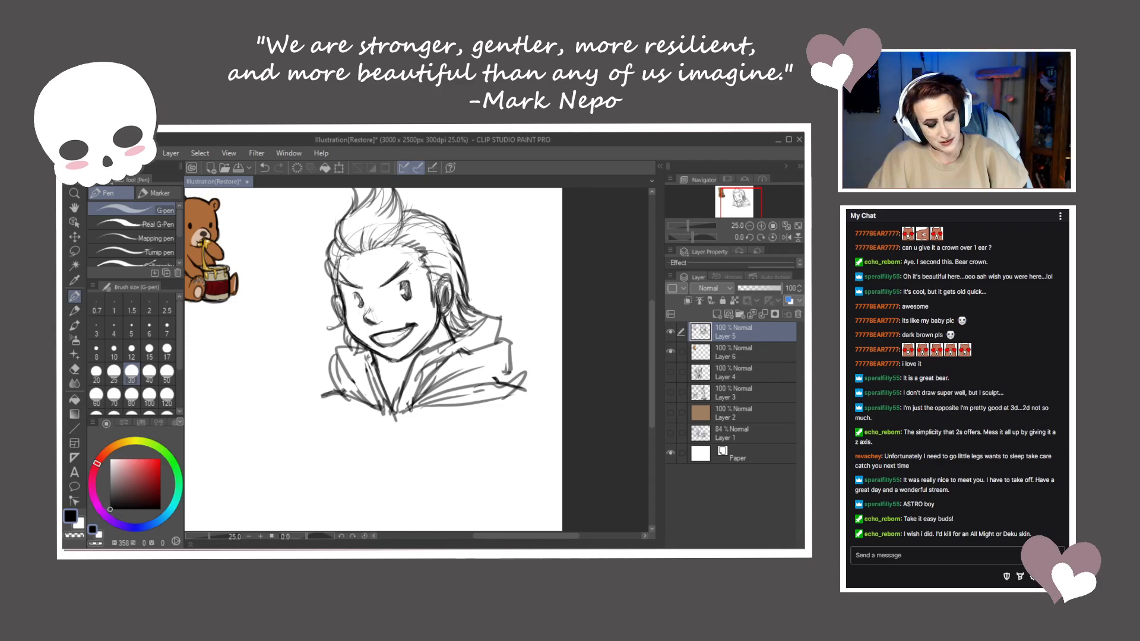
drag(343, 254, 338, 288)
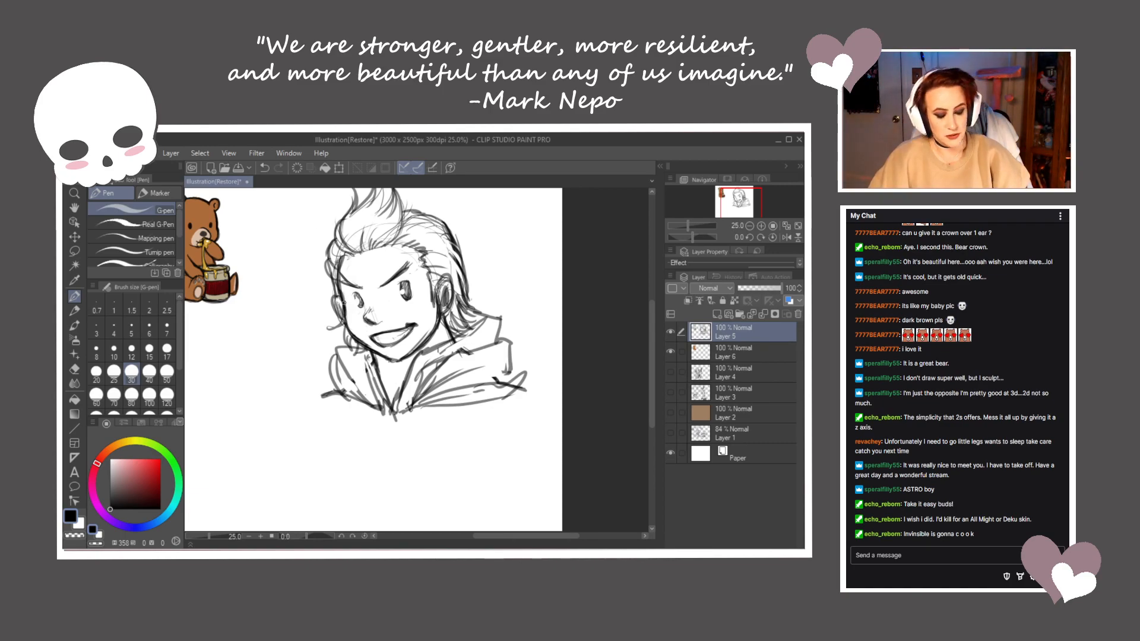
drag(464, 245, 458, 253)
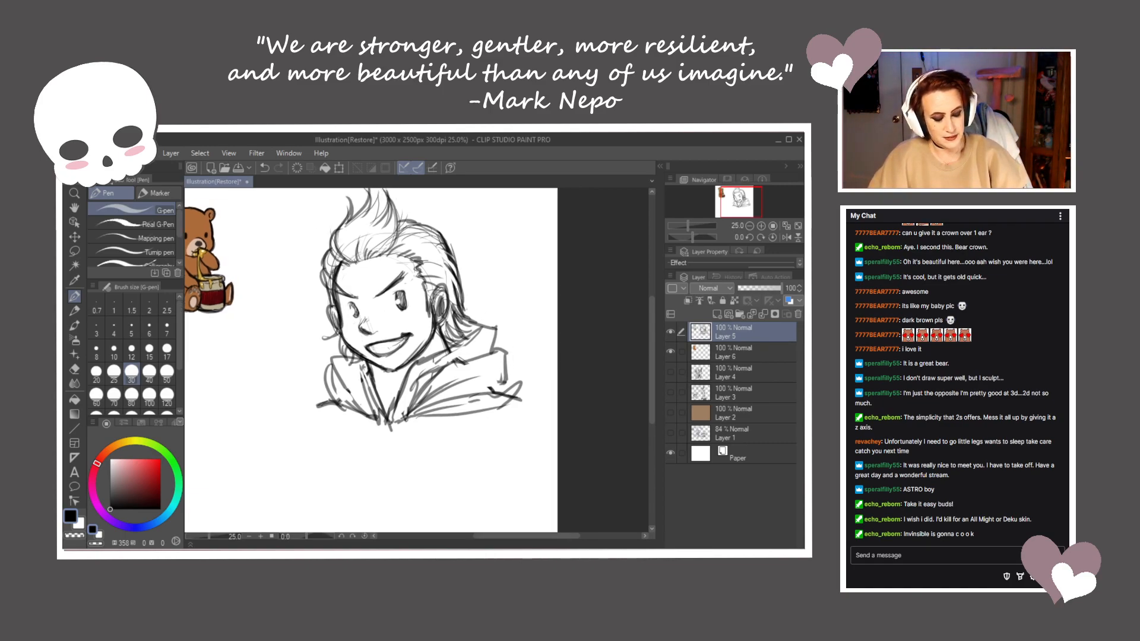
Redraw the upper edge of the hood behind the hair with a lower, rougher outline
mouse_move(469, 330)
mouse_down()
mouse_move(498, 328)
mouse_move(505, 355)
mouse_up()
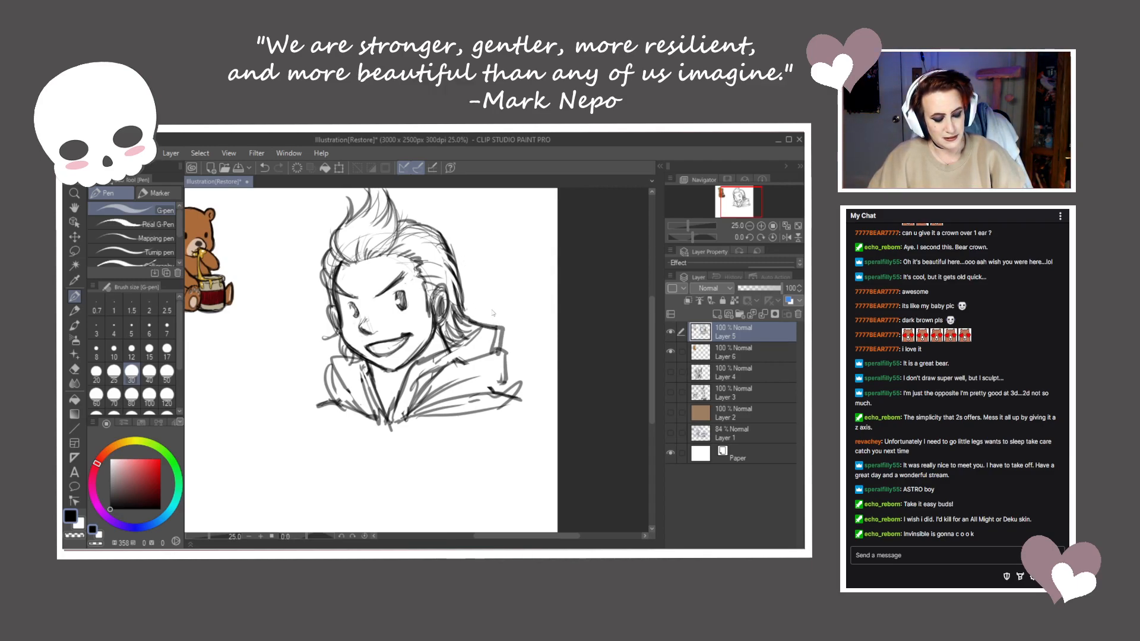
mouse_move(468, 319)
mouse_down()
mouse_move(509, 322)
mouse_move(488, 341)
mouse_move(484, 327)
mouse_move(456, 359)
mouse_up()
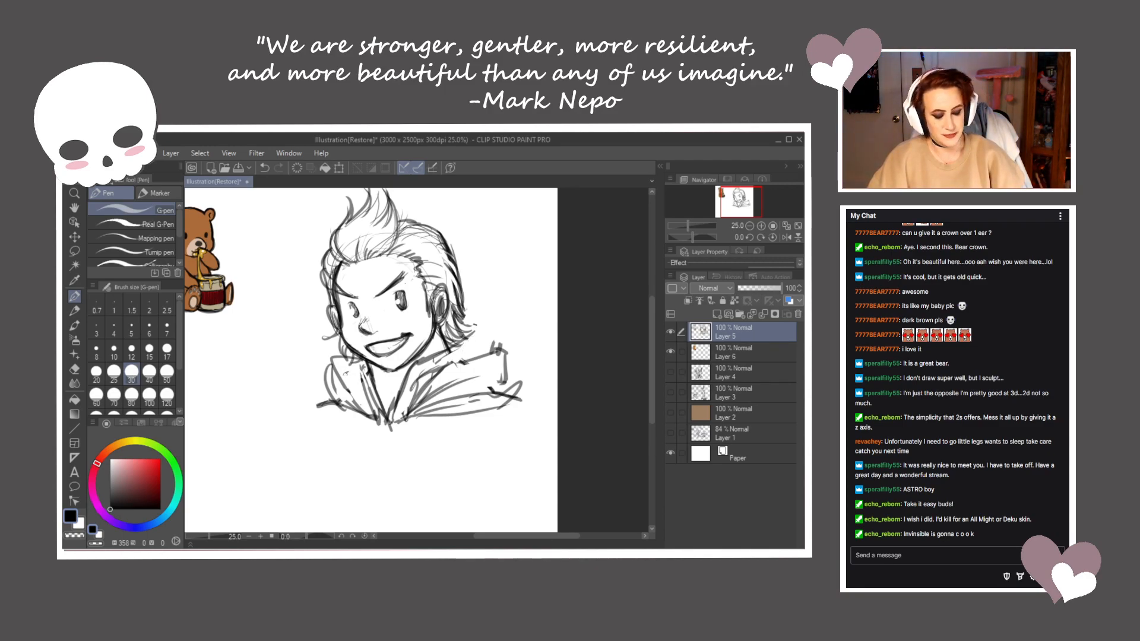
mouse_move(455, 346)
mouse_down()
mouse_move(491, 352)
mouse_move(432, 356)
mouse_up()
drag(496, 338, 498, 349)
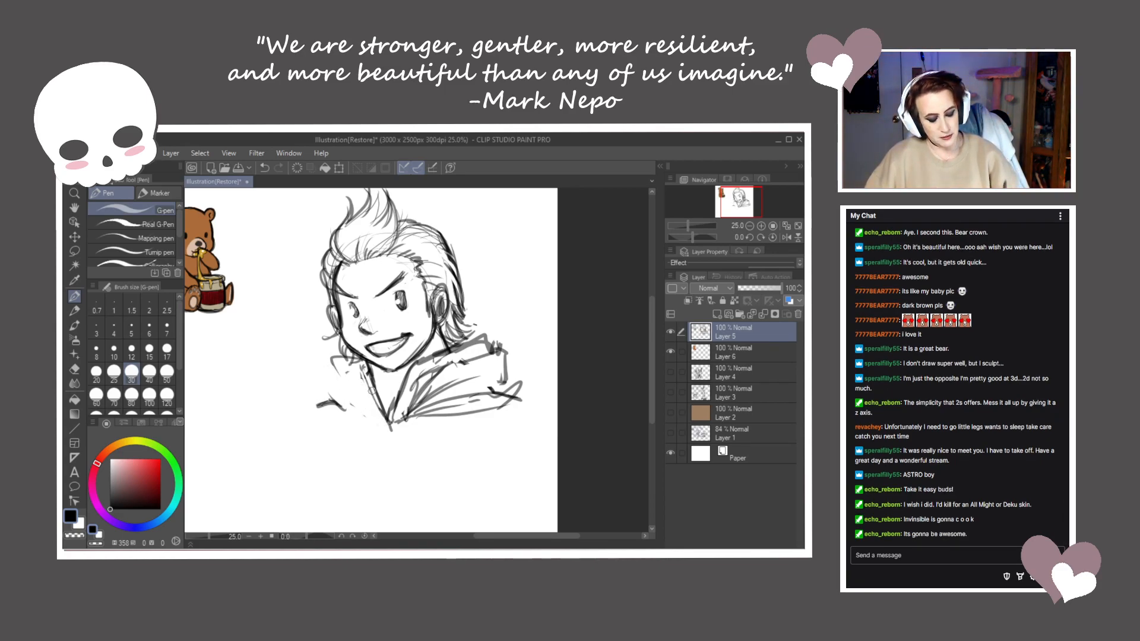
Redraw the collar on the far-cheek side and darken the inner neckline below the chin
drag(347, 364, 367, 374)
drag(351, 369, 389, 425)
mouse_move(339, 376)
mouse_down()
mouse_move(370, 410)
mouse_move(331, 402)
mouse_move(382, 424)
mouse_move(441, 374)
mouse_up()
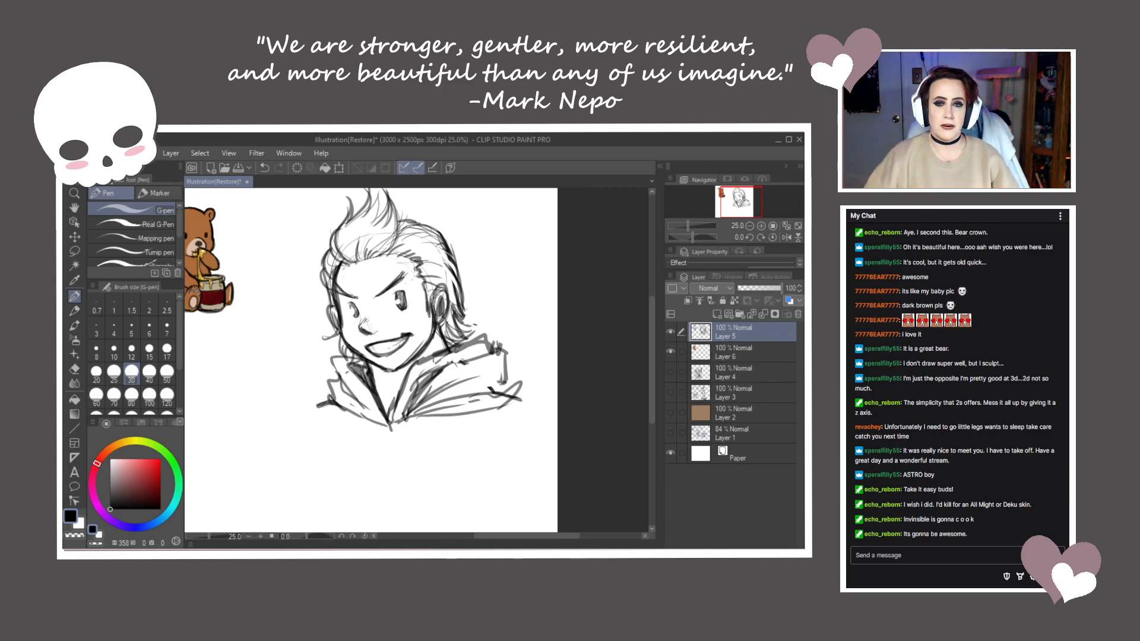
drag(440, 418, 482, 424)
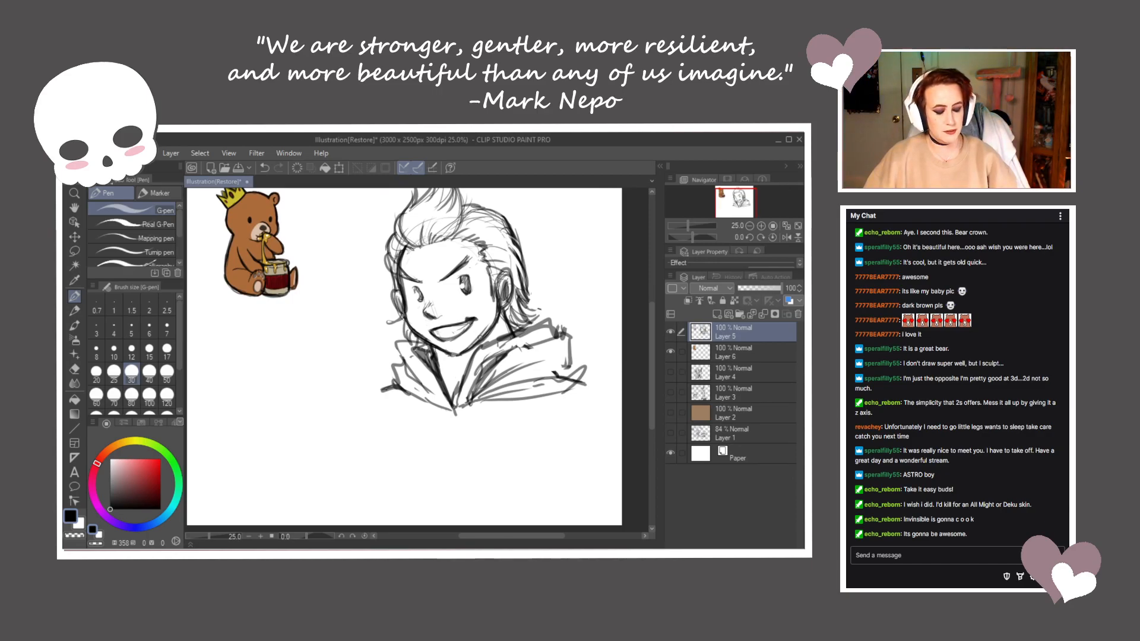
drag(465, 323, 437, 339)
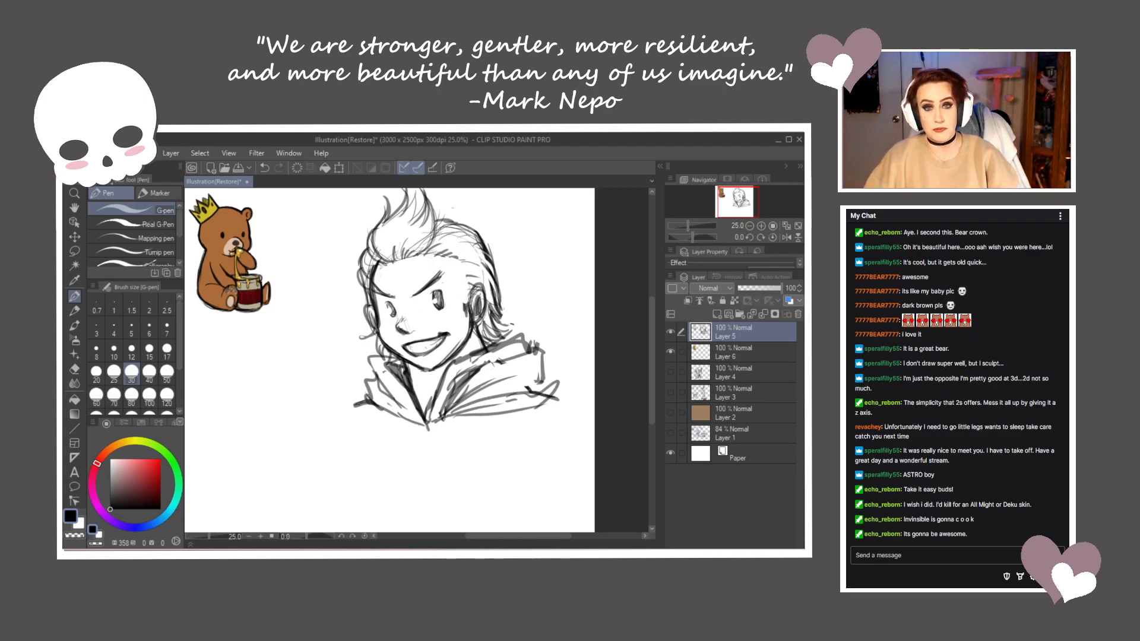
drag(460, 259, 467, 307)
mouse_move(426, 465)
mouse_down()
mouse_move(405, 467)
mouse_move(420, 466)
mouse_up()
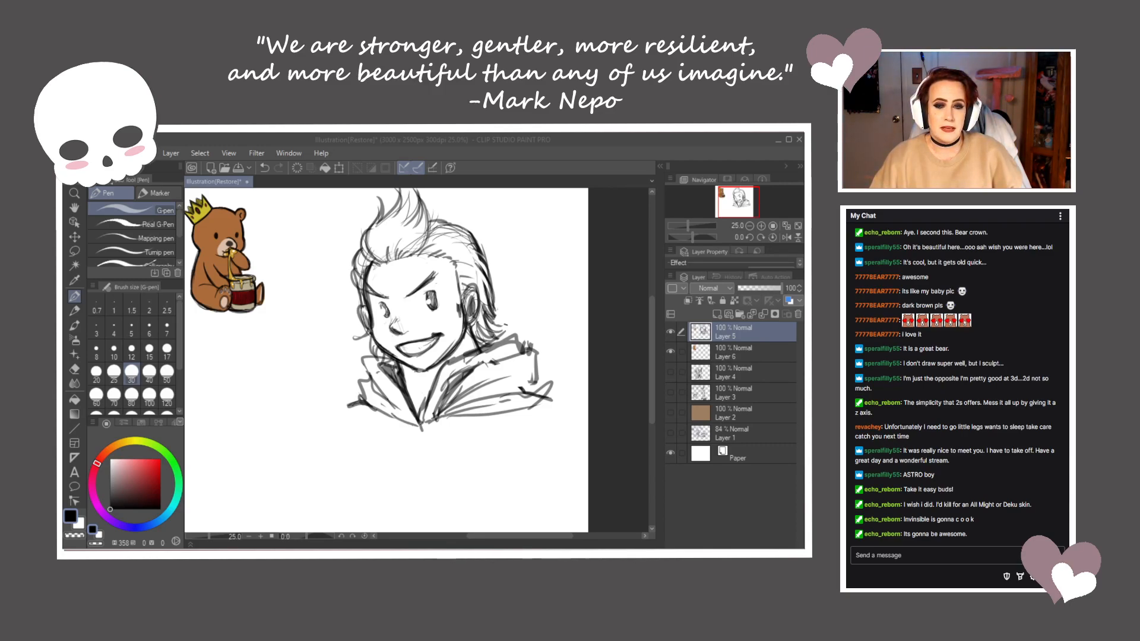
click(394, 427)
mouse_move(390, 399)
mouse_down()
mouse_move(477, 372)
mouse_move(386, 394)
mouse_up()
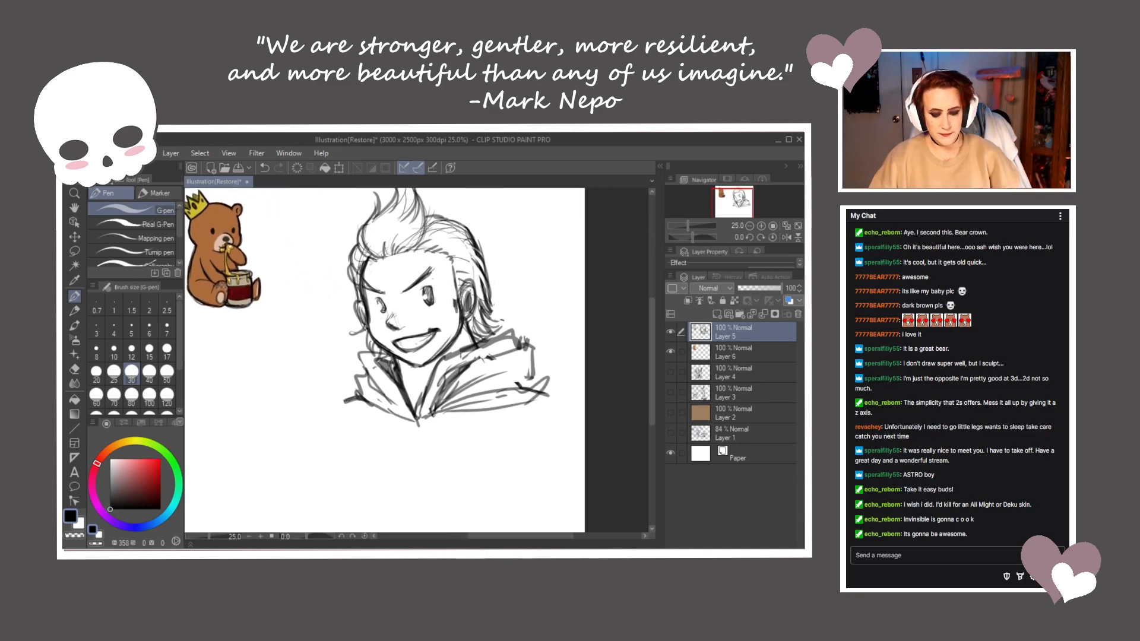
drag(364, 295, 353, 325)
Lasso the spiky-haired character, scale it down toward the canvas's upper-right corner, and clear the selection
mouse_move(305, 295)
mouse_down()
mouse_move(372, 204)
mouse_move(560, 286)
mouse_move(543, 480)
mouse_move(321, 471)
mouse_move(312, 282)
mouse_up()
key(ctrl+t)
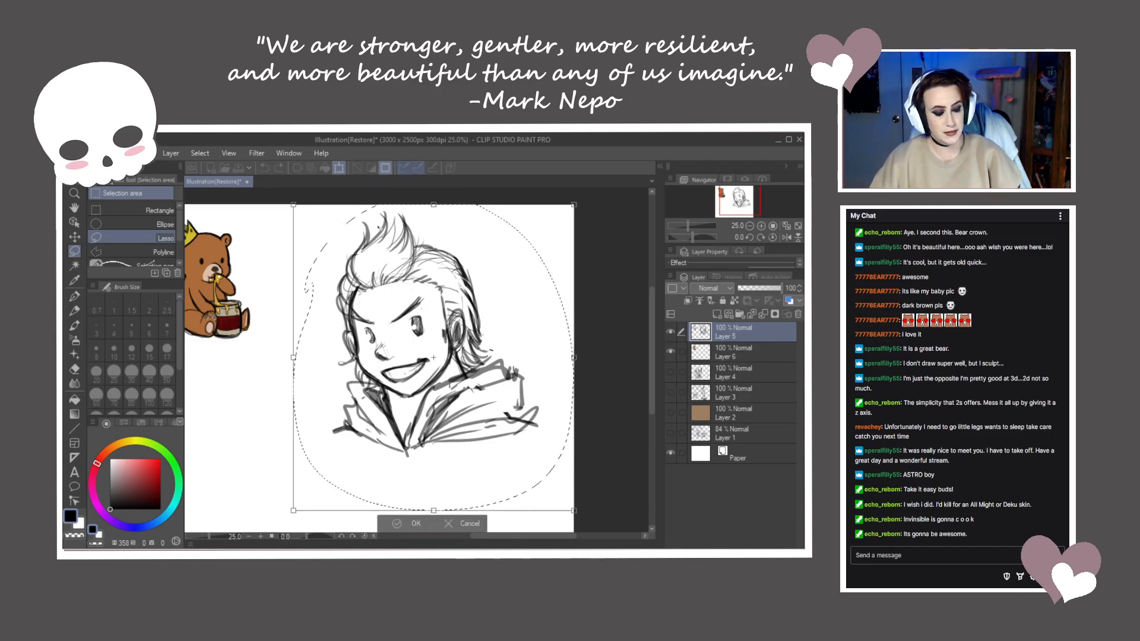
mouse_move(293, 510)
mouse_down()
mouse_move(334, 452)
mouse_move(380, 416)
mouse_up()
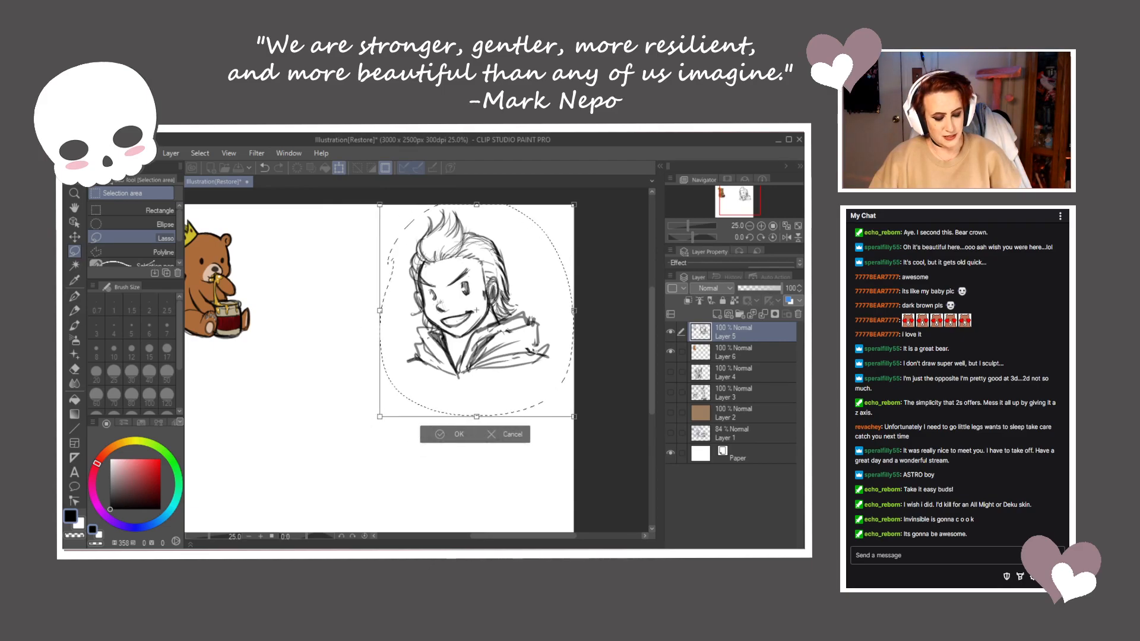
click(447, 431)
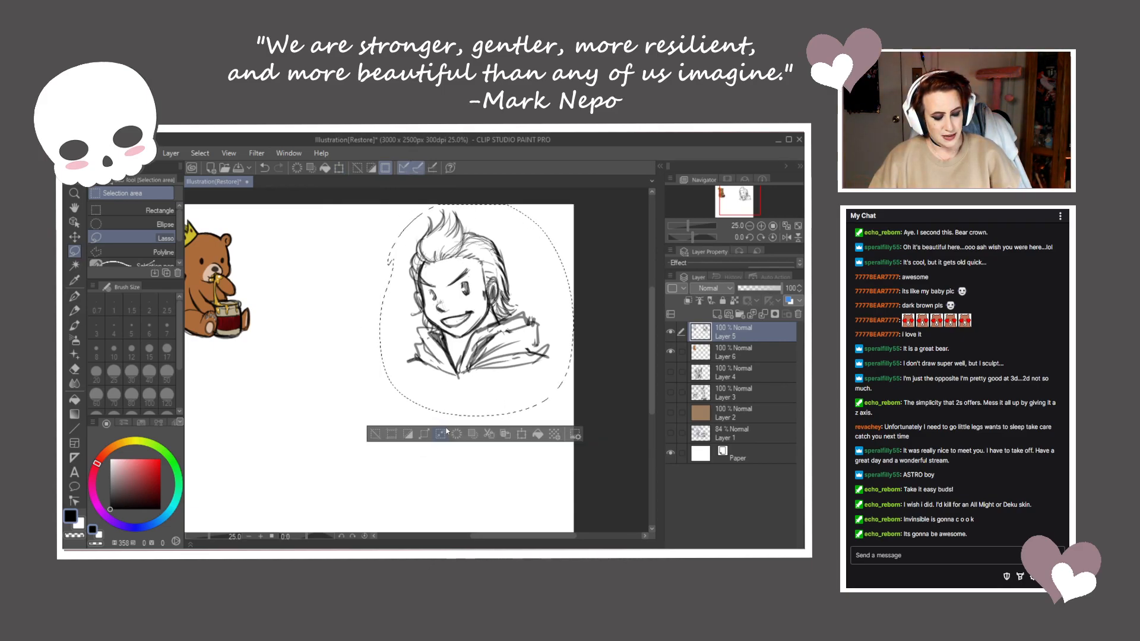
click(383, 429)
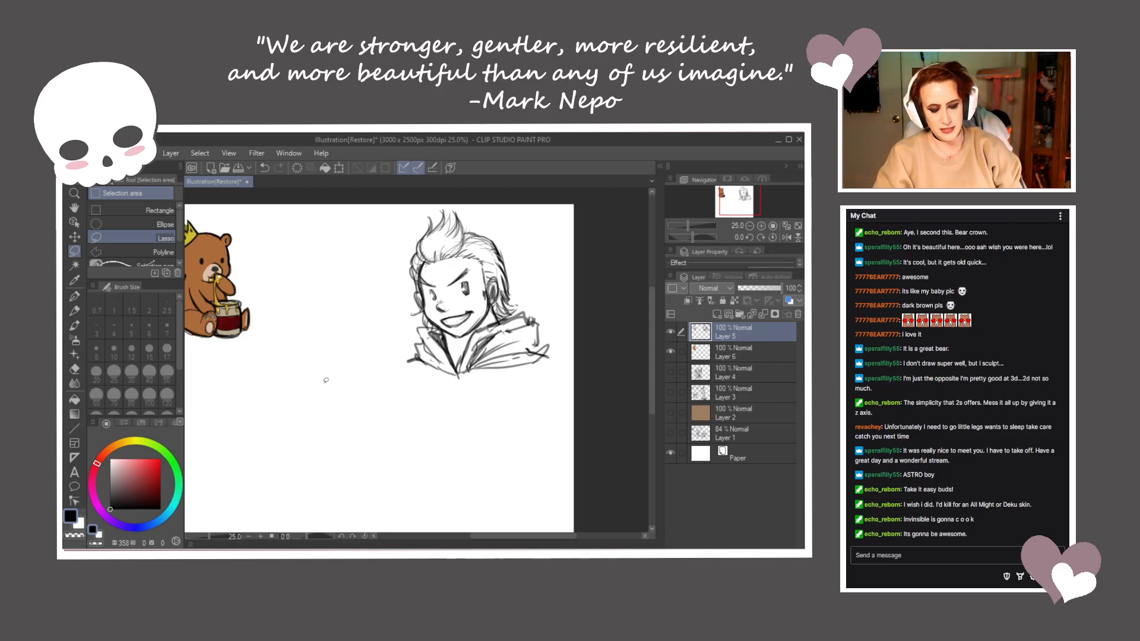
Sketch a new round head outline in the blank area below the bear, using the G-pen at brush size 12
scroll(326, 380, up, 2)
drag(326, 380, 541, 319)
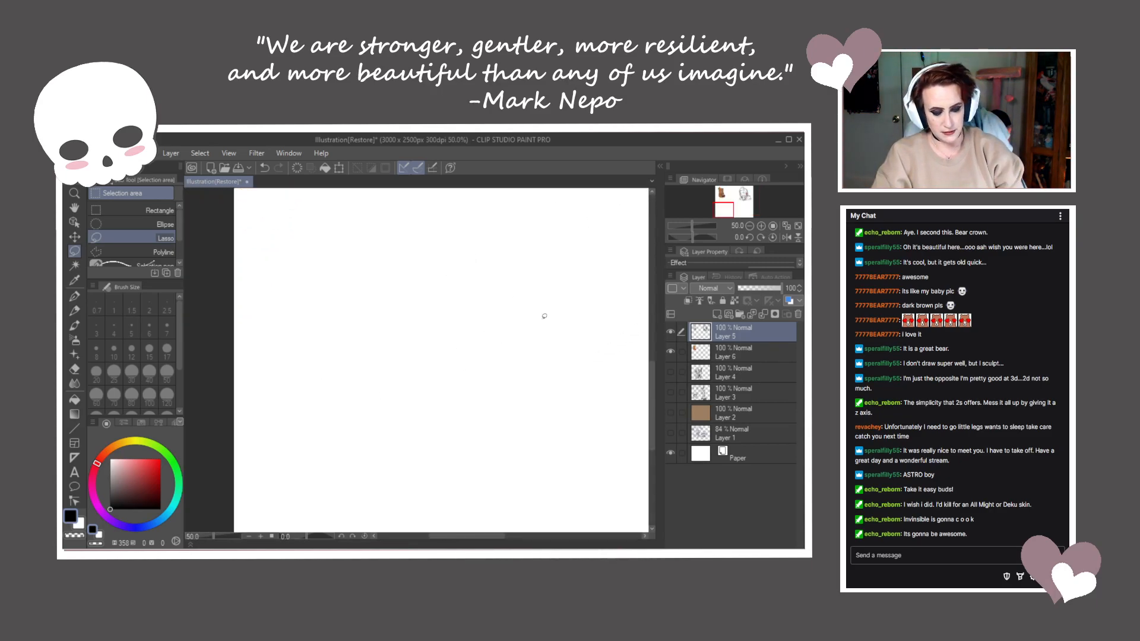
scroll(472, 359, up, 1)
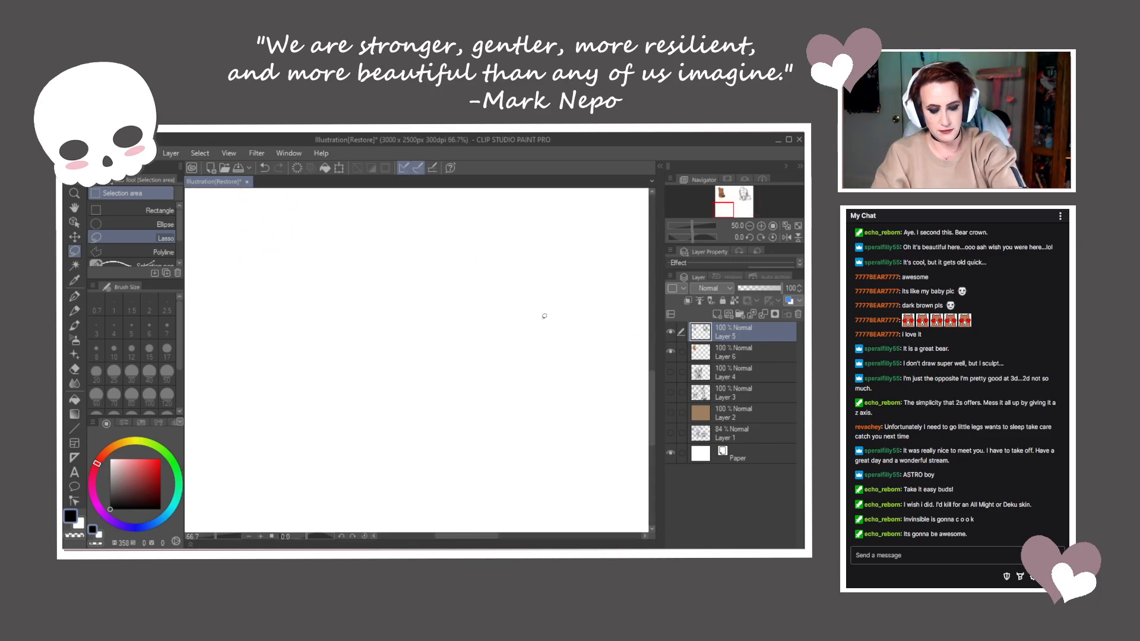
click(74, 296)
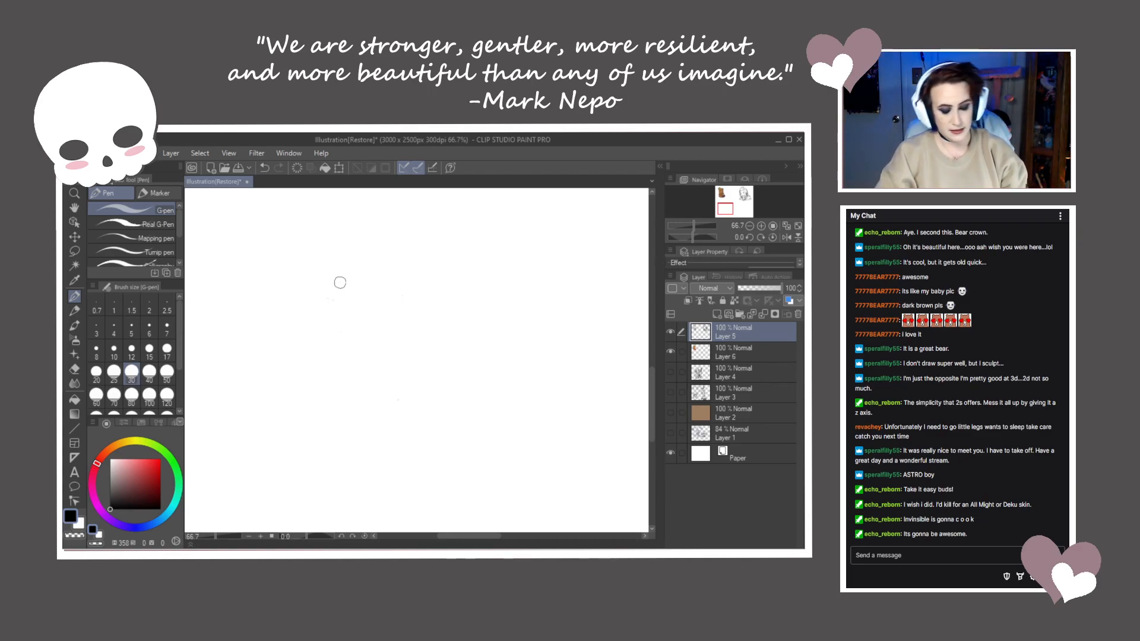
key(bracketleft)
key(bracketleft)
key(bracketleft)
key(bracketleft)
key(bracketleft)
mouse_move(326, 232)
mouse_down()
mouse_move(305, 303)
mouse_move(289, 283)
mouse_move(394, 287)
mouse_move(300, 316)
mouse_up()
drag(288, 249, 295, 320)
mouse_move(289, 251)
mouse_down()
mouse_move(291, 299)
mouse_move(343, 352)
mouse_up()
drag(427, 241, 428, 306)
mouse_move(429, 279)
mouse_down()
mouse_move(395, 342)
mouse_move(379, 348)
mouse_move(430, 280)
mouse_move(408, 335)
mouse_move(430, 276)
mouse_move(415, 334)
mouse_move(364, 355)
mouse_up()
Strengthen the new head's outline with repeated strokes along both sides, the cheeks and the chin
drag(284, 240, 291, 299)
mouse_move(290, 298)
mouse_down()
mouse_move(303, 331)
mouse_move(333, 351)
mouse_up()
drag(291, 318, 380, 356)
drag(426, 240, 431, 301)
mouse_move(425, 230)
mouse_down()
mouse_move(428, 316)
mouse_move(355, 354)
mouse_up()
drag(426, 320, 368, 354)
mouse_move(431, 239)
mouse_down()
mouse_move(429, 312)
mouse_move(431, 263)
mouse_up()
drag(427, 261, 422, 297)
Sketch the new figure's neck lines and sloping shoulders, ending each shoulder in a round joint circle
mouse_move(279, 285)
mouse_down()
mouse_move(286, 337)
mouse_move(277, 244)
mouse_move(303, 227)
mouse_move(415, 244)
mouse_move(427, 303)
mouse_move(404, 224)
mouse_move(295, 235)
mouse_move(281, 277)
mouse_move(299, 361)
mouse_move(350, 320)
mouse_move(332, 389)
mouse_up()
drag(397, 349, 381, 388)
mouse_move(316, 353)
mouse_down()
mouse_move(277, 362)
mouse_move(244, 418)
mouse_up()
drag(271, 360, 236, 408)
mouse_move(315, 354)
mouse_down()
mouse_move(262, 360)
mouse_move(243, 419)
mouse_up()
mouse_move(265, 358)
mouse_down()
mouse_move(232, 408)
mouse_move(282, 380)
mouse_move(240, 418)
mouse_up()
drag(399, 347, 418, 381)
mouse_move(400, 350)
mouse_down()
mouse_move(412, 374)
mouse_move(498, 432)
mouse_up()
mouse_move(485, 389)
mouse_down()
mouse_move(471, 382)
mouse_move(476, 430)
mouse_up()
drag(461, 366, 489, 417)
Sketch the new figure's left eye with its iris, lashes and lower lid, and clear the construction lines around the cheeks and mouth area
mouse_move(319, 334)
mouse_down()
mouse_move(355, 337)
mouse_move(339, 311)
mouse_move(418, 354)
mouse_move(440, 314)
mouse_move(395, 332)
mouse_move(335, 312)
mouse_move(319, 342)
mouse_move(355, 333)
mouse_move(336, 311)
mouse_move(315, 330)
mouse_move(348, 360)
mouse_move(330, 359)
mouse_up()
mouse_move(325, 307)
mouse_down()
mouse_move(299, 320)
mouse_move(316, 334)
mouse_move(342, 318)
mouse_move(345, 349)
mouse_up()
drag(351, 315, 348, 345)
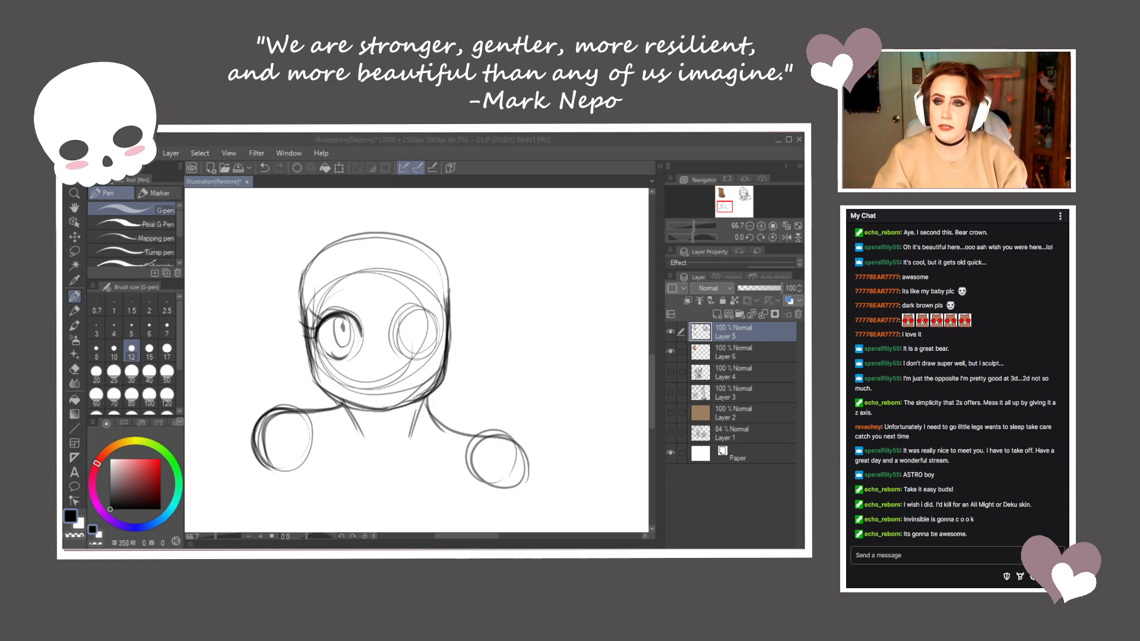
click(378, 371)
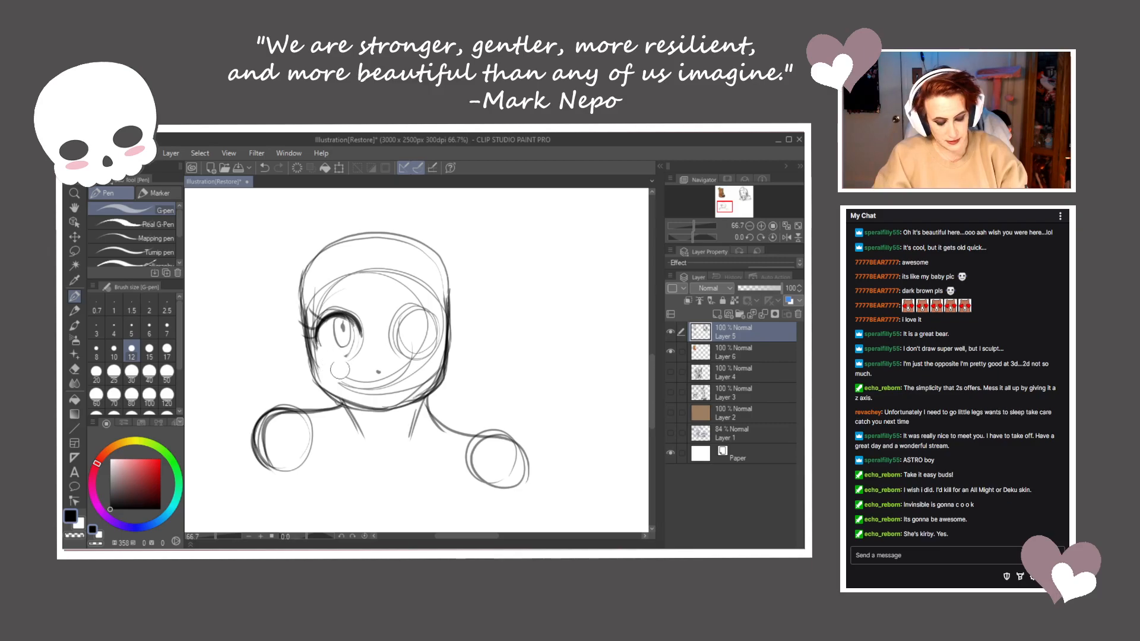
mouse_move(353, 350)
mouse_down()
mouse_move(321, 363)
mouse_move(345, 358)
mouse_up()
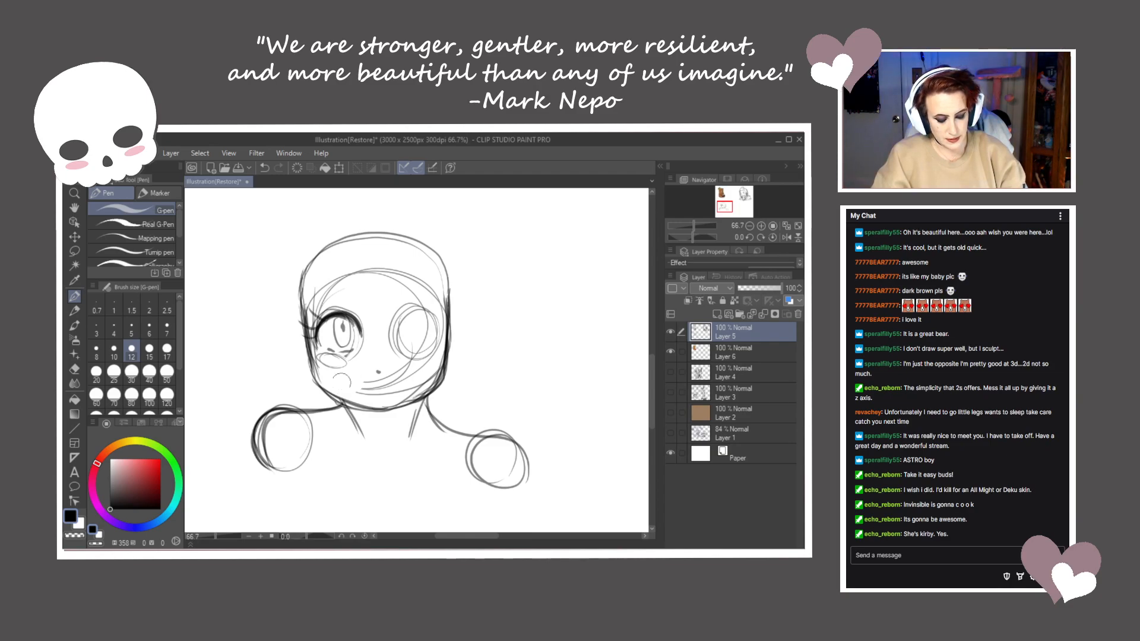
drag(425, 358, 433, 363)
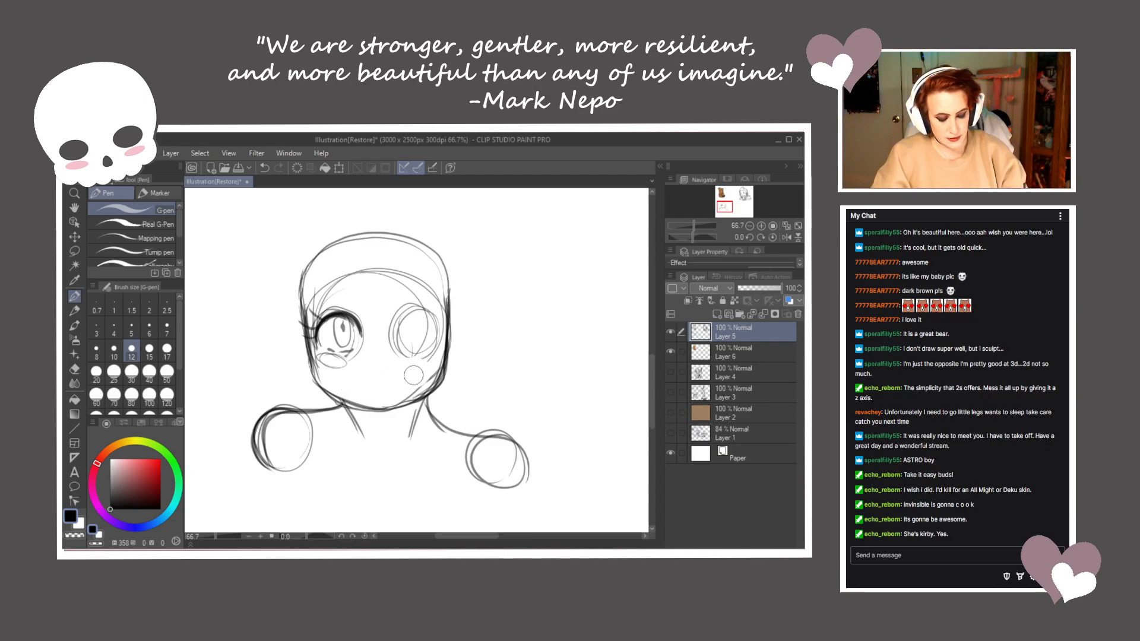
Thicken the left eye's upper lash line, darken its iris and draw an arched eyebrow above it, clearing the forehead guide lines there
mouse_move(317, 345)
mouse_down()
mouse_move(338, 318)
mouse_move(355, 318)
mouse_move(363, 340)
mouse_up()
mouse_move(357, 294)
mouse_down()
mouse_move(367, 292)
mouse_move(327, 293)
mouse_move(364, 279)
mouse_move(363, 289)
mouse_up()
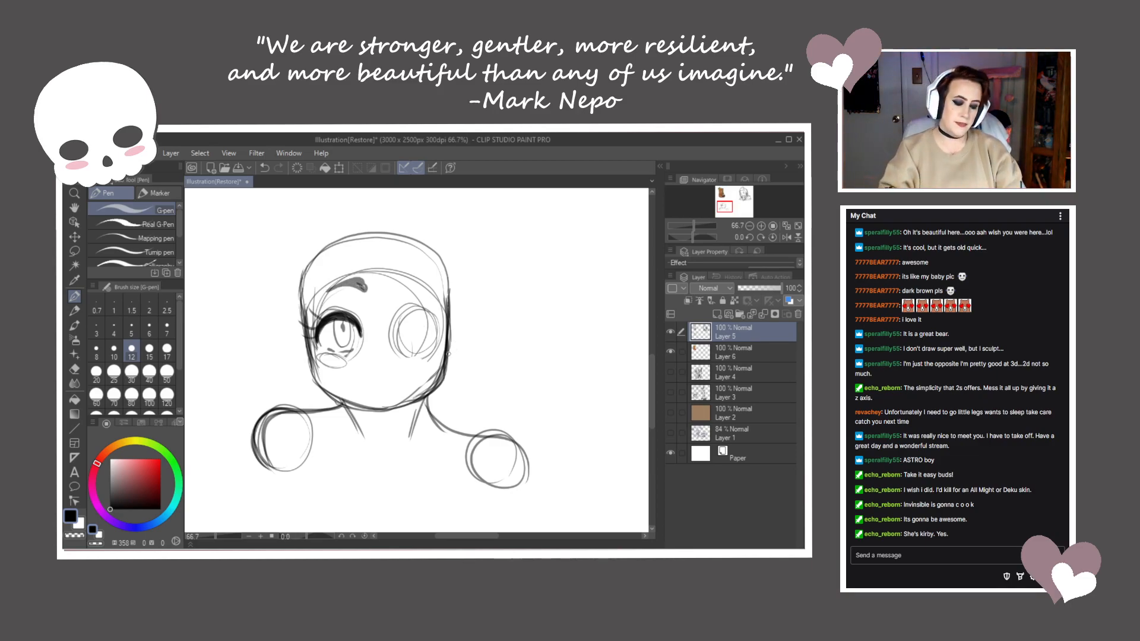
mouse_move(364, 281)
mouse_down()
mouse_move(326, 289)
mouse_move(369, 274)
mouse_up()
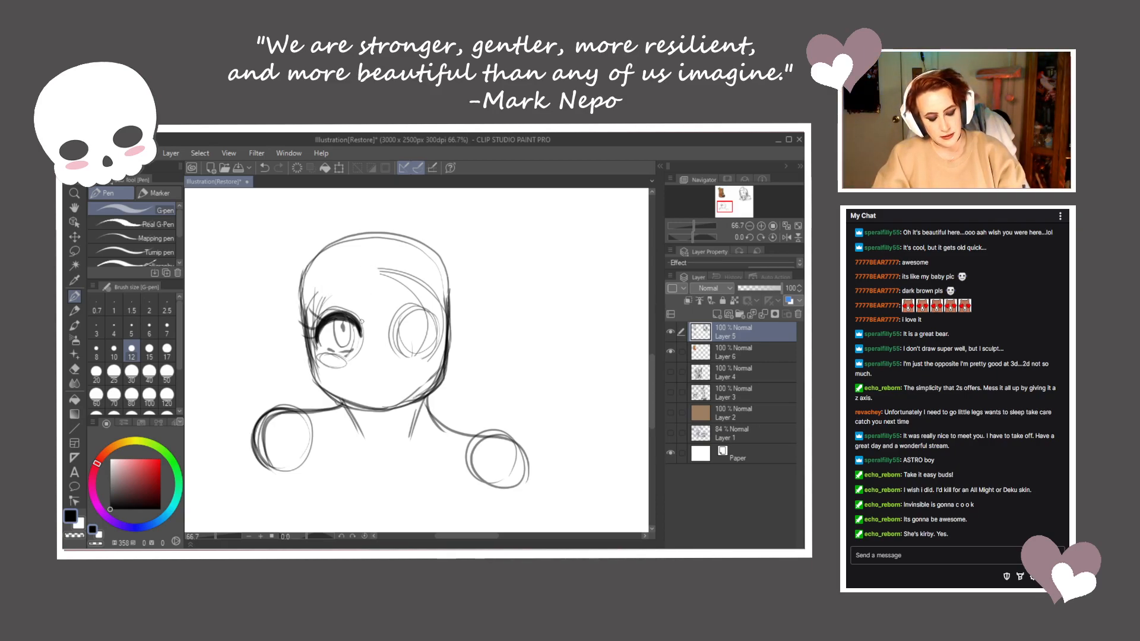
mouse_move(339, 320)
mouse_down()
mouse_move(346, 346)
mouse_move(337, 320)
mouse_move(366, 299)
mouse_move(324, 293)
mouse_move(358, 288)
mouse_move(325, 296)
mouse_move(345, 291)
mouse_up()
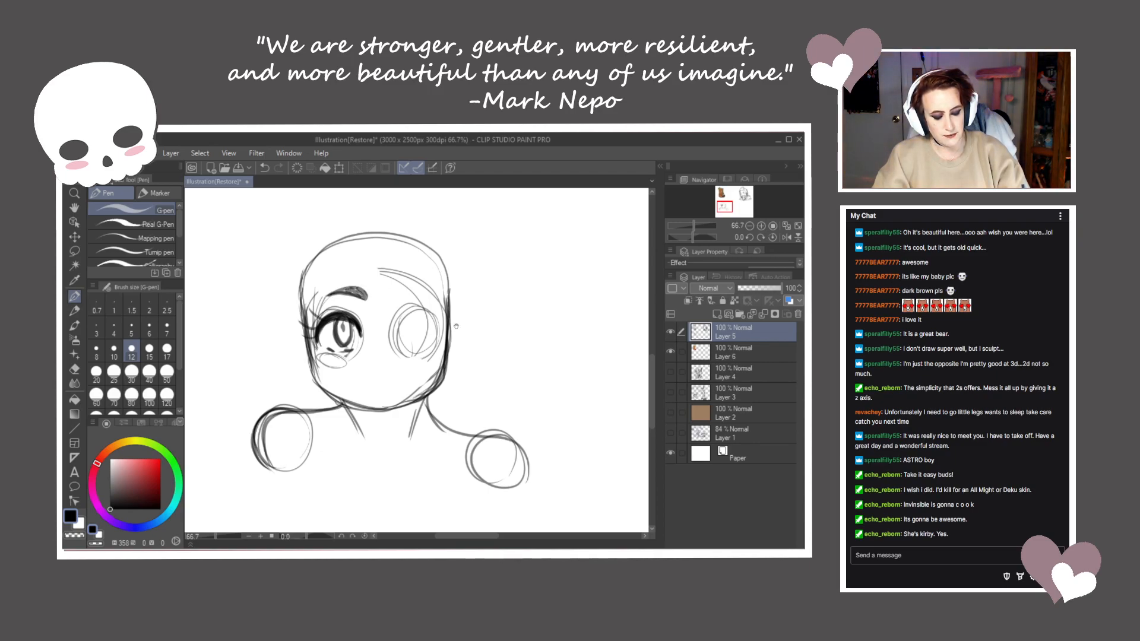
Refine the left eye's details, then add a small dot nose and a wide open mouth with pointed fangs
drag(456, 326, 444, 316)
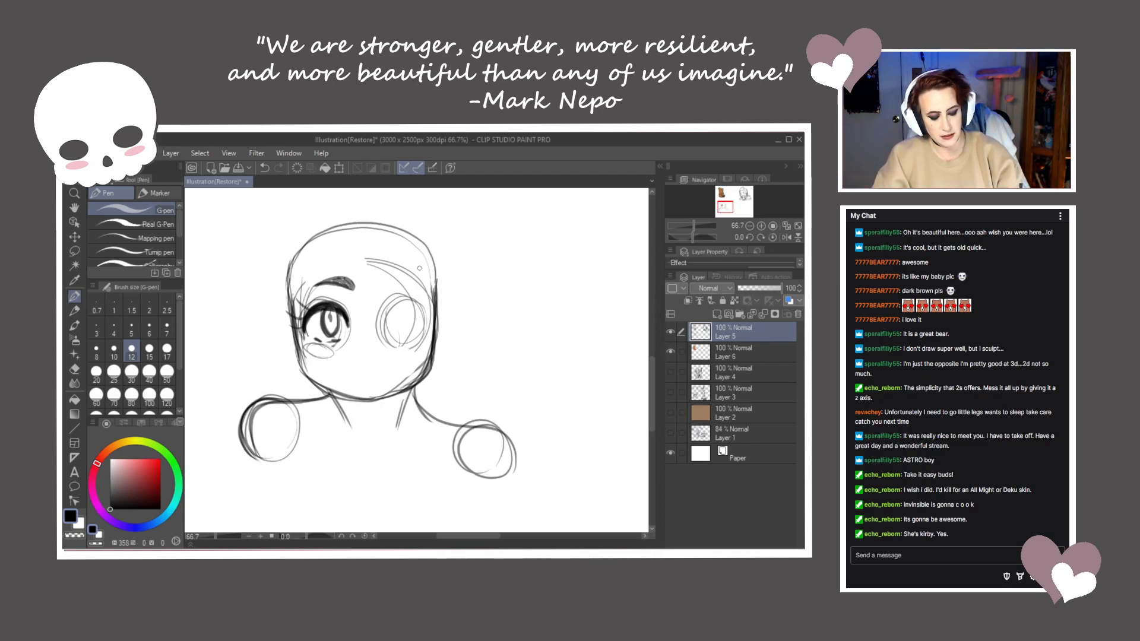
drag(338, 306, 351, 324)
mouse_move(338, 306)
mouse_down()
mouse_move(346, 343)
mouse_move(315, 339)
mouse_up()
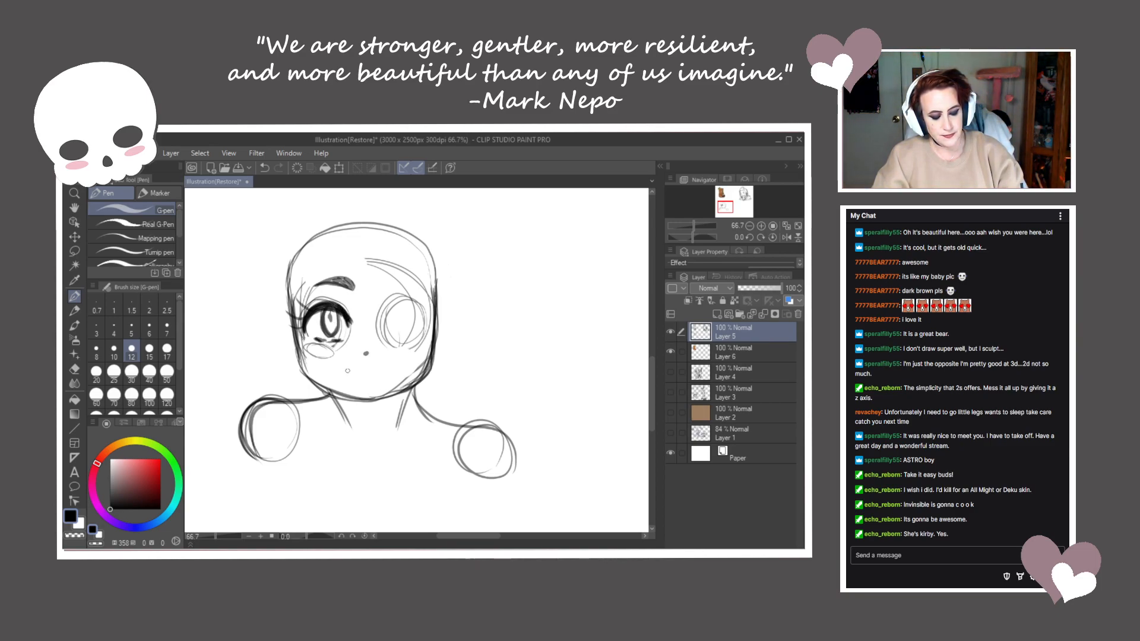
mouse_move(344, 367)
mouse_down()
mouse_move(338, 380)
mouse_move(406, 358)
mouse_move(392, 388)
mouse_move(359, 396)
mouse_move(336, 374)
mouse_move(353, 393)
mouse_move(350, 374)
mouse_move(395, 366)
mouse_move(400, 380)
mouse_move(441, 348)
mouse_up()
drag(355, 330, 332, 331)
mouse_move(334, 327)
mouse_down()
mouse_move(324, 330)
mouse_move(335, 341)
mouse_move(353, 336)
mouse_move(330, 347)
mouse_move(336, 331)
mouse_move(316, 330)
mouse_move(311, 355)
mouse_move(333, 382)
mouse_up()
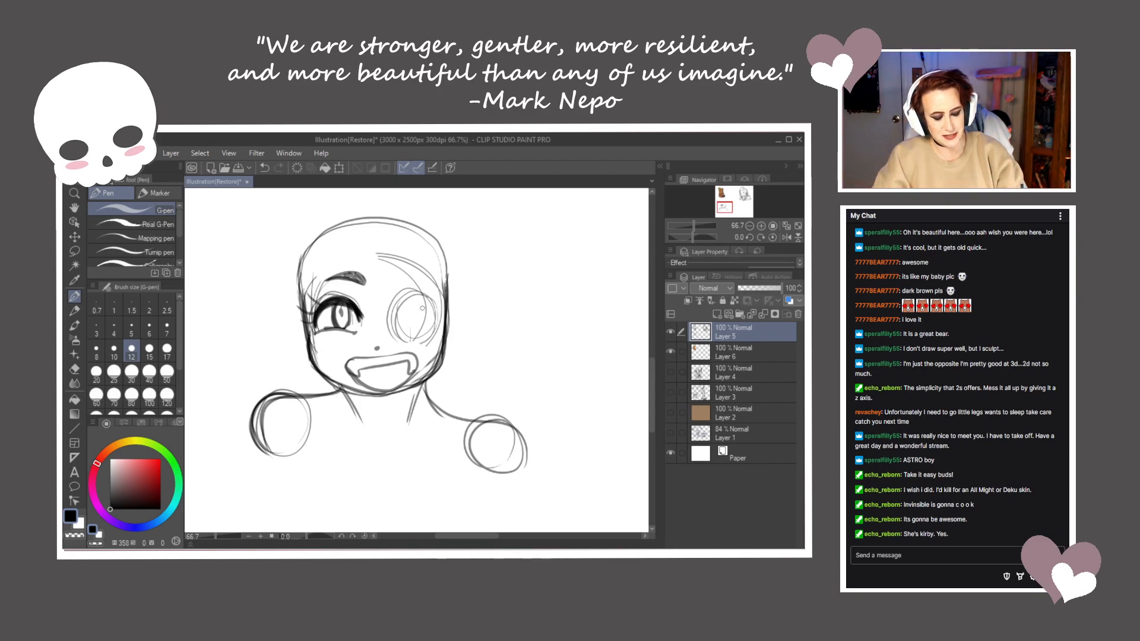
Erase the guide circles of the unfinished eye, then lasso the finished eye and eyebrow and move them onto their own layer
mouse_move(401, 314)
mouse_down()
mouse_move(403, 298)
mouse_move(399, 330)
mouse_move(427, 311)
mouse_move(388, 253)
mouse_up()
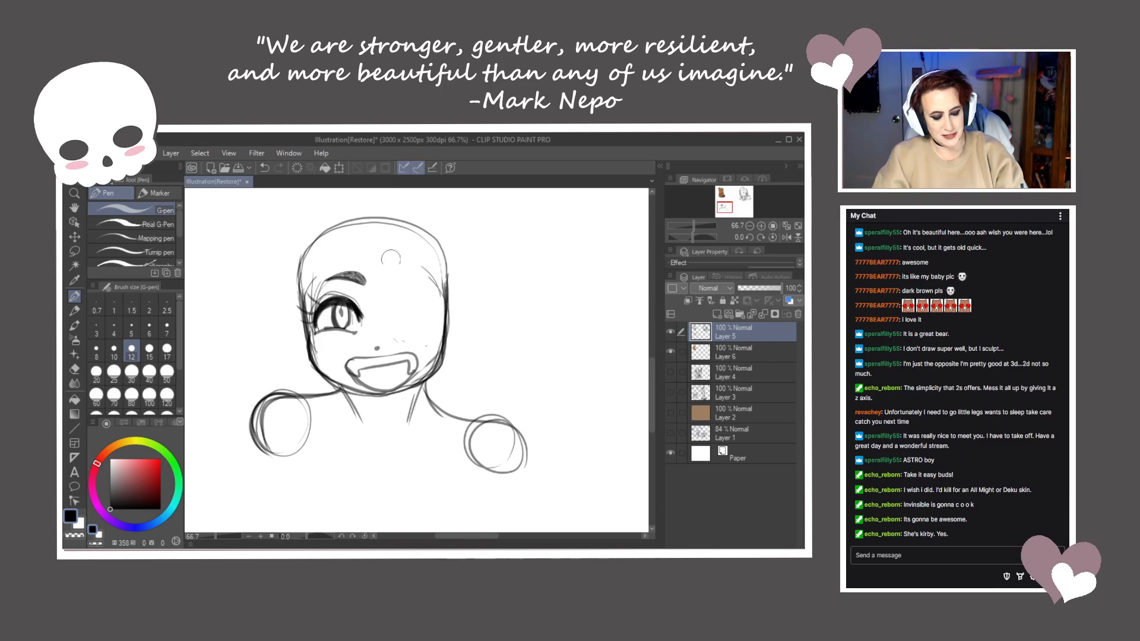
key(m)
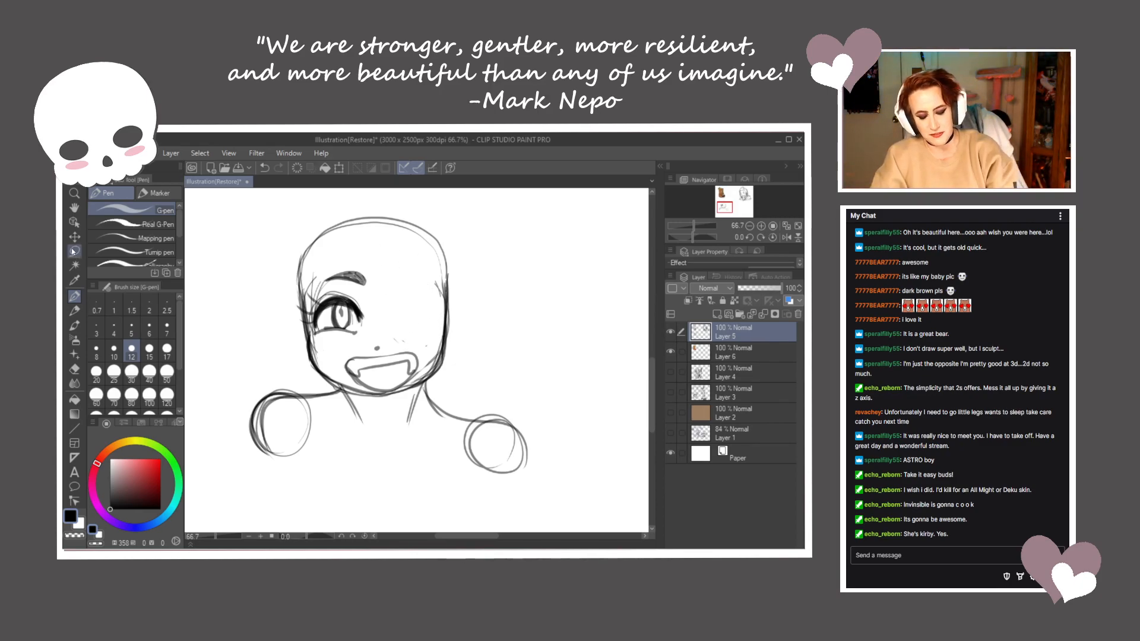
mouse_move(361, 254)
mouse_down()
mouse_move(381, 277)
mouse_move(351, 338)
mouse_move(299, 321)
mouse_move(306, 284)
mouse_move(363, 245)
mouse_up()
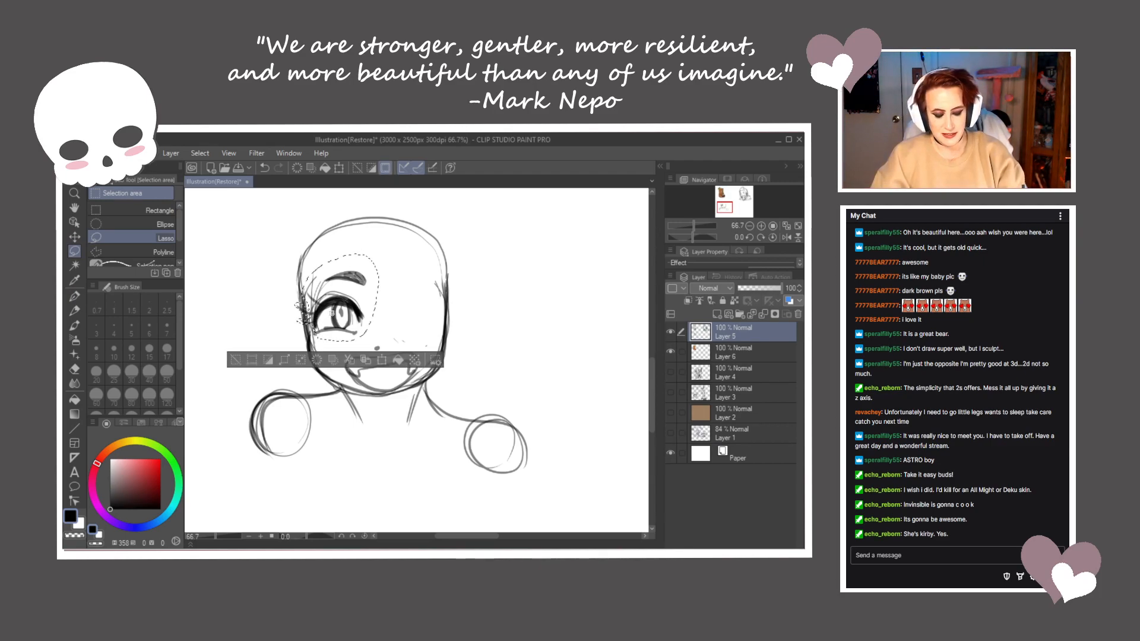
key(ctrl+x)
key(ctrl+v)
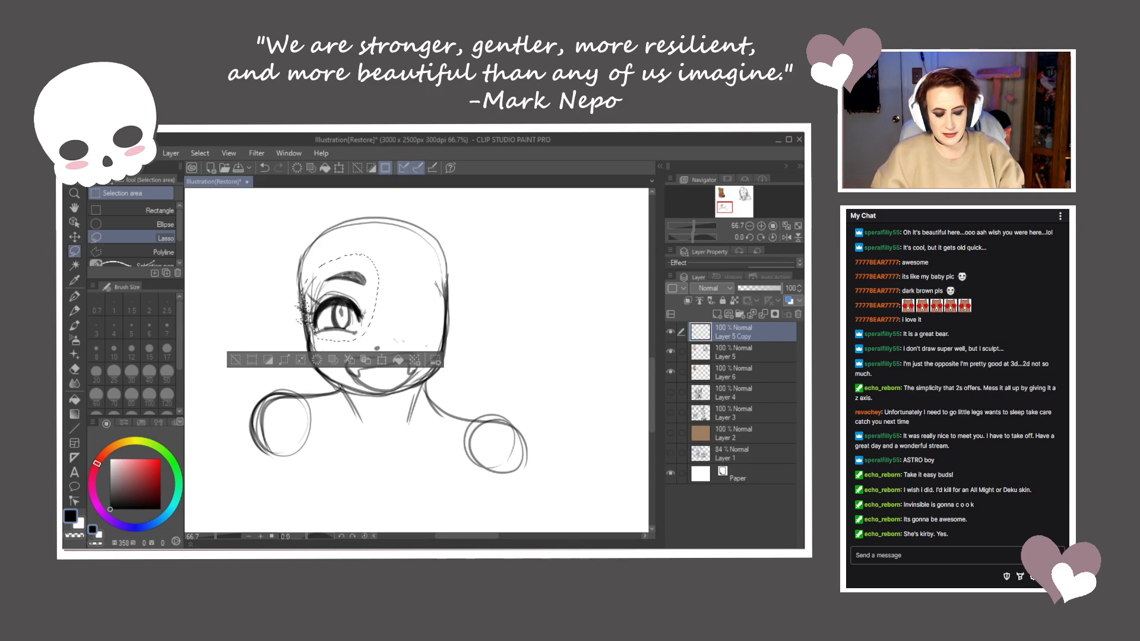
click(122, 154)
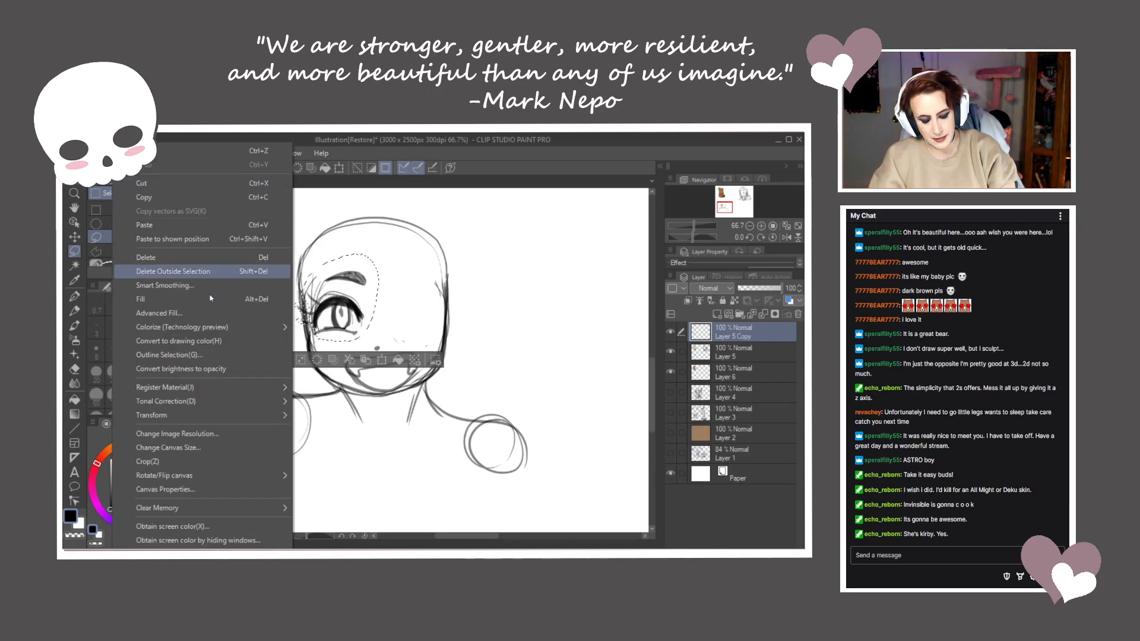
mouse_move(279, 415)
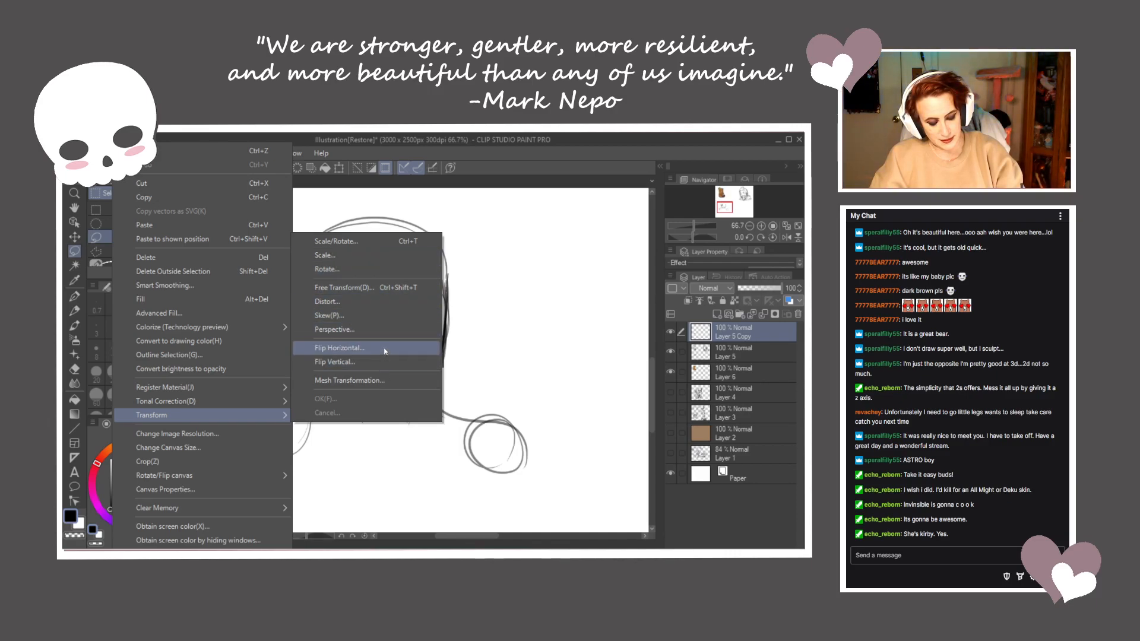
click(356, 348)
drag(342, 316, 434, 313)
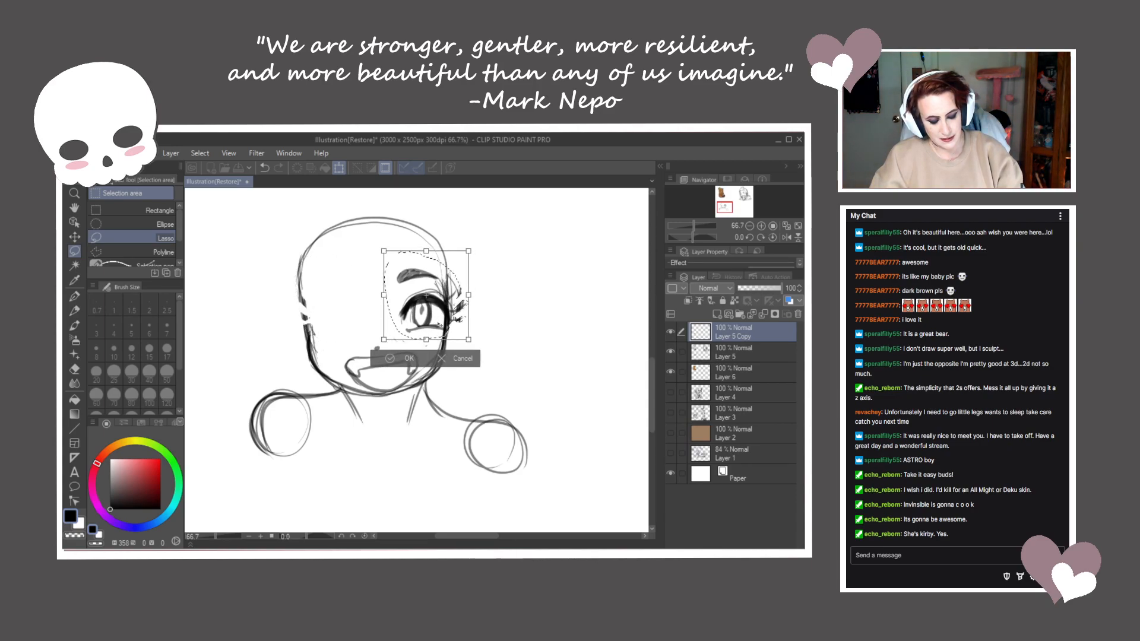
key(ctrl+z)
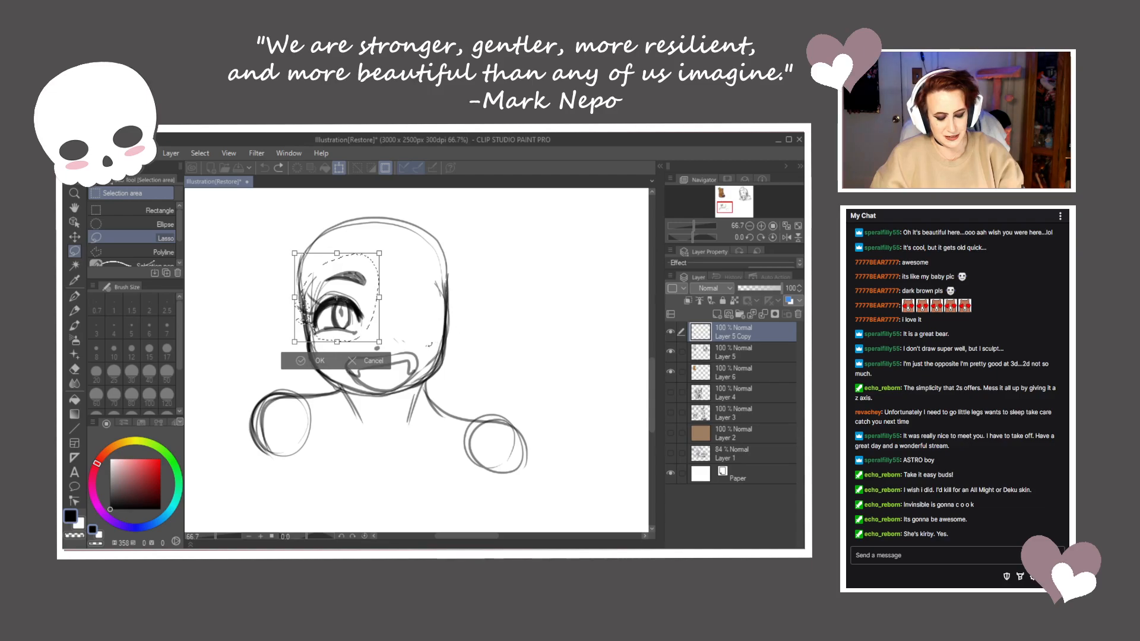
click(385, 363)
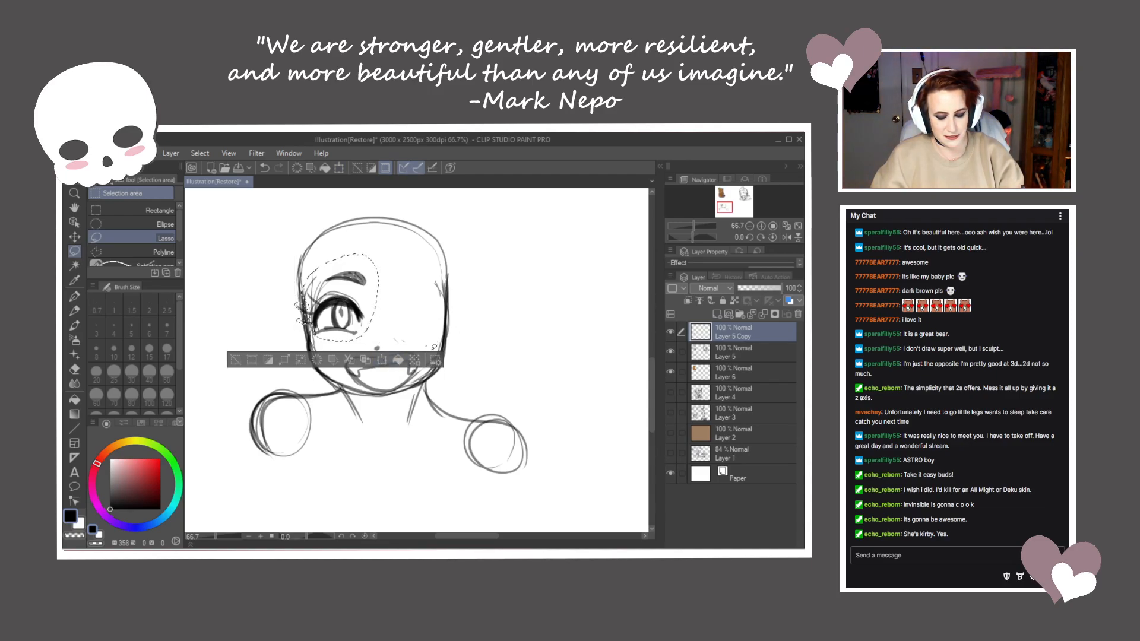
Paste a second copy of the eye and eyebrow, flip it horizontally, place it on the opposite side of the face and clear the selection
key(ctrl+v)
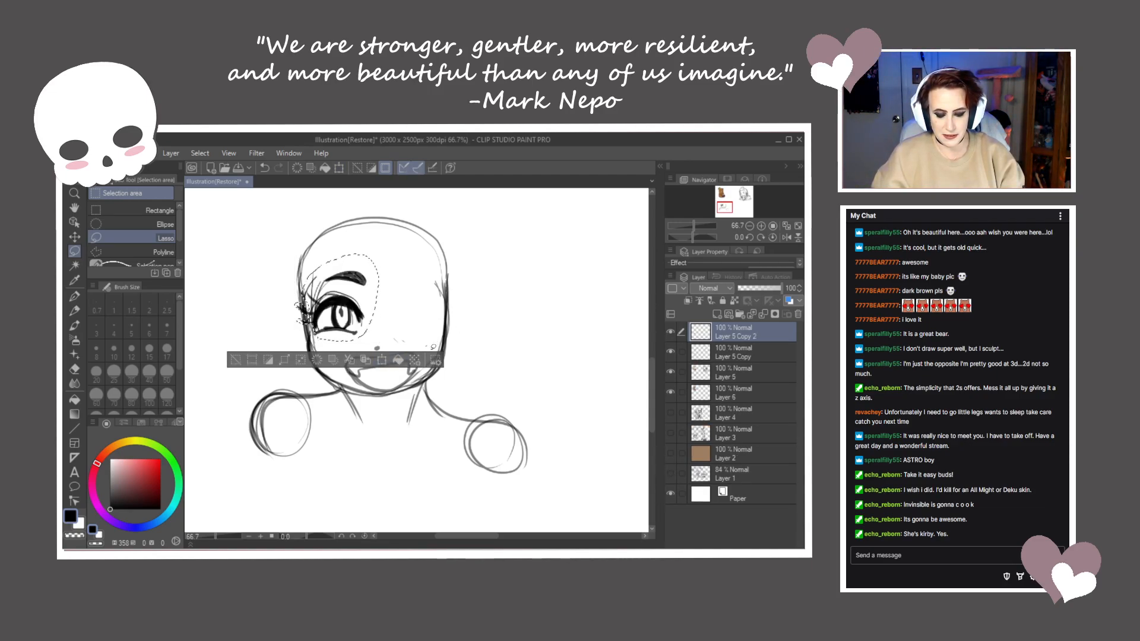
click(126, 152)
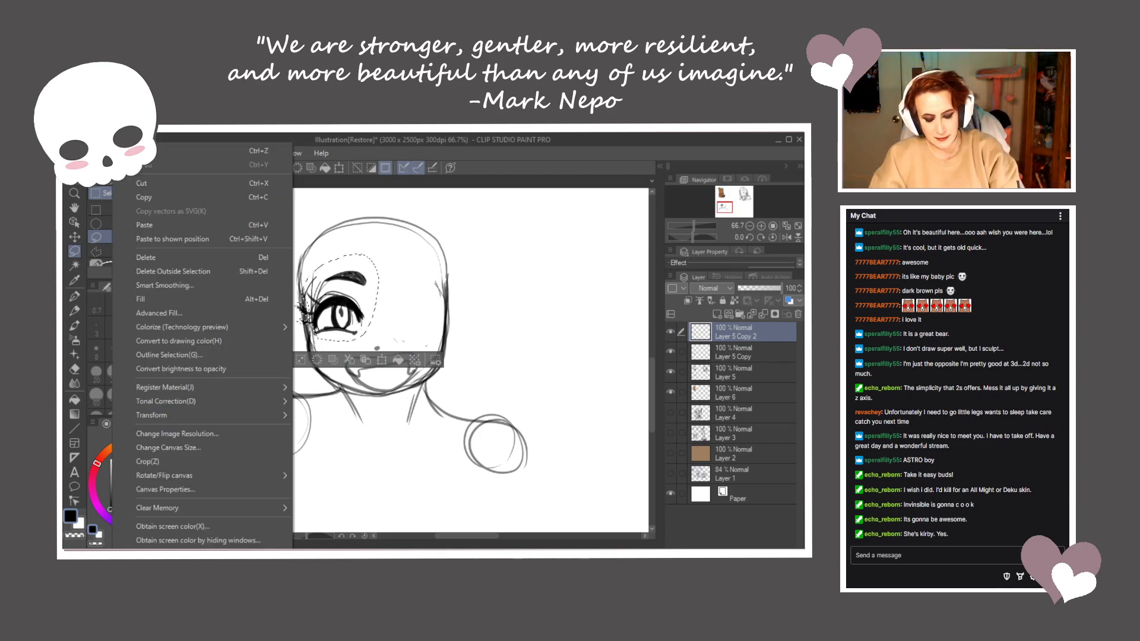
mouse_move(230, 416)
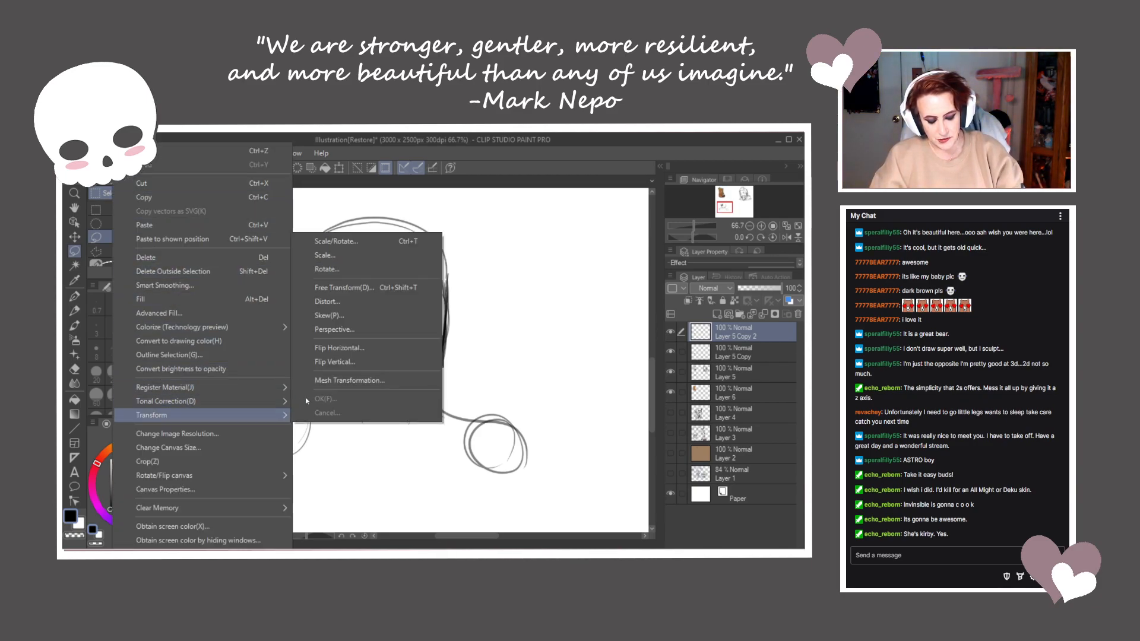
click(397, 348)
drag(333, 310, 431, 324)
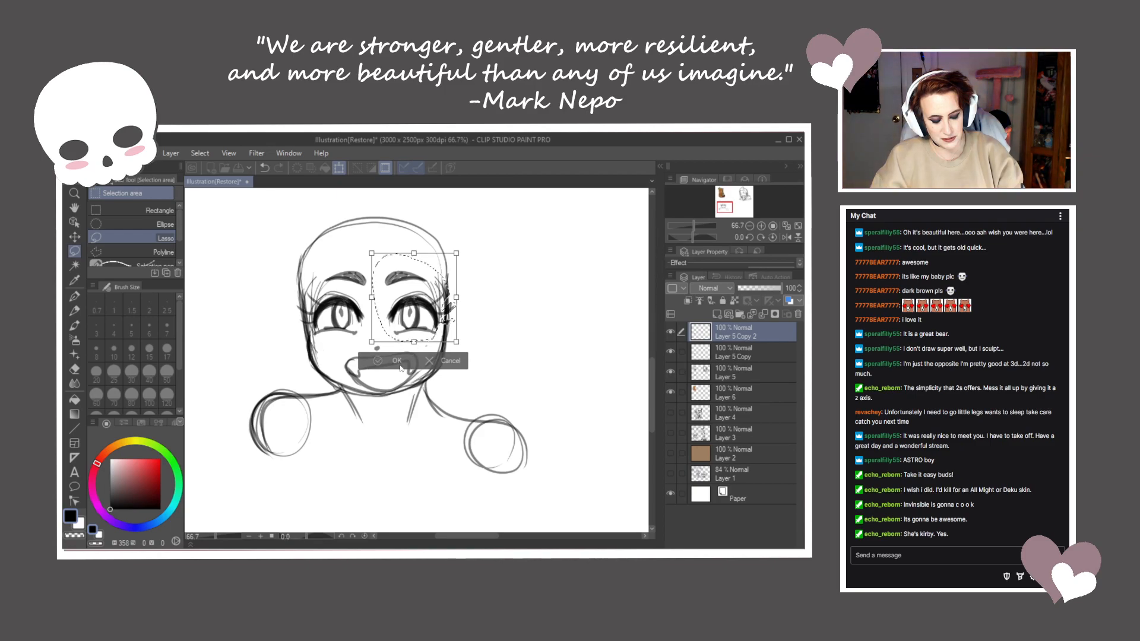
key(Return)
click(313, 360)
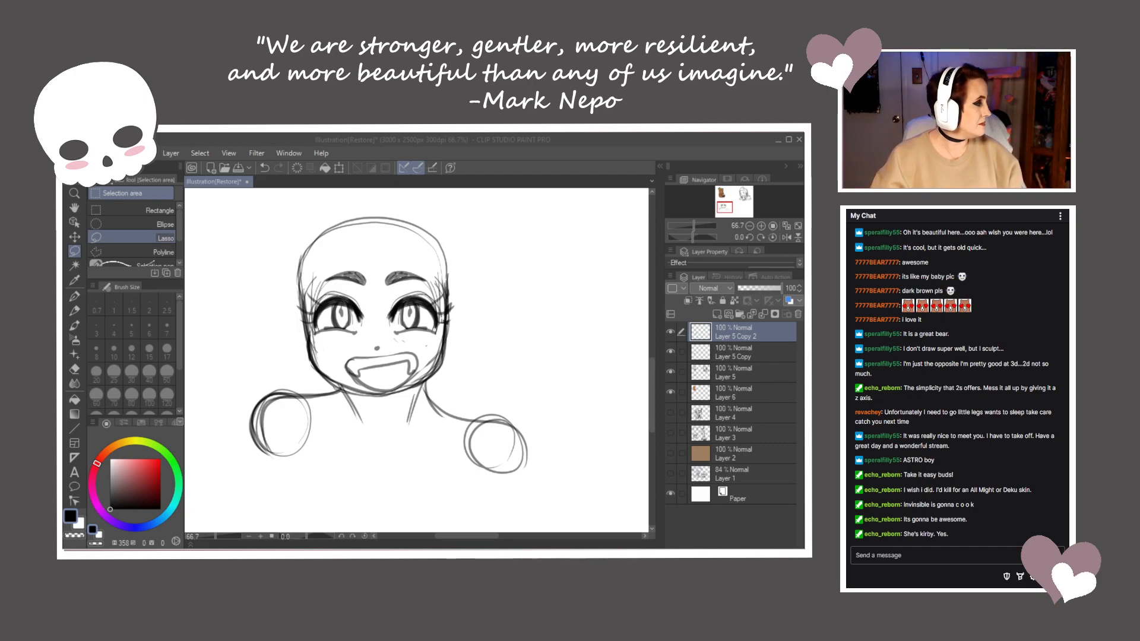
Clear the stray selection and darken the head outline along both sides, the cheeks and the chin with the G-pen
click(319, 305)
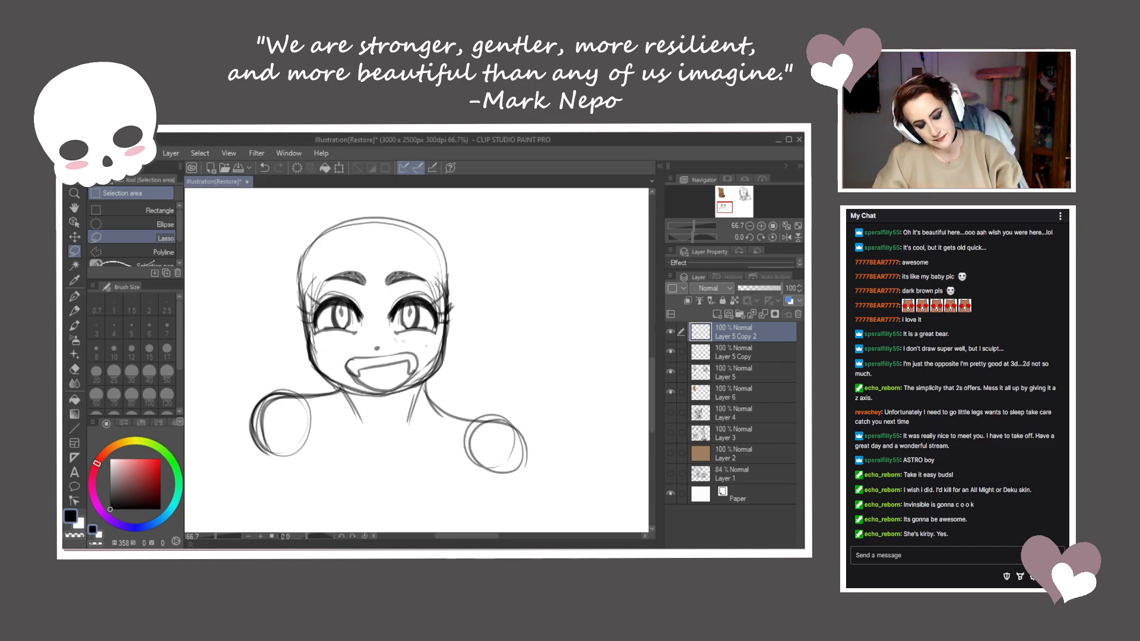
drag(309, 326, 306, 318)
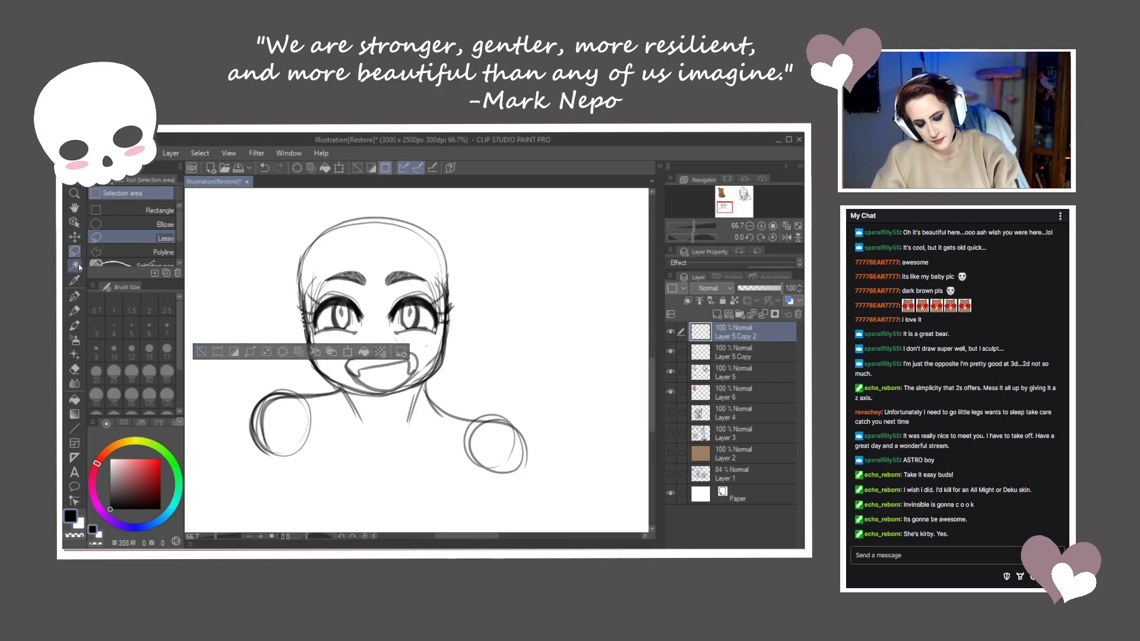
click(75, 295)
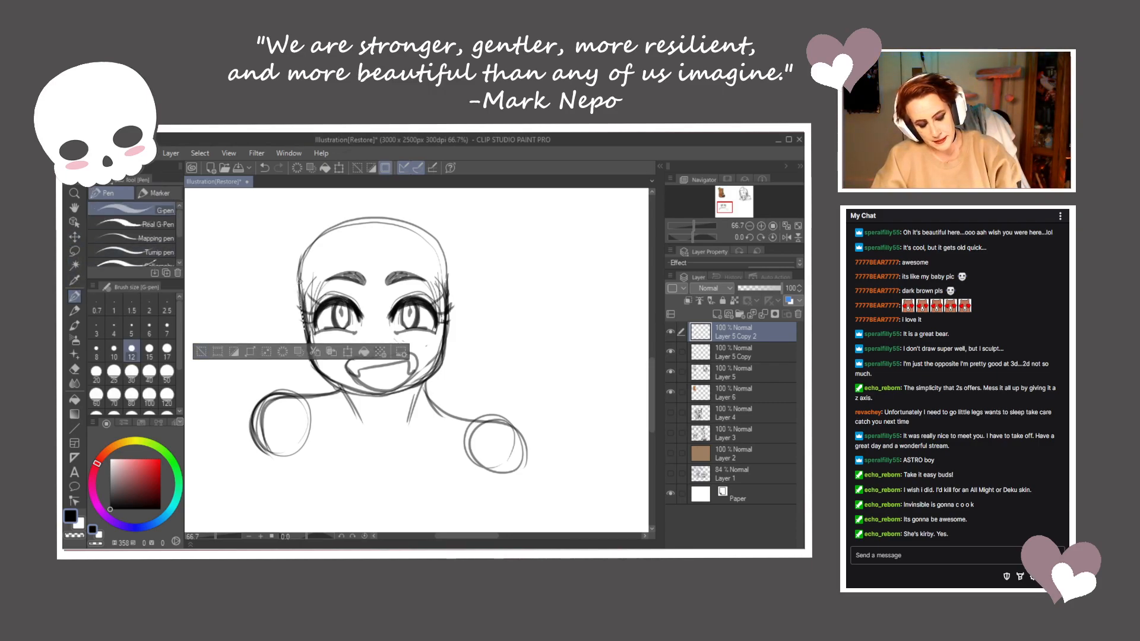
key(ctrl+d)
drag(301, 287, 321, 371)
drag(450, 274, 447, 338)
mouse_move(370, 396)
mouse_down()
mouse_move(406, 392)
mouse_move(440, 361)
mouse_move(445, 323)
mouse_up()
mouse_move(430, 380)
mouse_down()
mouse_move(447, 345)
mouse_move(418, 388)
mouse_move(366, 396)
mouse_up()
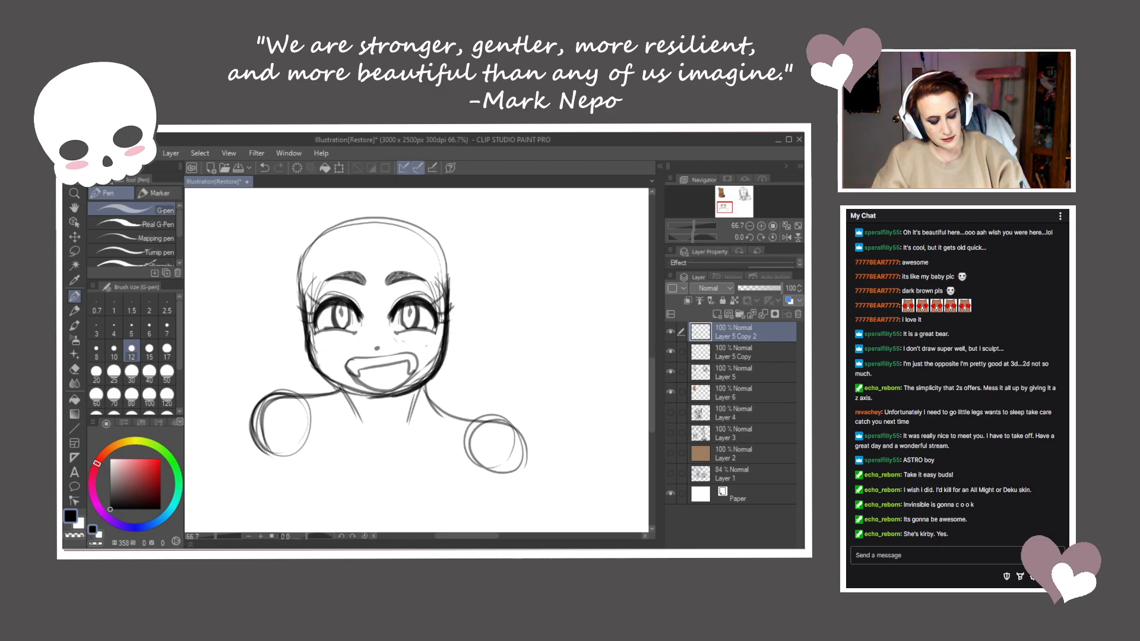
mouse_move(305, 334)
mouse_down()
mouse_move(308, 359)
mouse_move(363, 394)
mouse_up()
Strengthen the lower cheek and both neck lines below the jaw with repeated strokes
mouse_move(308, 366)
mouse_down()
mouse_move(382, 397)
mouse_move(355, 420)
mouse_up()
drag(330, 381, 356, 430)
drag(425, 384, 417, 427)
drag(425, 386, 420, 416)
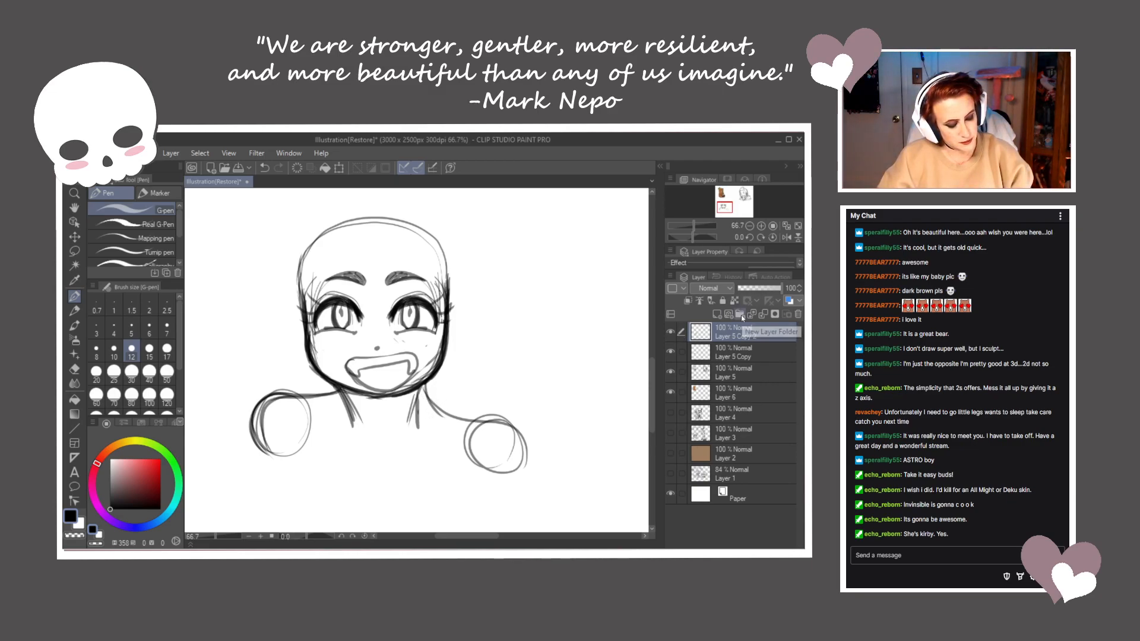
Merge both pasted eye layers down into Layer 5
right_click(721, 335)
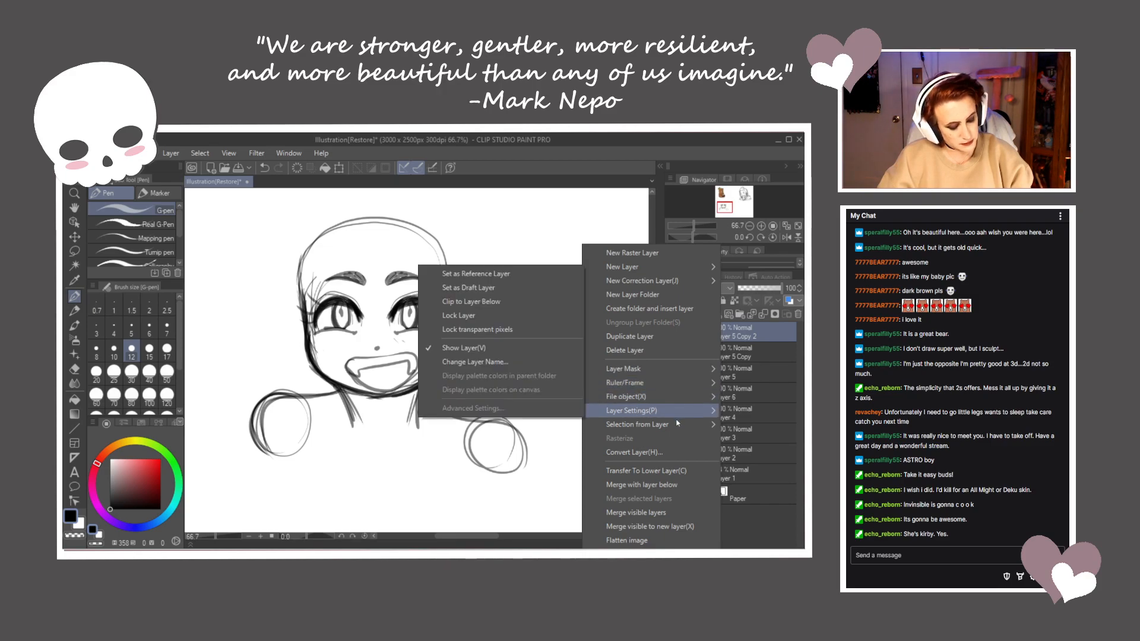
click(673, 486)
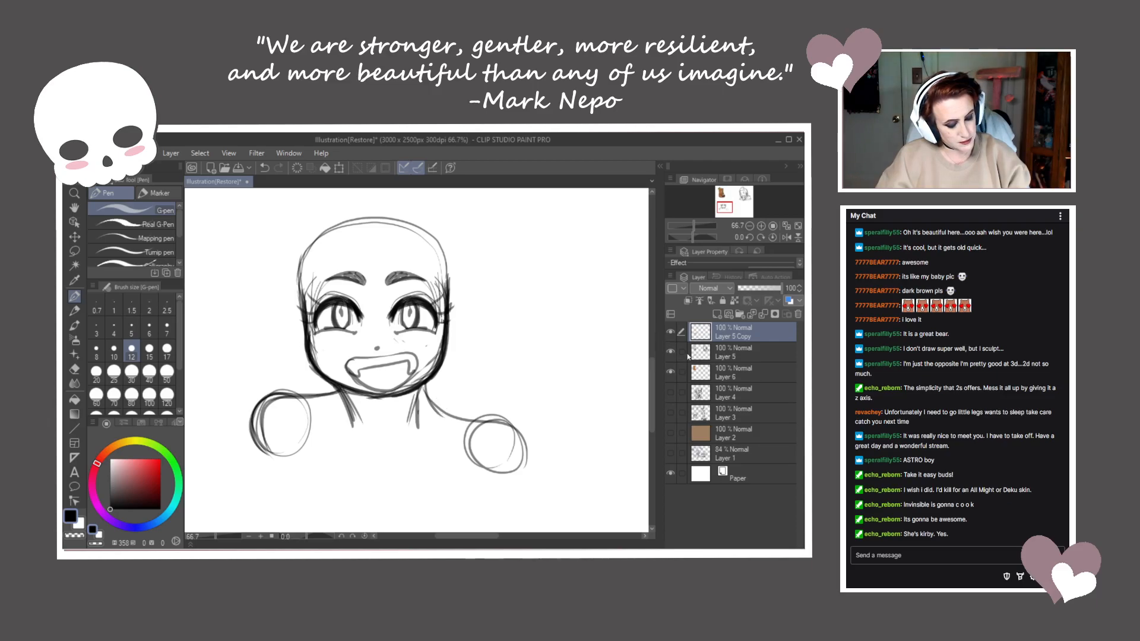
right_click(724, 336)
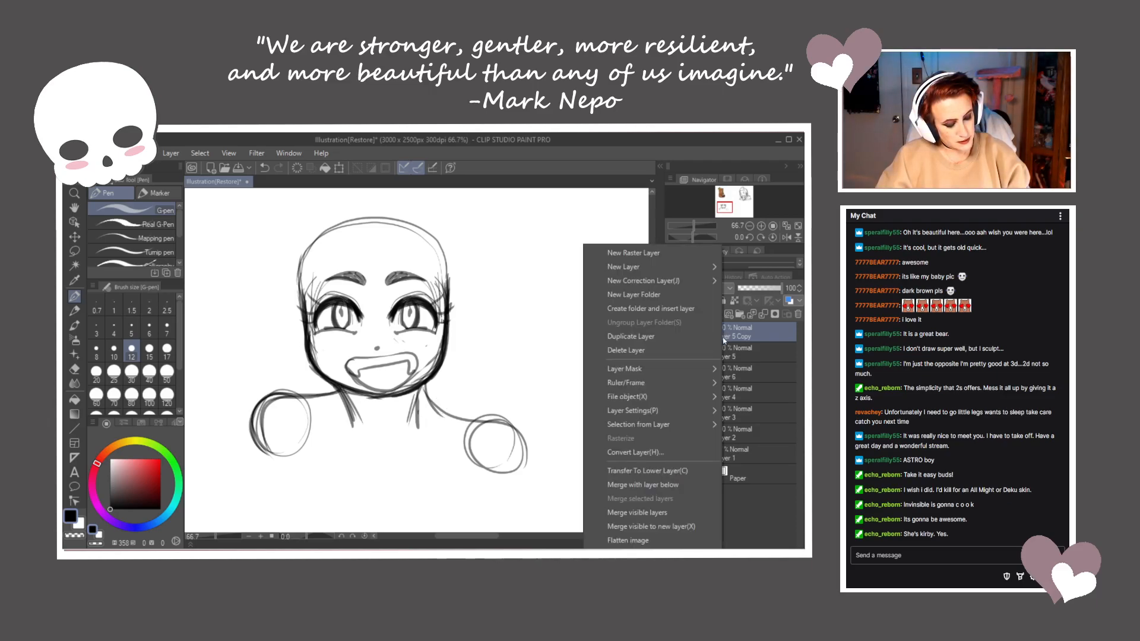
click(678, 485)
Erase the old shoulder lines and redraw darker ones from the neck outward, clearing most of the shoulder circle on the viewer's left
mouse_move(434, 396)
mouse_down()
mouse_move(426, 407)
mouse_move(439, 399)
mouse_move(452, 415)
mouse_up()
drag(315, 395, 332, 401)
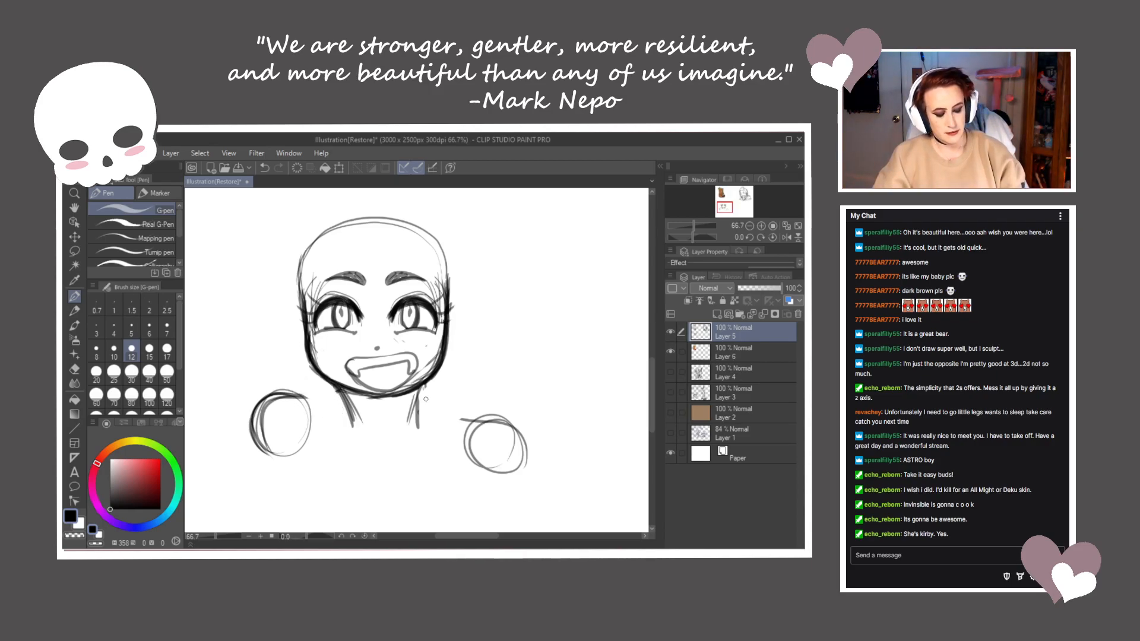
mouse_move(419, 387)
mouse_down()
mouse_move(423, 415)
mouse_move(518, 443)
mouse_up()
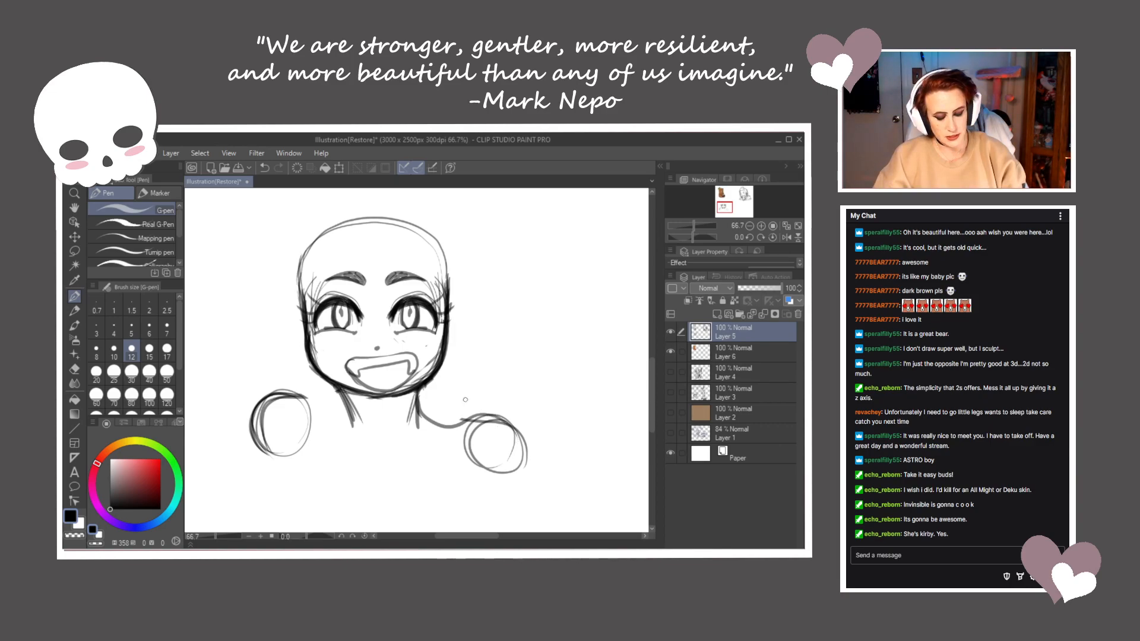
key(ctrl+z)
mouse_move(421, 409)
mouse_down()
mouse_move(445, 423)
mouse_move(492, 419)
mouse_move(504, 442)
mouse_move(474, 420)
mouse_move(514, 453)
mouse_up()
mouse_move(344, 404)
mouse_down()
mouse_move(323, 416)
mouse_move(283, 405)
mouse_move(255, 434)
mouse_move(295, 392)
mouse_move(274, 393)
mouse_move(250, 425)
mouse_move(261, 452)
mouse_move(267, 428)
mouse_up()
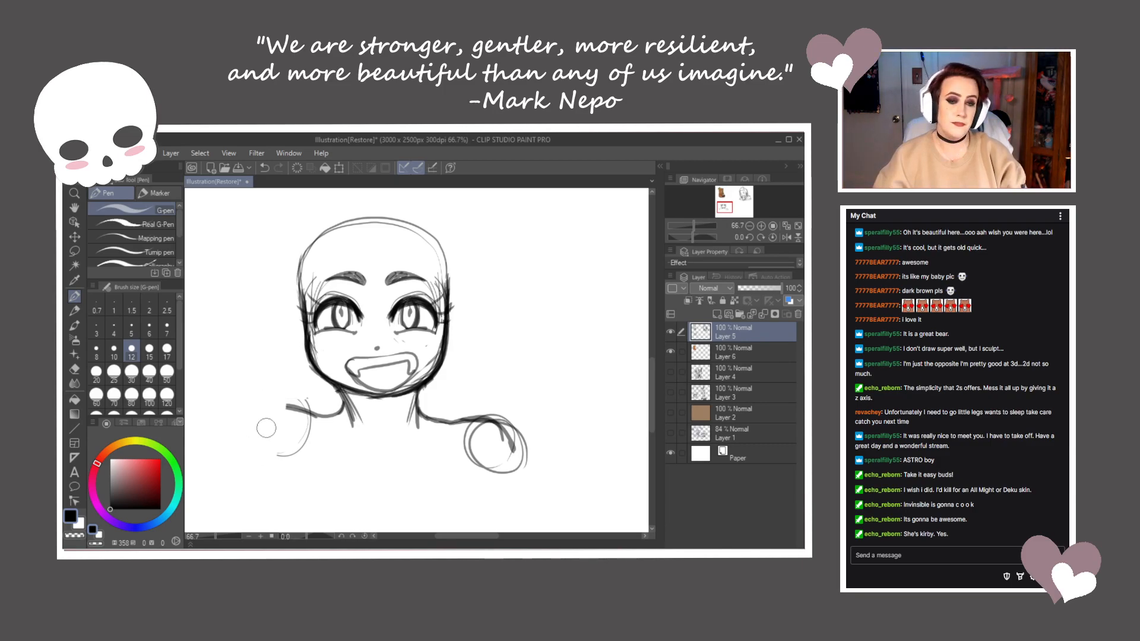
drag(337, 393, 347, 412)
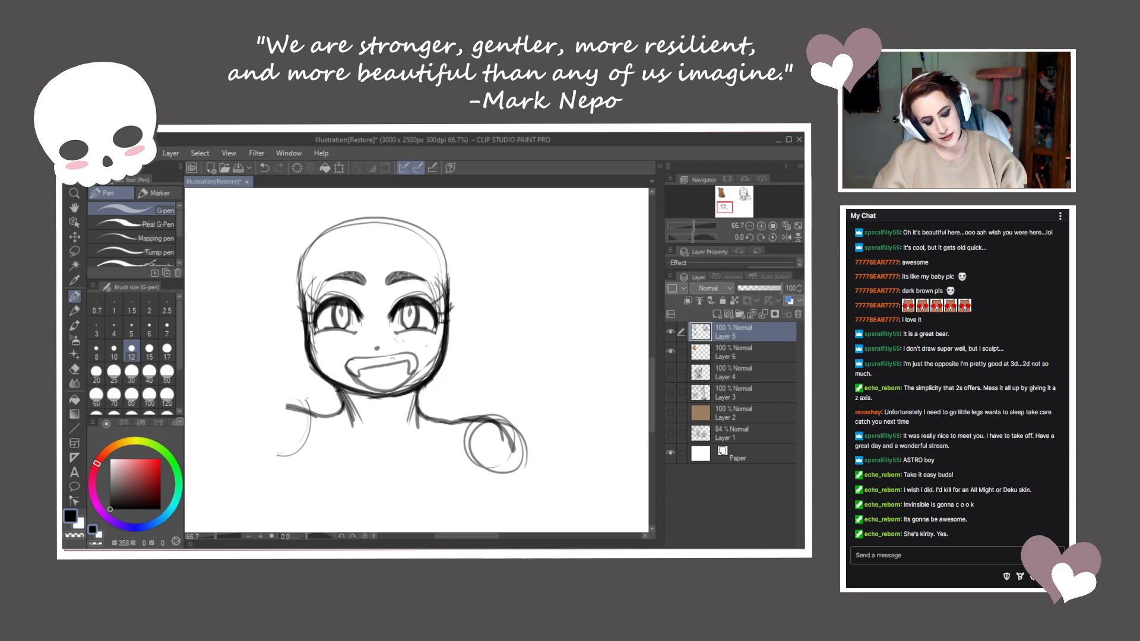
Darken the mouth interior, add blush ovals under both eyes and sketch an ear beside the cheek on the viewer's left
mouse_move(350, 371)
mouse_down()
mouse_move(410, 363)
mouse_move(365, 386)
mouse_move(361, 377)
mouse_move(418, 373)
mouse_up()
drag(336, 335, 314, 337)
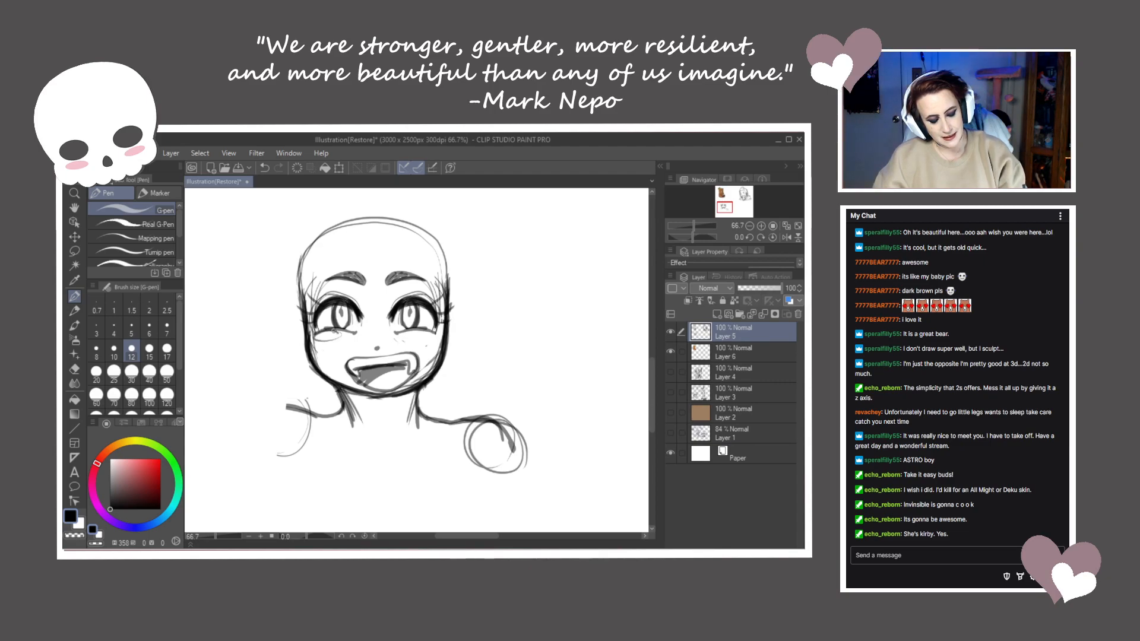
drag(438, 336, 410, 337)
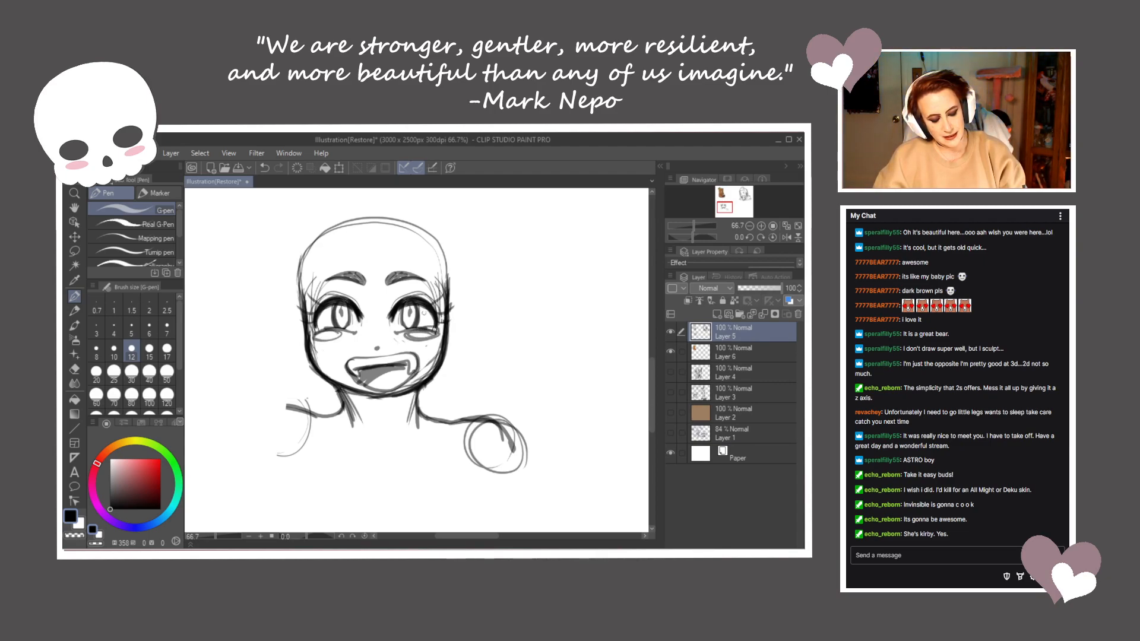
mouse_move(304, 330)
mouse_down()
mouse_move(291, 309)
mouse_move(301, 339)
mouse_up()
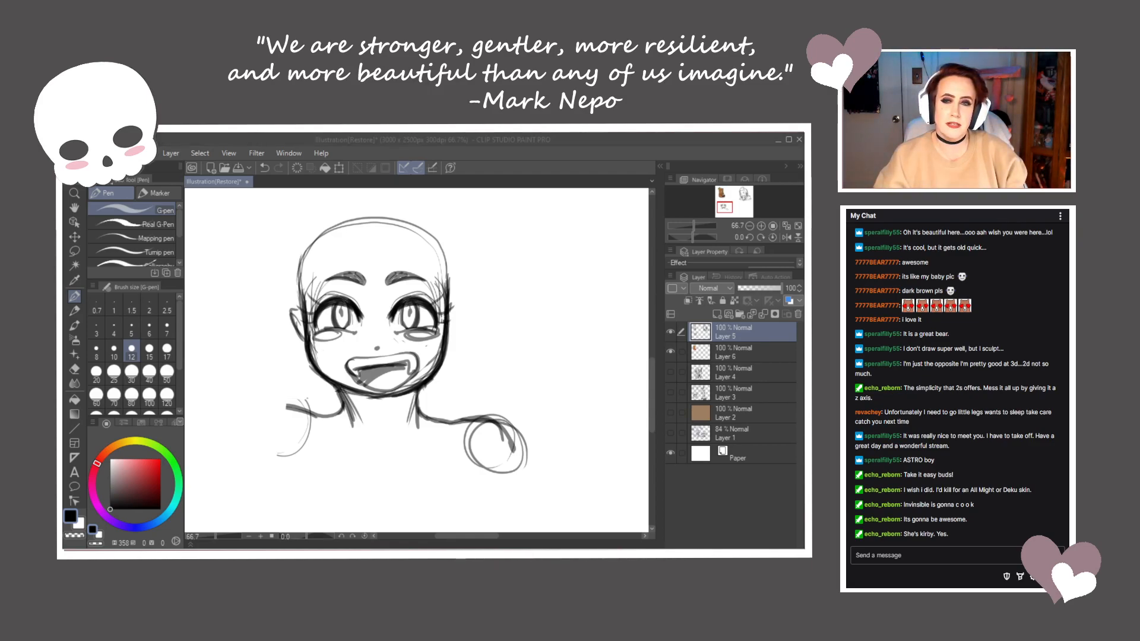
drag(350, 247, 371, 276)
drag(357, 245, 387, 288)
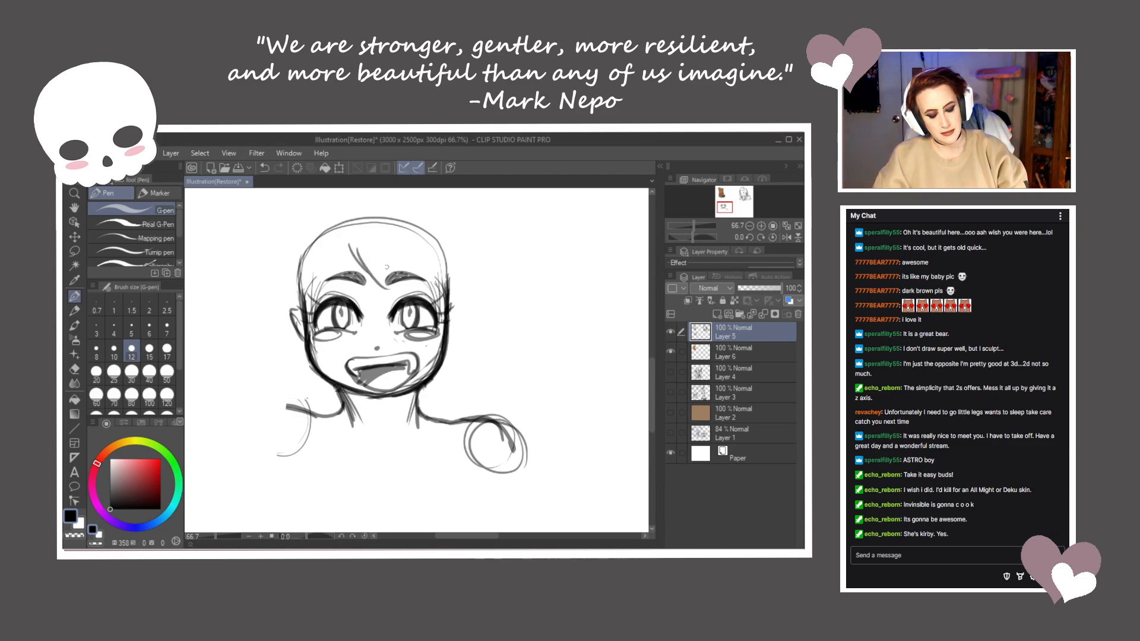
key(ctrl+z)
key(ctrl+z)
key(ctrl+z)
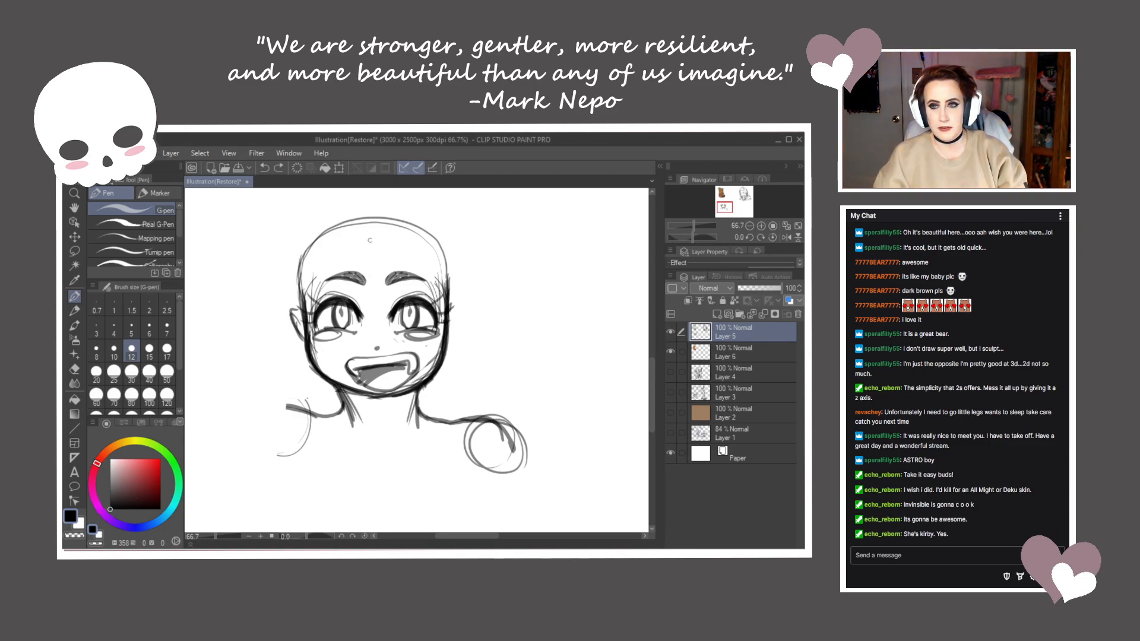
Sketch a parted fringe across the forehead and loose curved locks falling along both sides of the face
drag(344, 244, 390, 275)
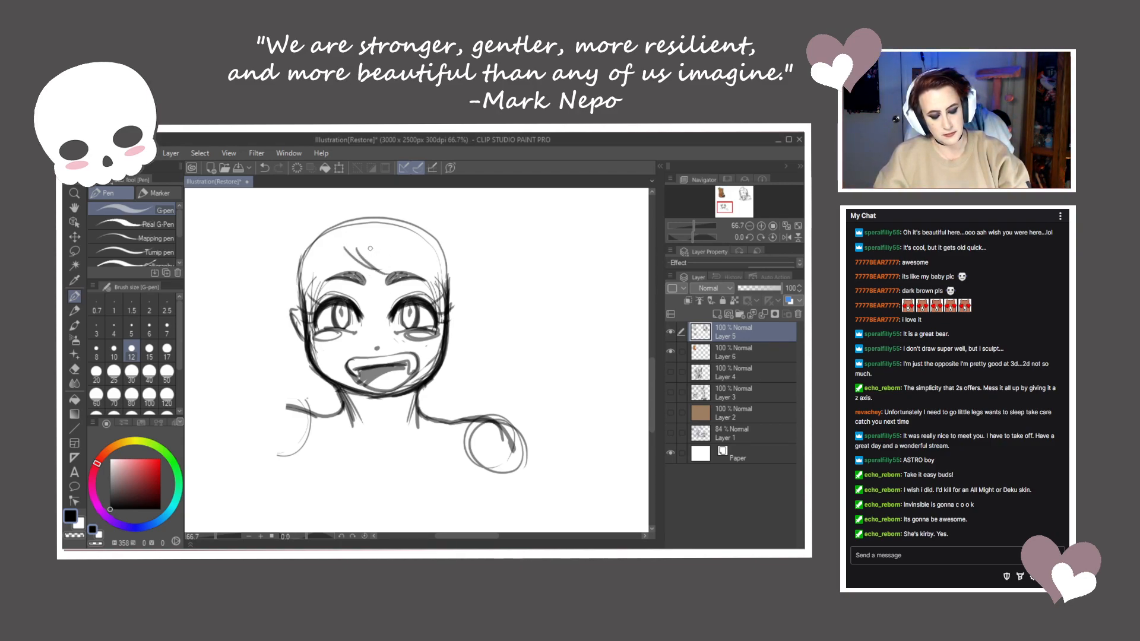
drag(344, 240, 313, 311)
mouse_move(310, 254)
mouse_down()
mouse_move(225, 384)
mouse_move(259, 402)
mouse_up()
drag(298, 314, 243, 383)
mouse_move(300, 311)
mouse_down()
mouse_move(270, 370)
mouse_move(330, 395)
mouse_up()
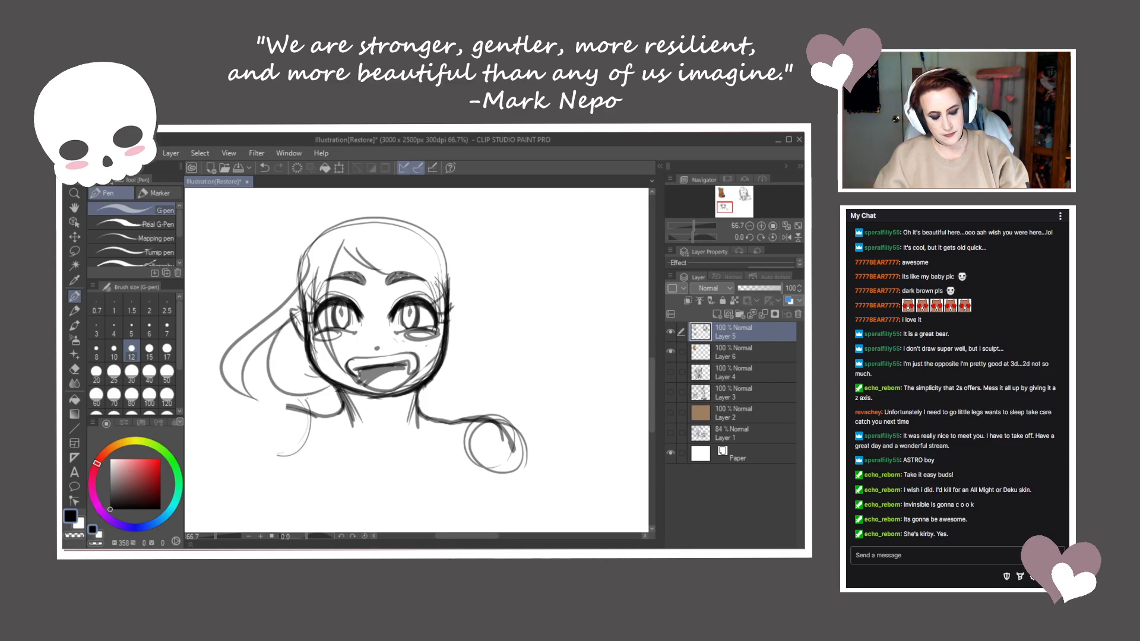
mouse_move(401, 255)
mouse_down()
mouse_move(444, 301)
mouse_move(475, 399)
mouse_up()
mouse_move(449, 280)
mouse_down()
mouse_move(502, 342)
mouse_move(460, 386)
mouse_up()
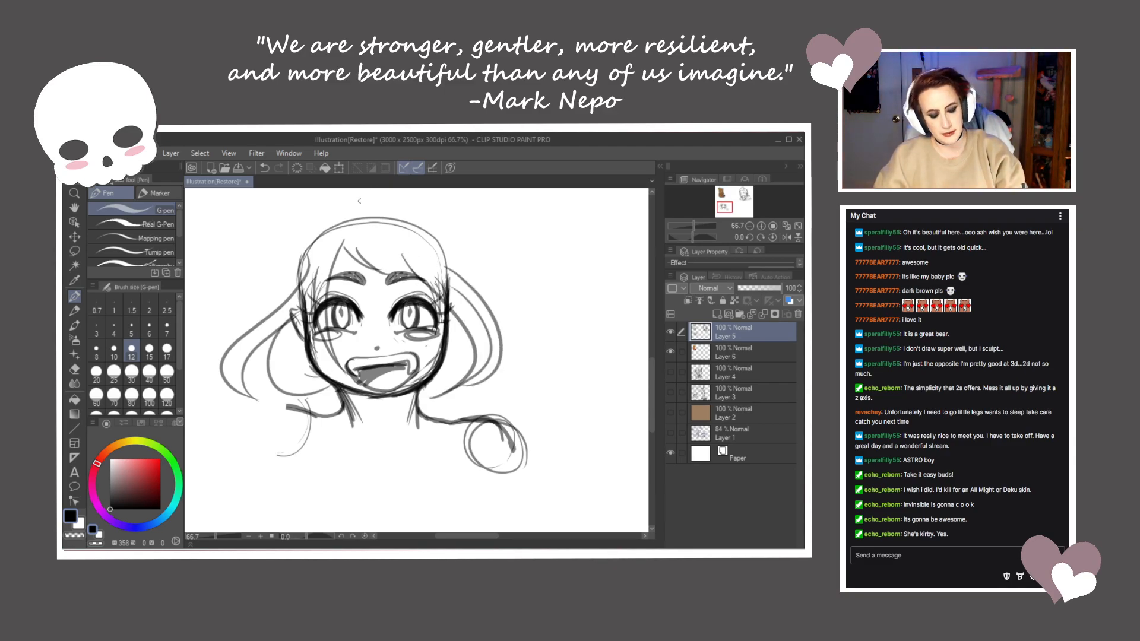
Outline the rounded crown of hair above the skull, curving down to the side locks
mouse_move(386, 198)
mouse_down()
mouse_move(349, 200)
mouse_move(294, 228)
mouse_move(266, 300)
mouse_up()
drag(300, 231, 264, 308)
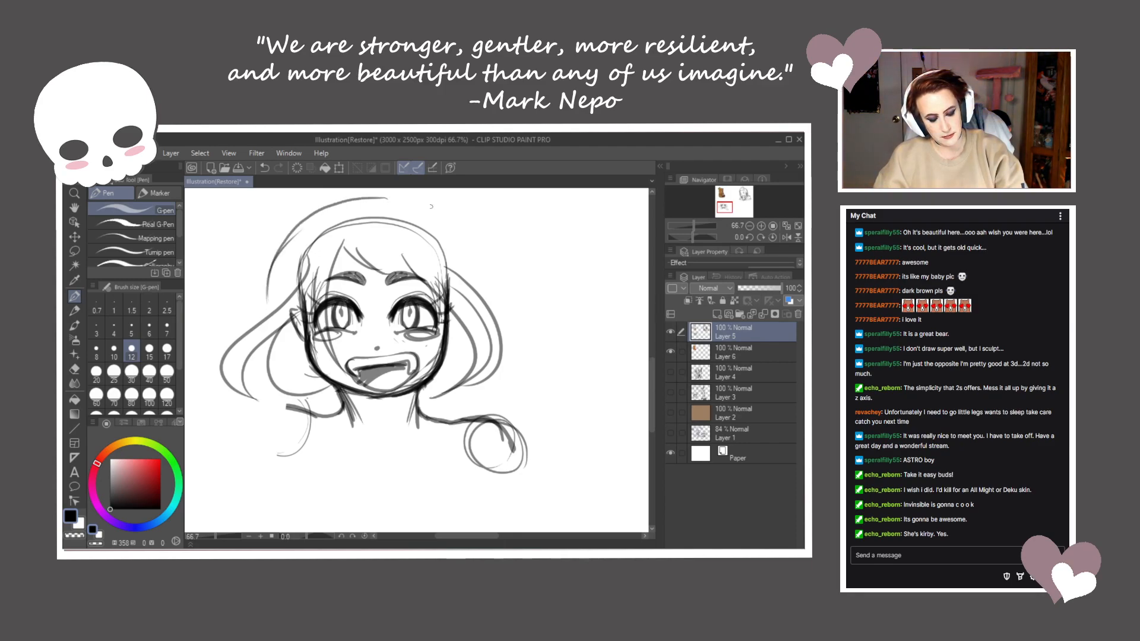
mouse_move(388, 197)
mouse_down()
mouse_move(455, 230)
mouse_move(486, 304)
mouse_up()
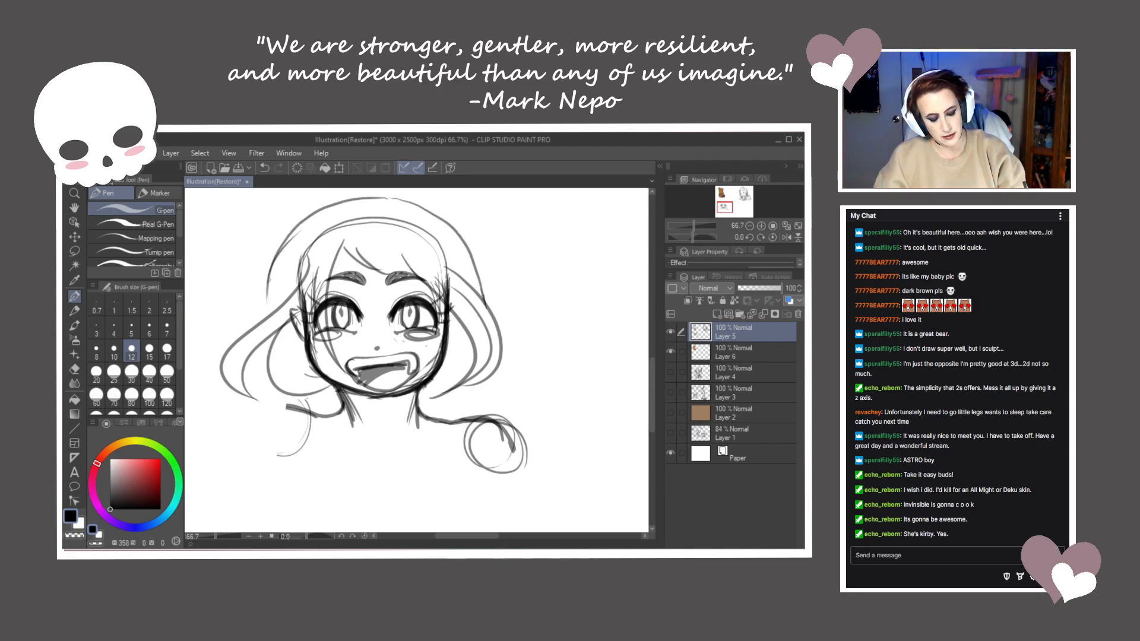
Add strands to the hair beside the cheek on the viewer's left and strengthen the outer hair contour on both sides
drag(277, 331, 240, 407)
mouse_move(321, 276)
mouse_down()
mouse_move(306, 310)
mouse_move(334, 394)
mouse_up()
mouse_move(301, 331)
mouse_down()
mouse_move(335, 392)
mouse_move(310, 392)
mouse_up()
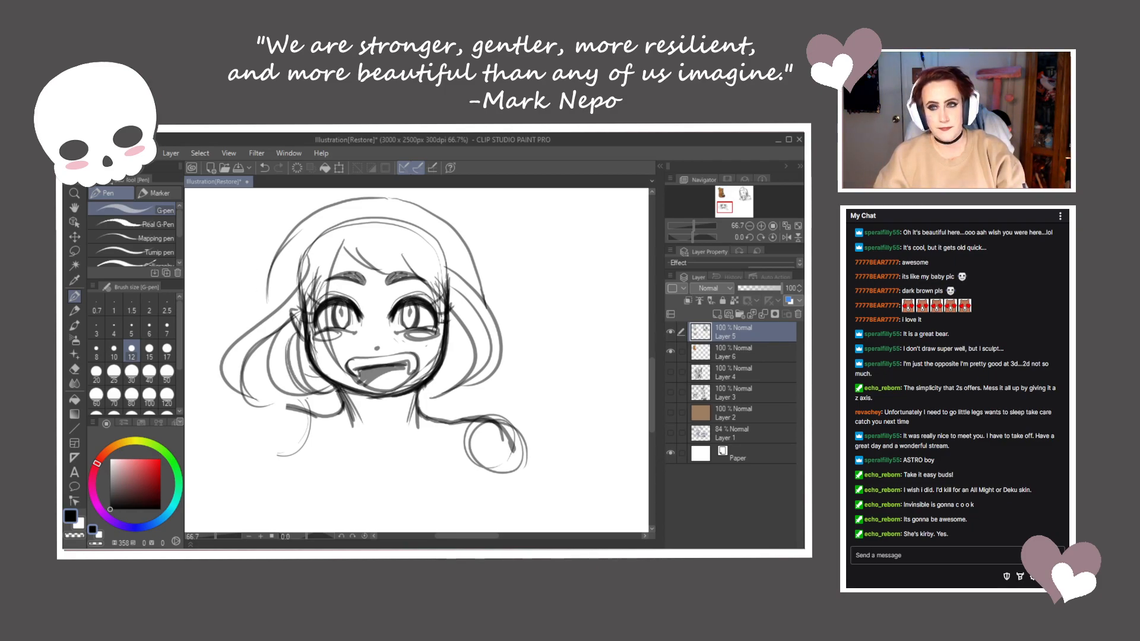
drag(275, 255, 250, 384)
mouse_move(264, 352)
mouse_down()
mouse_move(250, 384)
mouse_move(277, 389)
mouse_up()
drag(462, 235, 477, 291)
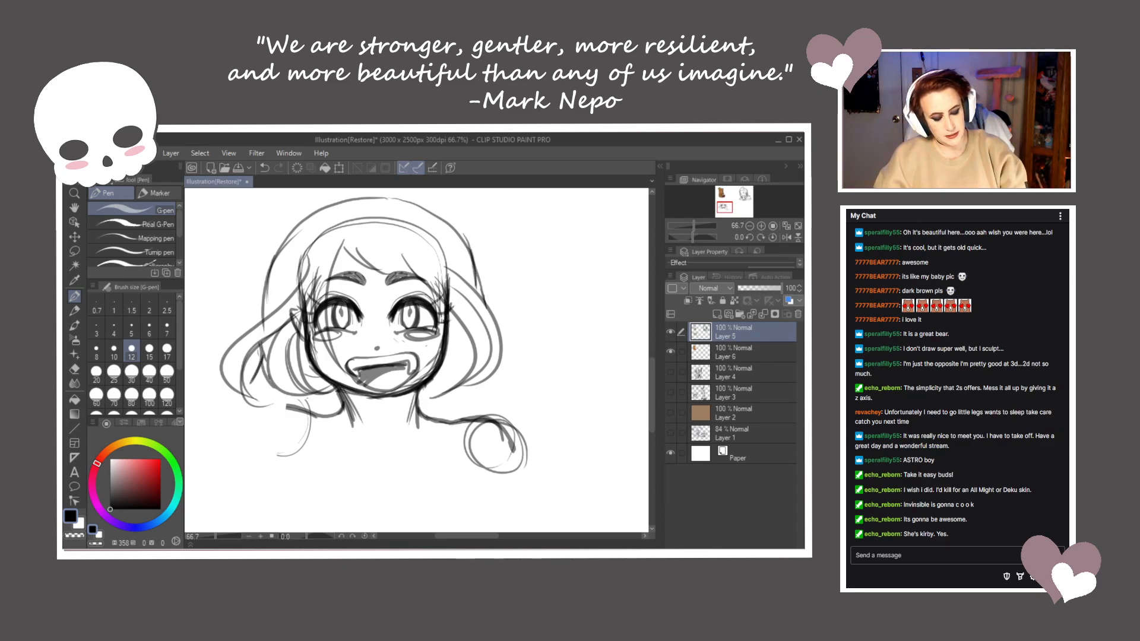
Extend the fringe toward the viewer's right, add strands beside that cheek and clear the skull guideline inside the hair
mouse_move(365, 251)
mouse_down()
mouse_move(424, 282)
mouse_move(465, 333)
mouse_move(442, 385)
mouse_up()
drag(460, 313, 437, 389)
drag(453, 341, 431, 393)
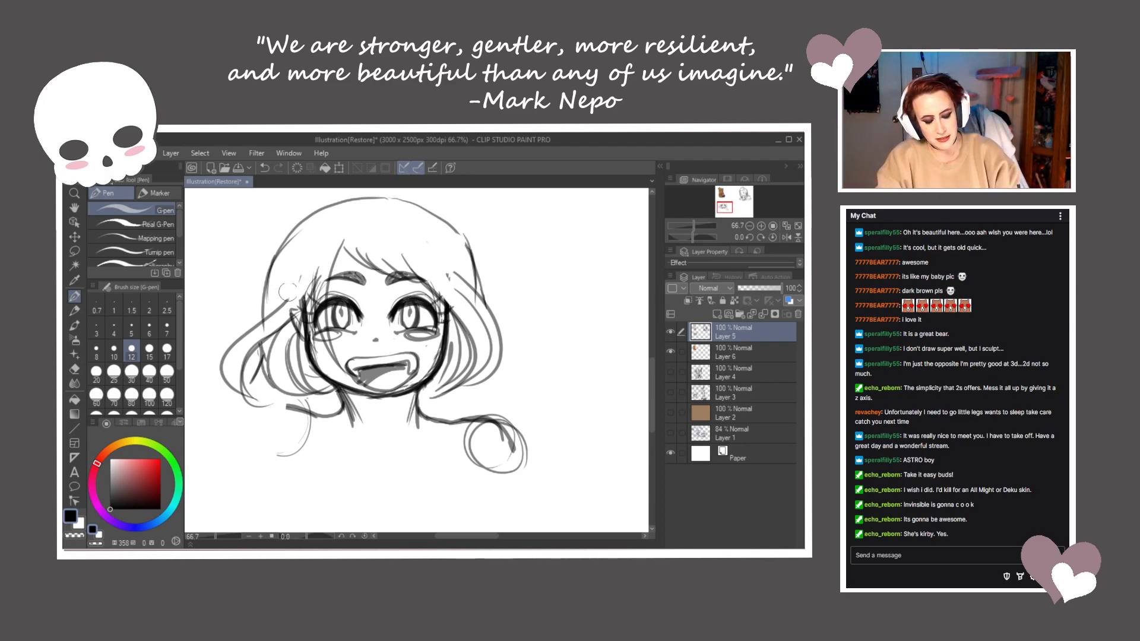
Redraw the outer lock on the viewer's left as a darker, narrower flick of hair
mouse_move(309, 285)
mouse_down()
mouse_move(257, 345)
mouse_move(238, 383)
mouse_up()
drag(298, 312, 237, 369)
mouse_move(317, 278)
mouse_down()
mouse_move(272, 312)
mouse_move(238, 380)
mouse_up()
mouse_move(225, 335)
mouse_down()
mouse_move(249, 403)
mouse_move(235, 402)
mouse_up()
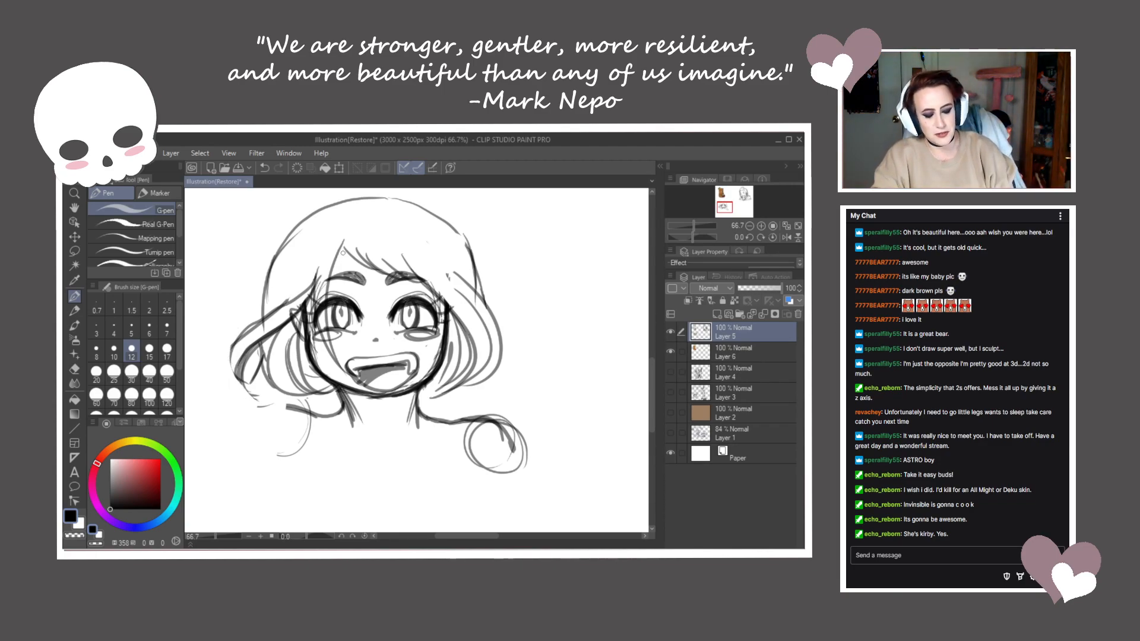
Darken the fringe and redraw the crown outline down both sides of the head with heavier strokes
mouse_move(333, 236)
mouse_down()
mouse_move(370, 273)
mouse_move(400, 280)
mouse_up()
mouse_move(389, 198)
mouse_down()
mouse_move(385, 210)
mouse_move(351, 210)
mouse_move(419, 220)
mouse_move(449, 242)
mouse_move(477, 300)
mouse_up()
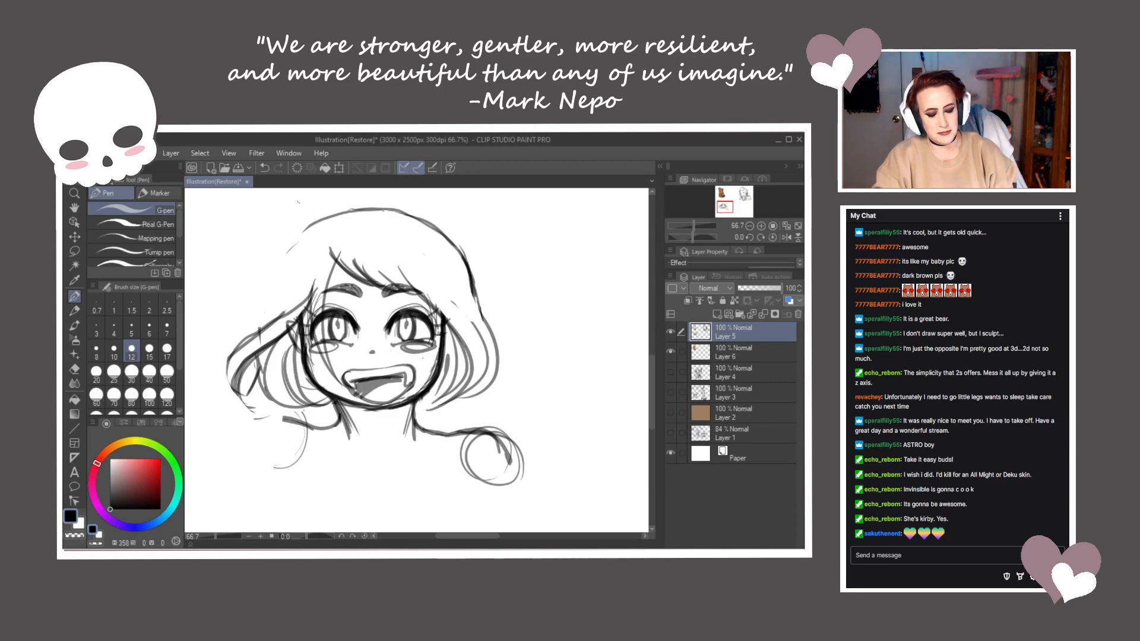
drag(317, 218, 272, 284)
drag(293, 244, 264, 324)
drag(314, 228, 274, 291)
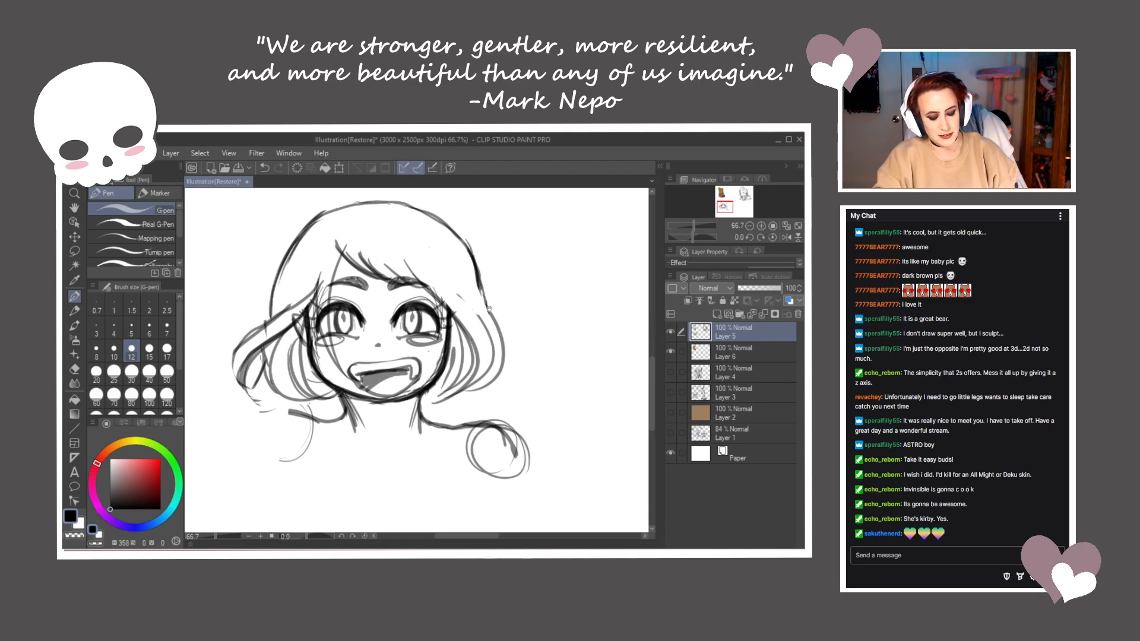
Erase the outer flick on the viewer's left and rebuild the bob with layered strands on both sides of the face
mouse_move(246, 367)
mouse_down()
mouse_move(229, 346)
mouse_move(269, 417)
mouse_move(244, 332)
mouse_move(255, 368)
mouse_move(278, 315)
mouse_up()
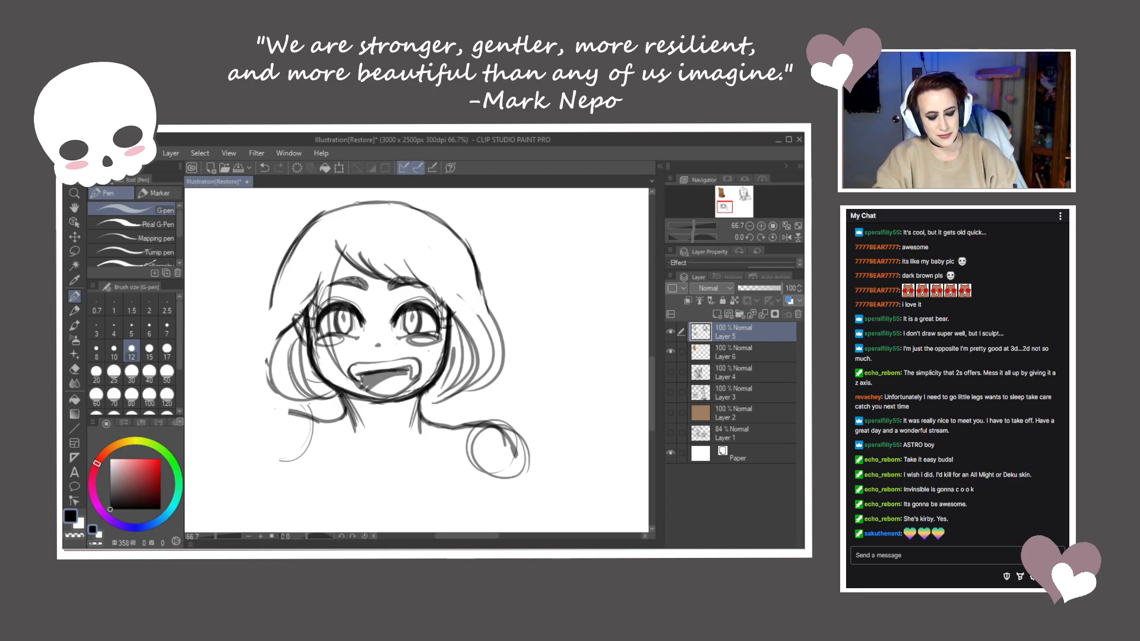
mouse_move(344, 249)
mouse_down()
mouse_move(332, 279)
mouse_move(340, 369)
mouse_up()
mouse_move(321, 278)
mouse_down()
mouse_move(343, 372)
mouse_move(307, 306)
mouse_move(251, 386)
mouse_move(323, 264)
mouse_move(256, 336)
mouse_up()
mouse_move(285, 302)
mouse_down()
mouse_move(261, 325)
mouse_move(289, 396)
mouse_up()
drag(265, 360, 298, 395)
drag(442, 302, 476, 361)
mouse_move(447, 263)
mouse_down()
mouse_move(488, 297)
mouse_move(507, 326)
mouse_up()
mouse_move(470, 284)
mouse_down()
mouse_move(492, 316)
mouse_move(481, 360)
mouse_up()
mouse_move(425, 291)
mouse_down()
mouse_move(447, 310)
mouse_move(466, 372)
mouse_up()
Clean up the lower face and redraw the chin and jawline with darker strokes
mouse_move(393, 360)
mouse_down()
mouse_move(397, 338)
mouse_move(330, 363)
mouse_move(401, 378)
mouse_up()
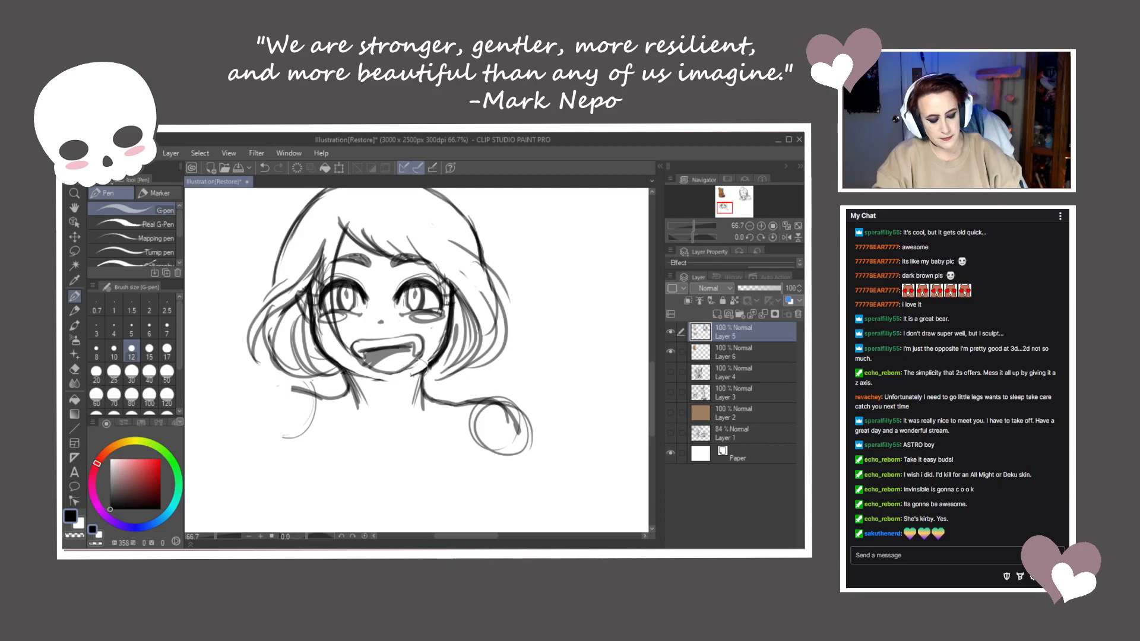
mouse_move(381, 387)
mouse_down()
mouse_move(443, 348)
mouse_move(456, 294)
mouse_up()
mouse_move(446, 332)
mouse_down()
mouse_move(339, 360)
mouse_move(390, 385)
mouse_move(410, 379)
mouse_move(398, 411)
mouse_move(426, 382)
mouse_up()
Draw a thick collar around the neck with two small oval details at the front and hatch the neck shadow
mouse_move(354, 396)
mouse_down()
mouse_move(360, 375)
mouse_move(402, 412)
mouse_move(420, 376)
mouse_move(426, 424)
mouse_move(457, 381)
mouse_up()
mouse_move(346, 378)
mouse_down()
mouse_move(328, 396)
mouse_move(354, 377)
mouse_move(373, 410)
mouse_move(437, 398)
mouse_move(446, 385)
mouse_move(449, 432)
mouse_move(398, 453)
mouse_move(356, 442)
mouse_move(327, 389)
mouse_move(364, 425)
mouse_move(402, 433)
mouse_move(426, 427)
mouse_move(441, 382)
mouse_move(425, 377)
mouse_move(336, 377)
mouse_move(329, 397)
mouse_up()
drag(368, 434, 368, 435)
drag(398, 441, 397, 446)
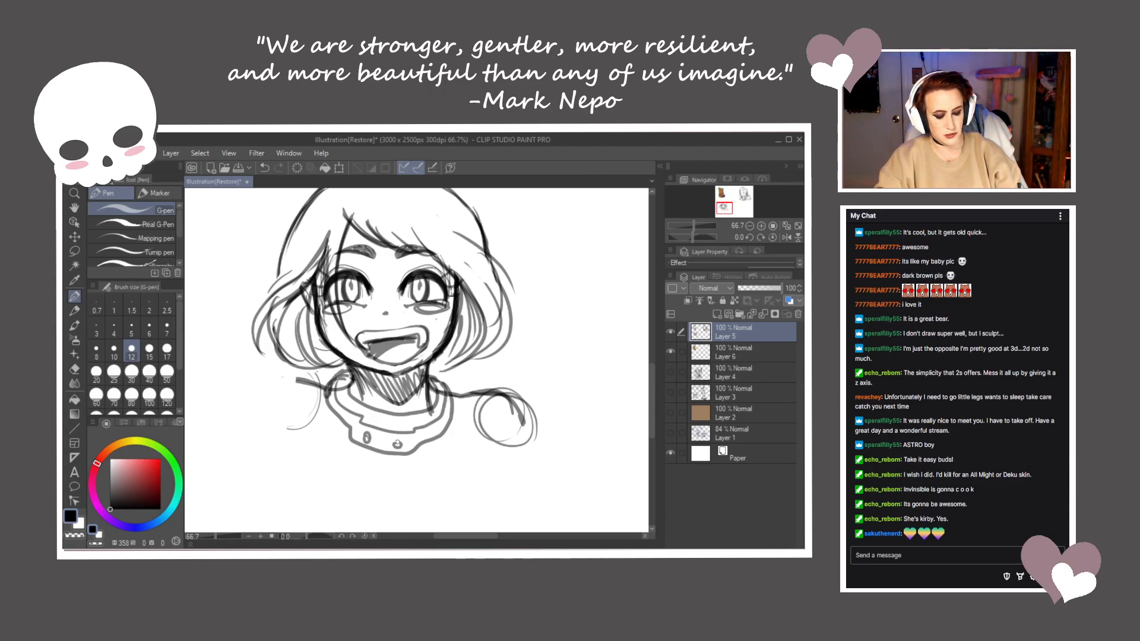
drag(482, 405, 485, 411)
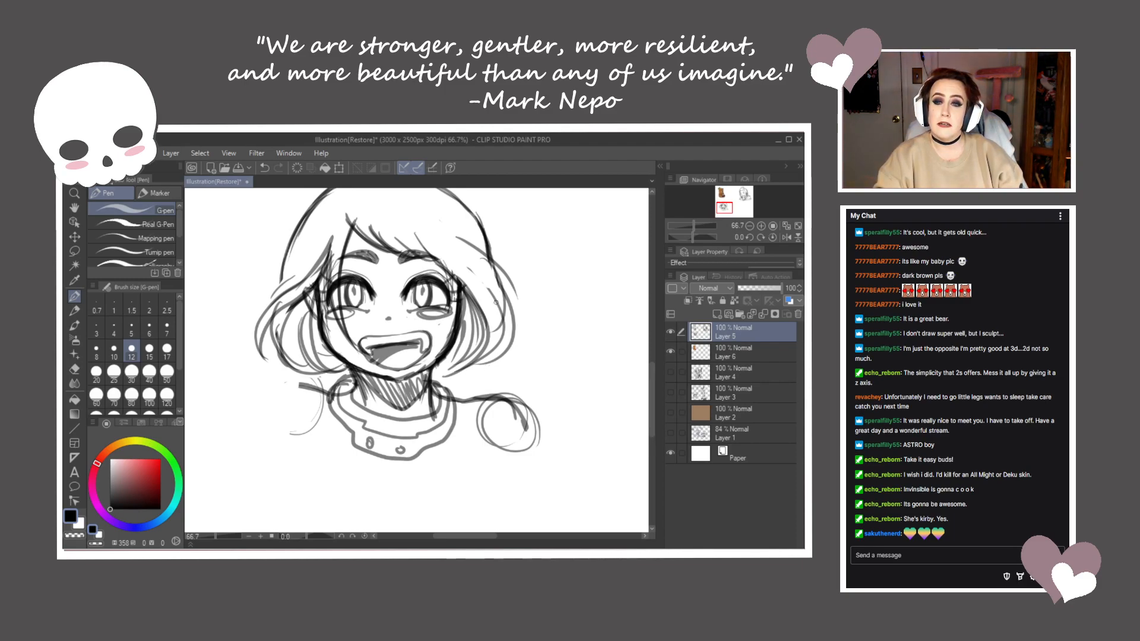
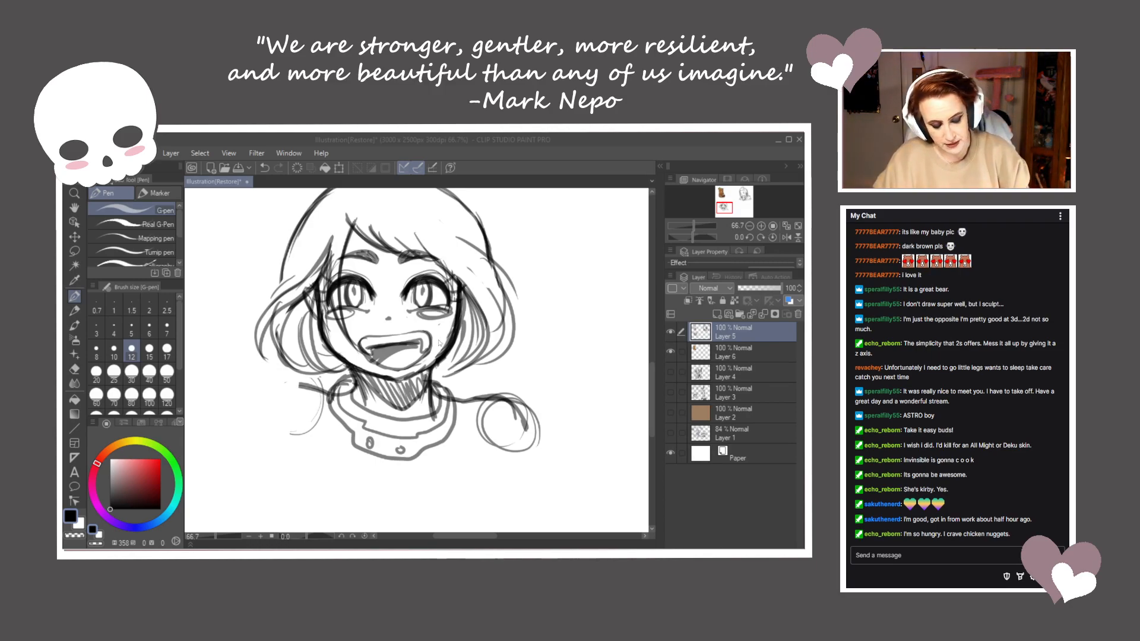
Rework the jawline on the viewer's right from the cheek down to the chin
click(460, 297)
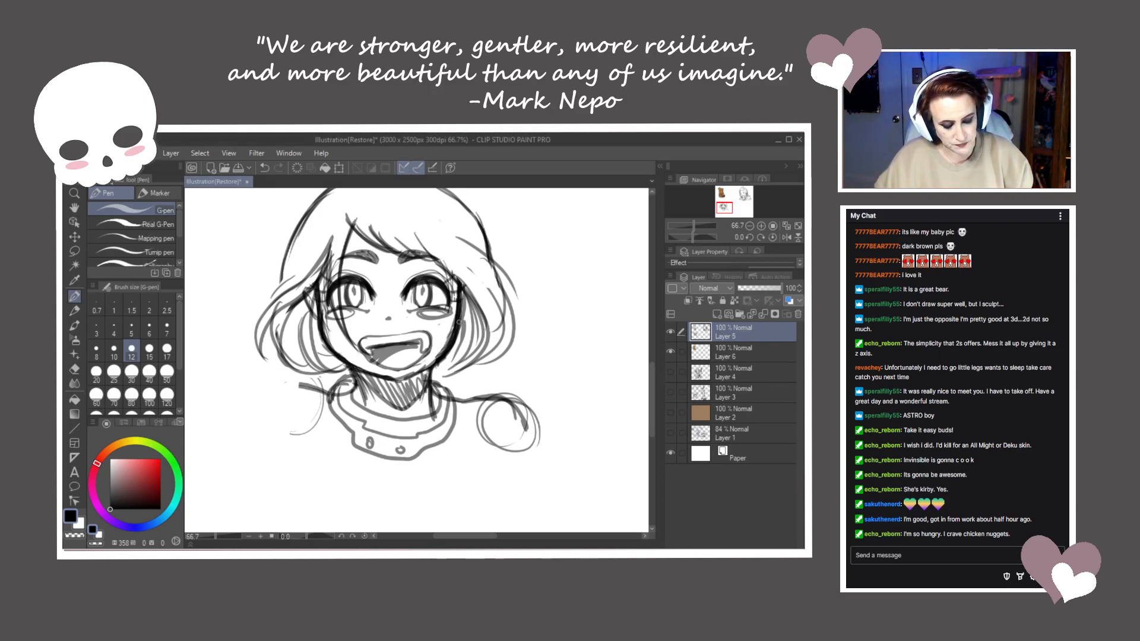
mouse_move(464, 314)
mouse_down()
mouse_move(456, 285)
mouse_move(431, 362)
mouse_up()
mouse_move(454, 289)
mouse_down()
mouse_move(453, 321)
mouse_move(408, 372)
mouse_up()
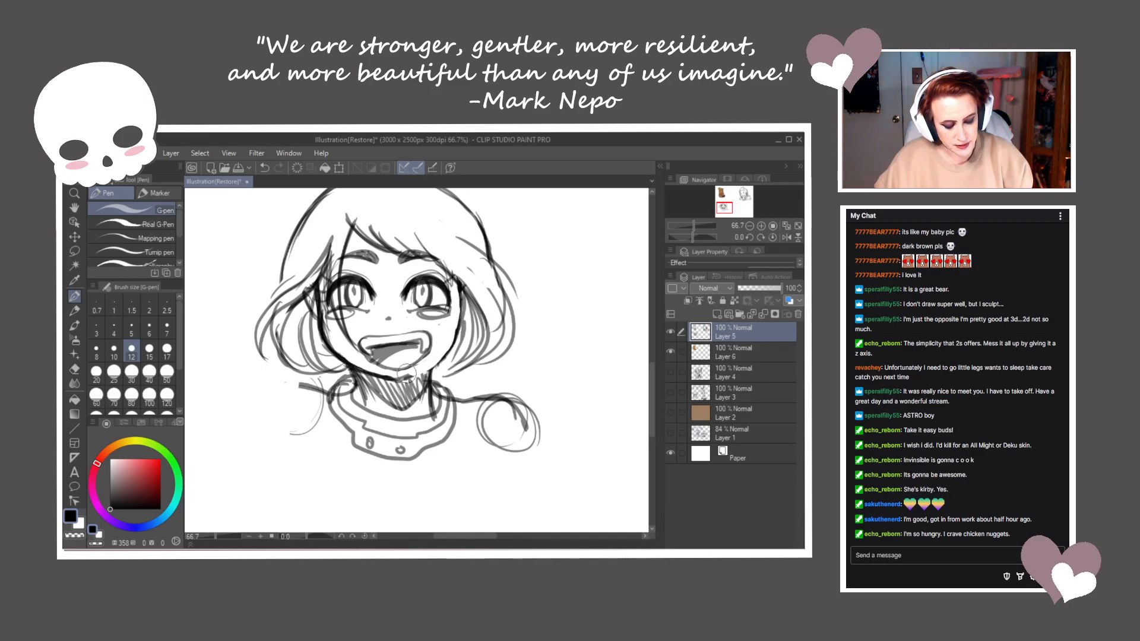
mouse_move(461, 285)
mouse_down()
mouse_move(457, 338)
mouse_move(433, 369)
mouse_move(394, 378)
mouse_up()
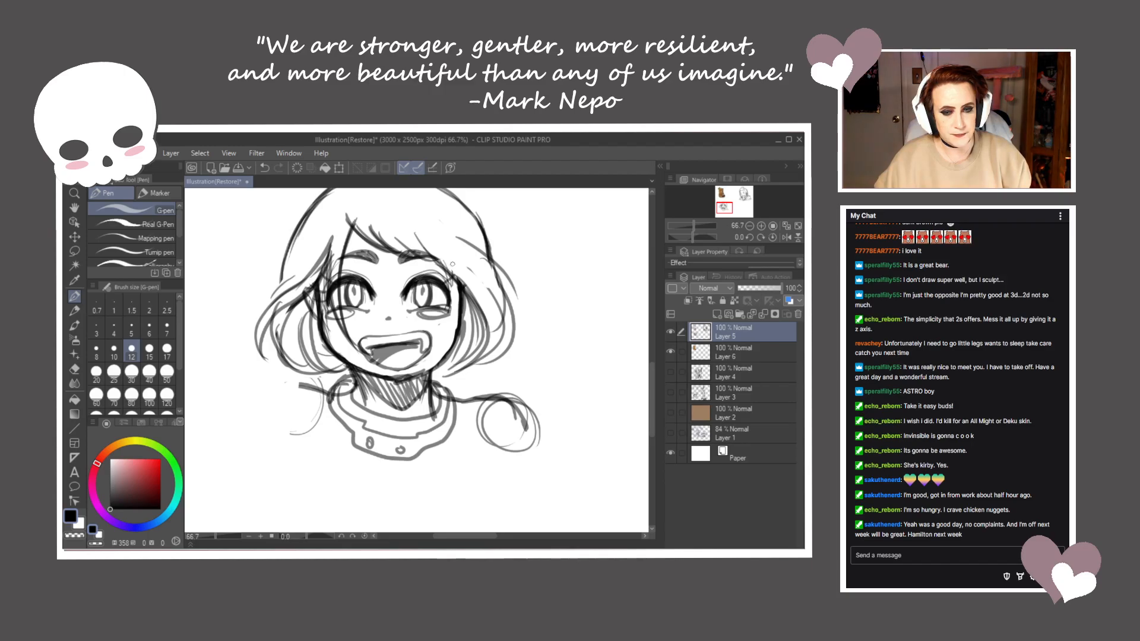
mouse_move(462, 290)
mouse_down()
mouse_move(461, 323)
mouse_move(460, 301)
mouse_move(453, 334)
mouse_move(393, 378)
mouse_up()
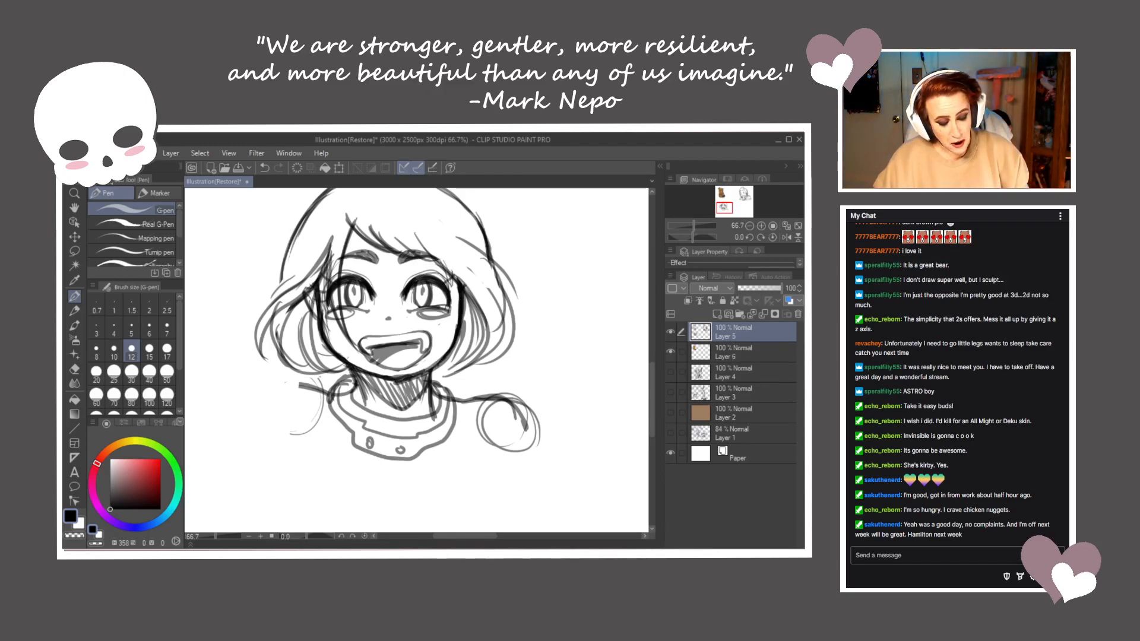
mouse_move(463, 290)
mouse_down()
mouse_move(445, 352)
mouse_move(400, 377)
mouse_up()
Darken the open mouth's outline and interior and refine the fang and tongue lines
mouse_move(360, 343)
mouse_down()
mouse_move(420, 332)
mouse_move(430, 344)
mouse_up()
mouse_move(427, 351)
mouse_down()
mouse_move(383, 368)
mouse_move(388, 344)
mouse_move(373, 351)
mouse_move(383, 363)
mouse_move(424, 346)
mouse_move(379, 360)
mouse_move(420, 336)
mouse_move(385, 345)
mouse_up()
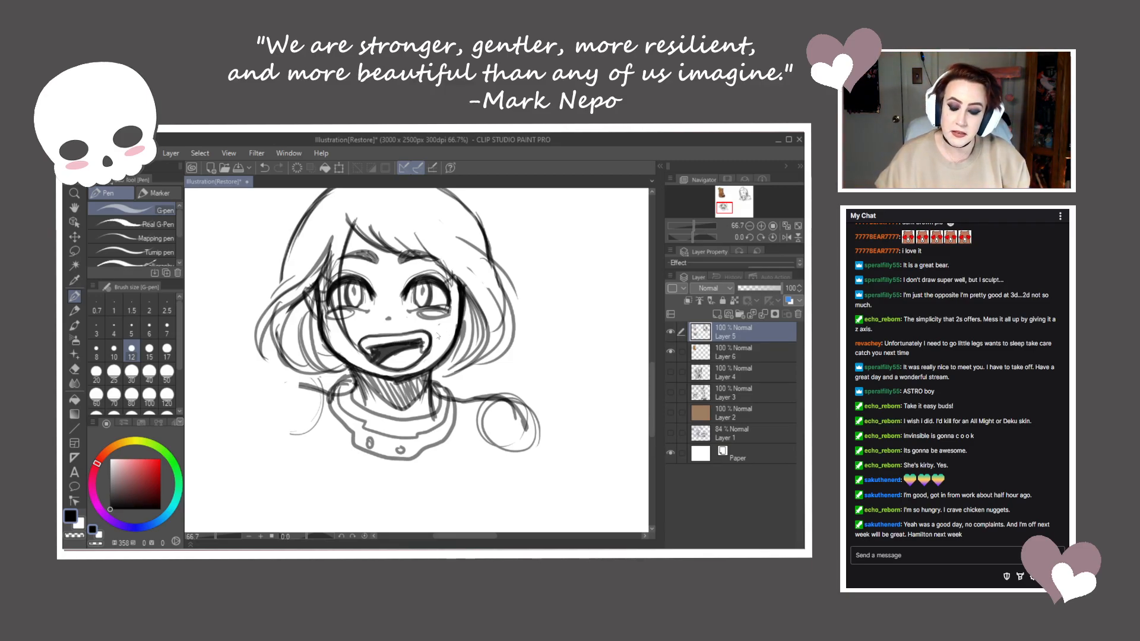
key(ctrl+z)
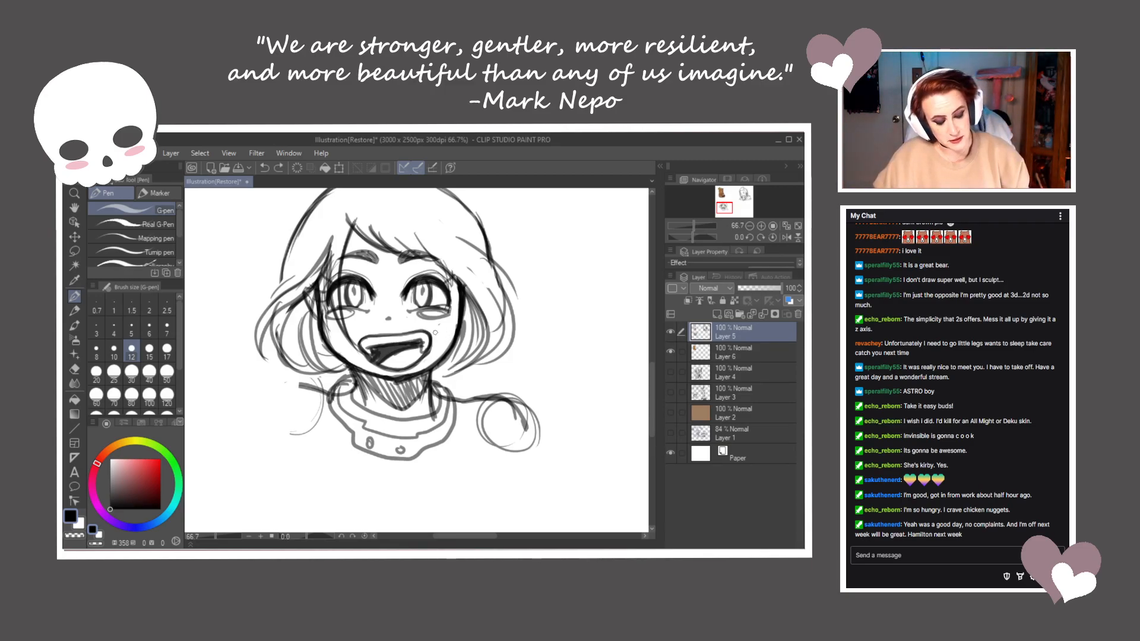
drag(427, 336, 421, 344)
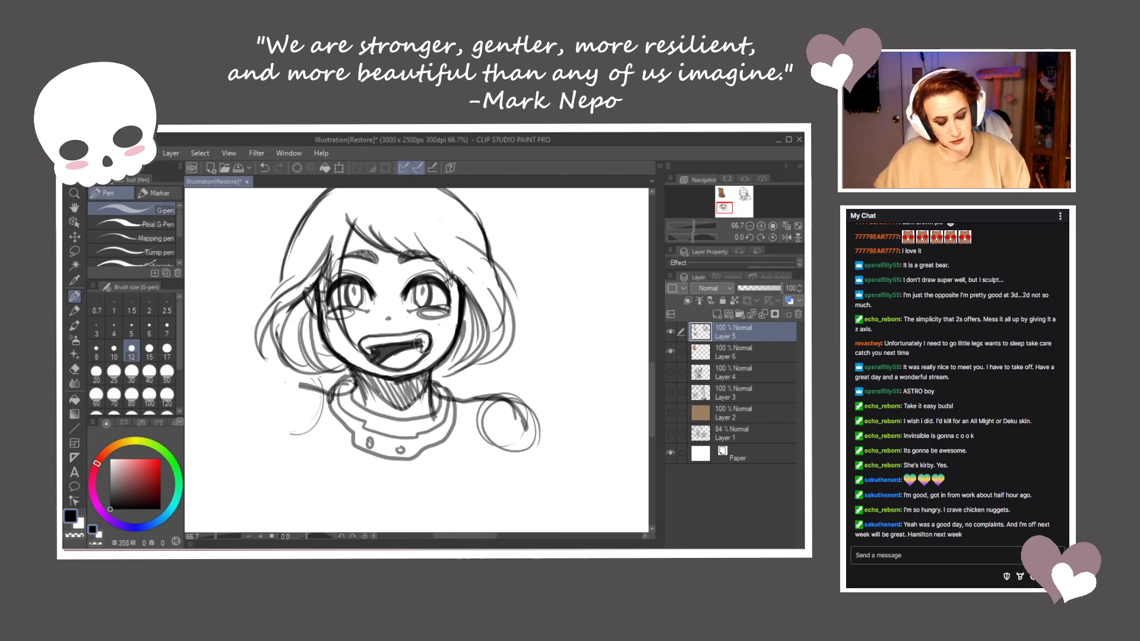
mouse_move(385, 348)
mouse_down()
mouse_move(427, 340)
mouse_move(419, 347)
mouse_up()
scroll(473, 343, up, 2)
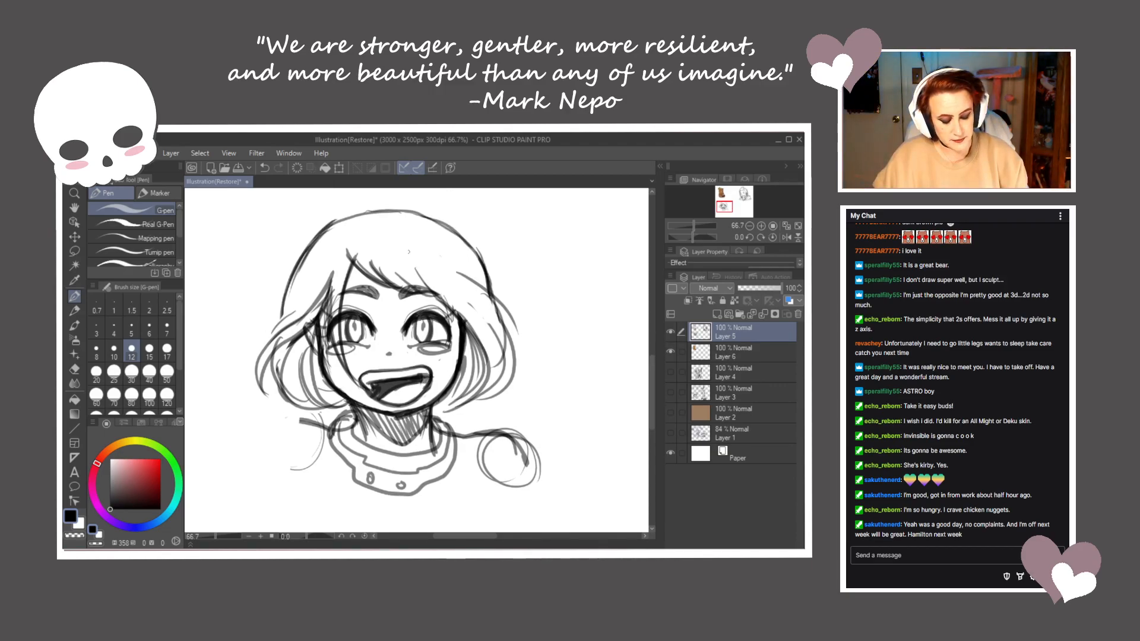
Look over the new figure and the blank area between it and the hooded character
drag(452, 506, 506, 418)
mouse_move(383, 341)
mouse_down()
mouse_move(319, 373)
mouse_move(377, 340)
mouse_move(328, 389)
mouse_move(353, 399)
mouse_up()
drag(349, 398, 384, 363)
mouse_move(469, 368)
mouse_down()
mouse_move(397, 367)
mouse_move(508, 397)
mouse_up()
mouse_move(459, 348)
mouse_down()
mouse_move(489, 415)
mouse_move(500, 410)
mouse_up()
mouse_move(561, 304)
mouse_down()
mouse_move(518, 325)
mouse_move(416, 440)
mouse_up()
drag(472, 383, 330, 440)
mouse_move(435, 304)
mouse_down()
mouse_move(432, 453)
mouse_move(516, 382)
mouse_up()
mouse_move(489, 291)
mouse_down()
mouse_move(406, 392)
mouse_move(410, 323)
mouse_up()
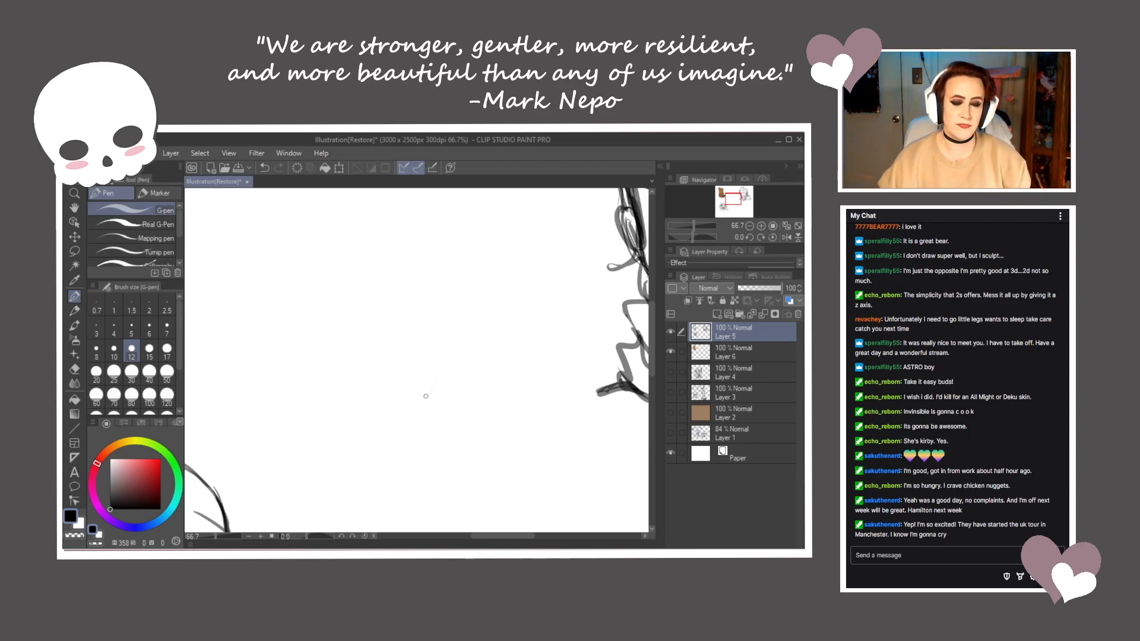
mouse_move(422, 398)
mouse_down()
mouse_move(407, 376)
mouse_move(483, 407)
mouse_move(385, 441)
mouse_move(309, 415)
mouse_move(433, 420)
mouse_move(462, 408)
mouse_up()
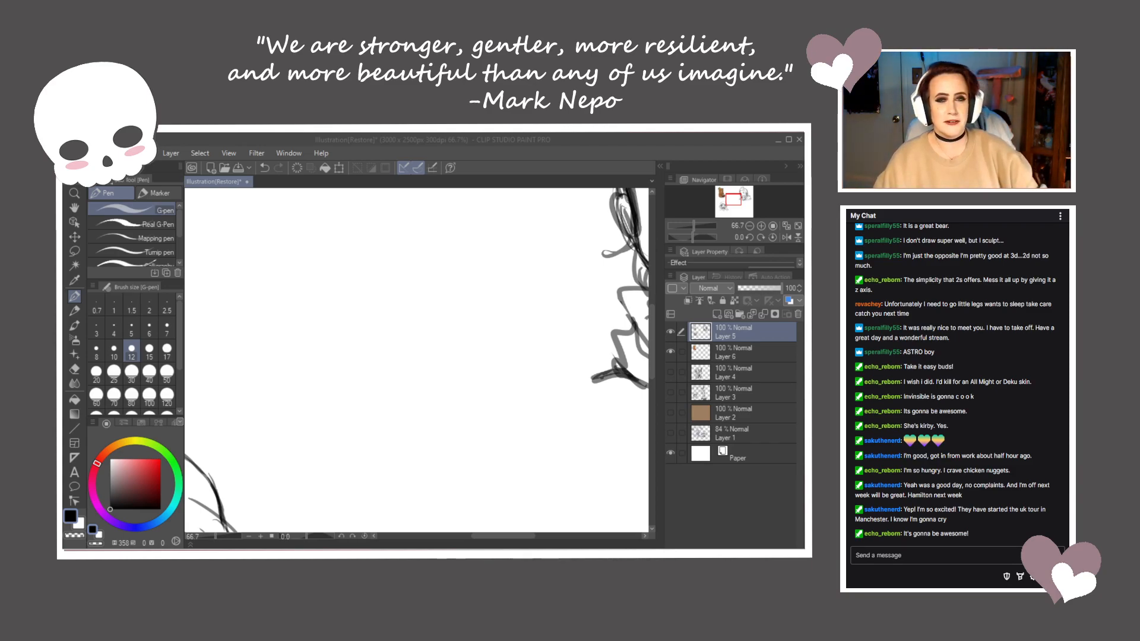
Sketch a circular head guide with an angular cheek and pointed jaw in the blank area beside the other figures
drag(463, 426, 302, 279)
mouse_move(474, 400)
mouse_down()
mouse_move(273, 349)
mouse_move(256, 424)
mouse_move(403, 365)
mouse_move(448, 407)
mouse_move(461, 359)
mouse_move(415, 331)
mouse_move(392, 274)
mouse_move(454, 309)
mouse_move(458, 359)
mouse_move(353, 397)
mouse_move(376, 257)
mouse_up()
mouse_move(471, 319)
mouse_down()
mouse_move(478, 401)
mouse_move(426, 455)
mouse_move(368, 450)
mouse_move(331, 424)
mouse_up()
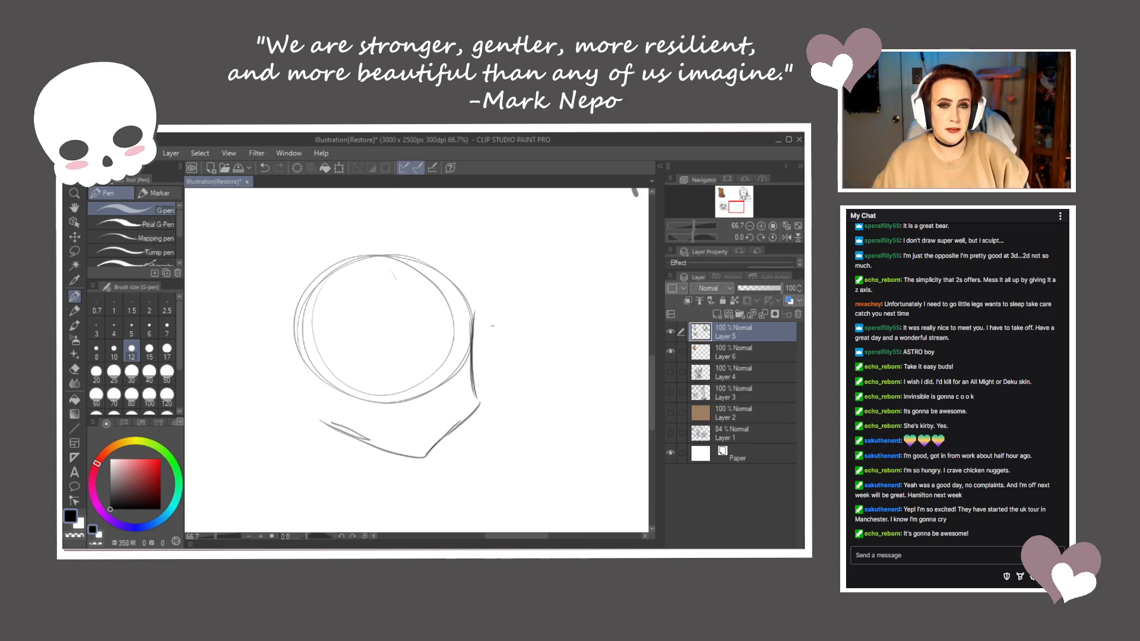
mouse_move(473, 339)
mouse_down()
mouse_move(472, 303)
mouse_move(431, 258)
mouse_move(385, 247)
mouse_move(327, 263)
mouse_move(286, 330)
mouse_move(309, 407)
mouse_up()
Draw the outer skull curve around the head circle and add an ear with inner detail at the jaw's end
drag(304, 283, 286, 347)
mouse_move(383, 243)
mouse_down()
mouse_move(330, 250)
mouse_move(281, 328)
mouse_move(329, 424)
mouse_up()
mouse_move(290, 354)
mouse_down()
mouse_move(274, 386)
mouse_move(306, 404)
mouse_move(294, 389)
mouse_up()
key(ctrl+z)
key(ctrl+z)
key(ctrl+z)
mouse_move(284, 350)
mouse_down()
mouse_move(283, 390)
mouse_move(294, 380)
mouse_move(305, 407)
mouse_up()
drag(288, 367, 301, 397)
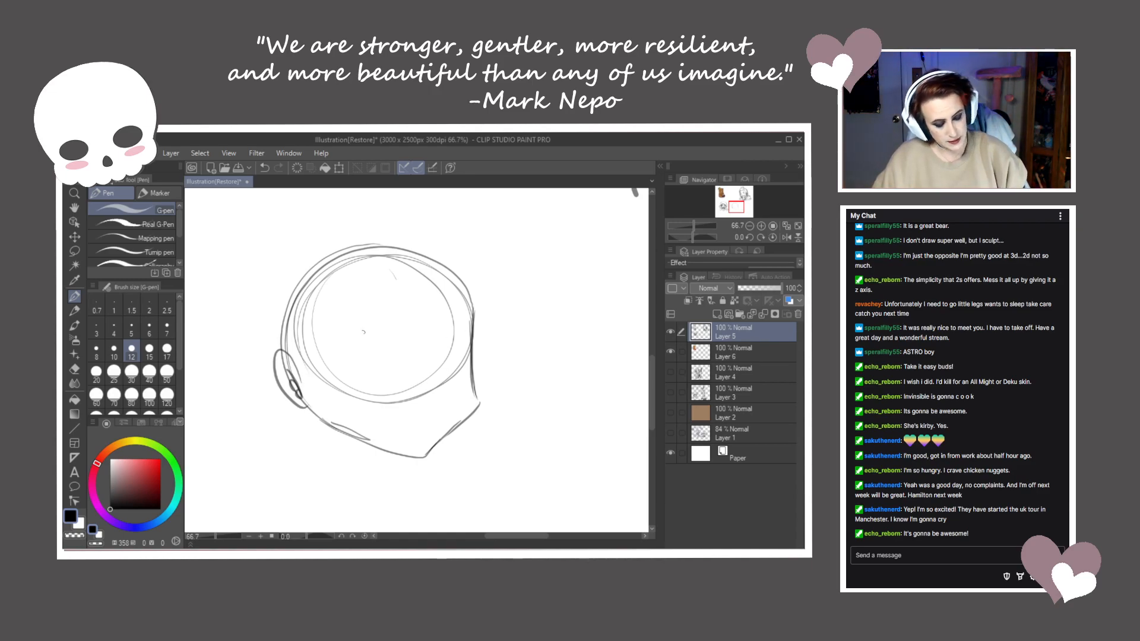
Draw arched upper lids, short lower lids, a small angular nose and an oval iris in the far eye
mouse_move(342, 343)
mouse_down()
mouse_move(385, 339)
mouse_move(370, 322)
mouse_move(339, 350)
mouse_move(376, 330)
mouse_move(383, 345)
mouse_move(343, 350)
mouse_up()
drag(360, 398, 379, 397)
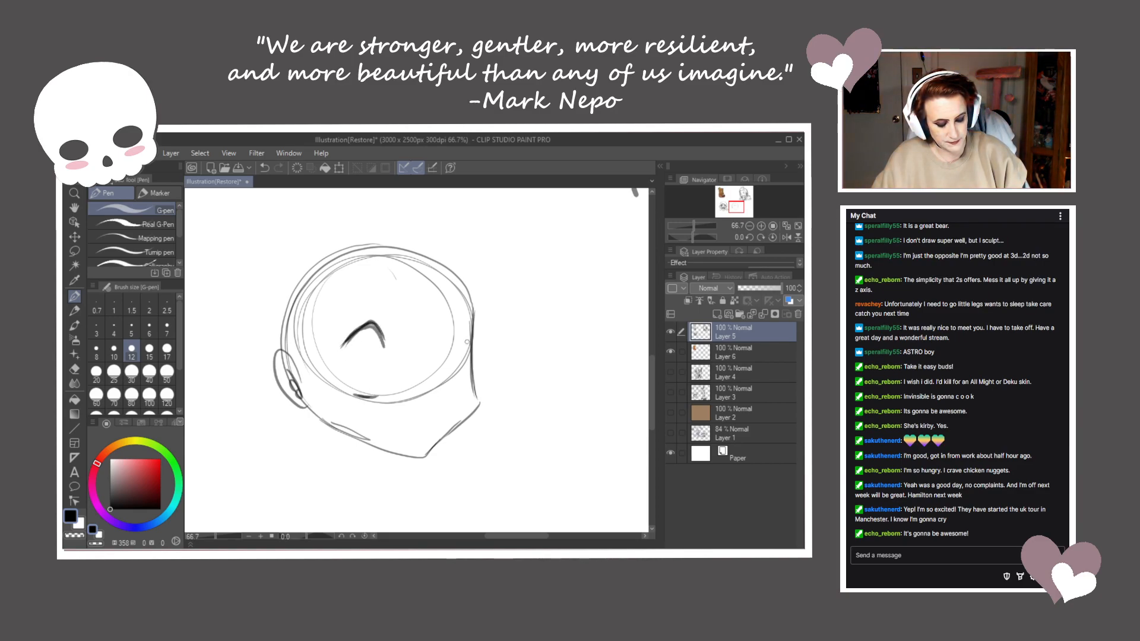
drag(457, 333, 452, 350)
mouse_move(352, 385)
mouse_down()
mouse_move(375, 387)
mouse_move(360, 402)
mouse_move(377, 396)
mouse_up()
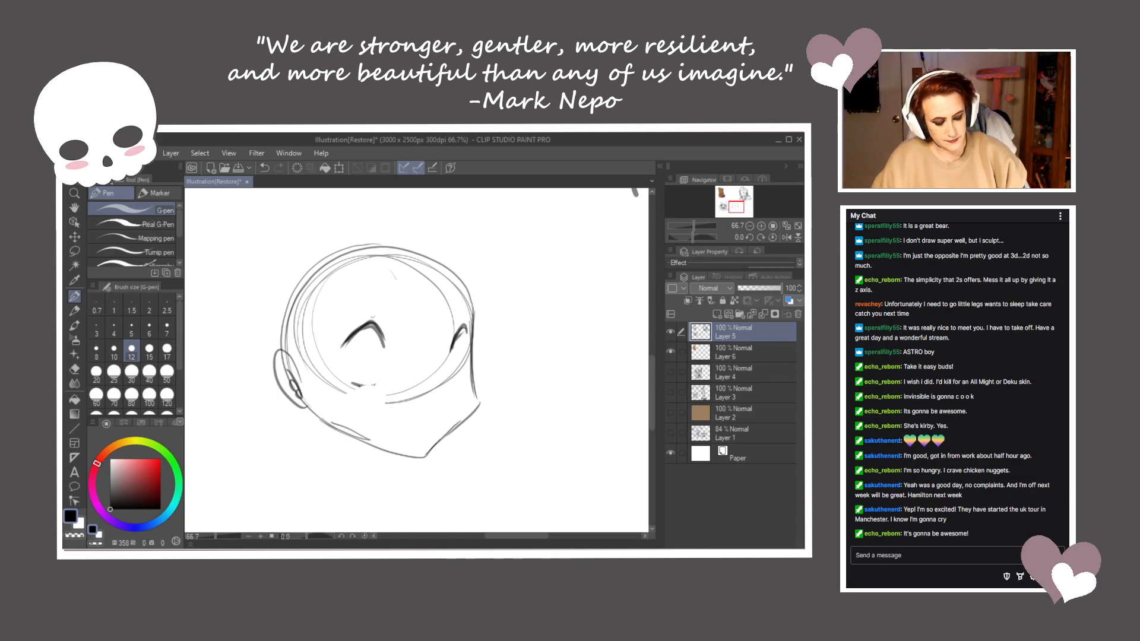
key(e)
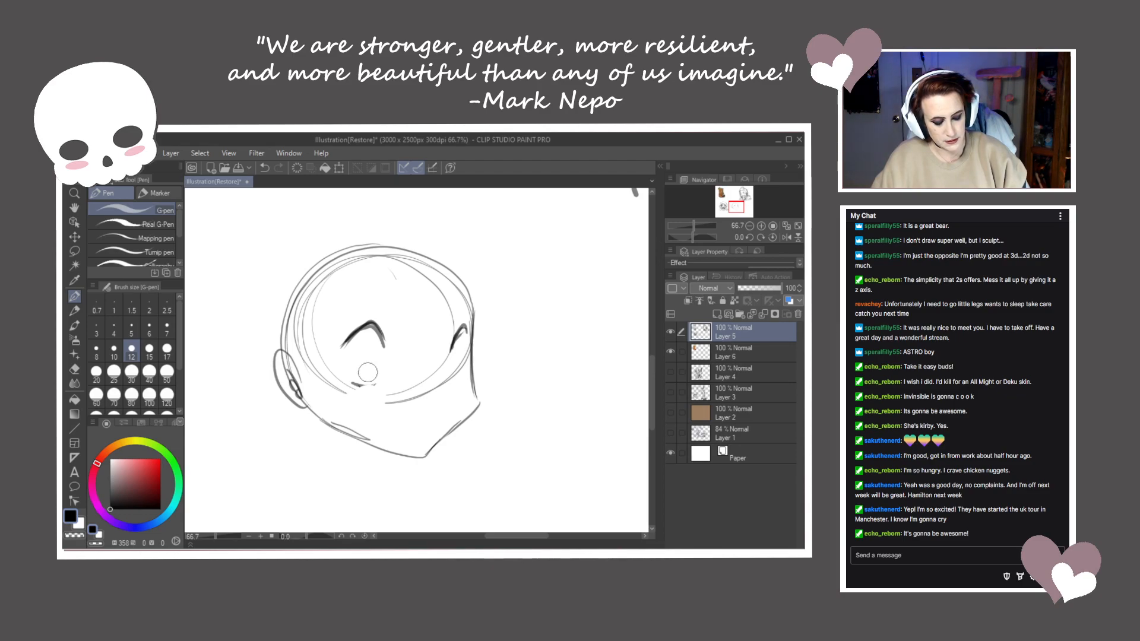
mouse_move(436, 382)
mouse_down()
mouse_move(444, 393)
mouse_move(432, 407)
mouse_move(460, 379)
mouse_up()
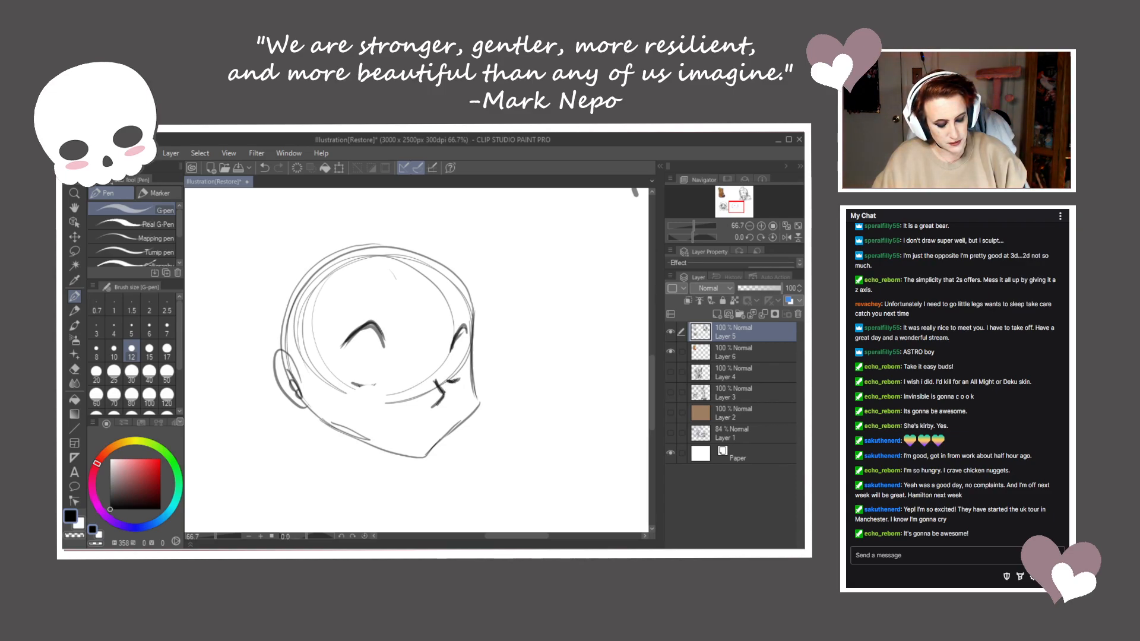
drag(464, 328, 455, 368)
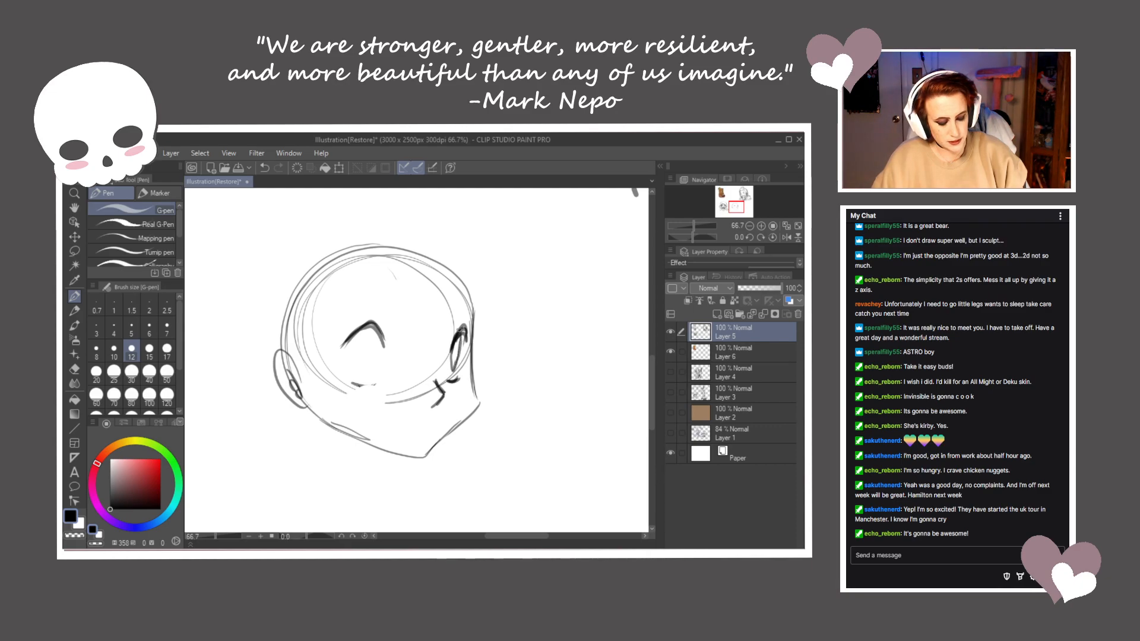
Lasso the near eye and shift it slightly toward the nose with a transform, then deselect it
click(74, 250)
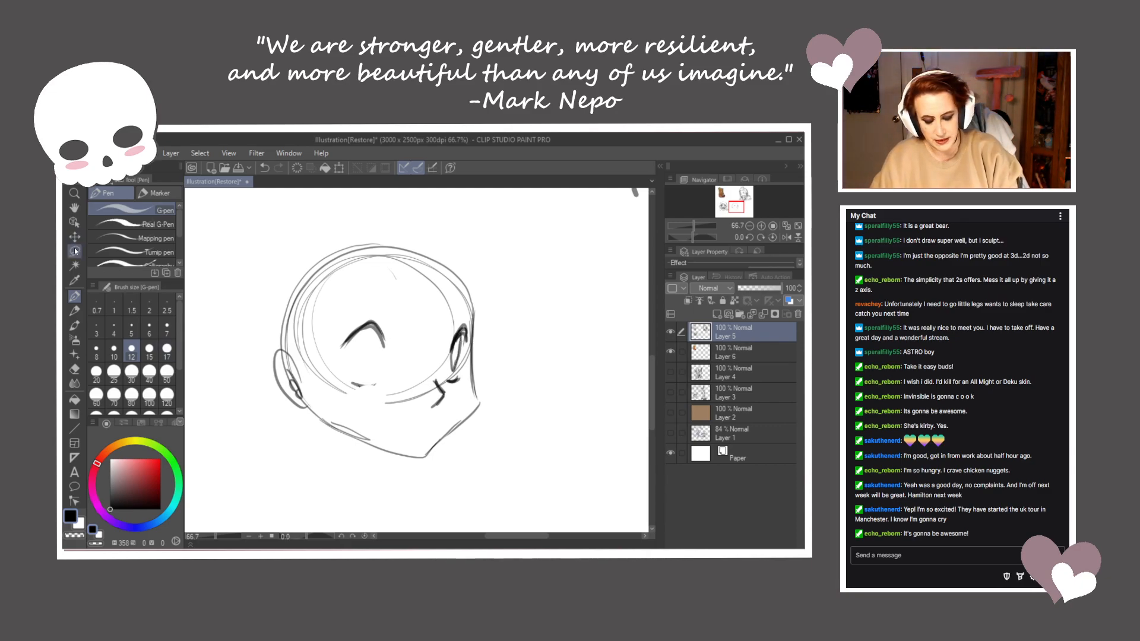
mouse_move(387, 303)
mouse_down()
mouse_move(389, 391)
mouse_move(335, 337)
mouse_move(385, 344)
mouse_up()
key(ctrl+t)
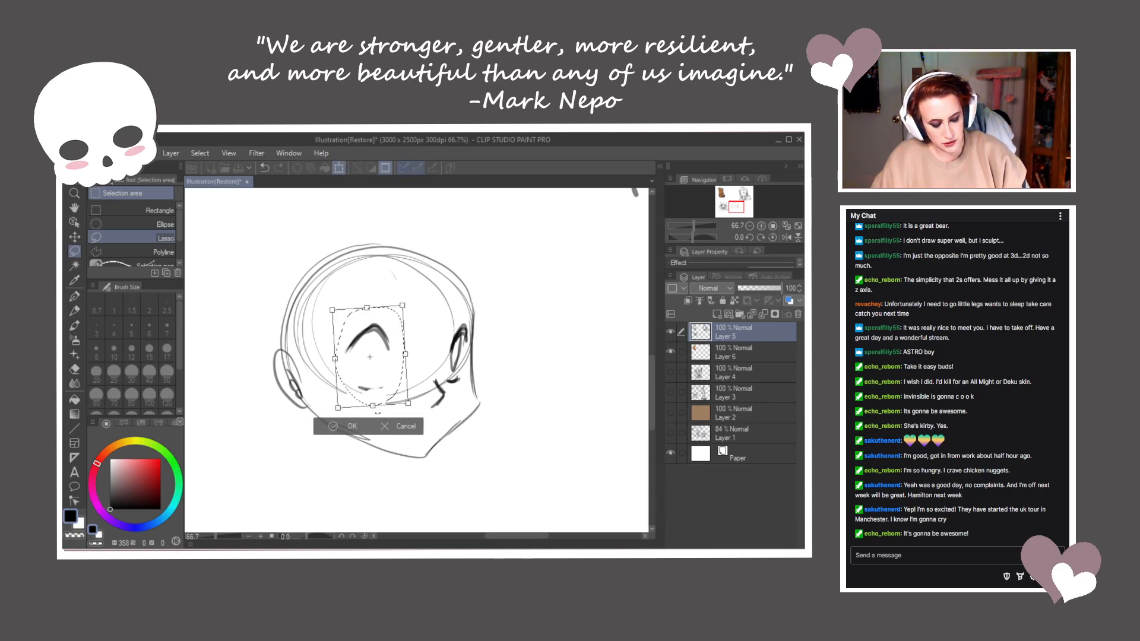
click(346, 425)
click(274, 417)
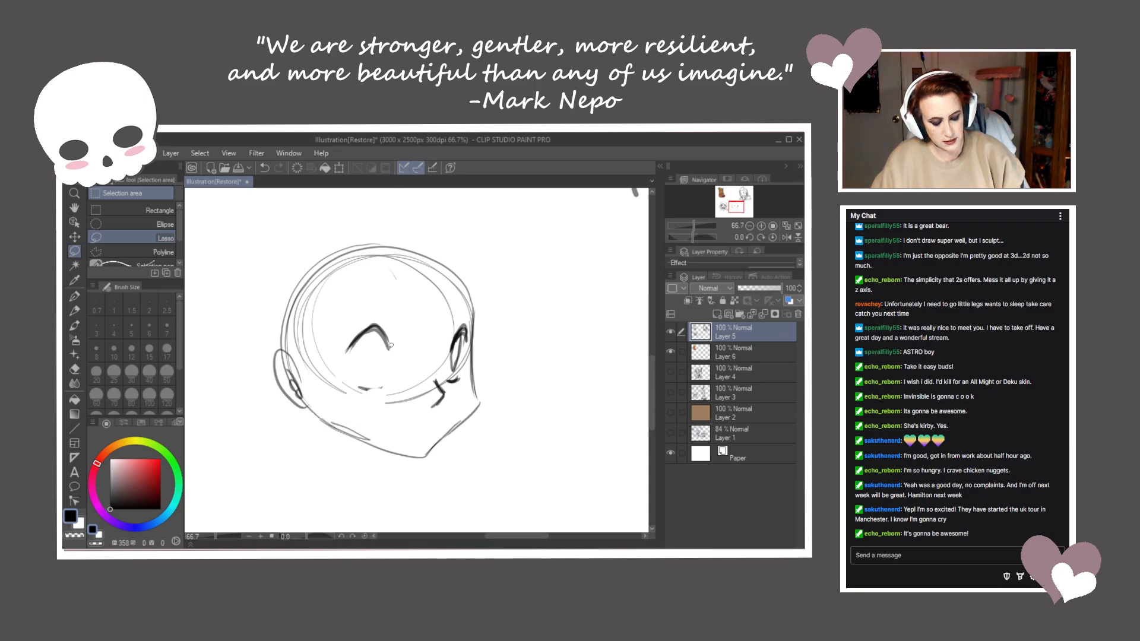
drag(391, 353, 390, 355)
drag(380, 334, 394, 371)
click(285, 395)
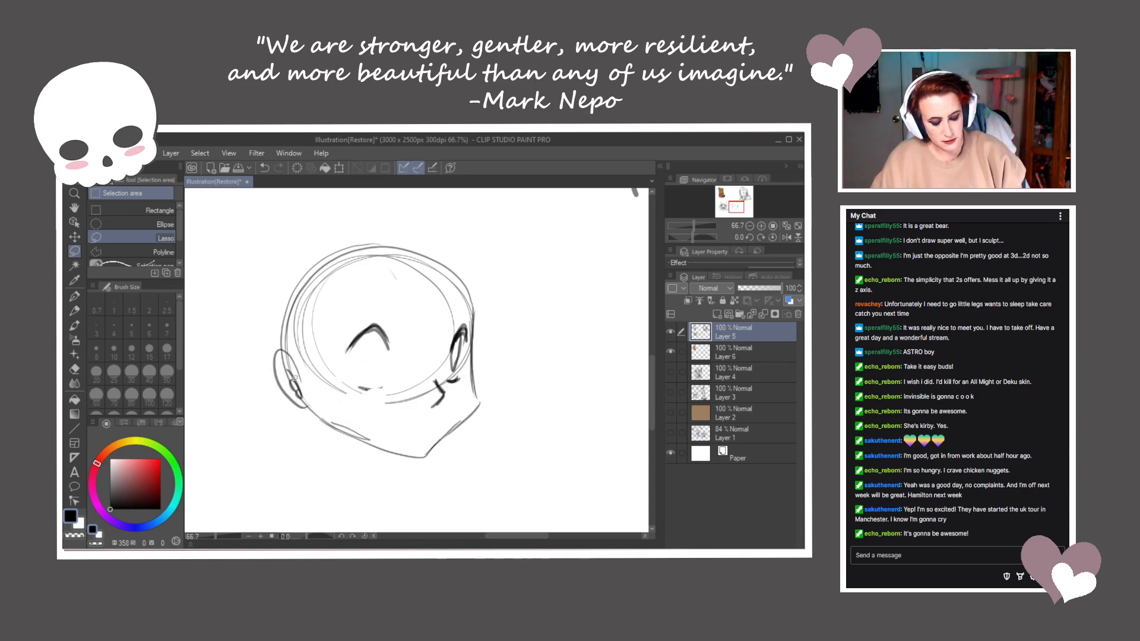
Darken the near eye's lids and add outer lashes and a tall oval iris
click(80, 291)
drag(373, 325, 390, 350)
drag(447, 378, 459, 385)
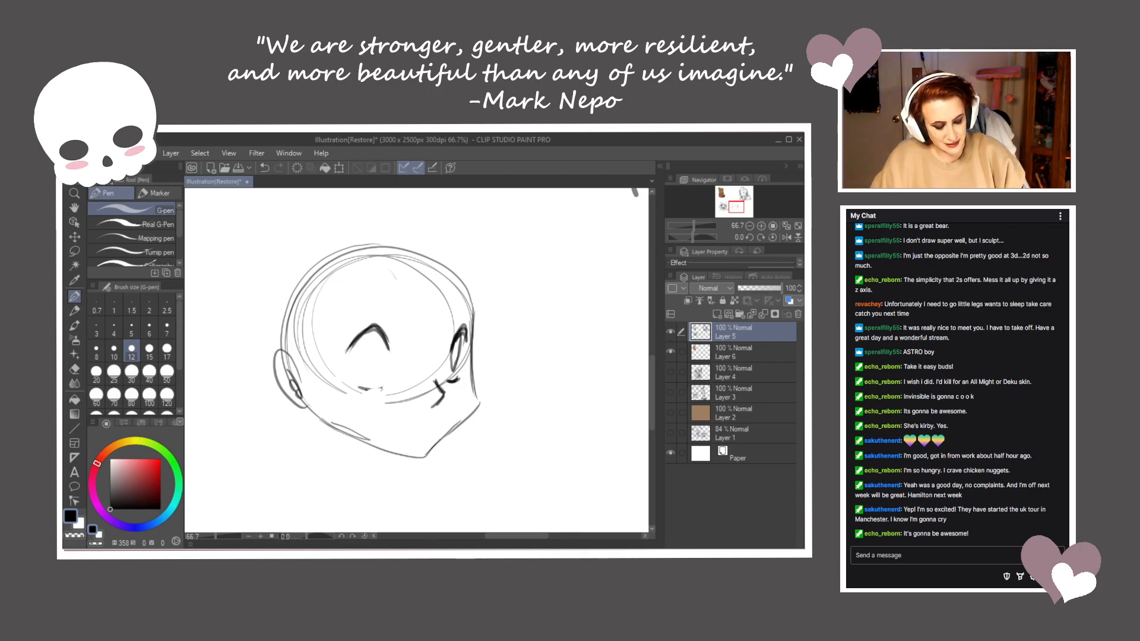
drag(384, 389, 358, 387)
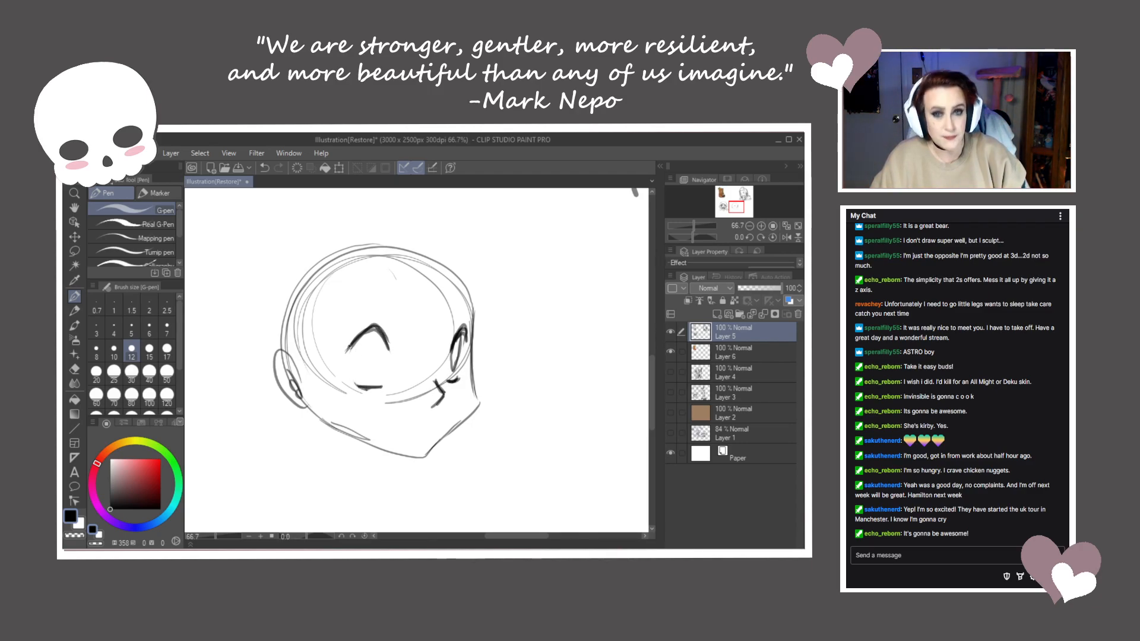
mouse_move(349, 354)
mouse_down()
mouse_move(370, 329)
mouse_move(341, 341)
mouse_move(369, 333)
mouse_move(370, 354)
mouse_move(387, 343)
mouse_move(376, 375)
mouse_up()
drag(379, 328, 373, 371)
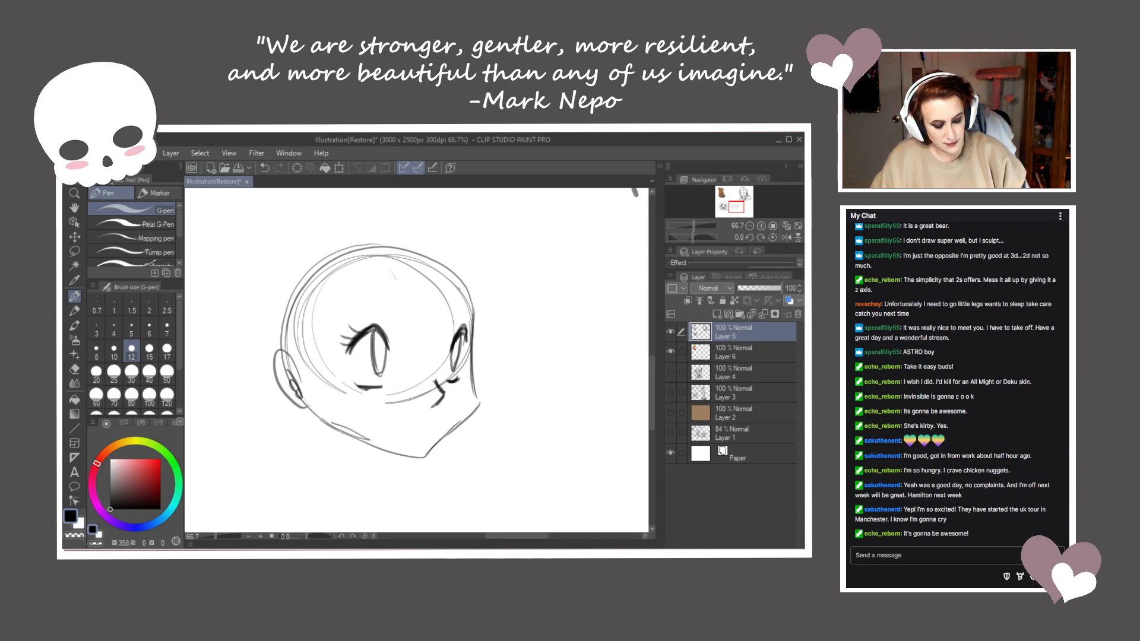
Add lashes to the far eye, darken the nose and erase the head circle's guide lines across the cheek
mouse_move(467, 340)
mouse_down()
mouse_move(434, 378)
mouse_move(435, 407)
mouse_up()
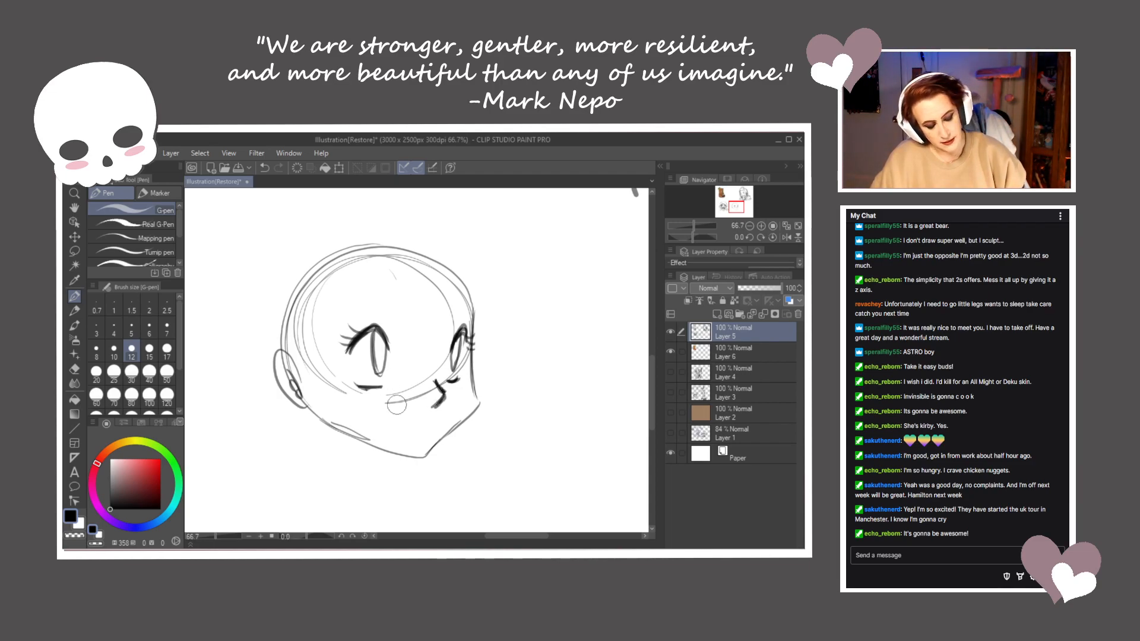
drag(365, 390, 364, 391)
drag(310, 355, 310, 329)
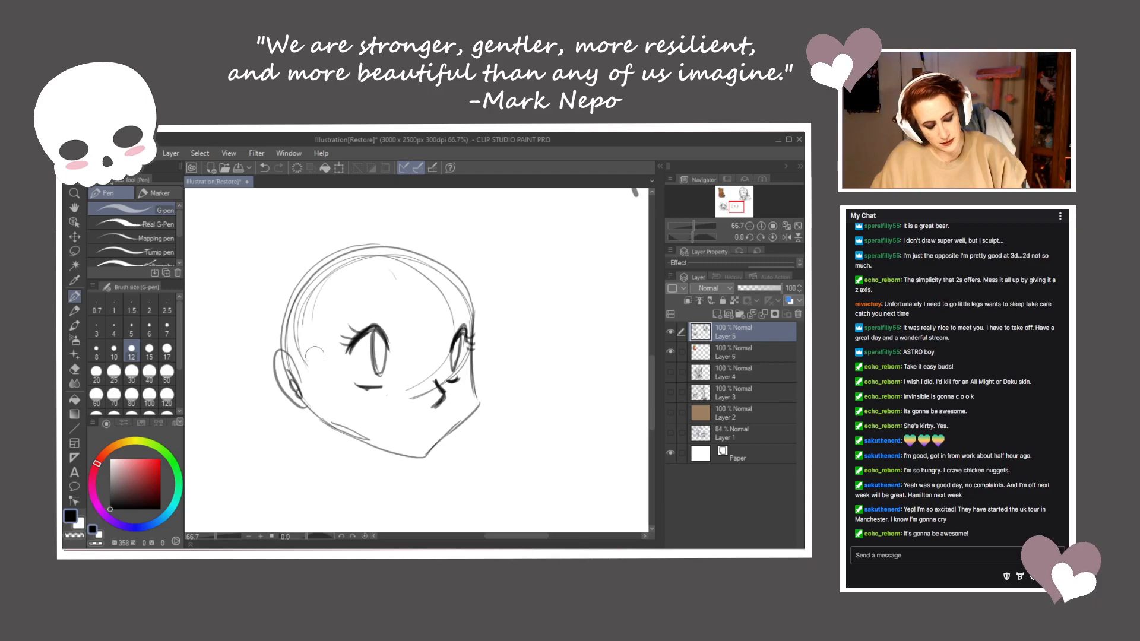
Thicken the far-side face contour from the forehead past the cheek to the chin
drag(468, 287, 473, 372)
mouse_move(475, 332)
mouse_down()
mouse_move(475, 398)
mouse_move(457, 428)
mouse_up()
drag(459, 428, 441, 443)
drag(476, 398, 424, 458)
mouse_move(437, 439)
mouse_down()
mouse_move(429, 450)
mouse_move(402, 427)
mouse_move(417, 439)
mouse_move(438, 422)
mouse_up()
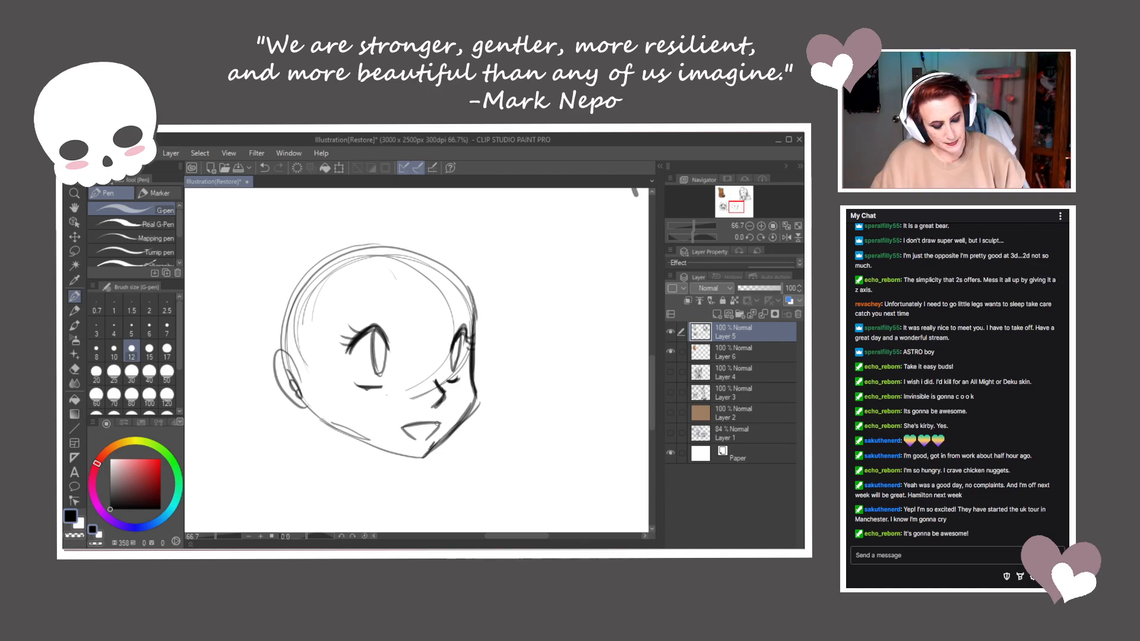
key(ctrl+z)
key(ctrl+z)
key(ctrl+z)
key(ctrl+z)
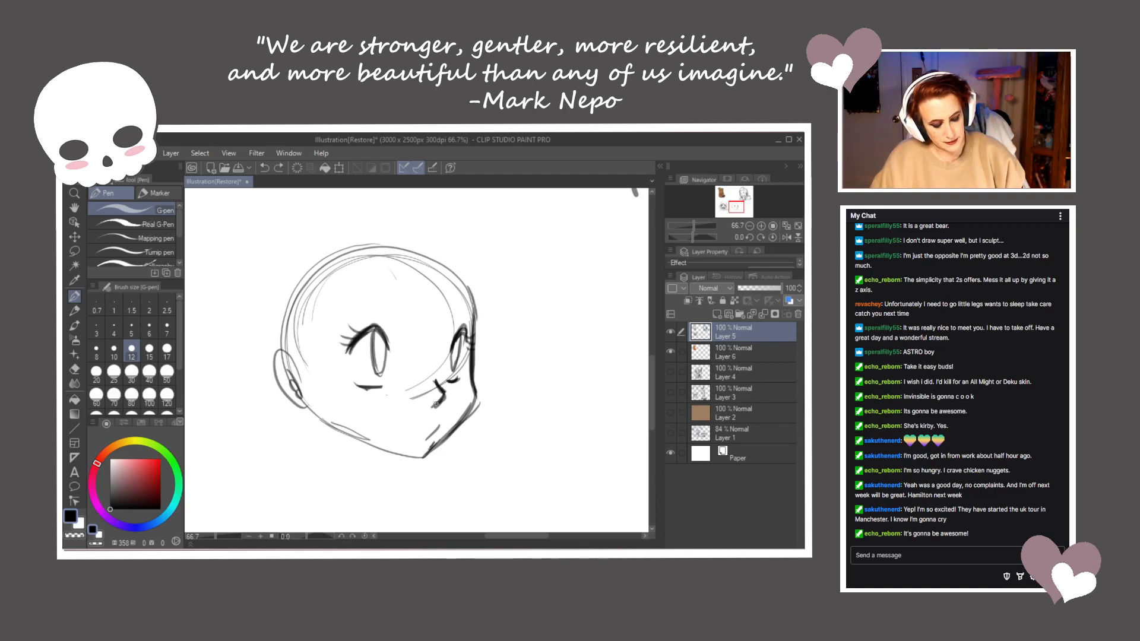
key(ctrl+z)
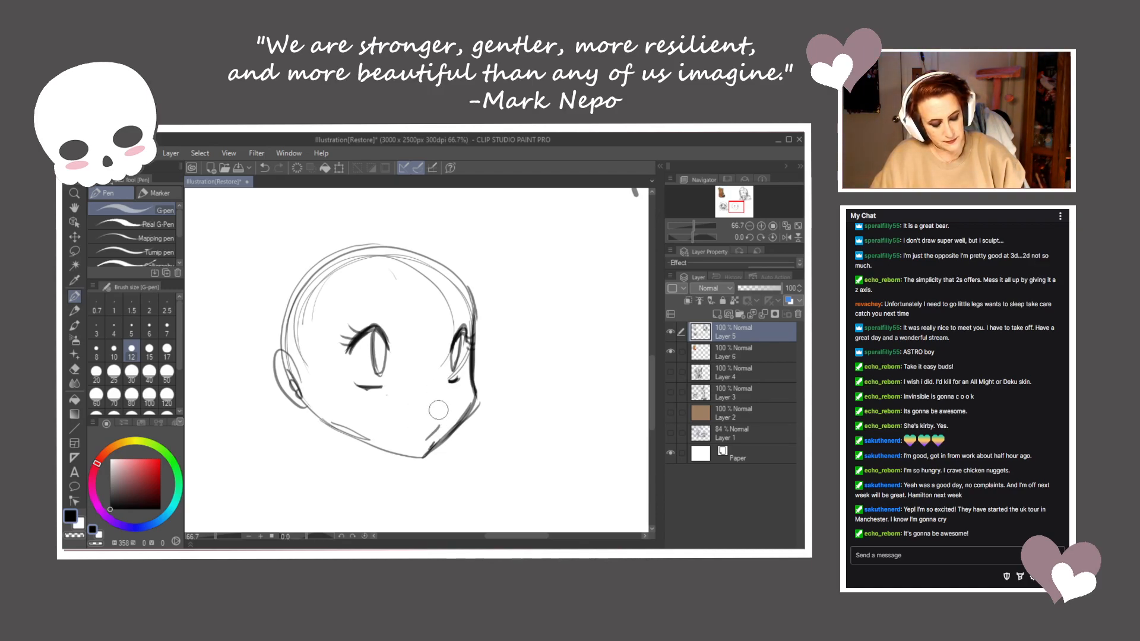
Redraw the nose smaller and draw a wide open smile with a shaded corner inside the mouth
mouse_move(433, 393)
mouse_down()
mouse_move(439, 403)
mouse_move(434, 388)
mouse_move(394, 415)
mouse_move(408, 437)
mouse_move(440, 419)
mouse_move(424, 435)
mouse_move(397, 428)
mouse_up()
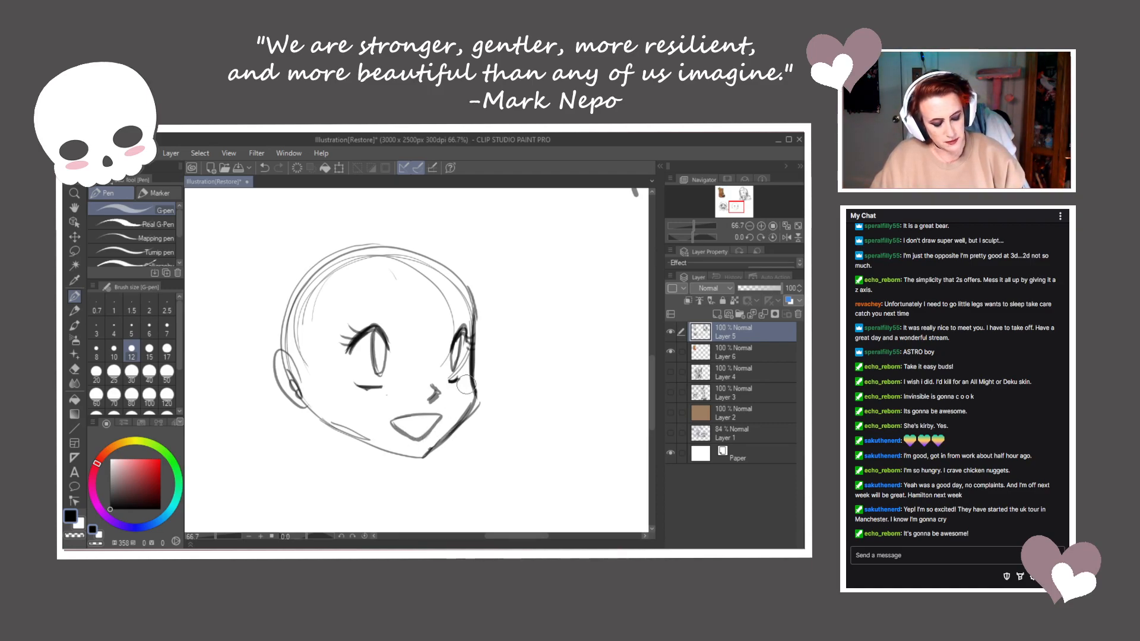
drag(392, 423, 444, 415)
drag(419, 417, 442, 417)
Thicken the jawline on both sides, from the far cheek and from the ear down to the chin
mouse_move(475, 357)
mouse_down()
mouse_move(478, 399)
mouse_move(456, 431)
mouse_up()
drag(475, 405, 423, 457)
mouse_move(303, 389)
mouse_down()
mouse_move(327, 427)
mouse_move(383, 451)
mouse_up()
drag(313, 418, 403, 455)
drag(365, 447, 405, 460)
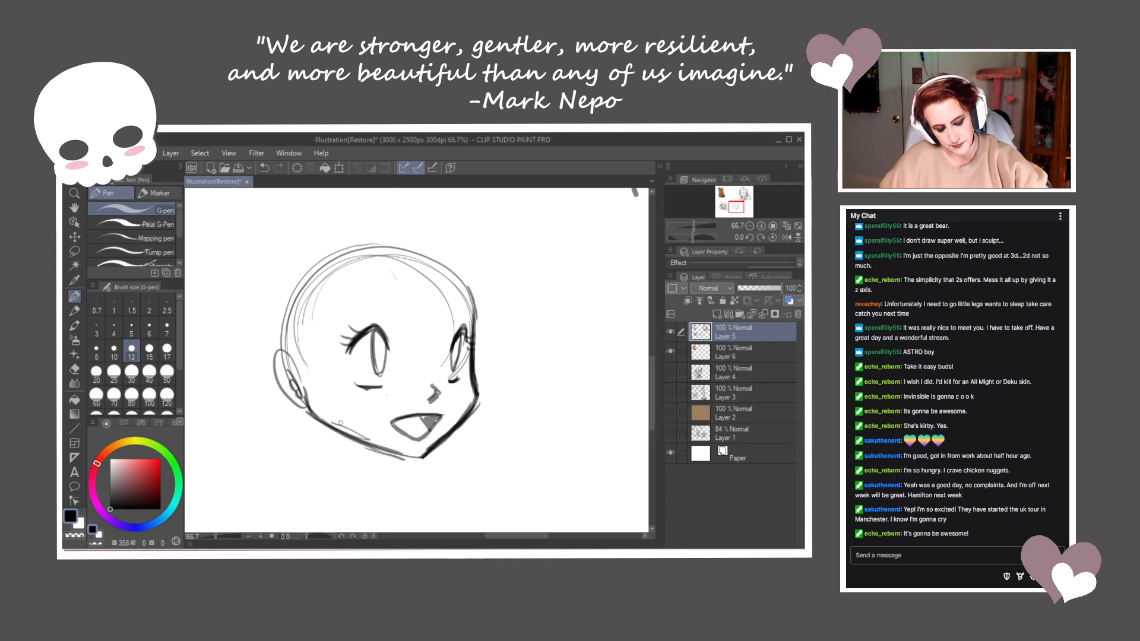
Sketch the near side of the face and rounded curled bangs over the forehead, and save the file
drag(431, 250, 444, 280)
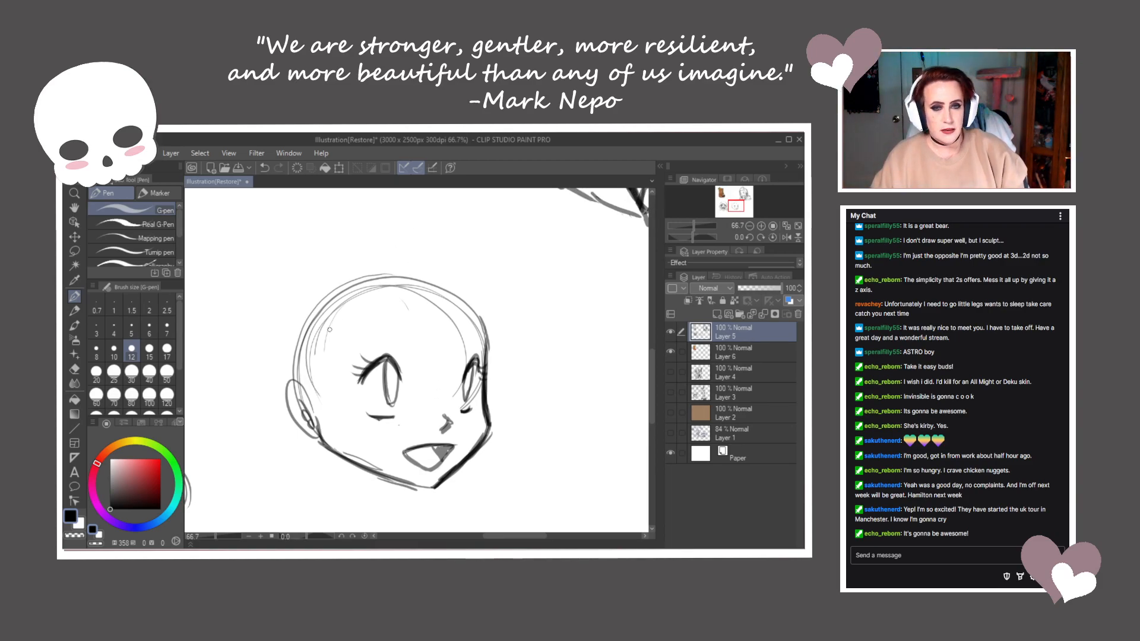
drag(329, 343, 317, 418)
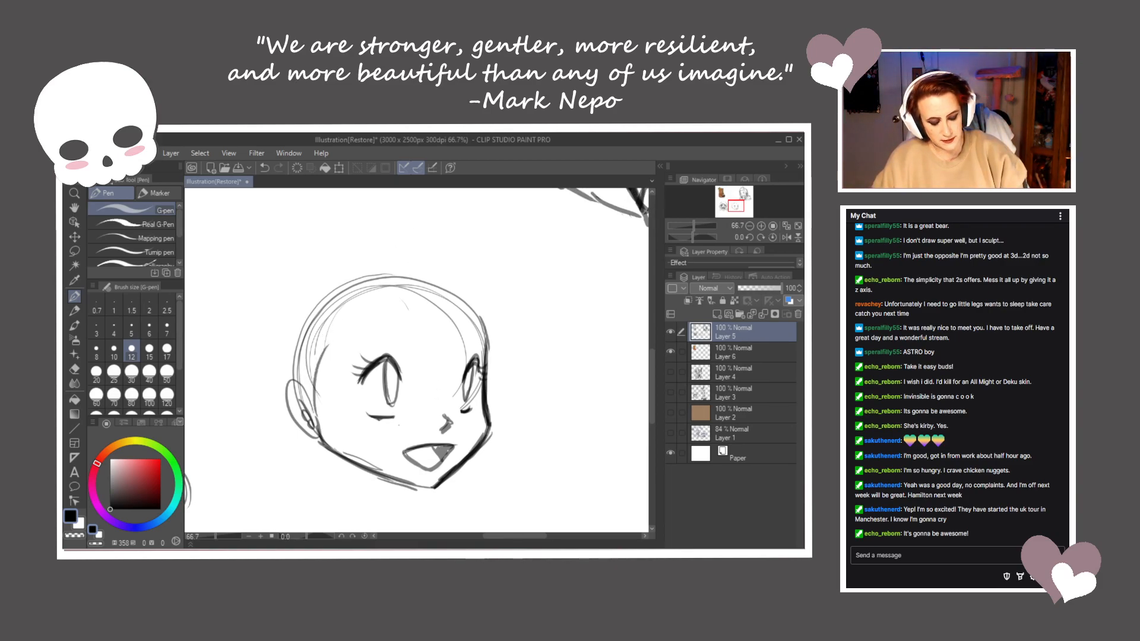
mouse_move(334, 291)
mouse_down()
mouse_move(323, 313)
mouse_move(351, 334)
mouse_up()
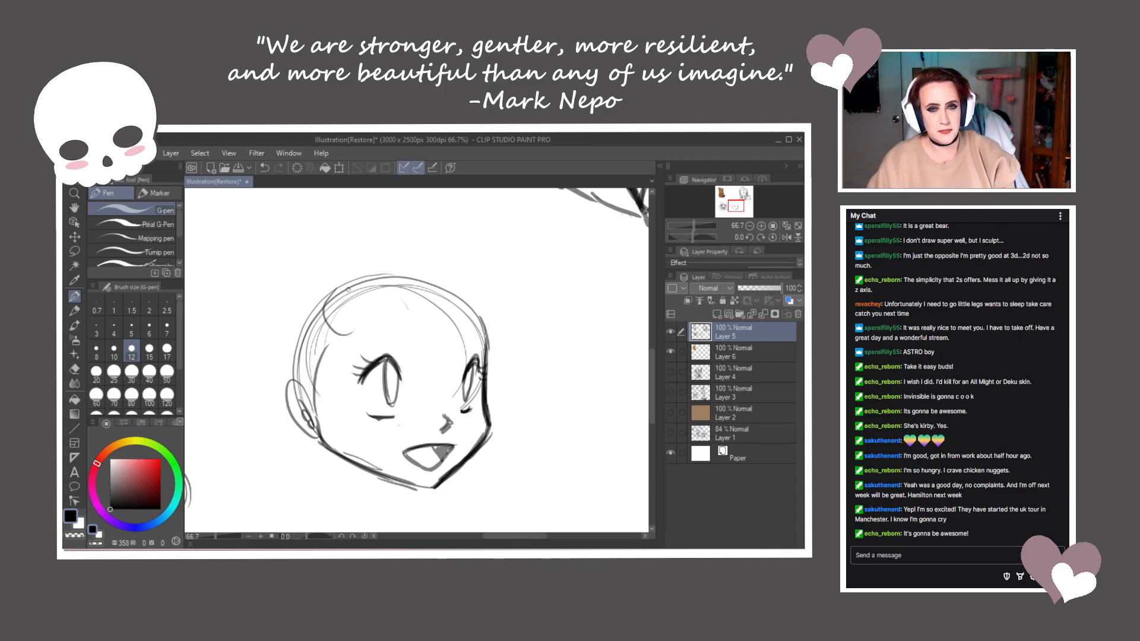
mouse_move(349, 284)
mouse_down()
mouse_move(327, 317)
mouse_move(359, 328)
mouse_move(376, 252)
mouse_move(317, 266)
mouse_move(323, 306)
mouse_move(397, 327)
mouse_move(430, 304)
mouse_up()
mouse_move(380, 253)
mouse_down()
mouse_move(442, 238)
mouse_move(443, 265)
mouse_move(478, 249)
mouse_move(485, 279)
mouse_up()
drag(427, 321, 473, 316)
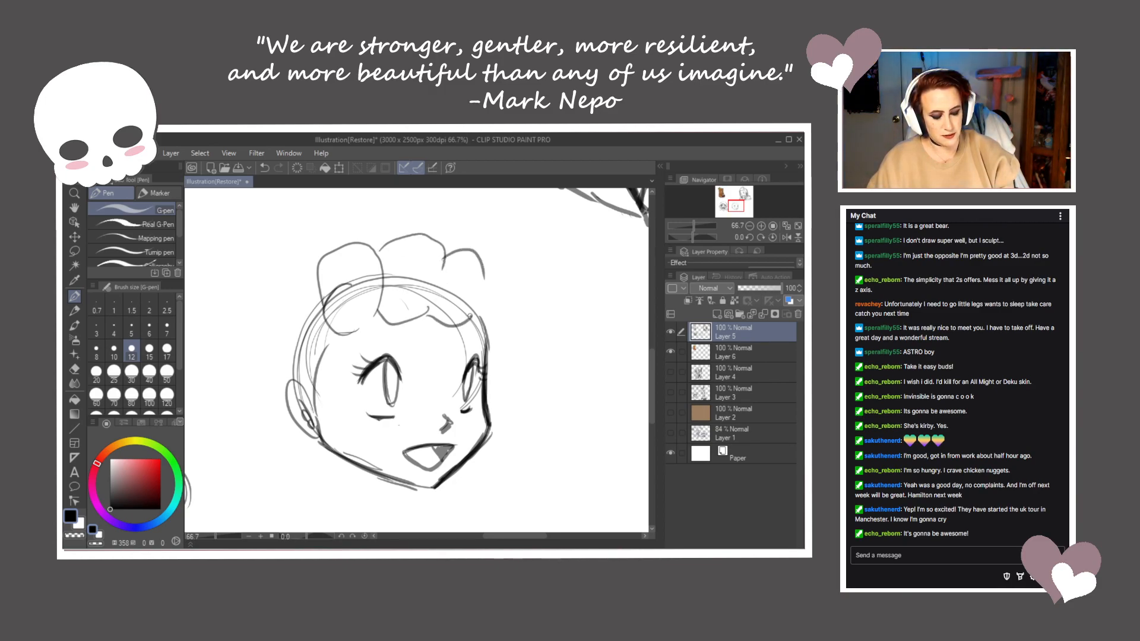
mouse_move(484, 261)
mouse_down()
mouse_move(496, 241)
mouse_move(526, 306)
mouse_move(469, 324)
mouse_up()
key(ctrl+s)
click(488, 260)
key(ctrl+z)
mouse_move(485, 262)
mouse_down()
mouse_move(498, 241)
mouse_move(509, 259)
mouse_up()
key(ctrl+z)
Complete the updo's outline with a heavier near curl, back hair, a rounded far curl and a wide arc above the curls
mouse_move(377, 248)
mouse_down()
mouse_move(323, 248)
mouse_move(331, 279)
mouse_move(318, 309)
mouse_move(333, 337)
mouse_move(385, 303)
mouse_move(363, 232)
mouse_move(342, 241)
mouse_up()
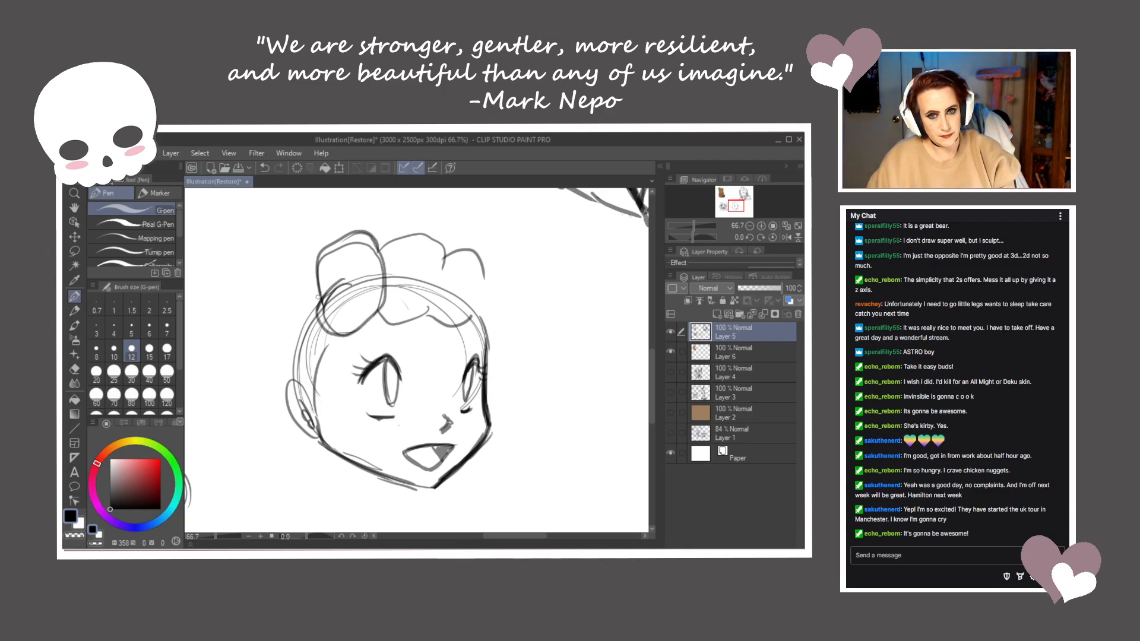
mouse_move(326, 302)
mouse_down()
mouse_move(294, 328)
mouse_move(287, 383)
mouse_move(290, 326)
mouse_move(318, 259)
mouse_up()
mouse_move(356, 213)
mouse_down()
mouse_move(337, 258)
mouse_move(351, 239)
mouse_move(470, 256)
mouse_move(469, 301)
mouse_up()
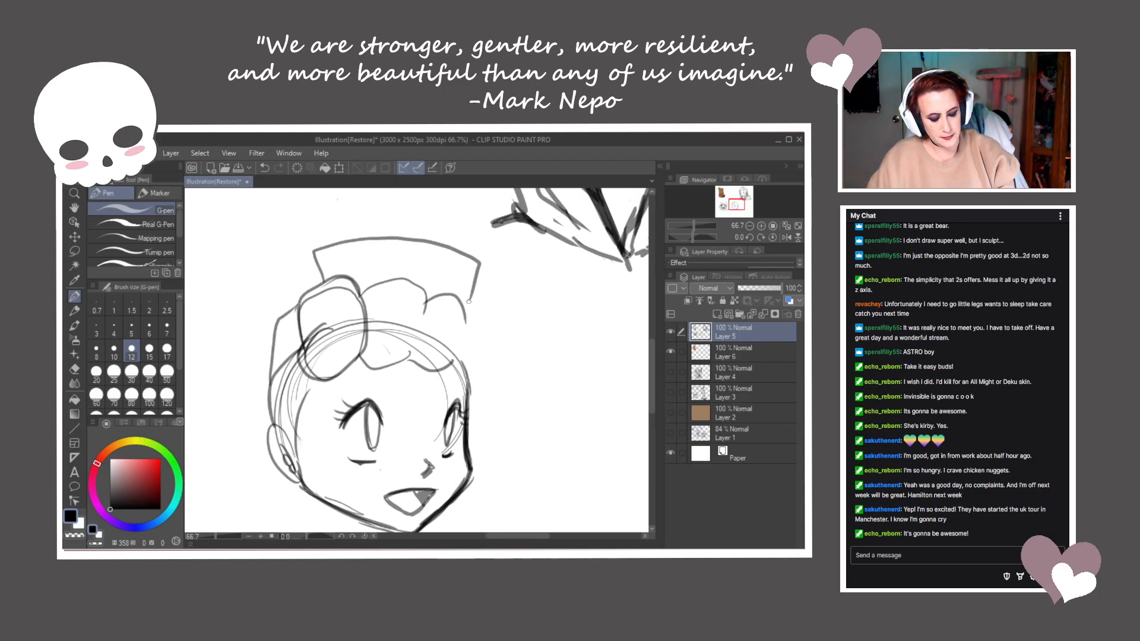
key(ctrl+z)
mouse_move(305, 293)
mouse_down()
mouse_move(292, 262)
mouse_move(383, 245)
mouse_move(431, 256)
mouse_up()
key(ctrl+z)
mouse_move(306, 294)
mouse_down()
mouse_move(288, 256)
mouse_move(332, 242)
mouse_move(445, 248)
mouse_move(469, 261)
mouse_move(498, 336)
mouse_move(476, 373)
mouse_move(454, 365)
mouse_move(452, 310)
mouse_up()
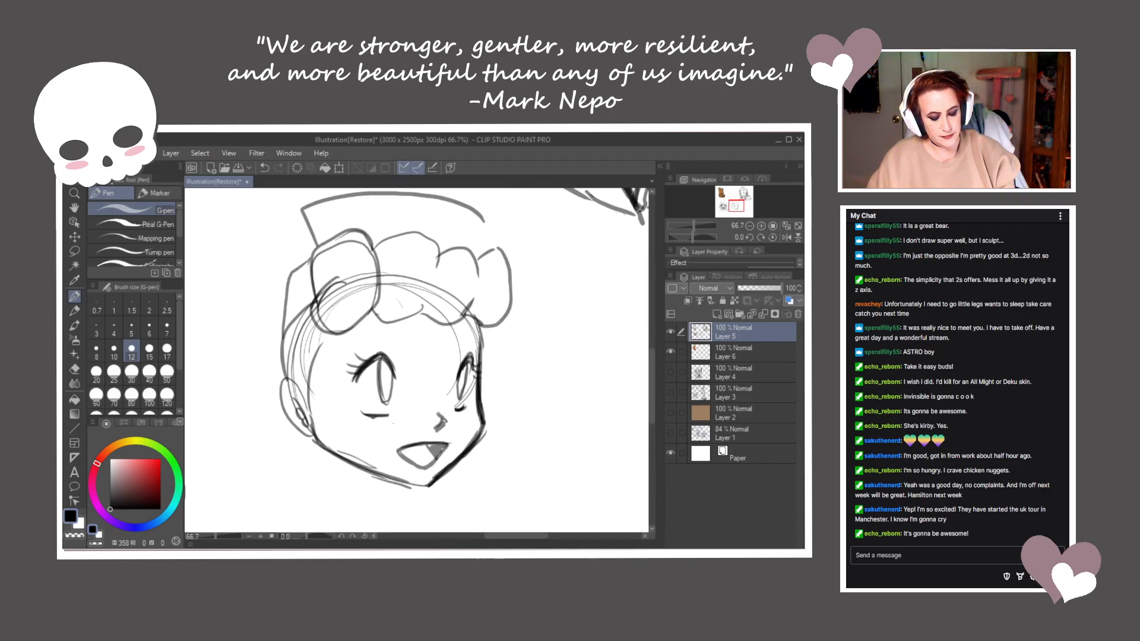
Draw curved eyebrows above both eyes
drag(393, 336, 351, 344)
drag(453, 340, 476, 335)
drag(507, 371, 488, 364)
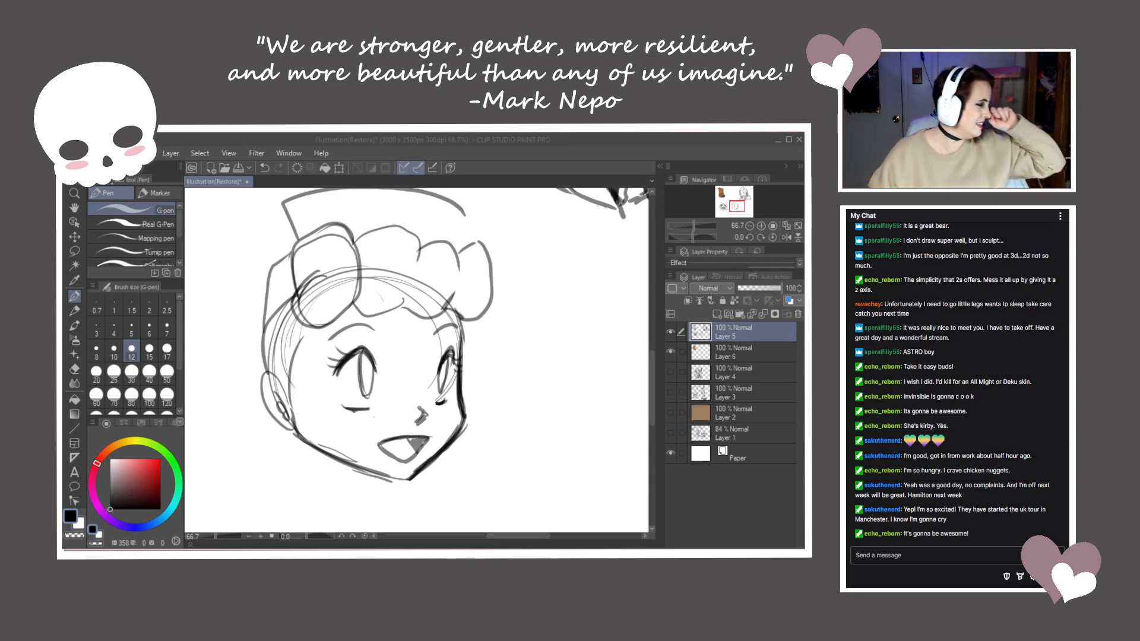
Erase the guide lines inside the curls and darken the ear, the back hair and the near side of the face
drag(455, 250, 478, 236)
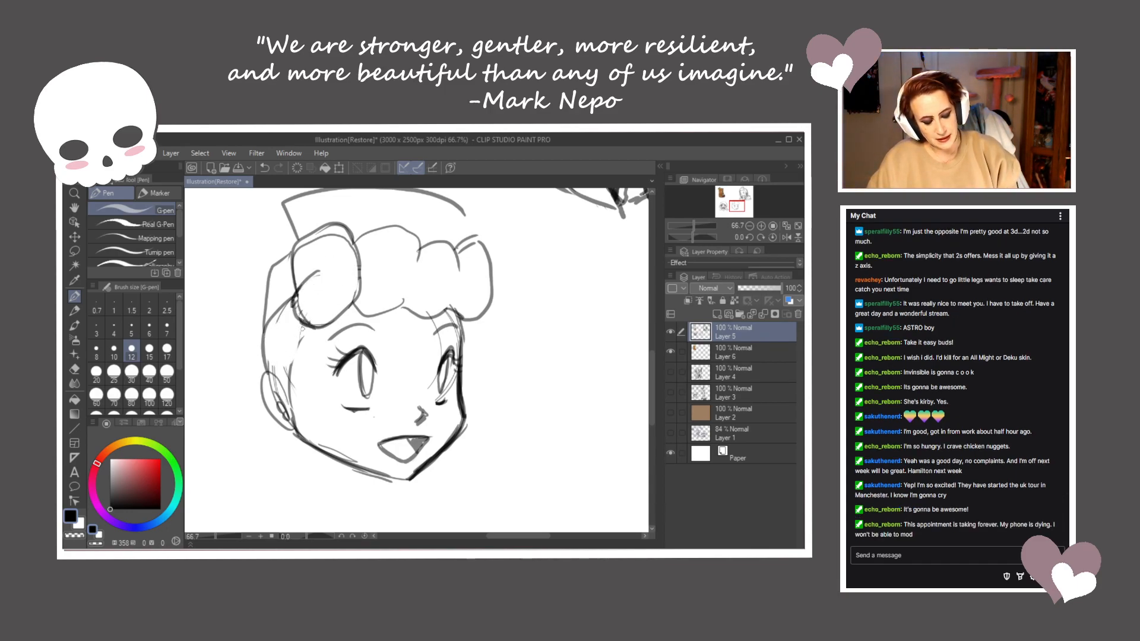
drag(295, 320, 285, 384)
mouse_move(292, 344)
mouse_down()
mouse_move(288, 407)
mouse_move(269, 372)
mouse_move(259, 379)
mouse_move(293, 423)
mouse_up()
mouse_move(297, 248)
mouse_down()
mouse_move(270, 271)
mouse_move(257, 334)
mouse_move(256, 283)
mouse_up()
mouse_move(477, 338)
mouse_down()
mouse_move(455, 342)
mouse_move(462, 360)
mouse_move(461, 330)
mouse_move(447, 364)
mouse_up()
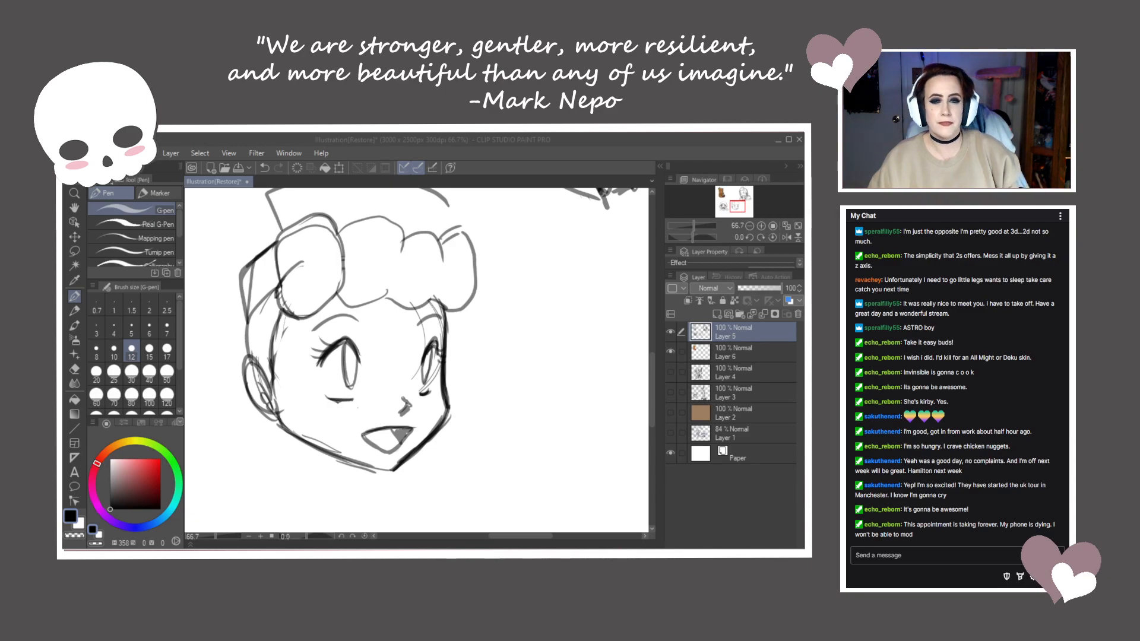
Add a thin nose bridge line between the eyes and draw a large looped ponytail hanging from behind the ear
drag(402, 368, 411, 339)
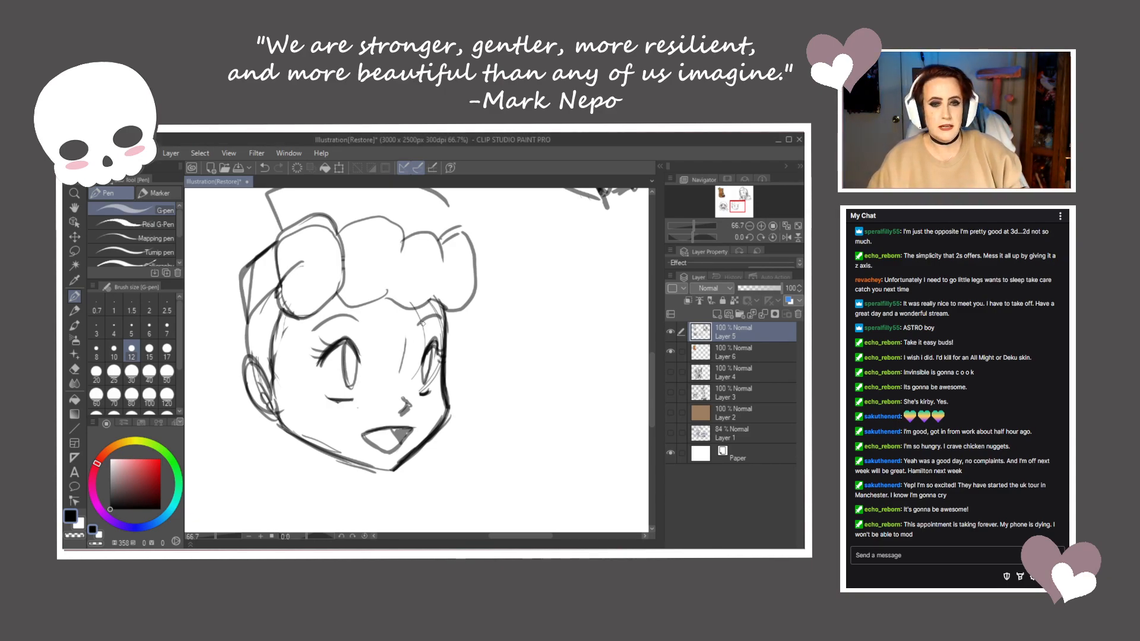
drag(381, 379, 425, 325)
mouse_move(319, 365)
mouse_down()
mouse_move(297, 366)
mouse_move(303, 499)
mouse_move(221, 418)
mouse_move(269, 388)
mouse_move(260, 482)
mouse_up()
drag(514, 368, 498, 347)
Draw both neck lines below the head and darken the jawline and the near side of the face
drag(309, 343, 339, 429)
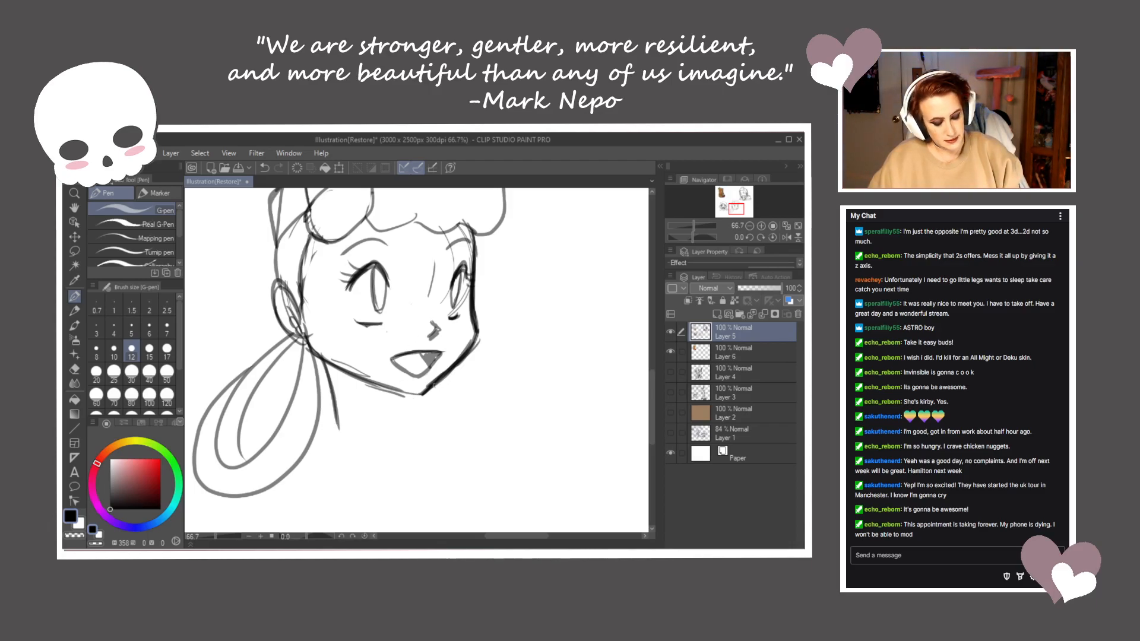
mouse_move(430, 387)
mouse_down()
mouse_move(404, 395)
mouse_move(316, 355)
mouse_up()
drag(415, 395, 428, 441)
drag(485, 283, 477, 322)
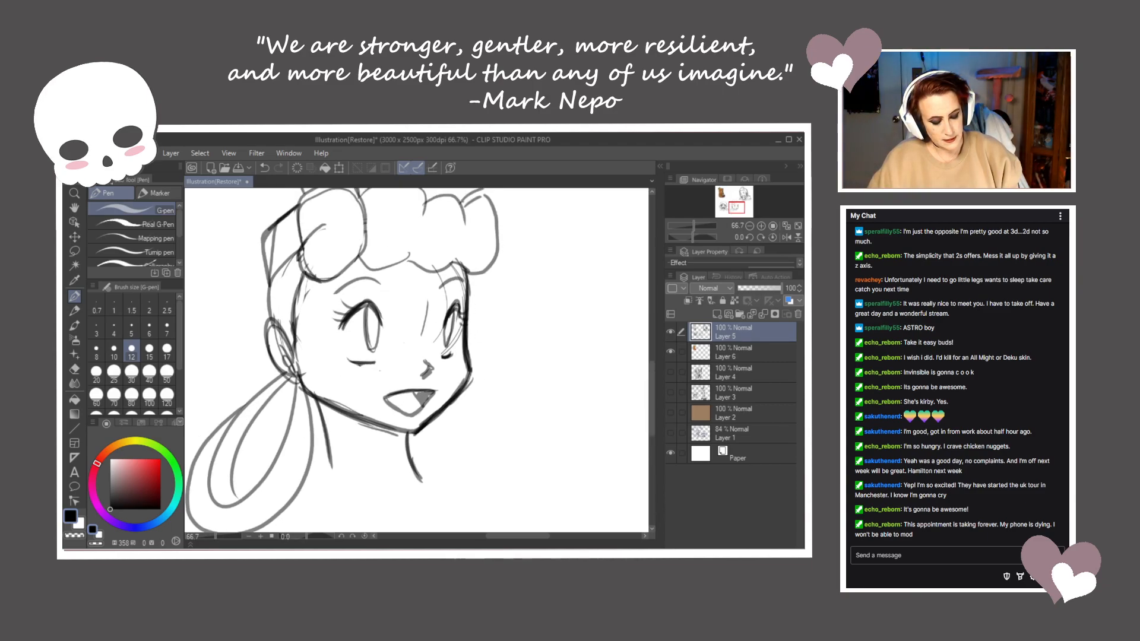
drag(315, 276, 304, 342)
mouse_move(312, 300)
mouse_down()
mouse_move(302, 357)
mouse_move(309, 347)
mouse_up()
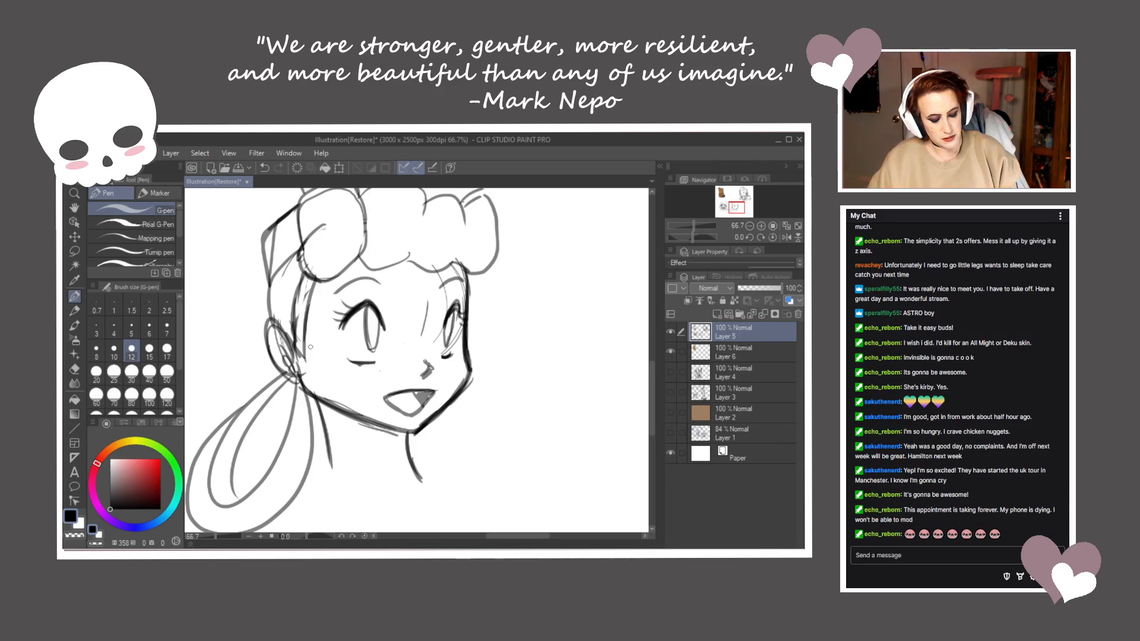
Erase the stray lines beside the near side of the girl's face and the thin nose bridge line between her eyes
drag(292, 299, 296, 334)
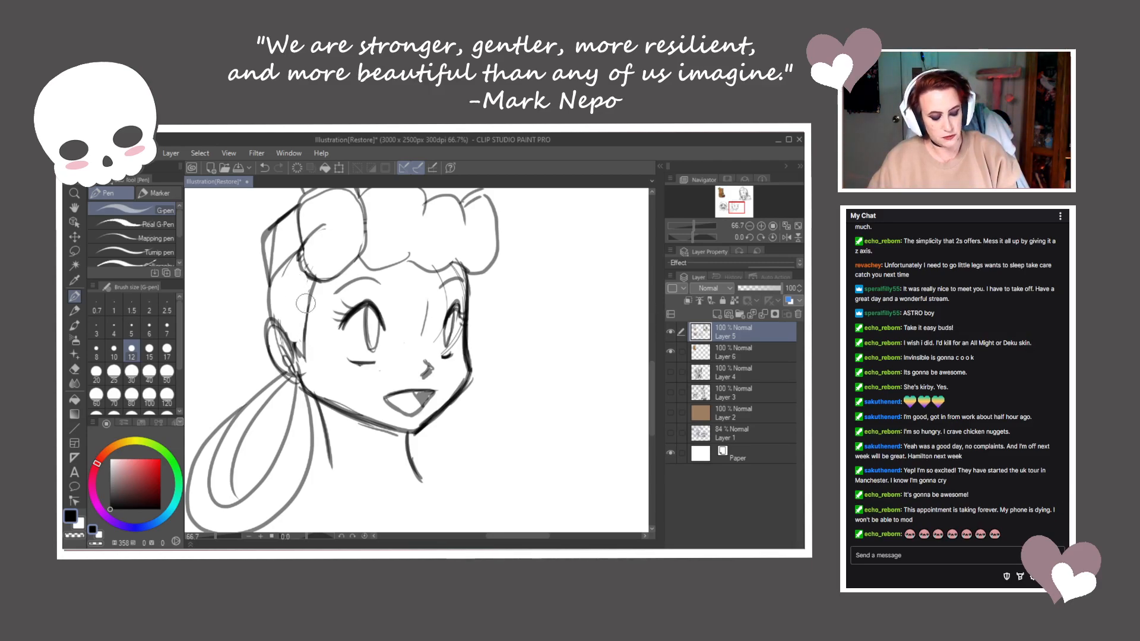
drag(527, 335, 517, 351)
drag(414, 323, 414, 368)
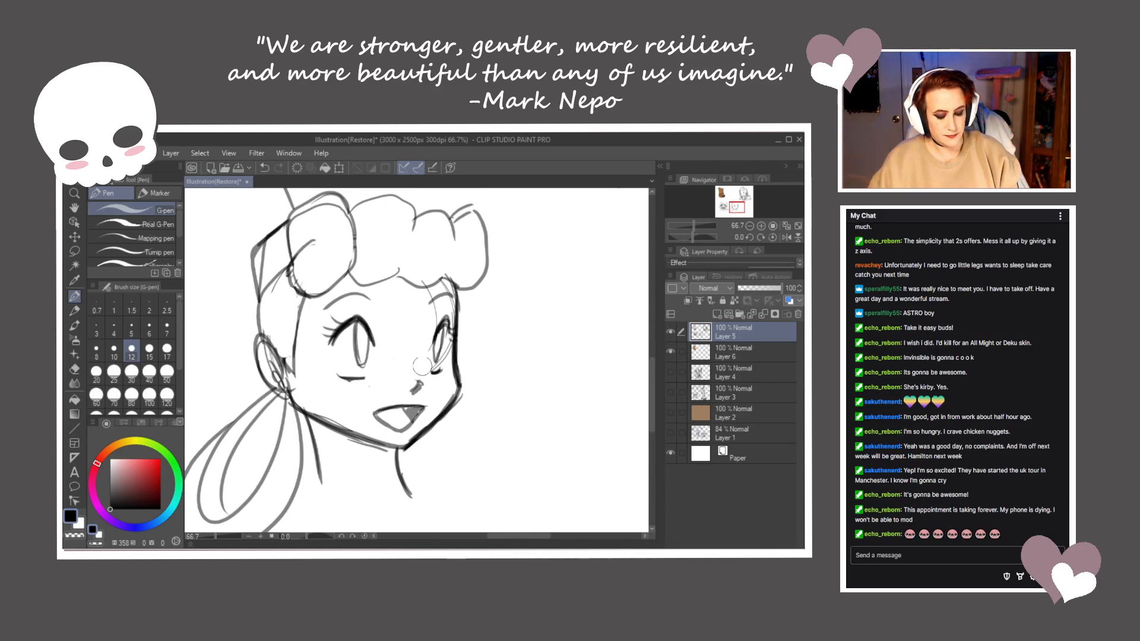
drag(440, 435, 473, 375)
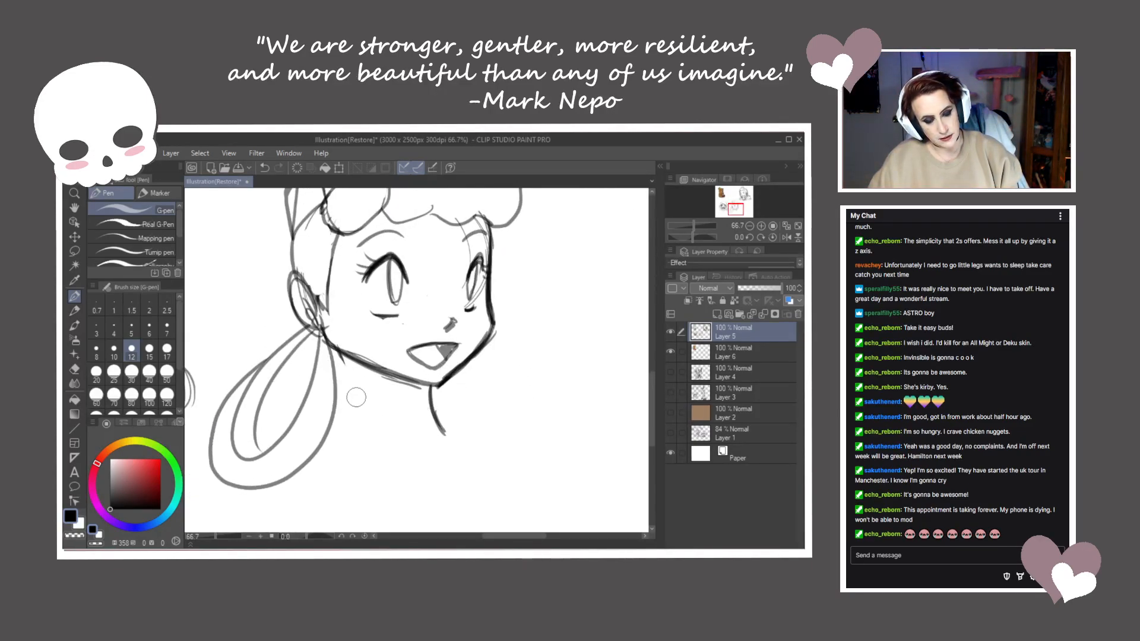
Darken the neck lines, draw a pointed collar around the neck and add curved ponytail strands behind the far side of the jaw
drag(360, 363, 363, 410)
drag(427, 390, 442, 417)
mouse_move(355, 360)
mouse_down()
mouse_move(365, 408)
mouse_move(337, 428)
mouse_move(387, 402)
mouse_move(380, 387)
mouse_move(316, 426)
mouse_move(437, 466)
mouse_up()
mouse_move(430, 412)
mouse_down()
mouse_move(438, 464)
mouse_move(455, 419)
mouse_up()
drag(478, 358, 469, 410)
mouse_move(440, 296)
mouse_down()
mouse_move(464, 290)
mouse_move(492, 304)
mouse_up()
drag(465, 396, 491, 462)
drag(461, 418, 447, 463)
drag(444, 362, 453, 365)
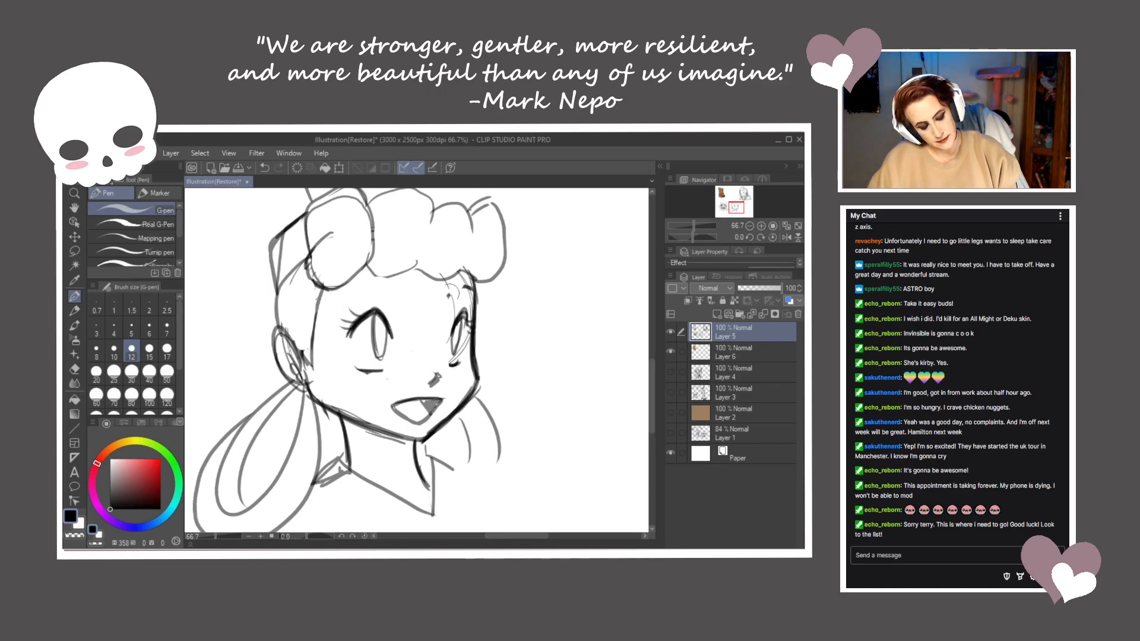
Darken and clean up the outlines of the girl's curled bangs, from the near curl across to the far one
drag(395, 297, 362, 293)
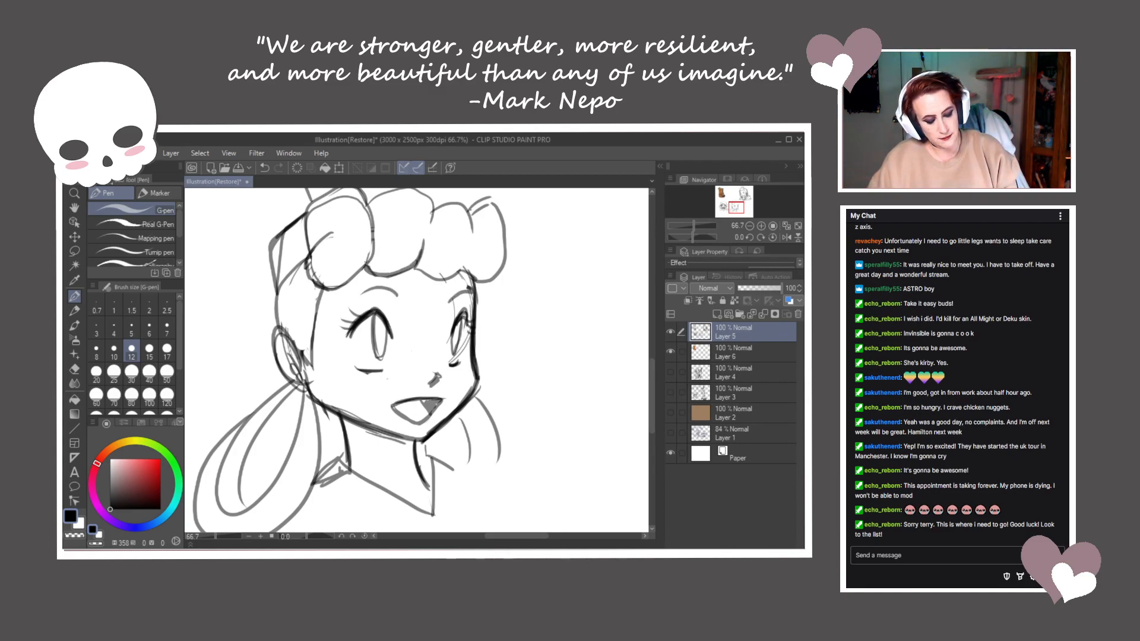
mouse_move(329, 285)
mouse_down()
mouse_move(305, 265)
mouse_move(341, 230)
mouse_move(387, 281)
mouse_up()
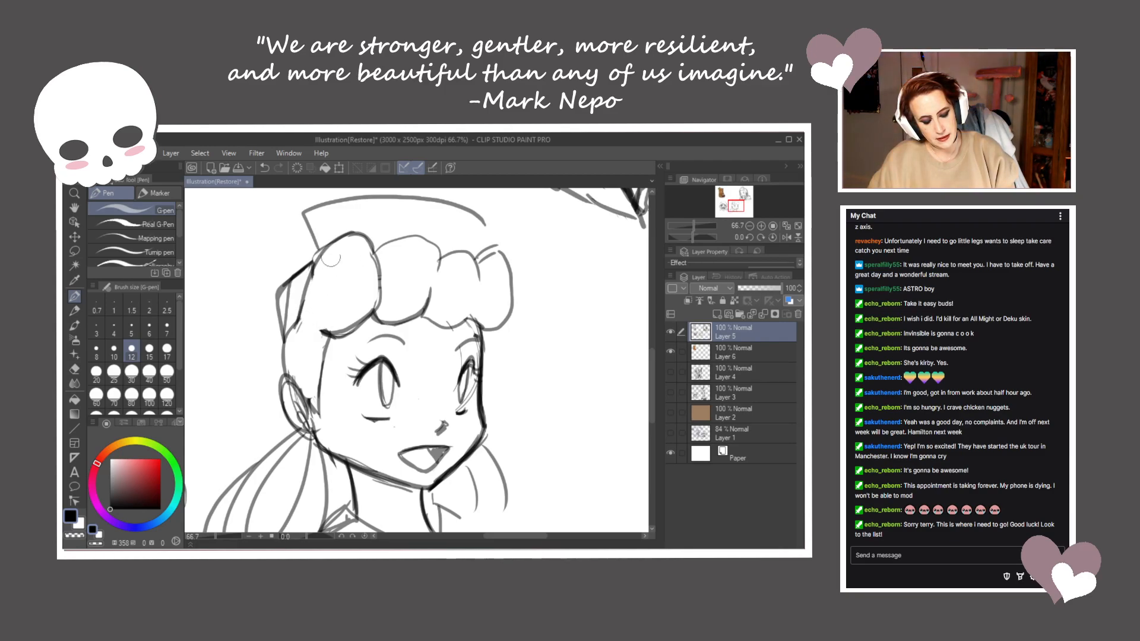
drag(328, 291, 320, 323)
drag(347, 283, 320, 317)
mouse_move(364, 235)
mouse_down()
mouse_move(381, 306)
mouse_move(373, 322)
mouse_move(349, 317)
mouse_up()
mouse_move(352, 250)
mouse_down()
mouse_move(408, 233)
mouse_move(416, 254)
mouse_move(474, 234)
mouse_move(496, 271)
mouse_move(481, 323)
mouse_up()
mouse_move(492, 257)
mouse_down()
mouse_move(497, 308)
mouse_move(486, 327)
mouse_move(400, 316)
mouse_up()
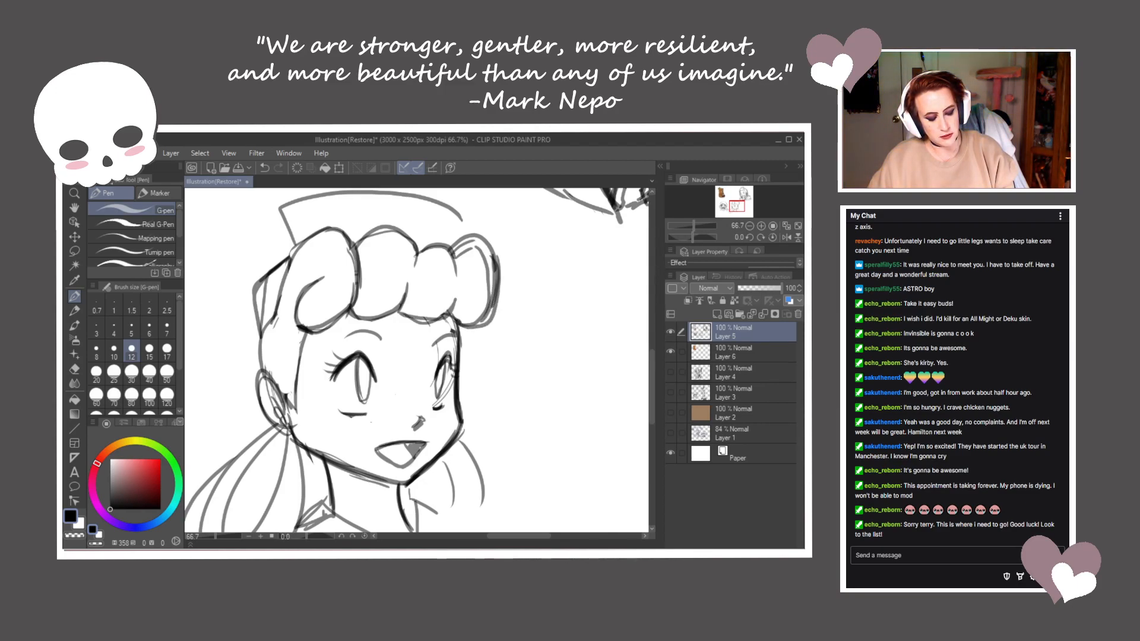
mouse_move(477, 241)
mouse_down()
mouse_move(464, 253)
mouse_move(482, 273)
mouse_move(475, 319)
mouse_up()
Replace the rough hat outline with a nurse cap bearing a cross above the bangs, and redraw the outermost far curl
mouse_move(457, 218)
mouse_down()
mouse_move(476, 249)
mouse_move(483, 225)
mouse_move(377, 223)
mouse_move(305, 240)
mouse_move(285, 333)
mouse_up()
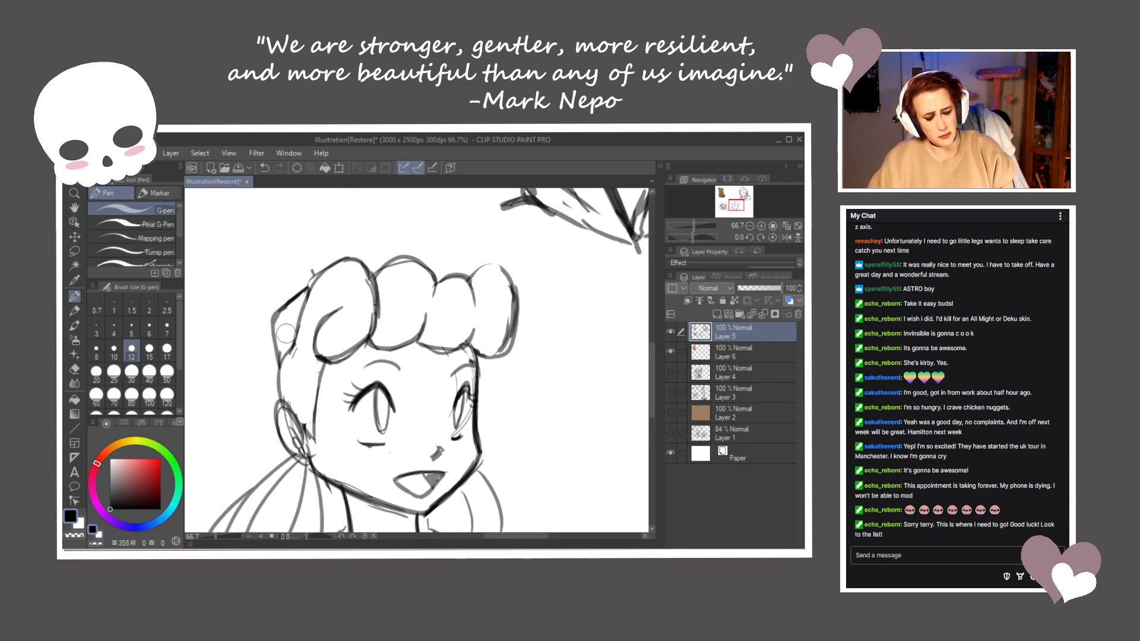
mouse_move(302, 236)
mouse_down()
mouse_move(365, 218)
mouse_move(472, 228)
mouse_move(472, 269)
mouse_up()
mouse_move(391, 247)
mouse_down()
mouse_move(431, 244)
mouse_move(428, 256)
mouse_move(425, 245)
mouse_move(389, 244)
mouse_move(398, 237)
mouse_move(389, 263)
mouse_up()
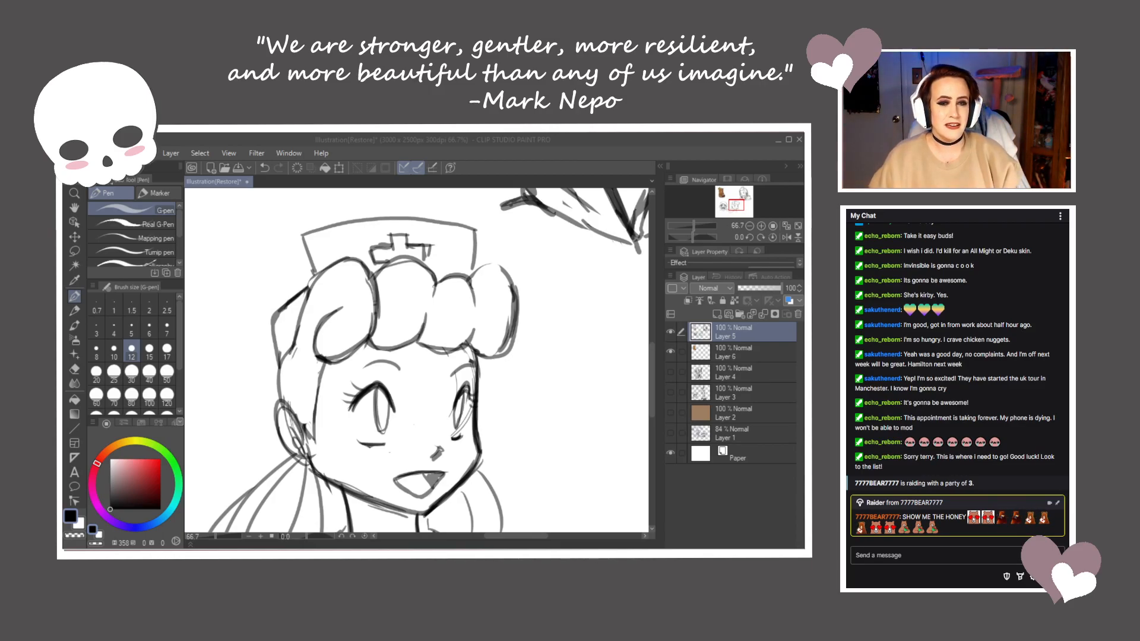
mouse_move(494, 266)
mouse_down()
mouse_move(518, 287)
mouse_move(499, 342)
mouse_up()
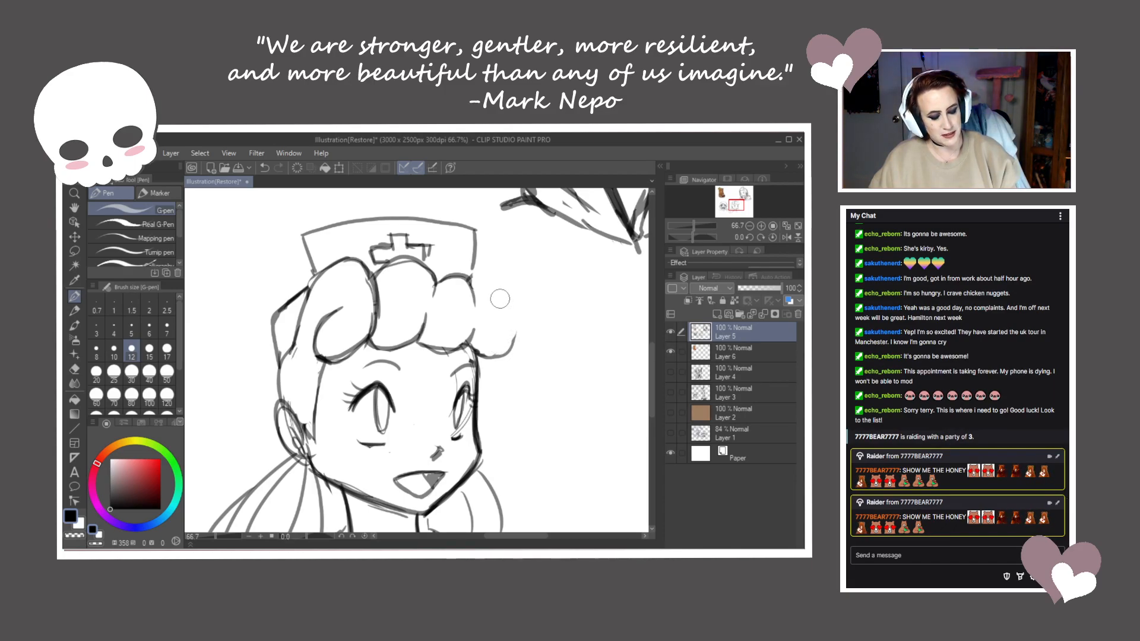
mouse_move(476, 230)
mouse_down()
mouse_move(472, 278)
mouse_move(492, 272)
mouse_move(515, 298)
mouse_move(512, 345)
mouse_move(497, 266)
mouse_move(473, 278)
mouse_move(514, 300)
mouse_move(524, 289)
mouse_up()
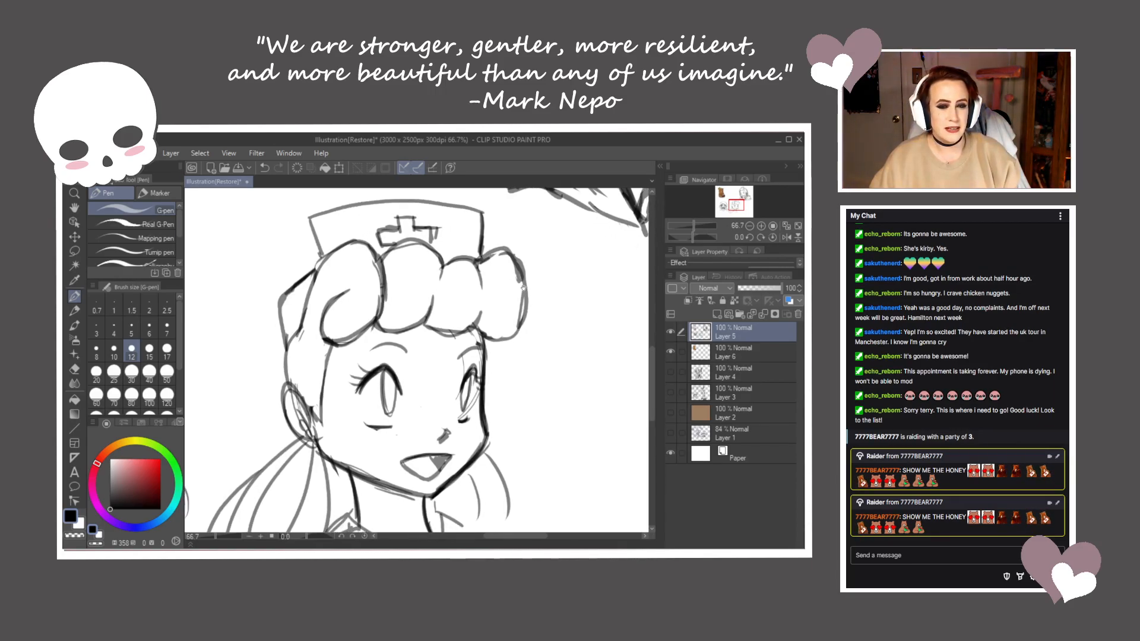
Examine the coloured crowned bear with its honey drum up close and as a whole, then return to the nurse sketch
mouse_move(291, 230)
mouse_down()
mouse_move(364, 313)
mouse_move(390, 380)
mouse_up()
drag(412, 324, 426, 389)
drag(341, 363, 492, 387)
drag(383, 359, 441, 435)
drag(410, 355, 420, 376)
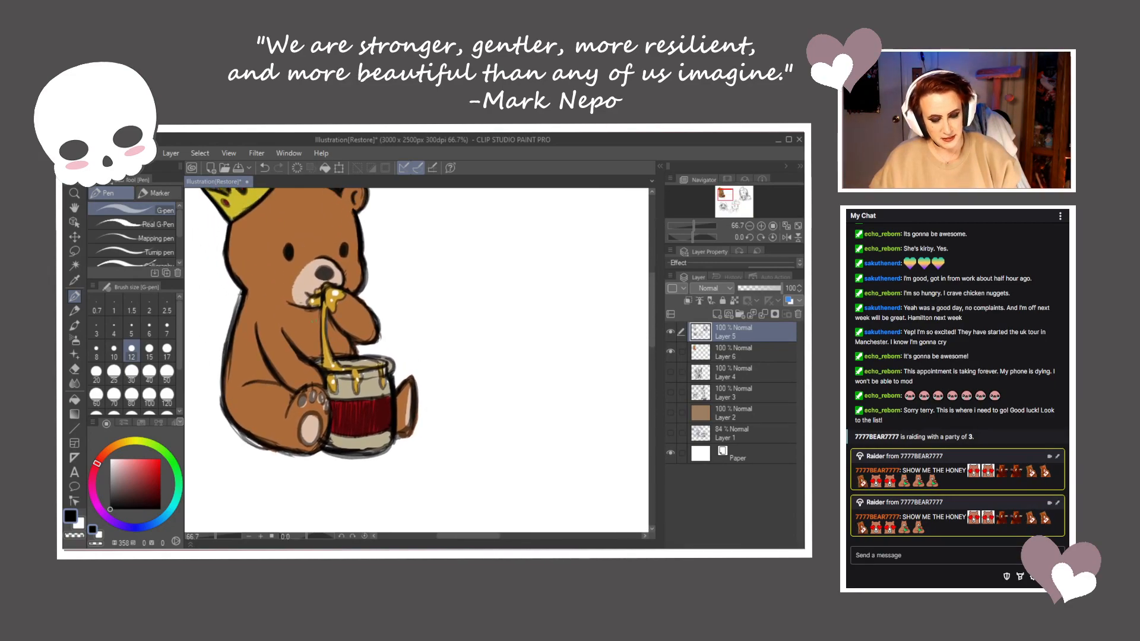
scroll(431, 394, up, 4)
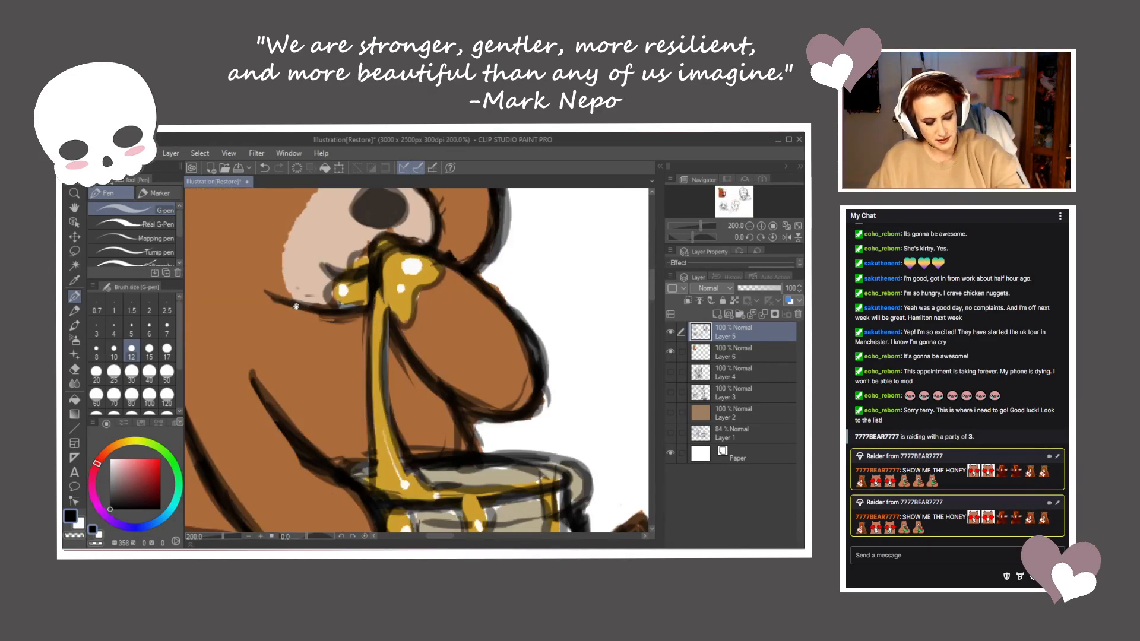
drag(432, 394, 404, 414)
scroll(402, 406, up, 2)
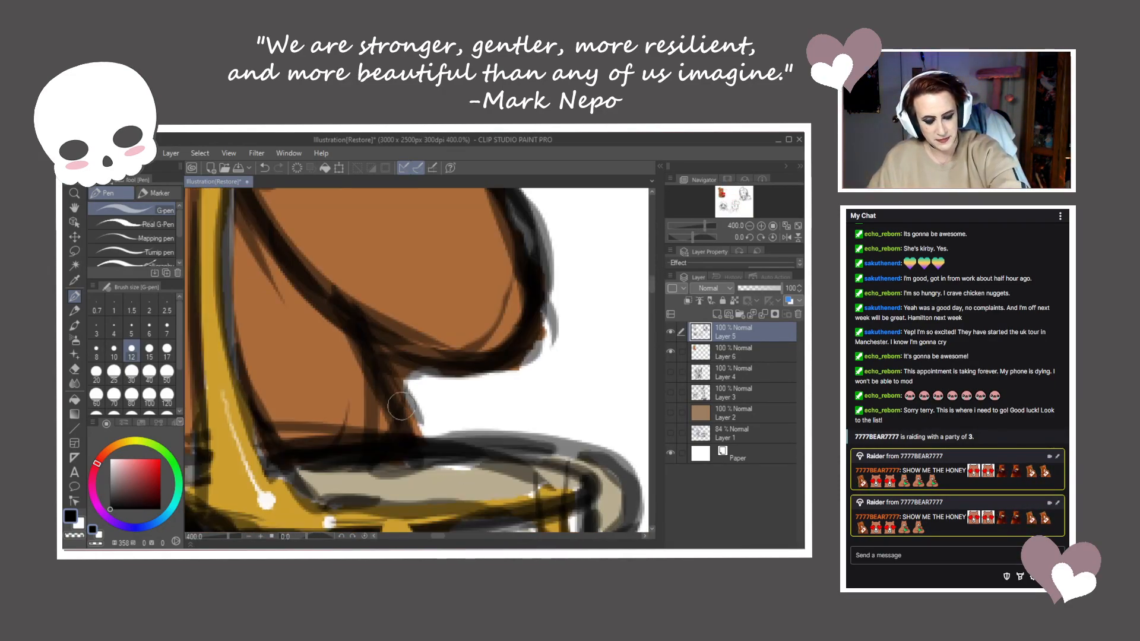
drag(360, 309, 455, 433)
mouse_move(448, 272)
mouse_down()
mouse_move(497, 364)
mouse_move(493, 401)
mouse_move(443, 392)
mouse_move(451, 457)
mouse_move(473, 425)
mouse_move(484, 461)
mouse_move(443, 374)
mouse_move(488, 435)
mouse_move(431, 399)
mouse_move(438, 376)
mouse_move(471, 382)
mouse_move(450, 434)
mouse_move(453, 397)
mouse_move(483, 382)
mouse_up()
key(ctrl+z)
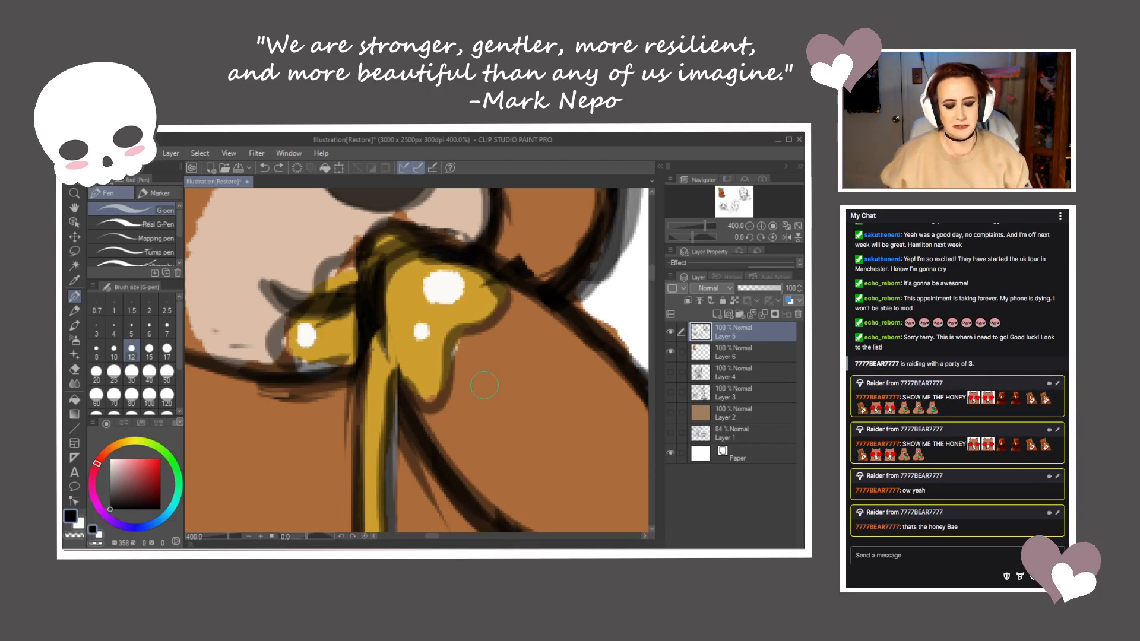
scroll(485, 385, down, 6)
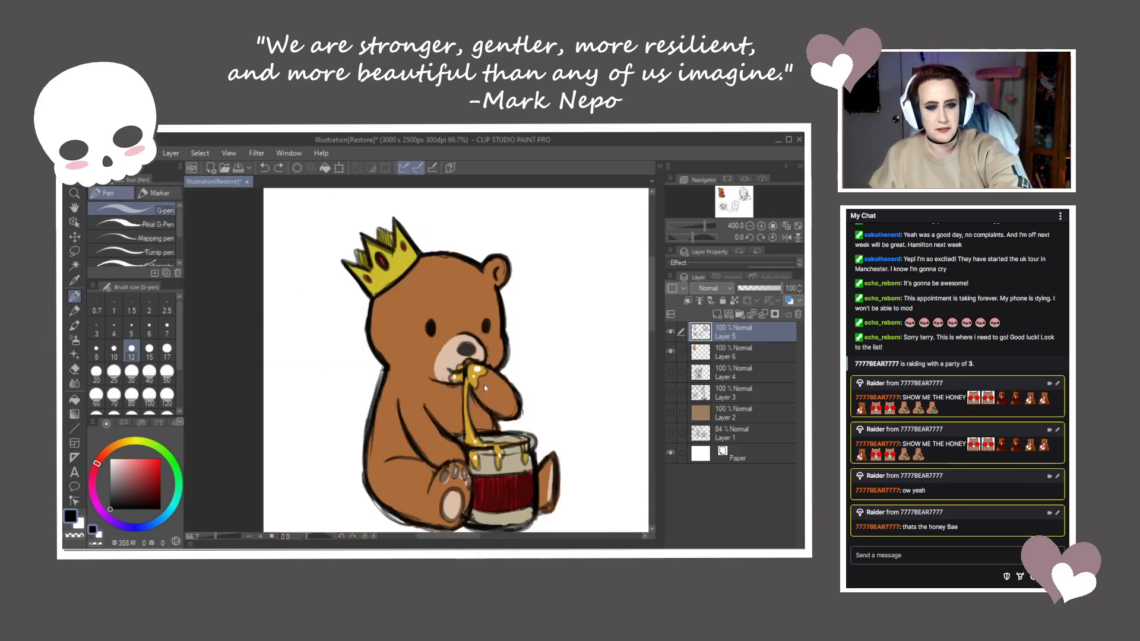
drag(483, 385, 250, 311)
drag(377, 453, 278, 160)
mouse_move(524, 292)
mouse_down()
mouse_move(458, 348)
mouse_move(450, 493)
mouse_up()
drag(277, 364, 549, 402)
drag(424, 283, 447, 384)
drag(487, 432, 214, 407)
drag(427, 424, 258, 369)
drag(244, 472, 567, 311)
mouse_move(279, 485)
mouse_down()
mouse_move(352, 343)
mouse_move(420, 437)
mouse_up()
mouse_move(562, 383)
mouse_down()
mouse_move(381, 354)
mouse_move(498, 355)
mouse_move(351, 342)
mouse_move(484, 373)
mouse_move(459, 402)
mouse_up()
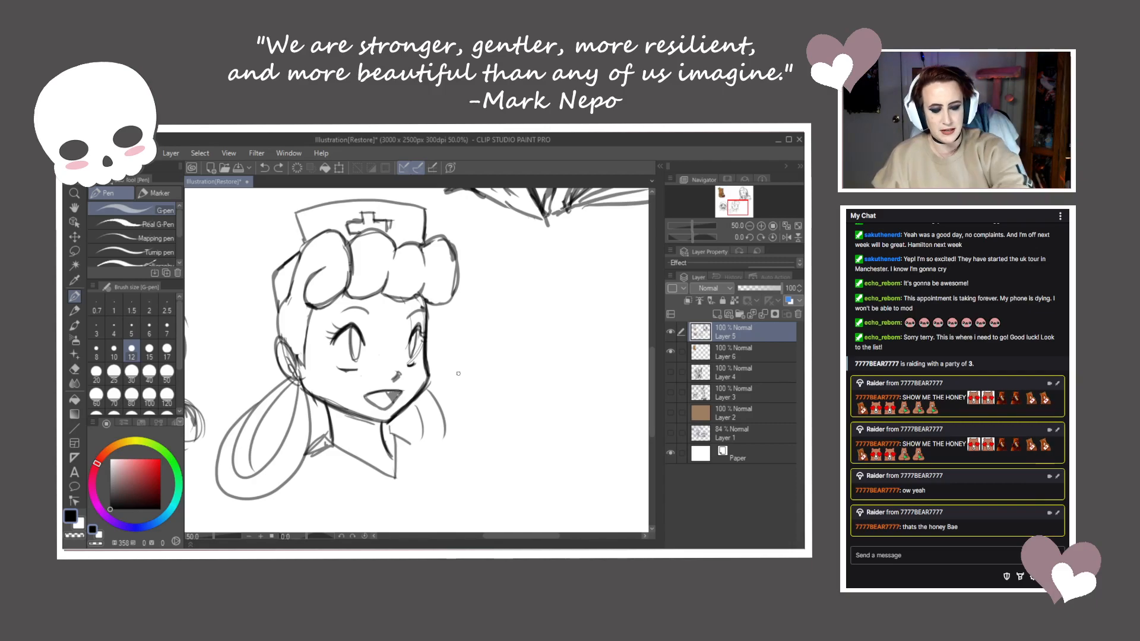
Erase the sketchy lines inside the girl's ear, darken the near side of her face and redraw the ear outline
scroll(458, 374, up, 1)
mouse_move(467, 274)
mouse_down()
mouse_move(522, 334)
mouse_move(517, 345)
mouse_move(488, 260)
mouse_move(505, 333)
mouse_move(467, 356)
mouse_move(464, 339)
mouse_move(464, 442)
mouse_move(478, 392)
mouse_up()
mouse_move(327, 301)
mouse_down()
mouse_move(318, 383)
mouse_move(300, 364)
mouse_up()
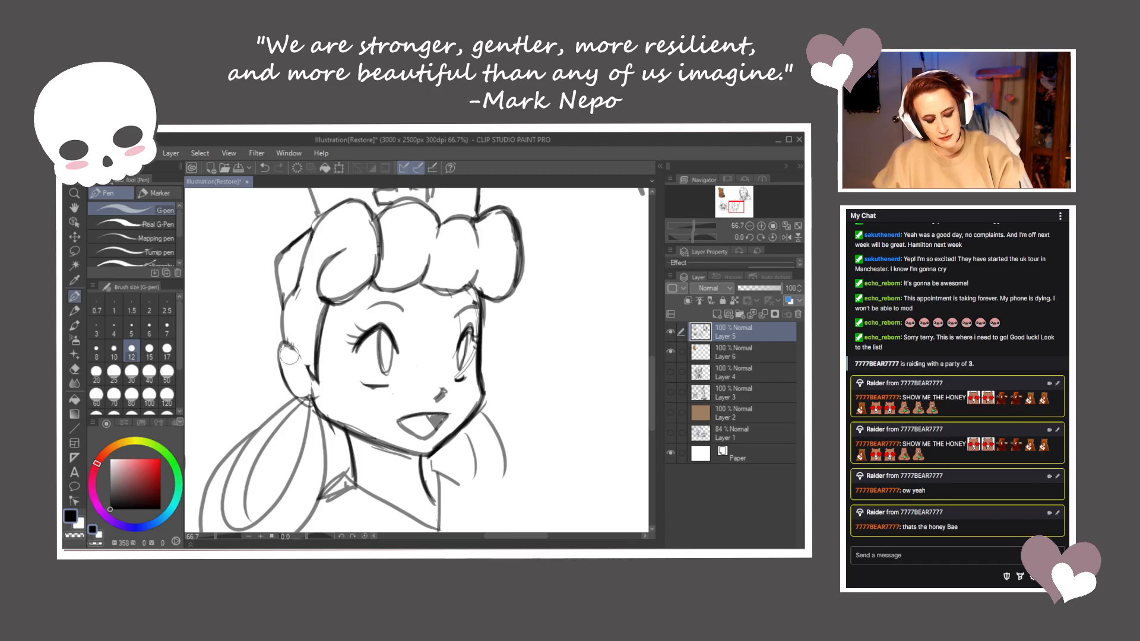
key(ctrl+z)
drag(316, 380, 291, 346)
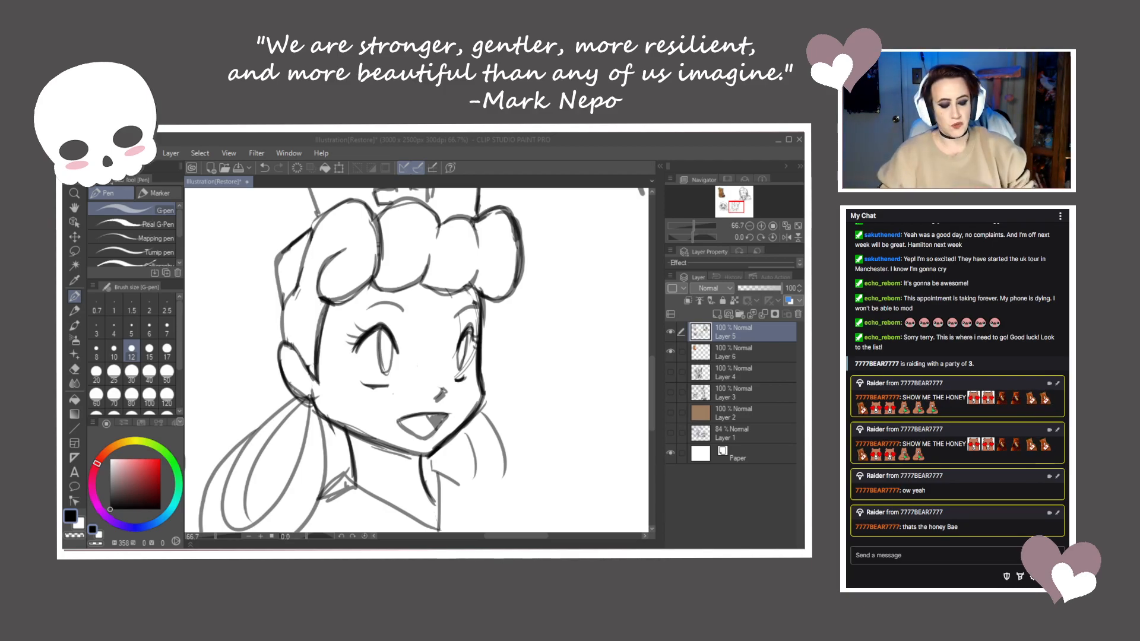
Redraw the cross on the nurse cap, darken the cap's side edges and firm up the back hair outline down to the ear
click(368, 209)
mouse_move(368, 208)
mouse_down()
mouse_move(380, 260)
mouse_move(416, 275)
mouse_move(405, 249)
mouse_move(438, 259)
mouse_move(391, 261)
mouse_move(414, 239)
mouse_move(406, 268)
mouse_move(423, 243)
mouse_move(424, 269)
mouse_move(388, 262)
mouse_move(388, 272)
mouse_move(407, 258)
mouse_move(395, 275)
mouse_move(441, 258)
mouse_move(438, 272)
mouse_up()
drag(320, 238, 331, 276)
drag(482, 238, 482, 259)
drag(482, 257, 478, 293)
mouse_move(310, 234)
mouse_down()
mouse_move(312, 333)
mouse_move(286, 409)
mouse_up()
drag(324, 289, 277, 335)
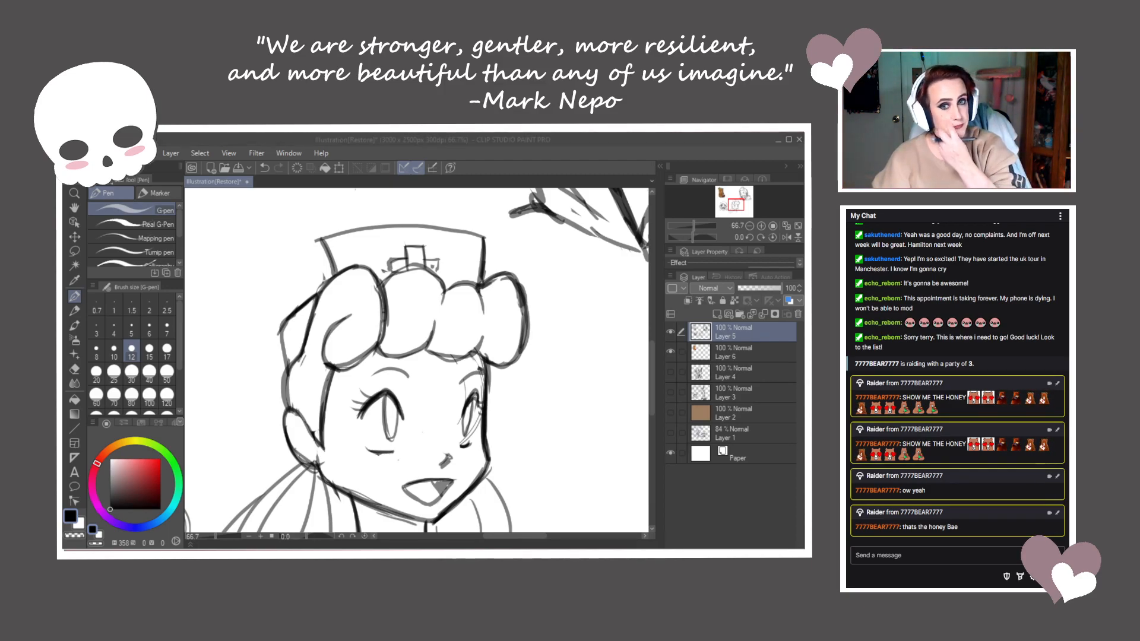
Darken both eyebrows, the upper lash lines and the tall oval pupils of the girl's eyes
drag(386, 368, 486, 371)
drag(469, 386, 478, 343)
drag(395, 382, 396, 401)
drag(405, 369, 404, 399)
drag(475, 360, 472, 401)
mouse_move(479, 377)
mouse_down()
mouse_move(474, 399)
mouse_move(484, 397)
mouse_move(473, 402)
mouse_up()
drag(386, 418, 395, 427)
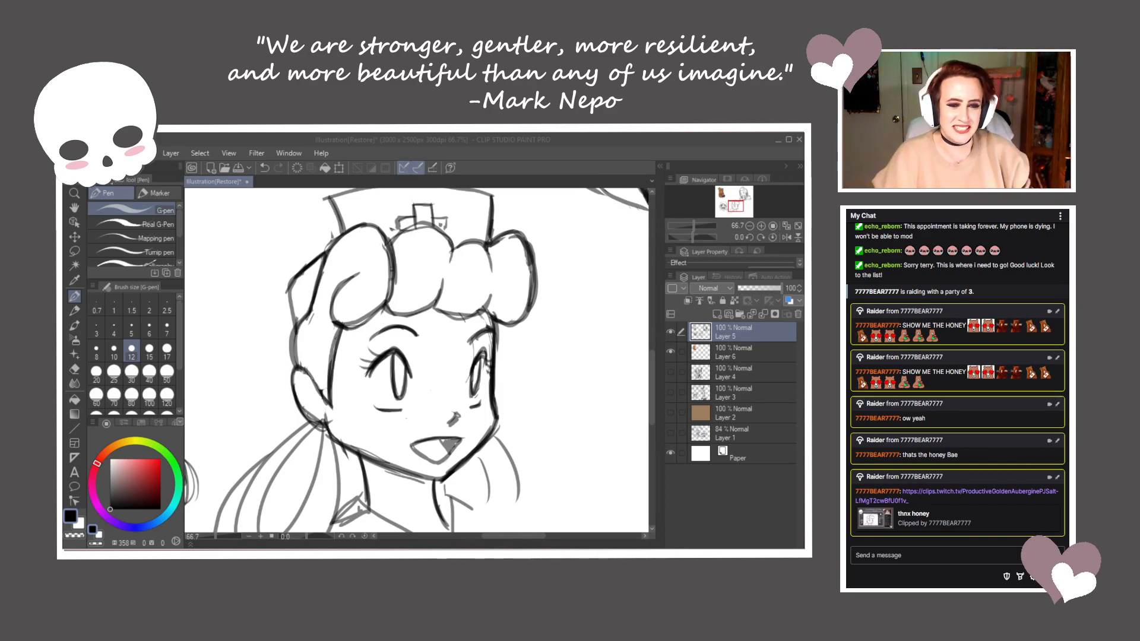
Reinforce the outline of the nurse's face along the right cheek and left jaw
click(507, 301)
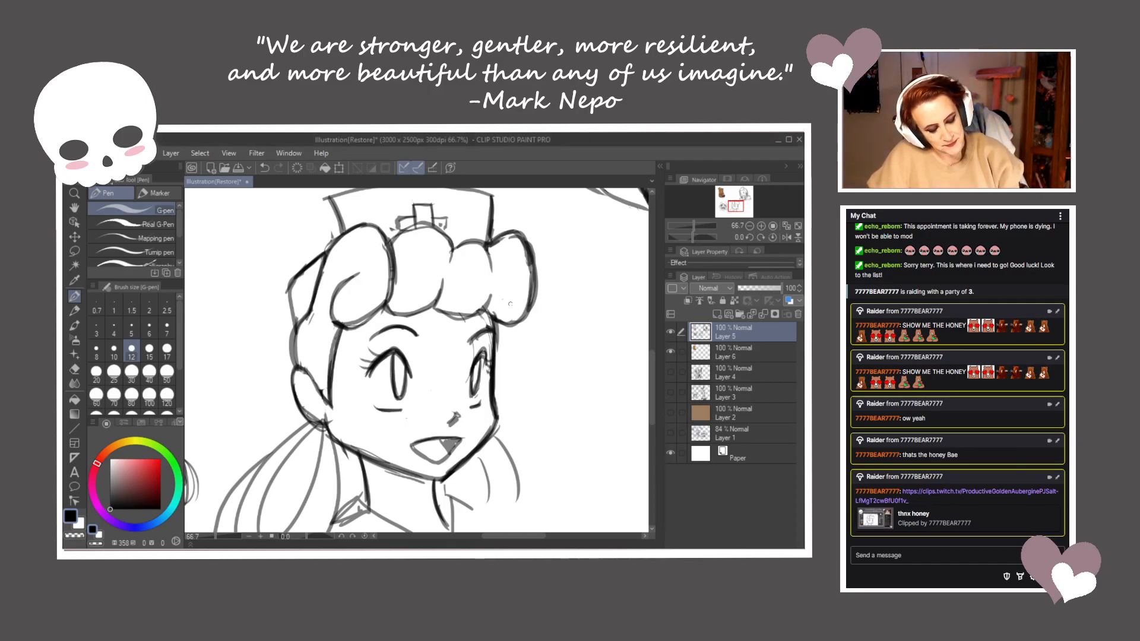
drag(492, 316, 494, 397)
mouse_move(501, 465)
mouse_down()
mouse_move(490, 422)
mouse_move(500, 350)
mouse_move(505, 365)
mouse_move(449, 339)
mouse_move(422, 344)
mouse_move(434, 360)
mouse_up()
drag(333, 318, 376, 359)
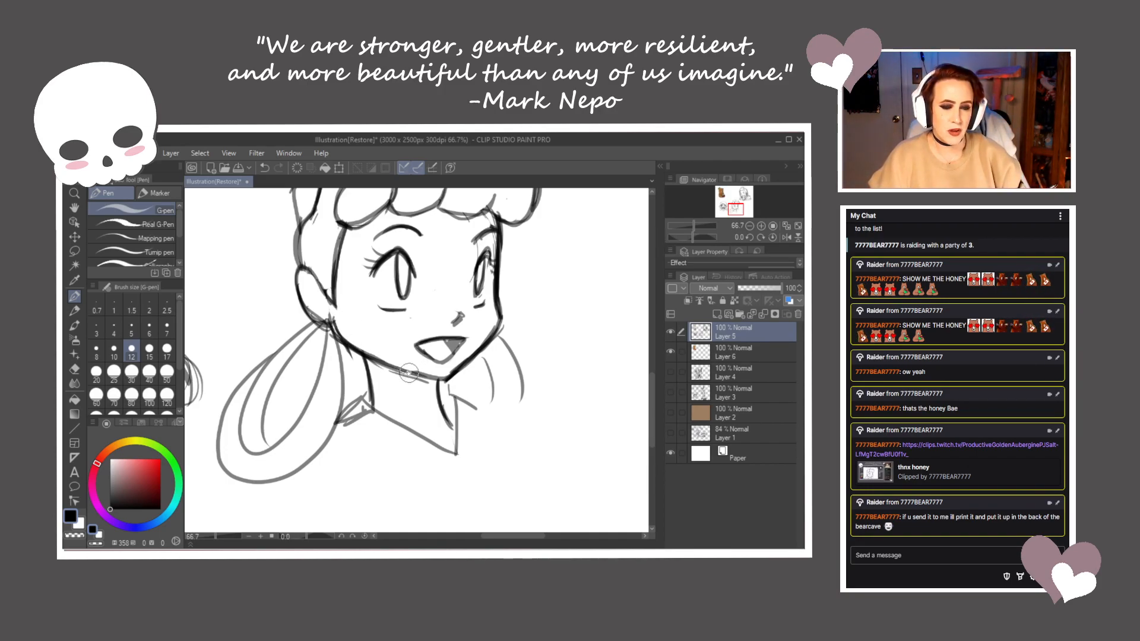
Ink both sides of the neck and draw the pointed collar below the chin with dark lines
drag(261, 293, 468, 425)
mouse_move(301, 212)
mouse_down()
mouse_move(433, 362)
mouse_move(479, 443)
mouse_move(209, 414)
mouse_up()
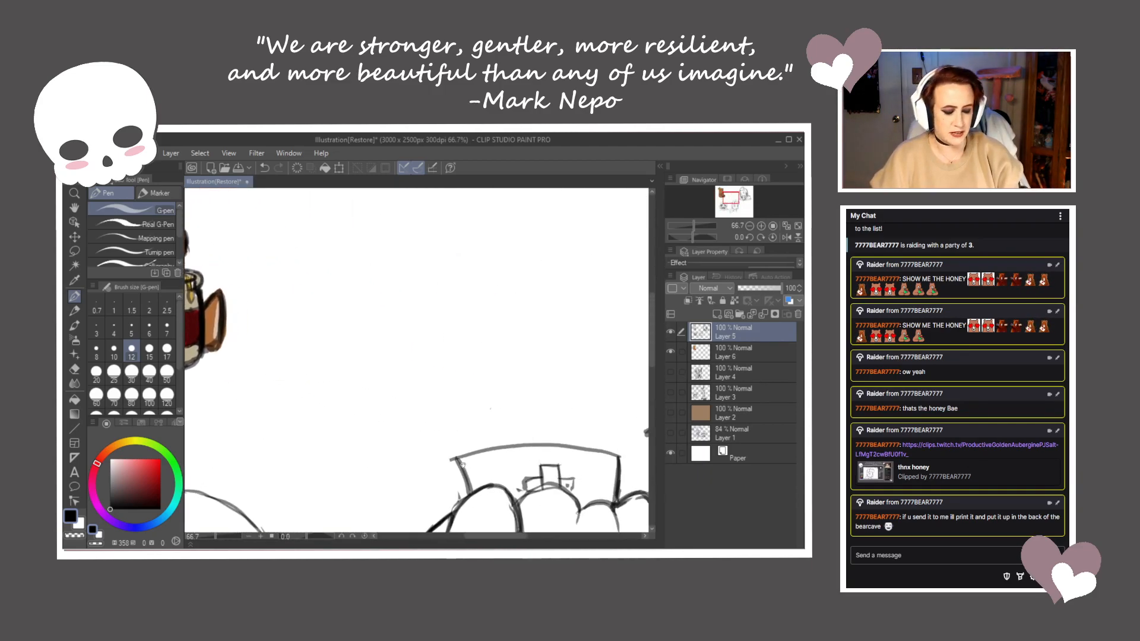
drag(552, 475, 376, 304)
mouse_move(425, 522)
mouse_down()
mouse_move(447, 298)
mouse_move(453, 372)
mouse_move(420, 380)
mouse_move(430, 376)
mouse_up()
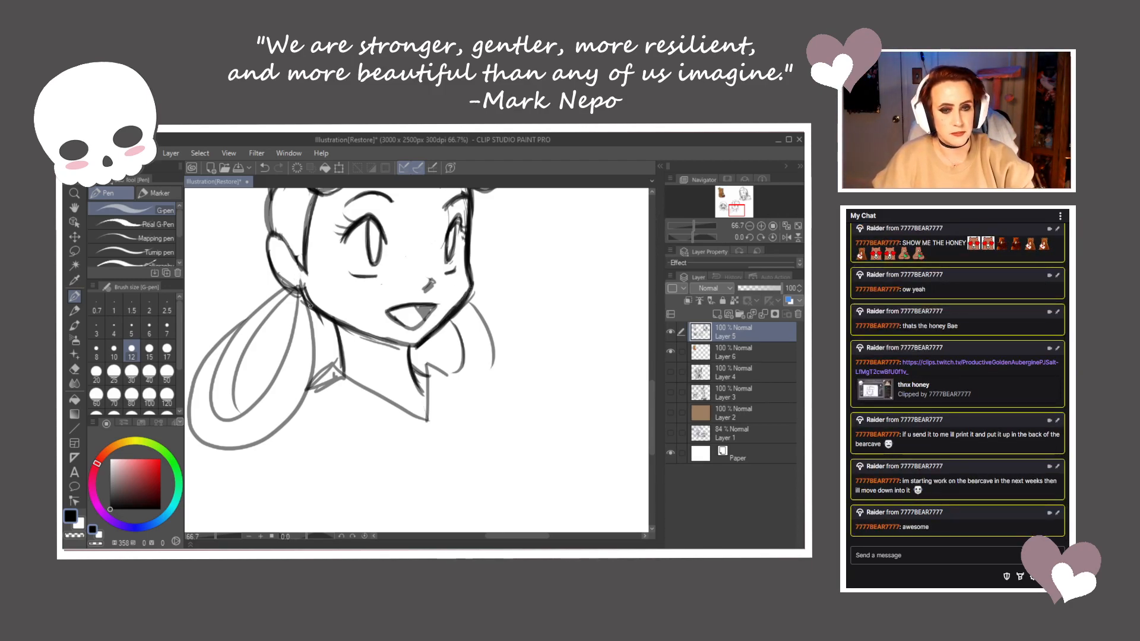
mouse_move(303, 284)
mouse_down()
mouse_move(315, 307)
mouse_move(392, 343)
mouse_up()
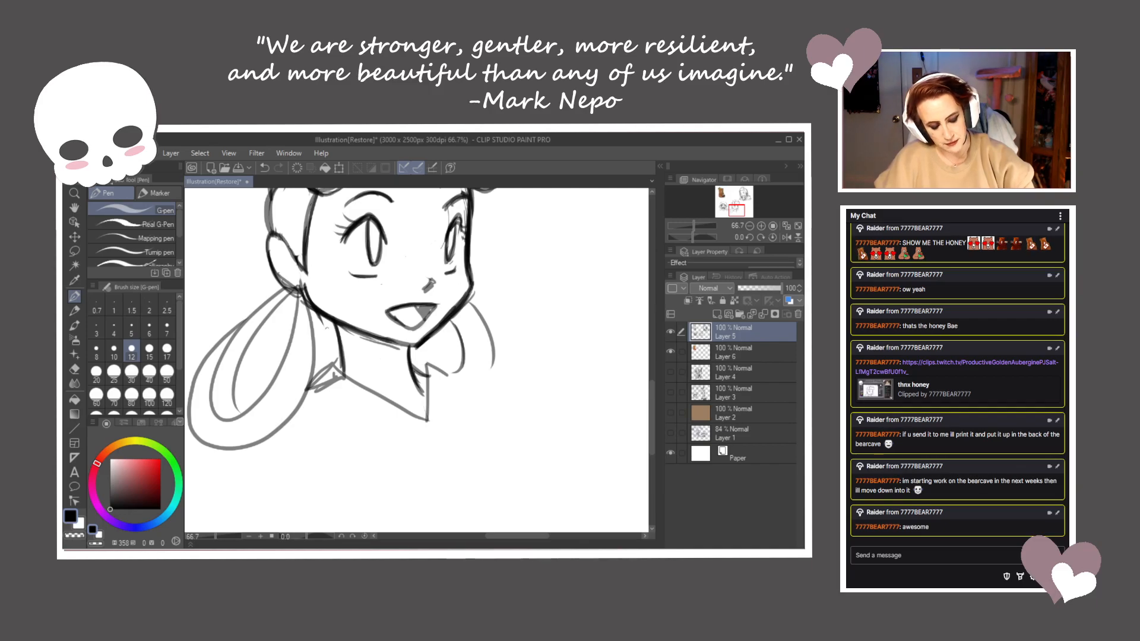
drag(334, 320, 337, 371)
drag(408, 344, 419, 397)
mouse_move(349, 346)
mouse_down()
mouse_move(327, 399)
mouse_move(349, 378)
mouse_move(374, 396)
mouse_up()
mouse_move(338, 335)
mouse_down()
mouse_move(333, 368)
mouse_move(307, 390)
mouse_move(438, 455)
mouse_move(453, 385)
mouse_move(443, 412)
mouse_up()
mouse_move(449, 352)
mouse_down()
mouse_move(472, 320)
mouse_move(479, 387)
mouse_move(455, 384)
mouse_move(428, 343)
mouse_move(443, 369)
mouse_up()
drag(346, 361, 355, 367)
Refine both eyes and add small lower lashes beneath them
drag(432, 271, 424, 328)
drag(350, 298, 376, 268)
mouse_move(353, 291)
mouse_down()
mouse_move(382, 271)
mouse_move(393, 297)
mouse_move(458, 284)
mouse_move(469, 269)
mouse_up()
mouse_move(452, 295)
mouse_down()
mouse_move(460, 276)
mouse_move(470, 290)
mouse_up()
drag(451, 341, 441, 336)
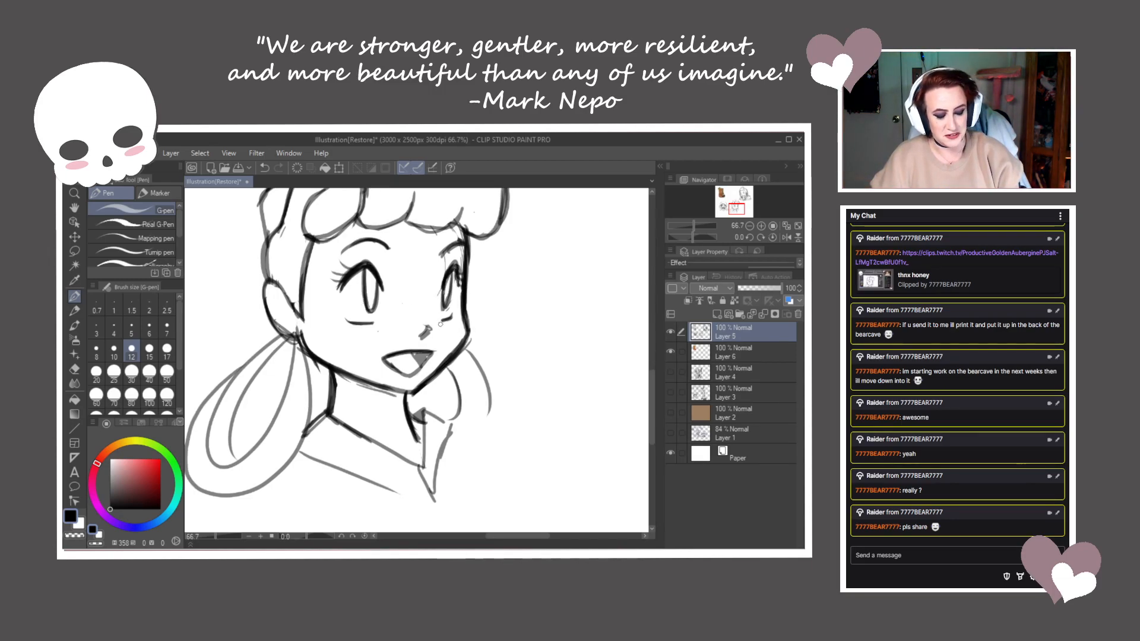
drag(355, 322, 346, 326)
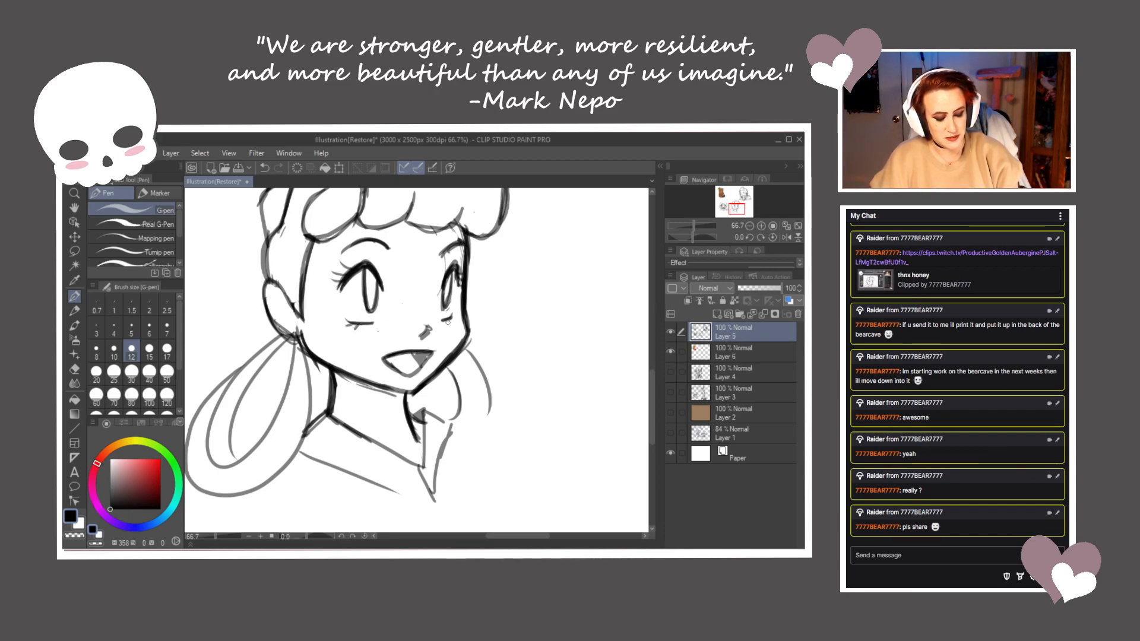
mouse_move(450, 274)
mouse_down()
mouse_move(444, 256)
mouse_move(456, 281)
mouse_move(463, 243)
mouse_move(443, 254)
mouse_move(457, 244)
mouse_up()
mouse_move(465, 294)
mouse_down()
mouse_move(454, 386)
mouse_move(444, 366)
mouse_move(464, 298)
mouse_up()
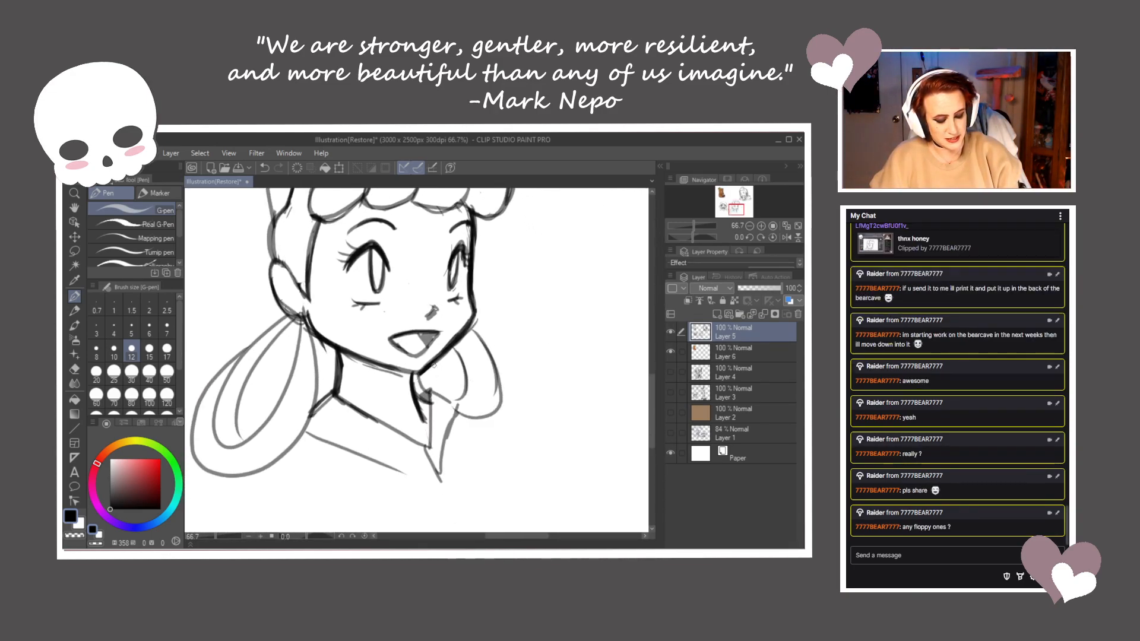
Remove the extra inner line from the left ponytail loop and redraw the inner fold of the ear
drag(214, 440, 253, 349)
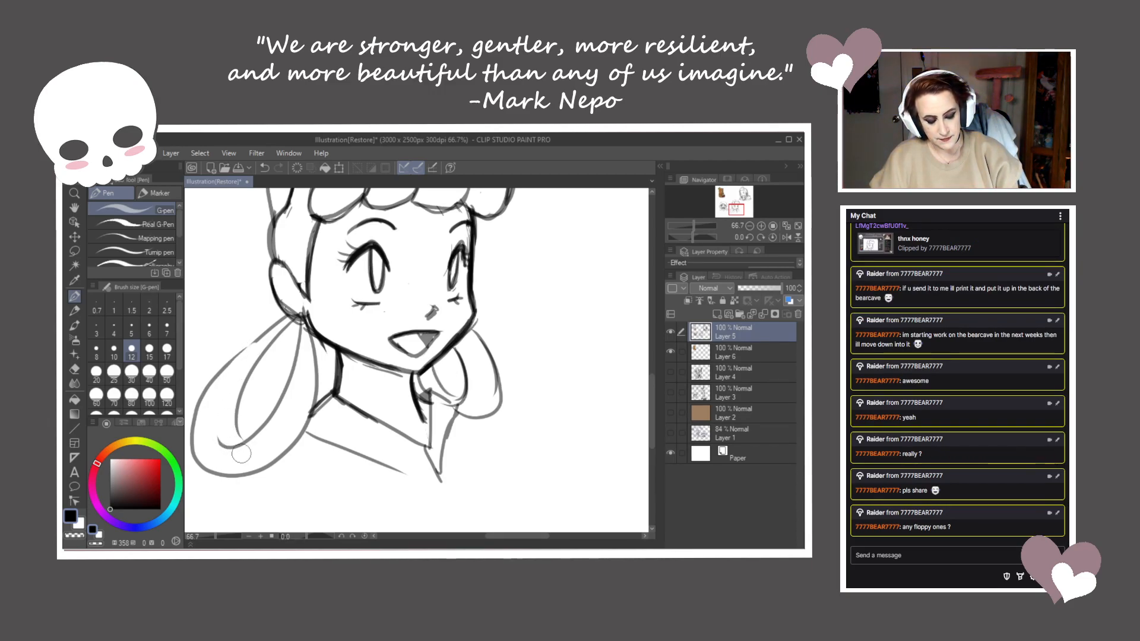
drag(279, 284, 302, 309)
key(ctrl+z)
key(ctrl+z)
drag(284, 286, 304, 323)
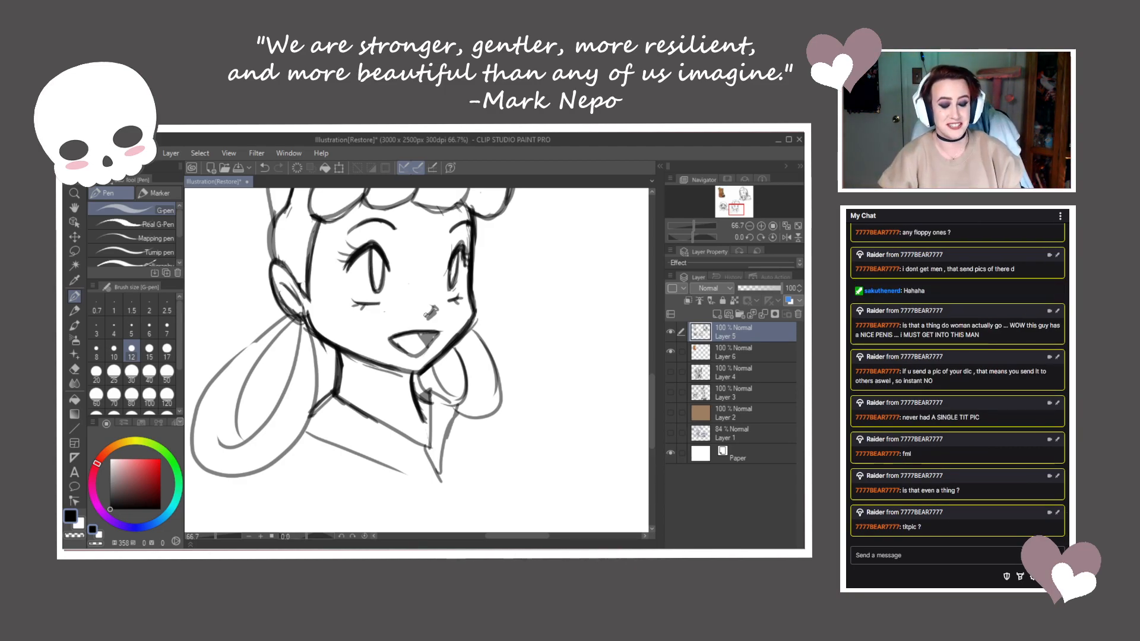
Rework the right side of the neck and fill the small shadow beside the collar with black
drag(475, 295, 466, 323)
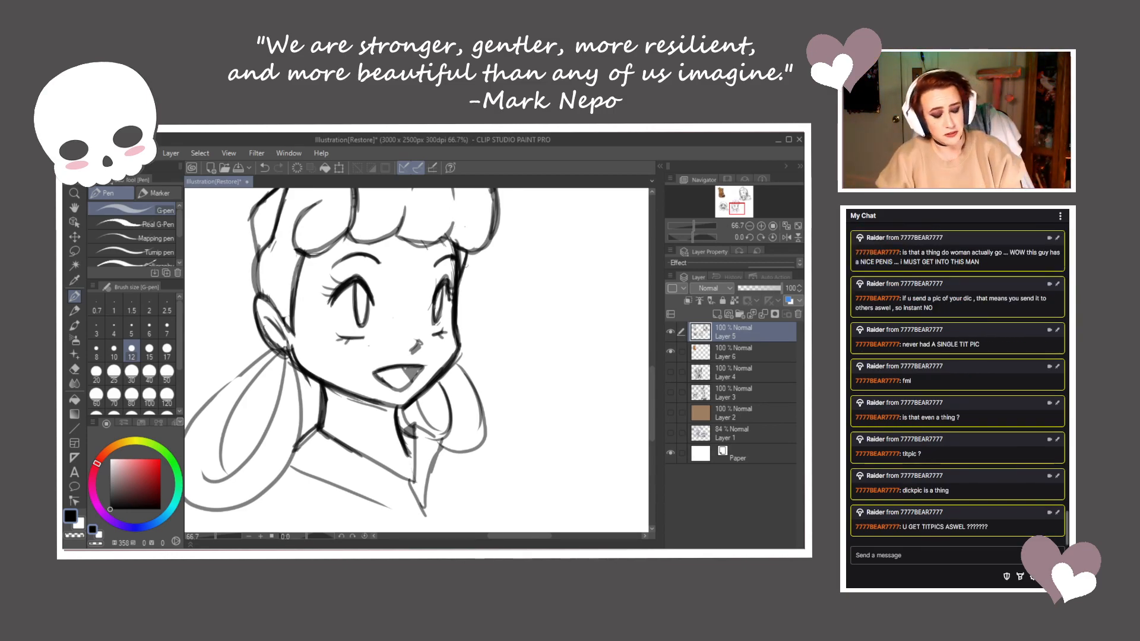
drag(460, 344, 453, 367)
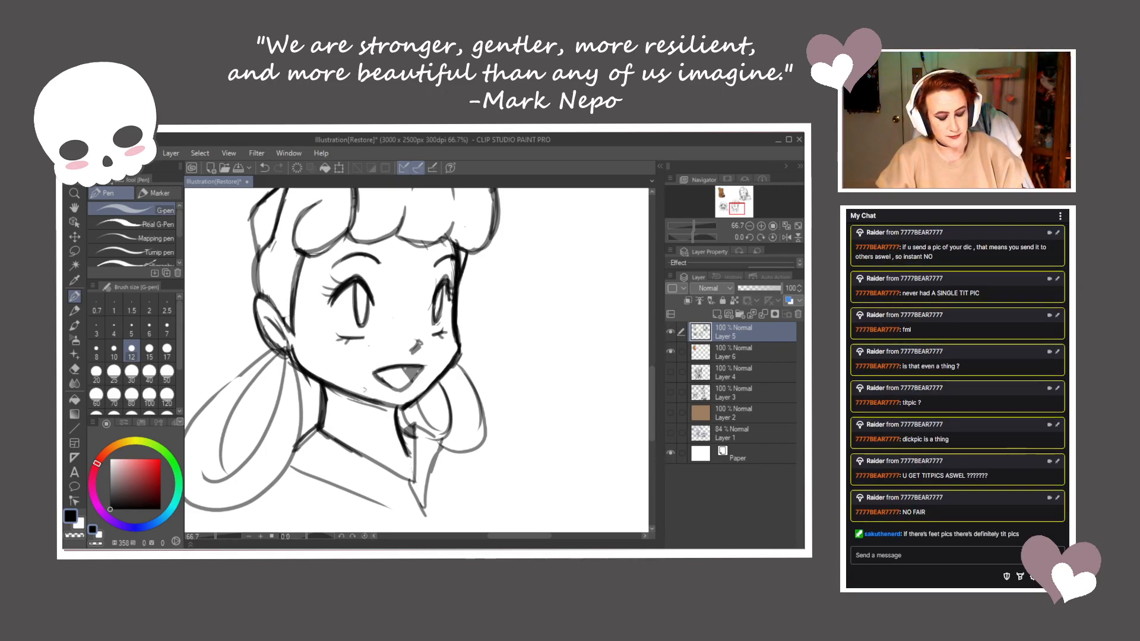
mouse_move(320, 384)
mouse_down()
mouse_move(397, 409)
mouse_move(399, 455)
mouse_up()
drag(396, 414, 406, 468)
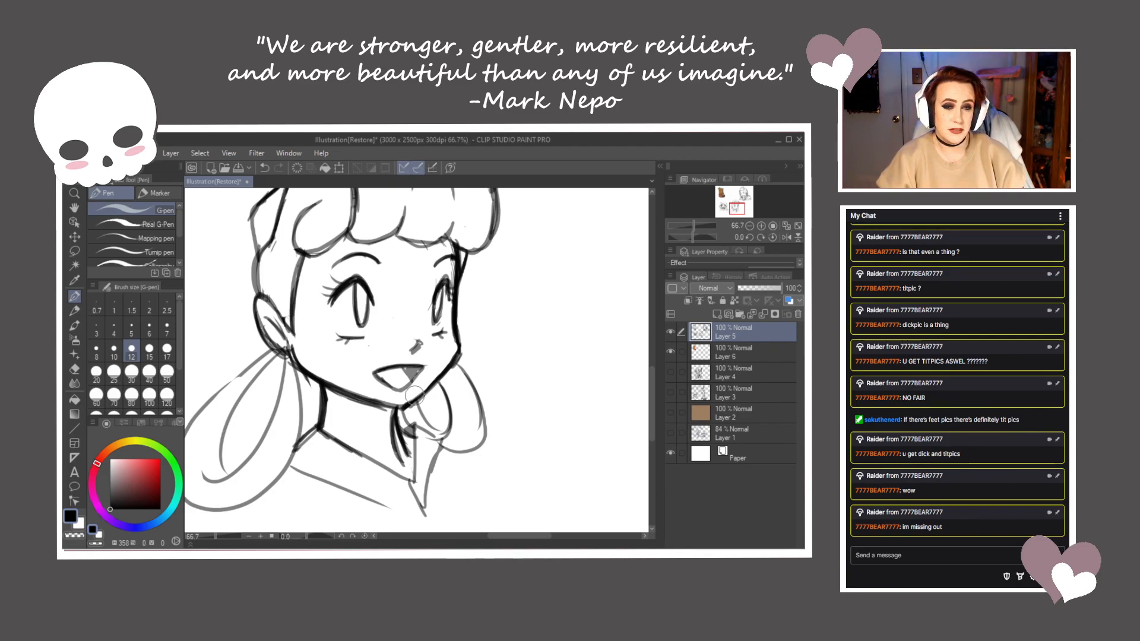
key(ctrl+z)
key(ctrl+z)
mouse_move(397, 408)
mouse_down()
mouse_move(408, 465)
mouse_move(415, 427)
mouse_move(415, 437)
mouse_up()
mouse_move(415, 436)
mouse_down()
mouse_move(398, 433)
mouse_move(409, 428)
mouse_up()
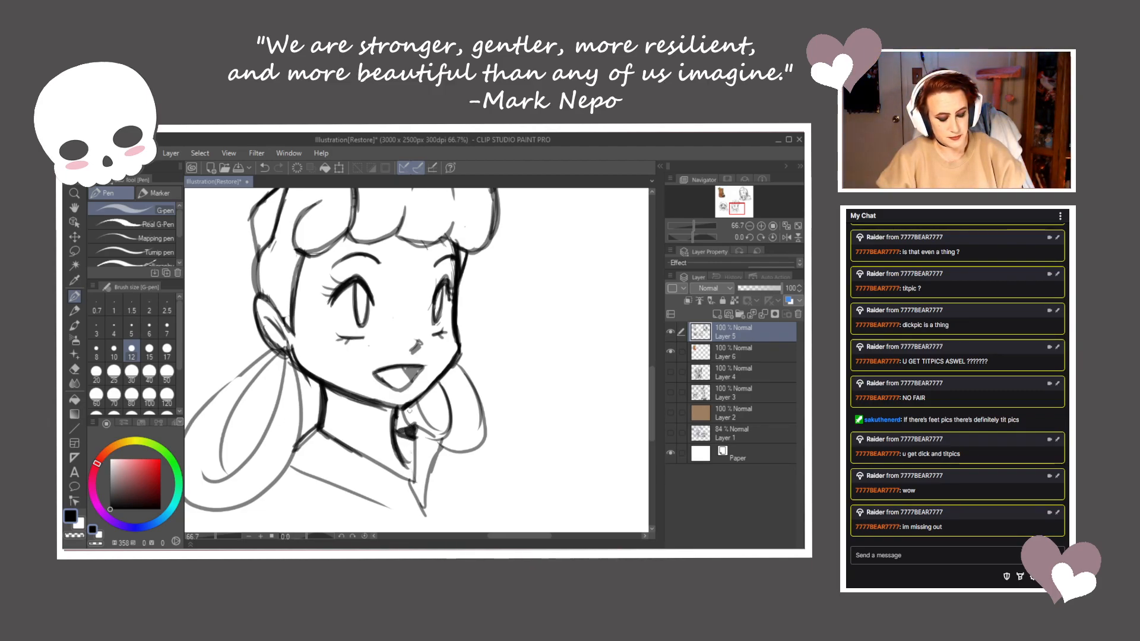
Ink the outer and inner curves of the right ponytail loop behind the cheek
drag(486, 380, 492, 400)
drag(424, 423, 456, 446)
drag(463, 384, 489, 430)
drag(412, 427, 465, 369)
mouse_move(467, 362)
mouse_down()
mouse_move(475, 410)
mouse_move(465, 405)
mouse_move(489, 384)
mouse_move(465, 402)
mouse_up()
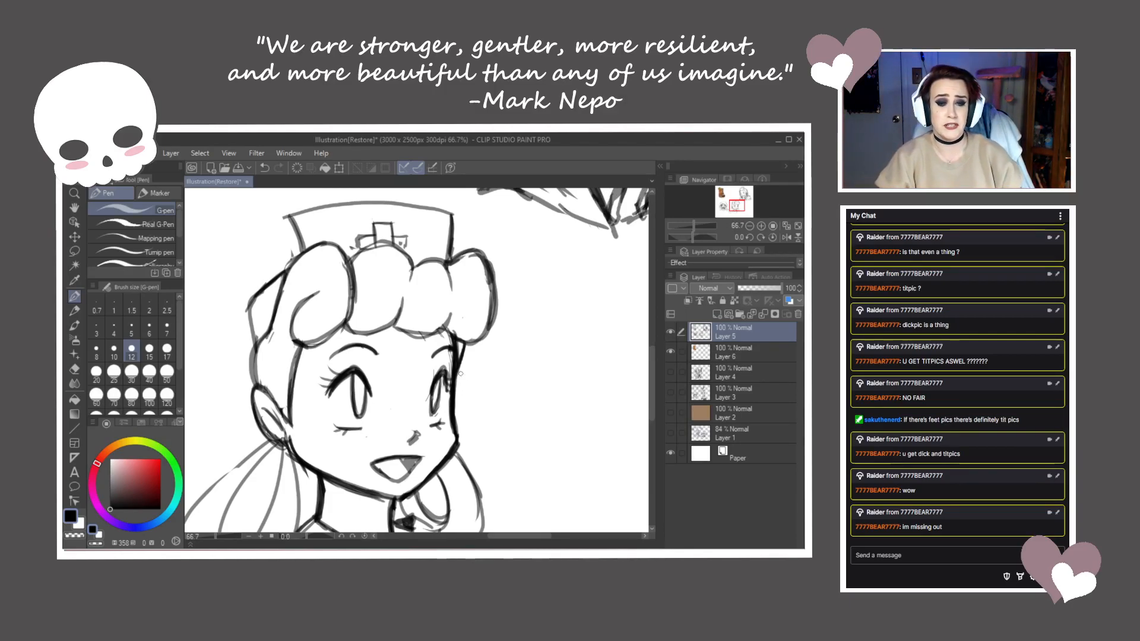
Darken the outlines of the left ponytail loop and touch up the hair contours around the head
mouse_move(460, 373)
mouse_down()
mouse_move(457, 294)
mouse_move(508, 290)
mouse_up()
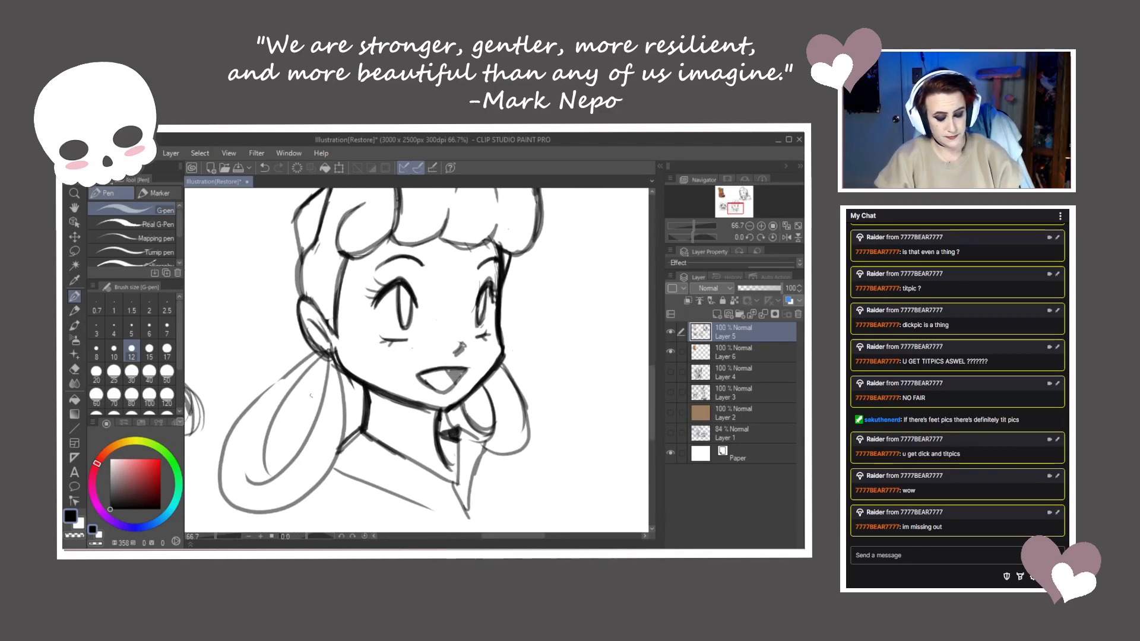
mouse_move(328, 355)
mouse_down()
mouse_move(306, 443)
mouse_move(275, 476)
mouse_move(241, 450)
mouse_move(296, 368)
mouse_move(233, 434)
mouse_move(247, 515)
mouse_up()
drag(512, 376, 488, 411)
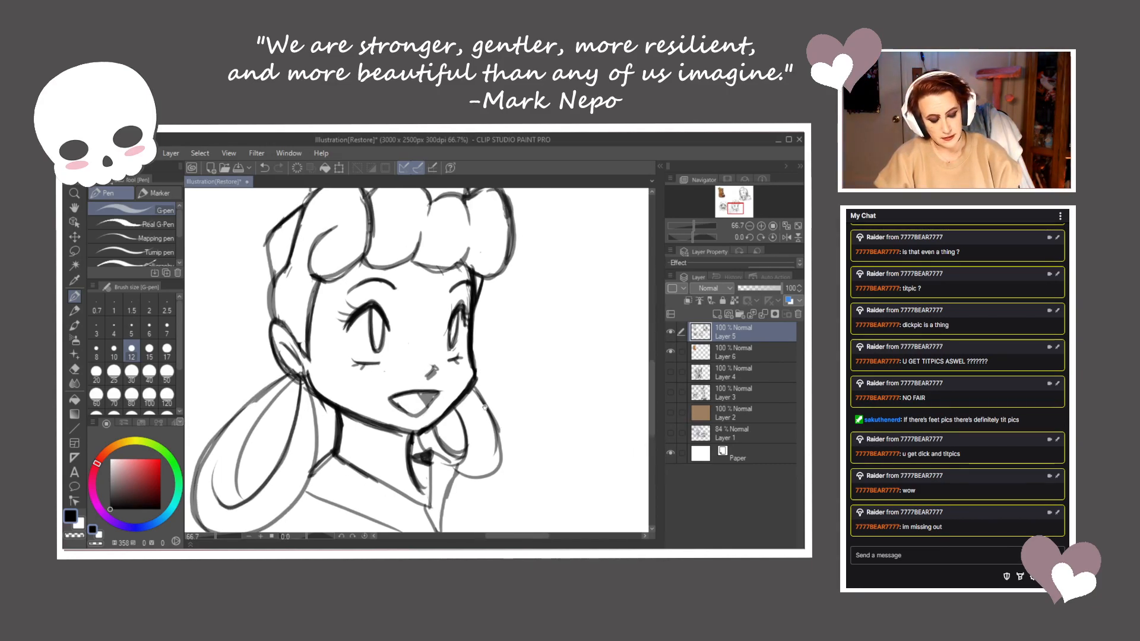
drag(295, 354, 297, 366)
drag(503, 342, 495, 365)
drag(263, 321, 267, 348)
drag(264, 309, 266, 340)
drag(592, 423, 542, 421)
Make Layer 6 the active layer and choose a pink drawing colour with HSV 336, 62, 86
click(743, 355)
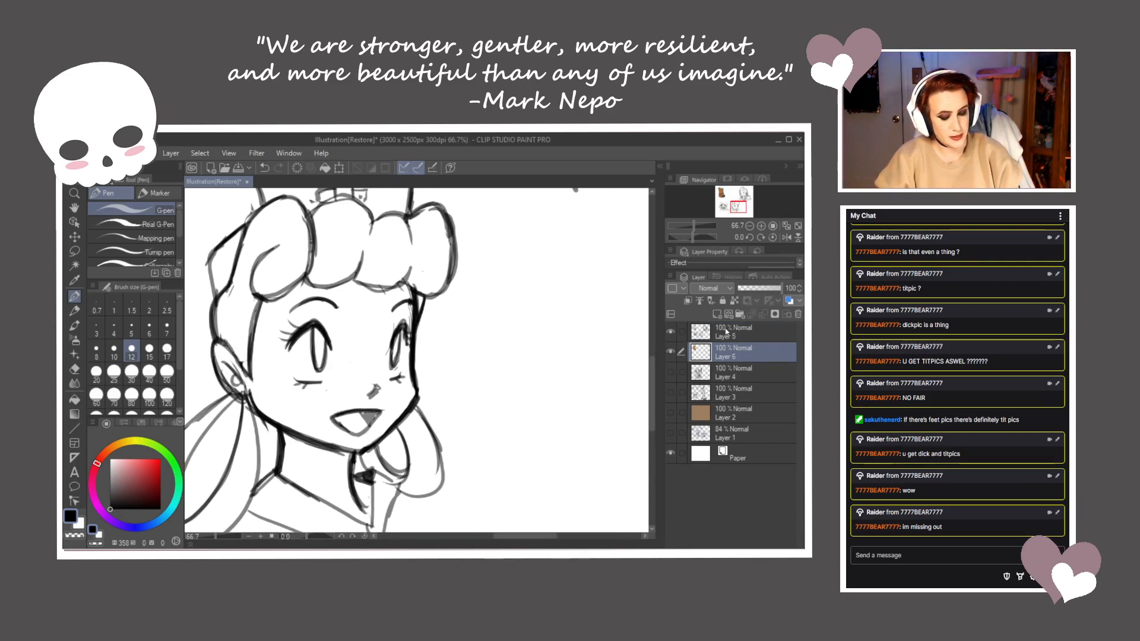
click(92, 489)
drag(154, 463, 141, 467)
click(92, 490)
click(93, 482)
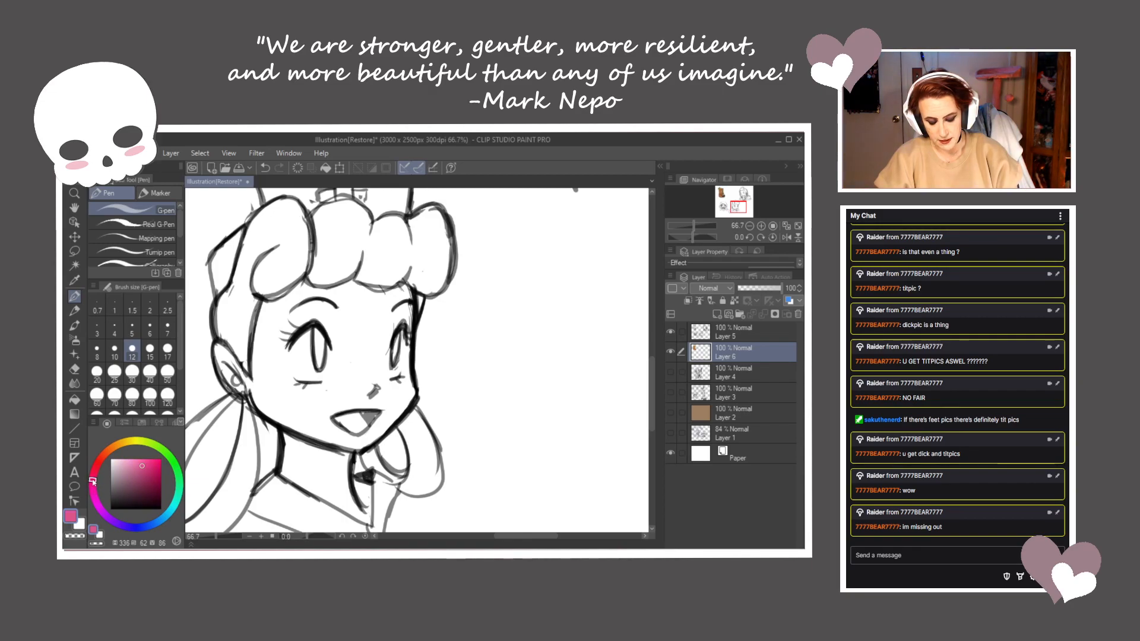
Using the Real G-Pen enlarged to size 50, fill the curled bangs and side hair with pink
drag(459, 307, 512, 345)
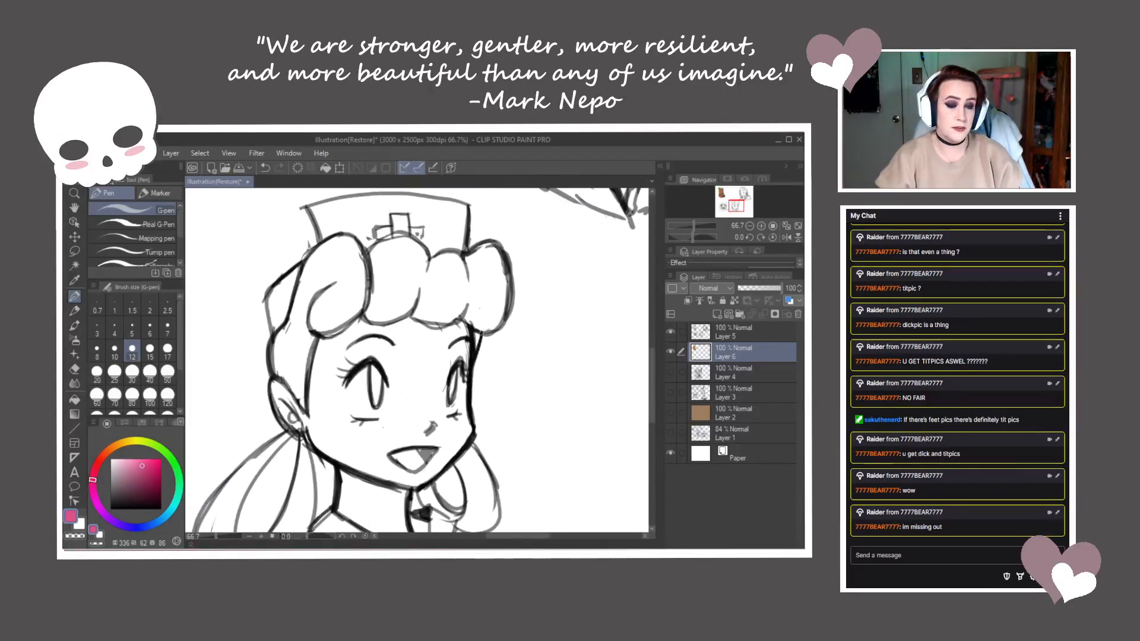
click(138, 225)
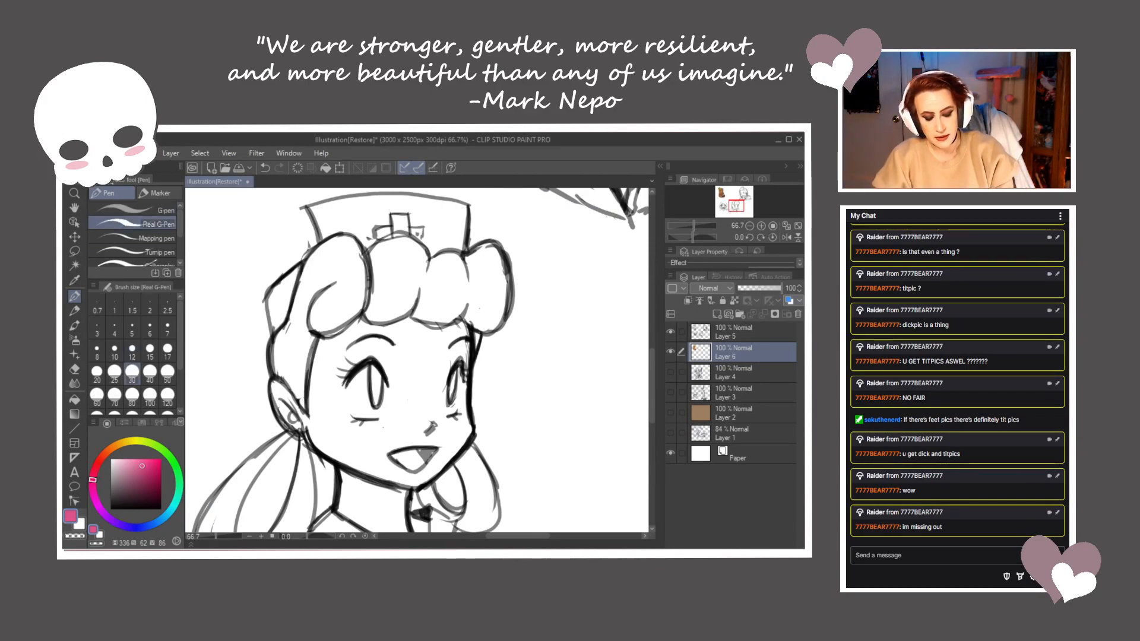
mouse_move(292, 339)
mouse_down()
mouse_move(276, 377)
mouse_move(300, 401)
mouse_move(297, 338)
mouse_move(318, 324)
mouse_move(323, 297)
mouse_move(306, 270)
mouse_move(330, 241)
mouse_move(320, 279)
mouse_move(351, 256)
mouse_move(351, 273)
mouse_move(326, 314)
mouse_move(351, 300)
mouse_move(344, 318)
mouse_move(353, 237)
mouse_move(385, 254)
mouse_move(377, 244)
mouse_move(419, 246)
mouse_move(424, 279)
mouse_move(392, 273)
mouse_move(377, 303)
mouse_move(410, 267)
mouse_move(416, 315)
mouse_move(451, 262)
mouse_move(463, 268)
mouse_move(437, 313)
mouse_move(469, 285)
mouse_move(475, 342)
mouse_move(494, 317)
mouse_move(494, 252)
mouse_move(477, 256)
mouse_move(482, 313)
mouse_up()
key(bracketright)
key(bracketright)
drag(472, 384, 505, 282)
Fill both ponytail loops with pink, leaving their inner openings white
mouse_move(333, 347)
mouse_down()
mouse_move(334, 392)
mouse_move(315, 436)
mouse_move(273, 469)
mouse_move(241, 456)
mouse_move(276, 376)
mouse_move(315, 342)
mouse_move(261, 473)
mouse_move(257, 421)
mouse_move(258, 466)
mouse_up()
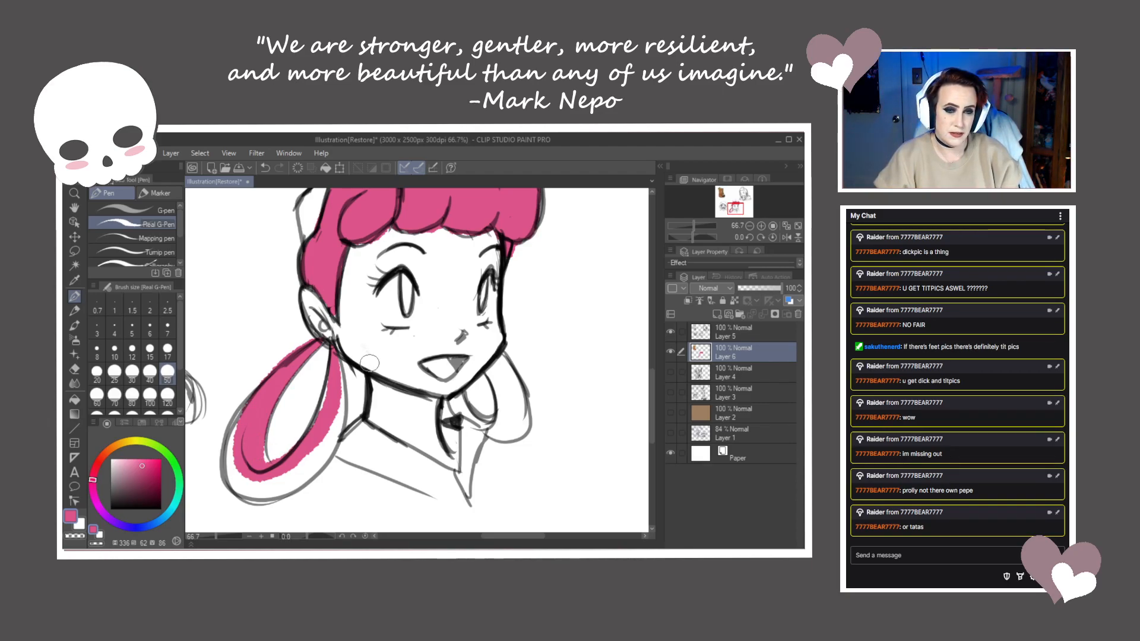
mouse_move(333, 360)
mouse_down()
mouse_move(337, 426)
mouse_move(318, 465)
mouse_move(247, 494)
mouse_move(228, 449)
mouse_move(252, 404)
mouse_move(238, 474)
mouse_move(258, 465)
mouse_move(260, 447)
mouse_move(274, 479)
mouse_move(260, 439)
mouse_move(282, 479)
mouse_move(311, 457)
mouse_move(336, 414)
mouse_up()
drag(471, 396, 451, 389)
mouse_move(441, 394)
mouse_down()
mouse_move(447, 413)
mouse_move(490, 426)
mouse_move(479, 351)
mouse_move(501, 398)
mouse_move(475, 430)
mouse_move(500, 419)
mouse_move(494, 374)
mouse_move(502, 398)
mouse_move(467, 404)
mouse_move(478, 428)
mouse_move(472, 407)
mouse_up()
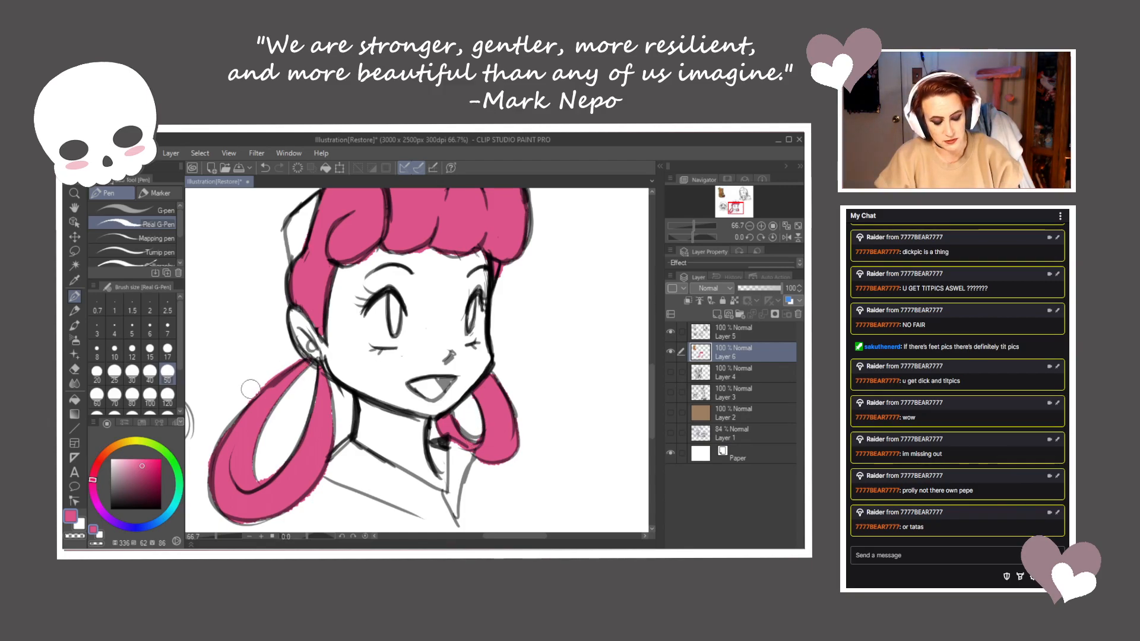
drag(519, 226, 486, 280)
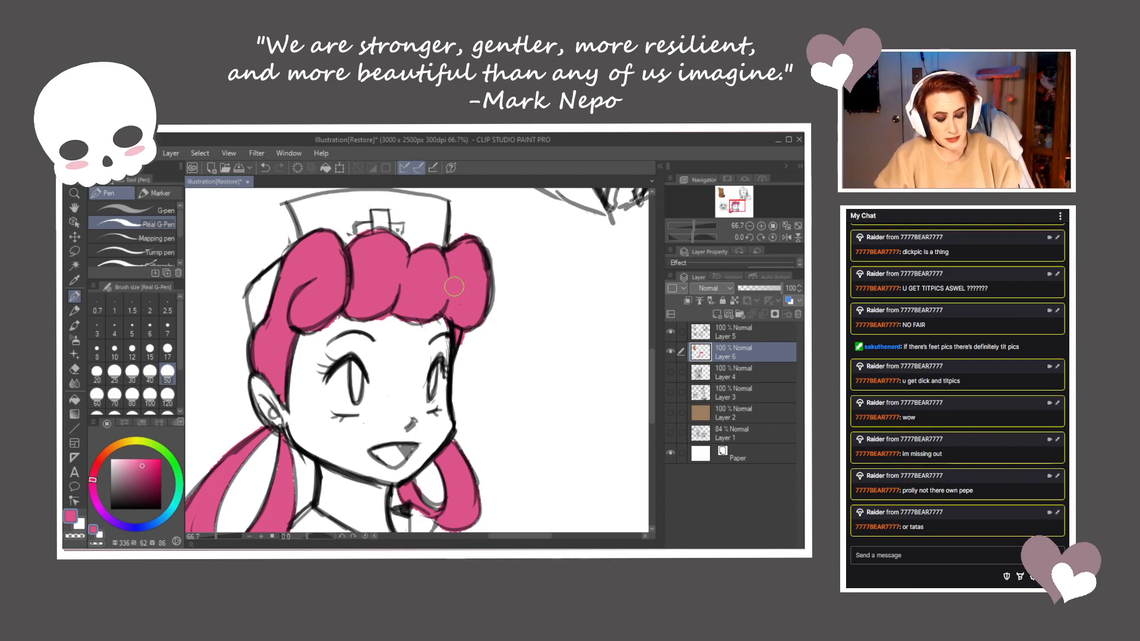
drag(411, 324, 425, 362)
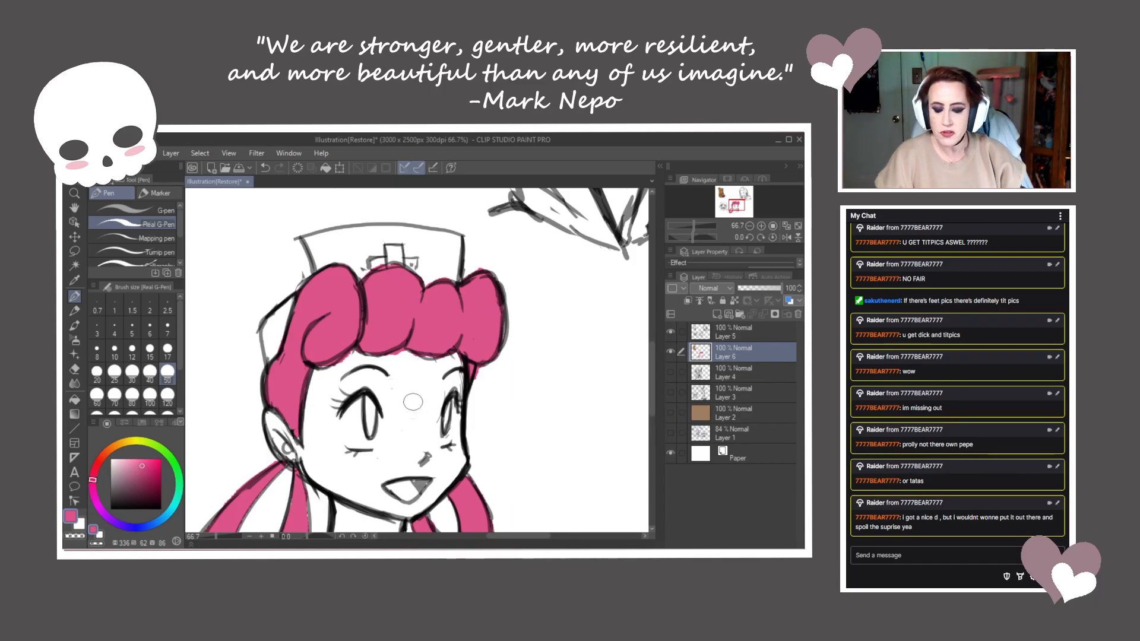
Choose a deep blue, HSV 242, 78, 79, and colour the irises of both eyes
drag(441, 466, 459, 367)
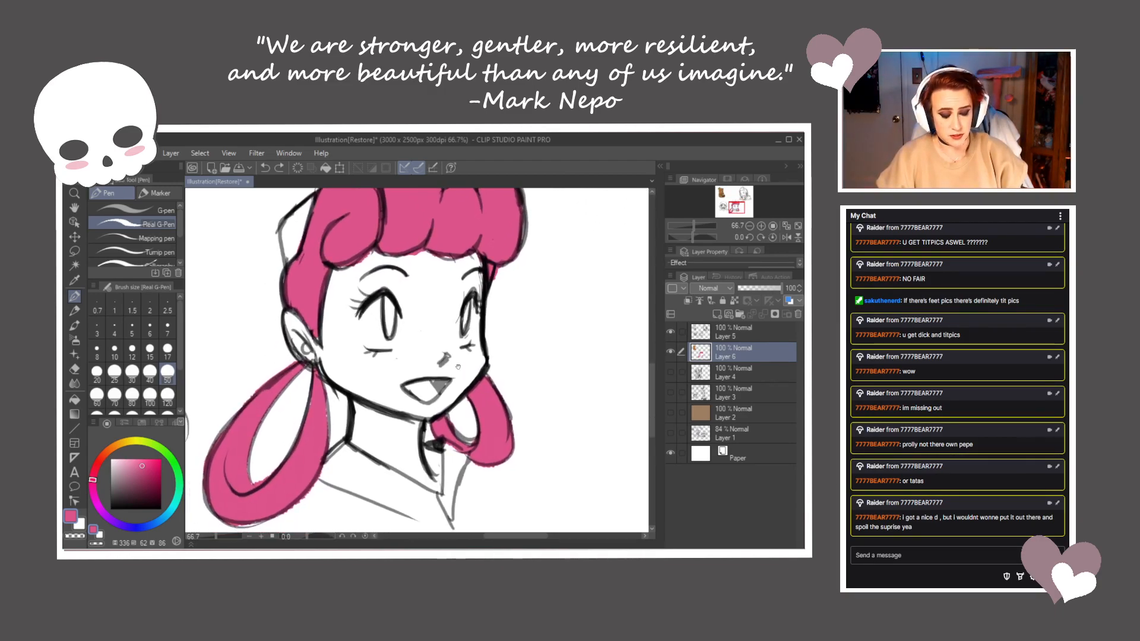
click(126, 527)
drag(148, 470, 150, 469)
mouse_move(386, 300)
mouse_down()
mouse_move(387, 330)
mouse_move(380, 321)
mouse_up()
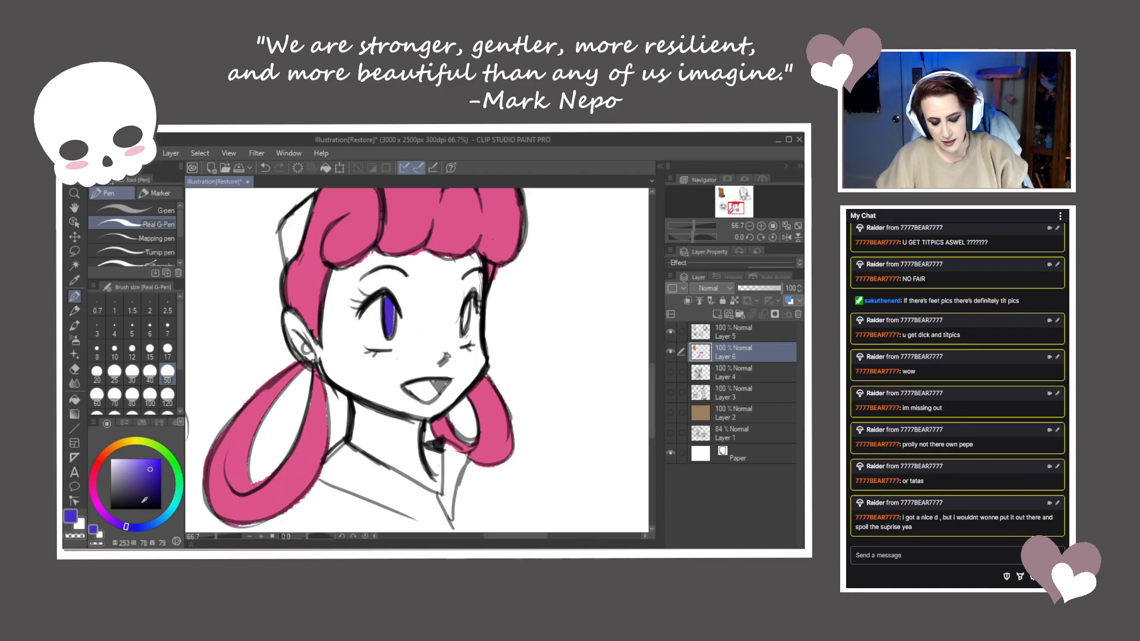
mouse_move(386, 317)
mouse_down()
mouse_move(386, 330)
mouse_move(394, 306)
mouse_up()
mouse_move(463, 304)
mouse_down()
mouse_move(462, 327)
mouse_move(467, 309)
mouse_up()
drag(472, 405, 455, 394)
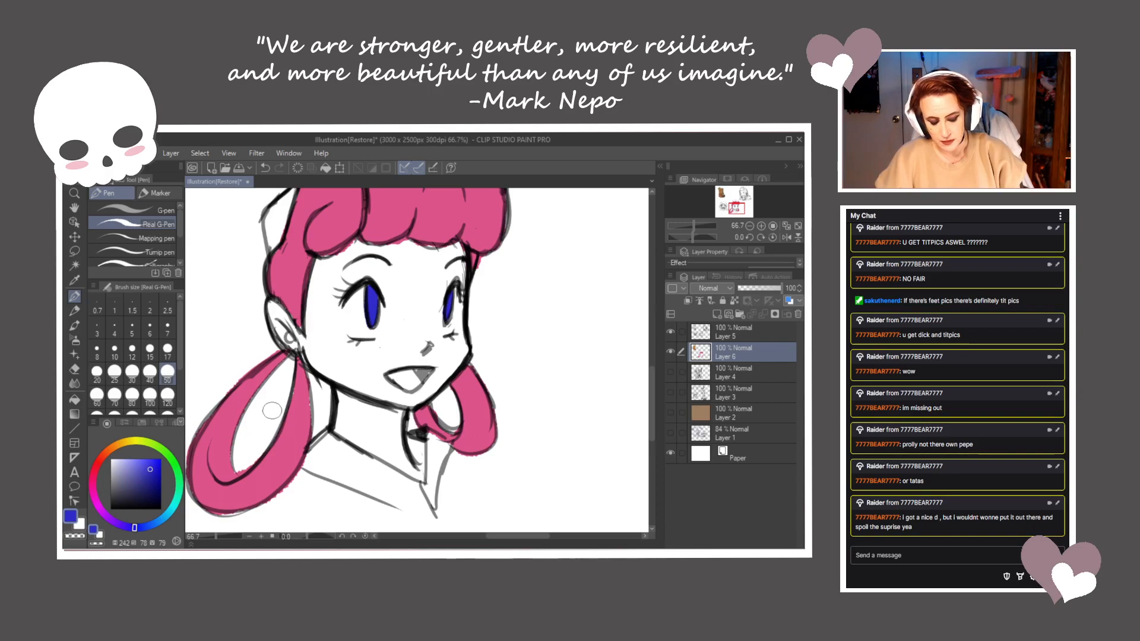
Choose a pale peach, HSV 24, 17, 96, and paint the forehead, left cheek and ear
drag(92, 486, 116, 447)
click(122, 466)
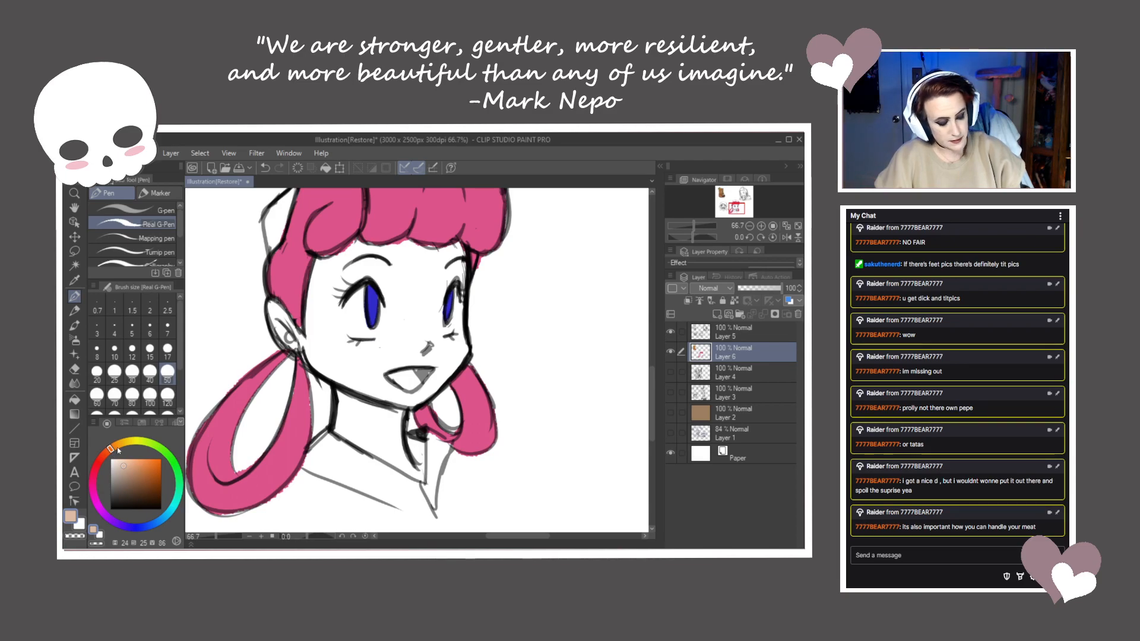
drag(319, 269, 311, 334)
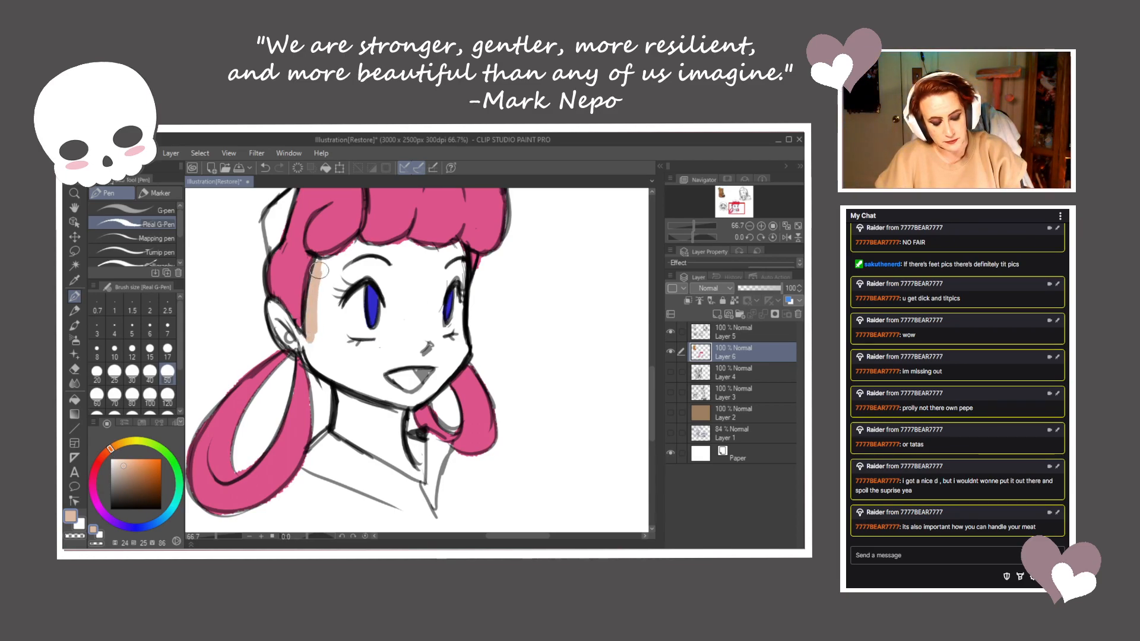
mouse_move(319, 277)
mouse_down()
mouse_move(312, 341)
mouse_move(308, 327)
mouse_move(321, 349)
mouse_move(331, 265)
mouse_move(351, 252)
mouse_move(321, 291)
mouse_move(363, 261)
mouse_move(345, 280)
mouse_move(333, 357)
mouse_move(338, 306)
mouse_up()
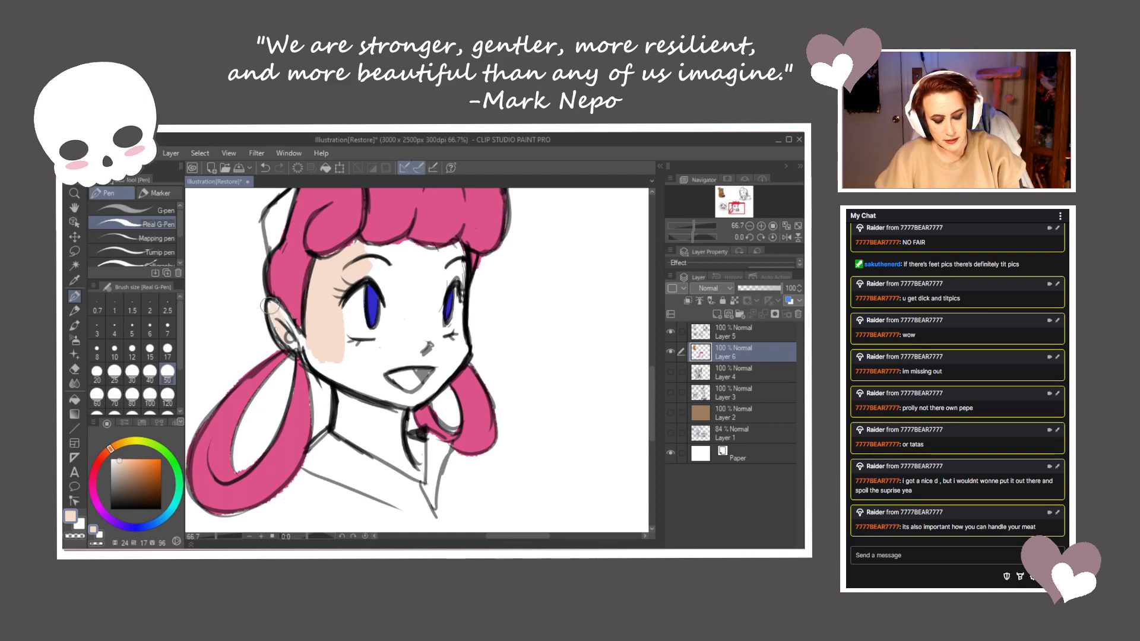
mouse_move(305, 355)
mouse_down()
mouse_move(338, 375)
mouse_move(342, 289)
mouse_move(357, 360)
mouse_move(333, 303)
mouse_move(354, 347)
mouse_move(380, 343)
mouse_move(391, 295)
mouse_move(390, 328)
mouse_move(383, 270)
mouse_move(371, 273)
mouse_move(409, 255)
mouse_move(400, 245)
mouse_move(405, 267)
mouse_move(424, 252)
mouse_move(403, 253)
mouse_move(390, 287)
mouse_move(401, 303)
mouse_move(421, 273)
mouse_move(398, 347)
mouse_move(417, 342)
mouse_move(422, 309)
mouse_move(429, 343)
mouse_move(427, 210)
mouse_move(415, 275)
mouse_move(433, 347)
mouse_move(444, 264)
mouse_move(428, 278)
mouse_move(447, 251)
mouse_move(446, 269)
mouse_move(459, 254)
mouse_move(462, 278)
mouse_move(445, 280)
mouse_move(461, 245)
mouse_up()
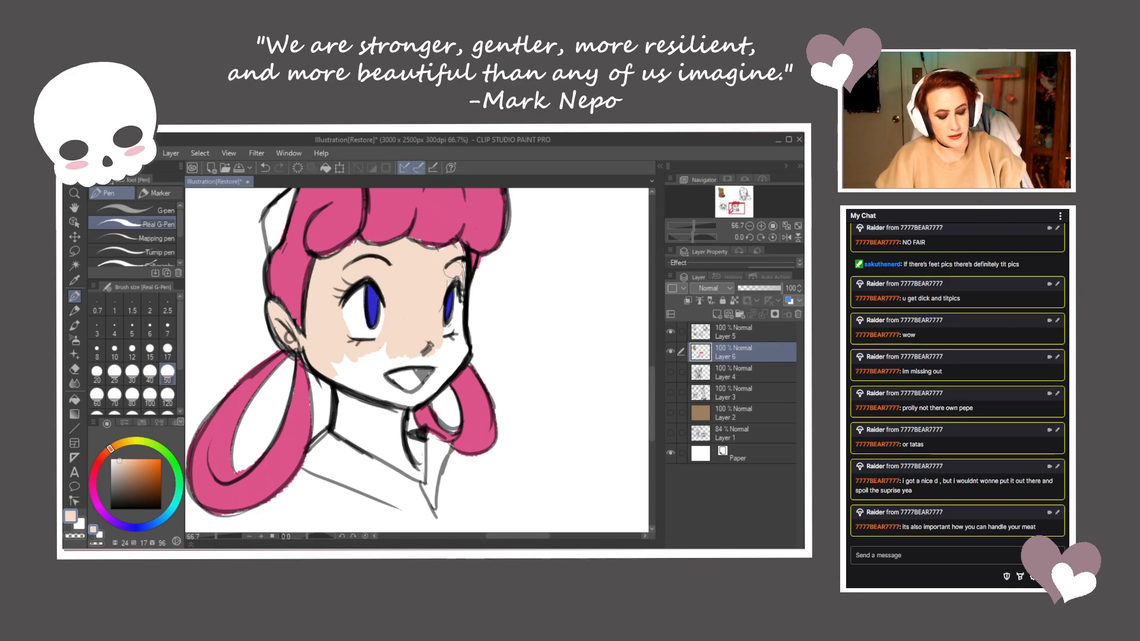
Paint the remaining face around the mouth and right cheek, plus the neck, in the peach skin tone
drag(462, 326, 462, 286)
mouse_move(456, 336)
mouse_down()
mouse_move(360, 374)
mouse_move(330, 356)
mouse_move(364, 446)
mouse_move(397, 461)
mouse_move(361, 372)
mouse_move(387, 413)
mouse_move(385, 364)
mouse_move(436, 339)
mouse_move(445, 356)
mouse_move(433, 357)
mouse_move(444, 361)
mouse_move(460, 347)
mouse_move(416, 397)
mouse_up()
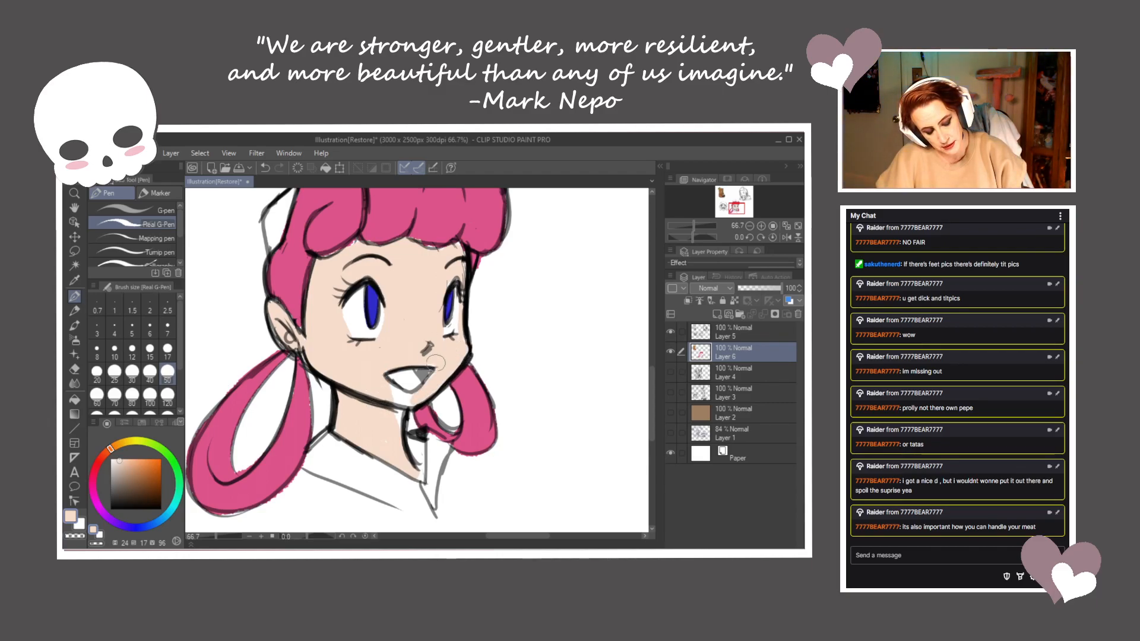
drag(399, 414, 395, 434)
mouse_move(510, 341)
mouse_down()
mouse_move(502, 373)
mouse_move(494, 355)
mouse_move(522, 374)
mouse_move(491, 331)
mouse_up()
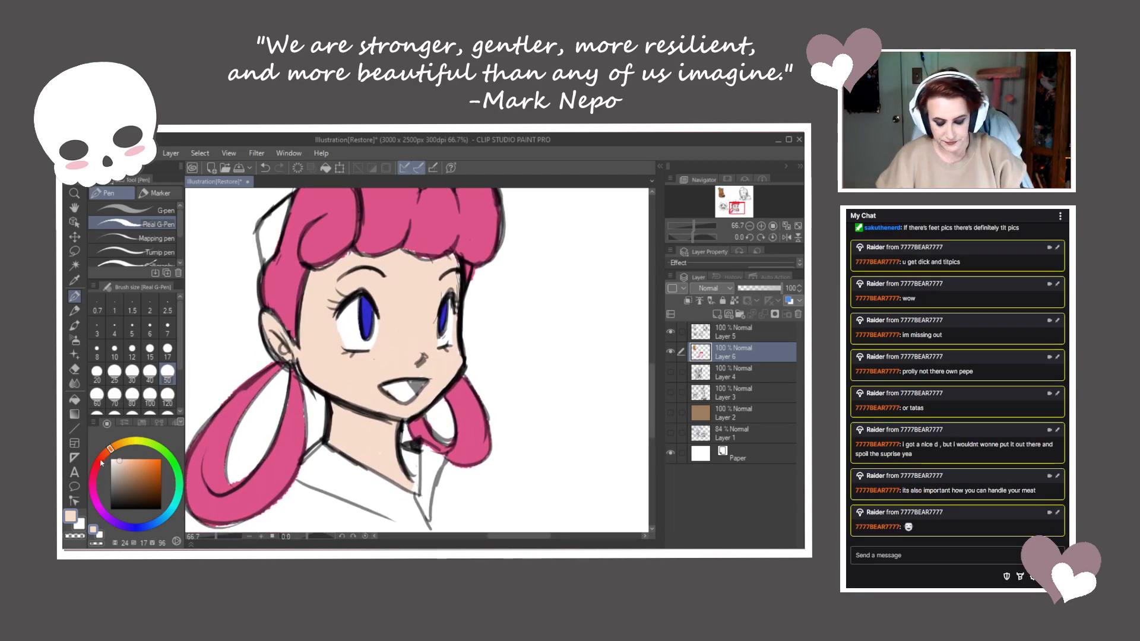
Choose a muted red, HSV 5, 69, 70, and fill the inside of the open mouth
click(102, 463)
click(144, 468)
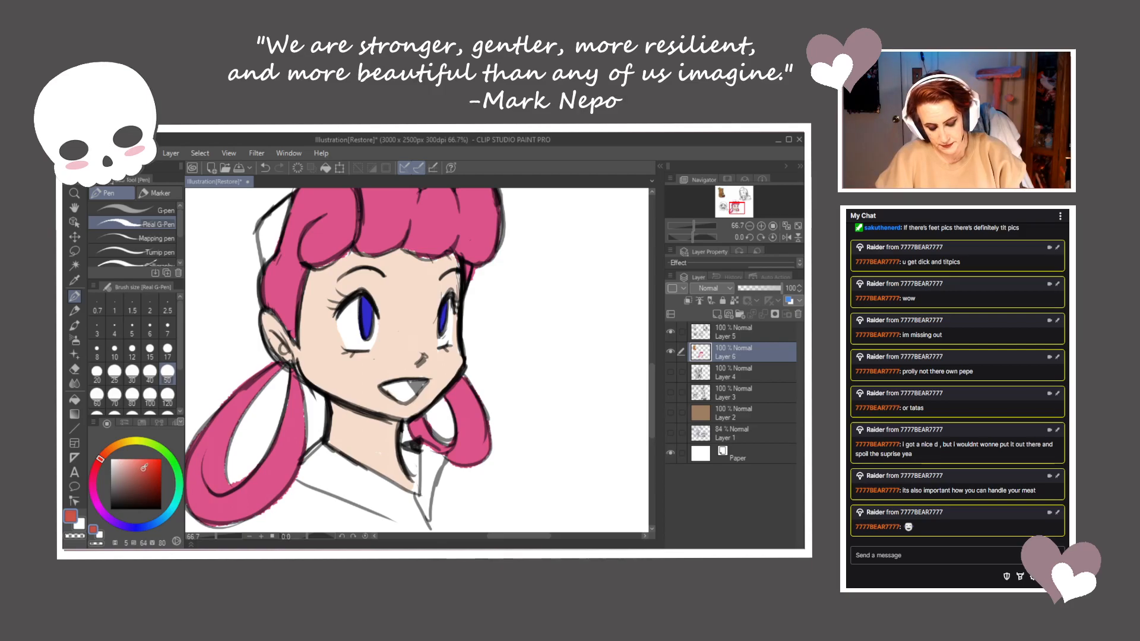
drag(141, 475, 146, 474)
mouse_move(418, 386)
mouse_down()
mouse_move(386, 390)
mouse_move(418, 385)
mouse_move(404, 387)
mouse_up()
mouse_move(501, 380)
mouse_down()
mouse_move(505, 402)
mouse_move(546, 328)
mouse_up()
drag(519, 427, 501, 422)
drag(512, 323, 516, 342)
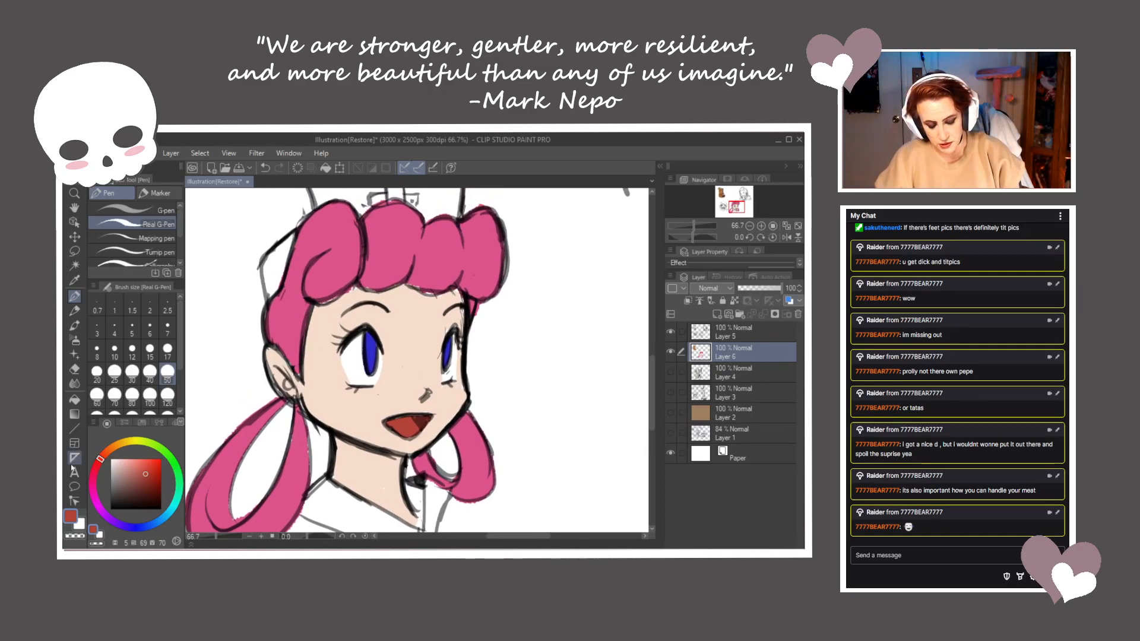
Sample the hair pink and try the lighter tints HSV 336, 25, 92 and 336, 14, 91 as blush on the left cheek
click(75, 280)
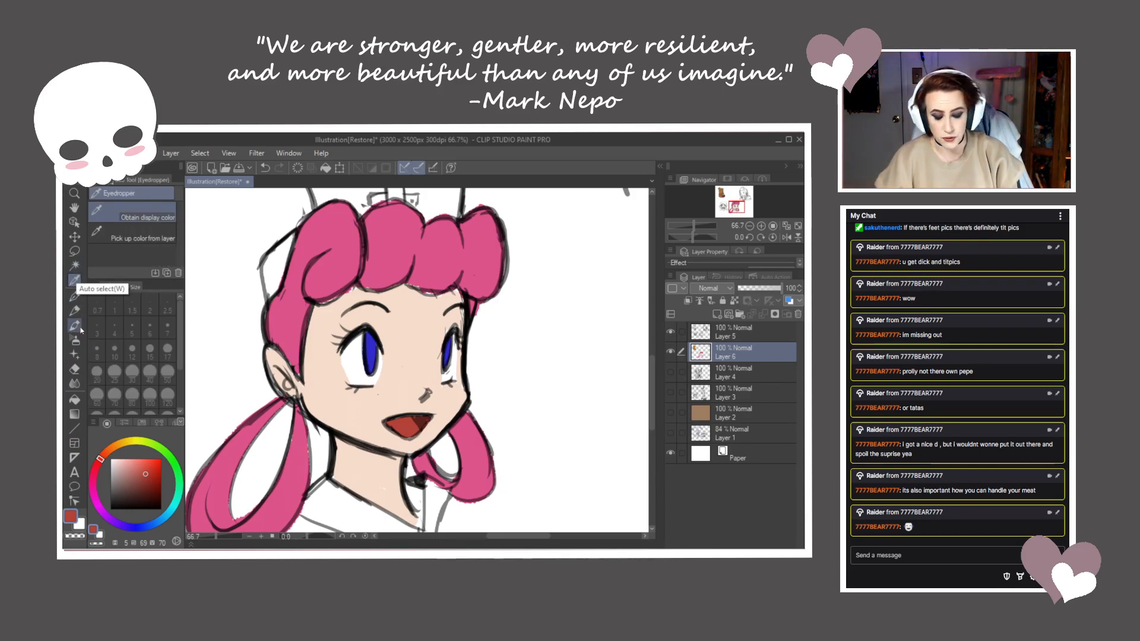
click(320, 273)
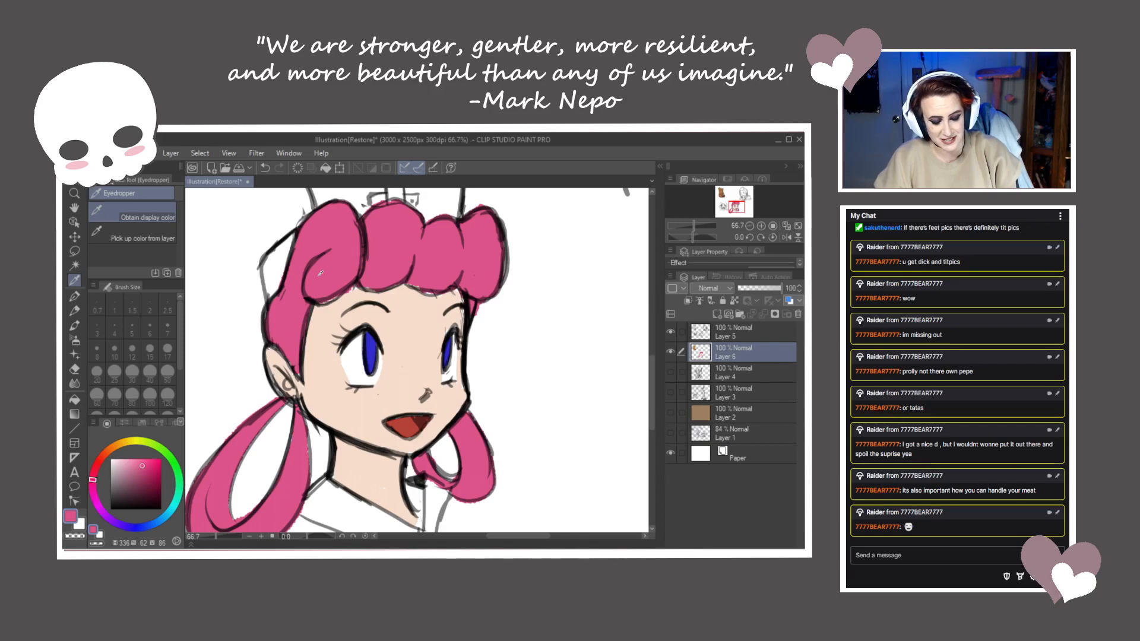
click(125, 463)
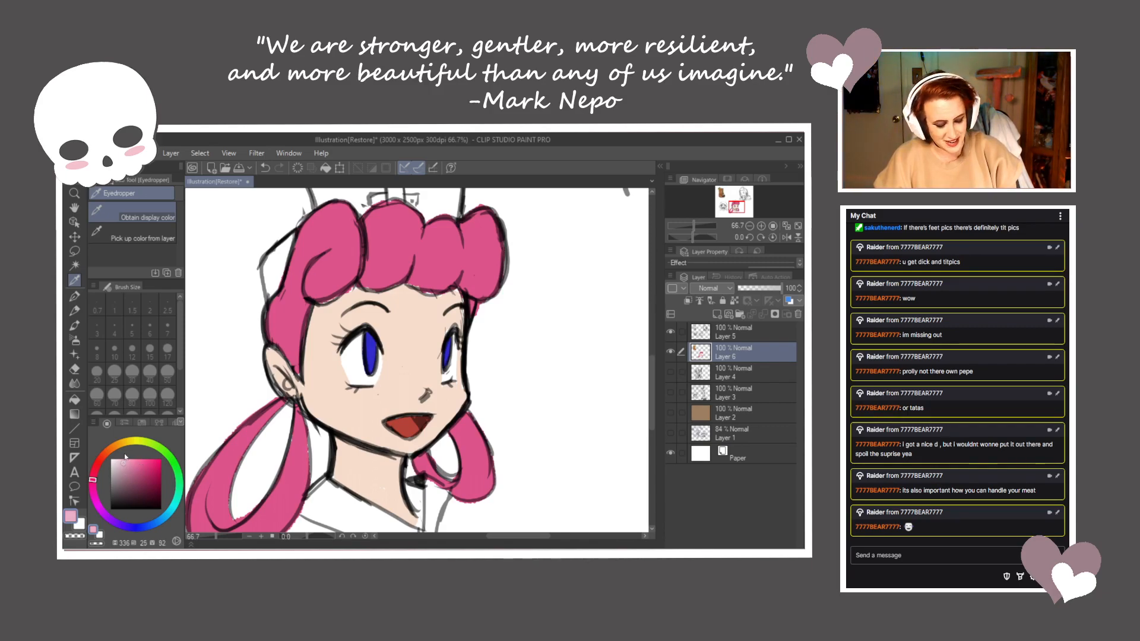
click(74, 295)
mouse_move(362, 396)
mouse_down()
mouse_move(346, 396)
mouse_move(363, 396)
mouse_up()
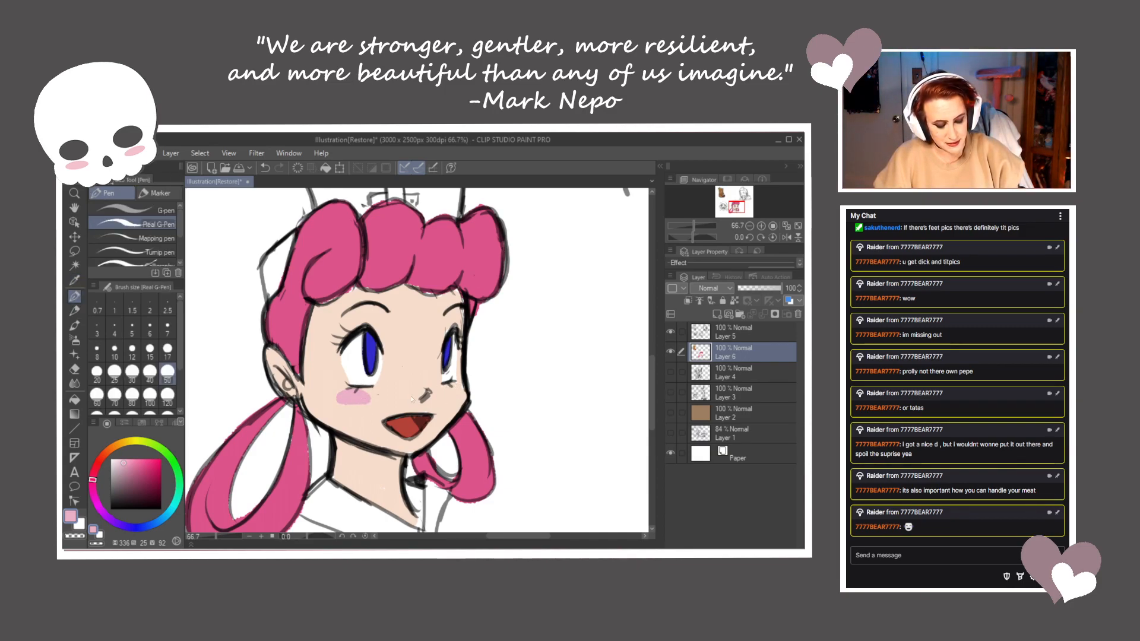
key(ctrl+z)
key(ctrl+z)
click(118, 462)
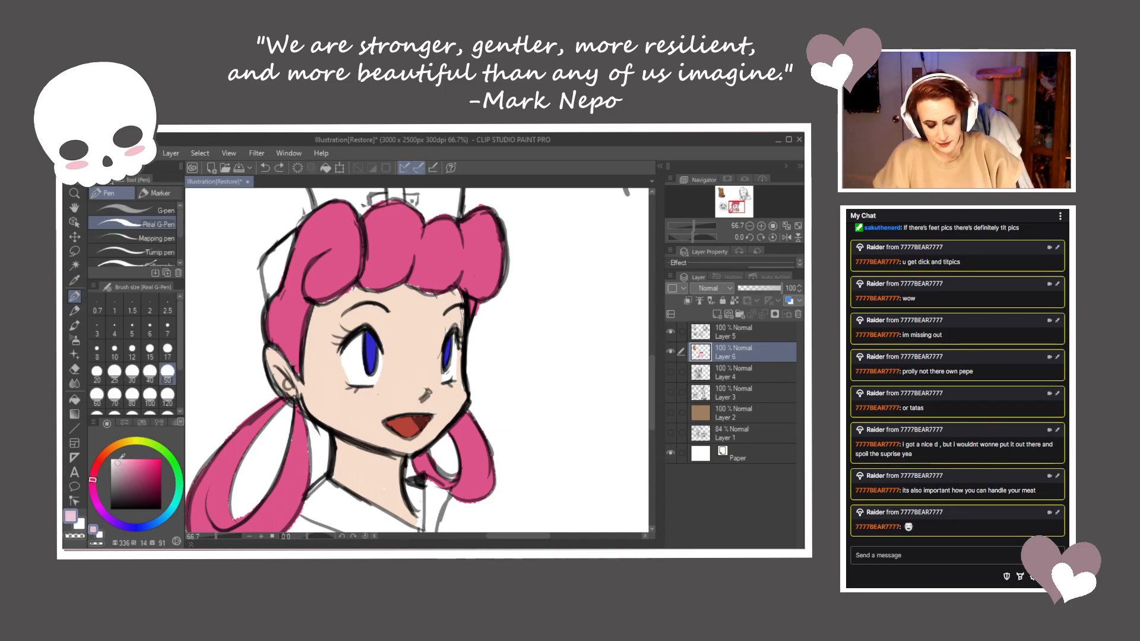
drag(343, 396, 355, 397)
key(ctrl+z)
Set the blush colour to HSV 336, 22, 93 and paint a small oval of blush beneath each eye
click(121, 462)
drag(454, 391, 451, 390)
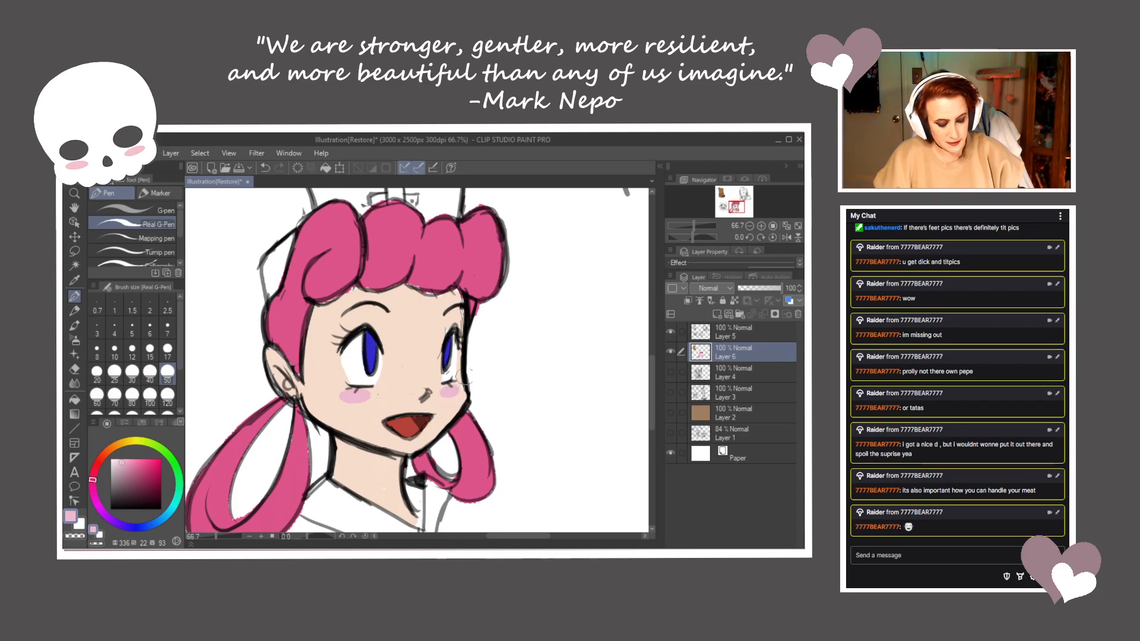
drag(510, 424, 435, 420)
key(ctrl+z)
key(ctrl+z)
drag(392, 388, 393, 390)
drag(300, 392, 309, 389)
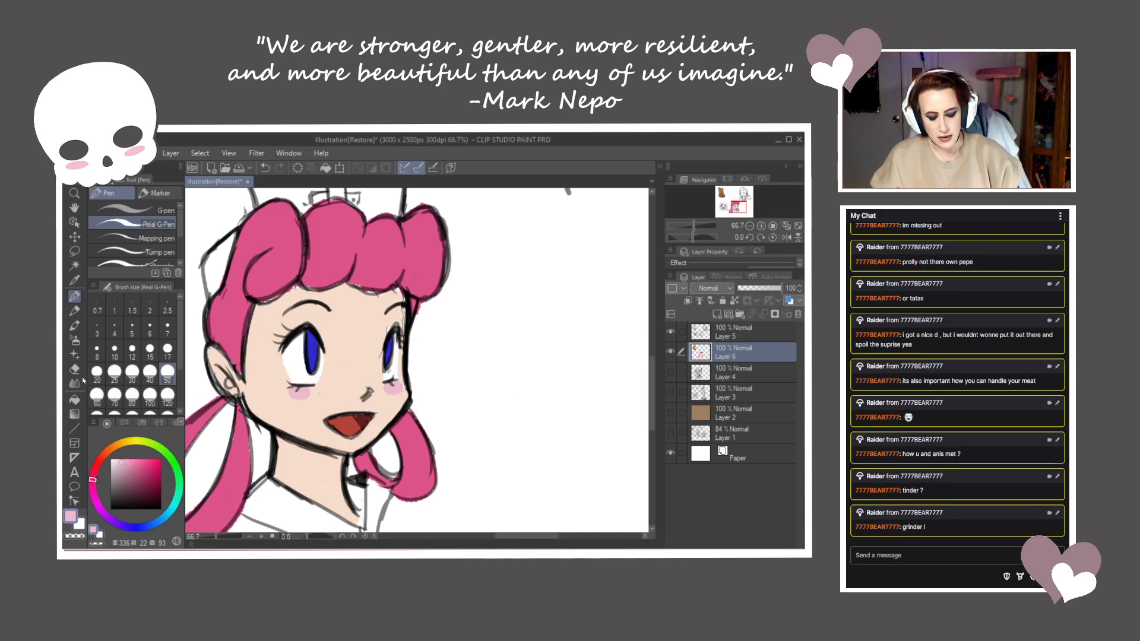
Sample the hair pink, HSV 336, 62, 86, as the pen colour
click(74, 280)
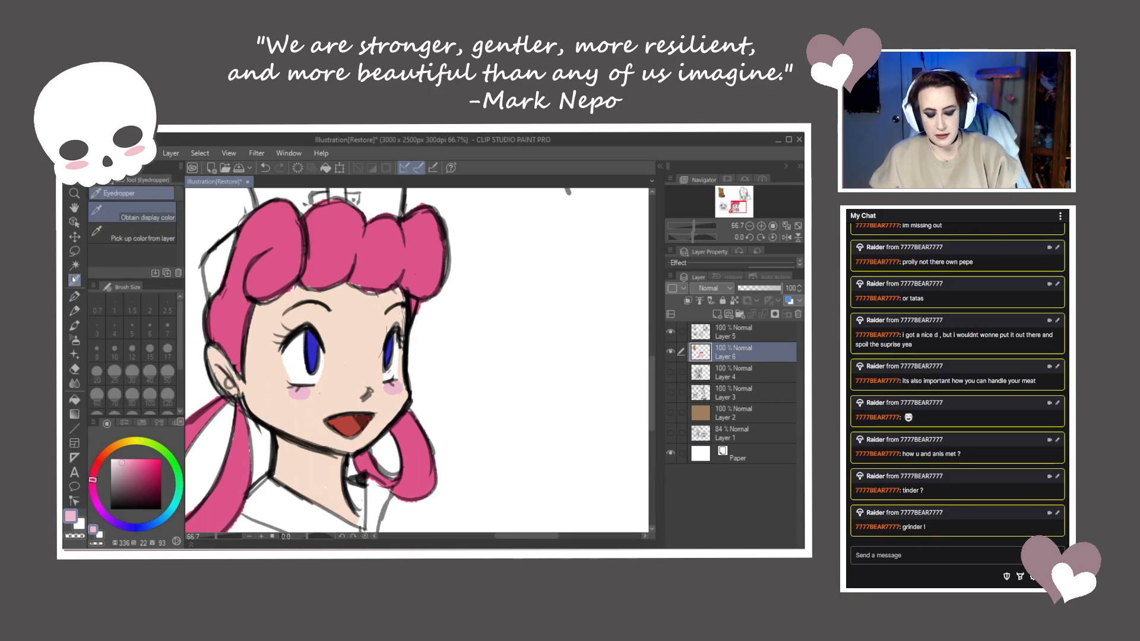
click(96, 457)
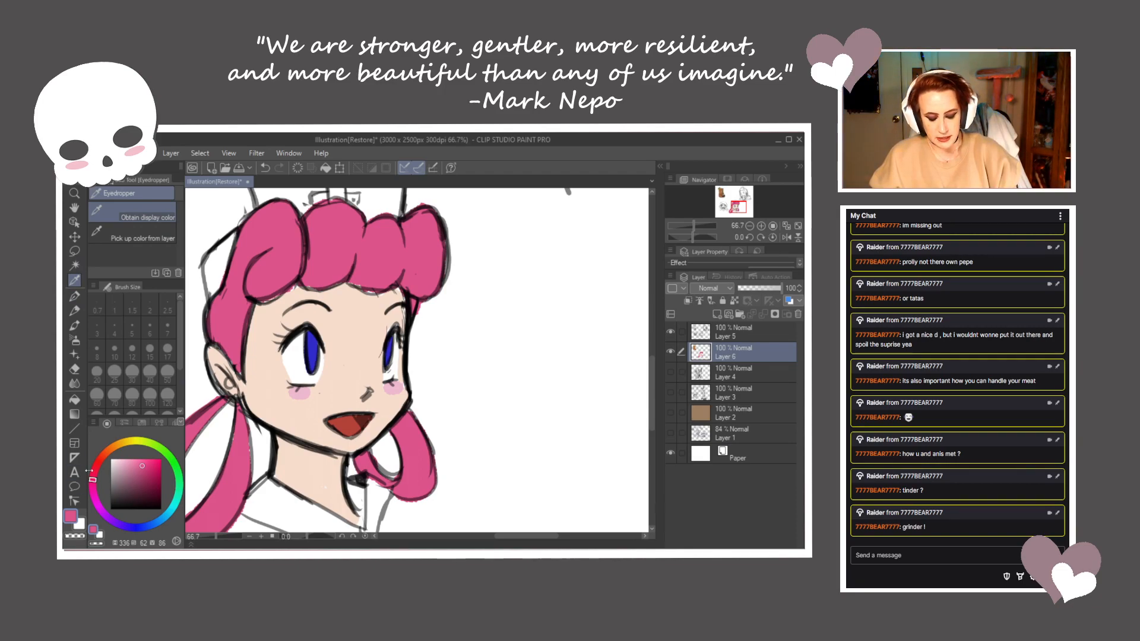
click(75, 295)
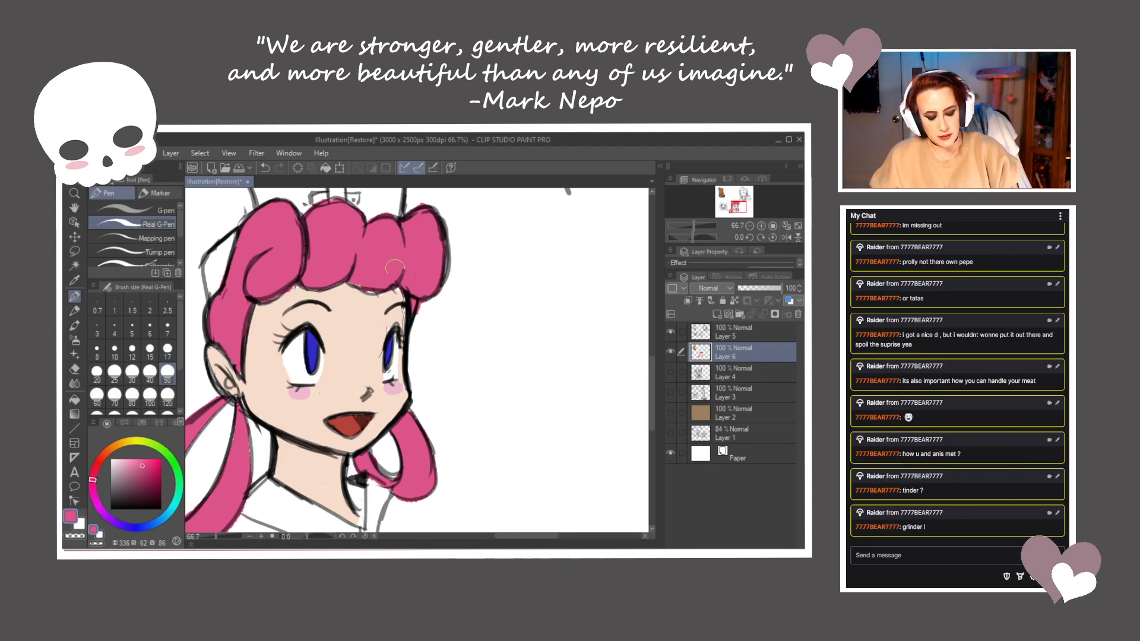
drag(440, 283, 461, 346)
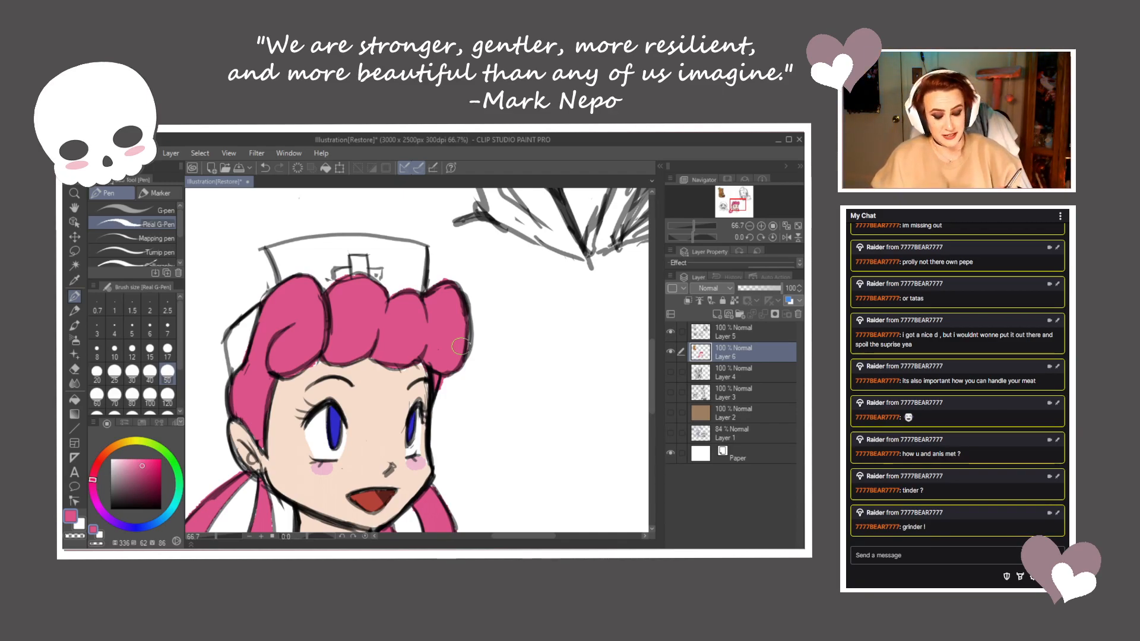
Choose a soft blue, HSV 223, 38, 84, and paint the cross on the nurse's cap
click(148, 525)
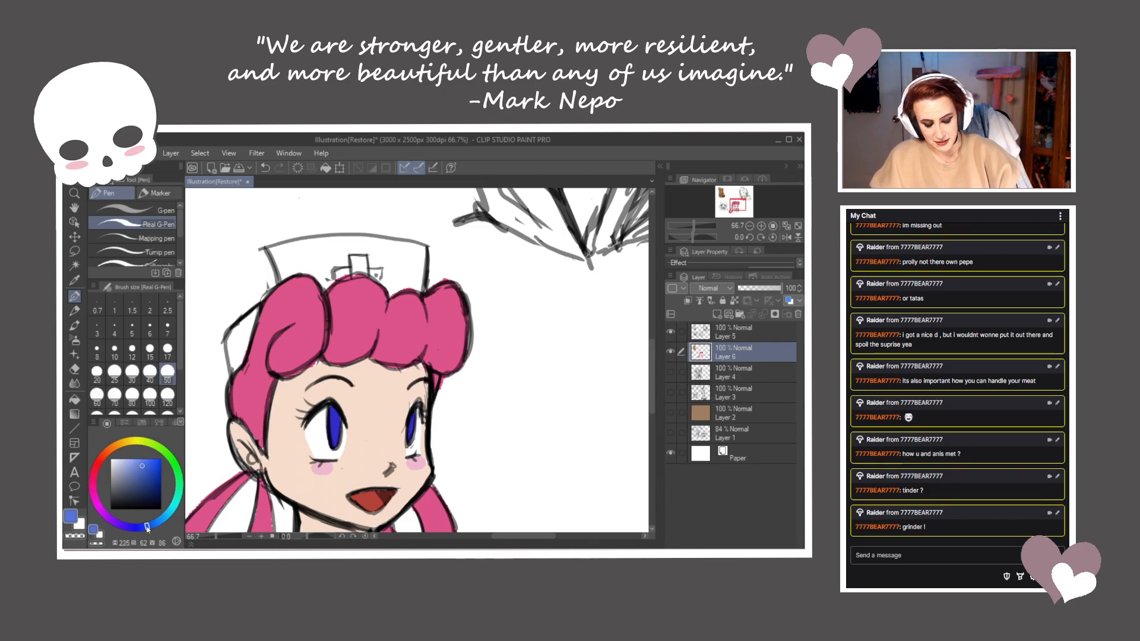
click(128, 463)
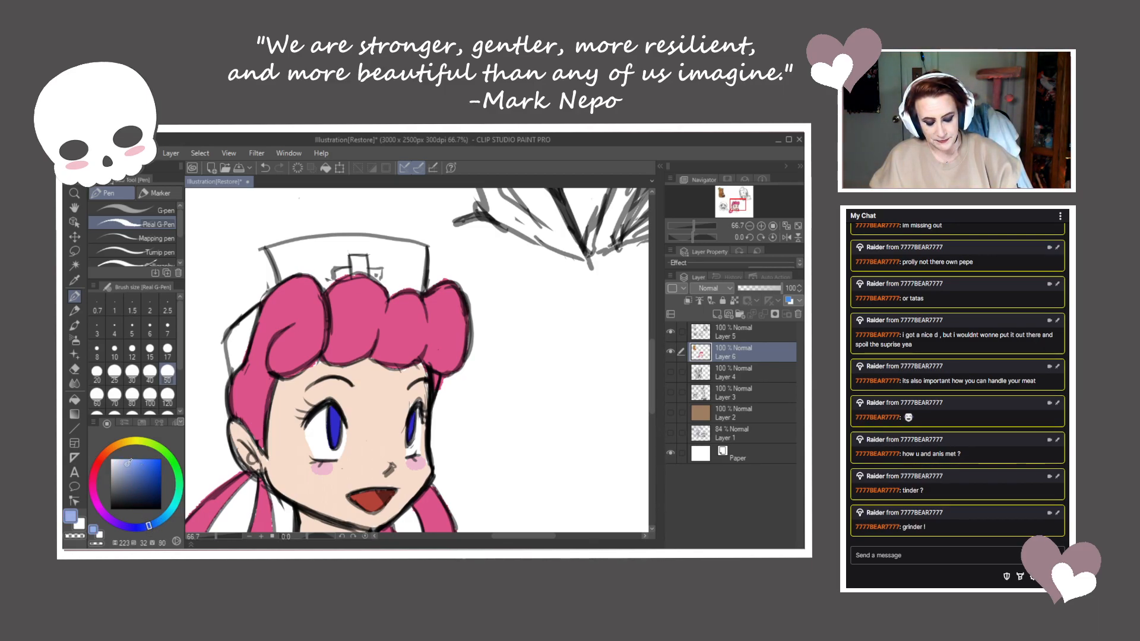
click(130, 468)
mouse_move(351, 244)
mouse_down()
mouse_move(363, 273)
mouse_move(339, 272)
mouse_move(380, 274)
mouse_move(360, 260)
mouse_move(339, 274)
mouse_move(351, 264)
mouse_up()
drag(474, 387, 545, 358)
mouse_move(547, 475)
mouse_down()
mouse_move(498, 381)
mouse_move(510, 347)
mouse_up()
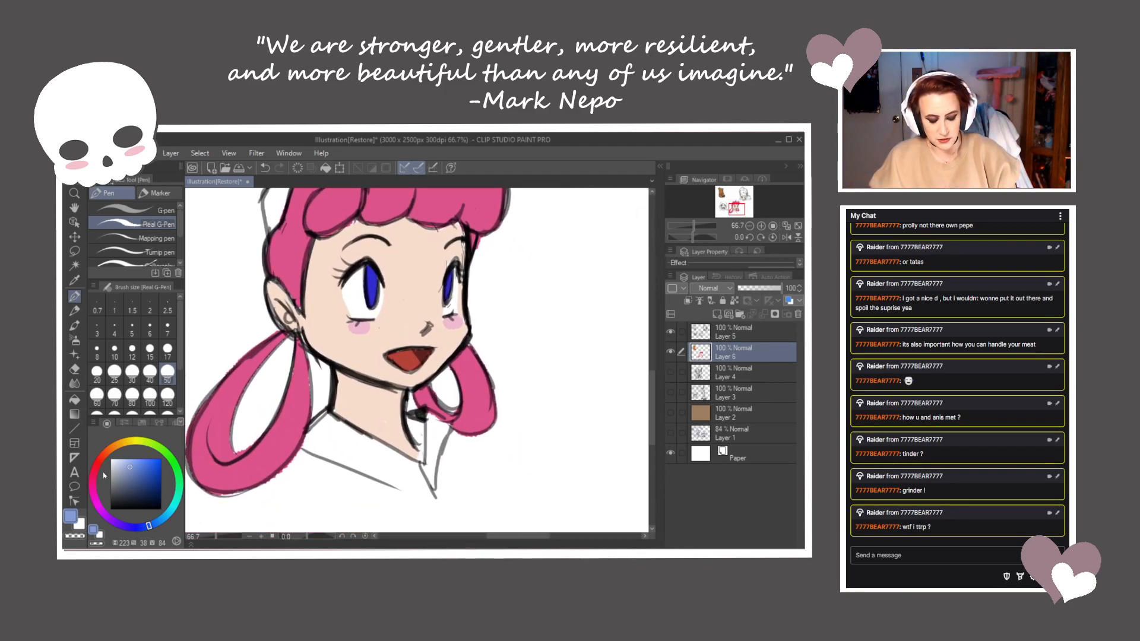
Choose a pale pink, HSV 310, 18, 95, and fill the uniform's collar and shoulders
drag(96, 504, 95, 499)
drag(122, 462, 120, 460)
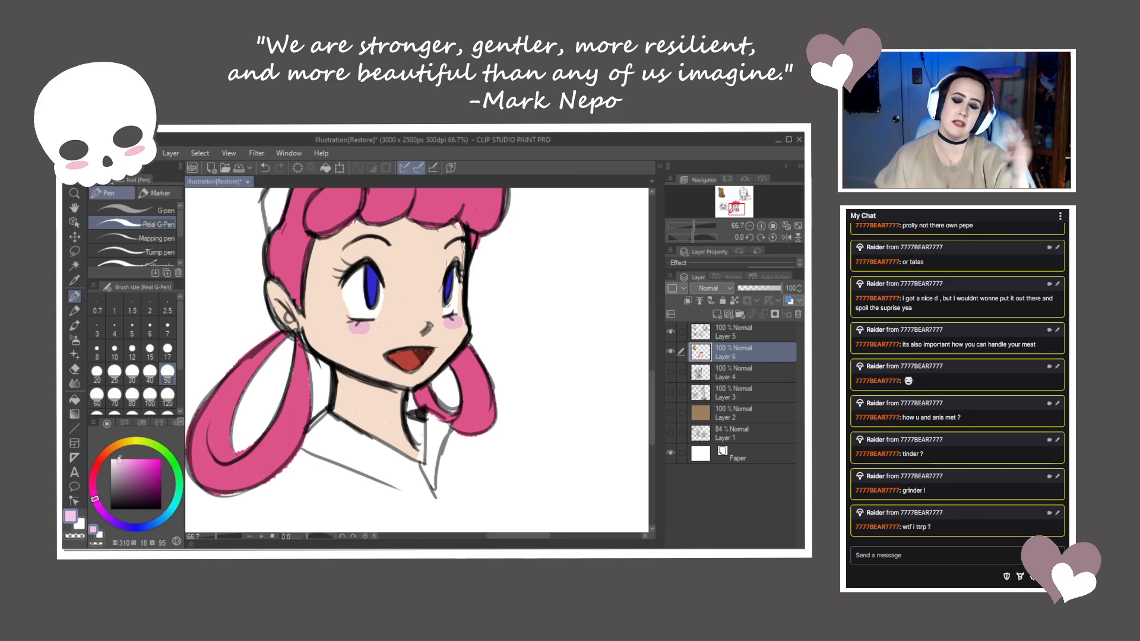
mouse_move(321, 427)
mouse_down()
mouse_move(310, 450)
mouse_move(325, 420)
mouse_move(318, 444)
mouse_move(331, 465)
mouse_move(368, 455)
mouse_move(409, 468)
mouse_move(330, 469)
mouse_move(395, 468)
mouse_move(424, 482)
mouse_move(439, 466)
mouse_move(434, 422)
mouse_move(445, 483)
mouse_move(469, 443)
mouse_move(441, 428)
mouse_move(435, 467)
mouse_move(431, 434)
mouse_up()
Sample the peach skin tone, HSV 24, 17, 96, and fill the remaining white gap on the neck beside the collar
key(i)
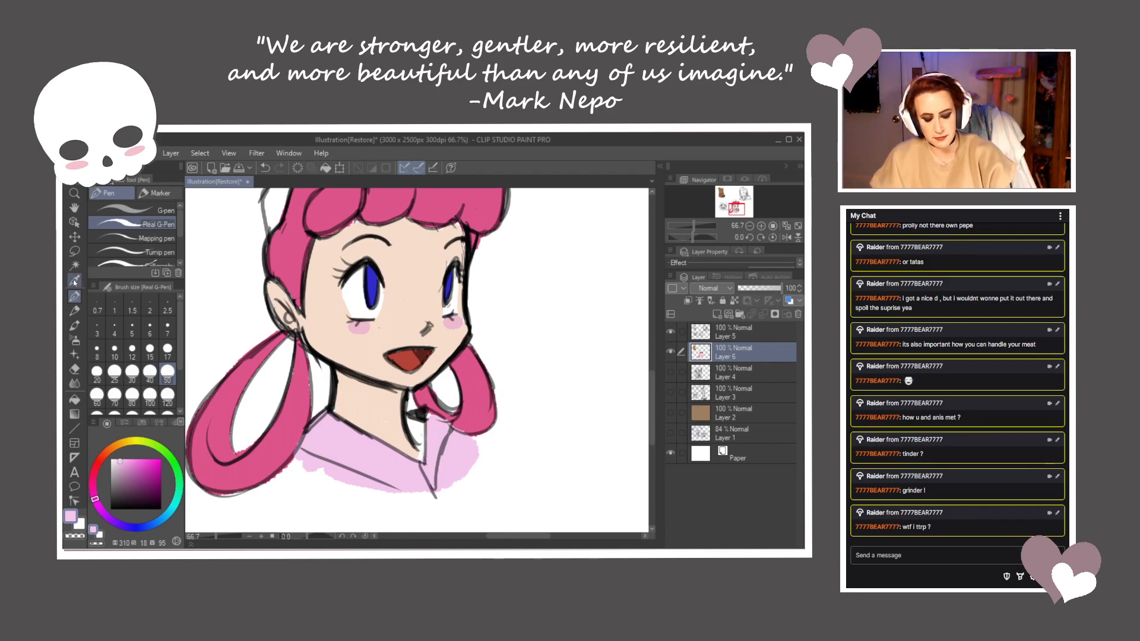
click(373, 357)
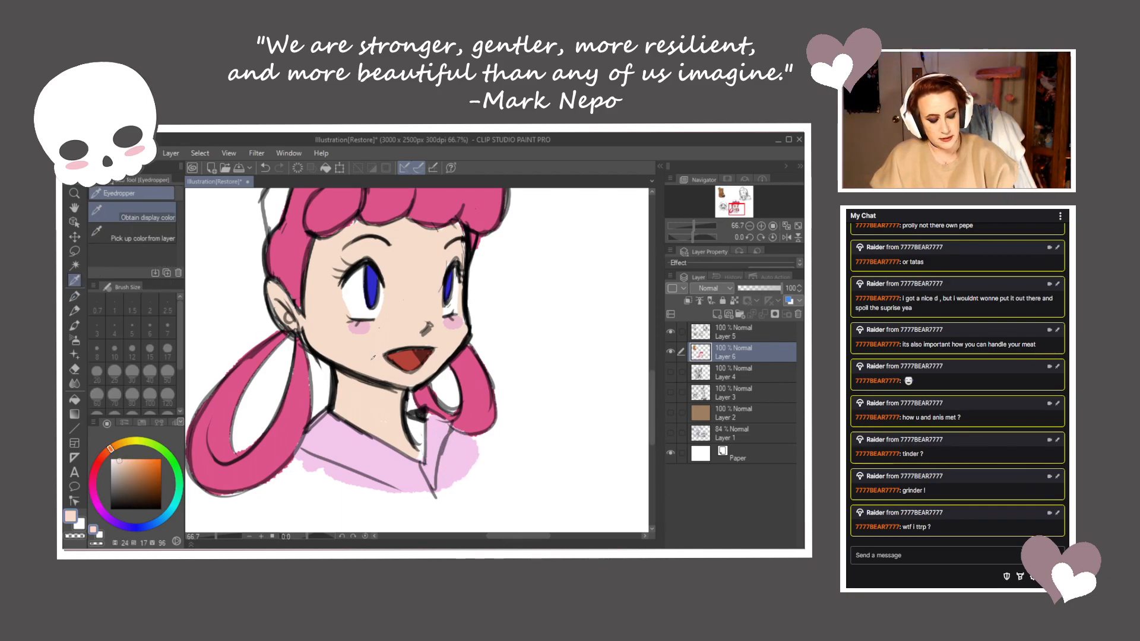
click(75, 295)
mouse_move(406, 432)
mouse_down()
mouse_move(418, 445)
mouse_move(415, 426)
mouse_move(421, 433)
mouse_move(418, 457)
mouse_move(413, 421)
mouse_up()
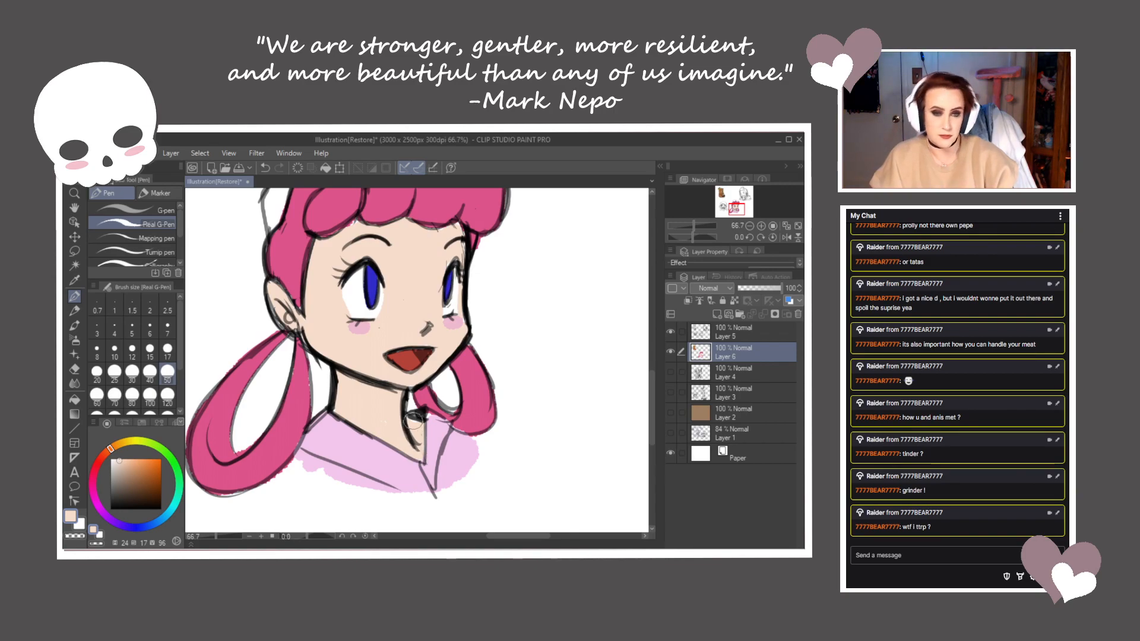
drag(454, 227, 465, 243)
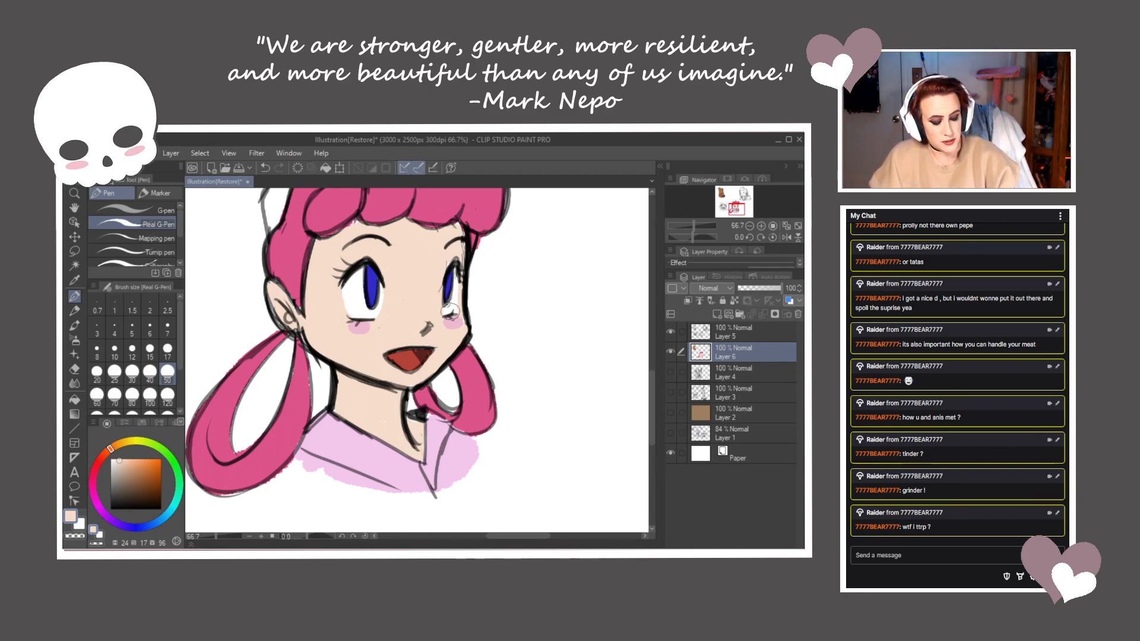
drag(462, 310, 464, 326)
drag(374, 292, 388, 332)
mouse_move(365, 264)
mouse_down()
mouse_move(386, 270)
mouse_move(378, 311)
mouse_up()
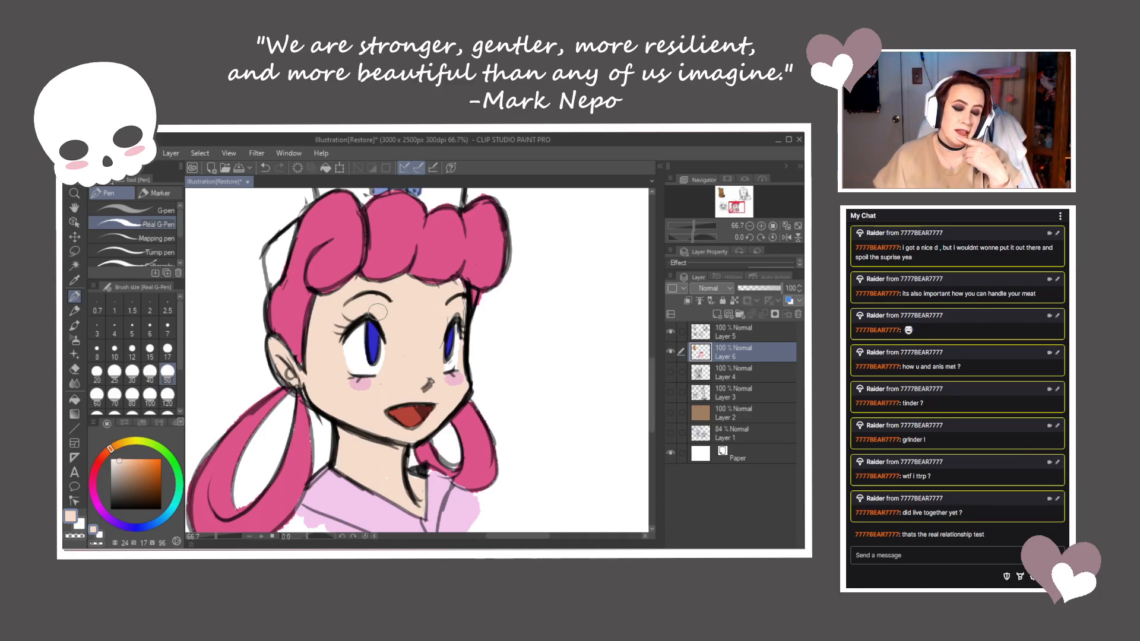
drag(405, 417, 464, 402)
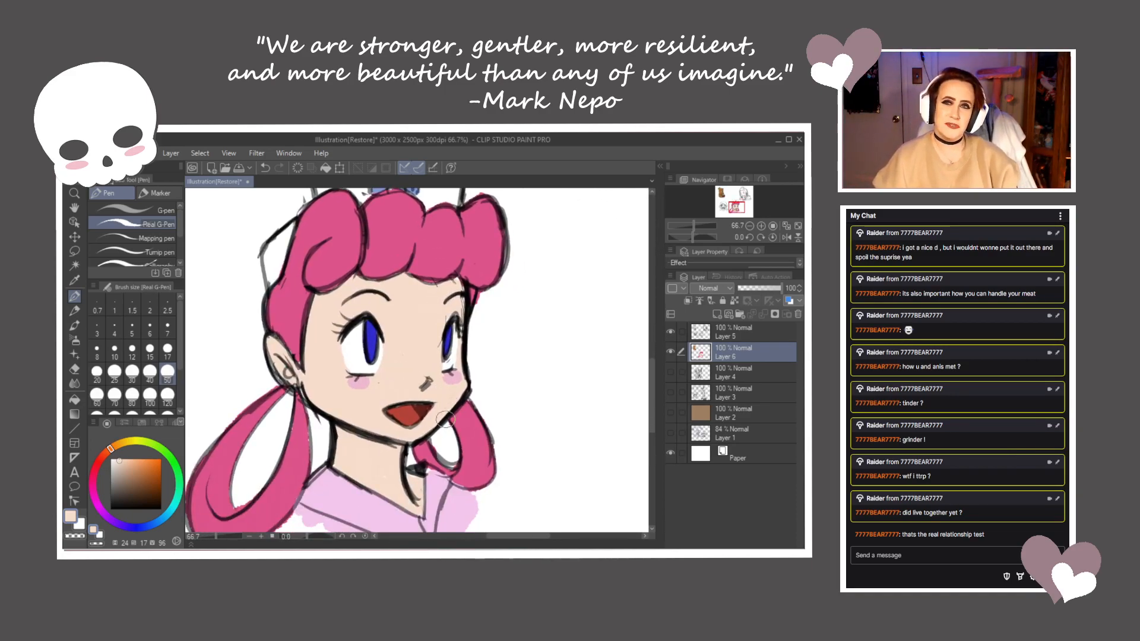
drag(447, 476, 442, 411)
scroll(452, 414, up, 3)
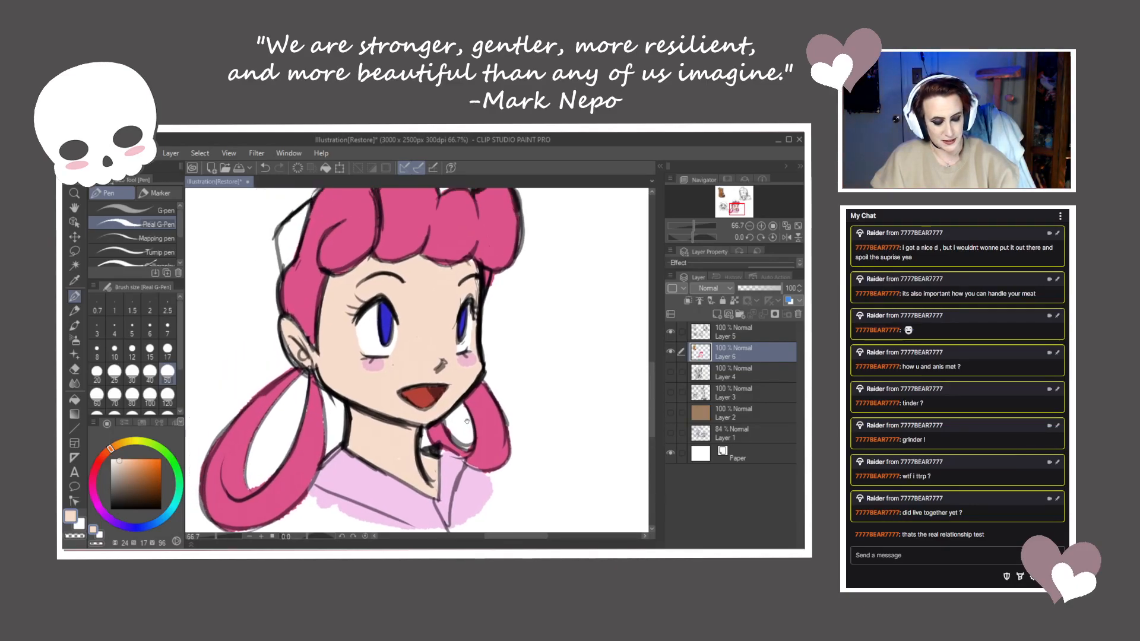
drag(451, 373, 464, 388)
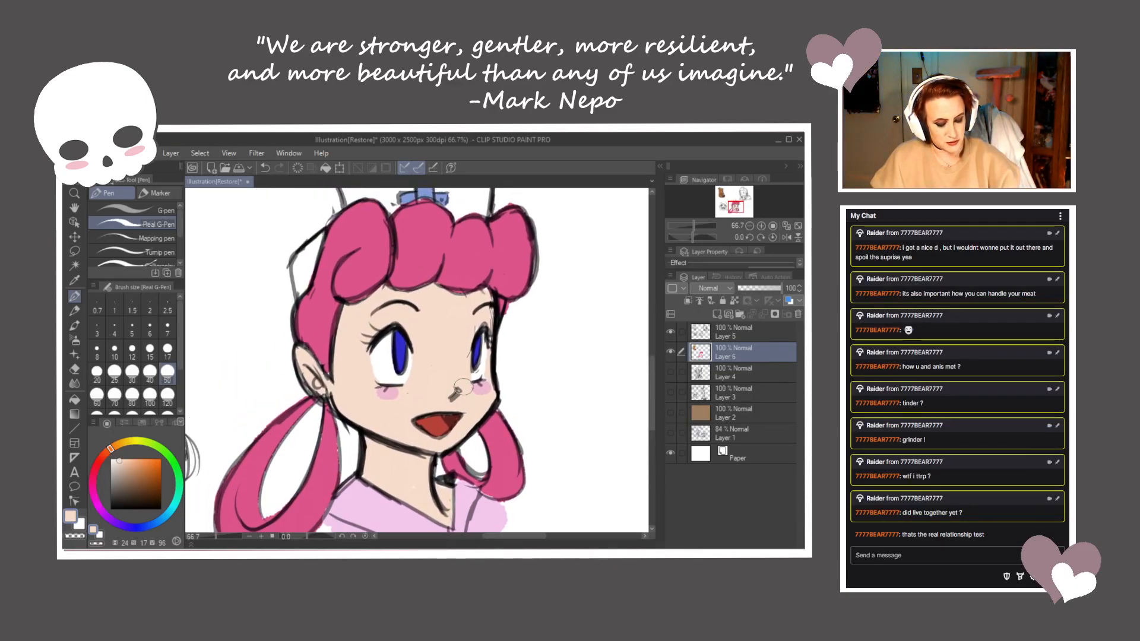
click(75, 280)
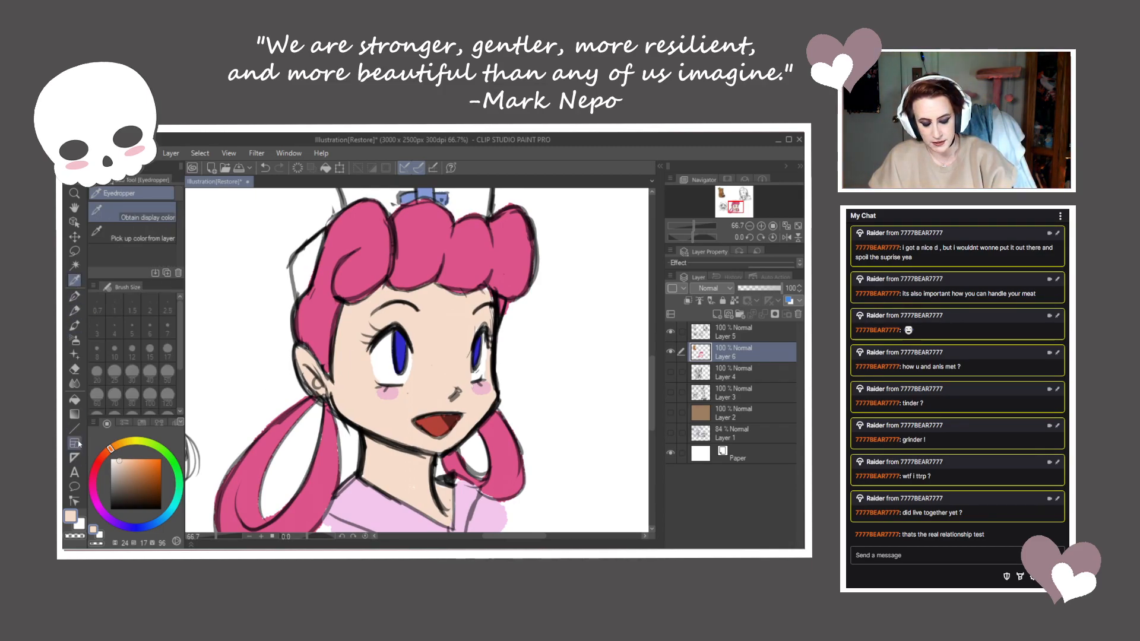
click(74, 298)
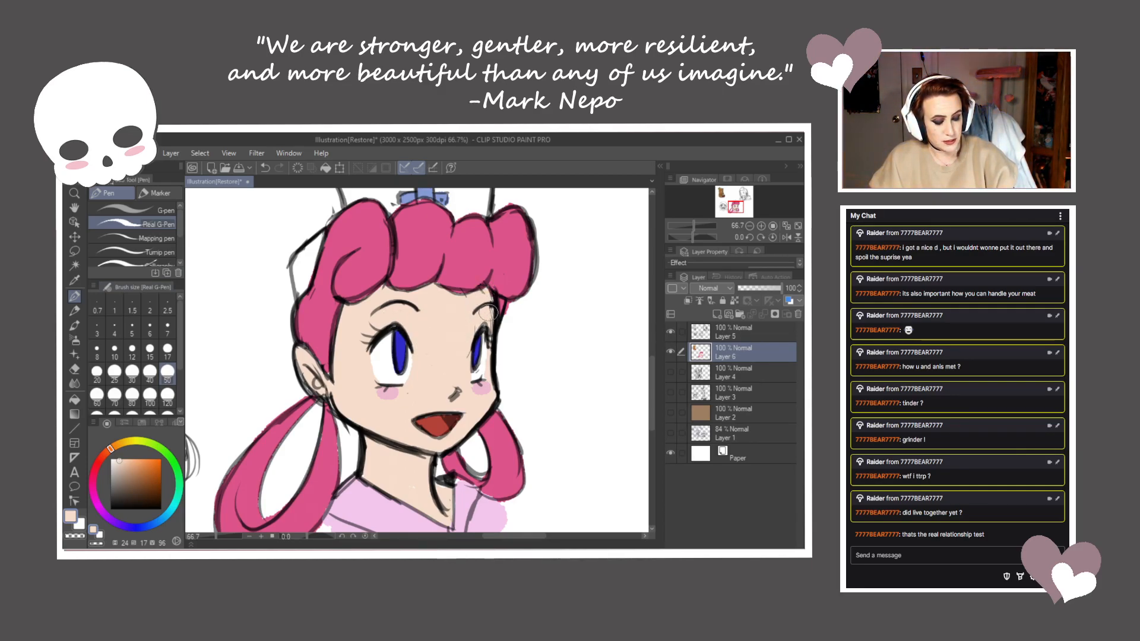
drag(487, 322, 510, 293)
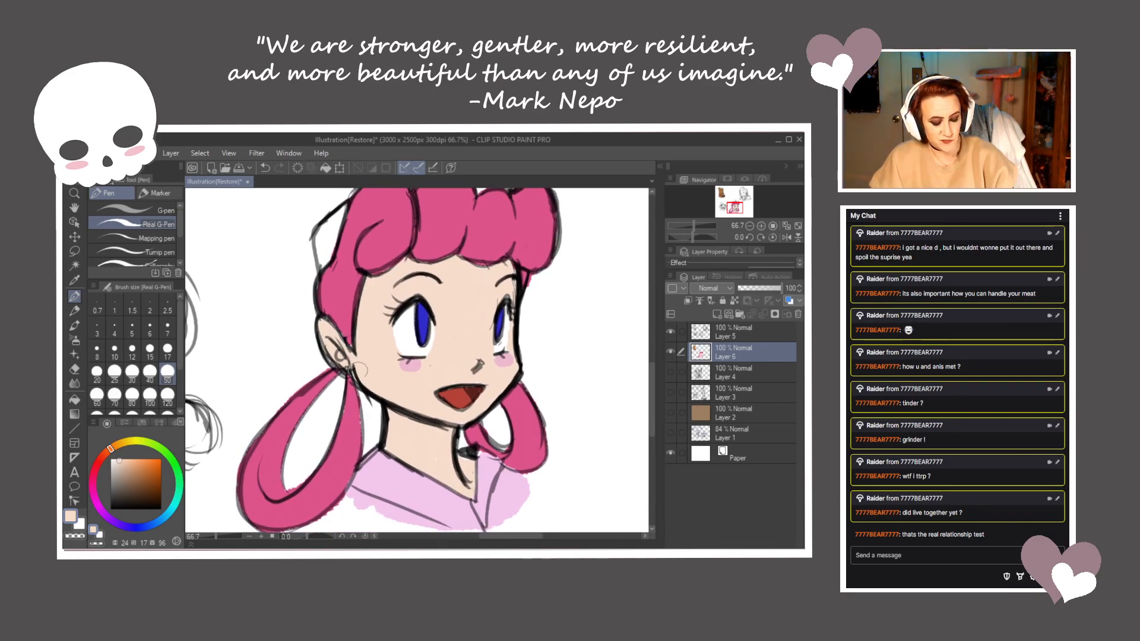
drag(459, 338, 416, 306)
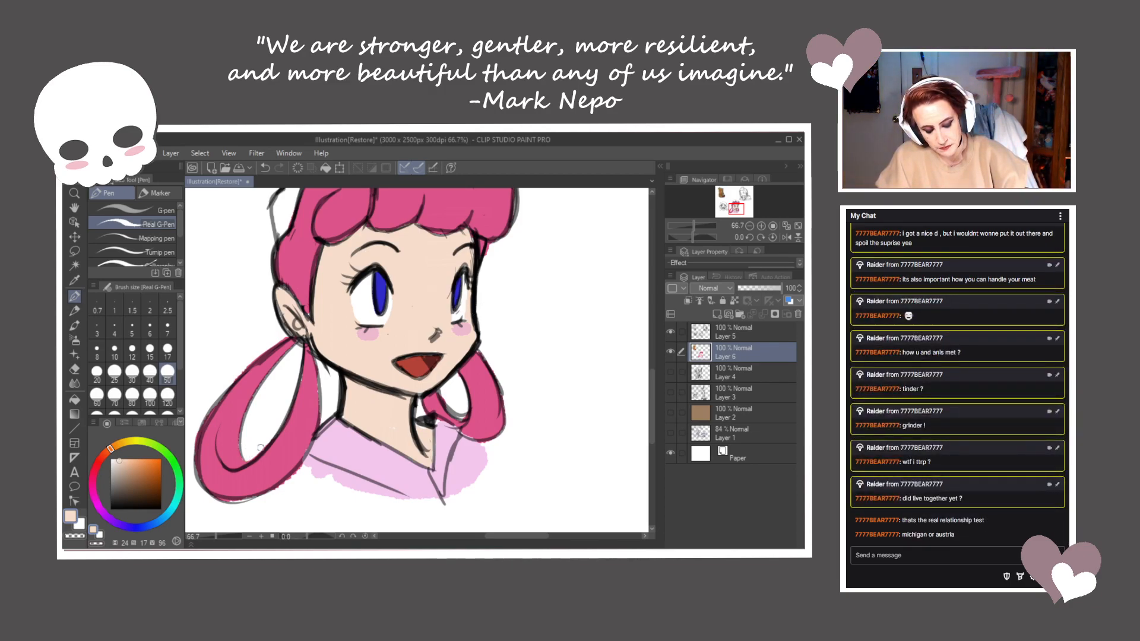
mouse_move(557, 380)
mouse_down()
mouse_move(496, 429)
mouse_move(537, 460)
mouse_move(540, 357)
mouse_move(521, 362)
mouse_up()
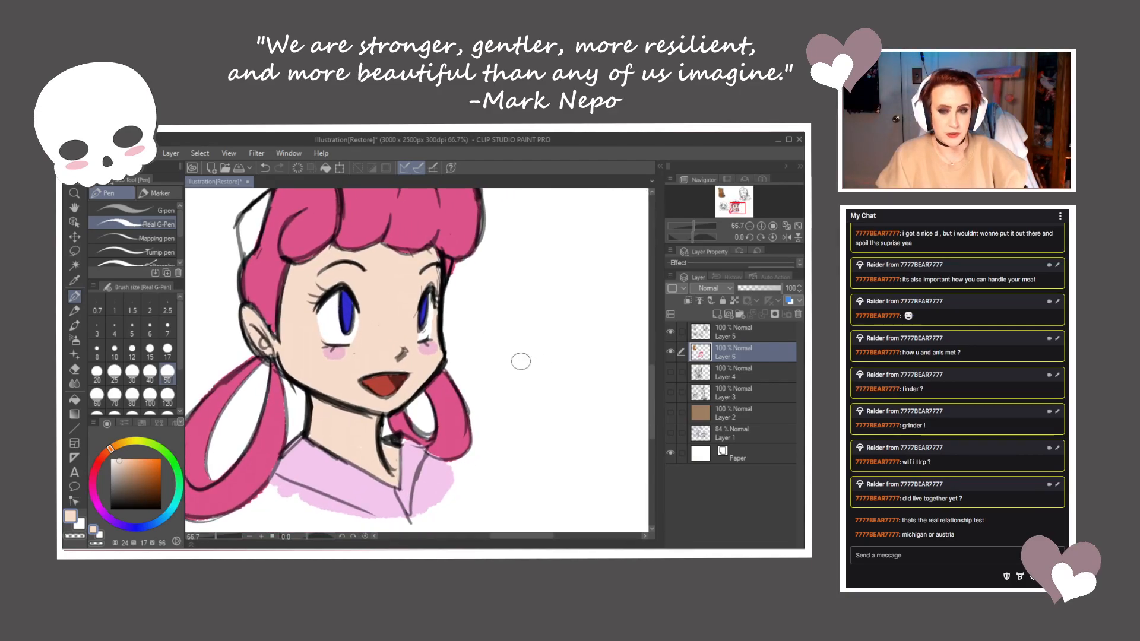
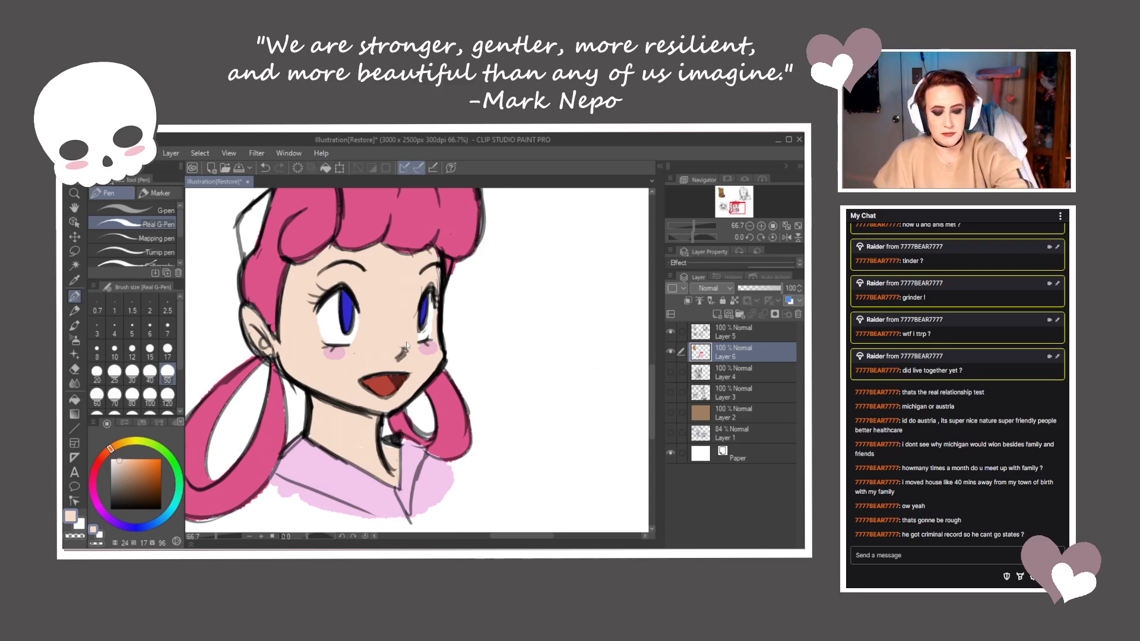
Review the coloured nurse as a whole alongside the bear and the other sketches on the page
scroll(407, 345, down, 2)
drag(510, 357, 491, 410)
mouse_move(513, 447)
mouse_down()
mouse_move(505, 386)
mouse_move(481, 387)
mouse_up()
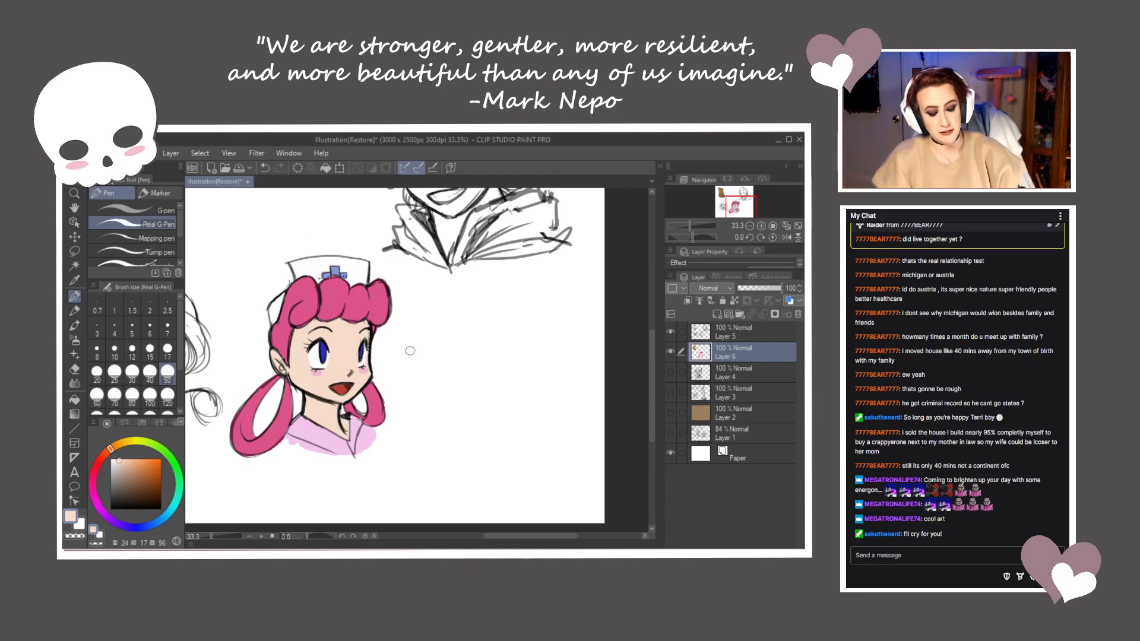
drag(214, 191, 432, 330)
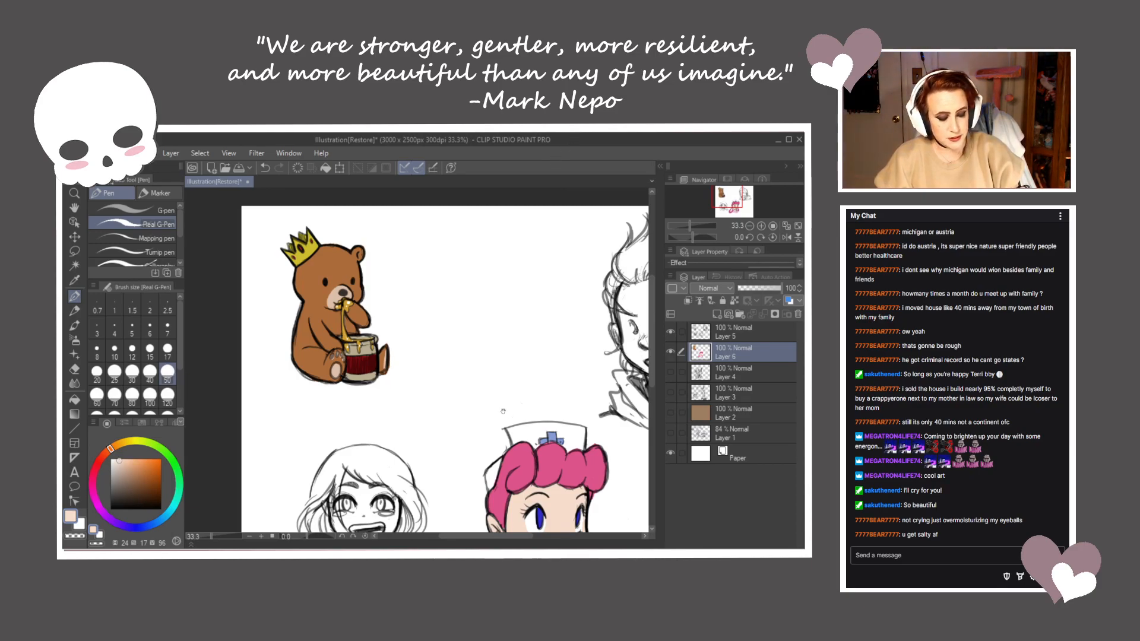
drag(533, 467, 372, 402)
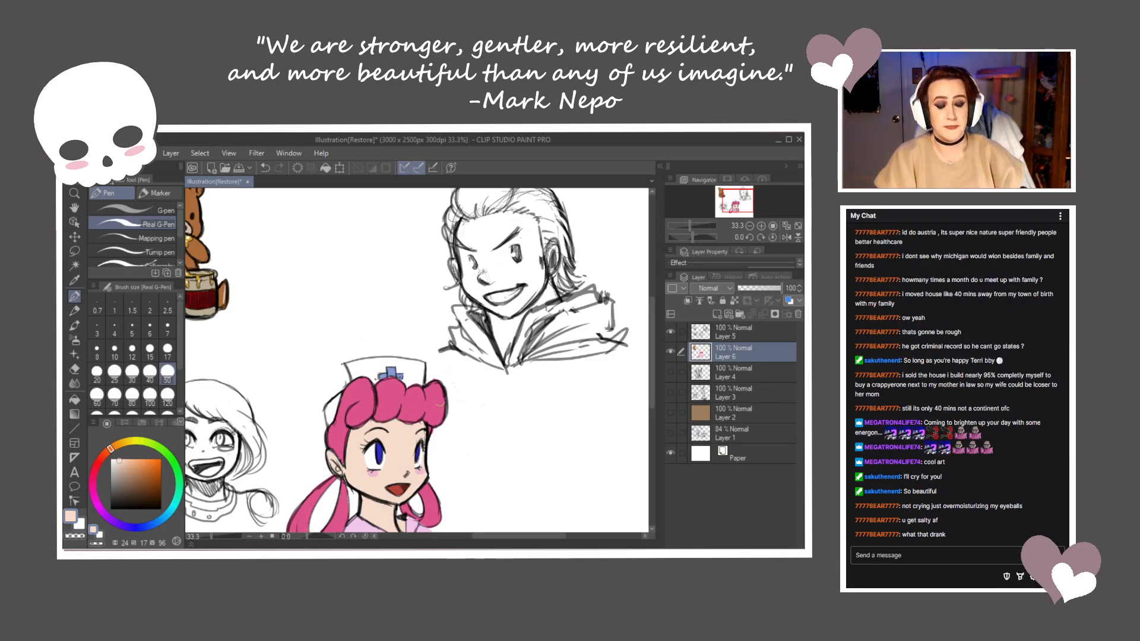
mouse_move(487, 446)
mouse_down()
mouse_move(529, 330)
mouse_move(578, 414)
mouse_move(605, 528)
mouse_move(451, 407)
mouse_move(461, 338)
mouse_up()
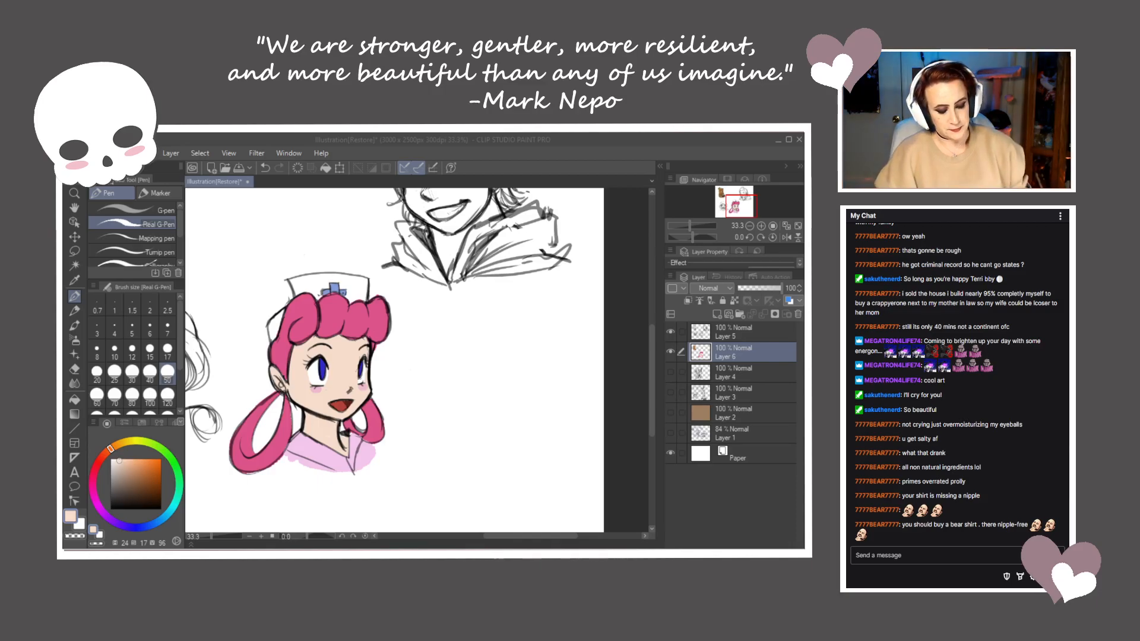
With the G-pen in black at brush size 10, sketch a rough construction circle for a new head in the blank space beside the nurse
click(480, 382)
scroll(480, 381, up, 1)
drag(549, 488, 441, 385)
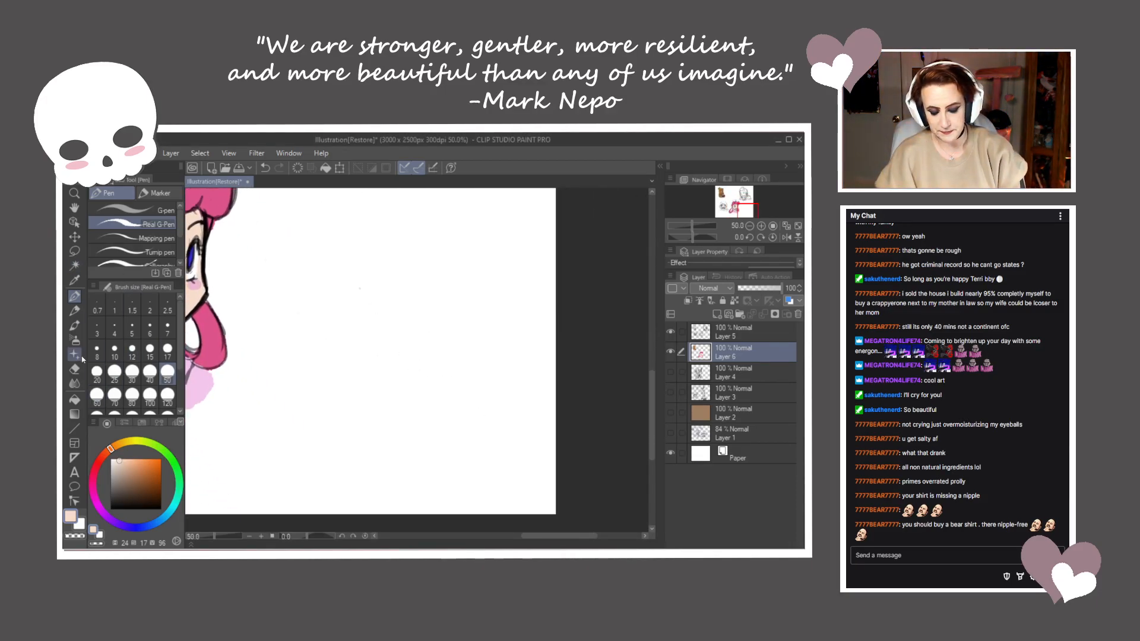
click(93, 530)
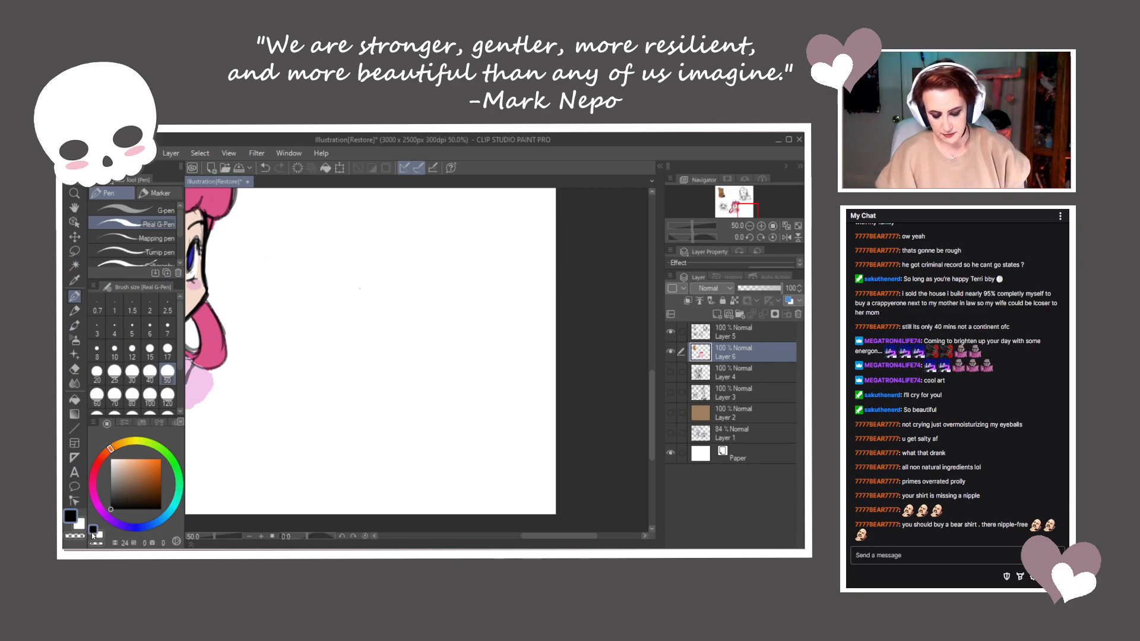
click(167, 349)
click(171, 210)
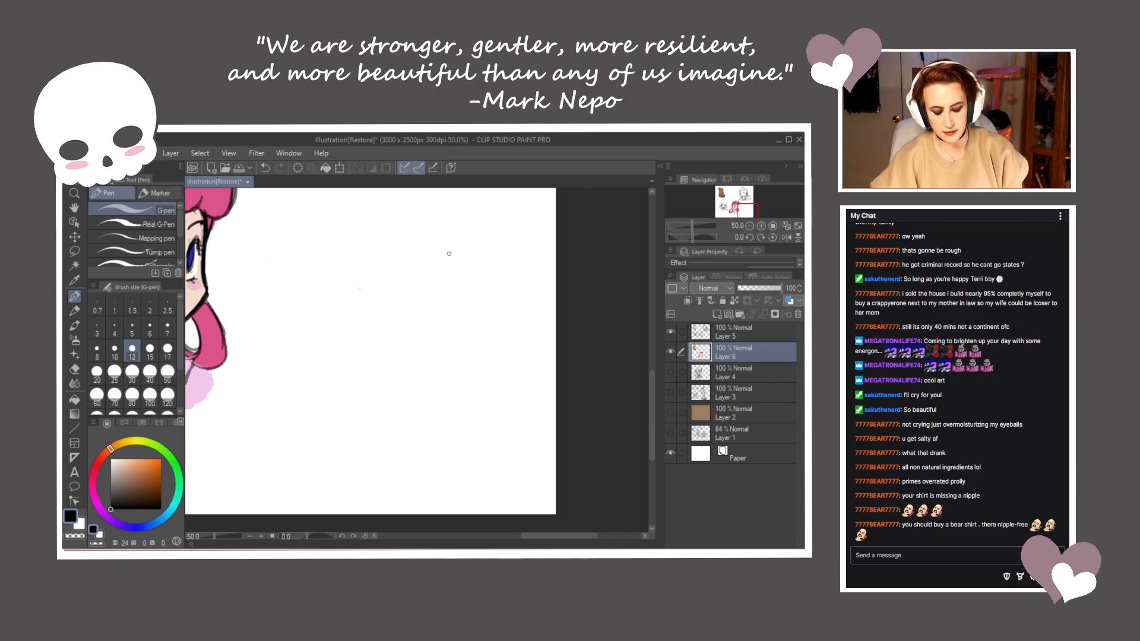
key(bracketleft)
mouse_move(429, 316)
mouse_down()
mouse_move(410, 417)
mouse_move(437, 320)
mouse_move(430, 298)
mouse_up()
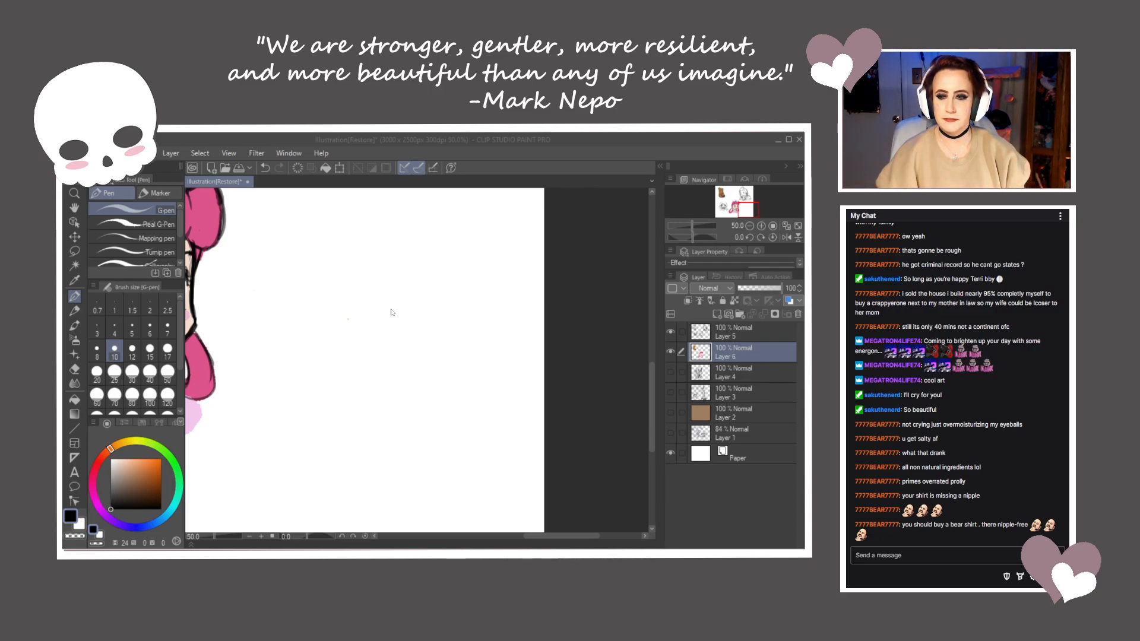
mouse_move(391, 278)
mouse_down()
mouse_move(488, 304)
mouse_move(435, 361)
mouse_up()
key(ctrl+z)
mouse_move(410, 249)
mouse_down()
mouse_move(475, 294)
mouse_move(428, 375)
mouse_move(435, 260)
mouse_move(403, 383)
mouse_up()
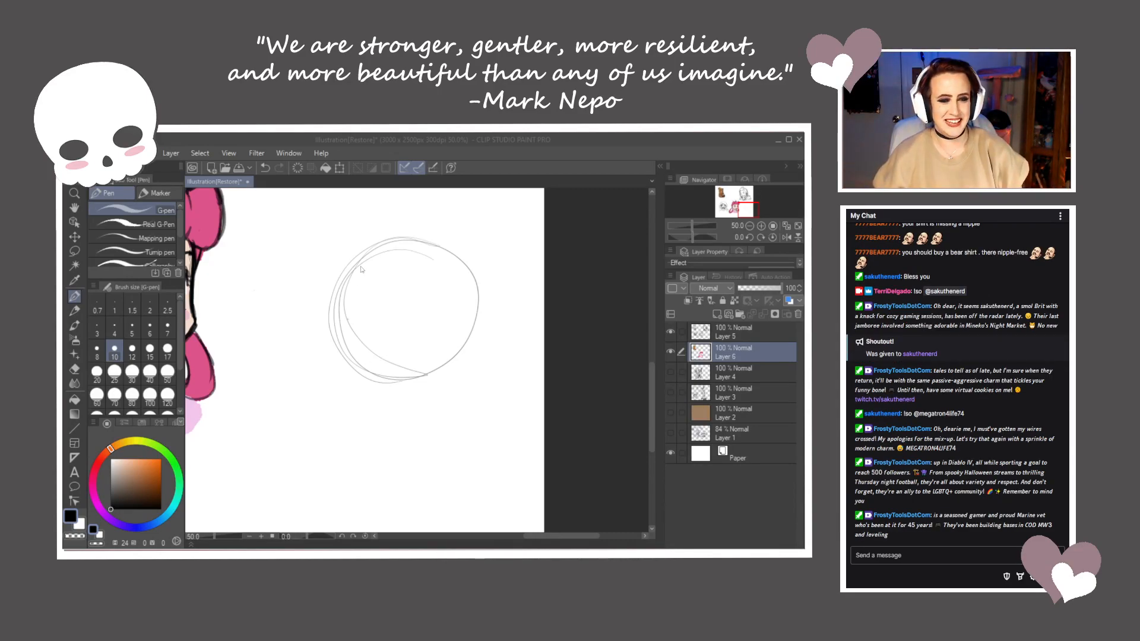
Sketch a larger head outline around the circle, add two short neck lines beneath it and reinforce the jaw
click(356, 269)
mouse_move(334, 291)
mouse_down()
mouse_move(336, 338)
mouse_move(355, 401)
mouse_move(430, 405)
mouse_move(497, 349)
mouse_up()
mouse_move(341, 272)
mouse_down()
mouse_move(365, 240)
mouse_move(442, 228)
mouse_move(504, 291)
mouse_move(504, 347)
mouse_up()
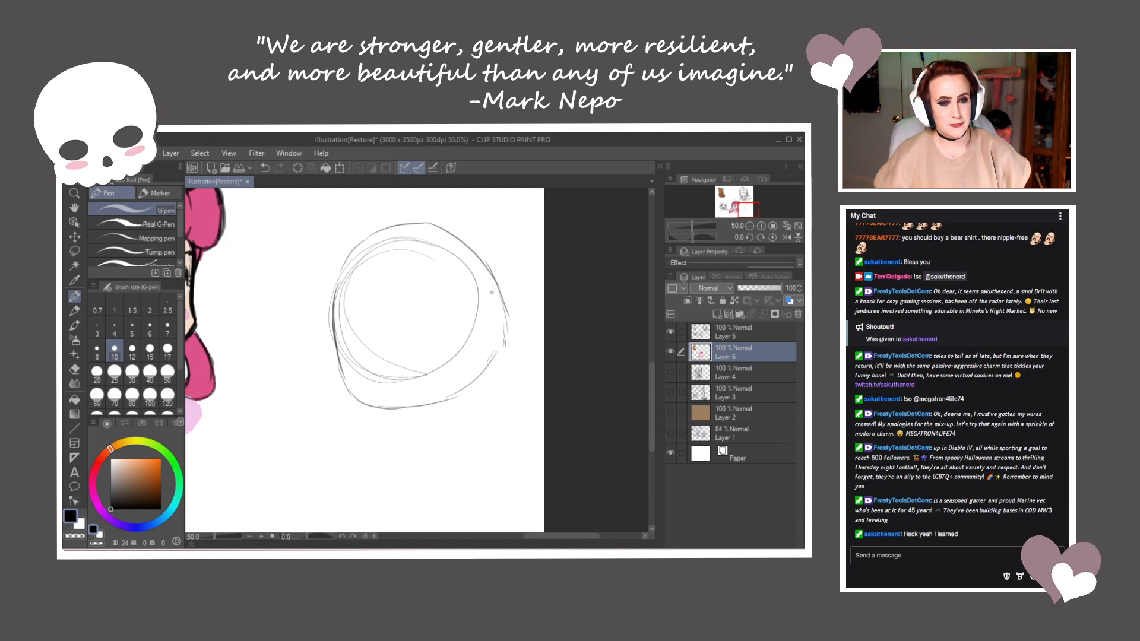
drag(492, 290, 478, 279)
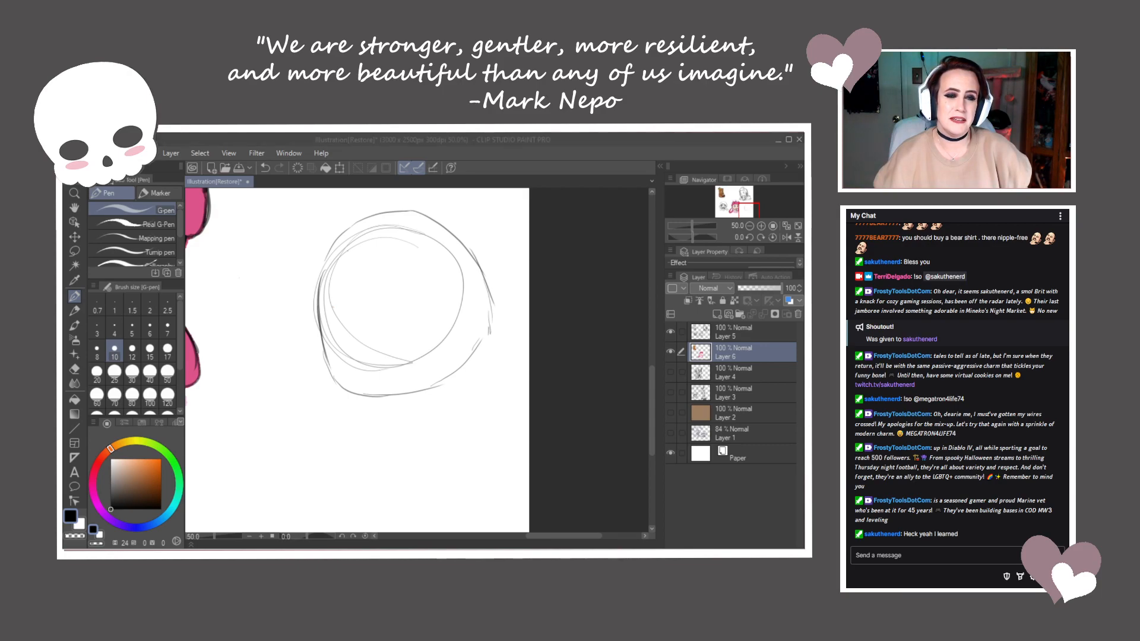
mouse_move(447, 379)
mouse_down()
mouse_move(437, 424)
mouse_move(439, 413)
mouse_move(400, 423)
mouse_up()
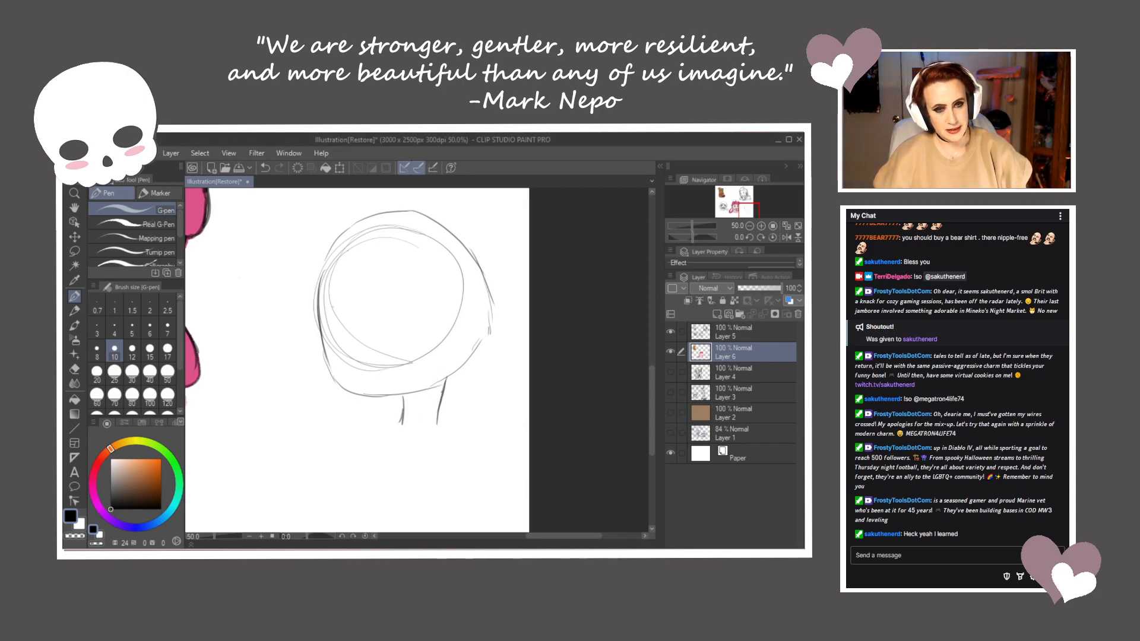
mouse_move(316, 283)
mouse_down()
mouse_move(328, 365)
mouse_move(380, 392)
mouse_move(426, 394)
mouse_move(492, 334)
mouse_up()
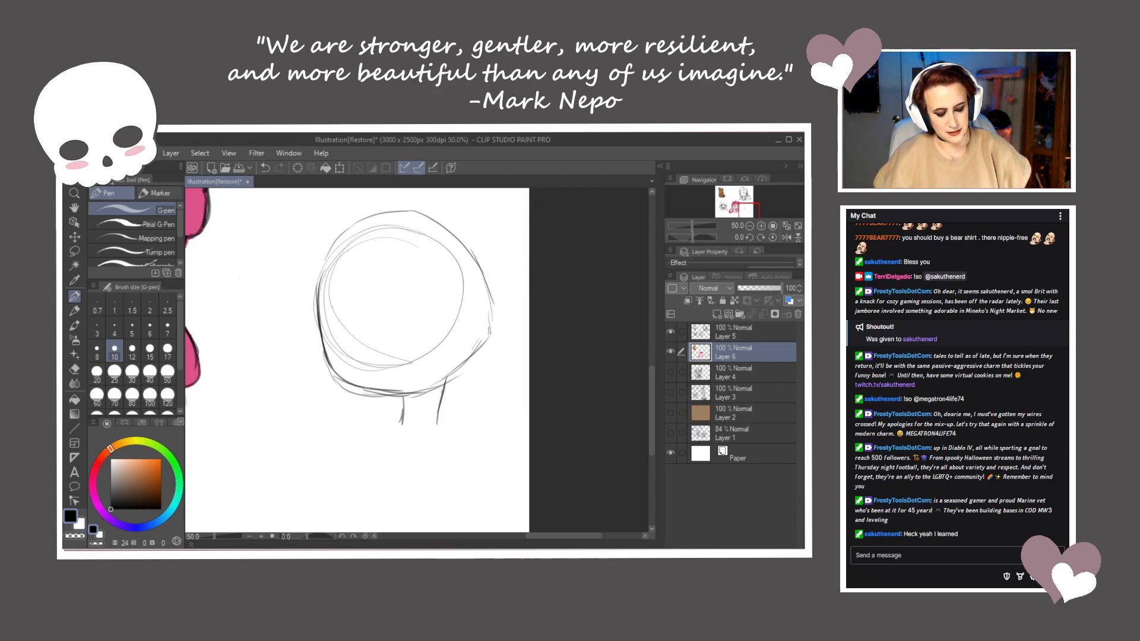
mouse_move(321, 259)
mouse_down()
mouse_move(353, 216)
mouse_move(424, 199)
mouse_move(492, 261)
mouse_move(489, 342)
mouse_up()
Draw the slanted upper lid of the new face's left-hand eye, thickening the line with brush size 17
mouse_move(342, 304)
mouse_down()
mouse_move(370, 343)
mouse_move(323, 289)
mouse_up()
drag(319, 291, 327, 331)
drag(321, 283, 370, 339)
drag(330, 292, 371, 343)
key(bracketright)
key(bracketright)
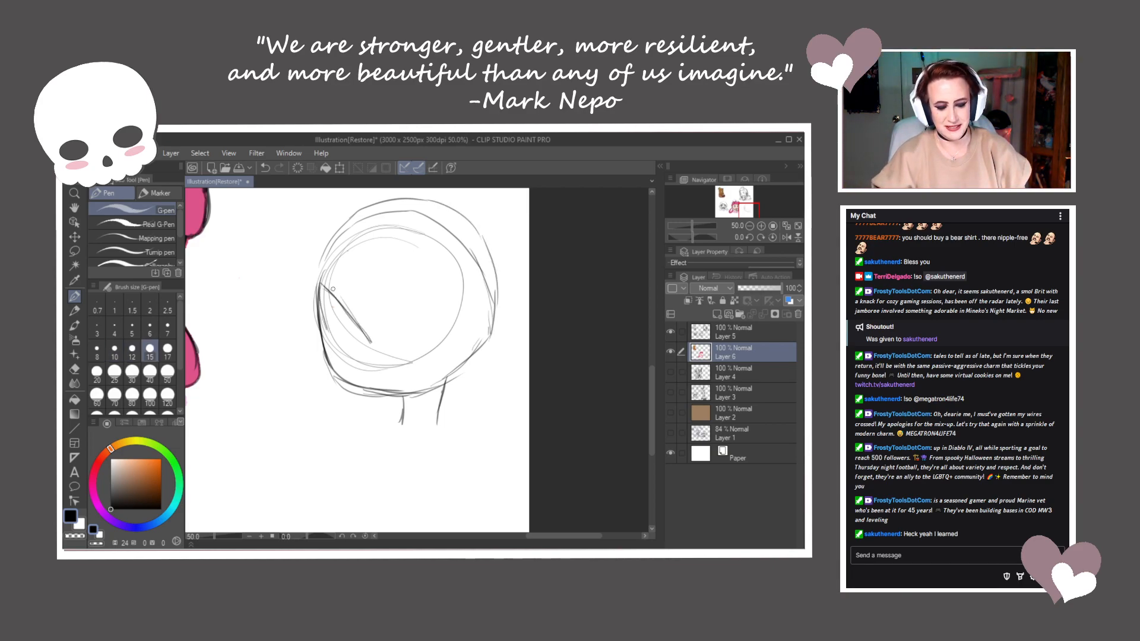
key(bracketright)
mouse_move(318, 283)
mouse_down()
mouse_move(363, 337)
mouse_move(320, 304)
mouse_up()
mouse_move(319, 292)
mouse_down()
mouse_move(363, 337)
mouse_move(333, 325)
mouse_move(330, 348)
mouse_move(364, 352)
mouse_up()
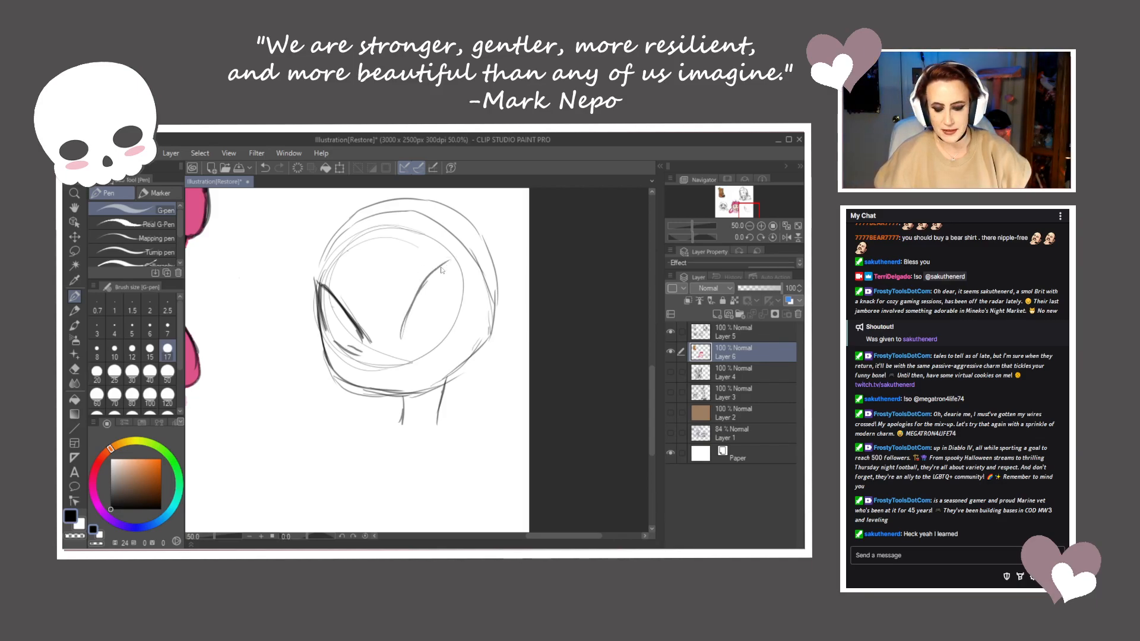
Sketch the slanted right-hand eye with its outer contour and narrow pupil, plus a guide stroke for its upswept wing
mouse_move(418, 328)
mouse_down()
mouse_move(481, 259)
mouse_move(420, 340)
mouse_move(446, 333)
mouse_move(485, 297)
mouse_move(482, 276)
mouse_up()
mouse_move(478, 313)
mouse_down()
mouse_move(458, 330)
mouse_move(475, 313)
mouse_up()
mouse_move(520, 207)
mouse_down()
mouse_move(423, 315)
mouse_move(456, 287)
mouse_move(420, 347)
mouse_up()
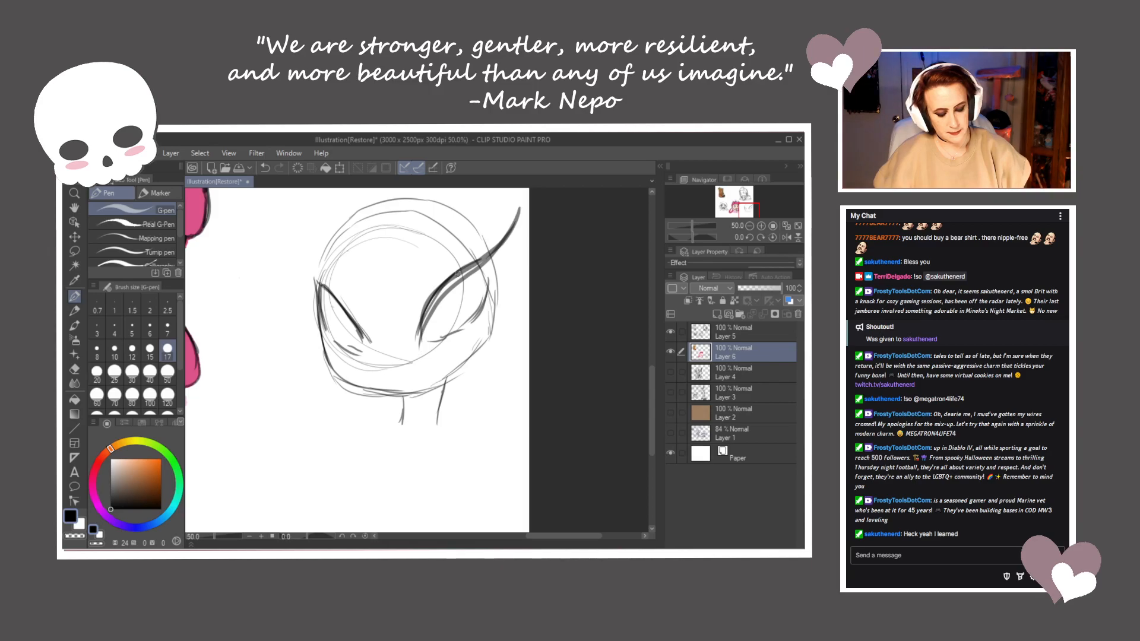
key(ctrl+z)
key(ctrl+z)
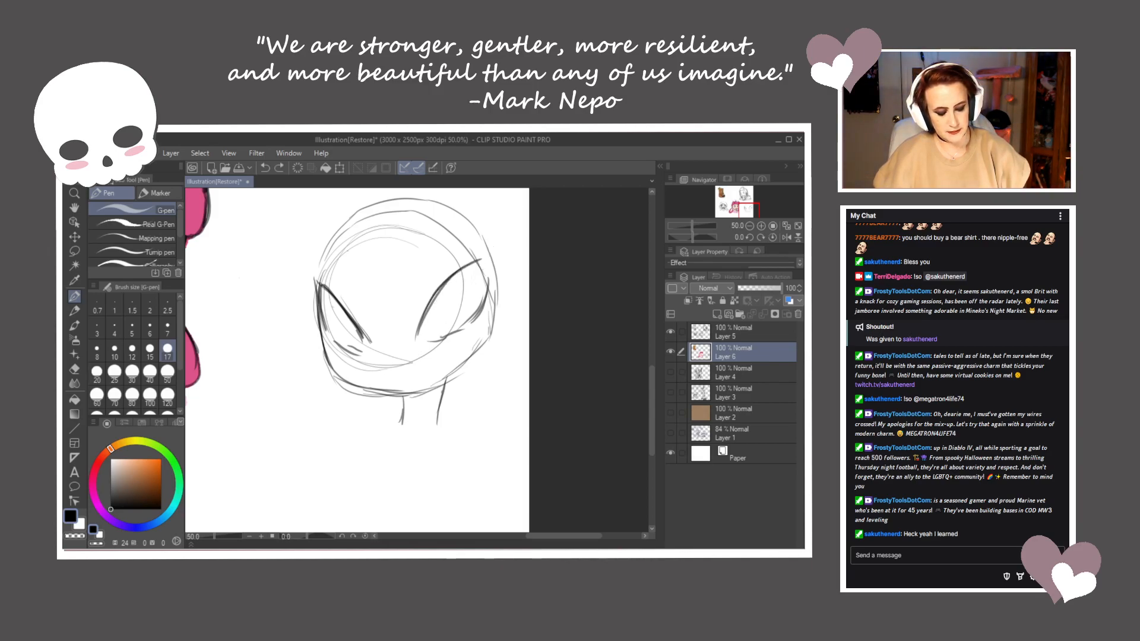
drag(516, 222, 488, 279)
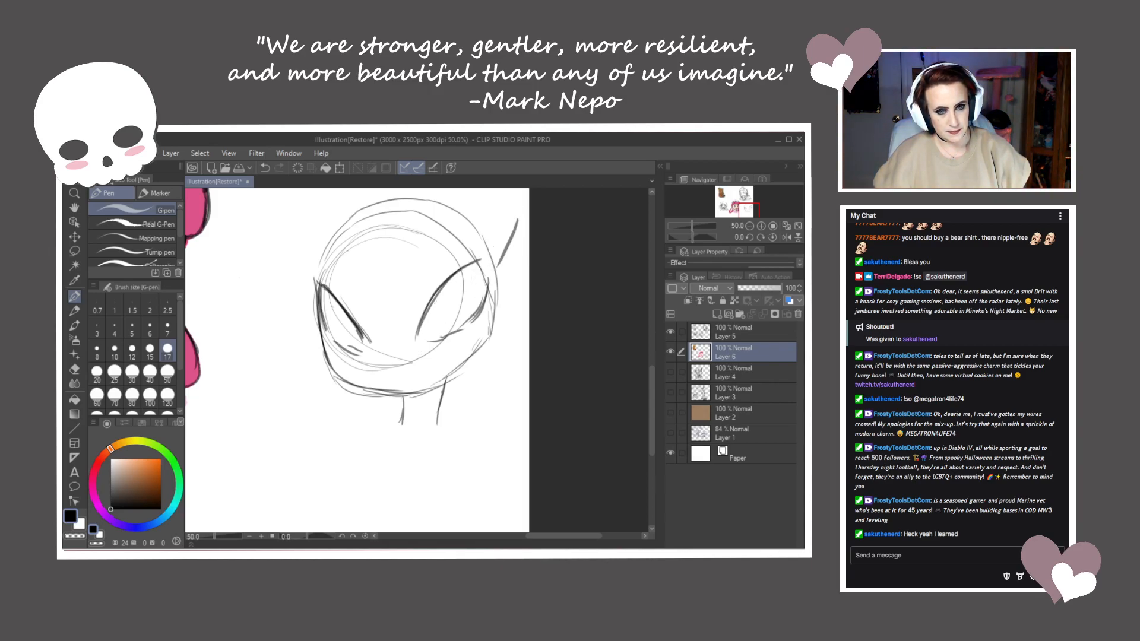
mouse_move(418, 345)
mouse_down()
mouse_move(473, 317)
mouse_move(489, 263)
mouse_move(434, 306)
mouse_up()
mouse_move(482, 265)
mouse_down()
mouse_move(417, 342)
mouse_move(436, 300)
mouse_move(455, 298)
mouse_up()
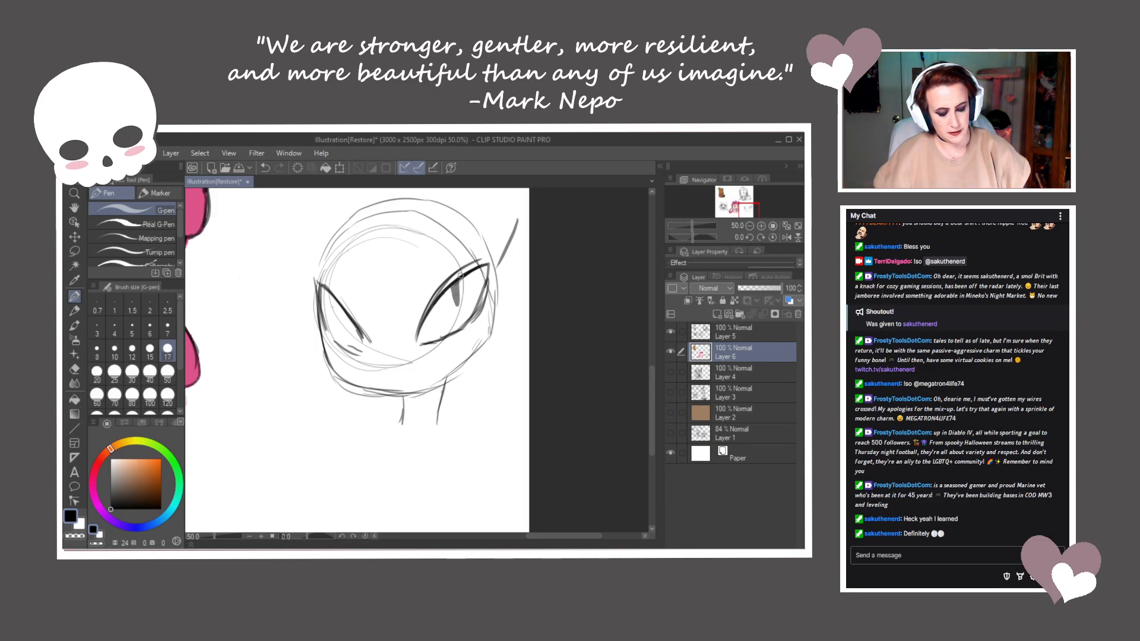
Thicken the right-hand eye's upper lid into a long upswept wing and add a lower lash line with a side spike
mouse_move(521, 202)
mouse_down()
mouse_move(491, 273)
mouse_move(511, 203)
mouse_move(497, 247)
mouse_move(414, 326)
mouse_up()
drag(474, 270, 411, 332)
mouse_move(476, 270)
mouse_down()
mouse_move(423, 315)
mouse_move(405, 356)
mouse_move(484, 271)
mouse_move(460, 282)
mouse_up()
mouse_move(405, 358)
mouse_down()
mouse_move(426, 321)
mouse_move(483, 277)
mouse_move(441, 306)
mouse_move(485, 280)
mouse_move(506, 235)
mouse_up()
mouse_move(408, 363)
mouse_down()
mouse_move(500, 319)
mouse_move(471, 324)
mouse_move(484, 282)
mouse_move(463, 328)
mouse_move(473, 337)
mouse_up()
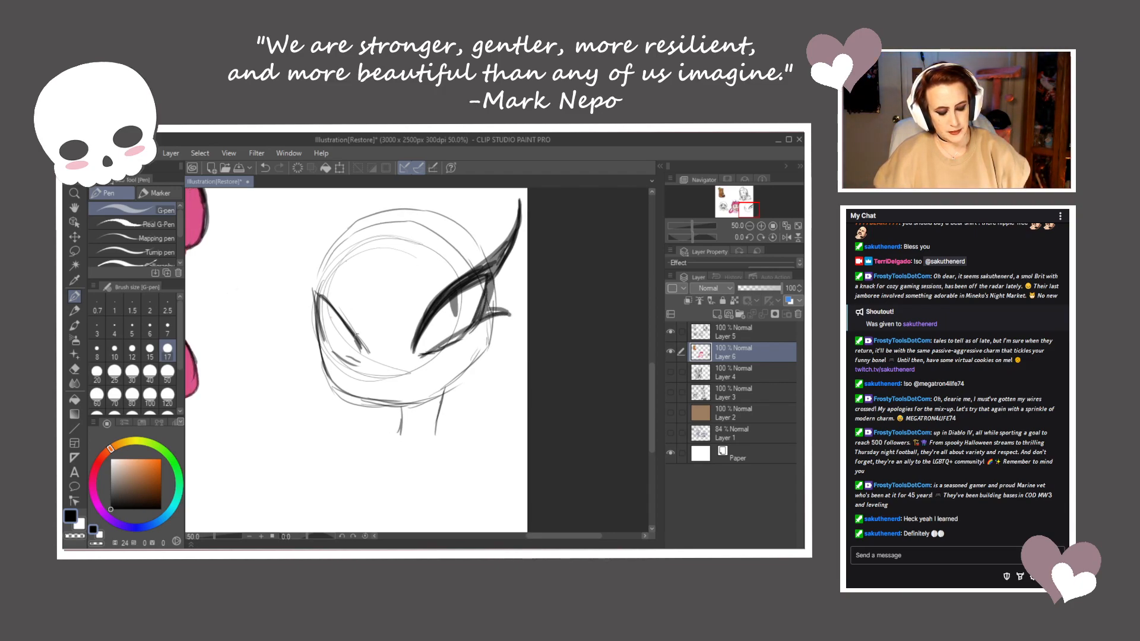
Draw the left-hand eye with a matching upswept wing, lower spike and pupil, and darken the right-hand eye's lower lash
drag(331, 302, 362, 345)
drag(304, 279, 334, 305)
drag(278, 233, 312, 303)
mouse_move(287, 260)
mouse_down()
mouse_move(353, 350)
mouse_move(301, 320)
mouse_up()
key(ctrl+z)
drag(301, 321, 327, 338)
mouse_move(284, 255)
mouse_down()
mouse_move(317, 323)
mouse_move(274, 235)
mouse_move(320, 331)
mouse_move(302, 323)
mouse_move(318, 333)
mouse_up()
drag(295, 313, 318, 331)
drag(310, 289, 322, 325)
drag(306, 290, 319, 324)
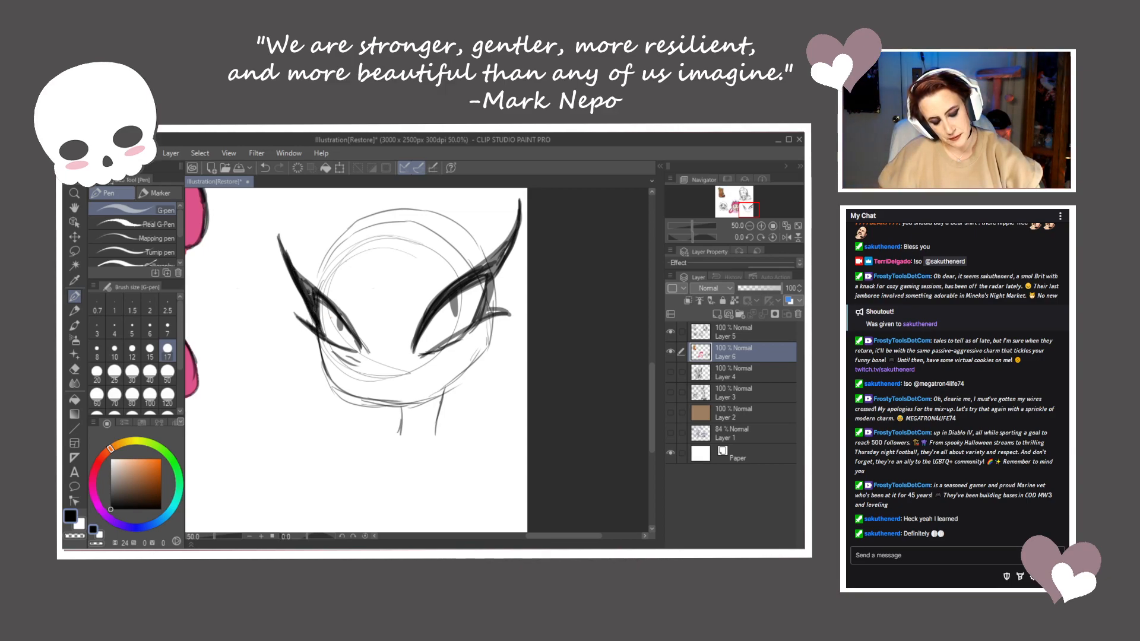
drag(519, 308, 417, 354)
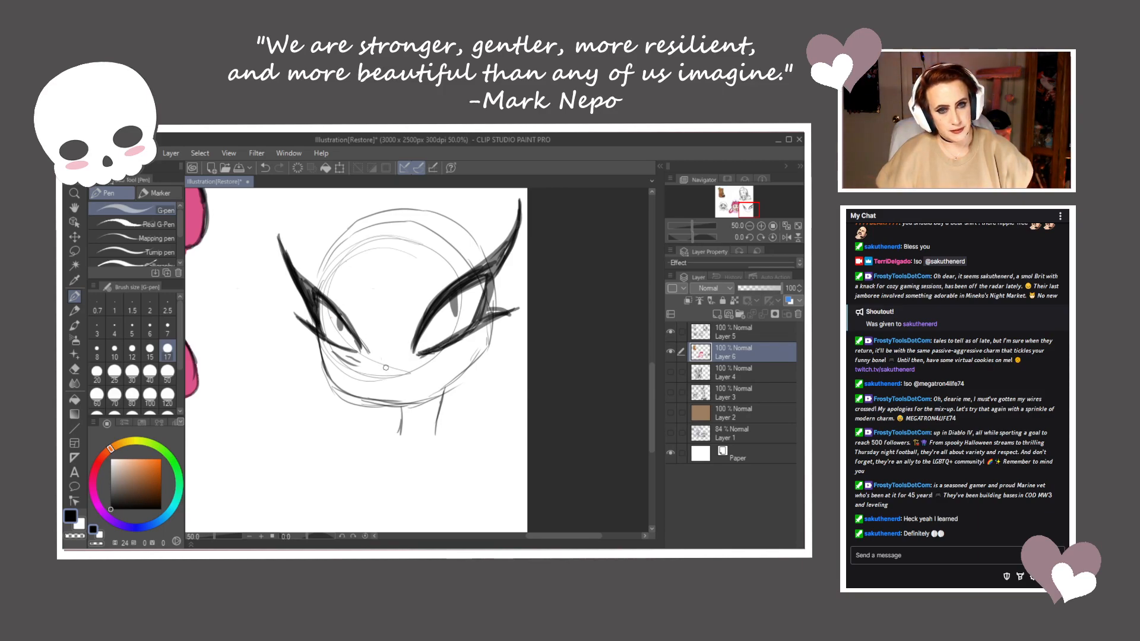
Dot freckles beneath both eyes and draw a tall arched brow line over the left-hand eye
mouse_move(332, 355)
mouse_down()
mouse_move(324, 348)
mouse_move(343, 351)
mouse_up()
click(440, 353)
click(455, 349)
click(468, 344)
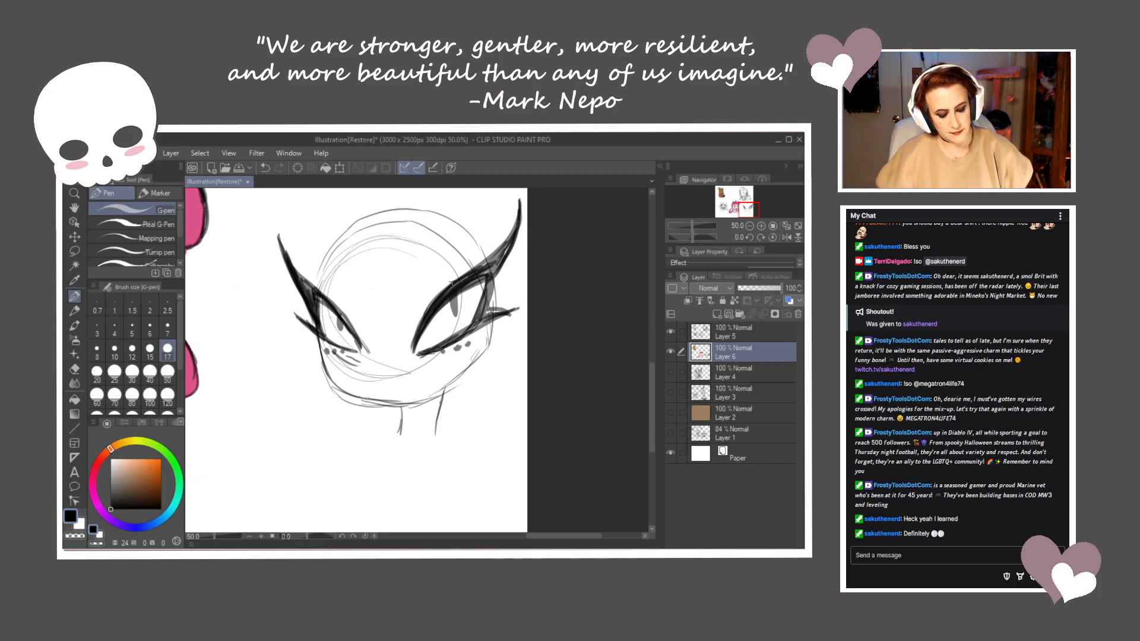
mouse_move(363, 326)
mouse_down()
mouse_move(347, 272)
mouse_move(320, 283)
mouse_move(350, 273)
mouse_move(362, 311)
mouse_up()
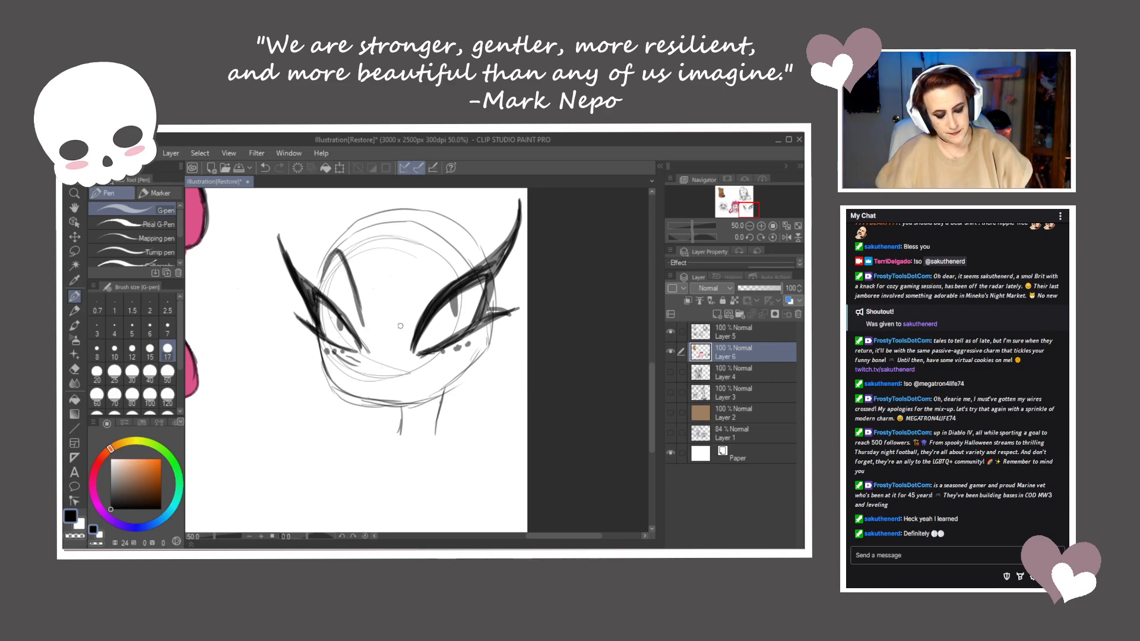
Lasso the right-hand eye with its wing, rotate it slightly clockwise with a transform and clear the selection
click(74, 250)
mouse_move(407, 353)
mouse_down()
mouse_move(424, 301)
mouse_move(496, 241)
mouse_move(517, 191)
mouse_move(539, 217)
mouse_move(542, 303)
mouse_move(505, 371)
mouse_move(482, 358)
mouse_move(486, 335)
mouse_up()
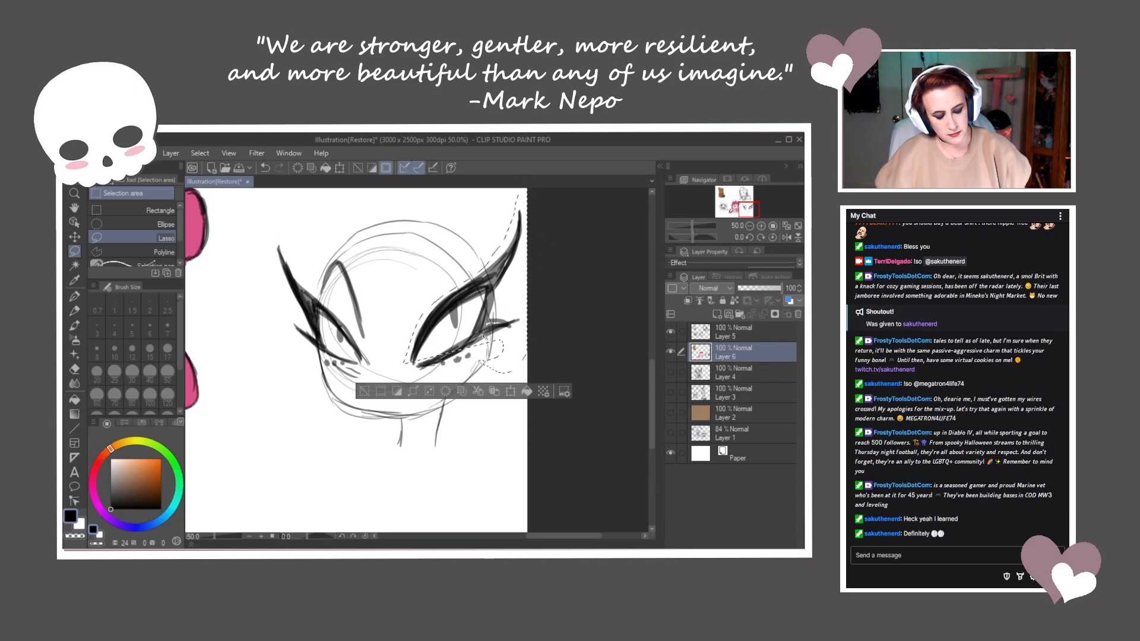
mouse_move(405, 370)
mouse_down()
mouse_move(457, 276)
mouse_move(500, 256)
mouse_move(526, 205)
mouse_move(529, 322)
mouse_move(456, 356)
mouse_move(412, 348)
mouse_up()
key(ctrl+t)
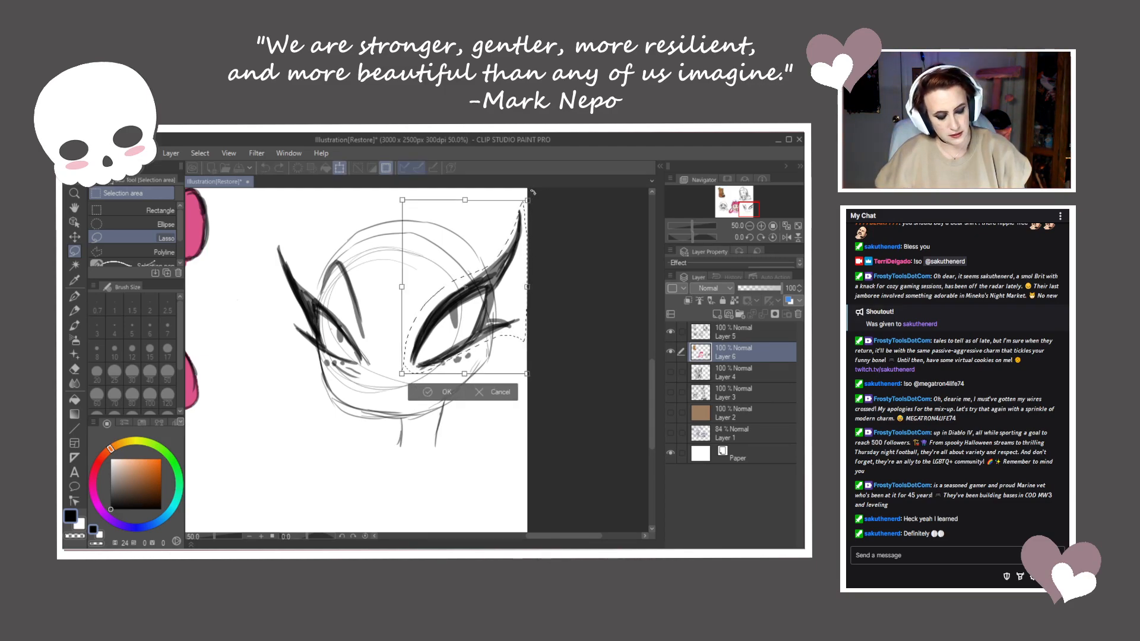
drag(531, 192, 539, 198)
drag(502, 268, 504, 269)
click(432, 399)
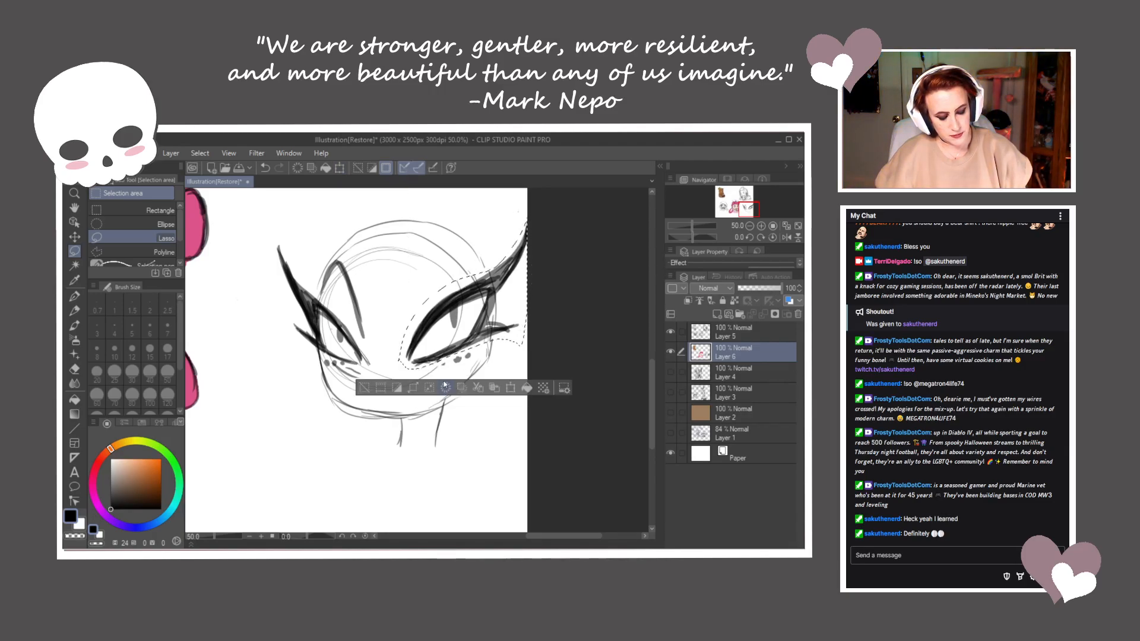
key(ctrl+d)
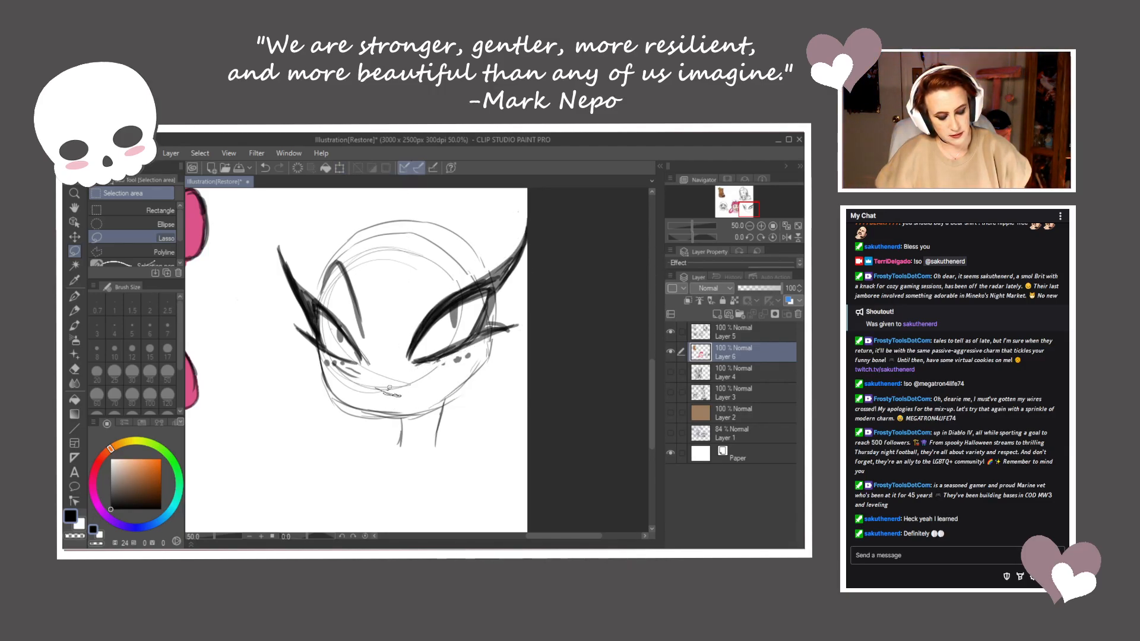
Erase the leftover construction-circle lines from the lower face between the eyes and the chin
drag(390, 387, 386, 391)
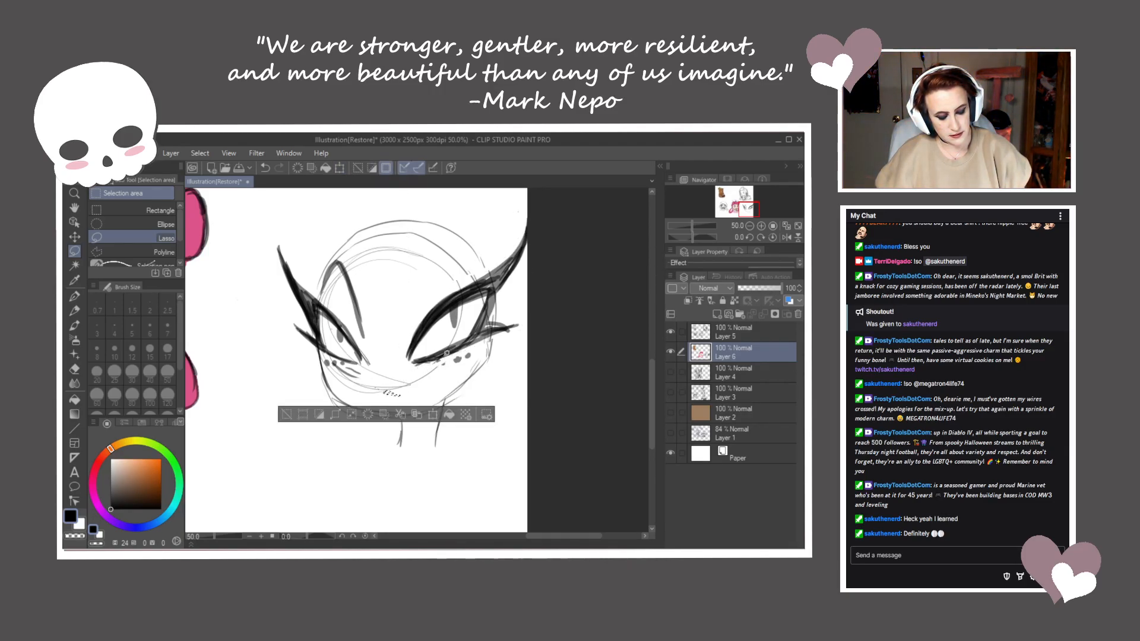
click(75, 267)
click(75, 294)
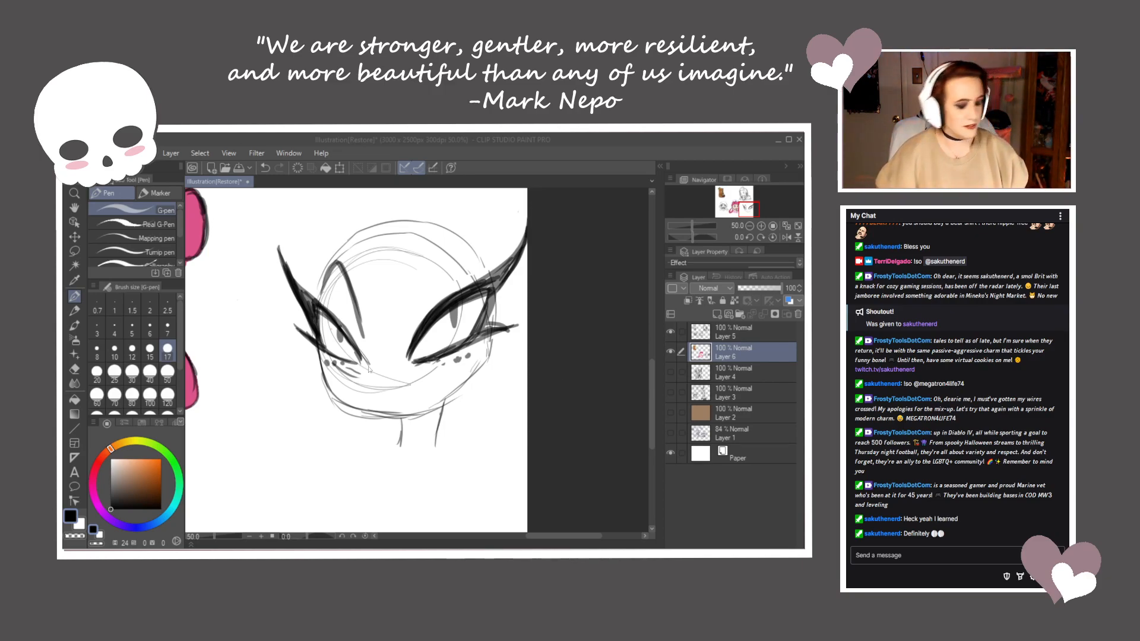
click(421, 376)
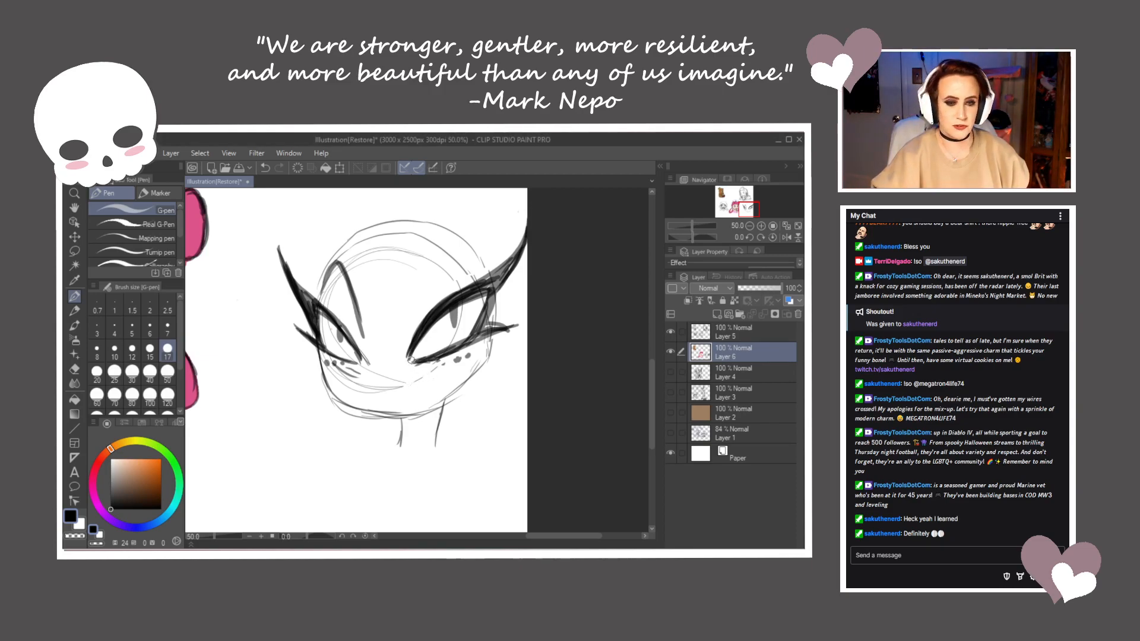
drag(411, 376, 416, 387)
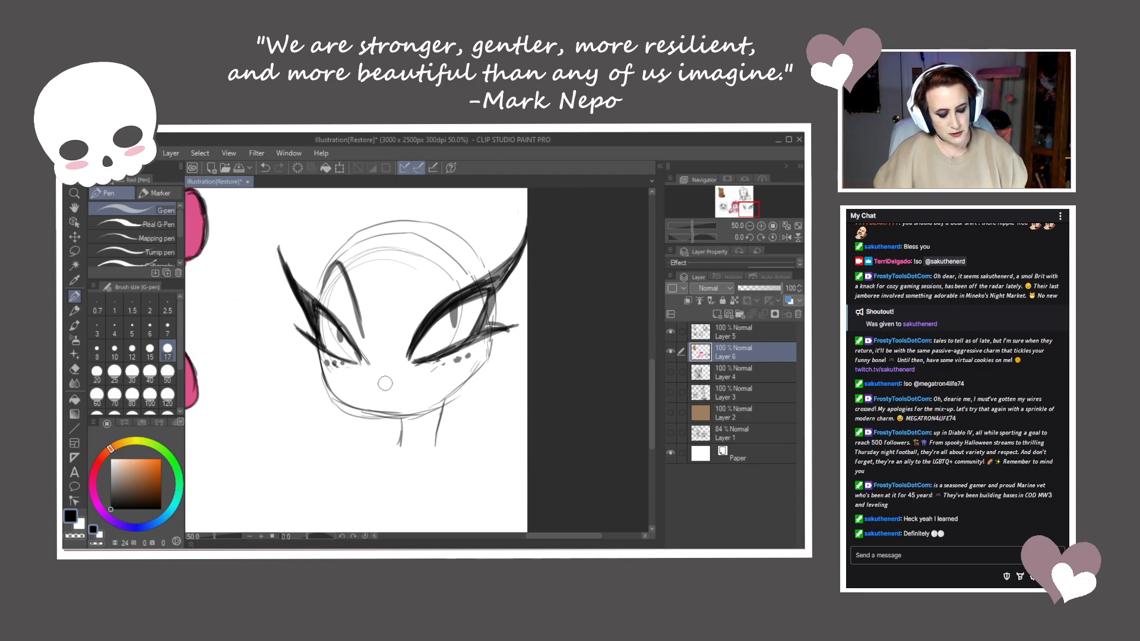
Draw a heavy arched brow over the right-hand eye and thicken the left-hand brow and lid lines
mouse_move(401, 334)
mouse_down()
mouse_move(458, 257)
mouse_move(487, 265)
mouse_move(403, 336)
mouse_move(473, 259)
mouse_move(407, 311)
mouse_up()
drag(445, 261, 402, 335)
mouse_move(401, 335)
mouse_down()
mouse_move(418, 296)
mouse_move(482, 260)
mouse_move(449, 256)
mouse_up()
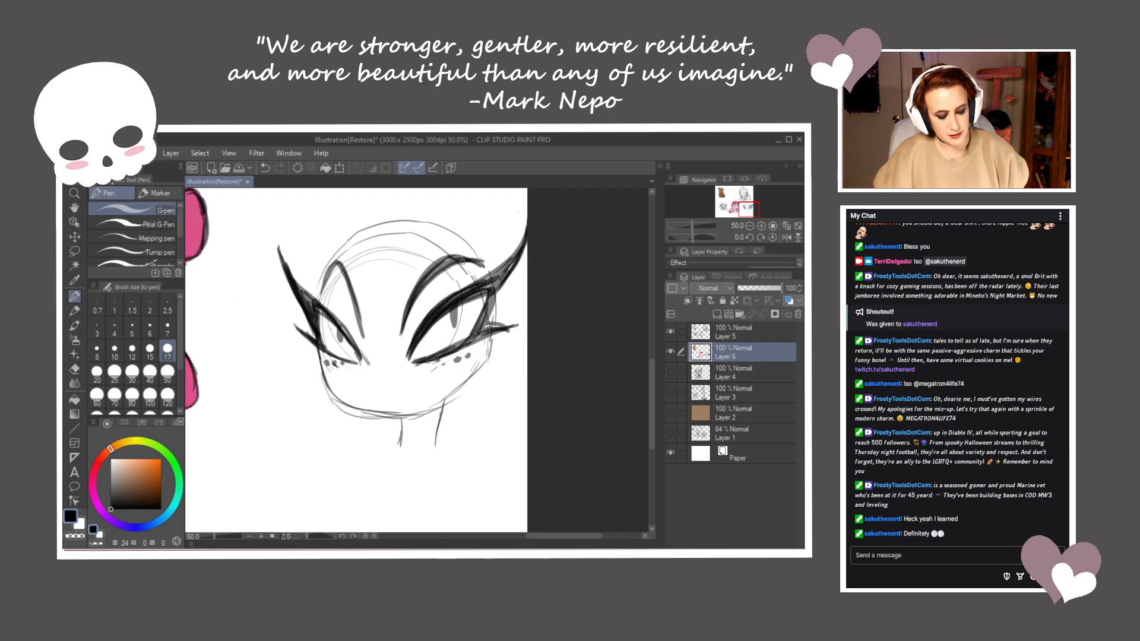
mouse_move(333, 272)
mouse_down()
mouse_move(340, 264)
mouse_move(363, 337)
mouse_move(344, 330)
mouse_move(354, 351)
mouse_up()
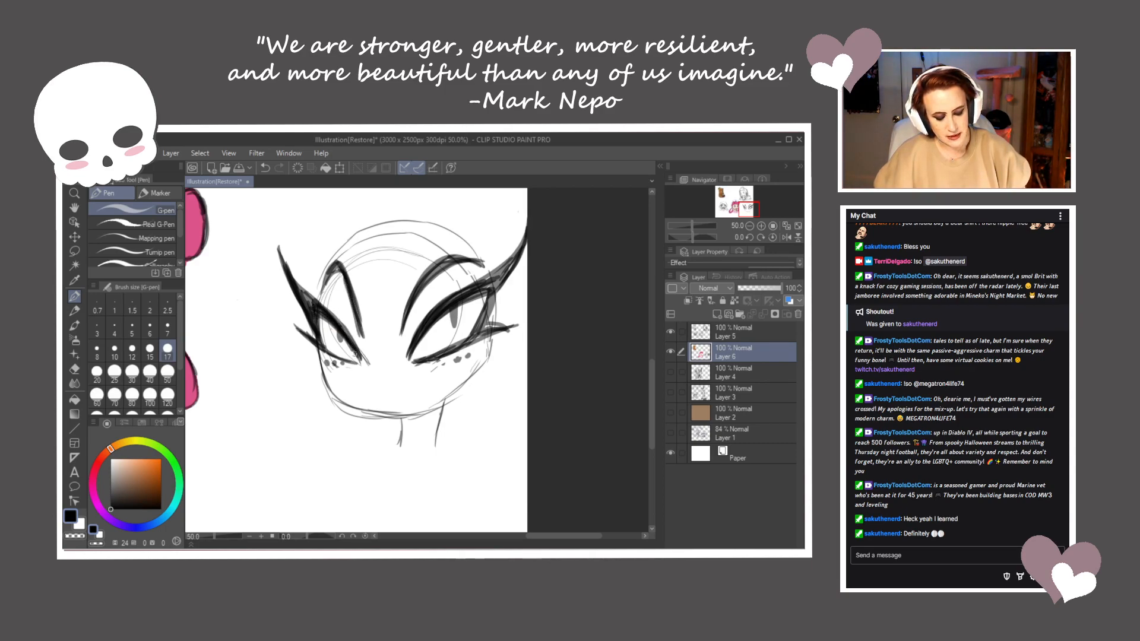
drag(334, 283, 356, 349)
mouse_move(418, 319)
mouse_down()
mouse_move(410, 358)
mouse_move(464, 273)
mouse_up()
mouse_move(415, 355)
mouse_down()
mouse_move(493, 292)
mouse_move(440, 352)
mouse_up()
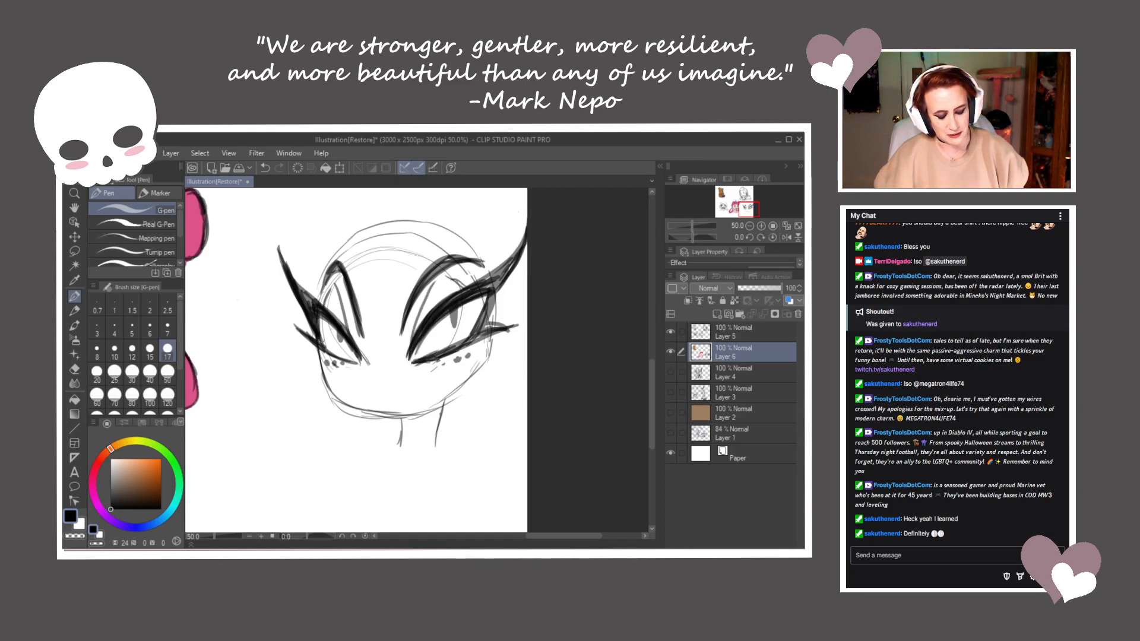
Sketch a small pointed mouth above the chin, with a dark peaked upper shape and a V-shaped stroke below
mouse_move(299, 327)
mouse_down()
mouse_move(381, 381)
mouse_move(403, 391)
mouse_move(425, 381)
mouse_move(371, 392)
mouse_move(389, 386)
mouse_move(398, 404)
mouse_up()
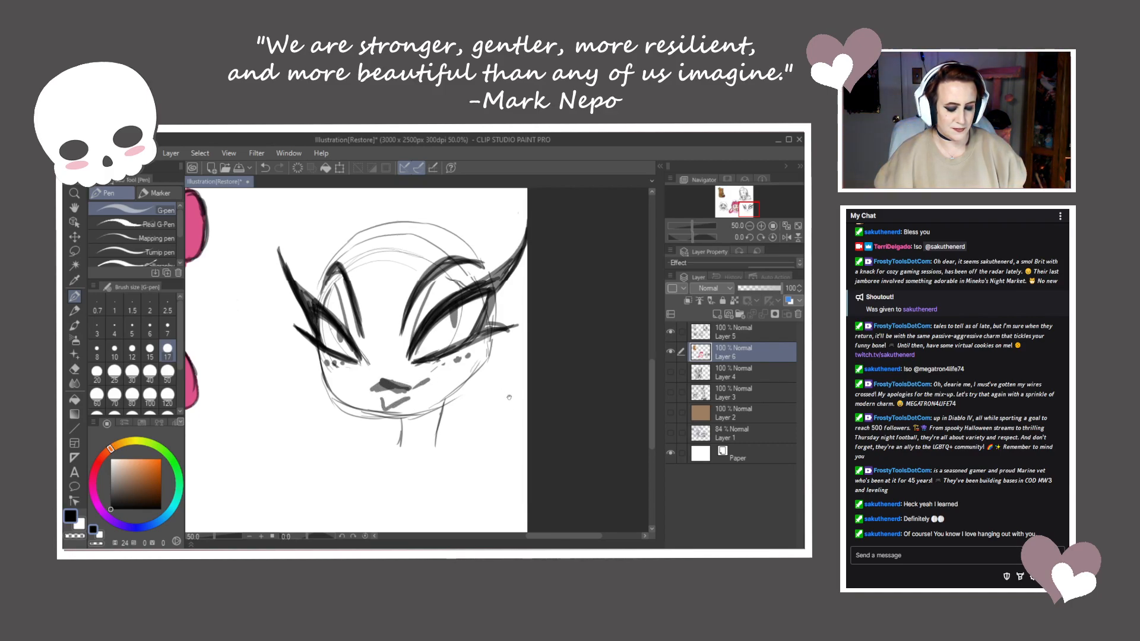
drag(508, 395, 507, 407)
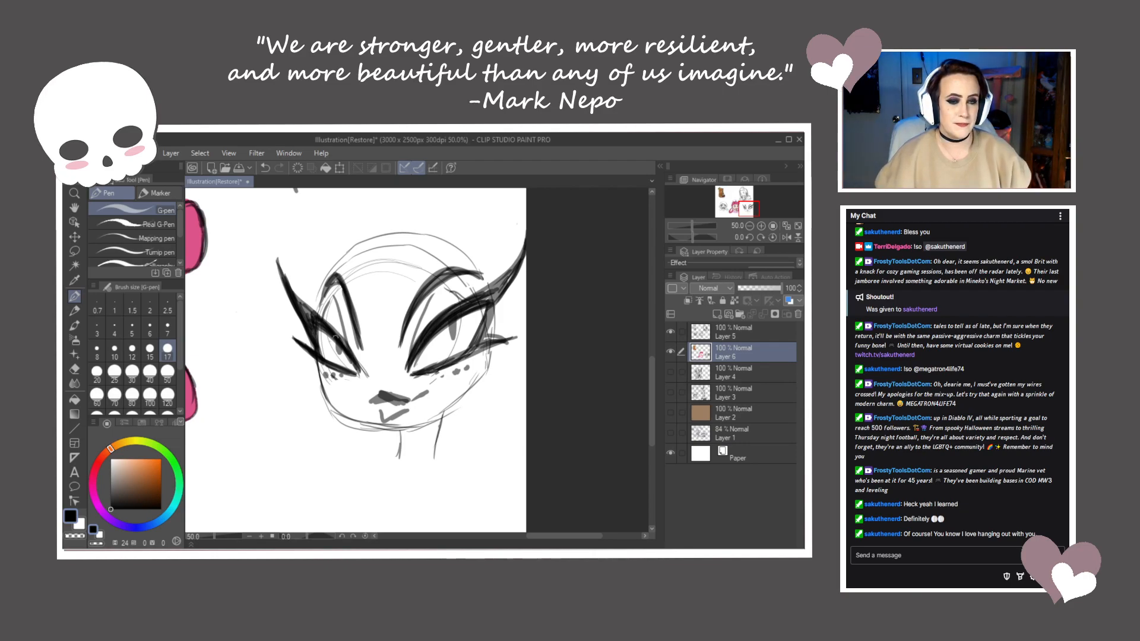
mouse_move(380, 424)
mouse_down()
mouse_move(384, 401)
mouse_move(411, 400)
mouse_move(357, 402)
mouse_up()
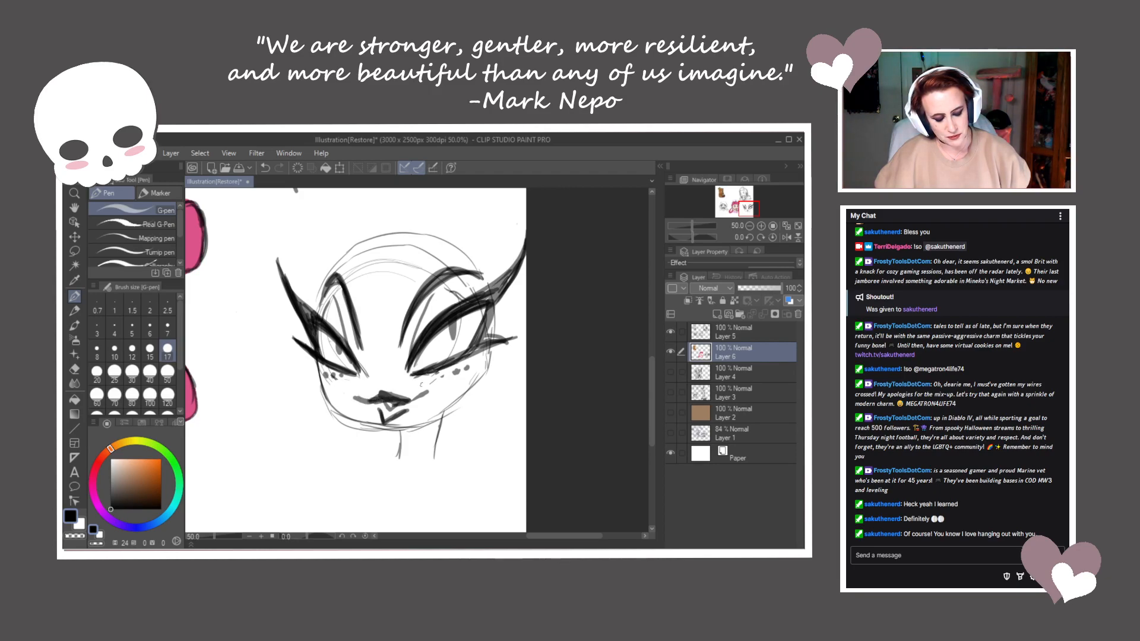
Strengthen the jaw and chin outline with bold curved strokes from cheek to cheek
drag(476, 398, 480, 398)
mouse_move(317, 355)
mouse_down()
mouse_move(321, 391)
mouse_move(319, 367)
mouse_move(354, 421)
mouse_up()
mouse_move(314, 380)
mouse_down()
mouse_move(390, 434)
mouse_move(331, 411)
mouse_move(419, 416)
mouse_move(378, 427)
mouse_move(442, 425)
mouse_move(389, 430)
mouse_move(502, 379)
mouse_up()
drag(453, 408, 496, 377)
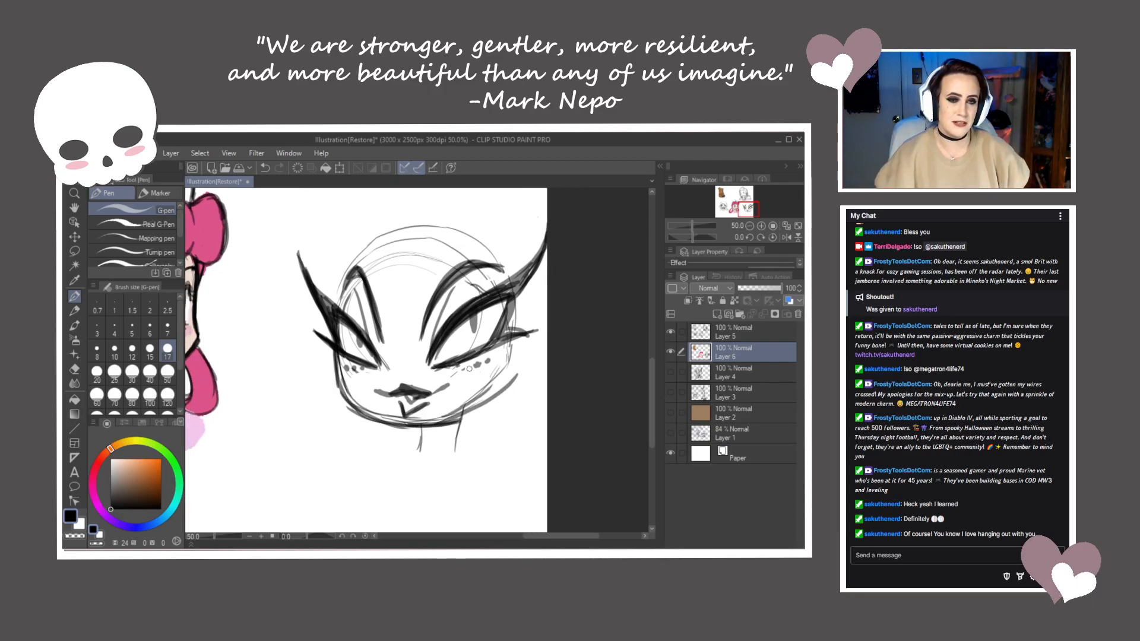
Clean up the doubled jaw outline and thicken the winged outer corners of both eyes
mouse_move(348, 383)
mouse_down()
mouse_move(359, 408)
mouse_move(383, 419)
mouse_move(446, 416)
mouse_up()
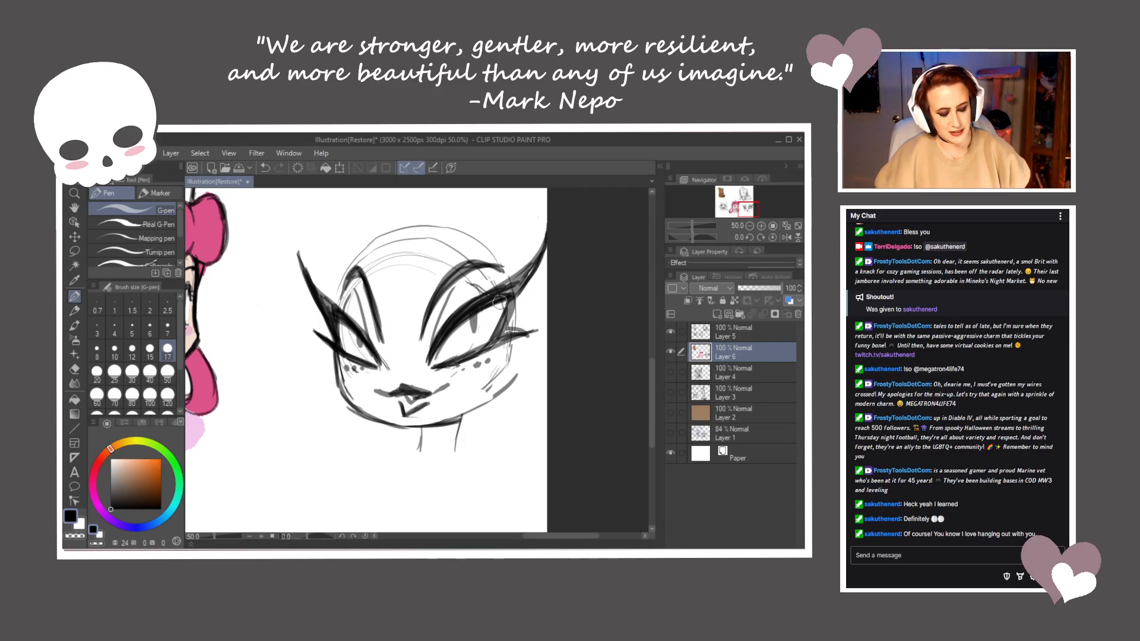
mouse_move(525, 282)
mouse_down()
mouse_move(498, 336)
mouse_move(532, 267)
mouse_move(500, 291)
mouse_move(535, 270)
mouse_move(496, 343)
mouse_up()
drag(544, 255, 496, 345)
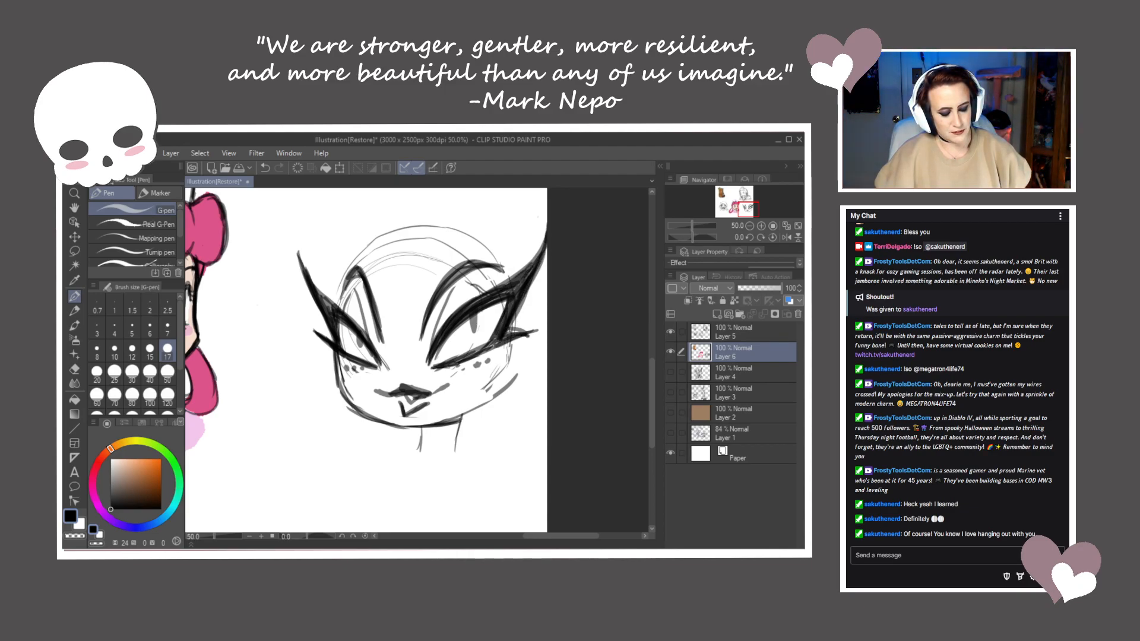
drag(299, 251, 336, 315)
drag(480, 299, 486, 317)
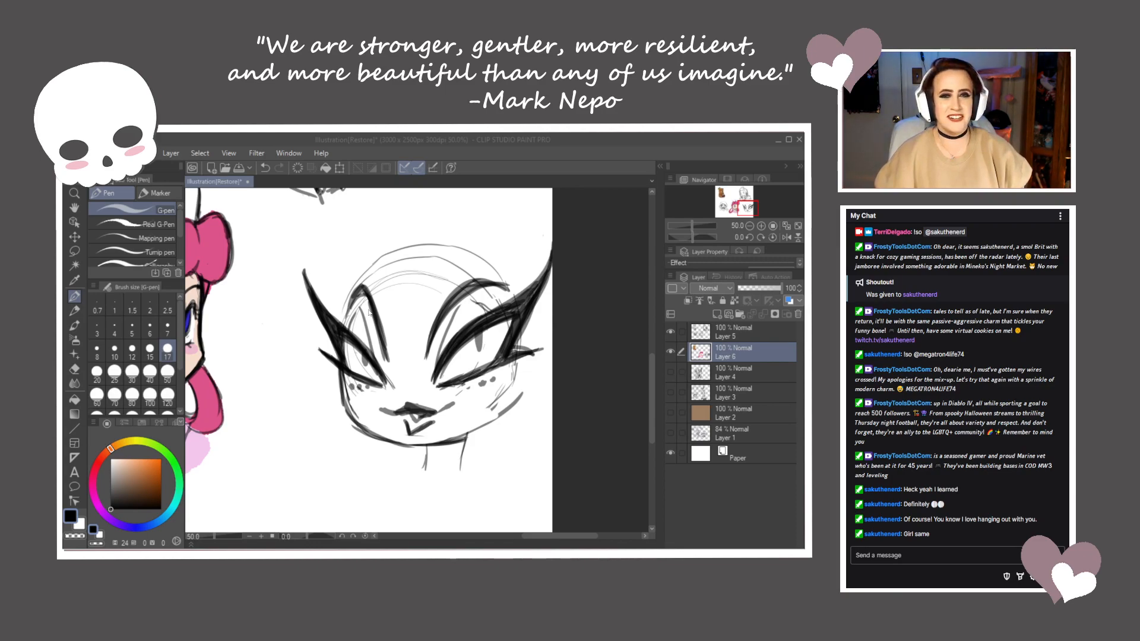
Outline a tall, curved, pointed horn rising from the left side of the head
click(368, 290)
mouse_move(410, 285)
mouse_down()
mouse_move(395, 374)
mouse_move(364, 286)
mouse_move(398, 270)
mouse_up()
mouse_move(395, 240)
mouse_down()
mouse_move(347, 351)
mouse_move(401, 222)
mouse_move(367, 349)
mouse_move(374, 305)
mouse_move(373, 357)
mouse_up()
key(ctrl+z)
key(ctrl+z)
drag(386, 250, 374, 334)
Enlarge the pen size to 60 and fill the left-hand horn with dark strokes
key(bracketright)
key(bracketright)
key(bracketright)
key(bracketright)
key(bracketright)
key(bracketright)
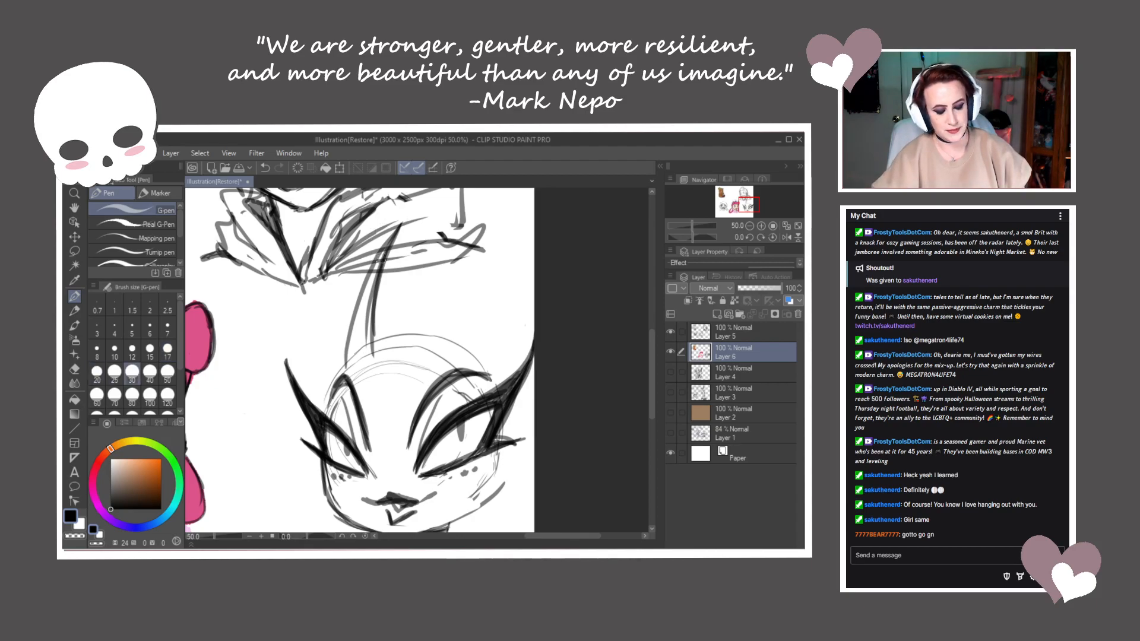
drag(397, 231, 351, 359)
drag(383, 270, 356, 371)
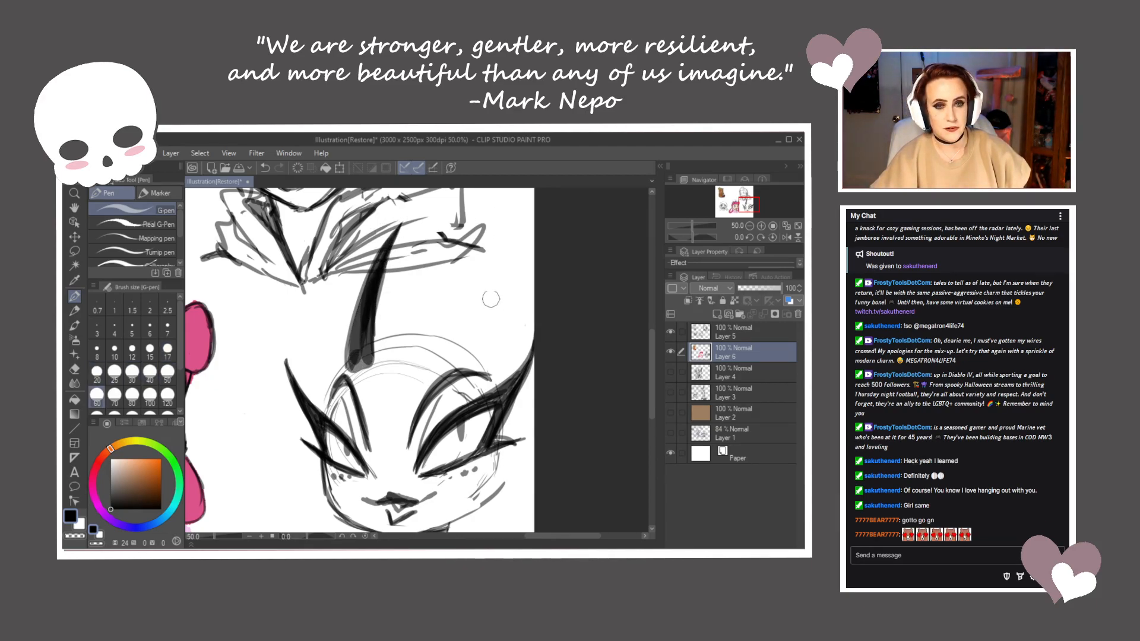
Draw a matching solid dark curved horn on the right side of the head
mouse_move(471, 363)
mouse_down()
mouse_move(529, 228)
mouse_move(472, 359)
mouse_up()
drag(526, 235, 469, 356)
drag(499, 279, 469, 369)
drag(513, 252, 470, 368)
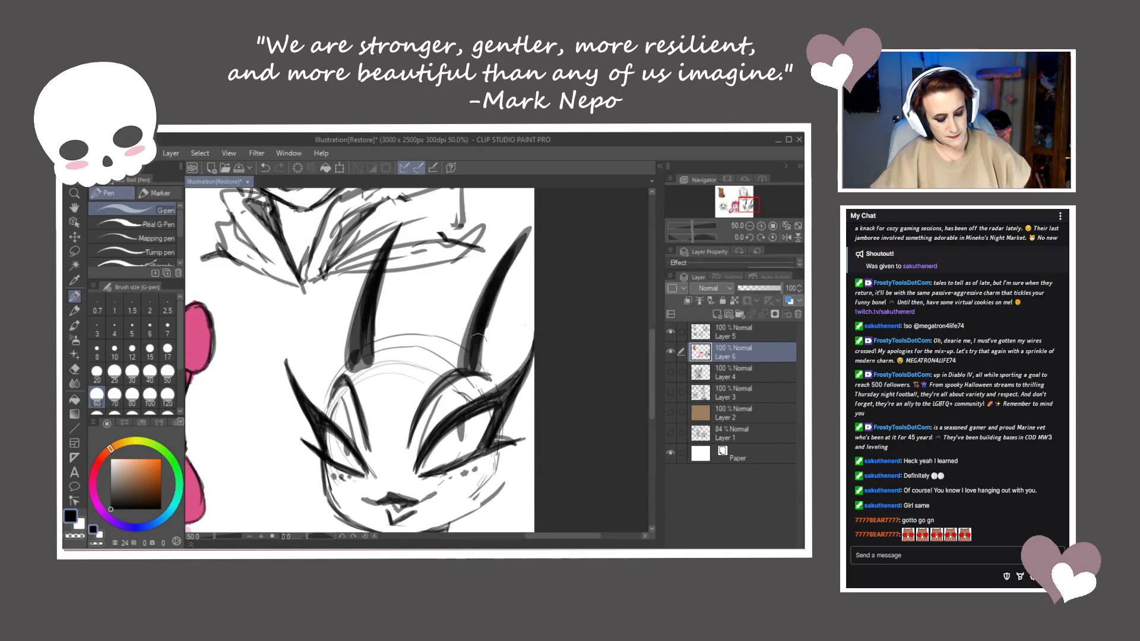
drag(490, 318, 467, 368)
Draw a short curved stroke from the left-hand horn's base toward the eye and reduce the pen size to 25
mouse_move(357, 368)
mouse_down()
mouse_move(368, 363)
mouse_move(341, 389)
mouse_up()
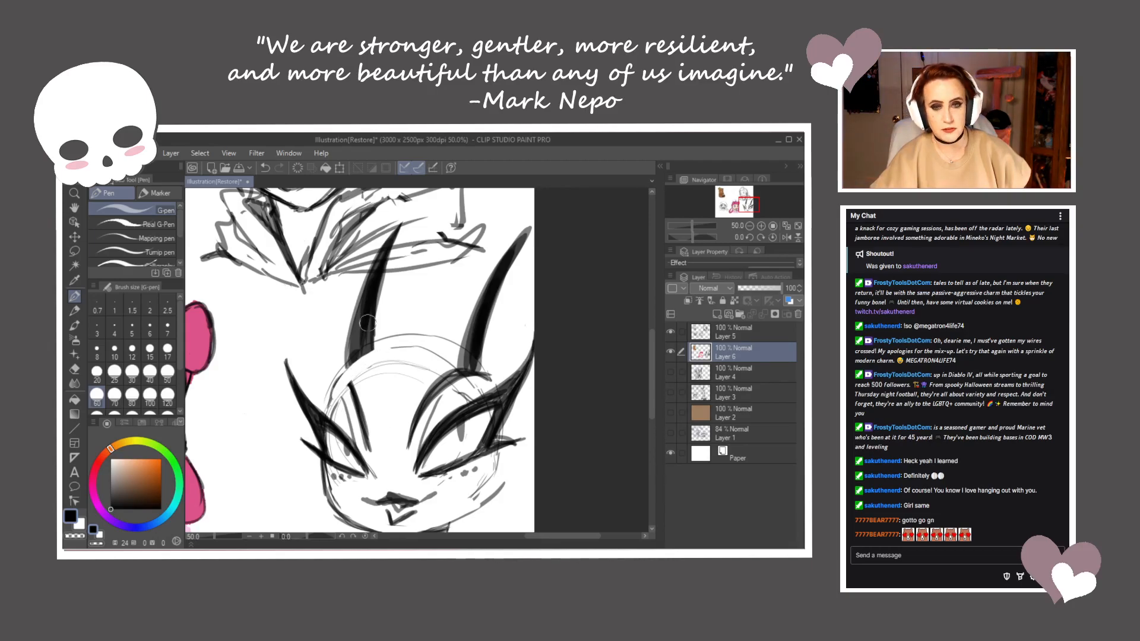
key(bracketleft)
key(bracketleft)
key(bracketleft)
key(bracketleft)
drag(468, 287, 394, 269)
mouse_move(402, 276)
mouse_down()
mouse_move(446, 307)
mouse_move(259, 346)
mouse_move(284, 392)
mouse_move(278, 458)
mouse_up()
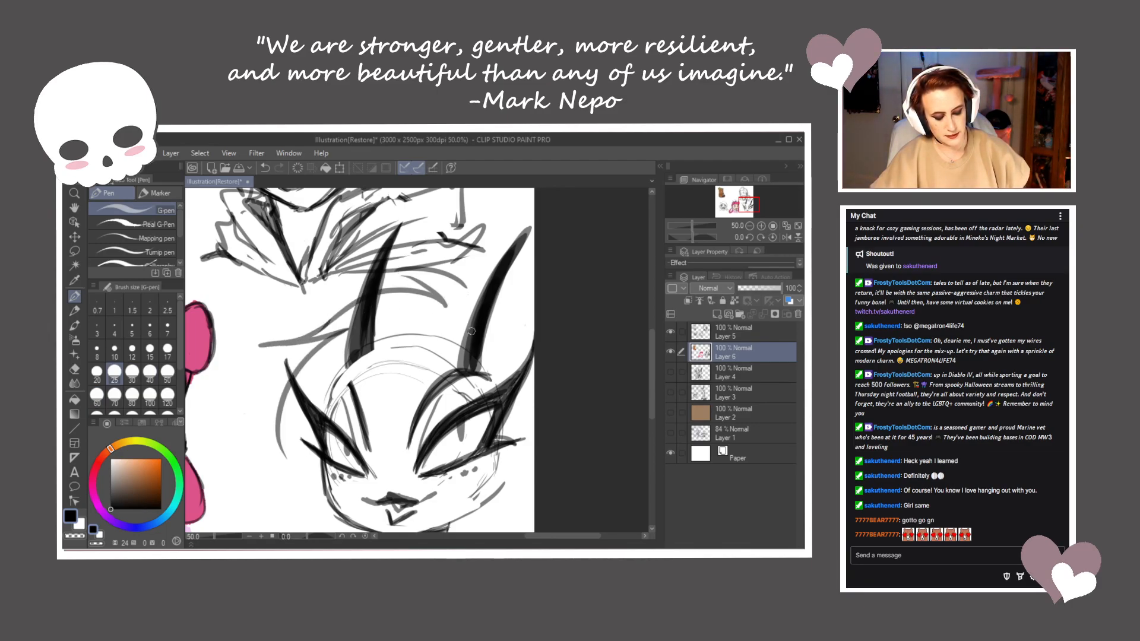
key(ctrl+z)
key(ctrl+z)
key(ctrl+z)
key(ctrl+z)
key(ctrl+z)
mouse_move(459, 296)
mouse_down()
mouse_move(430, 289)
mouse_move(473, 296)
mouse_move(456, 277)
mouse_move(387, 262)
mouse_move(301, 289)
mouse_up()
key(ctrl+z)
key(ctrl+z)
Sketch a large swept hair outline with pointed bangs and erase the part of the left-hand horn it covers
mouse_move(392, 294)
mouse_down()
mouse_move(328, 291)
mouse_move(205, 392)
mouse_move(324, 360)
mouse_move(255, 432)
mouse_move(291, 428)
mouse_move(302, 492)
mouse_up()
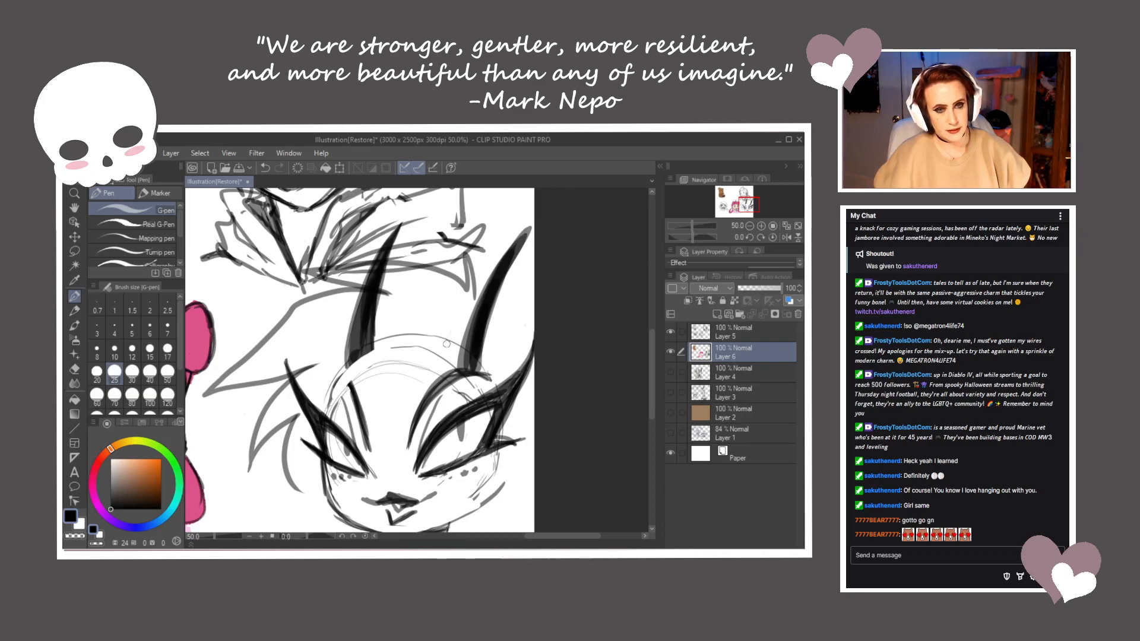
mouse_move(378, 347)
mouse_down()
mouse_move(365, 383)
mouse_move(409, 383)
mouse_move(404, 419)
mouse_move(450, 322)
mouse_up()
drag(373, 352, 321, 408)
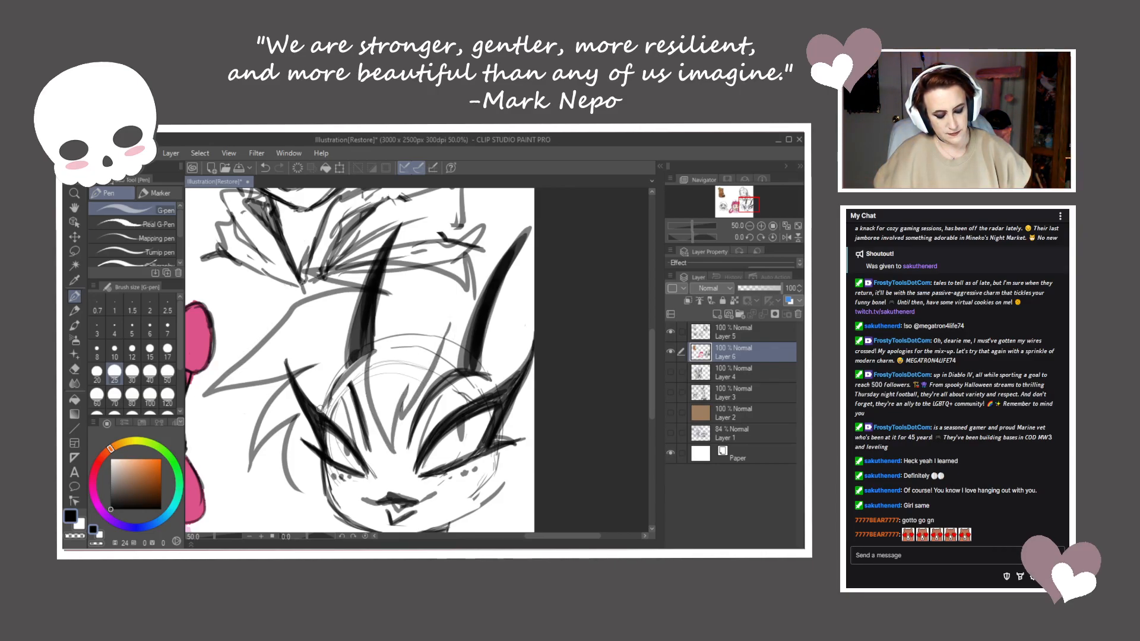
mouse_move(338, 370)
mouse_down()
mouse_move(403, 321)
mouse_move(337, 364)
mouse_move(395, 329)
mouse_move(342, 333)
mouse_move(348, 304)
mouse_move(366, 301)
mouse_move(349, 336)
mouse_up()
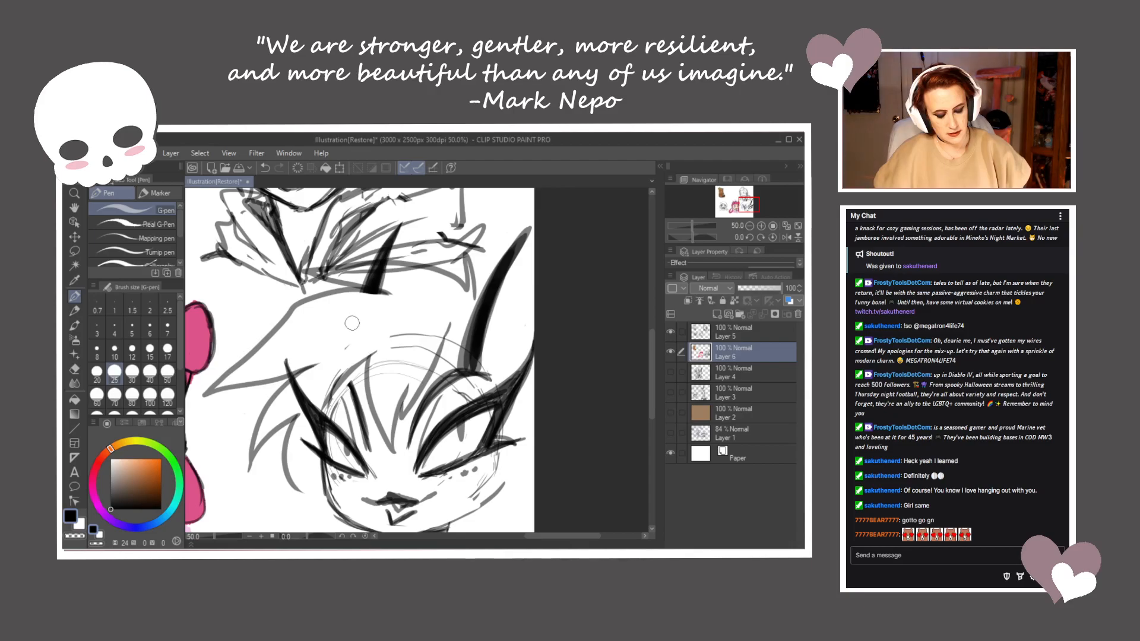
Sketch pointed hair tufts and small curls beside the left cheek and below the jaw
mouse_move(319, 454)
mouse_down()
mouse_move(333, 519)
mouse_move(356, 506)
mouse_up()
mouse_move(345, 508)
mouse_down()
mouse_move(325, 459)
mouse_move(345, 501)
mouse_up()
drag(496, 415, 507, 357)
mouse_move(314, 429)
mouse_down()
mouse_move(256, 471)
mouse_move(328, 457)
mouse_up()
mouse_move(319, 458)
mouse_down()
mouse_move(342, 500)
mouse_move(350, 485)
mouse_up()
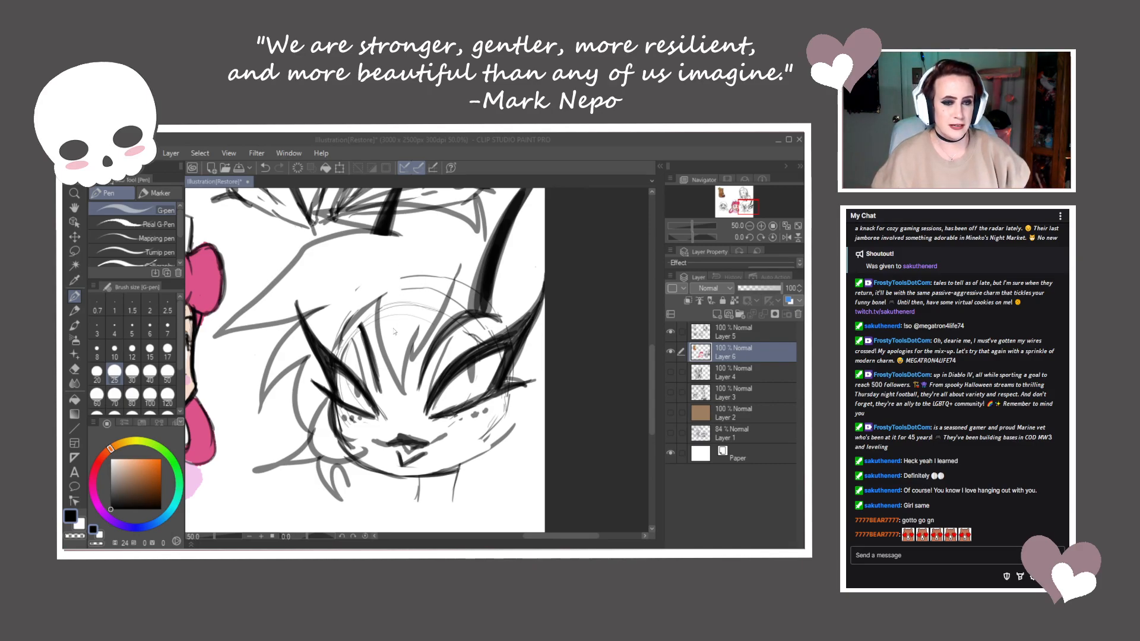
Thicken the right-hand horn with bold, dark strokes down to its base
click(501, 304)
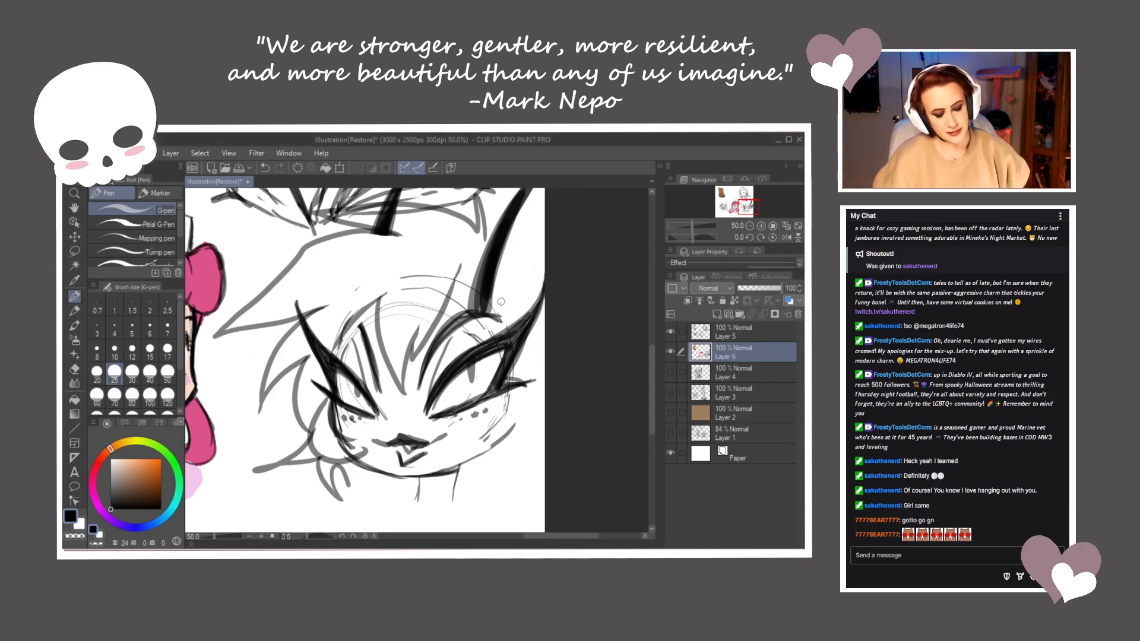
drag(504, 300, 465, 367)
mouse_move(503, 229)
mouse_down()
mouse_move(461, 295)
mouse_move(456, 365)
mouse_up()
drag(485, 268, 457, 373)
drag(468, 309, 452, 378)
drag(463, 330, 452, 376)
Cut thin, light curved bands across the dark horns to suggest ridges
drag(484, 242, 509, 253)
drag(459, 286, 489, 272)
mouse_move(448, 317)
mouse_down()
mouse_move(476, 292)
mouse_move(471, 314)
mouse_up()
mouse_move(423, 350)
mouse_down()
mouse_move(469, 336)
mouse_move(463, 358)
mouse_up()
mouse_move(333, 285)
mouse_down()
mouse_move(364, 279)
mouse_move(373, 248)
mouse_up()
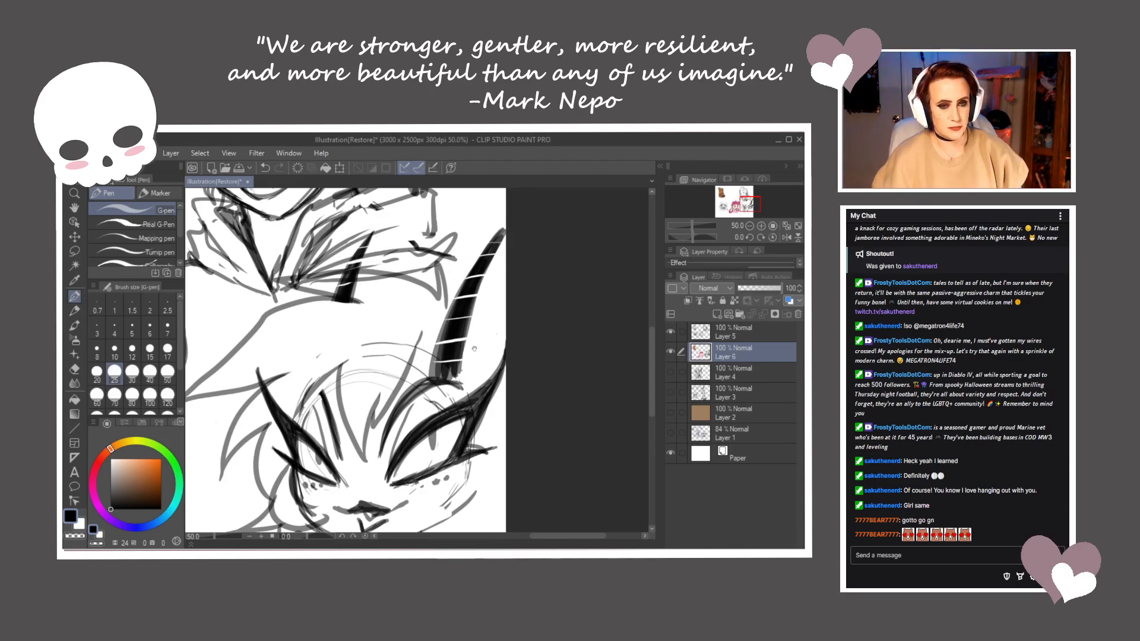
Draw bold, spiky bangs over the forehead with dark strokes pointing down between the eyes
drag(474, 350, 486, 312)
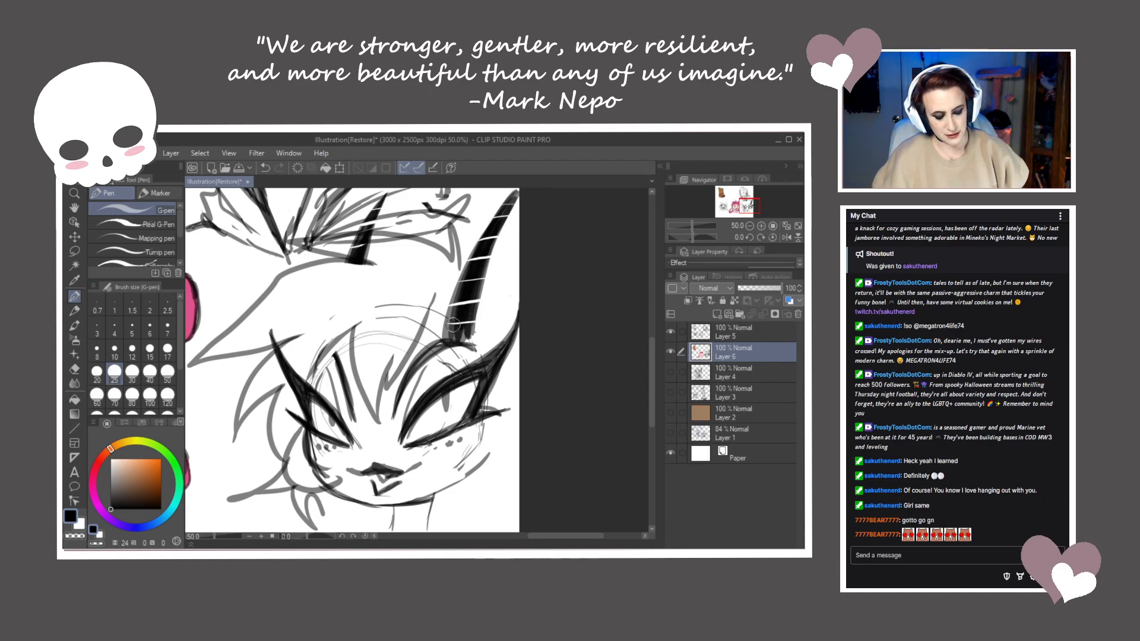
drag(359, 312, 351, 350)
drag(361, 306, 362, 399)
mouse_move(350, 333)
mouse_down()
mouse_move(379, 424)
mouse_move(388, 366)
mouse_move(386, 390)
mouse_up()
mouse_move(386, 389)
mouse_down()
mouse_move(428, 324)
mouse_move(409, 359)
mouse_up()
mouse_move(351, 325)
mouse_down()
mouse_move(303, 412)
mouse_move(338, 332)
mouse_move(305, 431)
mouse_move(308, 402)
mouse_move(343, 434)
mouse_up()
drag(313, 398, 344, 435)
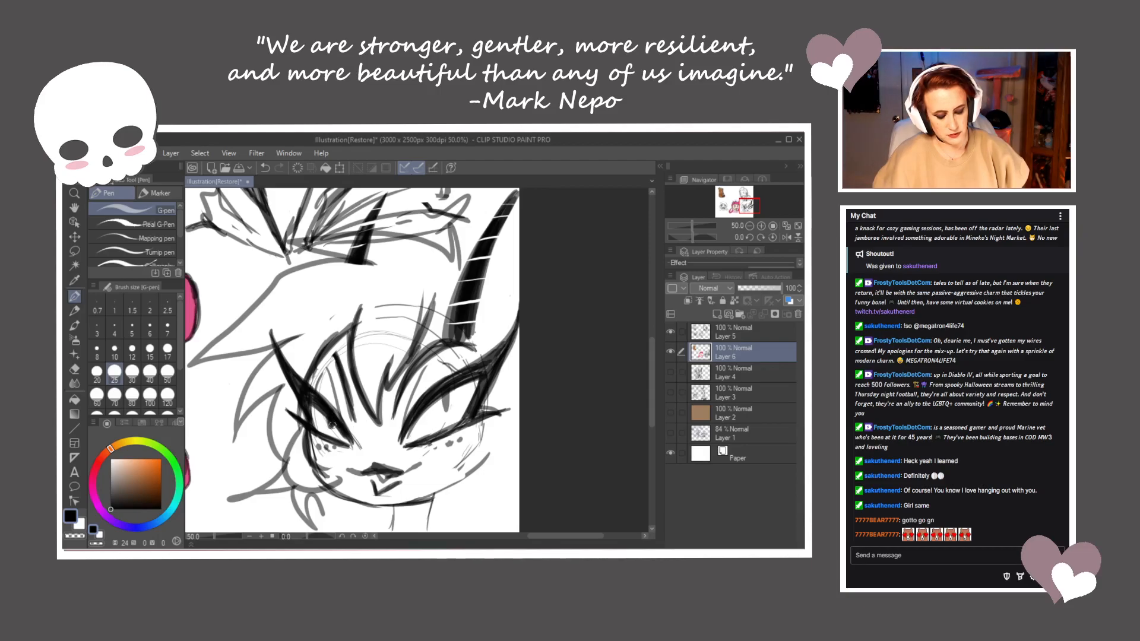
Darken the right-hand eye and add curved hair strands down the right side of the face
mouse_move(444, 393)
mouse_down()
mouse_move(446, 411)
mouse_move(495, 379)
mouse_up()
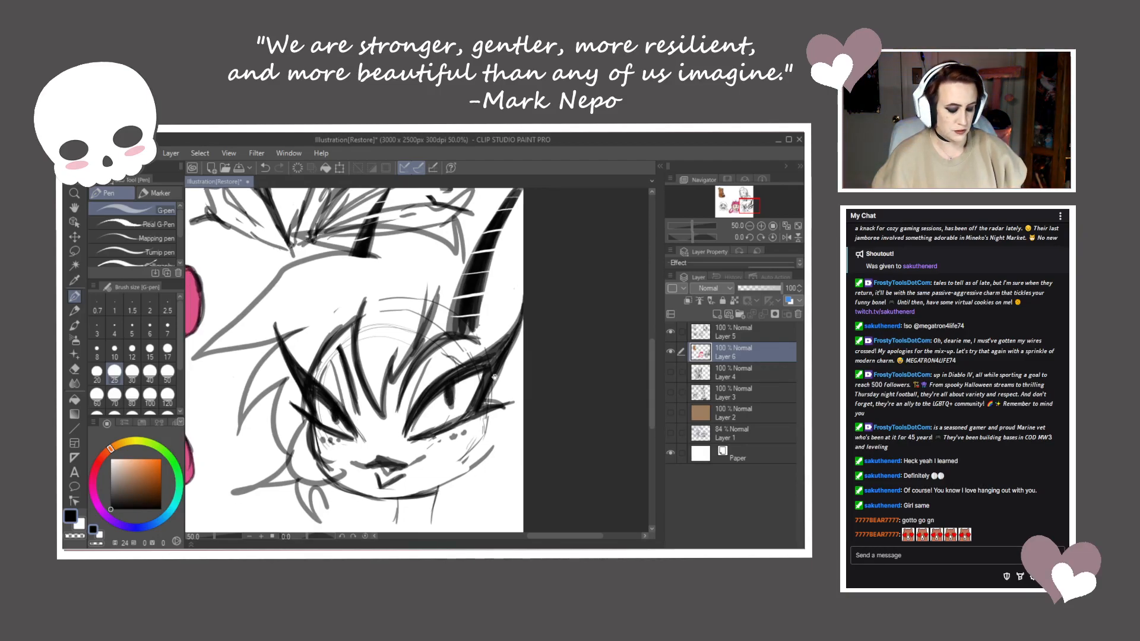
drag(429, 302, 482, 379)
mouse_move(456, 334)
mouse_down()
mouse_move(474, 410)
mouse_move(442, 454)
mouse_up()
mouse_move(483, 376)
mouse_down()
mouse_move(414, 465)
mouse_move(489, 474)
mouse_up()
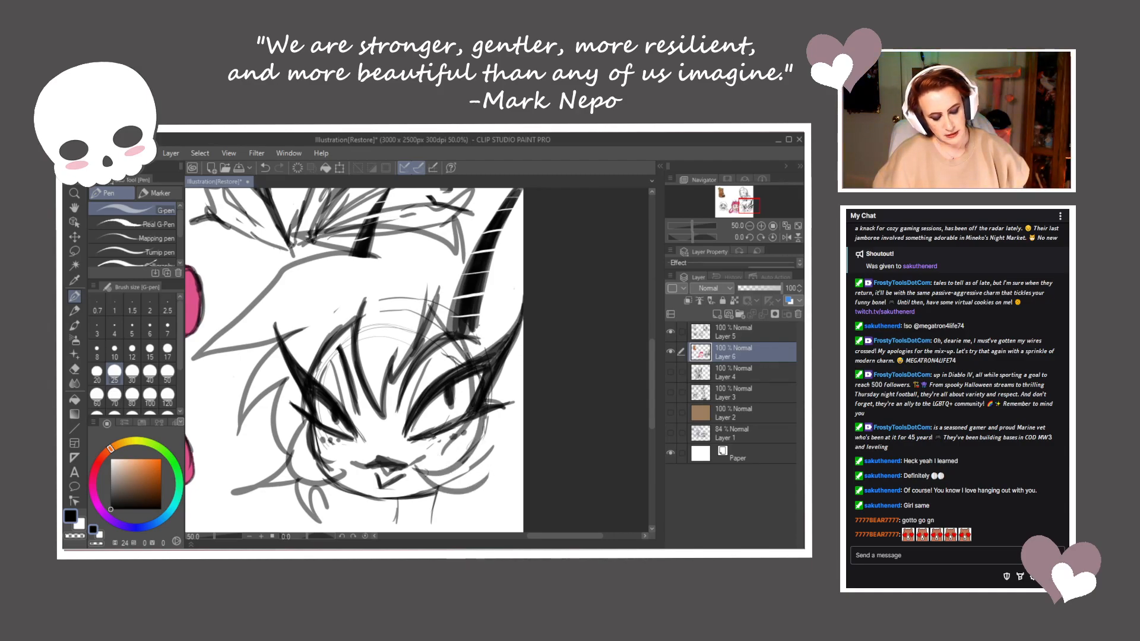
Replace the pointed mouth with a small slanted oval and extend the hair outline behind the right-hand horn
mouse_move(364, 431)
mouse_down()
mouse_move(354, 468)
mouse_move(365, 457)
mouse_move(371, 487)
mouse_move(389, 455)
mouse_move(396, 474)
mouse_move(429, 458)
mouse_move(412, 459)
mouse_move(385, 486)
mouse_up()
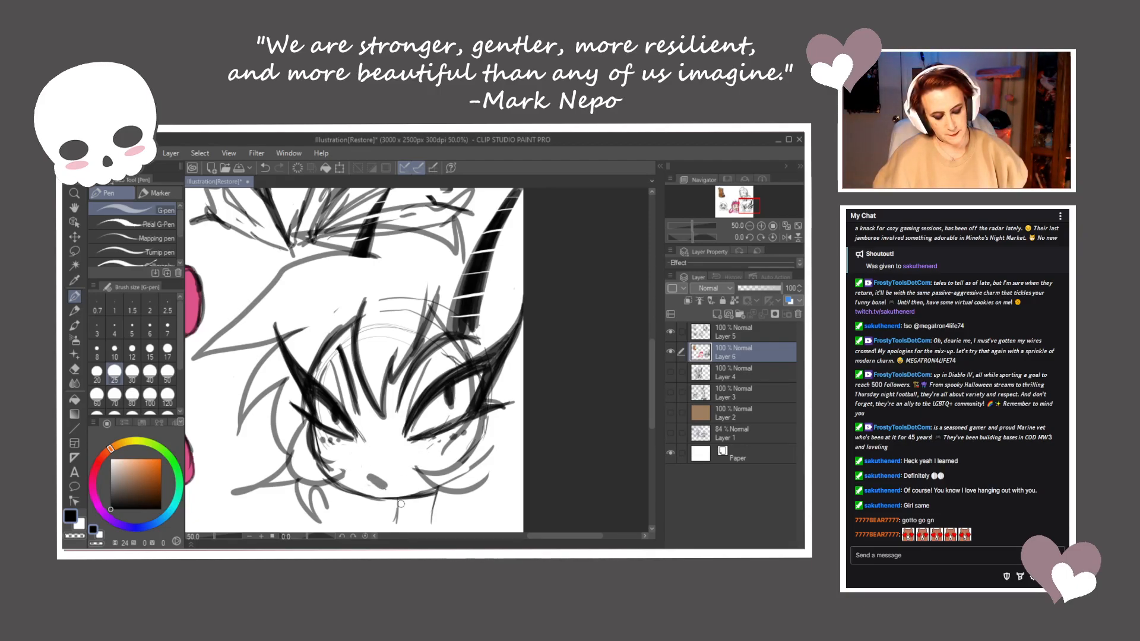
drag(486, 456, 491, 432)
drag(497, 337, 498, 374)
mouse_move(470, 274)
mouse_down()
mouse_move(521, 253)
mouse_move(531, 272)
mouse_up()
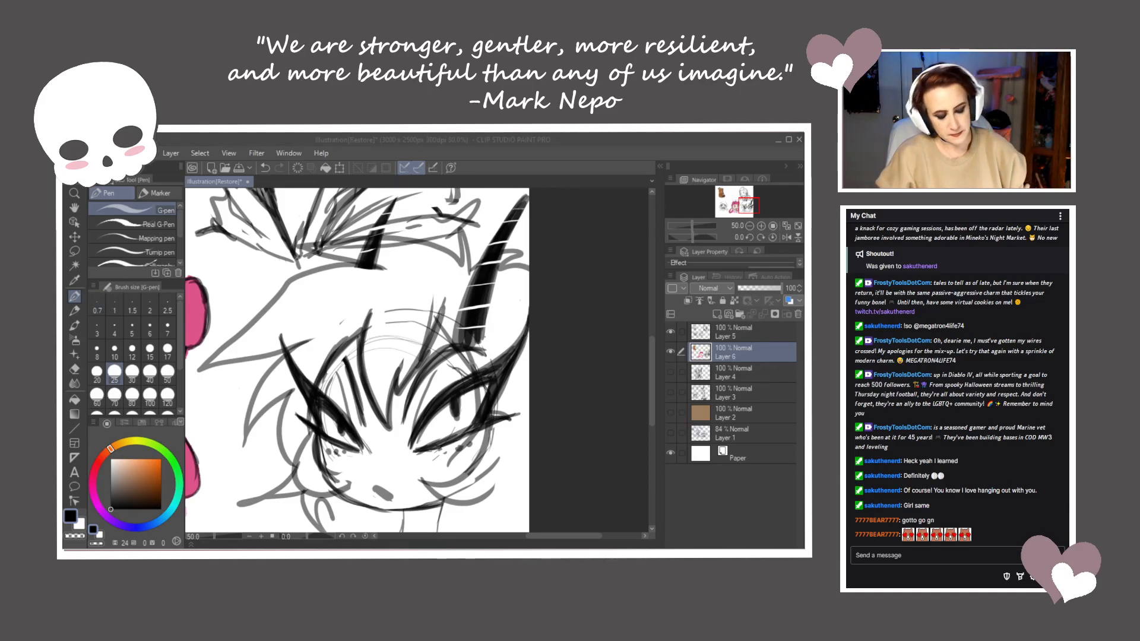
Erase the leftover construction-circle lines above the bangs, between the forehead and the right-hand horn
click(394, 293)
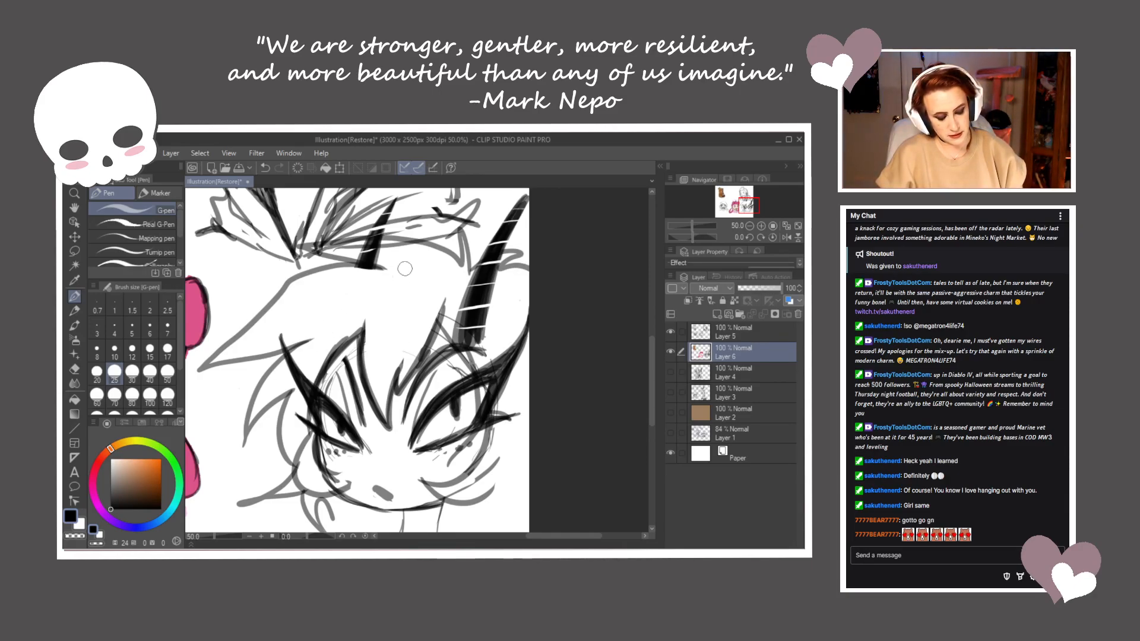
mouse_move(461, 436)
mouse_down()
mouse_move(481, 354)
mouse_move(471, 337)
mouse_up()
mouse_move(352, 395)
mouse_down()
mouse_move(425, 408)
mouse_move(353, 402)
mouse_move(452, 408)
mouse_up()
drag(410, 414, 450, 408)
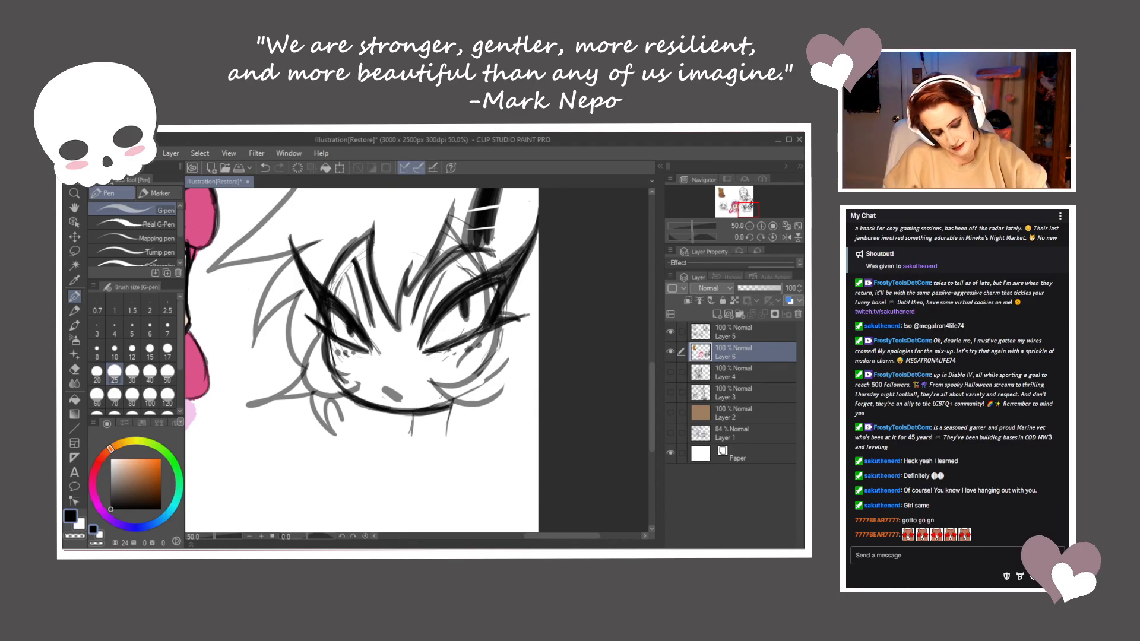
Darken the small oval mouth and draw two bold neck lines below the chin
mouse_move(385, 390)
mouse_down()
mouse_move(402, 398)
mouse_move(399, 468)
mouse_up()
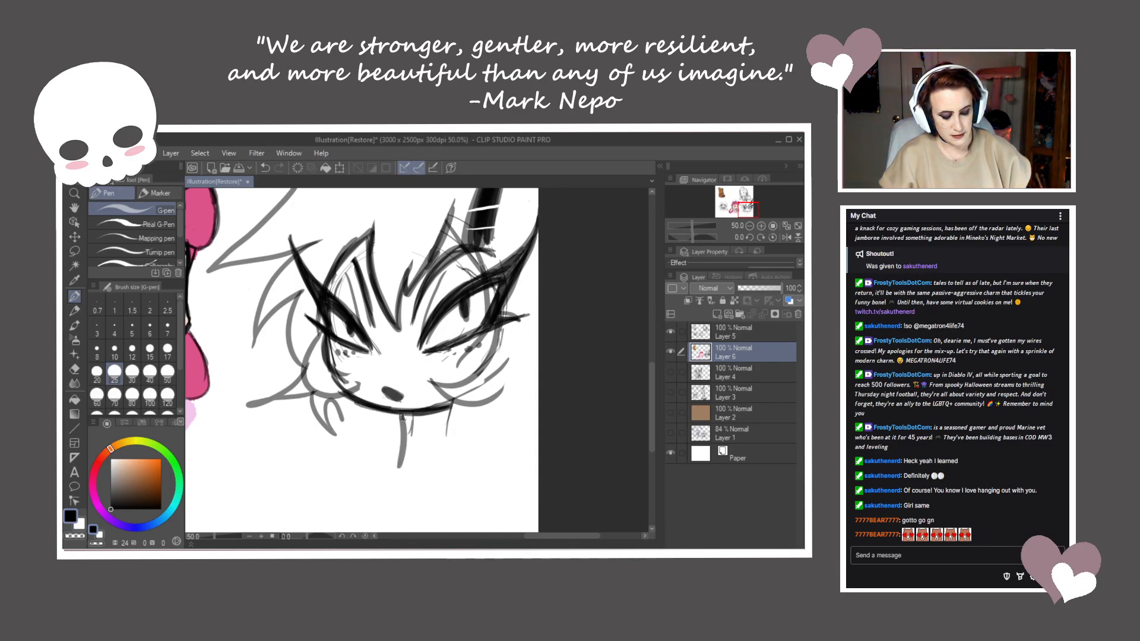
key(ctrl+z)
drag(417, 413, 403, 457)
drag(456, 399, 444, 456)
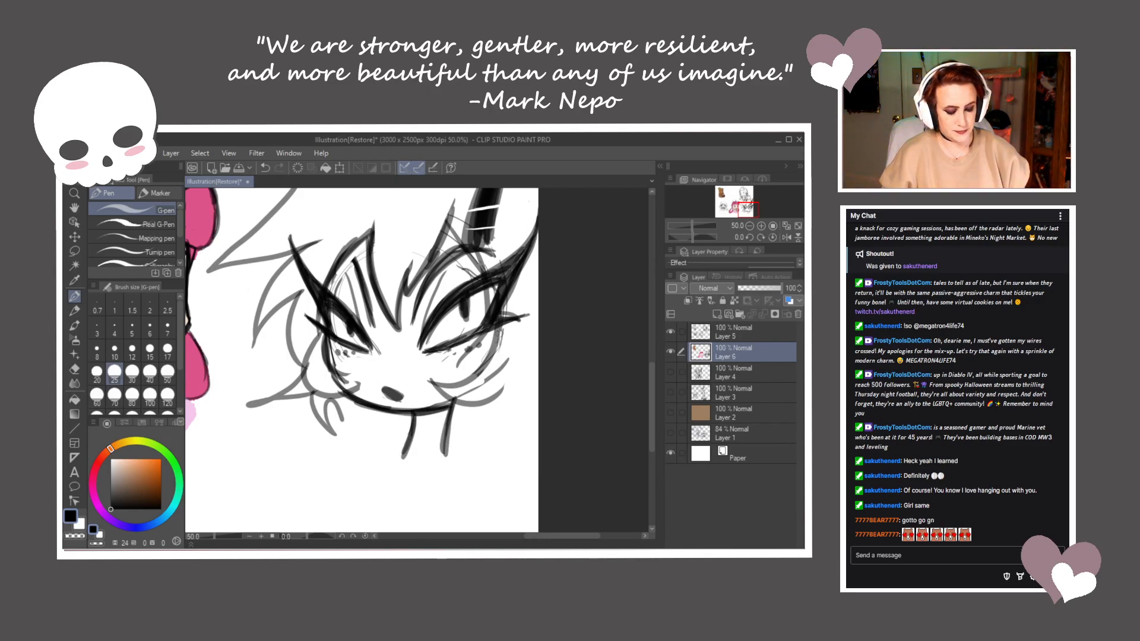
Add a wavy lock at the right edge and strengthen the hair and cheek contours on both sides
mouse_move(505, 383)
mouse_down()
mouse_move(499, 434)
mouse_move(507, 402)
mouse_move(540, 415)
mouse_up()
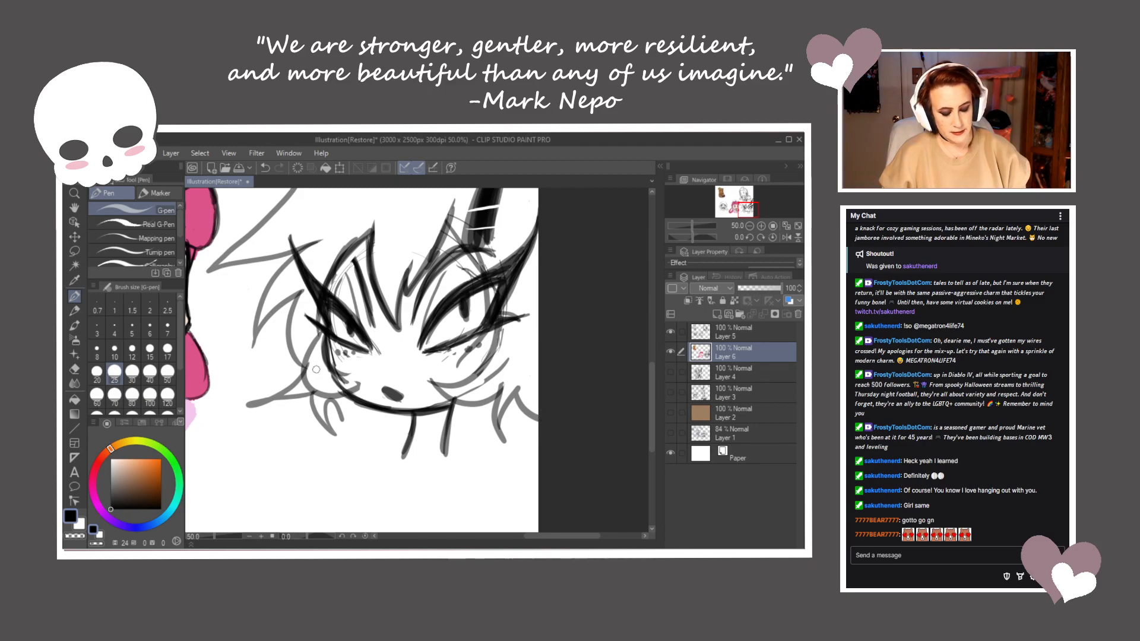
mouse_move(293, 319)
mouse_down()
mouse_move(305, 370)
mouse_move(299, 298)
mouse_move(293, 331)
mouse_move(305, 368)
mouse_move(255, 342)
mouse_move(295, 305)
mouse_move(296, 369)
mouse_move(281, 395)
mouse_up()
mouse_move(324, 342)
mouse_down()
mouse_move(310, 351)
mouse_move(333, 395)
mouse_up()
drag(330, 380, 355, 385)
mouse_move(498, 333)
mouse_down()
mouse_move(458, 393)
mouse_move(436, 394)
mouse_up()
drag(478, 379, 436, 403)
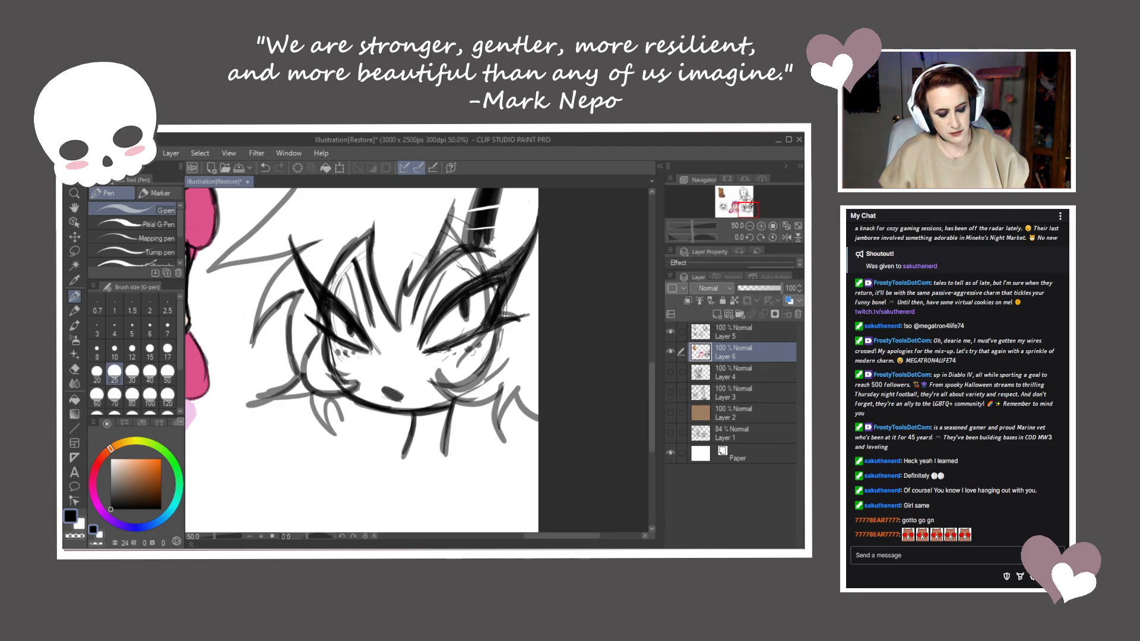
Darken the hair outline, hatch the hair on the left side of the head, and clear the left-hand horn
mouse_move(270, 395)
mouse_down()
mouse_move(296, 378)
mouse_move(299, 321)
mouse_move(312, 362)
mouse_move(345, 383)
mouse_move(308, 387)
mouse_move(326, 418)
mouse_move(359, 415)
mouse_move(344, 411)
mouse_move(366, 488)
mouse_up()
mouse_move(252, 437)
mouse_down()
mouse_move(297, 343)
mouse_move(261, 416)
mouse_move(284, 357)
mouse_move(314, 438)
mouse_move(308, 343)
mouse_move(296, 455)
mouse_move(310, 316)
mouse_up()
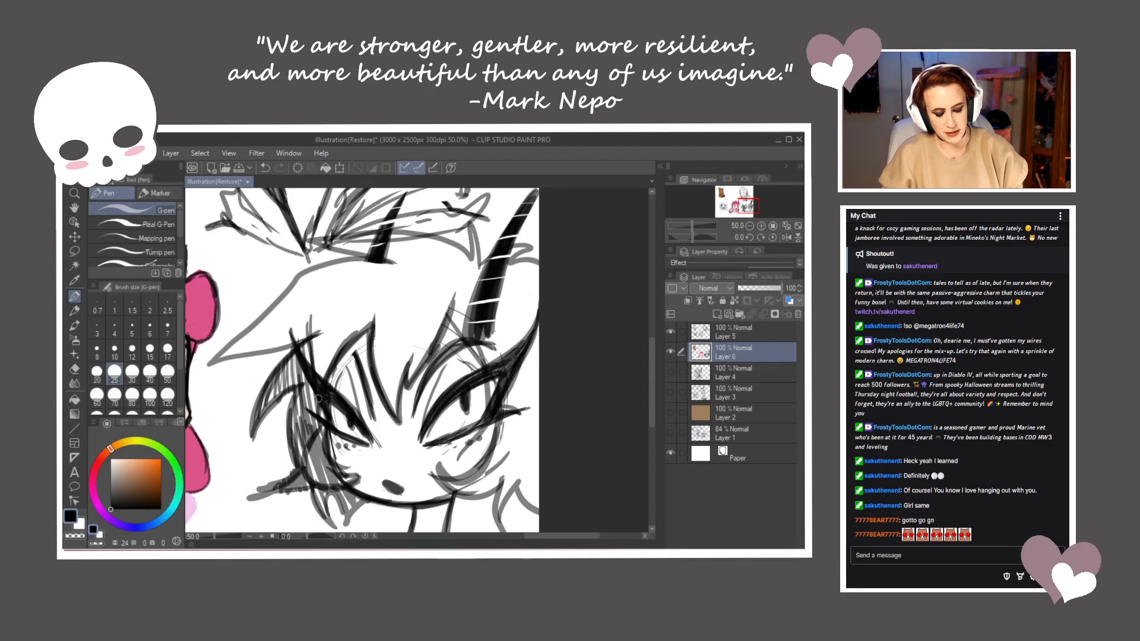
mouse_move(411, 260)
mouse_down()
mouse_move(330, 255)
mouse_move(212, 362)
mouse_move(241, 337)
mouse_move(248, 351)
mouse_move(258, 313)
mouse_move(269, 350)
mouse_move(274, 316)
mouse_move(293, 315)
mouse_move(314, 258)
mouse_move(336, 367)
mouse_move(364, 285)
mouse_up()
mouse_move(374, 231)
mouse_down()
mouse_move(404, 247)
mouse_move(369, 241)
mouse_move(385, 247)
mouse_move(371, 240)
mouse_move(379, 267)
mouse_up()
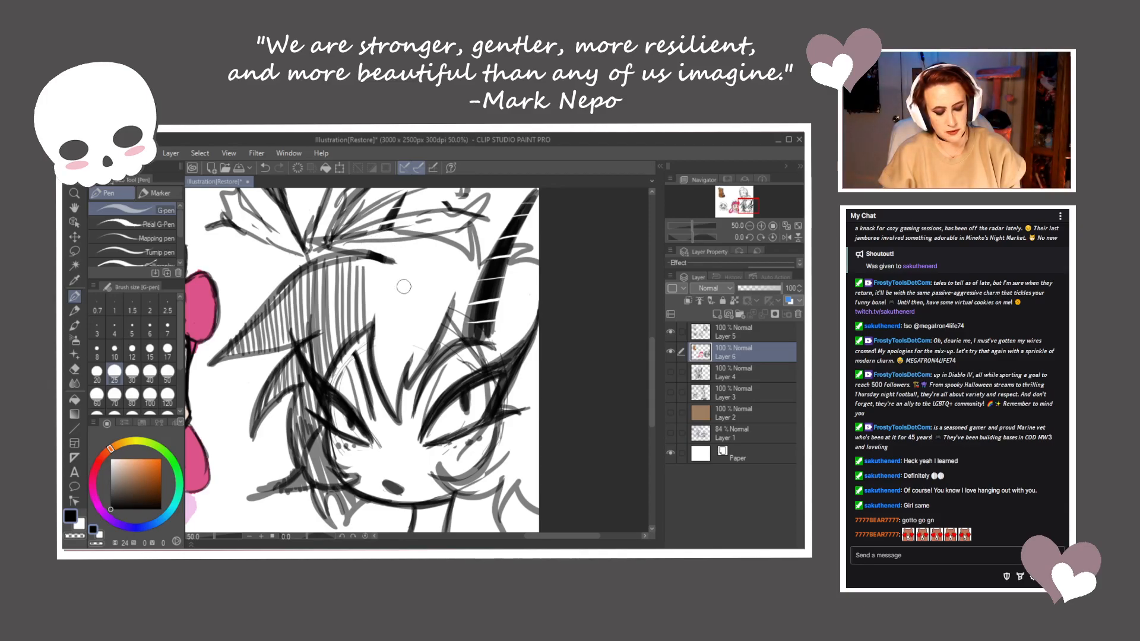
Hatch the top of the hair and continue the vertical shading around the right-hand horn
mouse_move(329, 239)
mouse_down()
mouse_move(356, 230)
mouse_move(370, 255)
mouse_move(368, 358)
mouse_move(396, 412)
mouse_move(410, 236)
mouse_up()
mouse_move(481, 256)
mouse_down()
mouse_move(475, 219)
mouse_move(423, 244)
mouse_move(350, 232)
mouse_move(374, 273)
mouse_up()
mouse_move(373, 232)
mouse_down()
mouse_move(383, 339)
mouse_move(397, 227)
mouse_move(404, 343)
mouse_move(417, 368)
mouse_move(423, 238)
mouse_move(426, 360)
mouse_move(445, 235)
mouse_move(457, 330)
mouse_up()
mouse_move(457, 248)
mouse_down()
mouse_move(475, 333)
mouse_move(486, 268)
mouse_move(510, 356)
mouse_move(514, 268)
mouse_move(527, 398)
mouse_move(500, 439)
mouse_move(531, 355)
mouse_move(521, 448)
mouse_up()
drag(538, 394, 529, 445)
Hatch the hair beside the right cheek and draw a dark choker band across the neck
mouse_move(469, 475)
mouse_down()
mouse_move(480, 389)
mouse_move(470, 405)
mouse_up()
mouse_move(473, 388)
mouse_down()
mouse_move(477, 402)
mouse_move(498, 367)
mouse_up()
drag(502, 409, 528, 316)
mouse_move(543, 415)
mouse_down()
mouse_move(533, 401)
mouse_move(544, 337)
mouse_up()
mouse_move(546, 415)
mouse_down()
mouse_move(551, 356)
mouse_move(551, 390)
mouse_up()
mouse_move(428, 442)
mouse_down()
mouse_move(431, 518)
mouse_move(464, 429)
mouse_move(484, 423)
mouse_move(474, 431)
mouse_up()
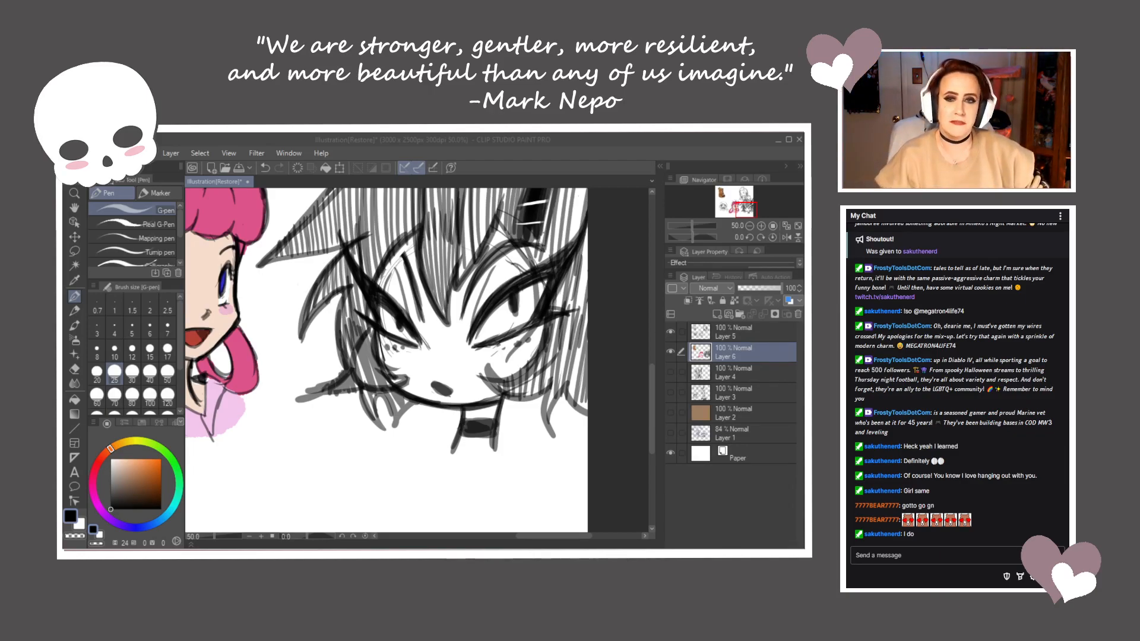
Thicken the upper lid line of the right-hand eye with bold strokes
click(473, 330)
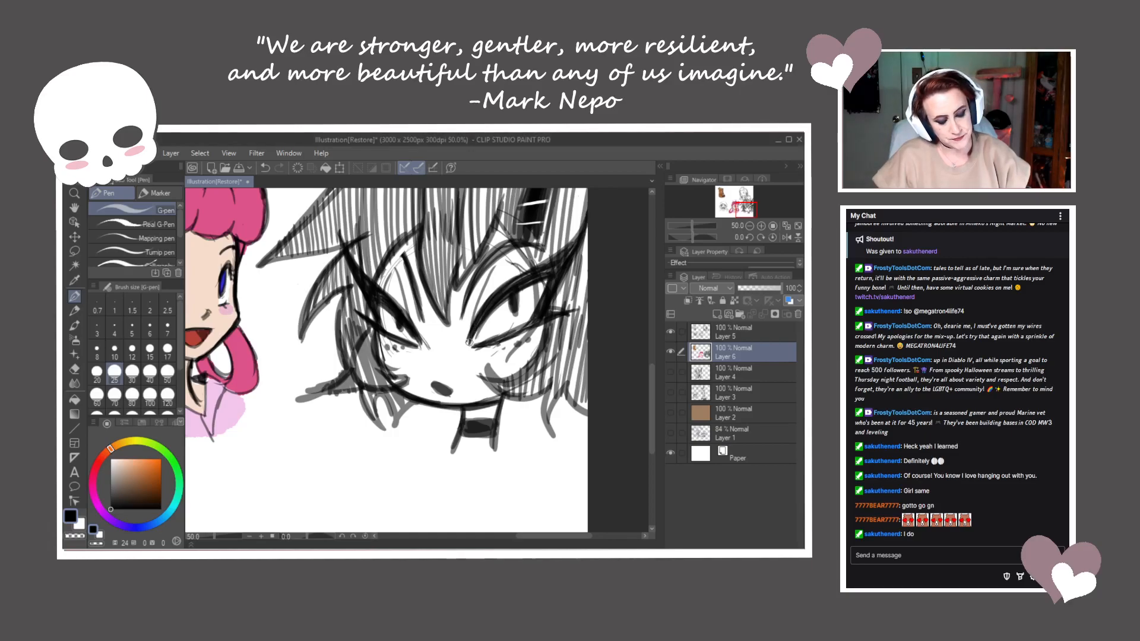
drag(487, 312, 544, 280)
drag(492, 312, 556, 262)
drag(542, 320, 475, 345)
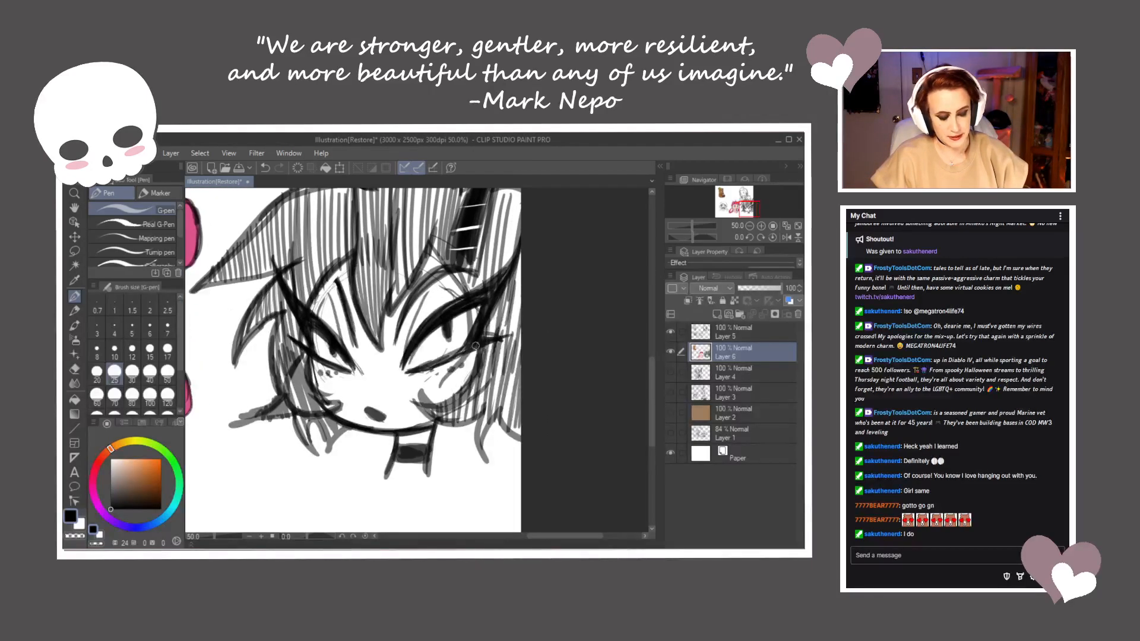
Lasso the right-hand eye, rotate it slightly clockwise and shift it a little toward the nose, and deselect it
click(74, 251)
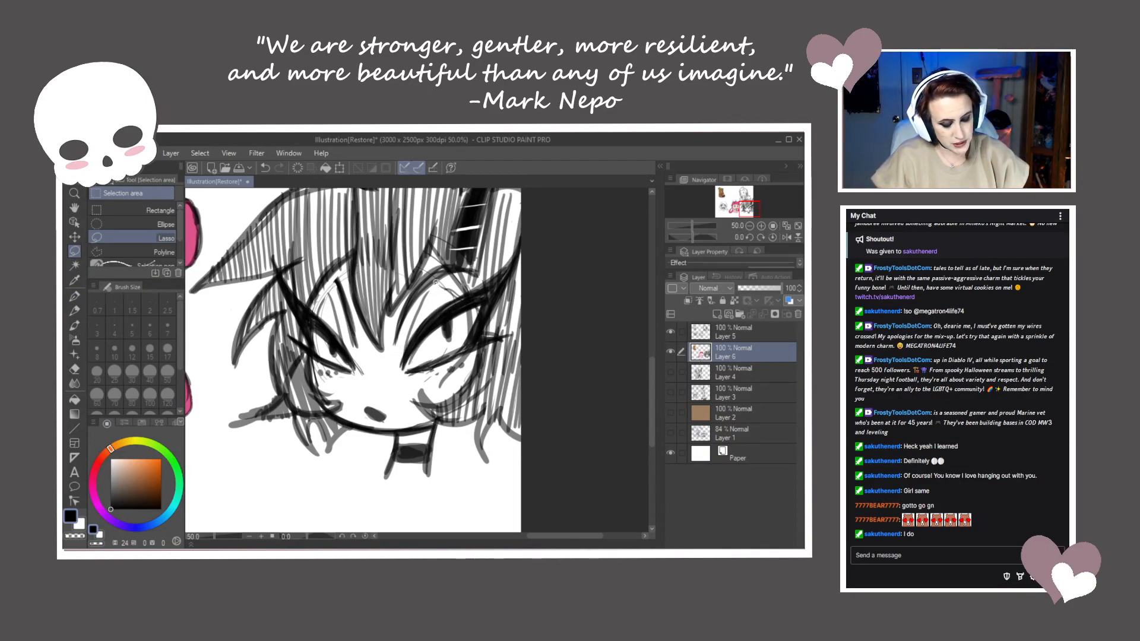
mouse_move(433, 285)
mouse_down()
mouse_move(393, 386)
mouse_move(496, 343)
mouse_move(529, 209)
mouse_move(478, 284)
mouse_move(441, 281)
mouse_up()
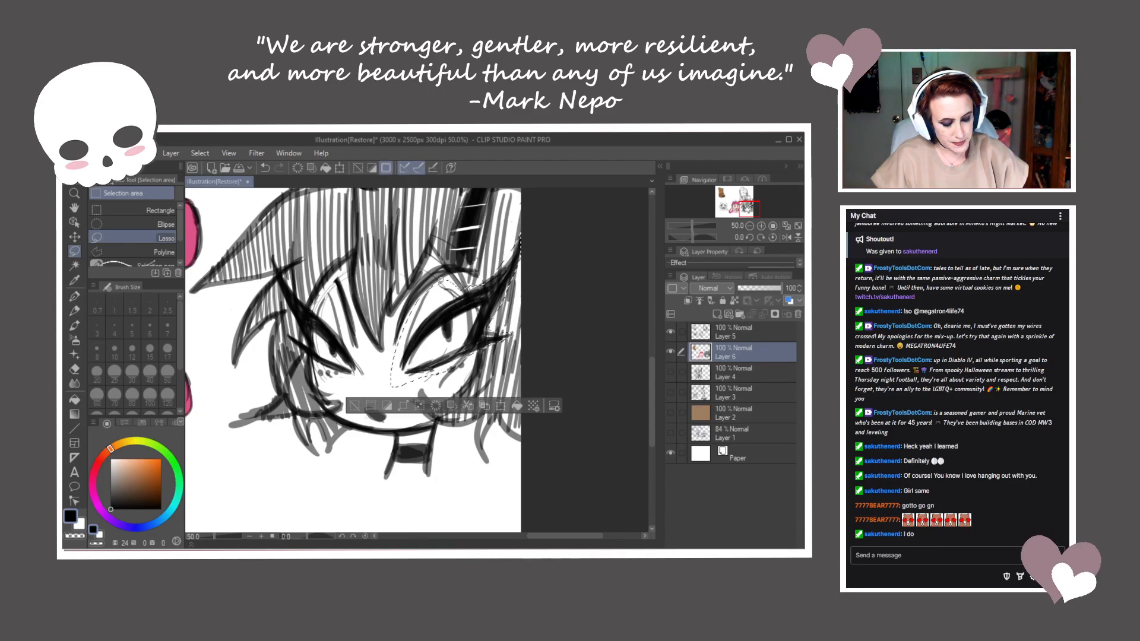
key(ctrl+t)
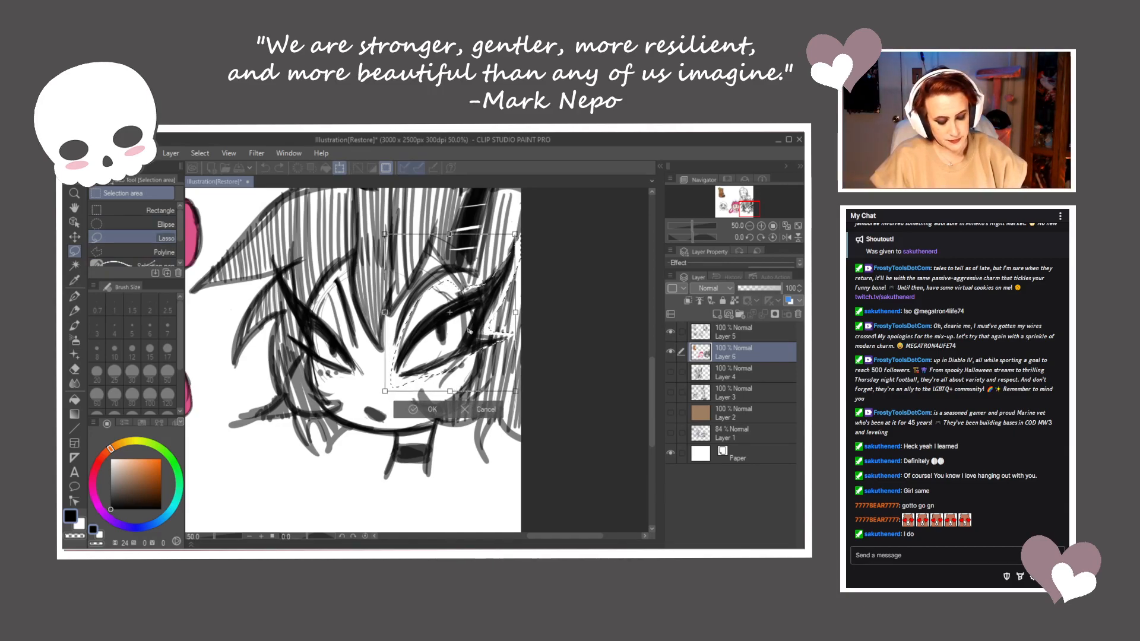
drag(469, 331, 469, 330)
drag(524, 224, 528, 229)
drag(477, 297, 477, 299)
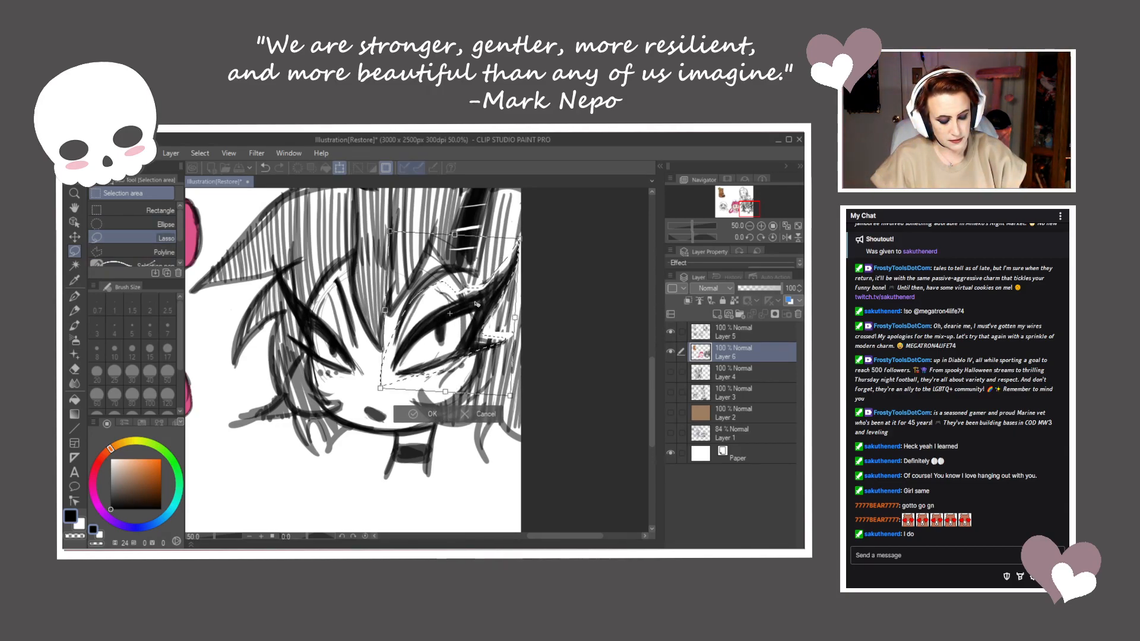
click(414, 416)
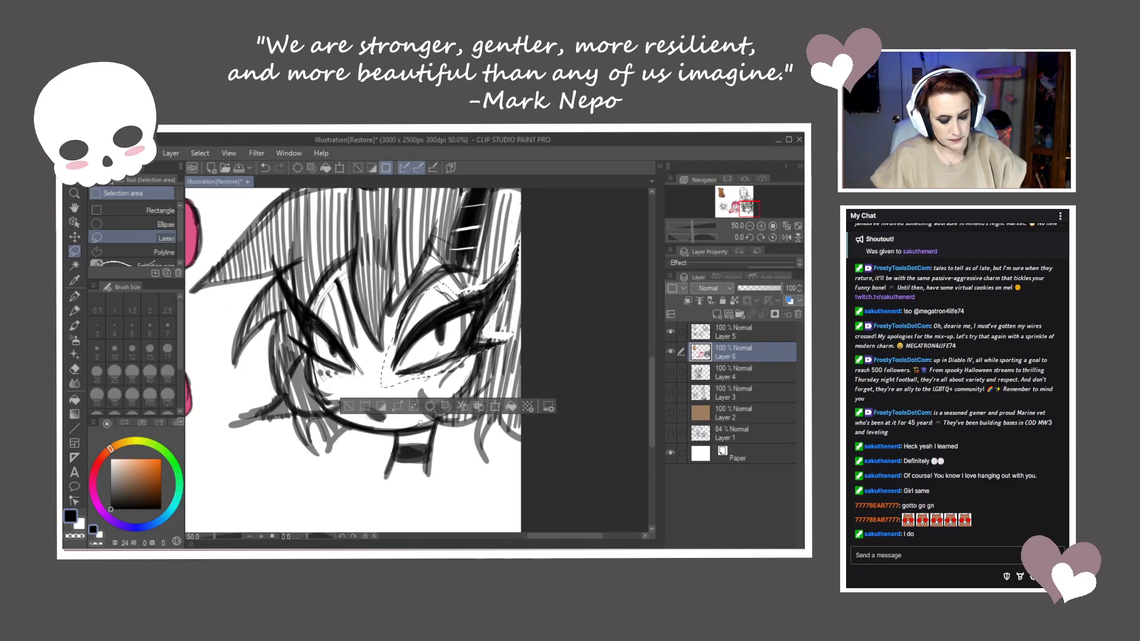
click(349, 407)
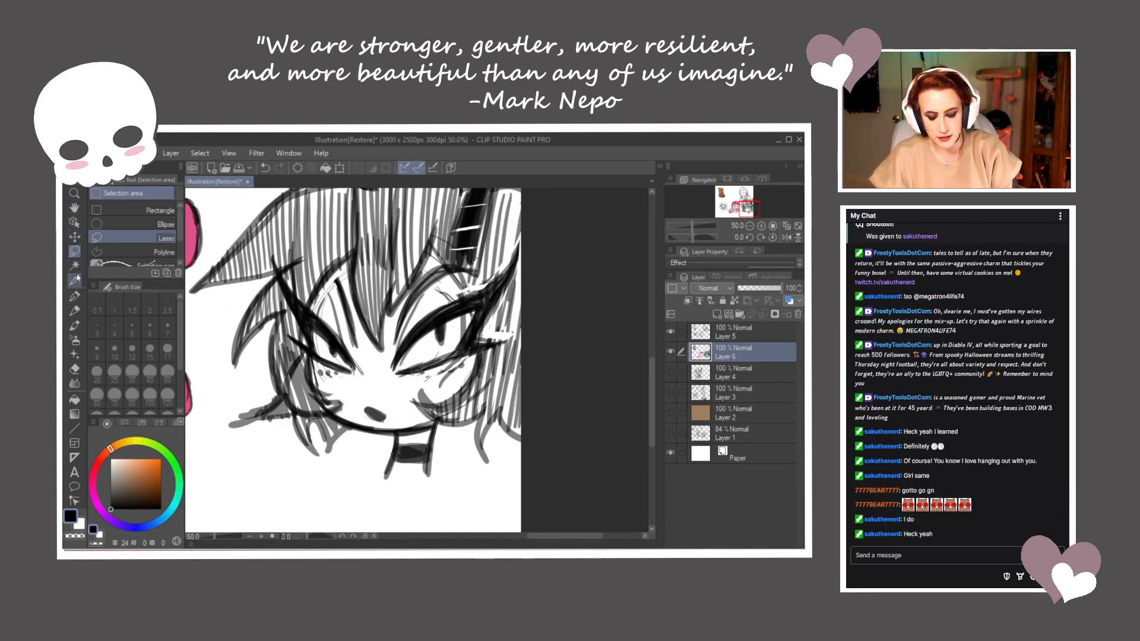
Patch the gaps around the right-hand eye with pen strokes, rejoining the outer lashes to the hair hatching and tidying the brow area
click(74, 295)
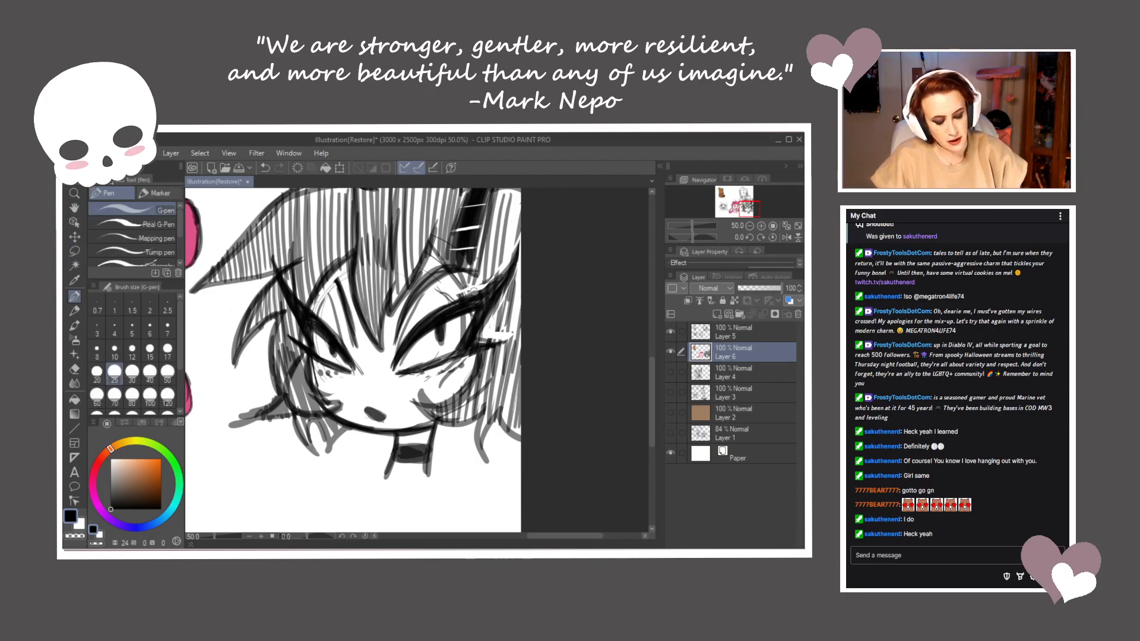
mouse_move(518, 264)
mouse_down()
mouse_move(477, 343)
mouse_move(487, 358)
mouse_up()
drag(487, 316, 483, 359)
drag(501, 291, 490, 363)
drag(516, 288, 502, 355)
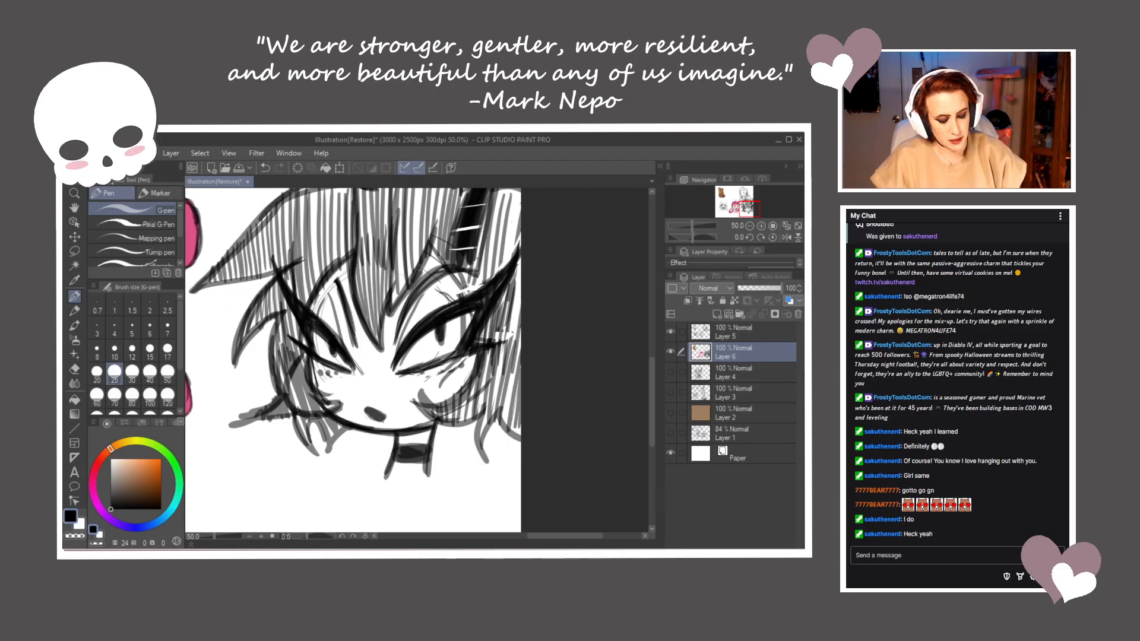
drag(457, 268, 472, 296)
drag(486, 253, 478, 302)
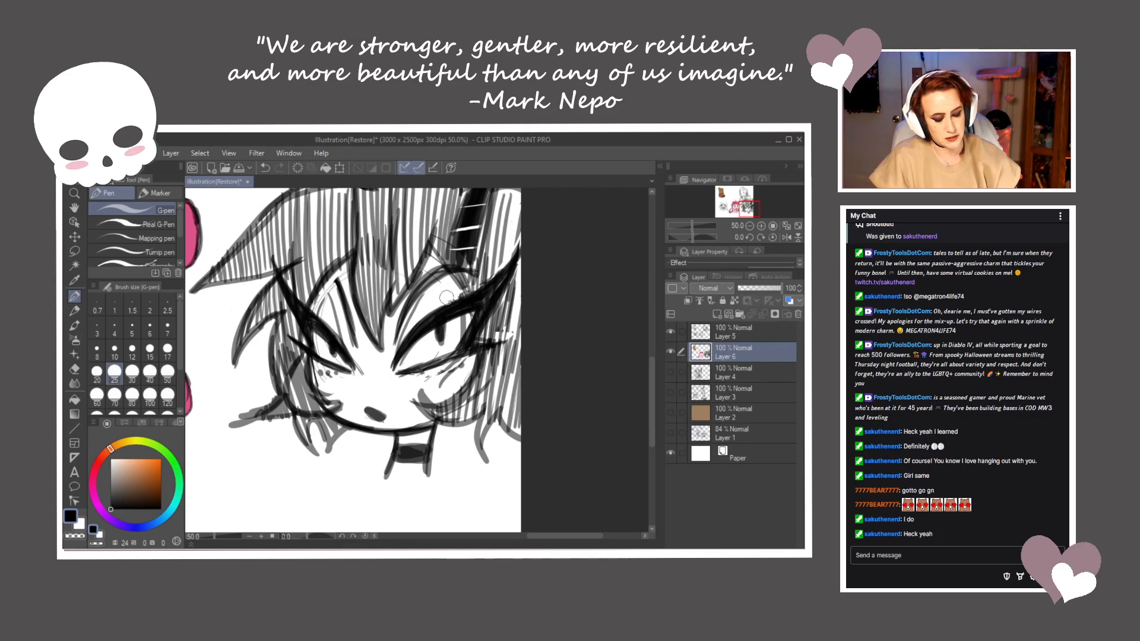
Clean up the lines above both eyes and the cheek marks, and dot small freckles beneath each eye
drag(330, 278, 349, 303)
mouse_move(332, 278)
mouse_down()
mouse_move(346, 305)
mouse_move(308, 290)
mouse_up()
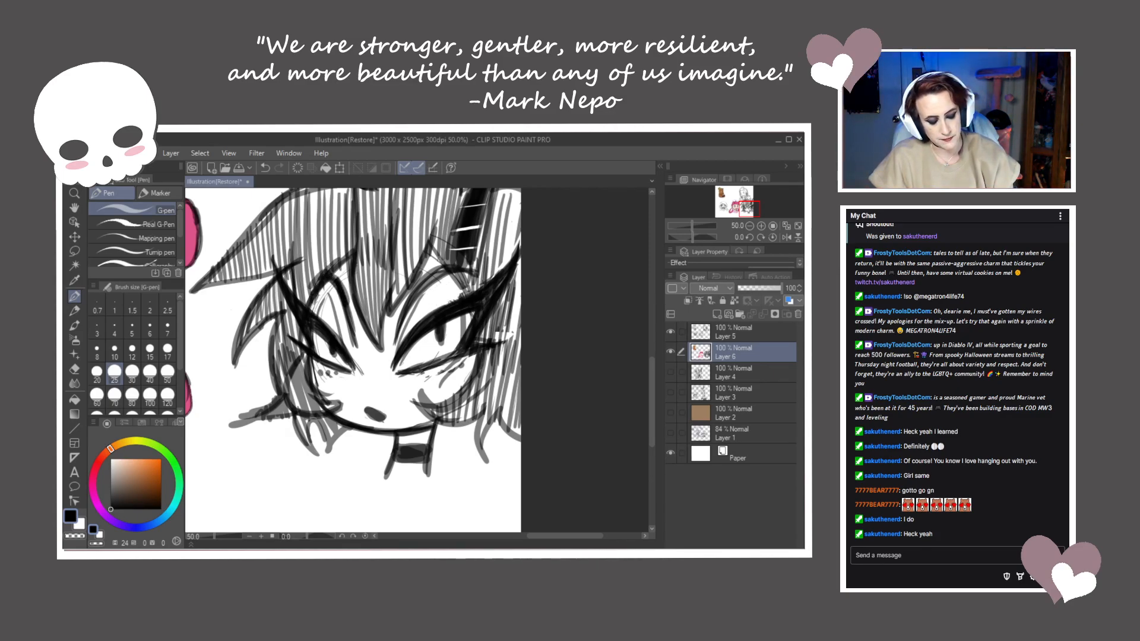
drag(409, 301, 447, 274)
drag(483, 398, 491, 370)
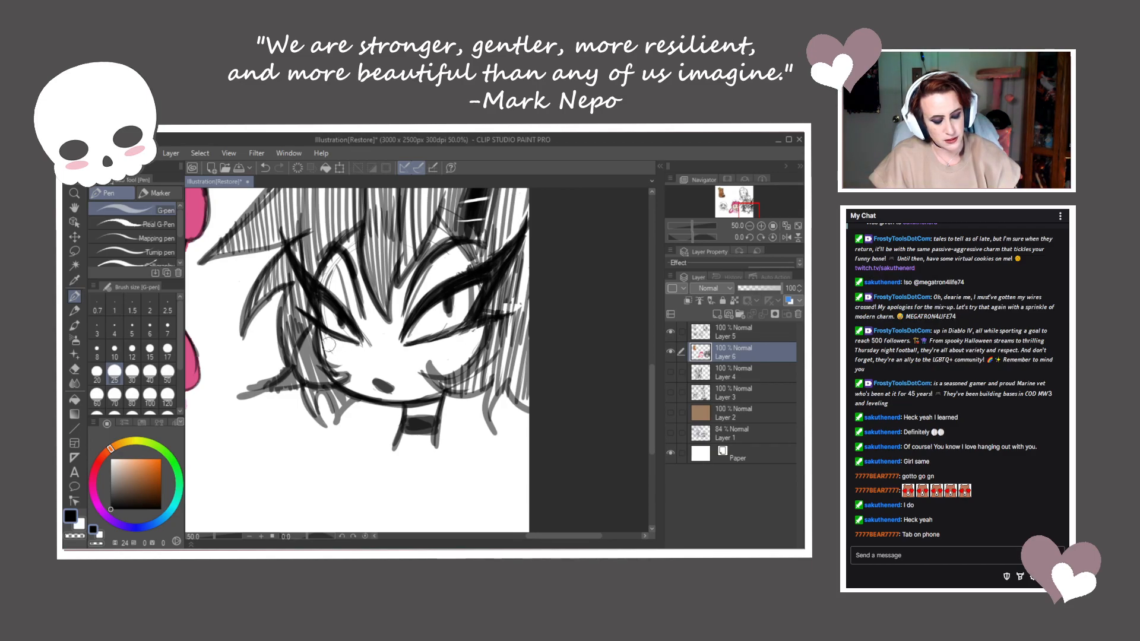
mouse_move(323, 331)
mouse_down()
mouse_move(356, 342)
mouse_move(328, 340)
mouse_up()
mouse_move(444, 338)
mouse_down()
mouse_move(432, 345)
mouse_move(462, 342)
mouse_move(435, 336)
mouse_move(451, 331)
mouse_up()
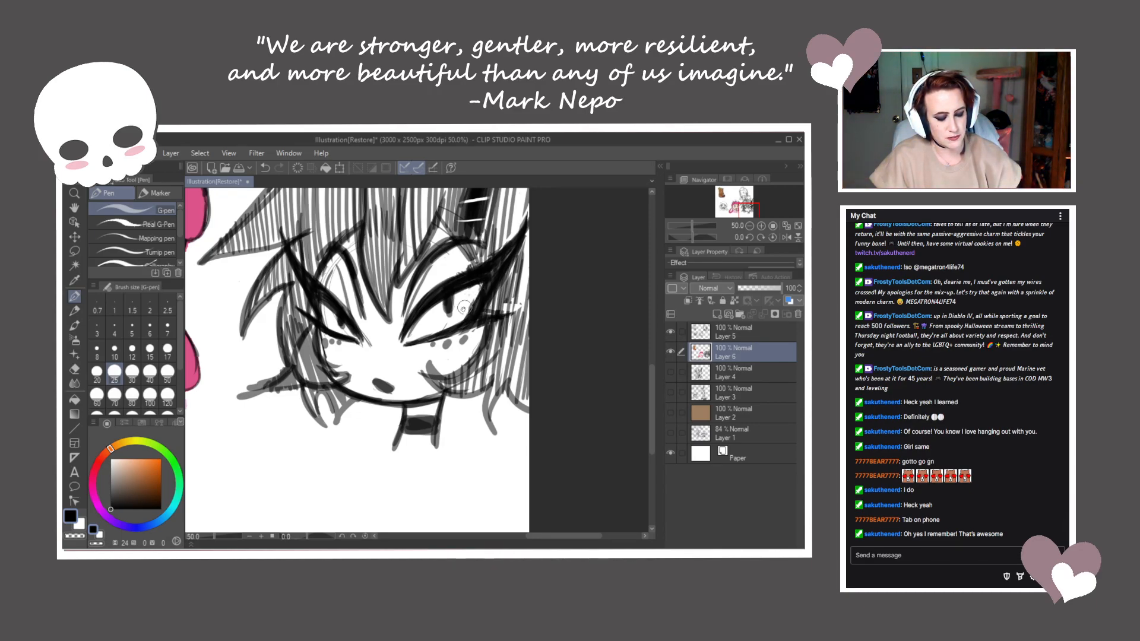
Sketch the shoulder lines extending outward from both sides of the neck below the choker
scroll(466, 306, up, 1)
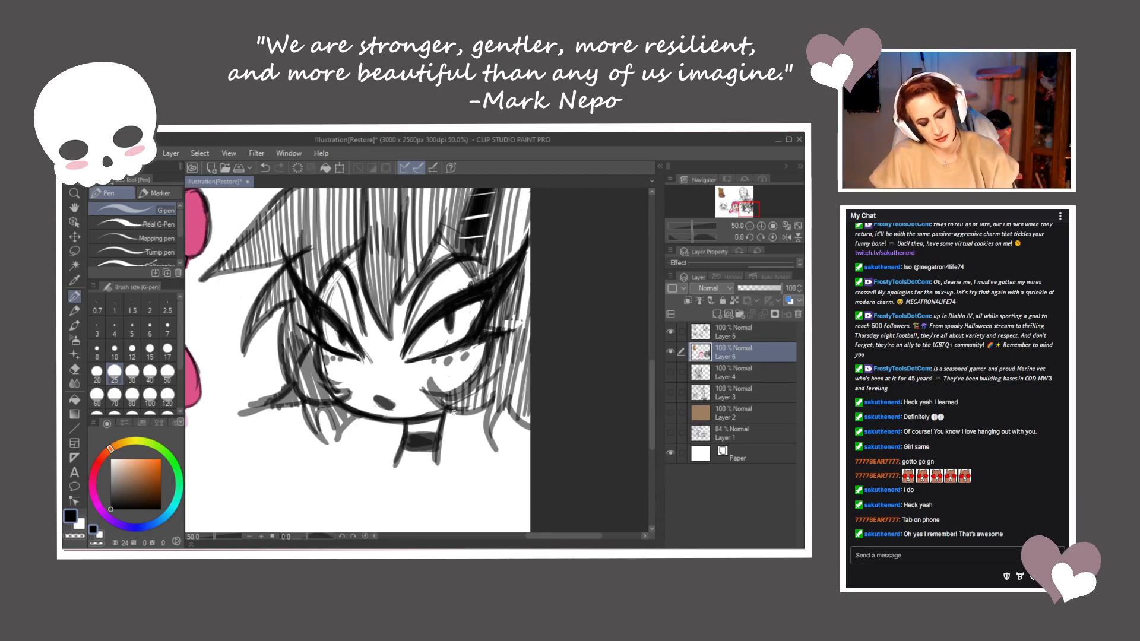
scroll(451, 415, down, 2)
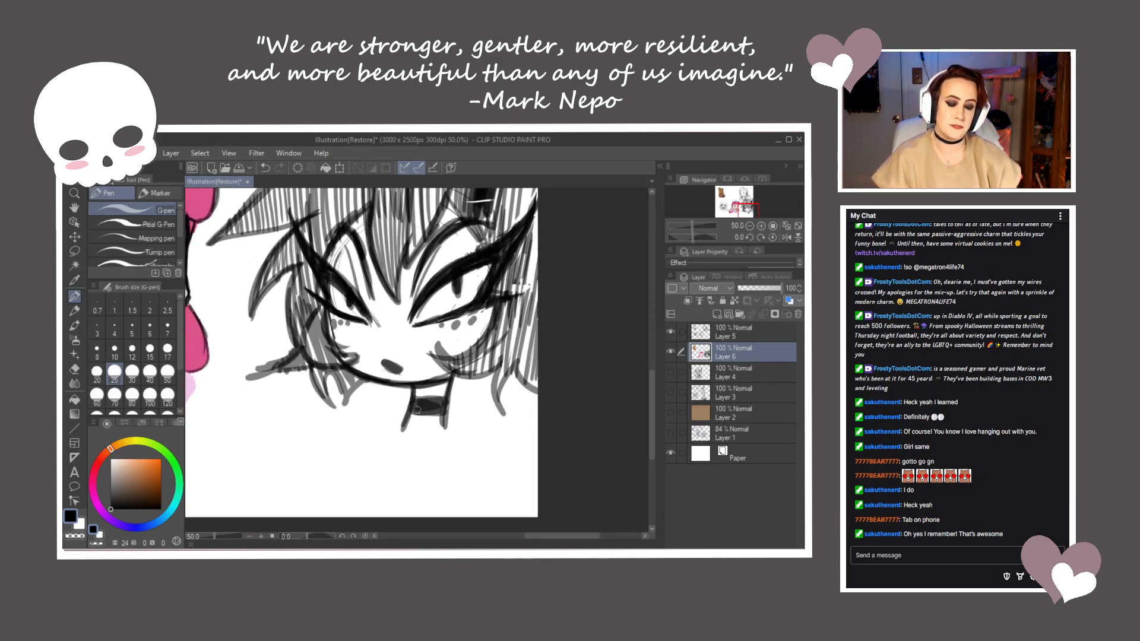
mouse_move(410, 419)
mouse_down()
mouse_move(341, 425)
mouse_move(333, 460)
mouse_up()
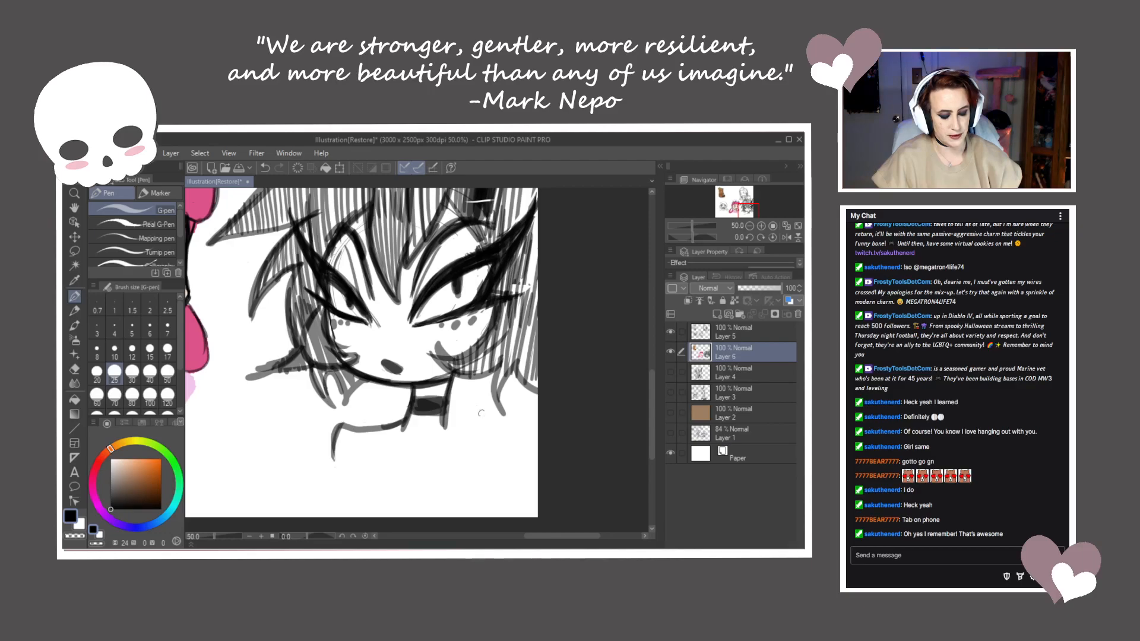
mouse_move(512, 435)
mouse_down()
mouse_move(407, 444)
mouse_move(355, 423)
mouse_move(332, 442)
mouse_move(337, 432)
mouse_move(332, 467)
mouse_up()
drag(468, 412, 454, 431)
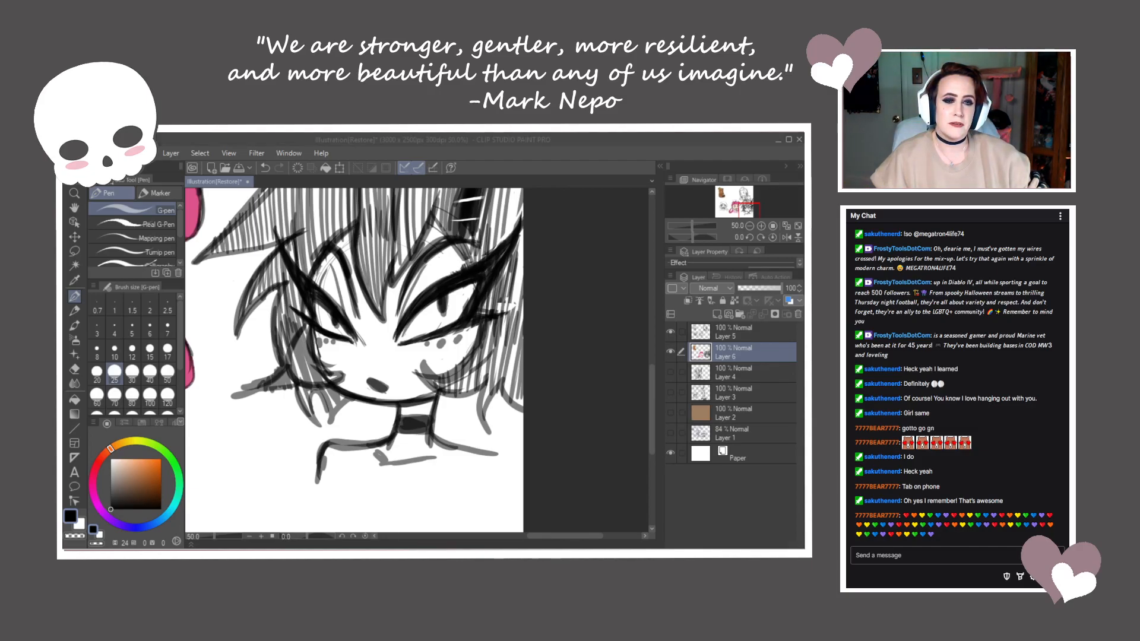
Shade a wide strap on each shoulder and replace the long collarbone line with a small central mark
drag(368, 450, 335, 481)
mouse_move(476, 452)
mouse_down()
mouse_move(457, 490)
mouse_move(469, 490)
mouse_move(452, 494)
mouse_up()
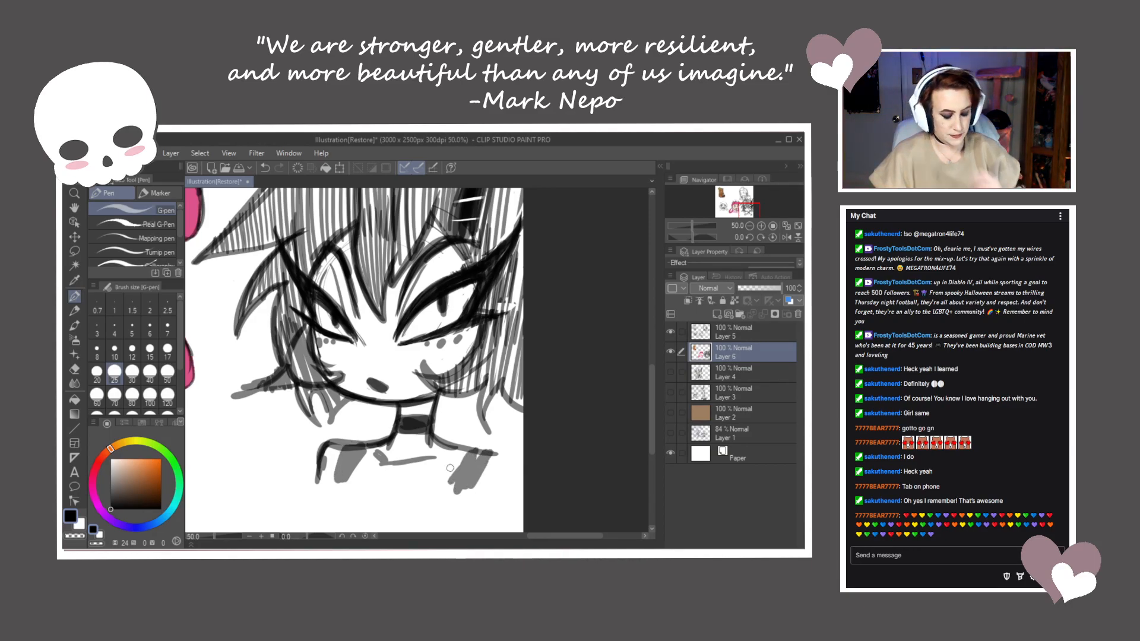
mouse_move(370, 459)
mouse_down()
mouse_move(399, 469)
mouse_move(437, 458)
mouse_up()
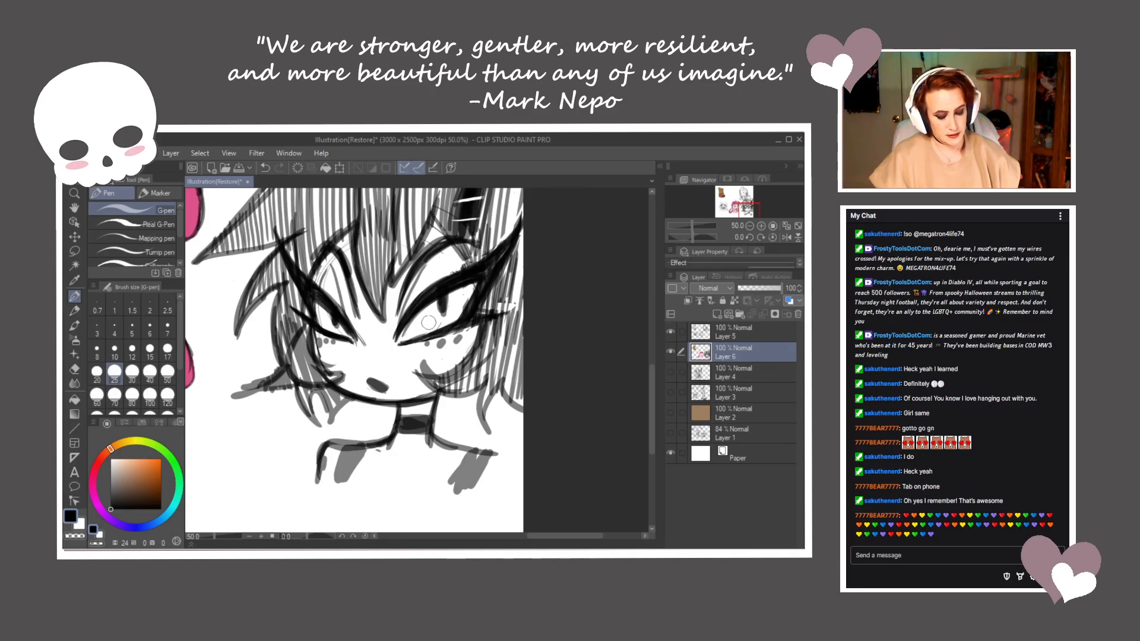
mouse_move(419, 468)
mouse_down()
mouse_move(390, 471)
mouse_move(363, 442)
mouse_move(321, 450)
mouse_move(317, 482)
mouse_up()
mouse_move(372, 434)
mouse_down()
mouse_move(325, 445)
mouse_move(318, 462)
mouse_up()
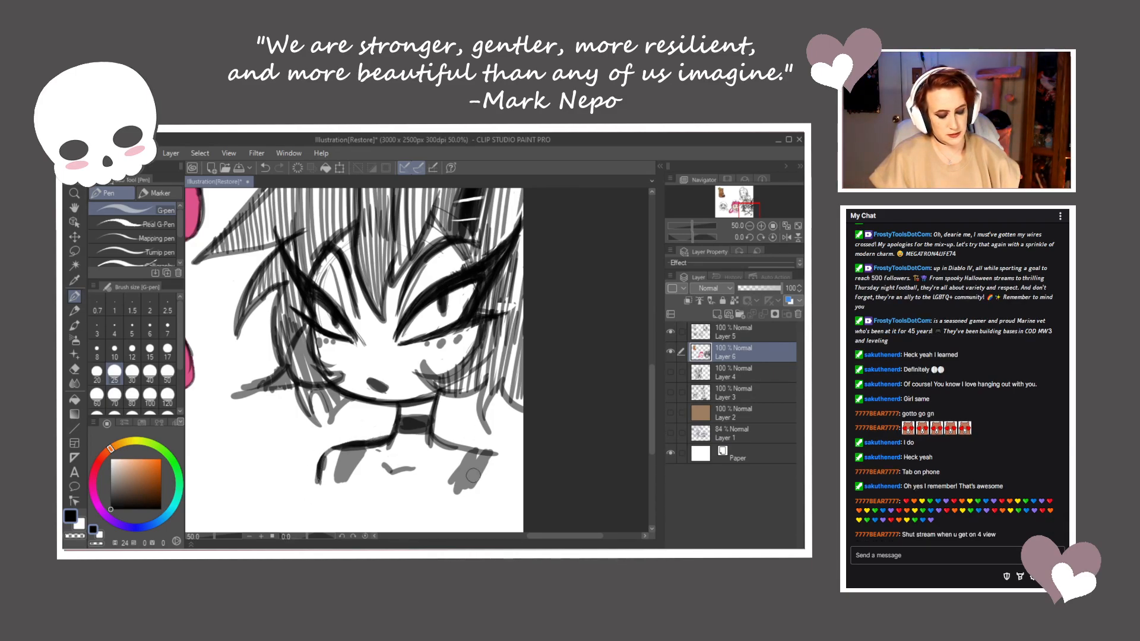
Strengthen the shoulders, draw a neckline band across the chest, and outline an oval at each end of it
mouse_move(438, 423)
mouse_down()
mouse_move(438, 442)
mouse_move(505, 480)
mouse_move(531, 447)
mouse_up()
mouse_move(368, 452)
mouse_down()
mouse_move(345, 484)
mouse_move(374, 455)
mouse_move(357, 478)
mouse_up()
mouse_move(472, 475)
mouse_down()
mouse_move(452, 455)
mouse_move(432, 475)
mouse_move(466, 451)
mouse_move(443, 471)
mouse_move(355, 445)
mouse_move(422, 452)
mouse_up()
mouse_move(336, 401)
mouse_down()
mouse_move(325, 433)
mouse_move(377, 395)
mouse_move(365, 419)
mouse_up()
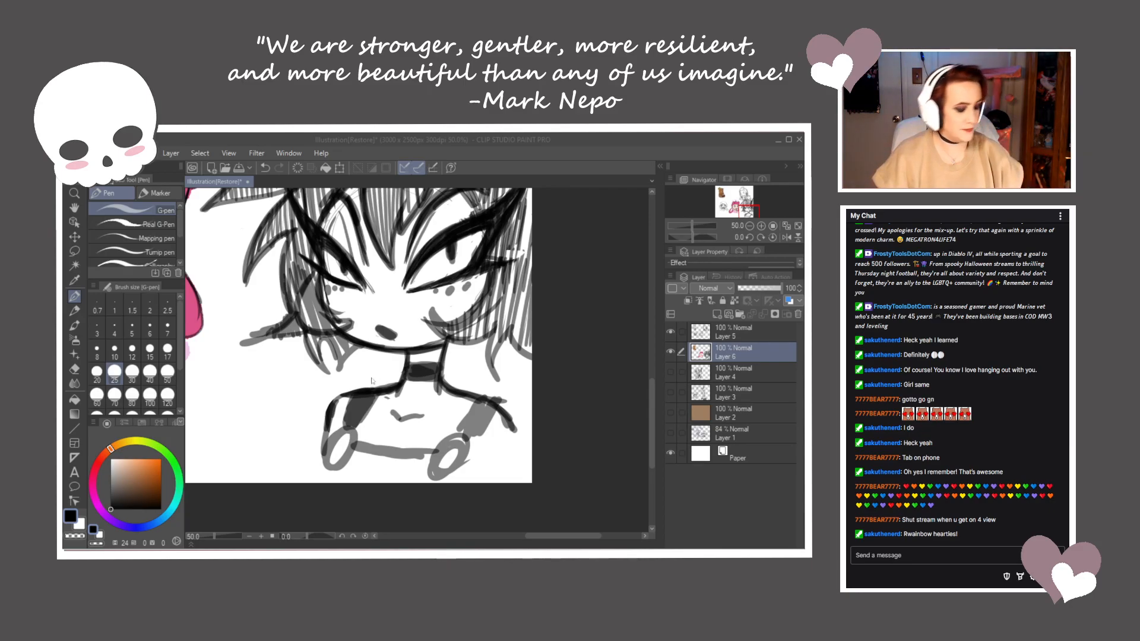
click(355, 402)
drag(346, 429, 329, 459)
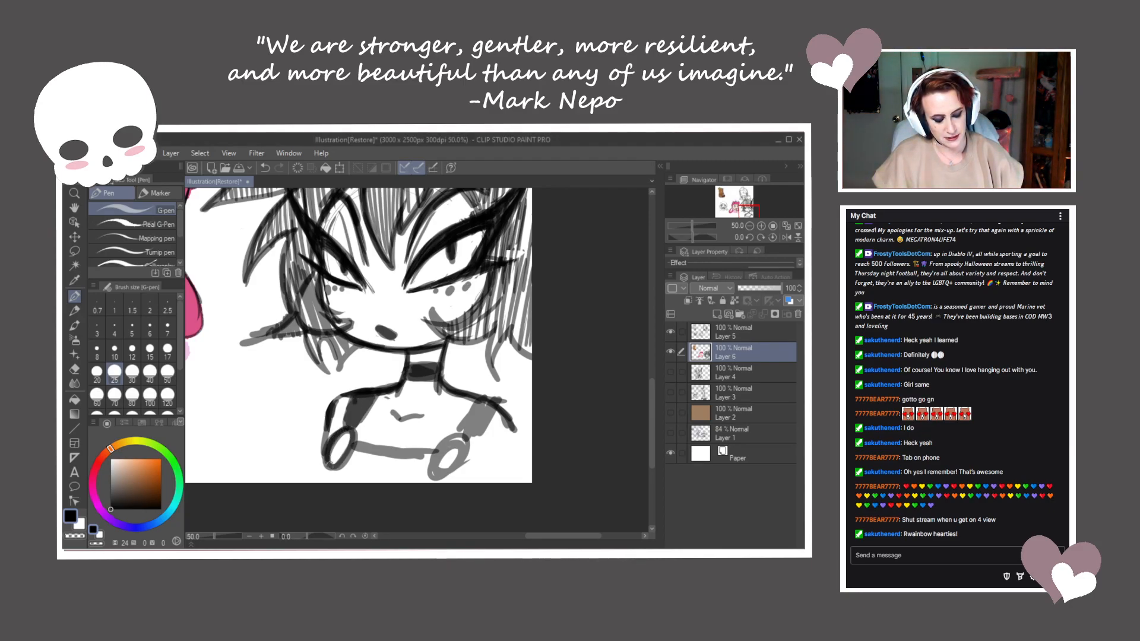
mouse_move(469, 437)
mouse_down()
mouse_move(436, 472)
mouse_move(444, 466)
mouse_up()
Fill the character's top with dense dark strokes below the neckline and darken its shoulder straps
mouse_move(474, 396)
mouse_down()
mouse_move(435, 441)
mouse_move(449, 437)
mouse_move(372, 435)
mouse_move(356, 470)
mouse_up()
drag(380, 431, 373, 471)
drag(393, 433, 392, 476)
mouse_move(423, 434)
mouse_down()
mouse_move(409, 473)
mouse_move(423, 476)
mouse_up()
mouse_move(439, 442)
mouse_down()
mouse_move(429, 473)
mouse_move(381, 439)
mouse_move(352, 436)
mouse_move(373, 454)
mouse_move(355, 468)
mouse_move(374, 476)
mouse_up()
drag(394, 440, 387, 474)
drag(404, 434, 397, 474)
drag(414, 437, 410, 476)
drag(426, 442, 420, 478)
mouse_move(434, 439)
mouse_down()
mouse_move(425, 475)
mouse_move(415, 461)
mouse_up()
drag(437, 440, 386, 465)
drag(410, 440, 358, 466)
drag(386, 438, 349, 457)
mouse_move(363, 431)
mouse_down()
mouse_move(349, 470)
mouse_move(365, 472)
mouse_up()
drag(410, 440, 386, 468)
mouse_move(358, 394)
mouse_down()
mouse_move(346, 427)
mouse_move(361, 430)
mouse_up()
mouse_move(482, 400)
mouse_down()
mouse_move(468, 430)
mouse_move(512, 415)
mouse_move(494, 399)
mouse_move(504, 429)
mouse_move(491, 391)
mouse_move(496, 419)
mouse_move(479, 446)
mouse_move(448, 447)
mouse_move(452, 468)
mouse_move(452, 448)
mouse_move(319, 461)
mouse_up()
Look over the page for blank space between the drumming bear and the spiky-haired portrait
drag(424, 263, 508, 367)
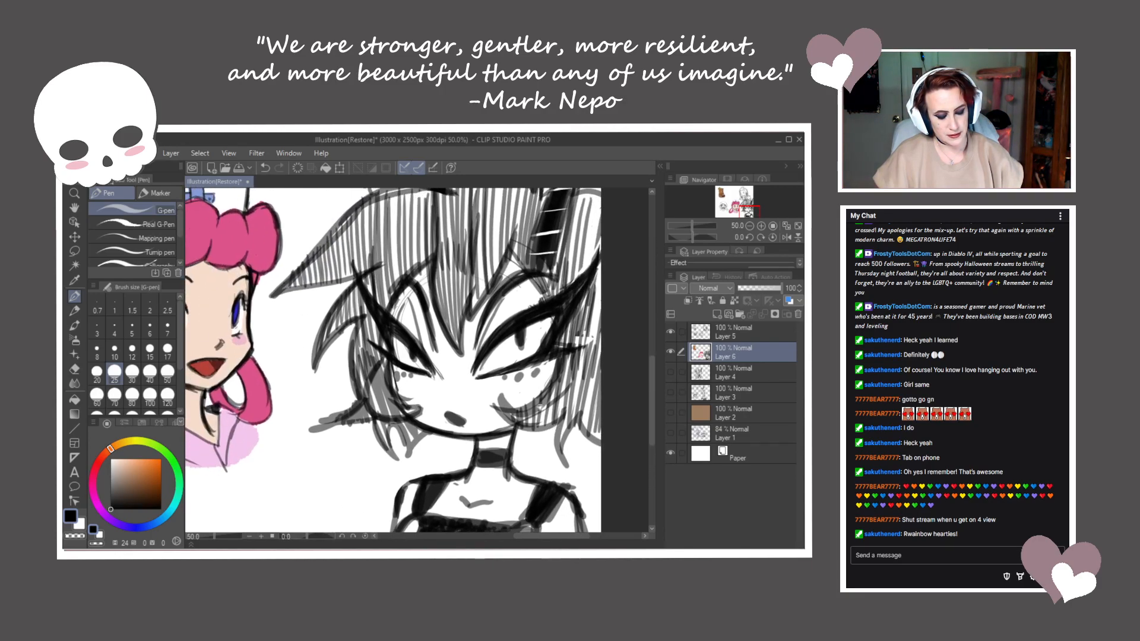
scroll(508, 366, down, 4)
drag(477, 422, 411, 449)
scroll(408, 417, up, 2)
scroll(409, 417, up, 2)
drag(250, 291, 421, 523)
drag(361, 247, 441, 398)
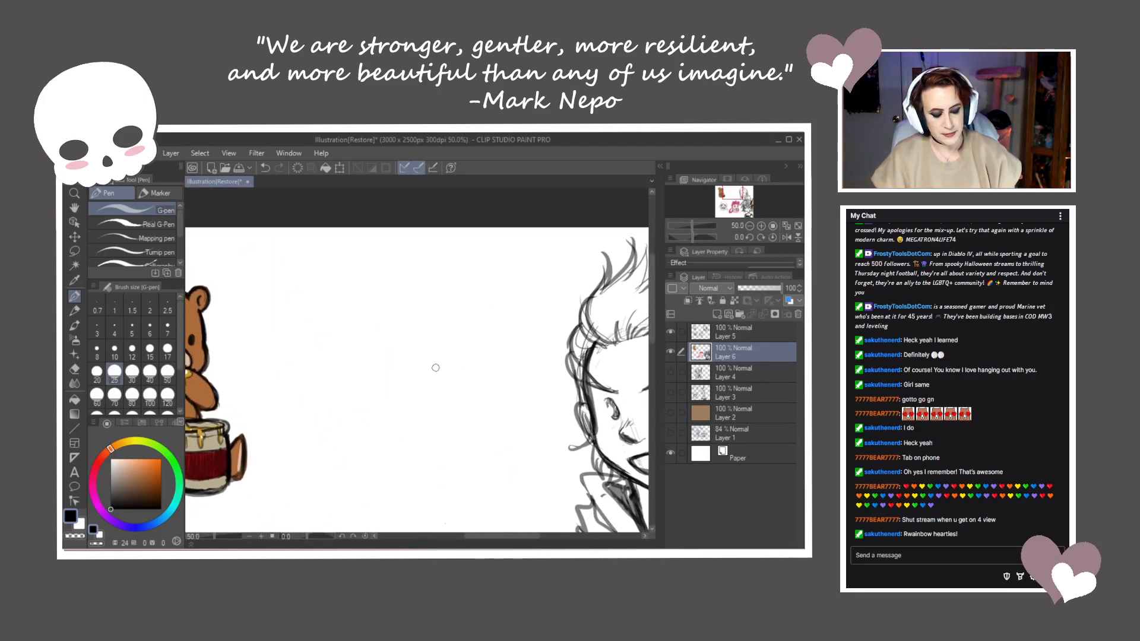
scroll(436, 368, up, 1)
scroll(436, 367, down, 1)
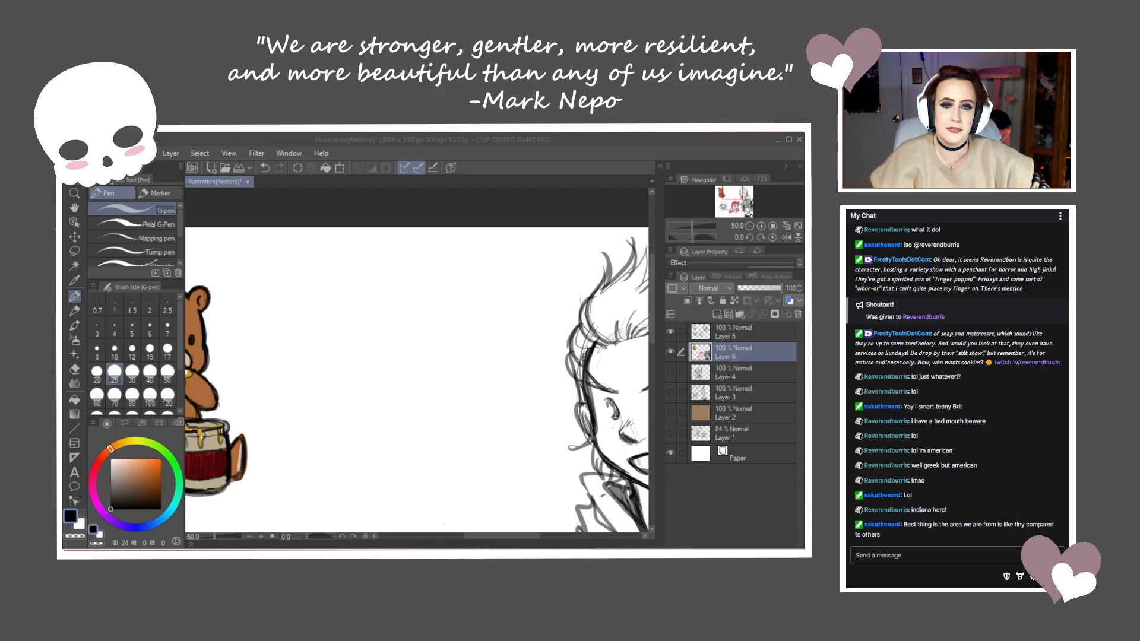
click(392, 413)
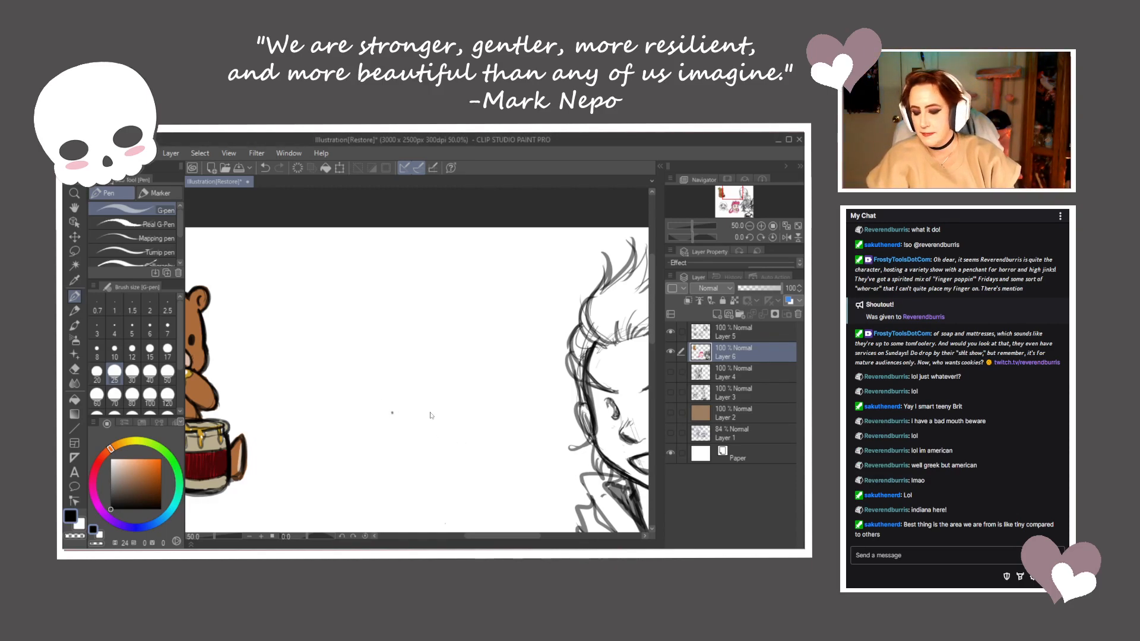
key(shift)
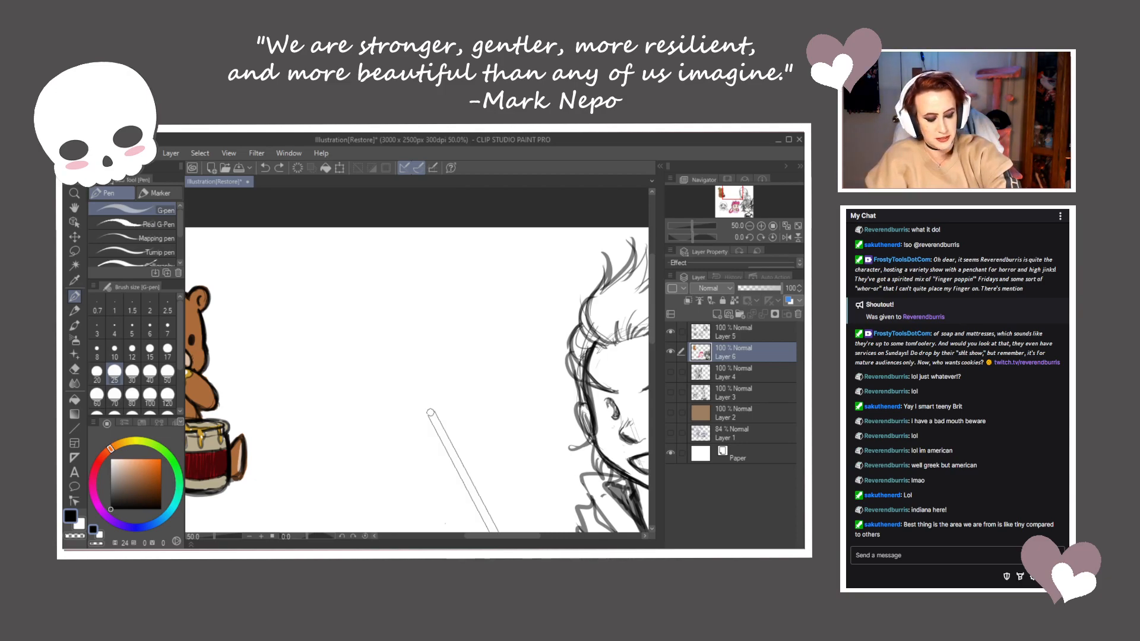
mouse_move(427, 442)
mouse_down()
mouse_move(418, 366)
mouse_move(420, 438)
mouse_move(411, 429)
mouse_move(440, 408)
mouse_move(463, 411)
mouse_up()
Reduce the G-pen to size 12 and sketch a loose, layered construction circle for a new head in the blank space
scroll(411, 429, up, 1)
key(bracketleft)
key(bracketleft)
key(bracketleft)
key(bracketleft)
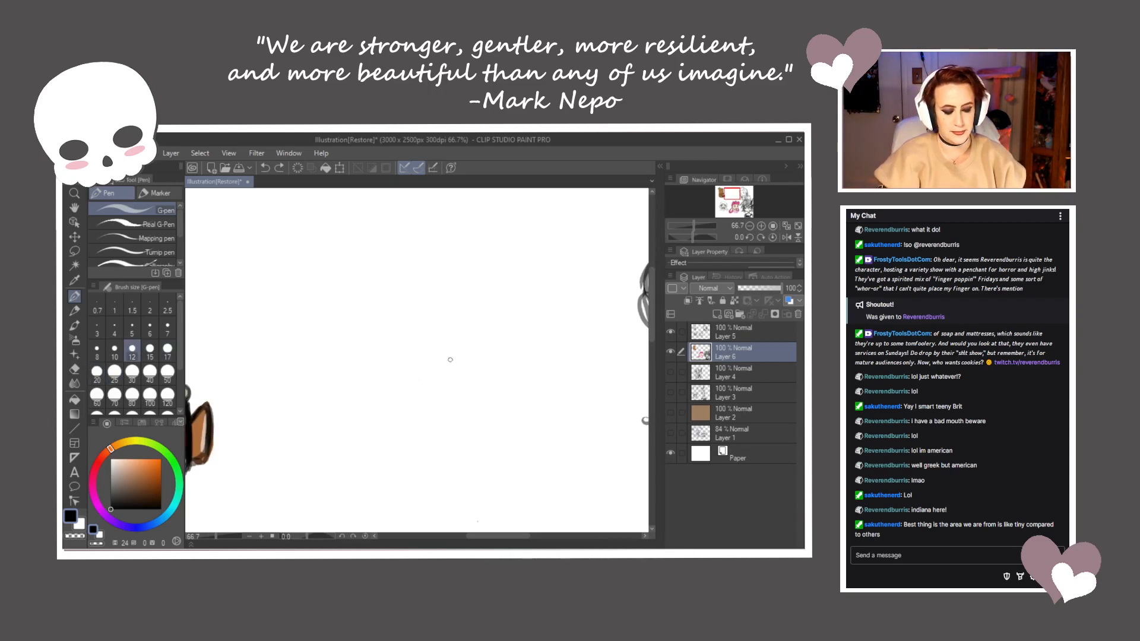
mouse_move(412, 302)
mouse_down()
mouse_move(425, 416)
mouse_move(434, 368)
mouse_move(419, 362)
mouse_up()
mouse_move(407, 275)
mouse_down()
mouse_move(385, 272)
mouse_move(453, 286)
mouse_move(477, 331)
mouse_move(398, 395)
mouse_move(338, 353)
mouse_up()
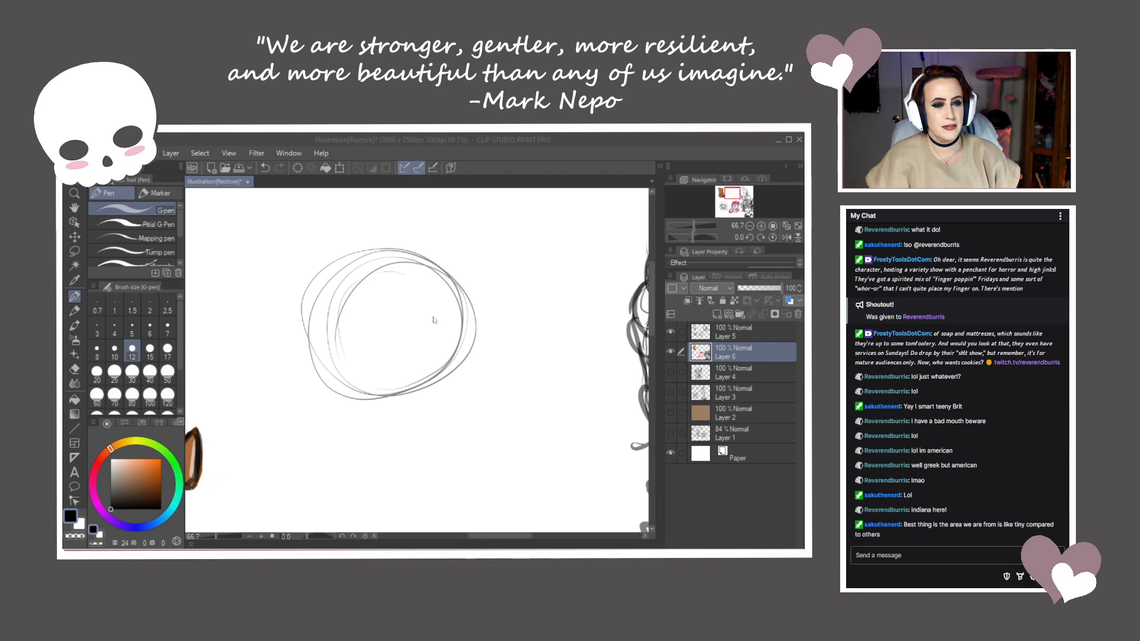
click(393, 258)
mouse_move(410, 250)
mouse_down()
mouse_move(343, 253)
mouse_move(292, 314)
mouse_move(350, 407)
mouse_up()
mouse_move(356, 252)
mouse_down()
mouse_move(310, 373)
mouse_move(367, 376)
mouse_move(377, 404)
mouse_move(375, 272)
mouse_move(338, 257)
mouse_move(397, 244)
mouse_move(448, 270)
mouse_move(471, 336)
mouse_up()
mouse_move(457, 273)
mouse_down()
mouse_move(472, 299)
mouse_move(472, 335)
mouse_move(436, 392)
mouse_move(339, 409)
mouse_up()
mouse_move(438, 392)
mouse_down()
mouse_move(466, 353)
mouse_move(475, 312)
mouse_move(362, 402)
mouse_up()
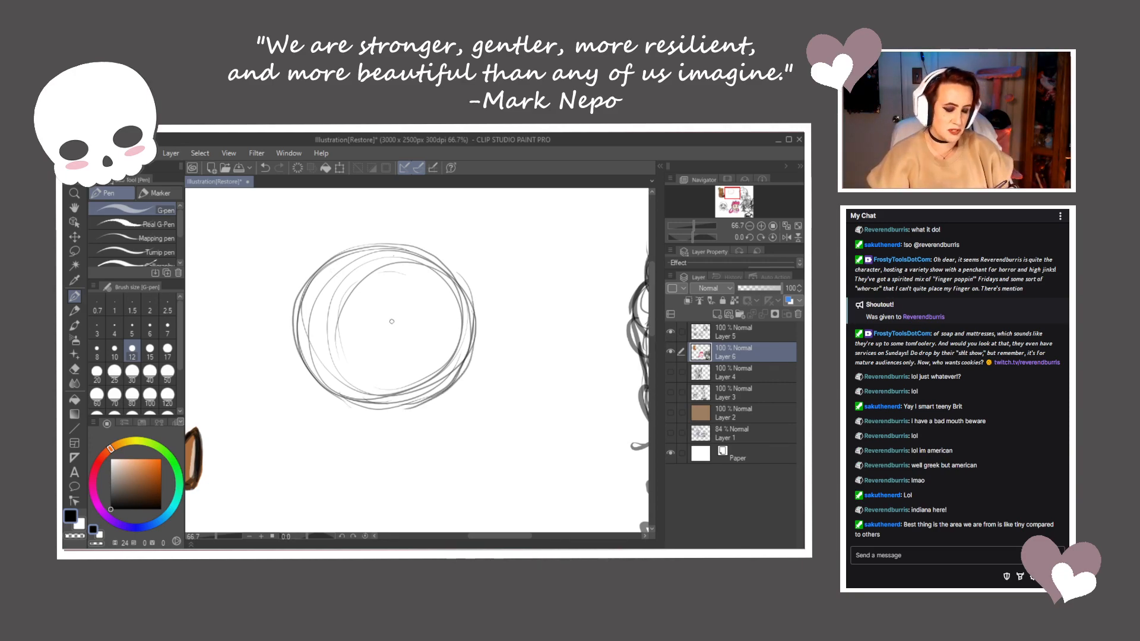
Draw the new head's outline around the circle, with a rounded skull, angled cheeks and a pointed chin
mouse_move(475, 308)
mouse_down()
mouse_move(467, 375)
mouse_move(469, 296)
mouse_move(467, 395)
mouse_move(433, 446)
mouse_up()
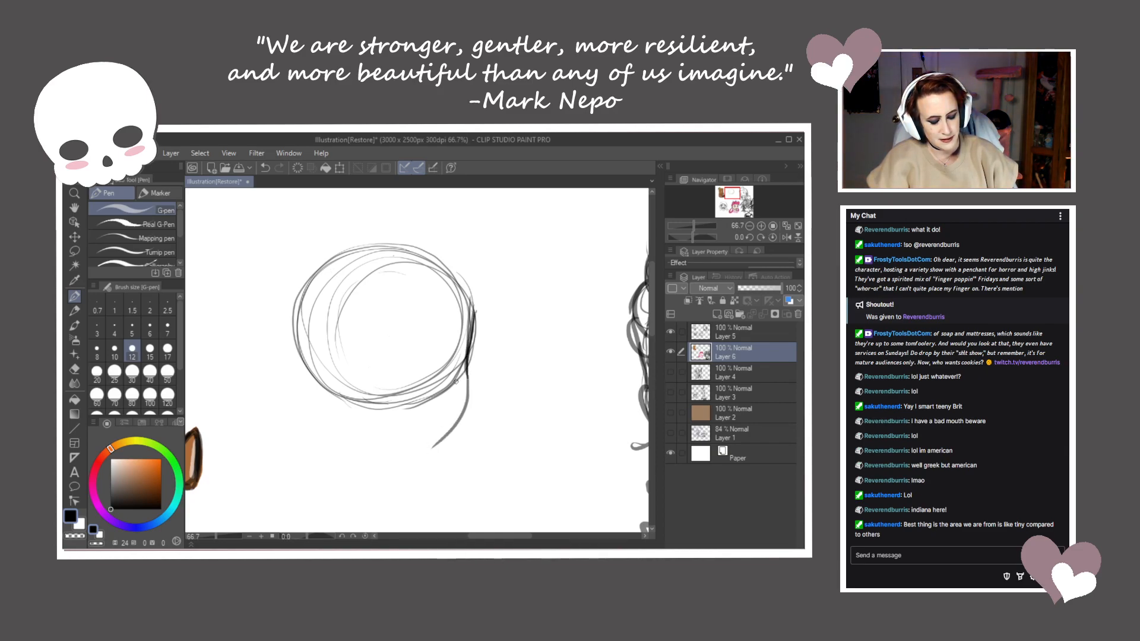
key(ctrl+z)
mouse_move(474, 311)
mouse_down()
mouse_move(466, 391)
mouse_move(430, 428)
mouse_move(374, 456)
mouse_up()
mouse_move(307, 392)
mouse_down()
mouse_move(330, 416)
mouse_move(407, 447)
mouse_up()
mouse_move(475, 308)
mouse_down()
mouse_move(434, 240)
mouse_move(379, 221)
mouse_move(311, 247)
mouse_move(282, 317)
mouse_move(282, 344)
mouse_up()
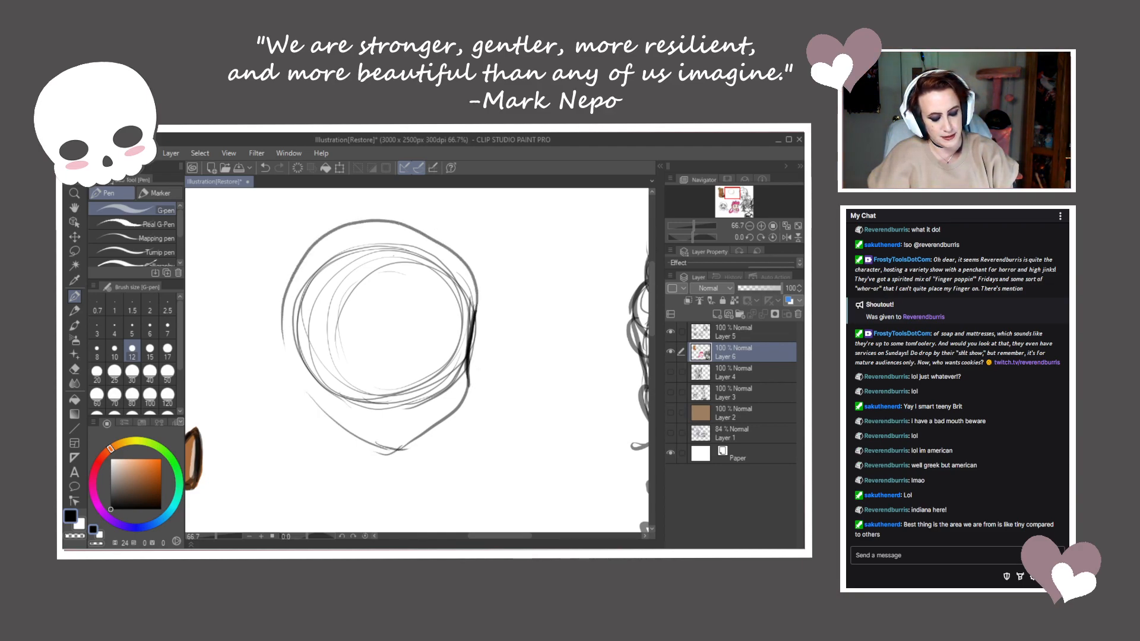
mouse_move(366, 218)
mouse_down()
mouse_move(315, 235)
mouse_move(273, 314)
mouse_move(279, 365)
mouse_up()
drag(285, 270, 309, 396)
drag(272, 335, 318, 404)
mouse_move(312, 254)
mouse_down()
mouse_move(325, 410)
mouse_move(310, 390)
mouse_move(356, 427)
mouse_up()
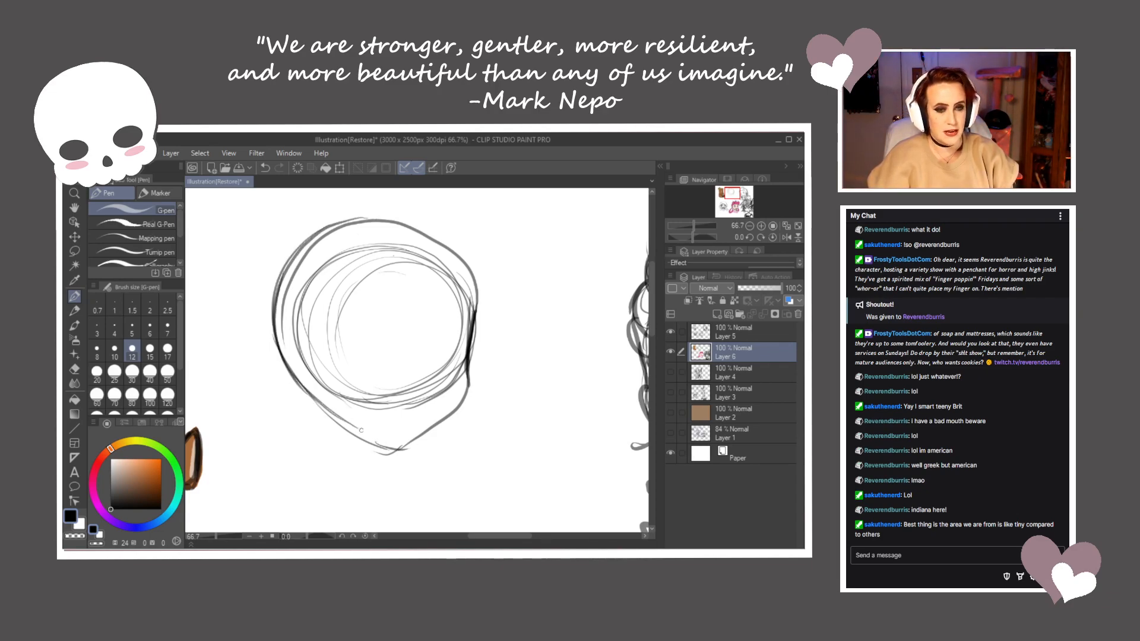
Reinforce the new head's contour over the top of the skull and along the jaw to the chin
mouse_move(335, 228)
mouse_down()
mouse_move(379, 215)
mouse_move(444, 238)
mouse_up()
mouse_move(362, 216)
mouse_down()
mouse_move(398, 212)
mouse_move(468, 264)
mouse_up()
mouse_move(434, 228)
mouse_down()
mouse_move(475, 276)
mouse_move(476, 298)
mouse_up()
mouse_move(471, 259)
mouse_down()
mouse_move(480, 300)
mouse_move(464, 392)
mouse_move(407, 440)
mouse_move(359, 428)
mouse_up()
drag(289, 373, 387, 436)
mouse_move(311, 394)
mouse_down()
mouse_move(400, 446)
mouse_move(388, 442)
mouse_up()
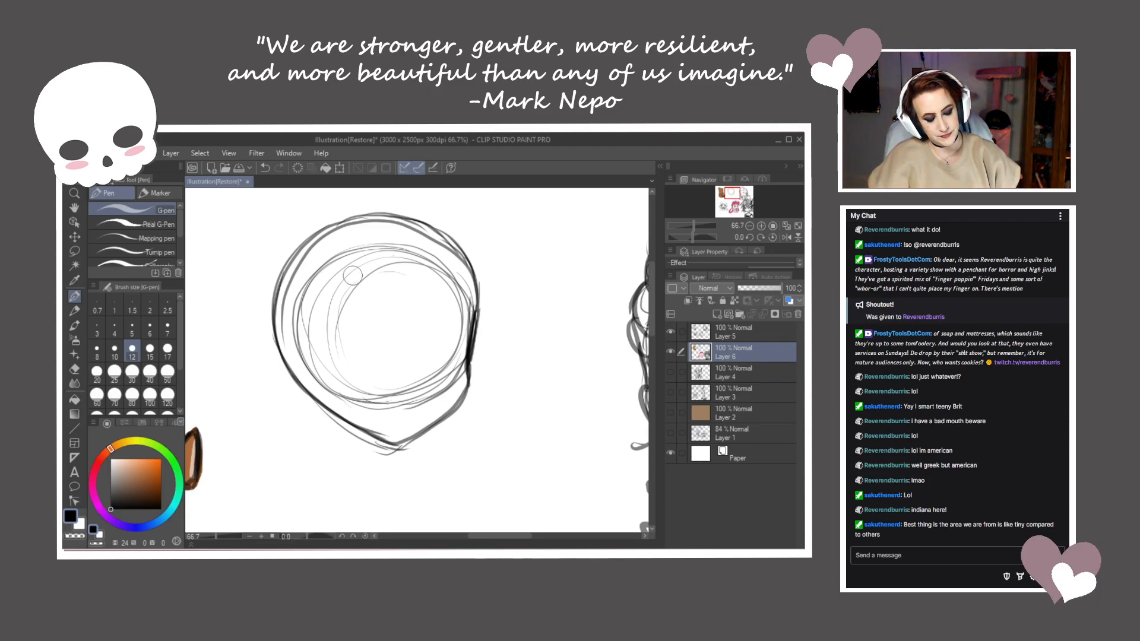
Add a curved vertical centre line and a horizontal eye line across the new head as facial guides
drag(421, 219, 405, 445)
drag(426, 238, 407, 445)
mouse_move(471, 356)
mouse_down()
mouse_move(404, 337)
mouse_move(283, 339)
mouse_move(469, 342)
mouse_up()
Thicken the jawline of the new head on both sides down to the pointed chin
mouse_move(274, 294)
mouse_down()
mouse_move(277, 337)
mouse_move(300, 387)
mouse_up()
mouse_move(276, 346)
mouse_down()
mouse_move(328, 414)
mouse_move(367, 434)
mouse_up()
drag(315, 399, 393, 446)
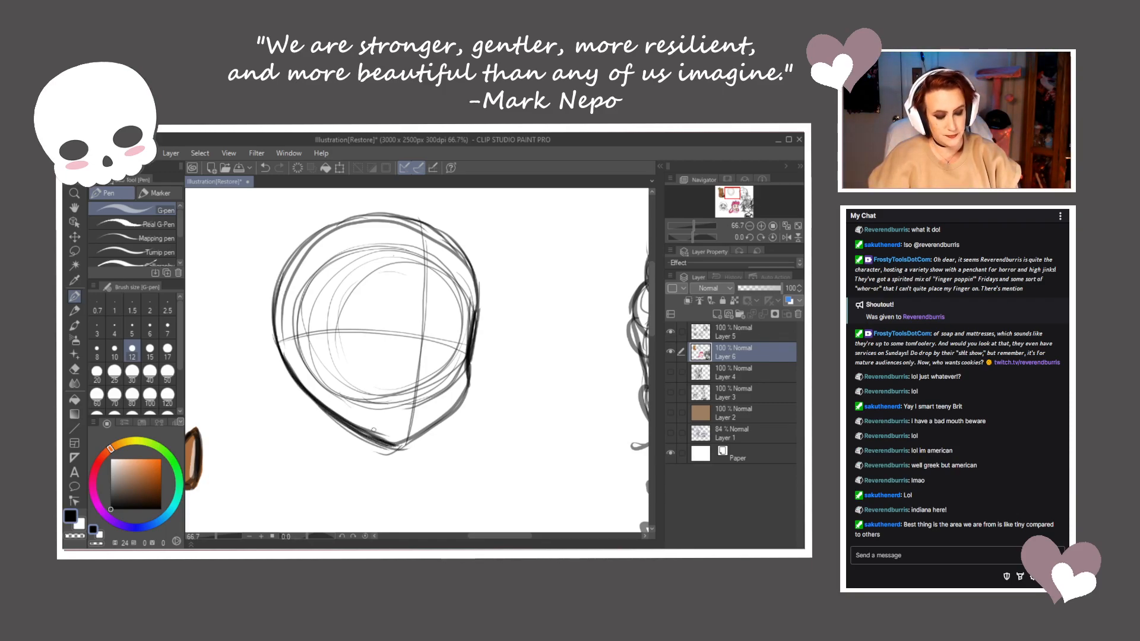
mouse_move(472, 344)
mouse_down()
mouse_move(454, 405)
mouse_move(398, 446)
mouse_up()
drag(435, 397, 448, 388)
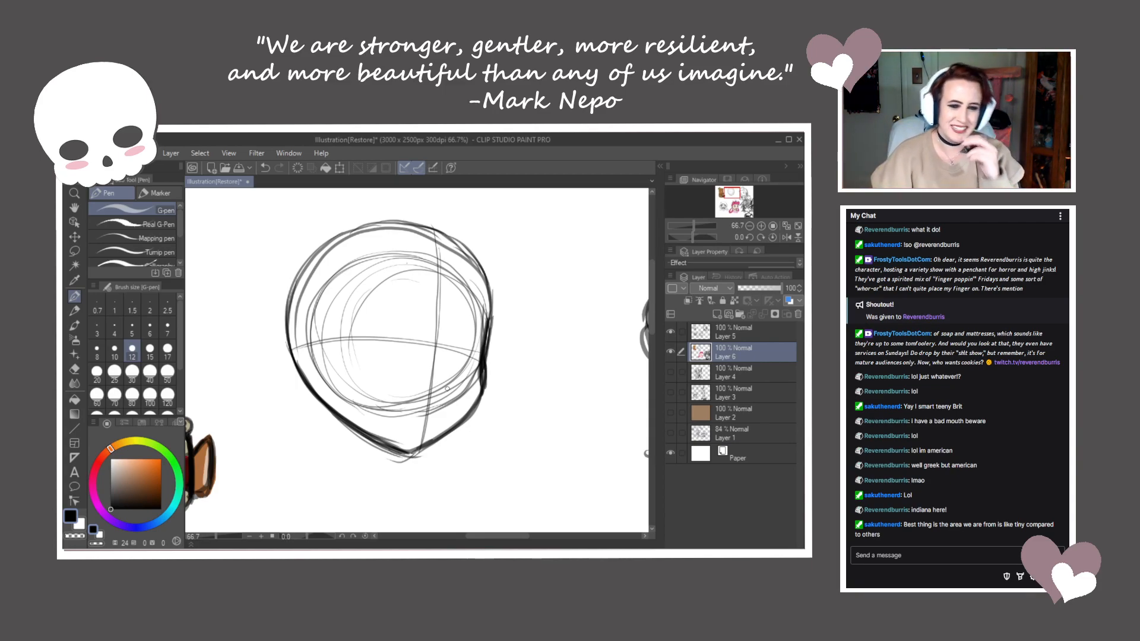
Draw the new head's neck with two lines below the jaw and touch up the far cheek contour
drag(313, 394, 340, 492)
drag(320, 404, 334, 473)
drag(416, 457, 425, 489)
drag(473, 406, 470, 421)
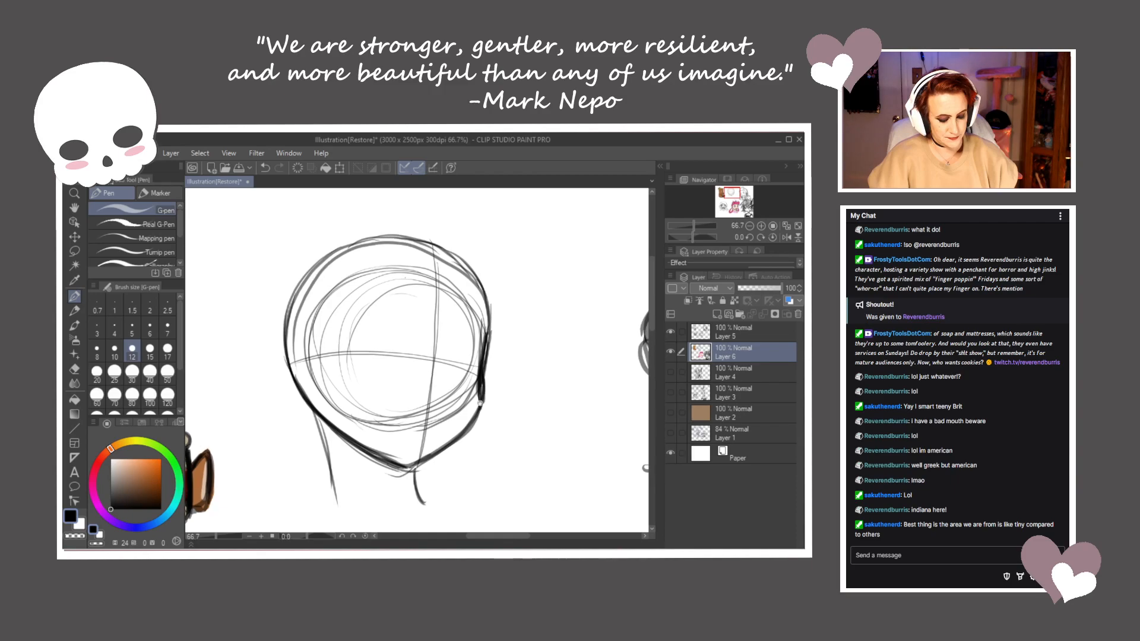
Draw the far eye's curved upper lid and lashes, and erase the construction circles over the lower face
drag(455, 355, 483, 354)
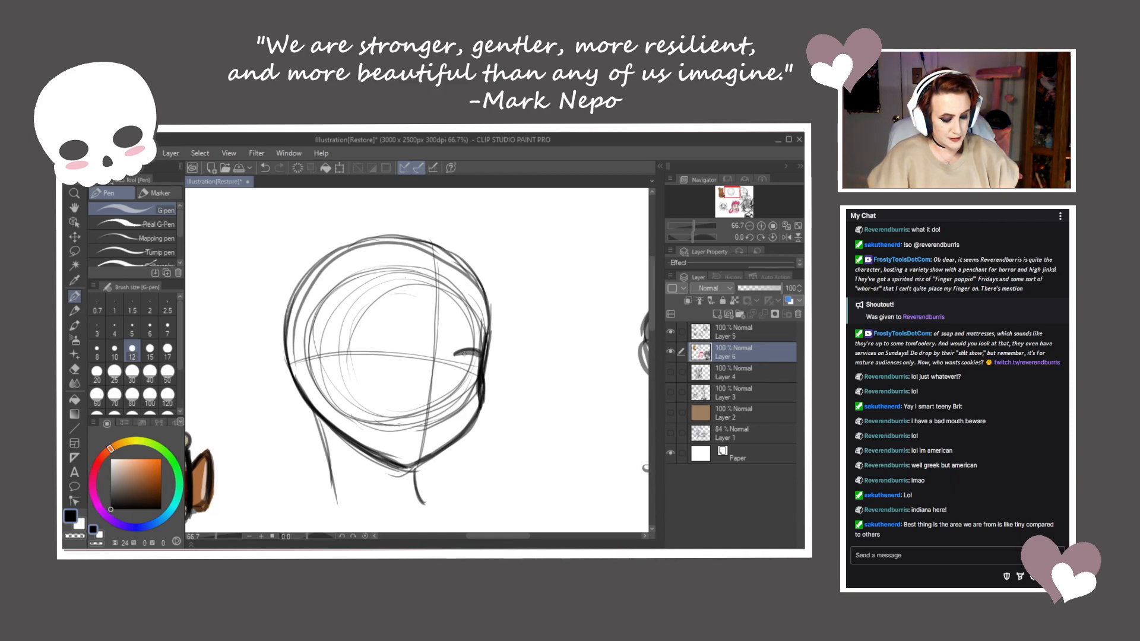
key(ctrl+z)
key(ctrl+z)
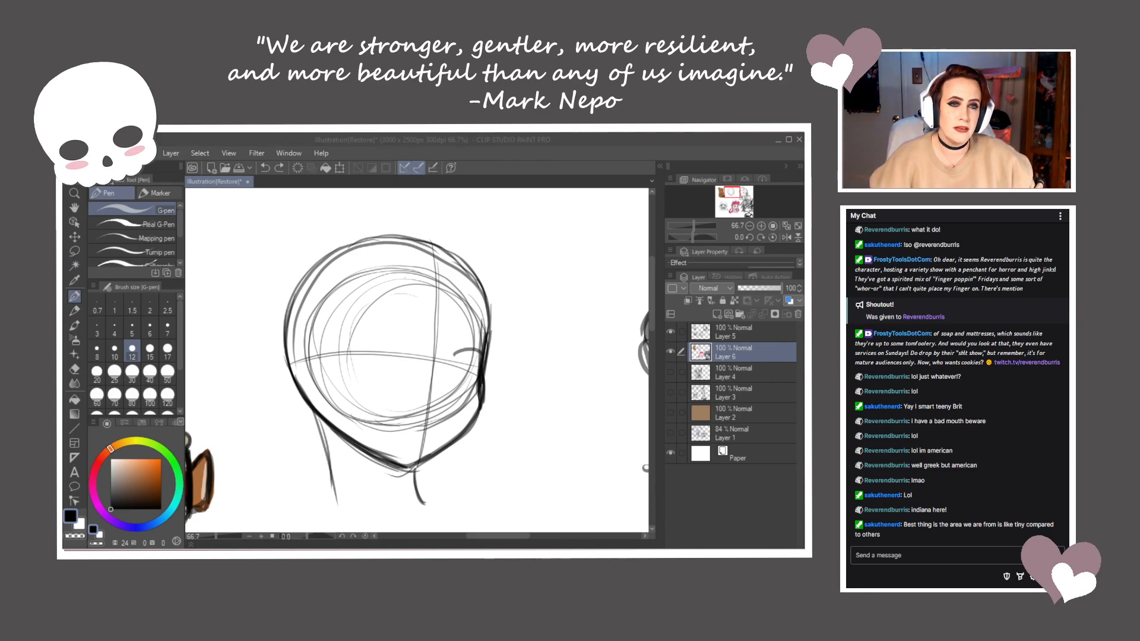
mouse_move(453, 356)
mouse_down()
mouse_move(483, 351)
mouse_move(463, 357)
mouse_up()
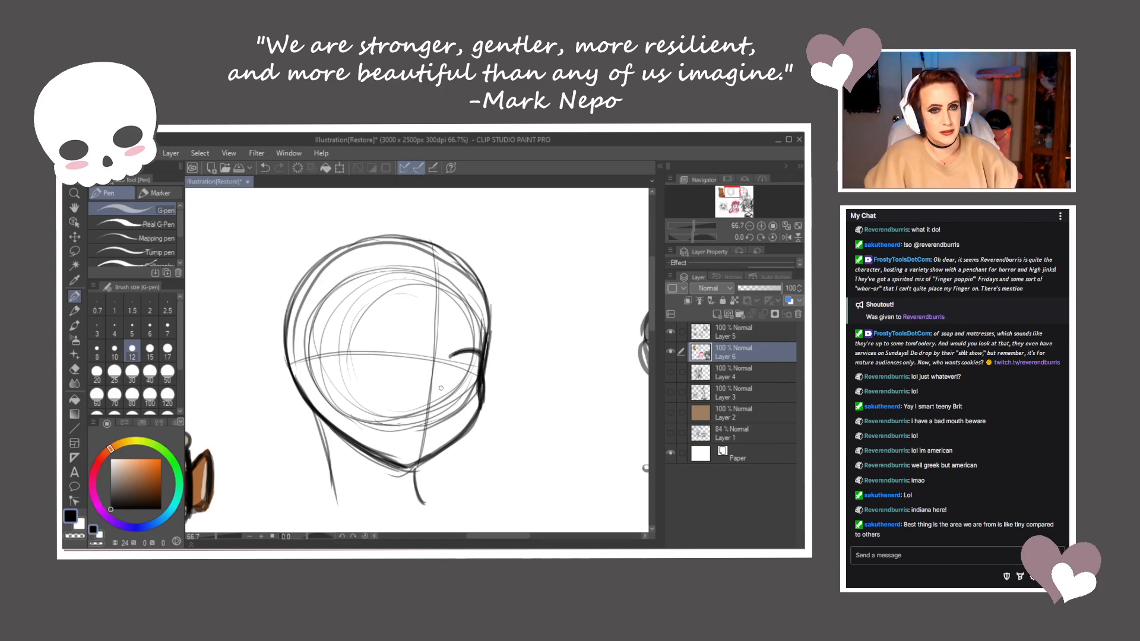
mouse_move(313, 385)
mouse_down()
mouse_move(374, 427)
mouse_move(381, 400)
mouse_move(405, 434)
mouse_up()
mouse_move(450, 392)
mouse_down()
mouse_move(436, 422)
mouse_move(445, 392)
mouse_move(462, 409)
mouse_up()
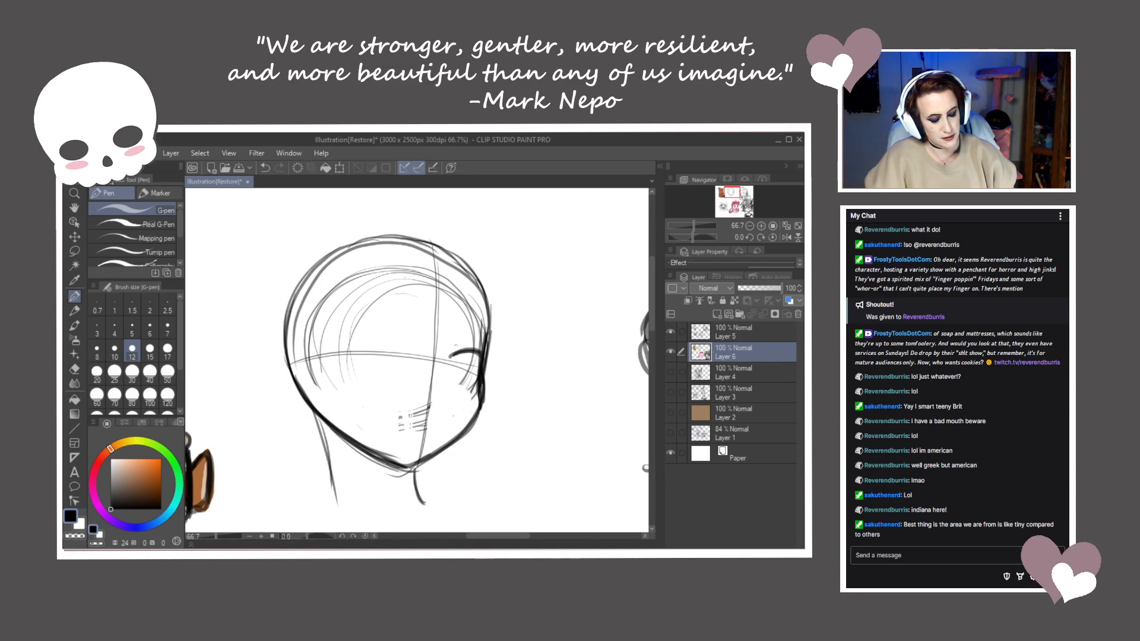
mouse_move(451, 358)
mouse_down()
mouse_move(505, 357)
mouse_move(470, 368)
mouse_move(470, 356)
mouse_move(473, 366)
mouse_up()
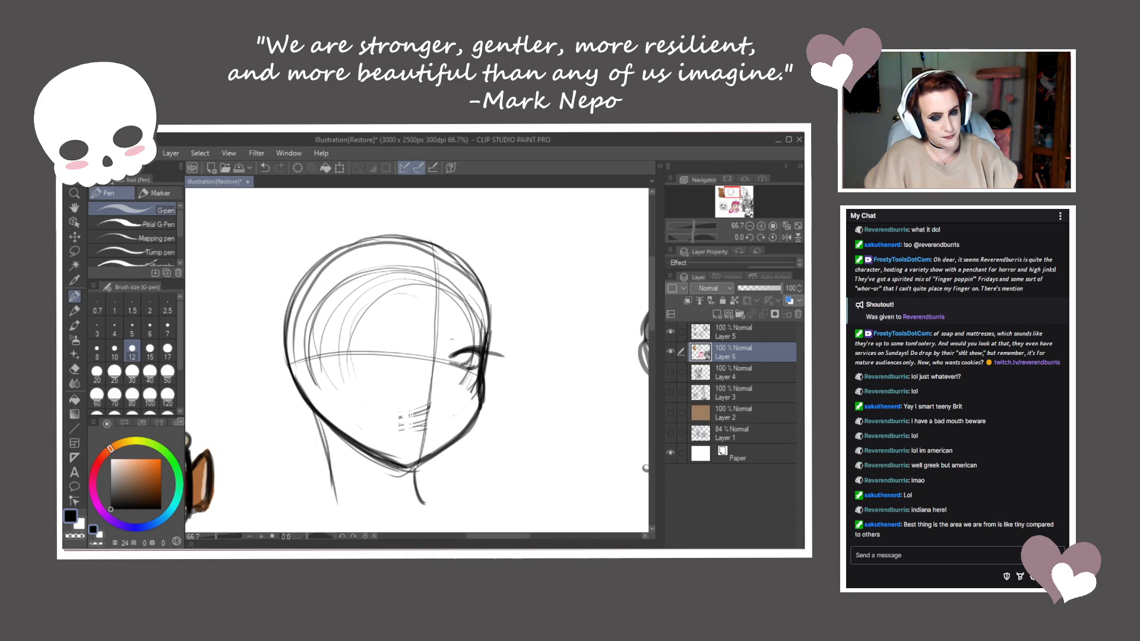
Sketch the far eyebrow, nose and lips, and detail the far eye with an iris
mouse_move(468, 308)
mouse_down()
mouse_move(459, 322)
mouse_move(486, 315)
mouse_up()
mouse_move(451, 353)
mouse_down()
mouse_move(479, 333)
mouse_move(450, 360)
mouse_move(479, 349)
mouse_move(452, 357)
mouse_move(425, 418)
mouse_move(453, 419)
mouse_move(381, 411)
mouse_move(440, 418)
mouse_move(405, 416)
mouse_move(442, 425)
mouse_move(401, 429)
mouse_up()
drag(502, 421, 518, 427)
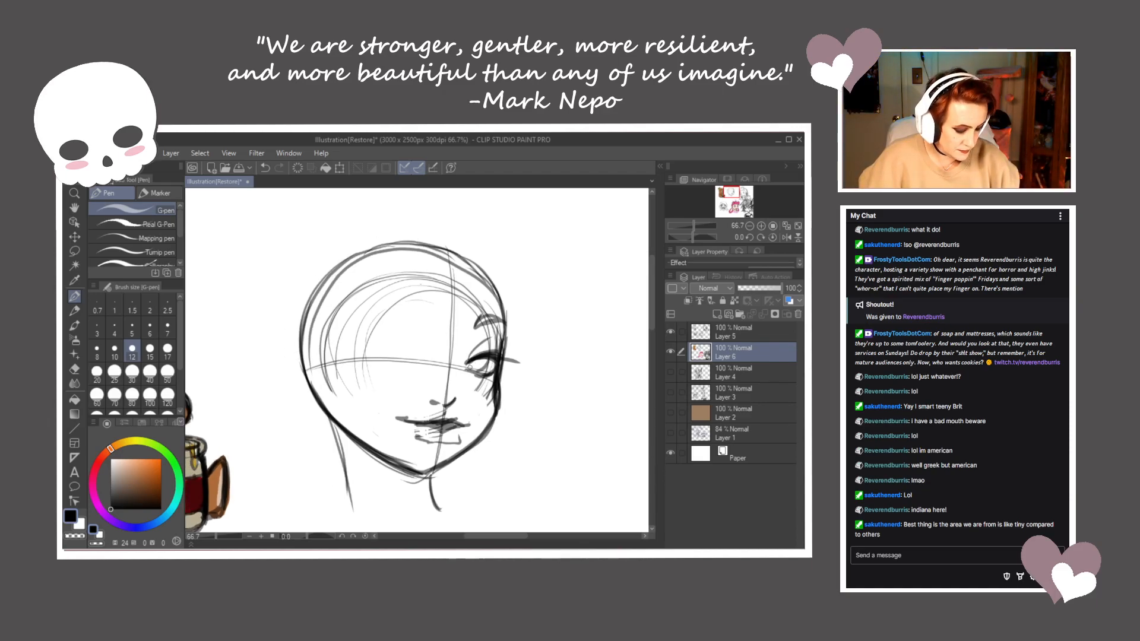
mouse_move(475, 367)
mouse_down()
mouse_move(484, 356)
mouse_move(473, 368)
mouse_move(483, 375)
mouse_up()
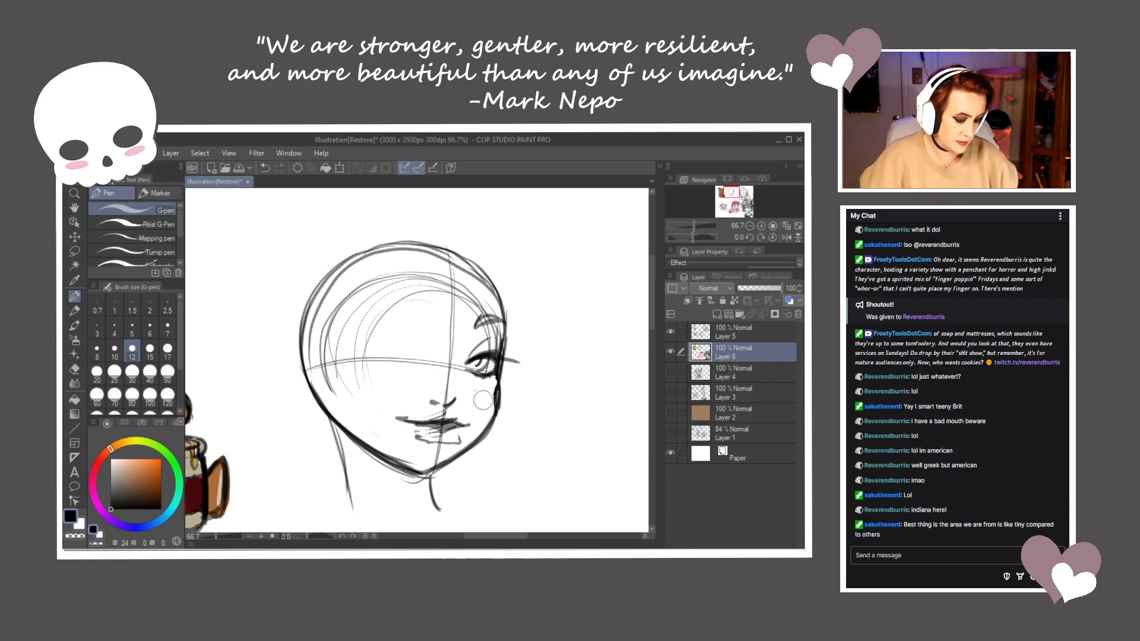
drag(505, 343, 500, 371)
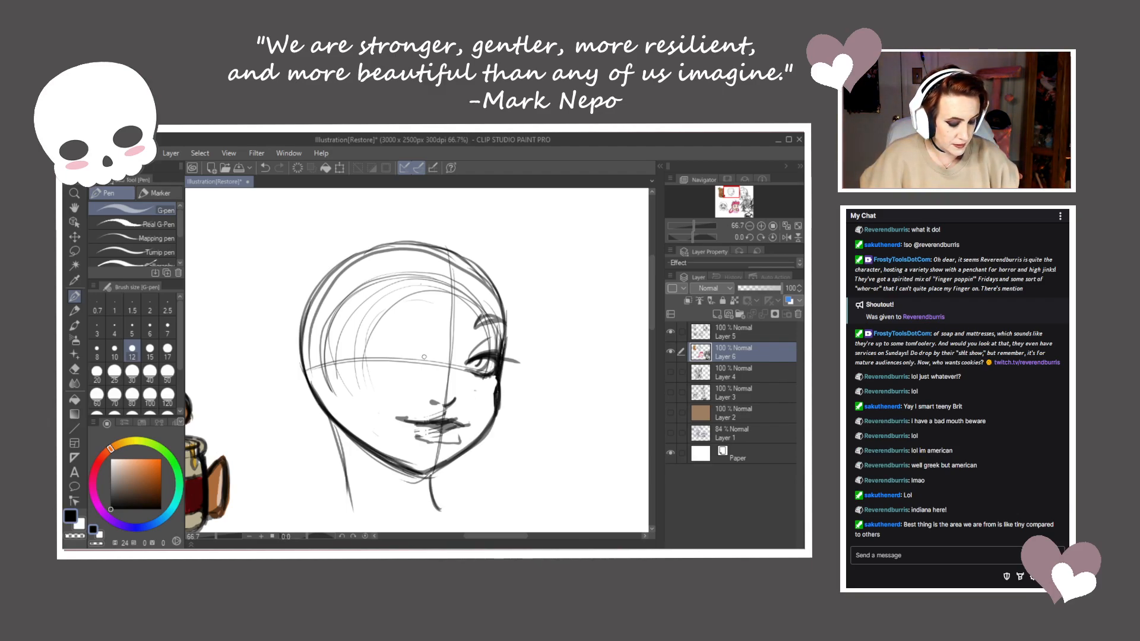
Draw the near eye with heavy lids and an iris under an arched eyebrow, erasing guide lines around it
mouse_move(419, 353)
mouse_down()
mouse_move(365, 342)
mouse_move(422, 356)
mouse_move(386, 342)
mouse_move(411, 352)
mouse_move(363, 348)
mouse_move(408, 349)
mouse_move(418, 361)
mouse_move(368, 356)
mouse_move(396, 360)
mouse_up()
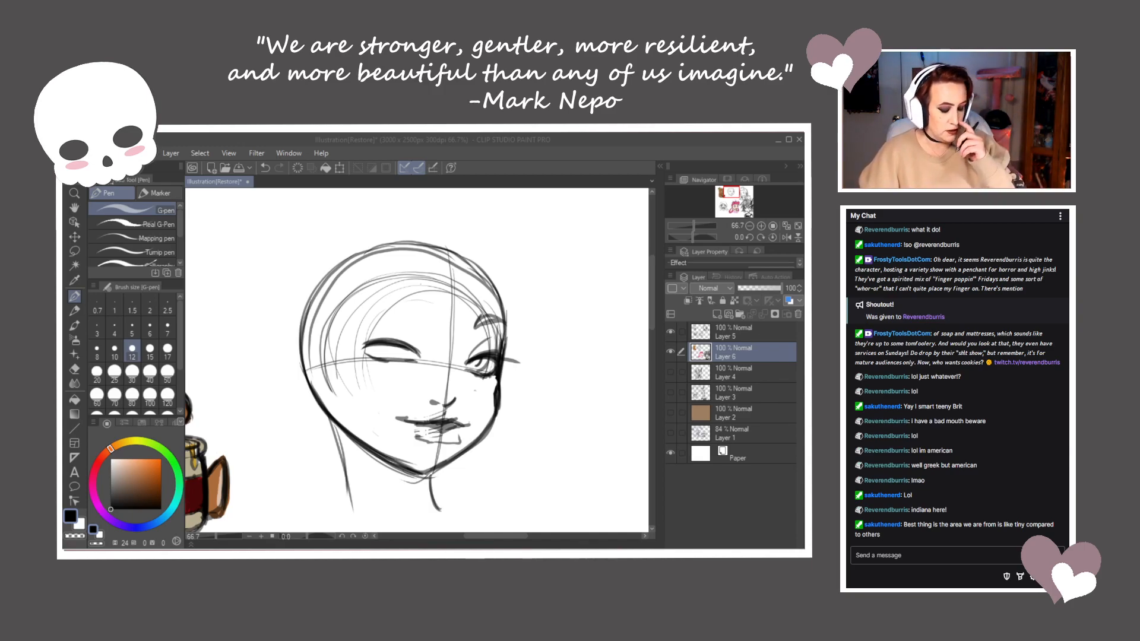
mouse_move(417, 351)
mouse_down()
mouse_move(428, 361)
mouse_move(380, 343)
mouse_move(363, 352)
mouse_move(352, 337)
mouse_move(399, 347)
mouse_move(386, 355)
mouse_up()
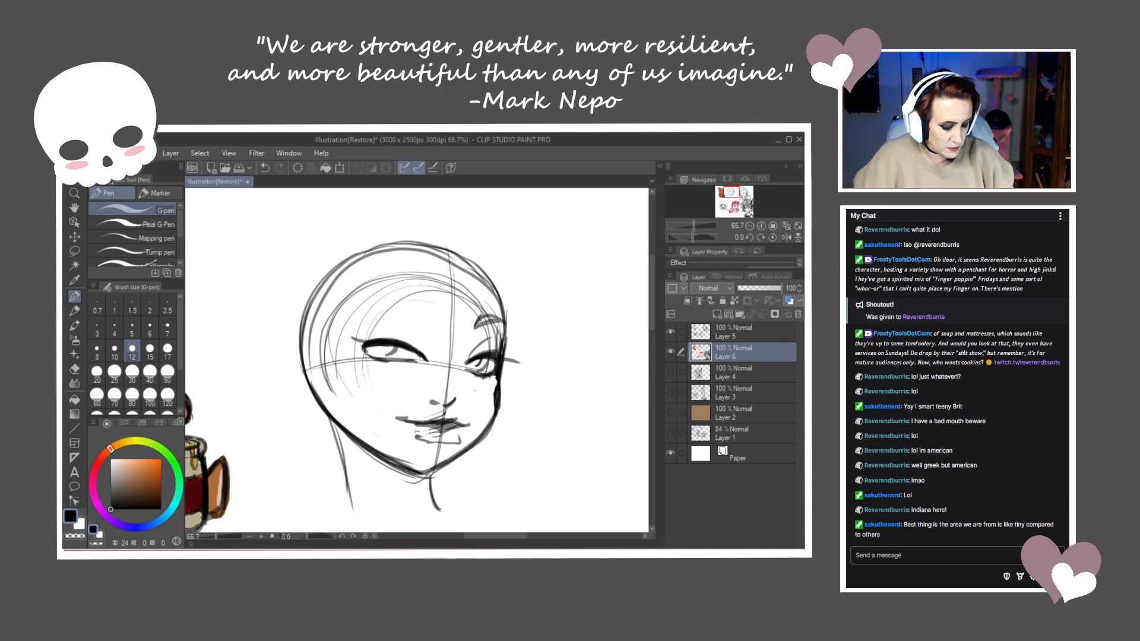
mouse_move(436, 315)
mouse_down()
mouse_move(439, 326)
mouse_move(376, 305)
mouse_move(433, 310)
mouse_move(438, 326)
mouse_move(416, 305)
mouse_move(374, 308)
mouse_move(421, 331)
mouse_move(377, 352)
mouse_move(416, 364)
mouse_move(361, 341)
mouse_move(379, 355)
mouse_up()
drag(498, 361, 492, 372)
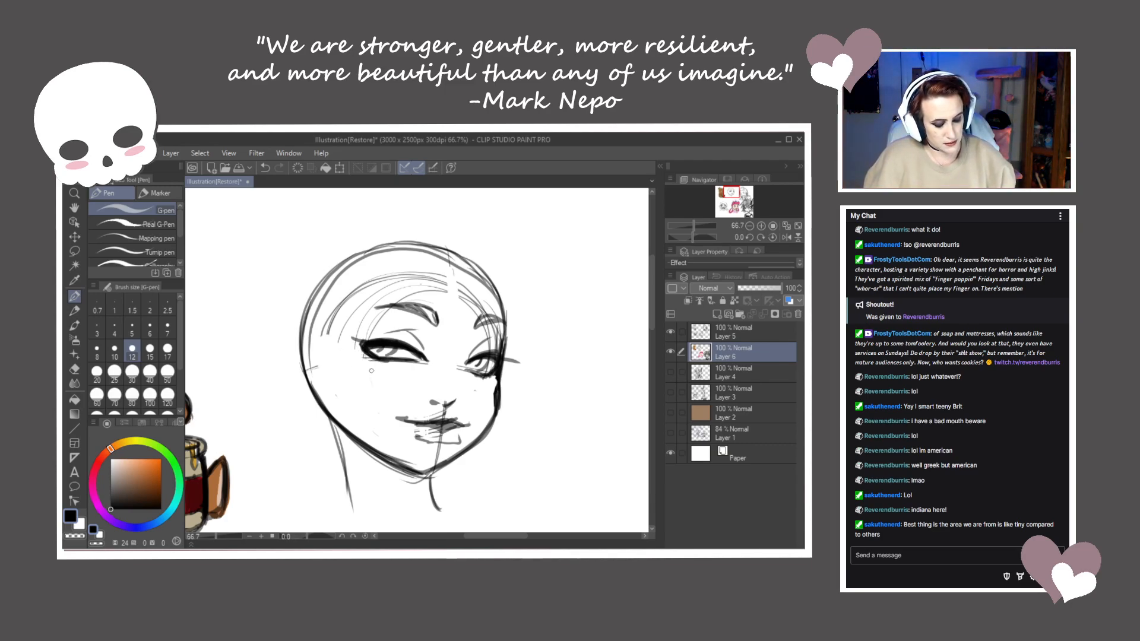
Lasso the mouth, nudge it slightly with a transform, and clear the selection
key(m)
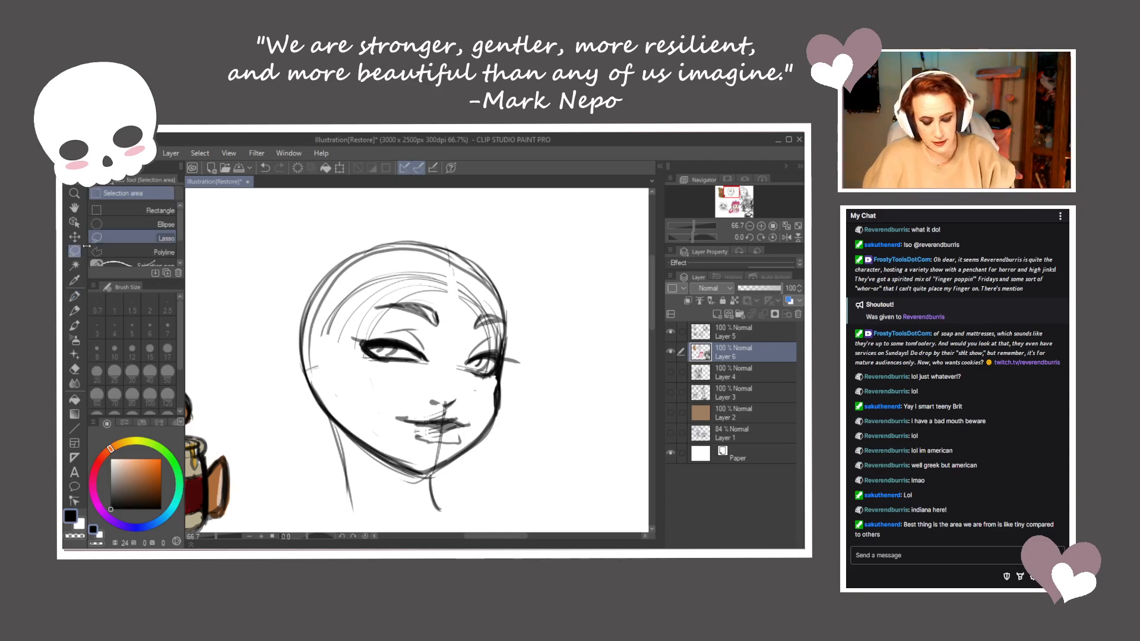
mouse_move(384, 413)
mouse_down()
mouse_move(474, 409)
mouse_move(482, 422)
mouse_move(468, 442)
mouse_move(433, 453)
mouse_move(393, 431)
mouse_up()
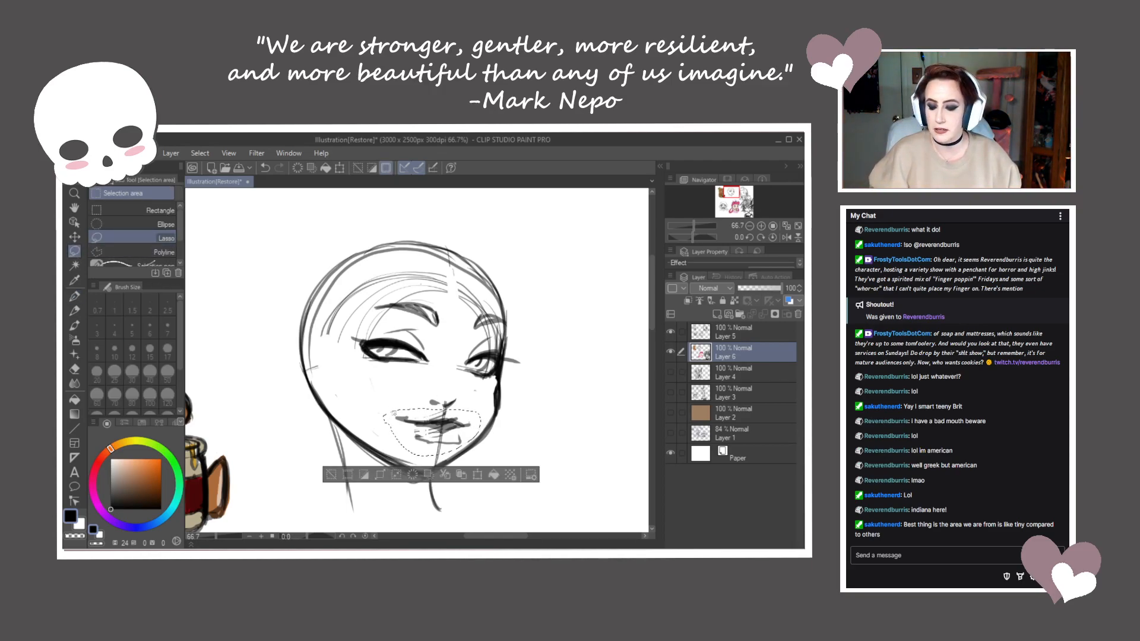
key(ctrl+t)
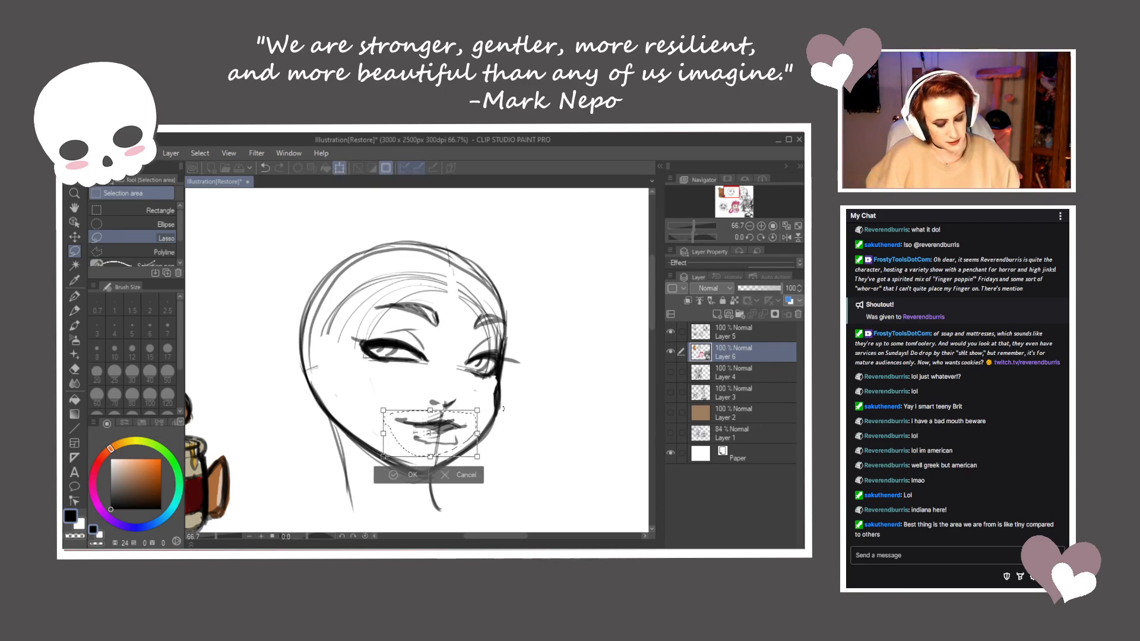
drag(459, 439, 459, 439)
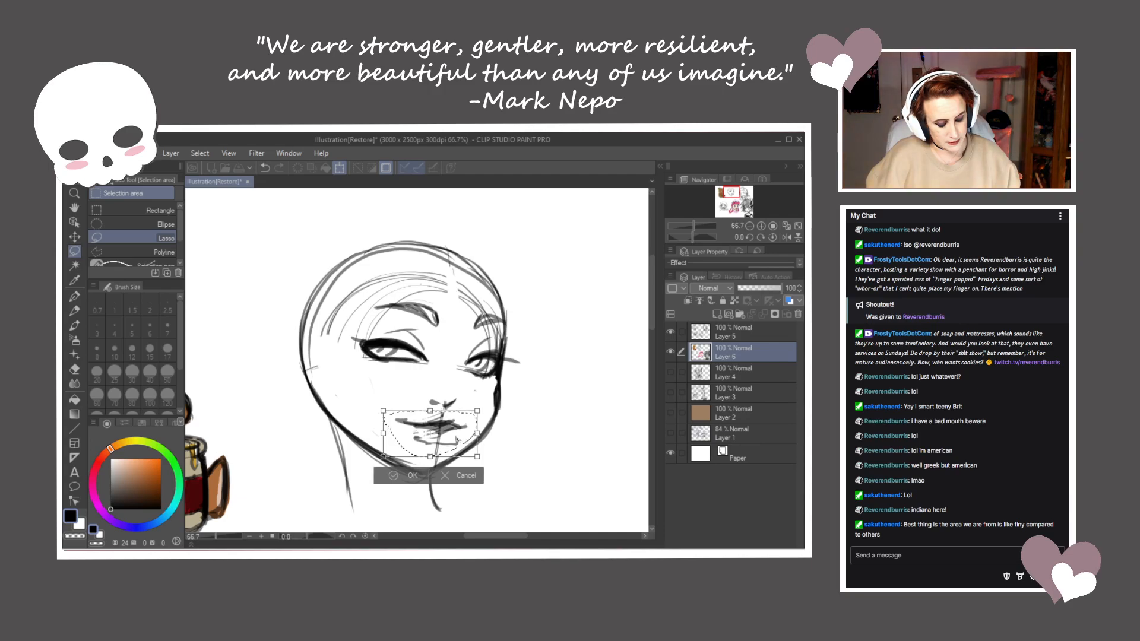
click(398, 475)
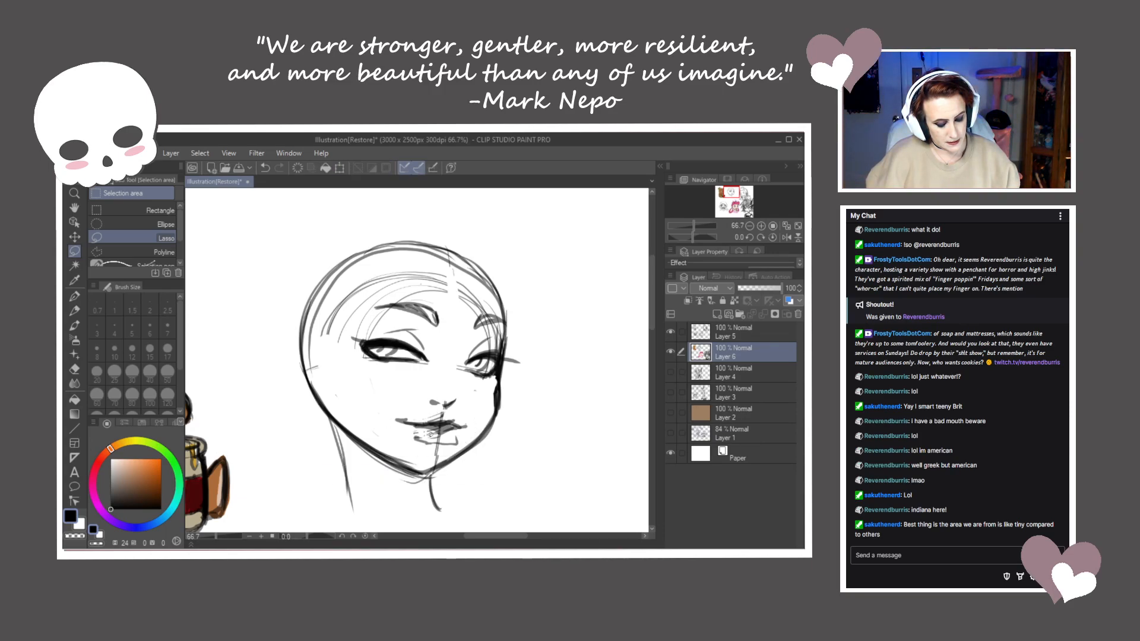
drag(441, 434, 441, 432)
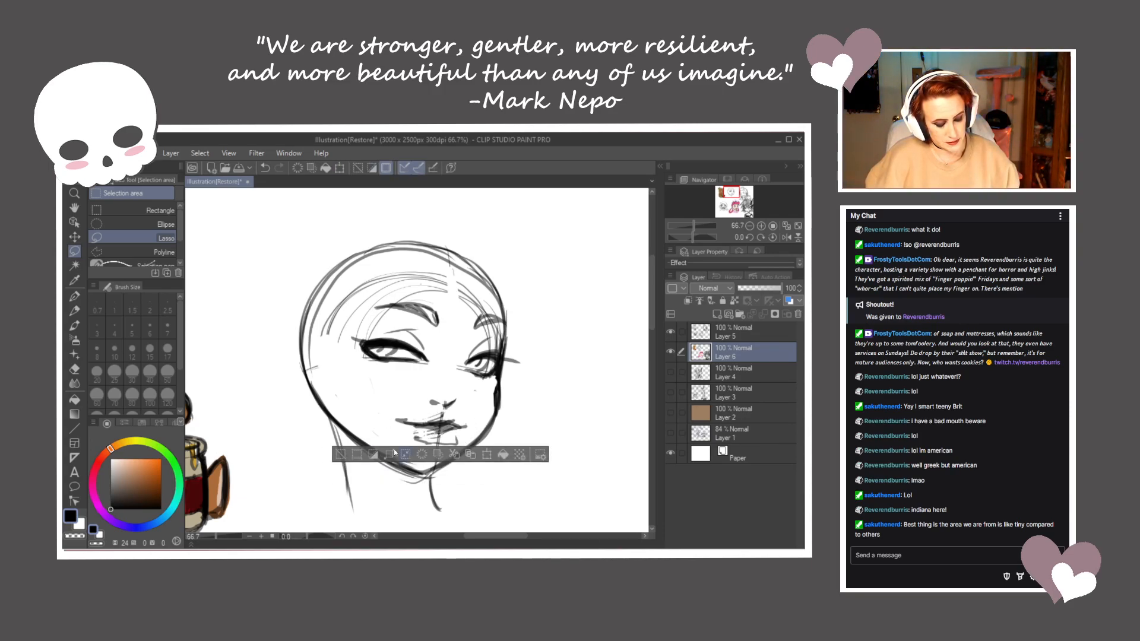
click(344, 457)
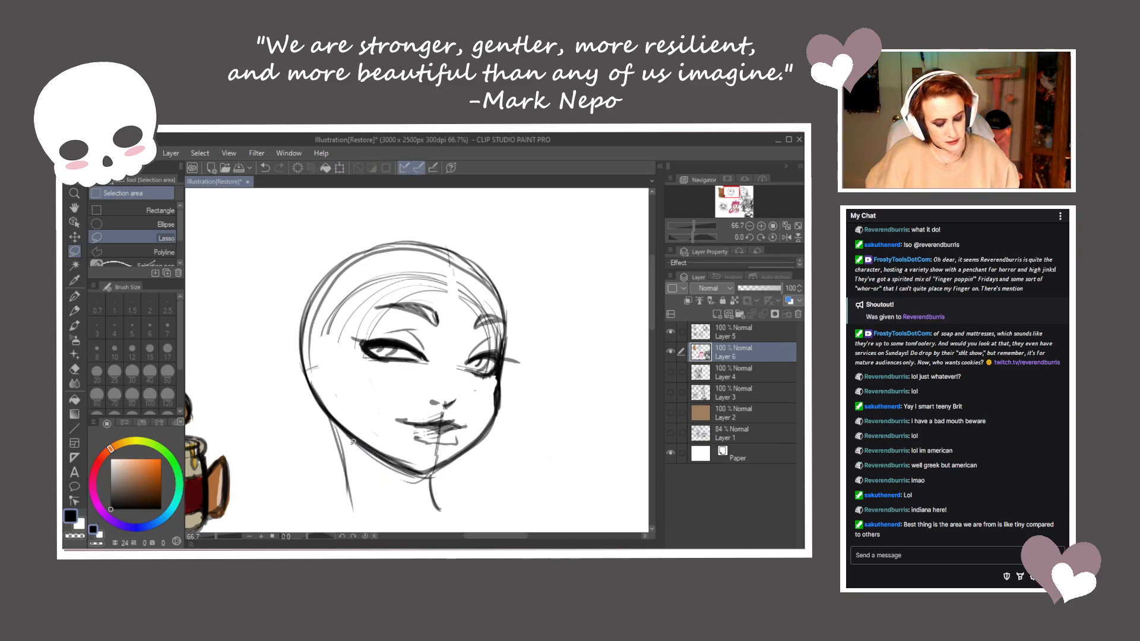
Redraw the mouth with the G-pen as an open smile with a fuller lower lip
click(76, 293)
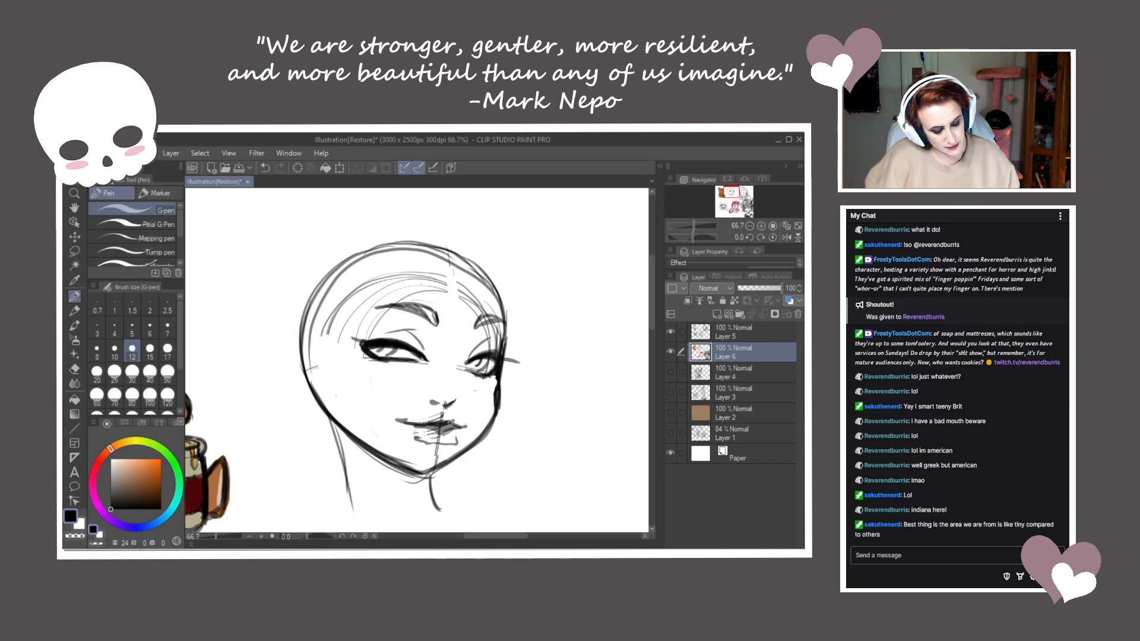
mouse_move(442, 445)
mouse_down()
mouse_move(434, 457)
mouse_move(459, 439)
mouse_move(415, 436)
mouse_up()
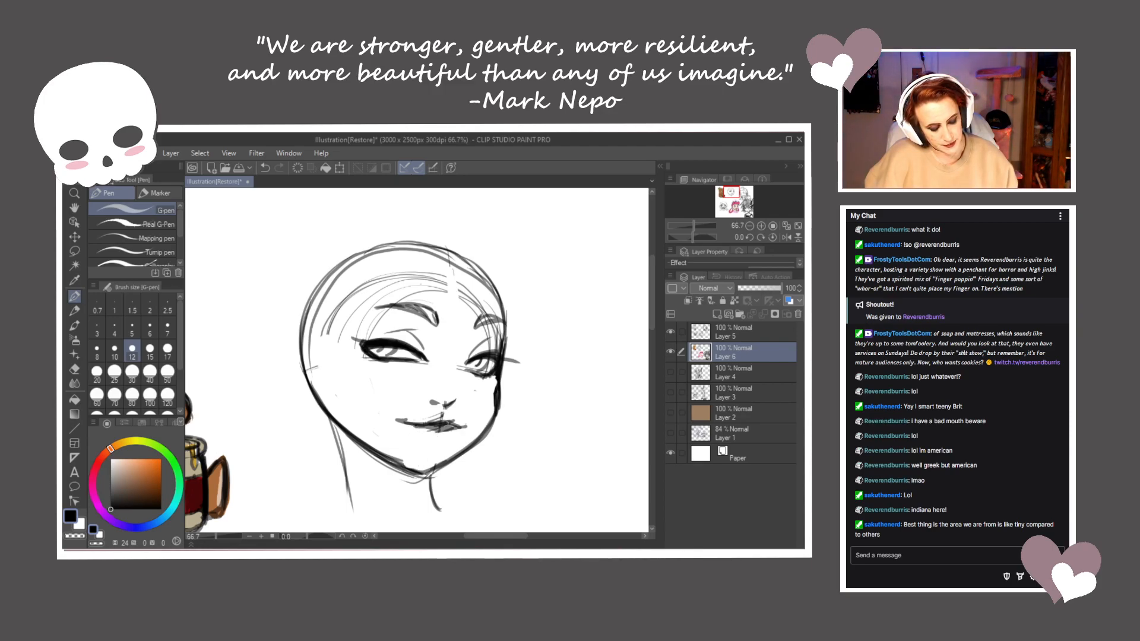
mouse_move(456, 431)
mouse_down()
mouse_move(419, 434)
mouse_move(437, 443)
mouse_move(450, 433)
mouse_move(404, 422)
mouse_move(451, 442)
mouse_move(458, 432)
mouse_move(454, 449)
mouse_move(409, 440)
mouse_up()
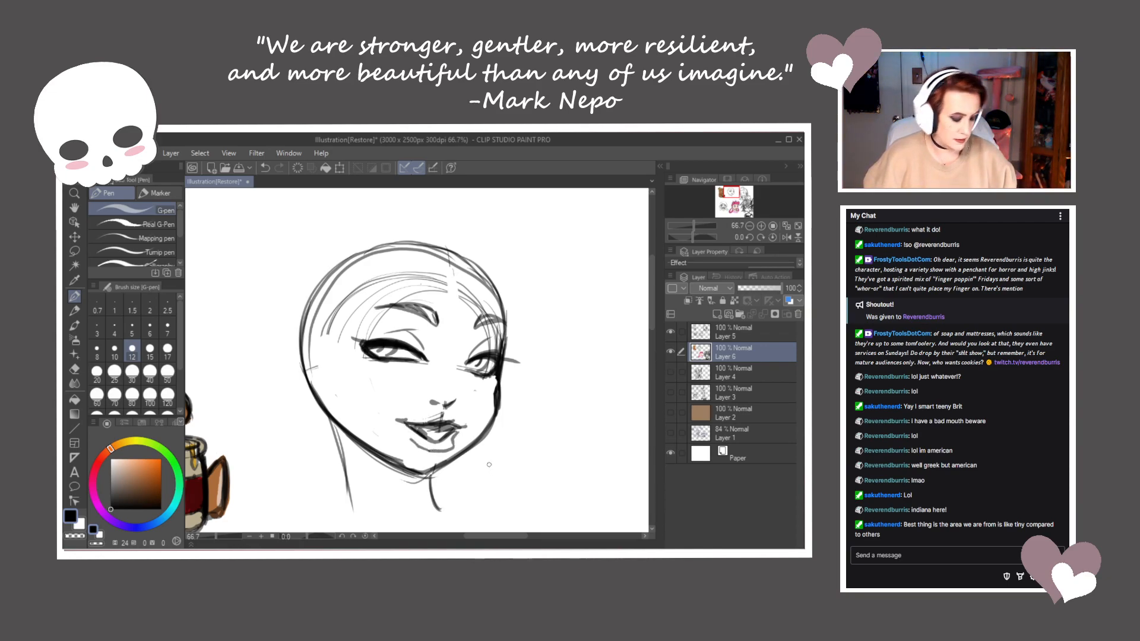
Erase the mouth and redraw it as a small closed smile with a short curve for the lower lip
mouse_move(404, 415)
mouse_down()
mouse_move(446, 437)
mouse_move(475, 427)
mouse_move(442, 442)
mouse_up()
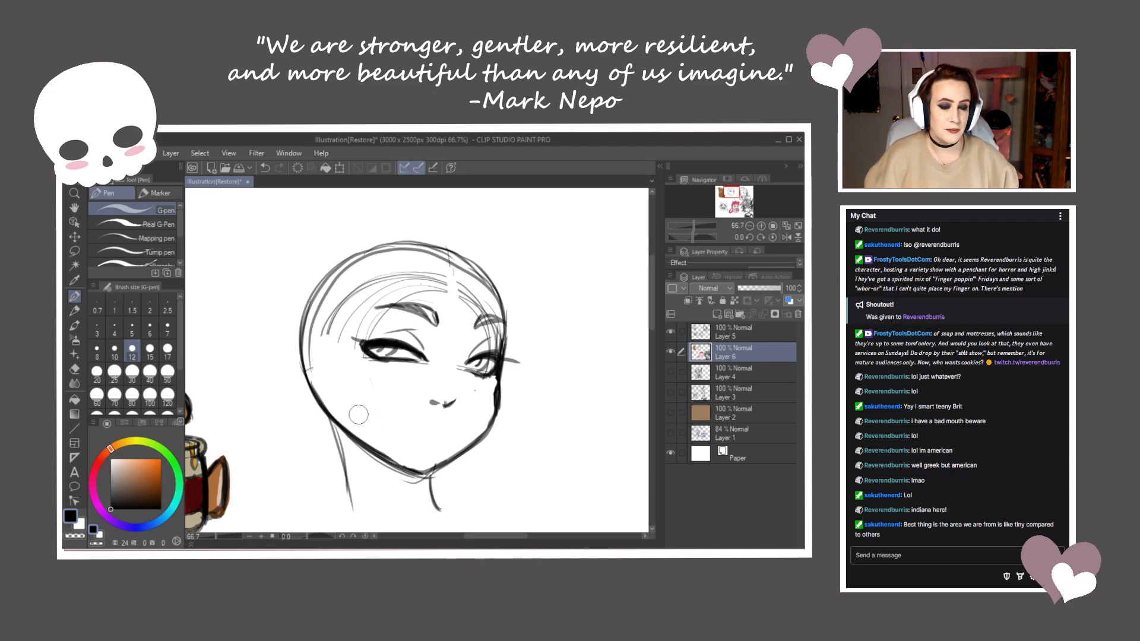
mouse_move(446, 427)
mouse_down()
mouse_move(458, 422)
mouse_move(404, 423)
mouse_move(460, 425)
mouse_move(430, 427)
mouse_move(448, 442)
mouse_move(428, 440)
mouse_move(448, 443)
mouse_up()
key(ctrl+z)
drag(457, 436, 424, 438)
Redraw the nose with a nostril, a rounded tip and a bridge line running up between the eyes
mouse_move(429, 374)
mouse_down()
mouse_move(447, 403)
mouse_move(427, 404)
mouse_move(461, 349)
mouse_up()
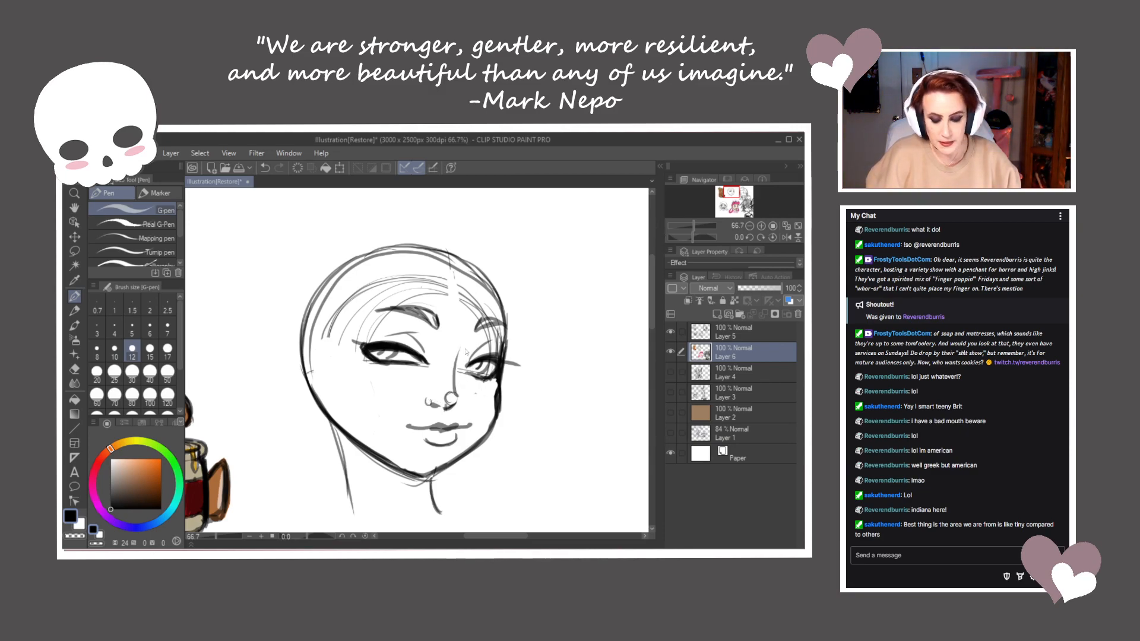
key(ctrl+z)
drag(452, 396, 462, 350)
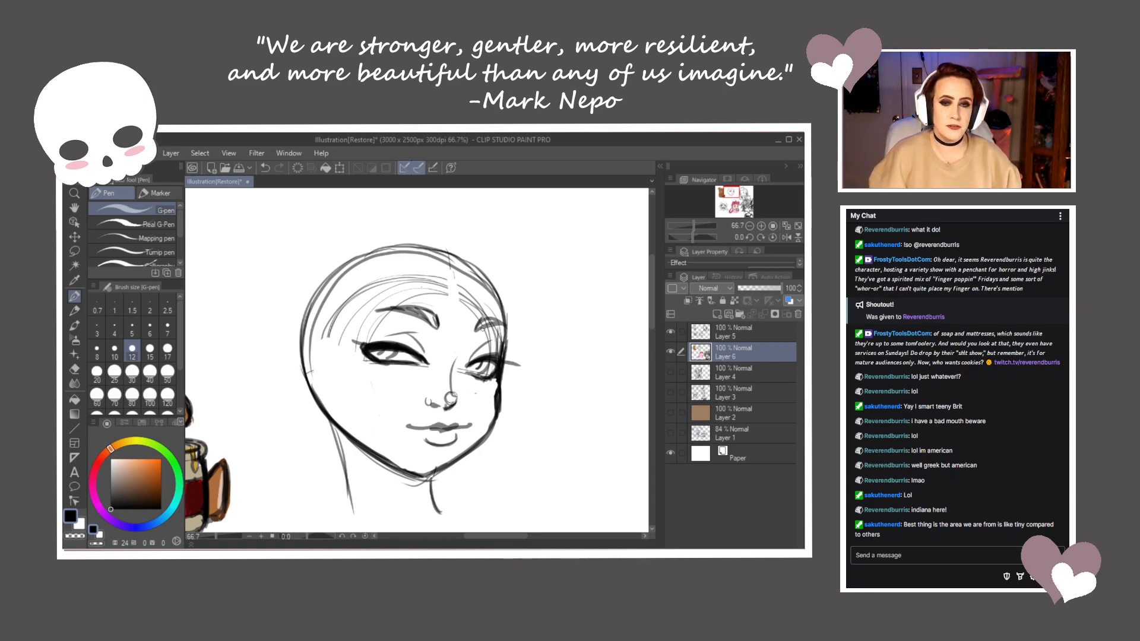
Darken the far eye's lids, reshape the near eye with a larger iris, and erase the leftover forehead guides
mouse_move(485, 339)
mouse_down()
mouse_move(497, 369)
mouse_move(486, 383)
mouse_up()
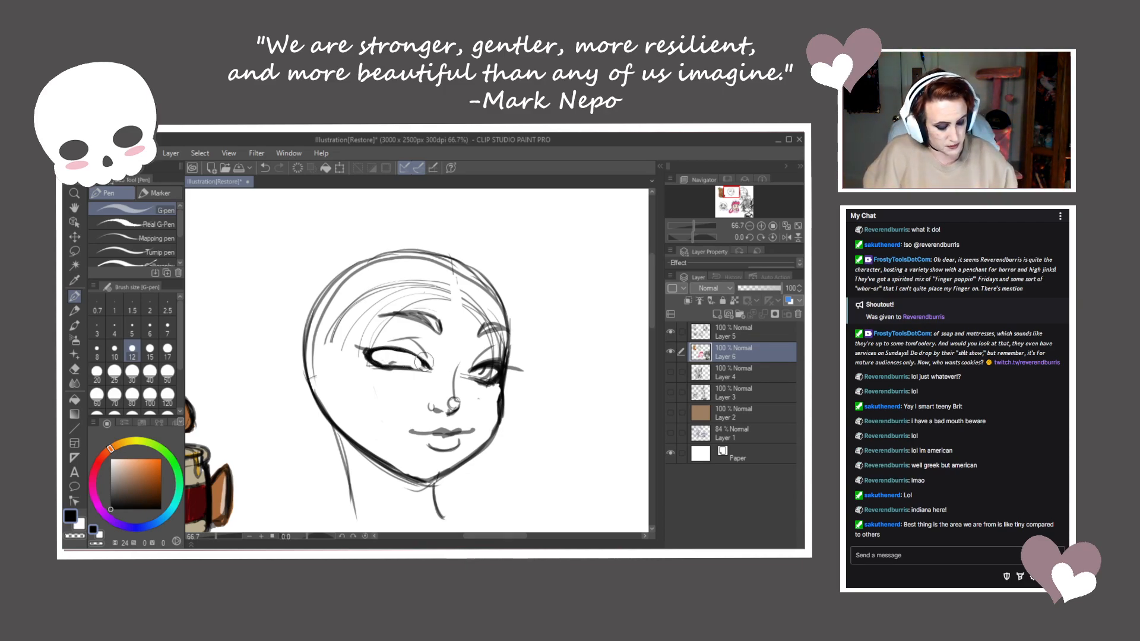
drag(425, 363, 377, 344)
mouse_move(404, 349)
mouse_down()
mouse_move(365, 346)
mouse_move(427, 368)
mouse_move(389, 362)
mouse_move(392, 350)
mouse_up()
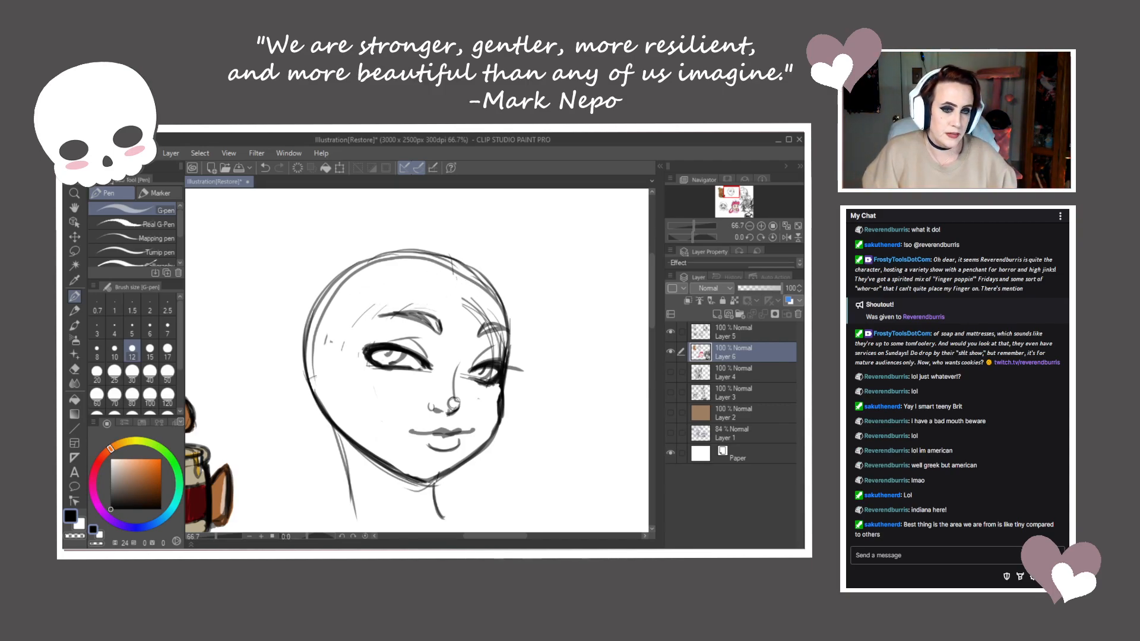
Extend the near eye's upper lid into a pointed eyeliner wing and strengthen the lash lines on both eyes
mouse_move(374, 344)
mouse_down()
mouse_move(351, 343)
mouse_move(399, 348)
mouse_move(371, 346)
mouse_up()
drag(496, 363, 522, 370)
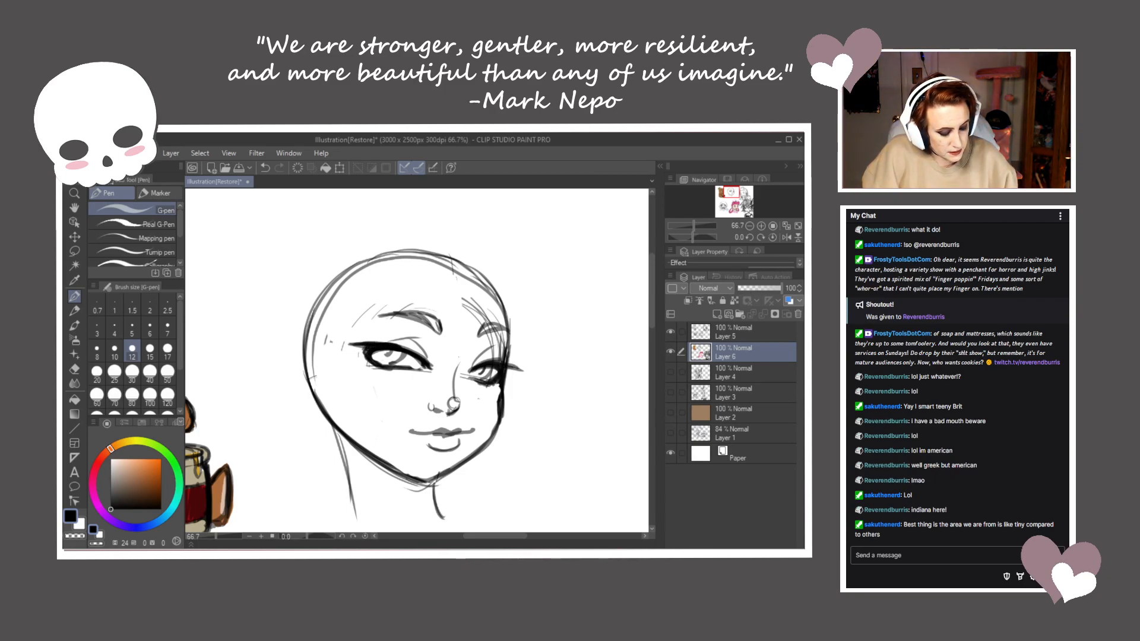
mouse_move(362, 343)
mouse_down()
mouse_move(338, 342)
mouse_move(360, 346)
mouse_up()
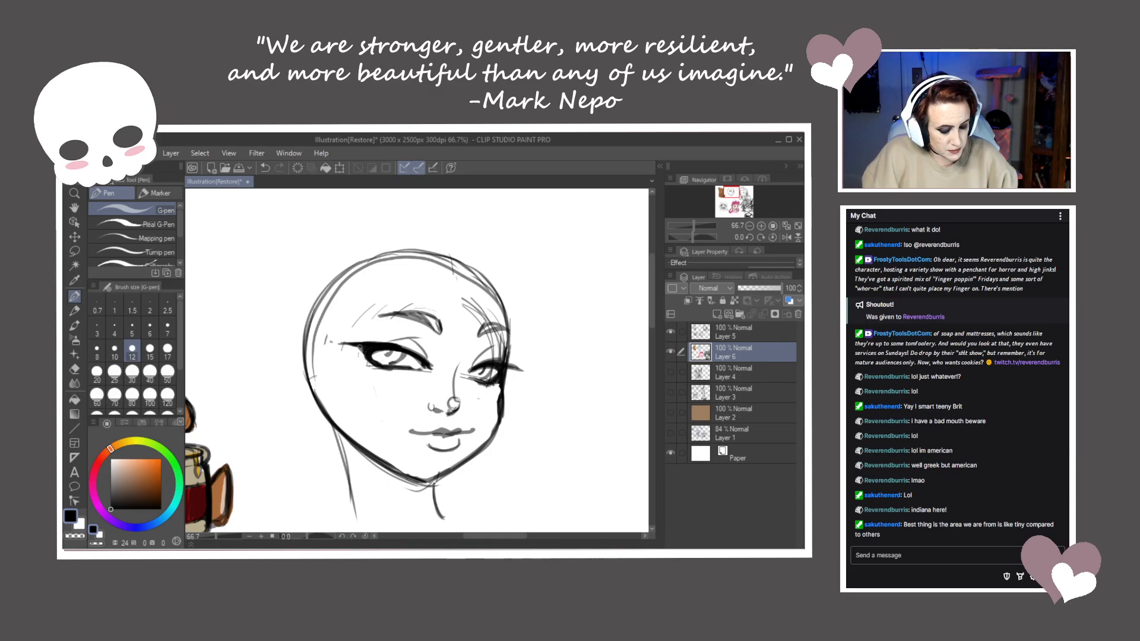
mouse_move(422, 370)
mouse_down()
mouse_move(371, 359)
mouse_move(404, 352)
mouse_move(394, 362)
mouse_up()
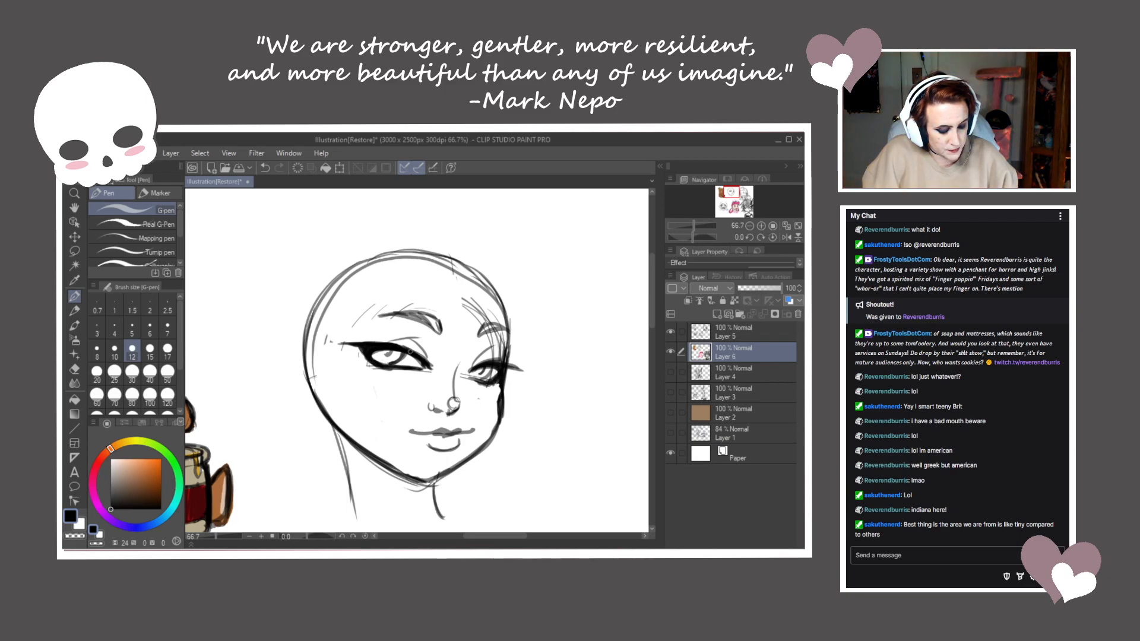
Shade the upper lids of both eyes with dark eyeshadow strokes up to the creases
mouse_move(472, 369)
mouse_down()
mouse_move(494, 345)
mouse_move(498, 360)
mouse_up()
mouse_move(361, 344)
mouse_down()
mouse_move(414, 334)
mouse_move(423, 358)
mouse_move(415, 340)
mouse_up()
drag(405, 341, 416, 354)
drag(397, 344, 411, 351)
drag(414, 350, 496, 350)
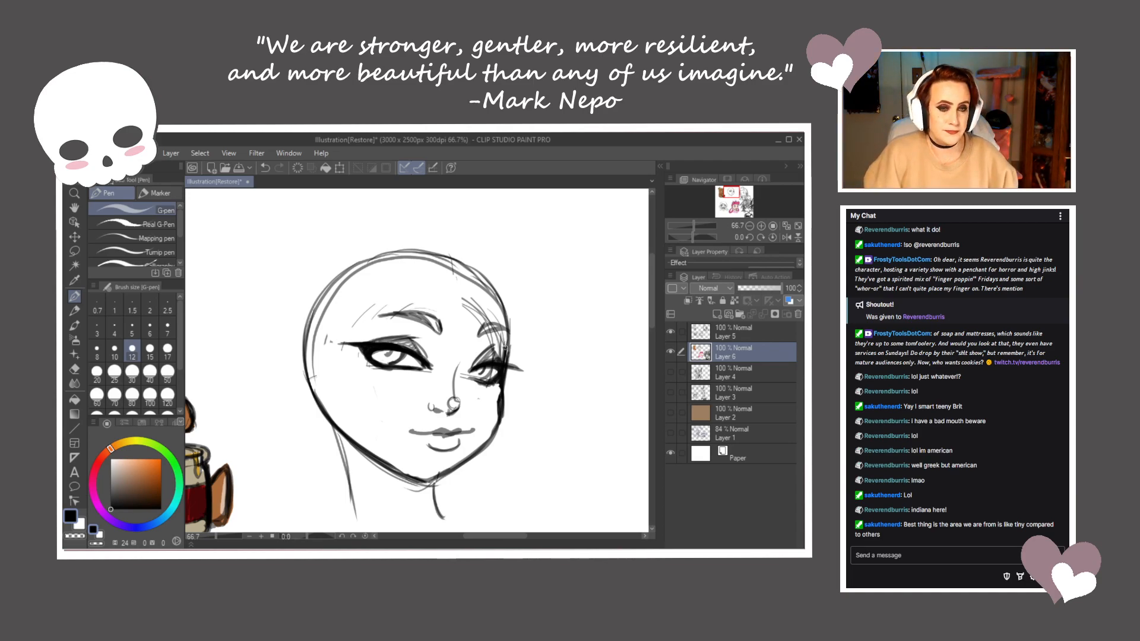
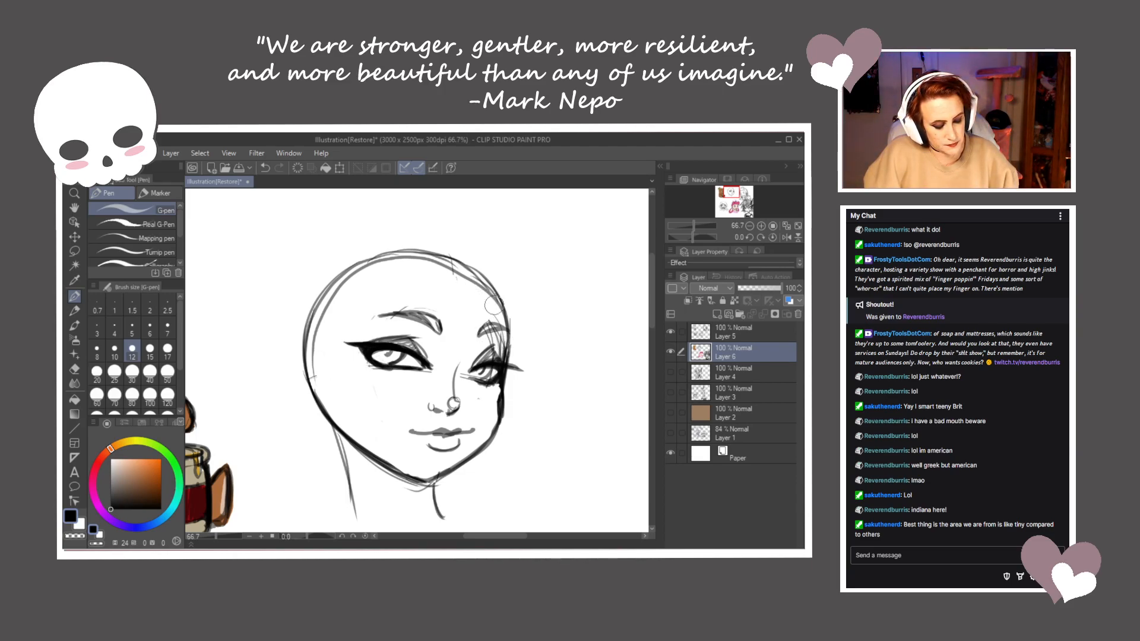
Thicken the far eyebrow and reinforce the face contour along the far cheek
mouse_move(489, 329)
mouse_down()
mouse_move(479, 340)
mouse_move(507, 335)
mouse_move(497, 325)
mouse_up()
mouse_move(473, 367)
mouse_down()
mouse_move(496, 345)
mouse_move(502, 410)
mouse_up()
mouse_move(500, 394)
mouse_down()
mouse_move(499, 384)
mouse_move(492, 427)
mouse_up()
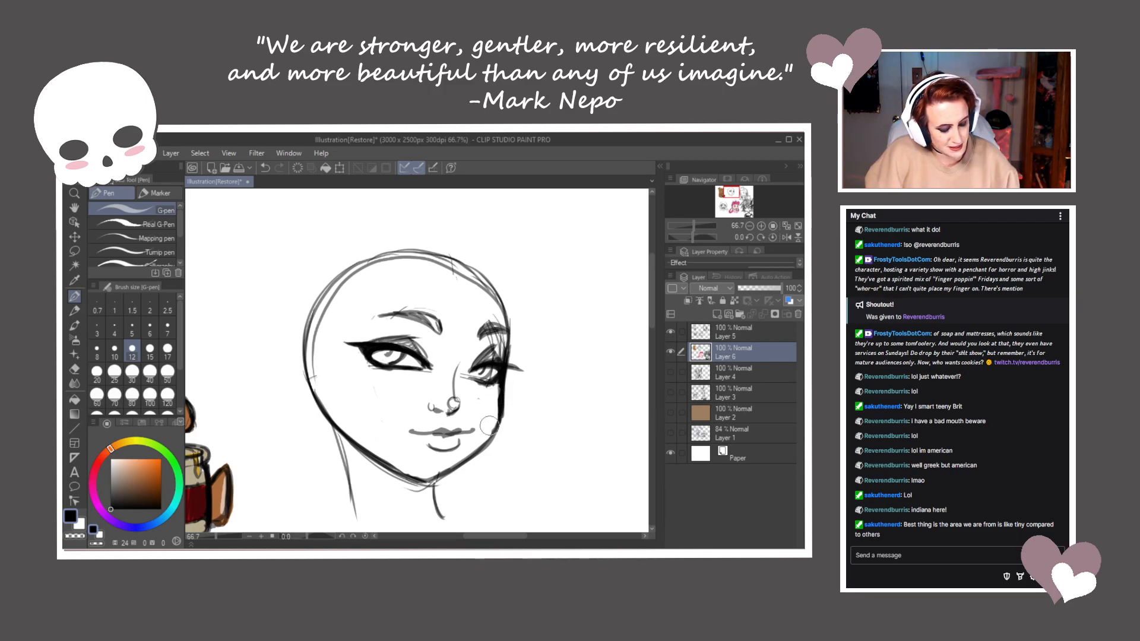
Lasso the mouth, rotate and shift it slightly with Transform to follow the tilt of the face, and clear the selection
click(74, 252)
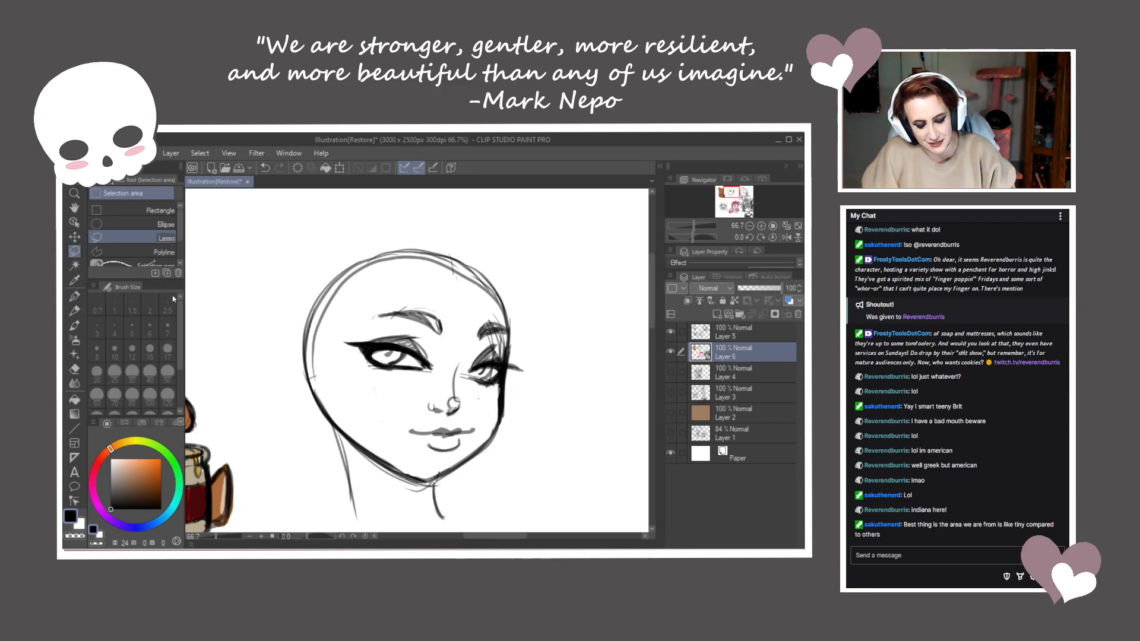
mouse_move(408, 435)
mouse_down()
mouse_move(445, 422)
mouse_move(460, 456)
mouse_move(397, 440)
mouse_up()
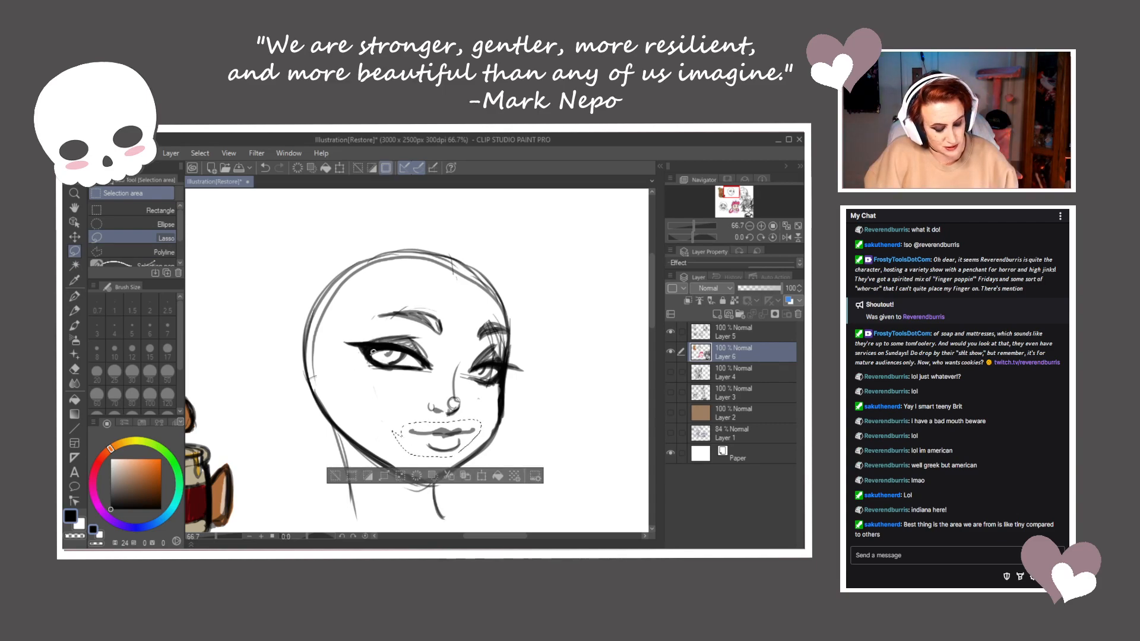
key(ctrl+t)
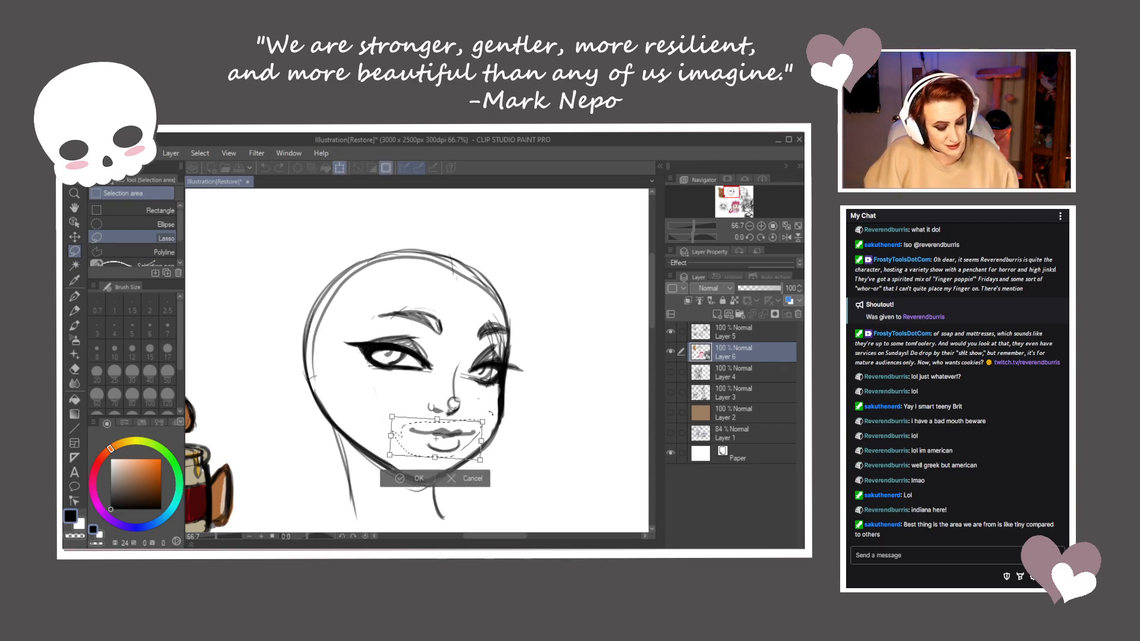
drag(472, 444, 467, 443)
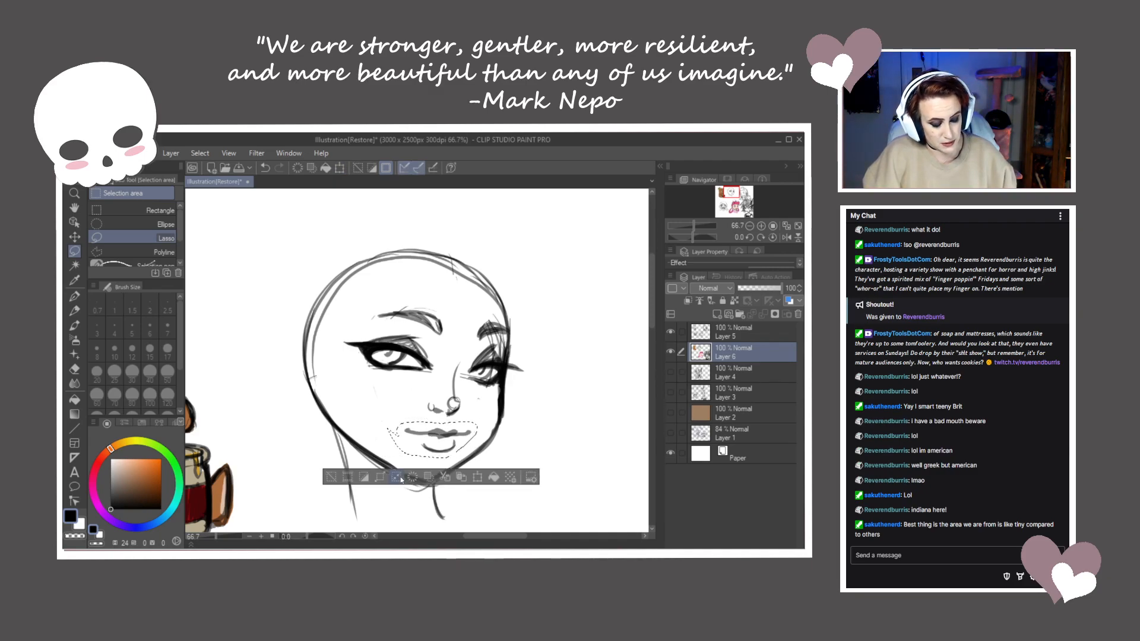
key(Return)
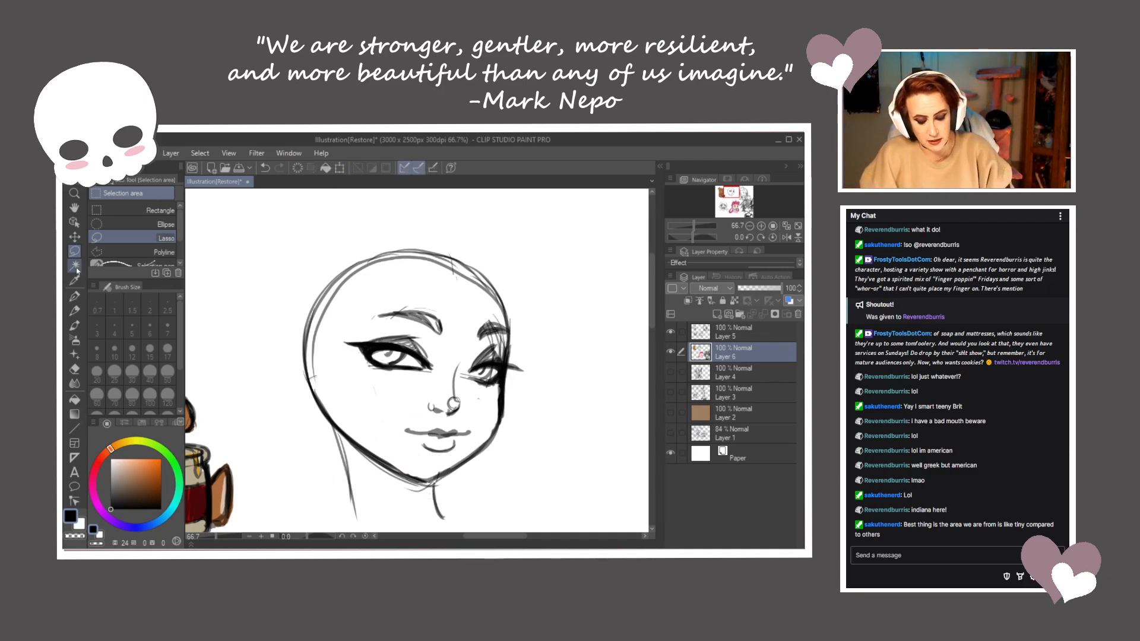
Redraw the mouth with the G-pen as a dark upper lip and full lower lip, and extend the nose bridge toward the far brow
click(75, 296)
mouse_move(433, 433)
mouse_down()
mouse_move(459, 431)
mouse_move(427, 431)
mouse_up()
mouse_move(430, 427)
mouse_down()
mouse_move(462, 425)
mouse_move(423, 432)
mouse_up()
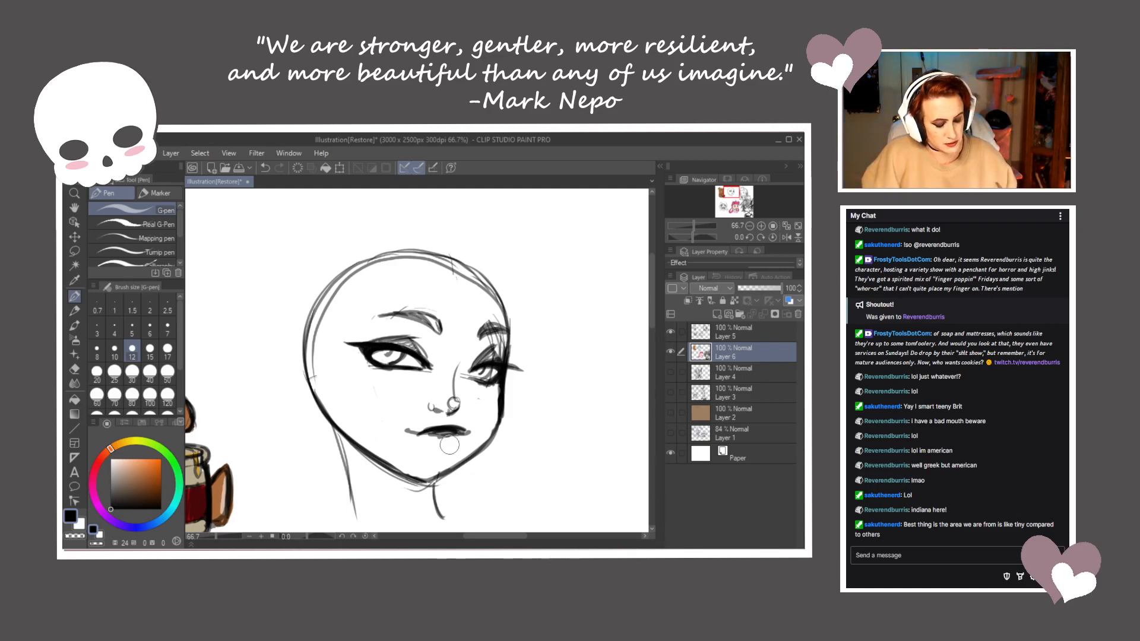
drag(406, 429, 428, 429)
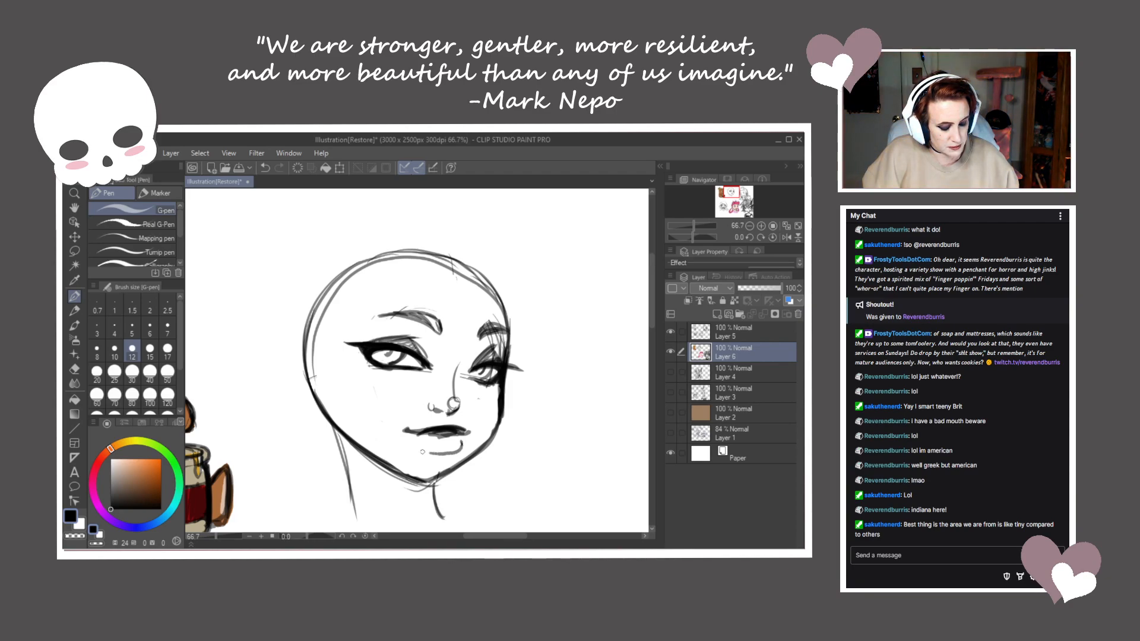
drag(434, 438, 447, 443)
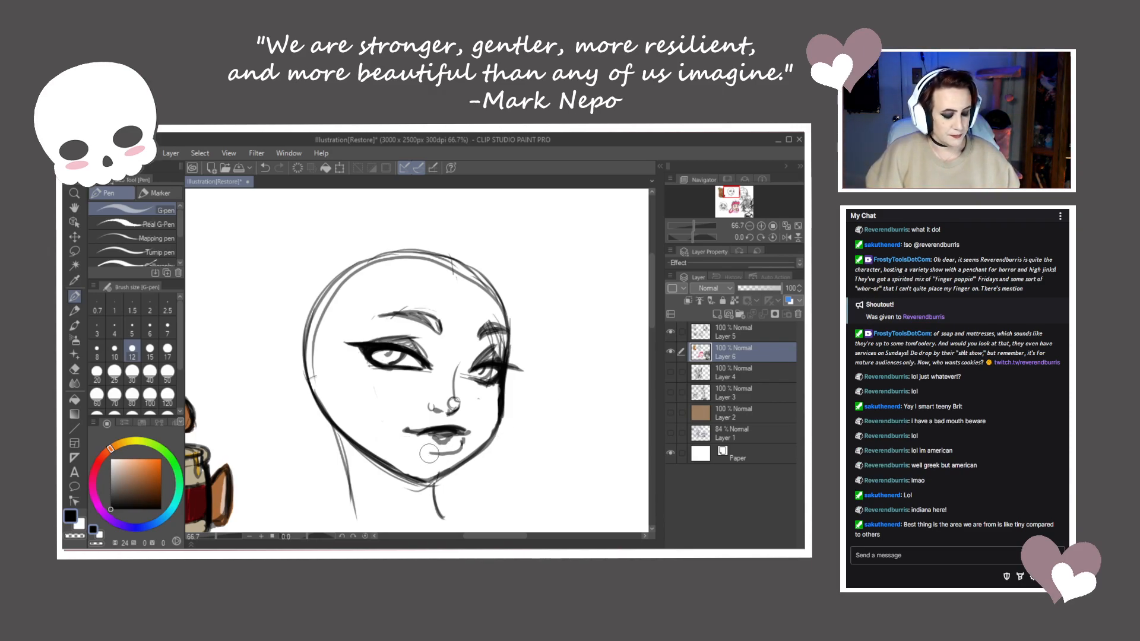
mouse_move(460, 438)
mouse_down()
mouse_move(432, 451)
mouse_move(419, 440)
mouse_up()
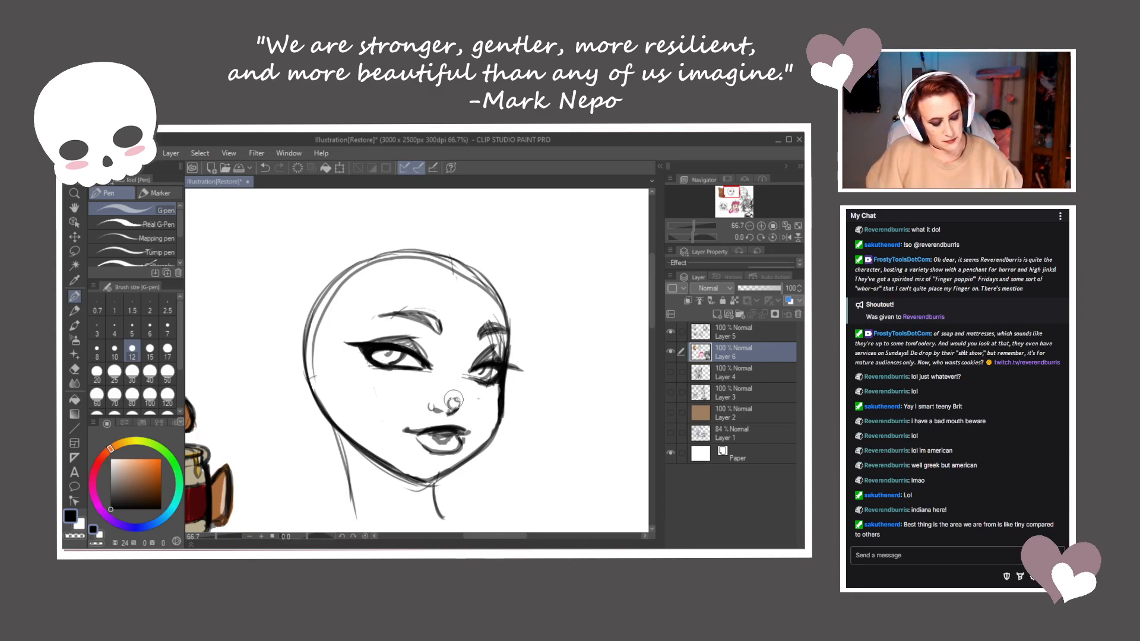
drag(458, 393, 474, 339)
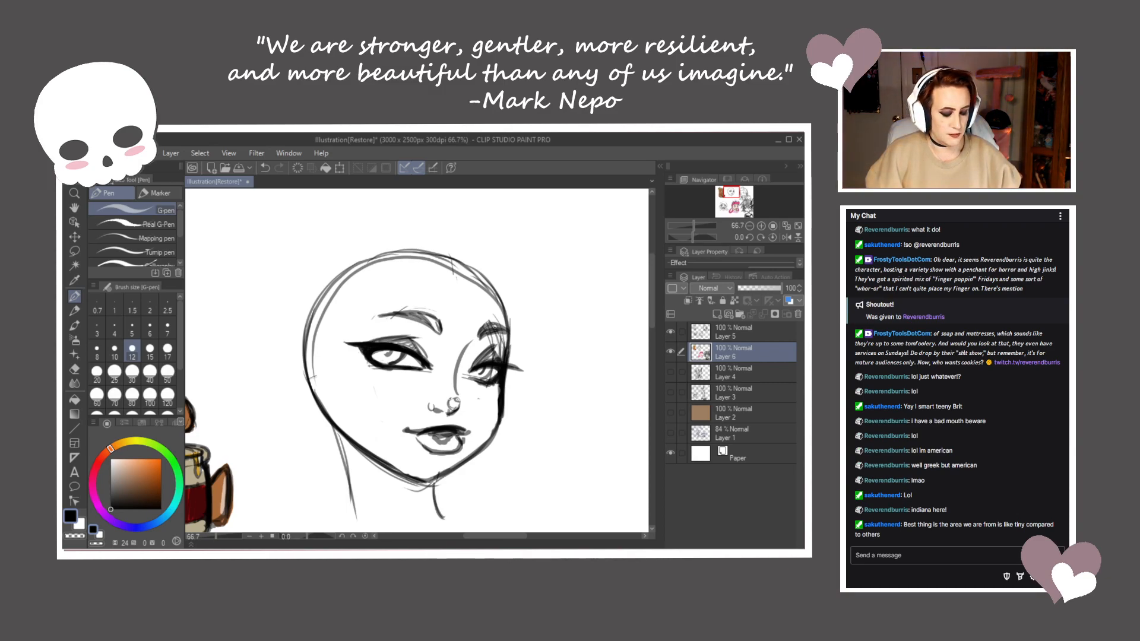
Lasso the near eyebrow, rotate it slightly and shift it outward with Transform, and deselect it
click(75, 251)
mouse_move(446, 309)
mouse_down()
mouse_move(450, 326)
mouse_move(355, 316)
mouse_up()
key(ctrl+t)
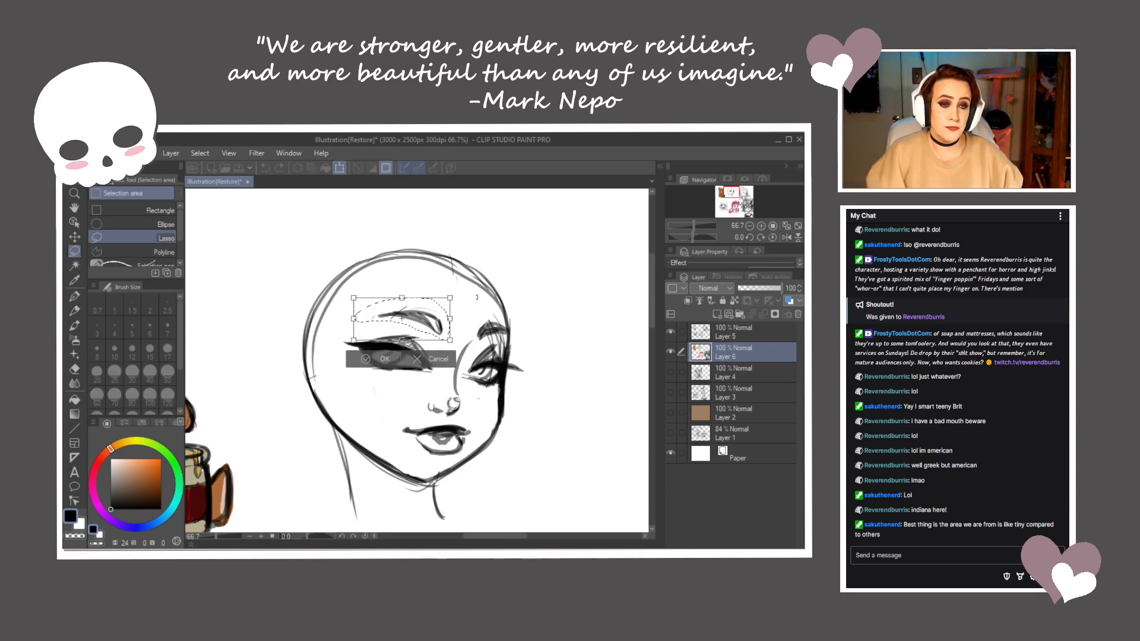
drag(503, 299, 504, 296)
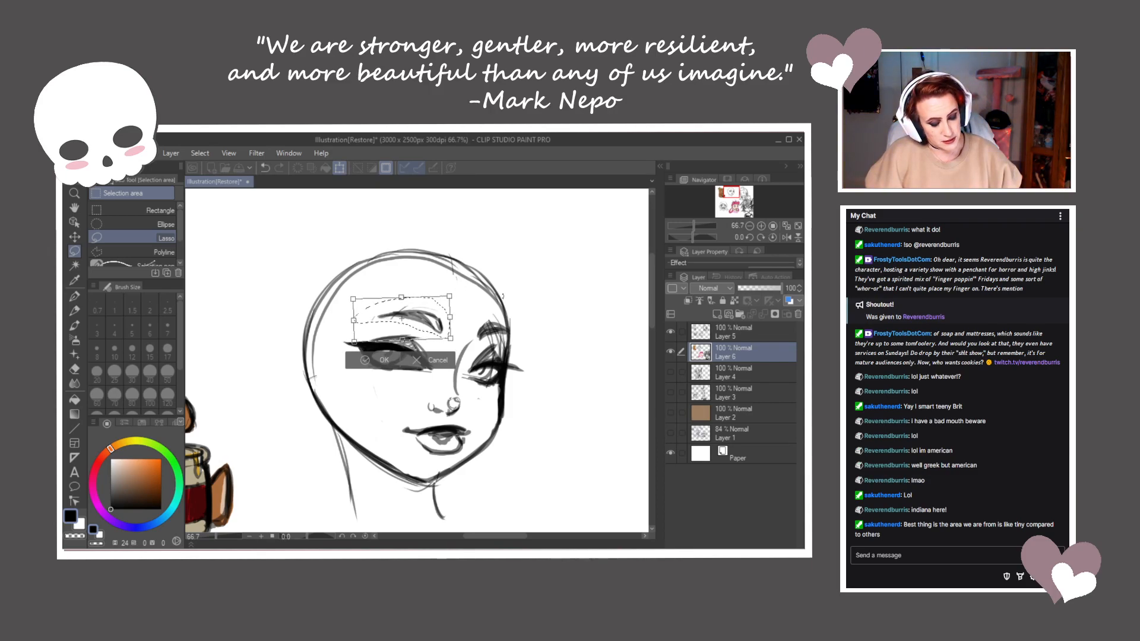
drag(424, 322, 420, 321)
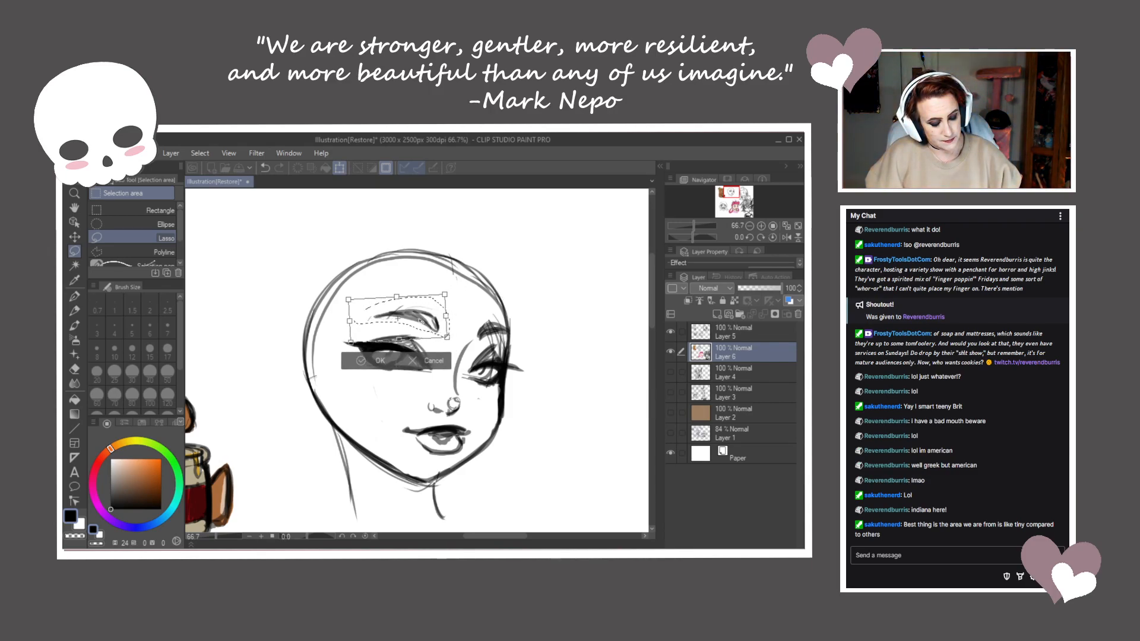
click(380, 361)
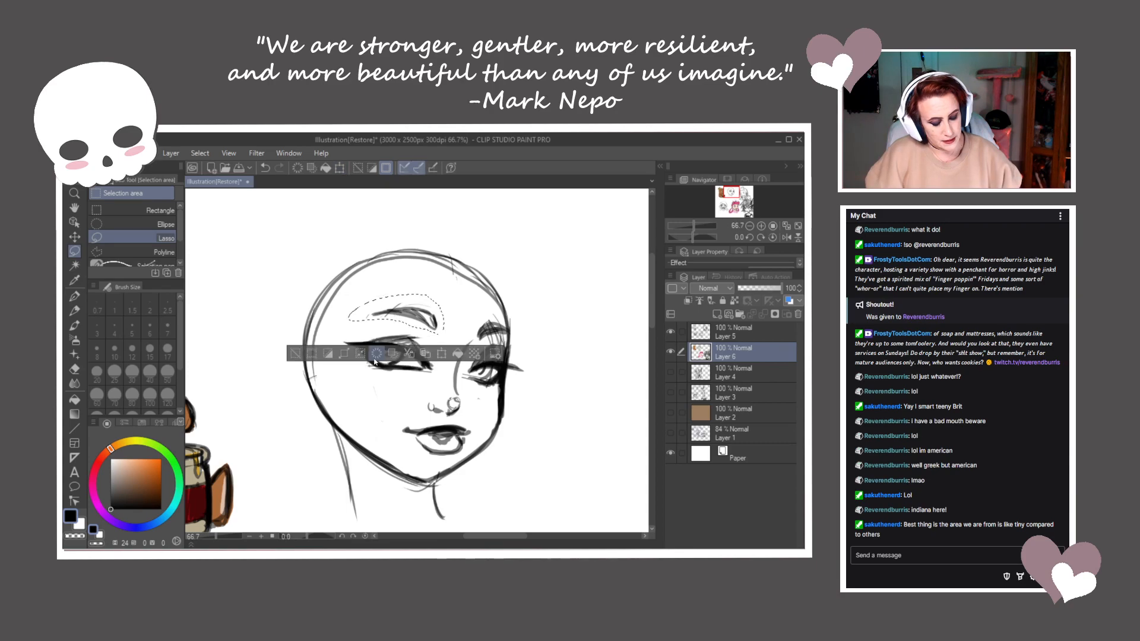
click(312, 354)
Draw the near ear at the side of the head with inner ear details, removing the head outline running through it
drag(515, 429, 517, 450)
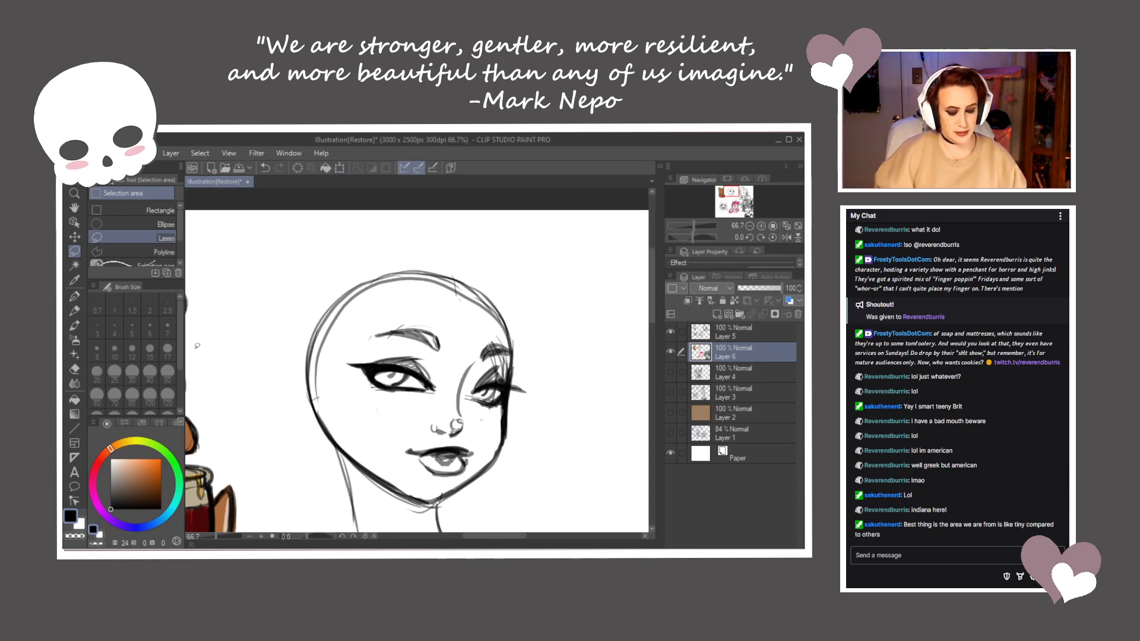
click(75, 295)
mouse_move(304, 356)
mouse_down()
mouse_move(310, 419)
mouse_move(326, 390)
mouse_move(308, 416)
mouse_move(302, 376)
mouse_up()
mouse_move(296, 378)
mouse_down()
mouse_move(311, 416)
mouse_move(321, 397)
mouse_move(312, 403)
mouse_up()
drag(310, 382, 317, 403)
mouse_move(306, 360)
mouse_down()
mouse_move(303, 384)
mouse_move(316, 409)
mouse_move(319, 384)
mouse_move(307, 374)
mouse_move(321, 411)
mouse_up()
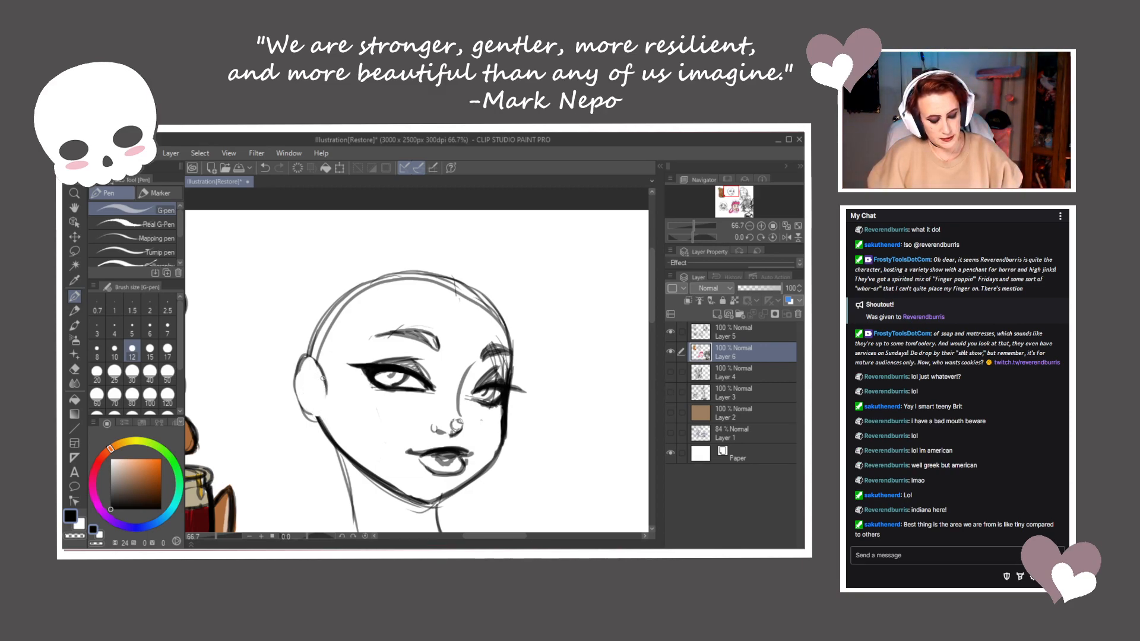
drag(306, 379, 315, 404)
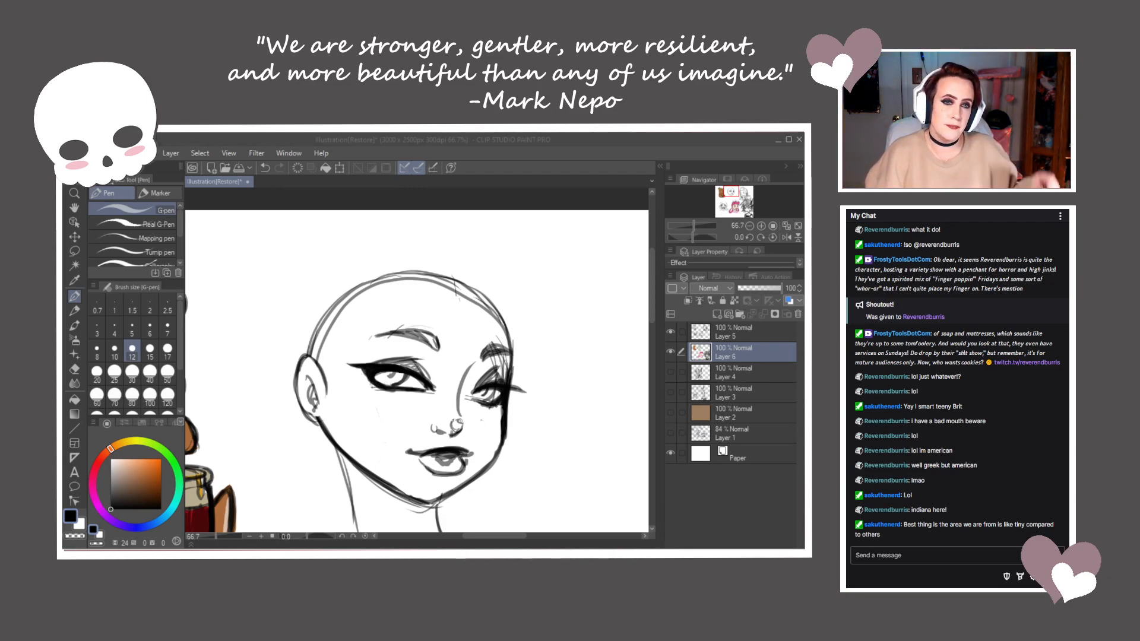
Sketch side-swept bangs falling from the hairline across the forehead and down past the near temple
click(469, 307)
mouse_move(474, 291)
mouse_down()
mouse_move(453, 346)
mouse_move(402, 339)
mouse_up()
mouse_move(436, 286)
mouse_down()
mouse_move(405, 339)
mouse_move(465, 330)
mouse_up()
mouse_move(468, 259)
mouse_down()
mouse_move(482, 314)
mouse_move(467, 335)
mouse_up()
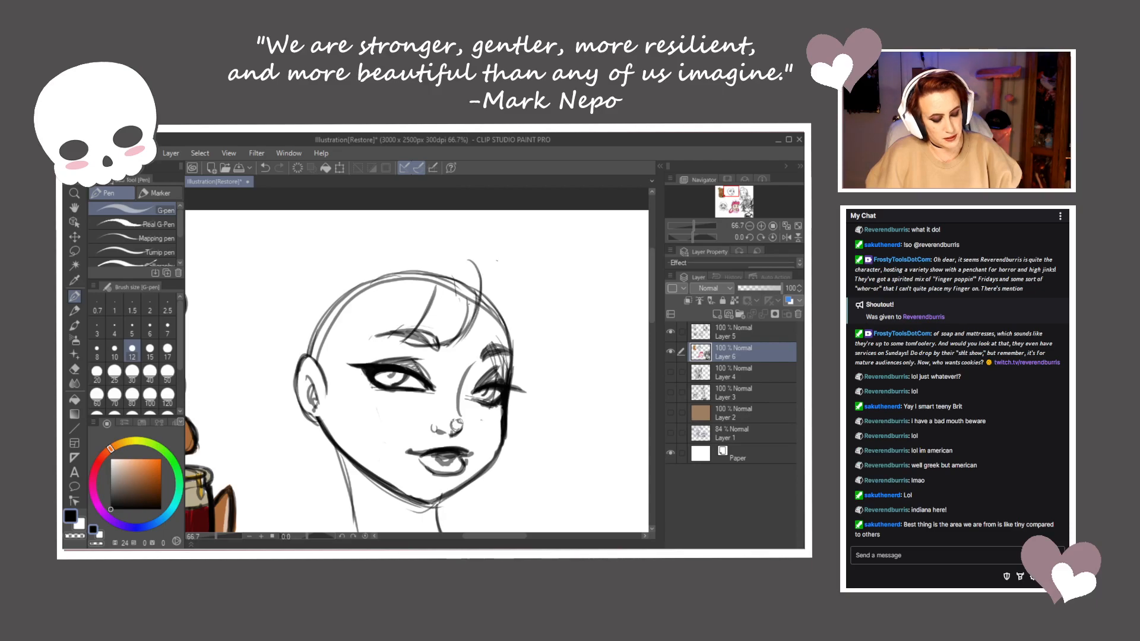
drag(478, 291, 517, 388)
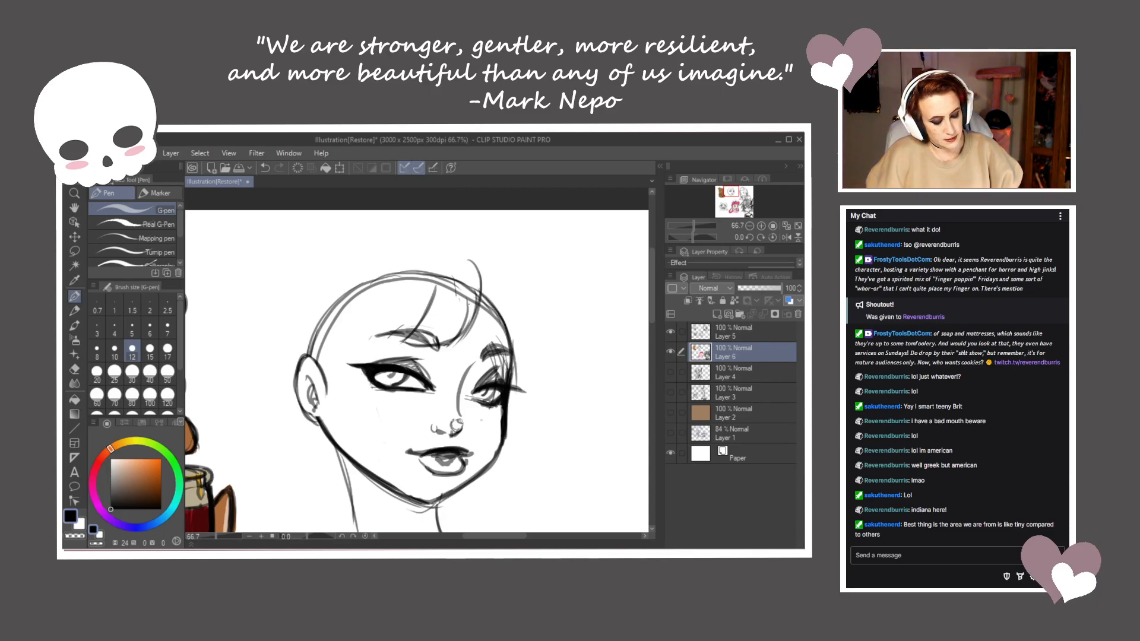
mouse_move(436, 309)
mouse_down()
mouse_move(431, 271)
mouse_move(345, 383)
mouse_up()
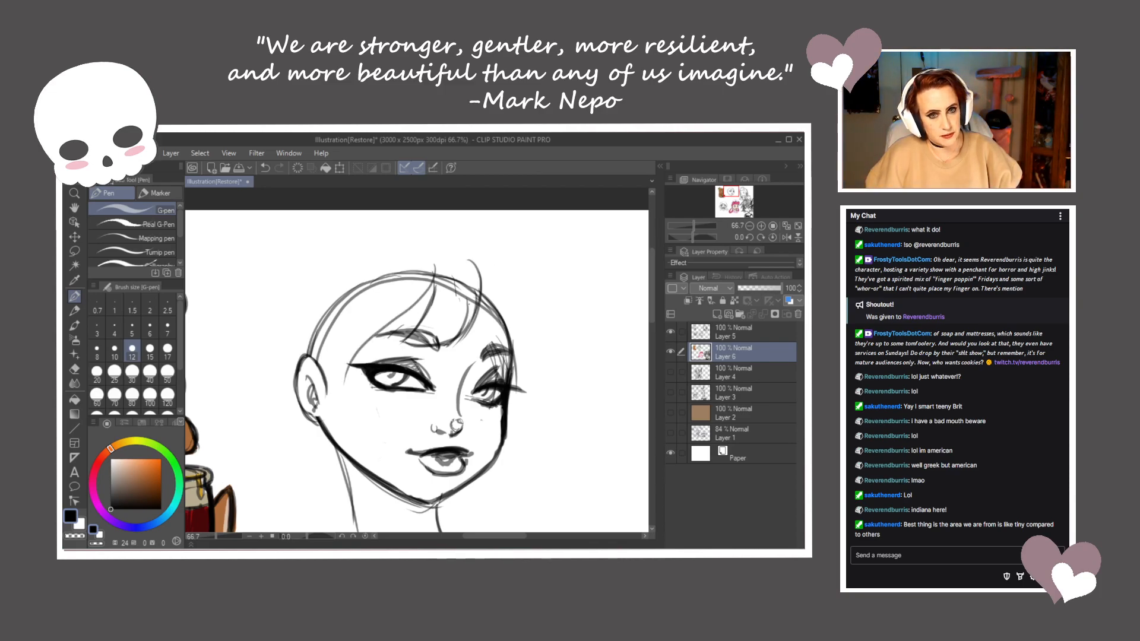
mouse_move(381, 262)
mouse_down()
mouse_move(344, 288)
mouse_move(324, 397)
mouse_up()
drag(407, 306, 339, 411)
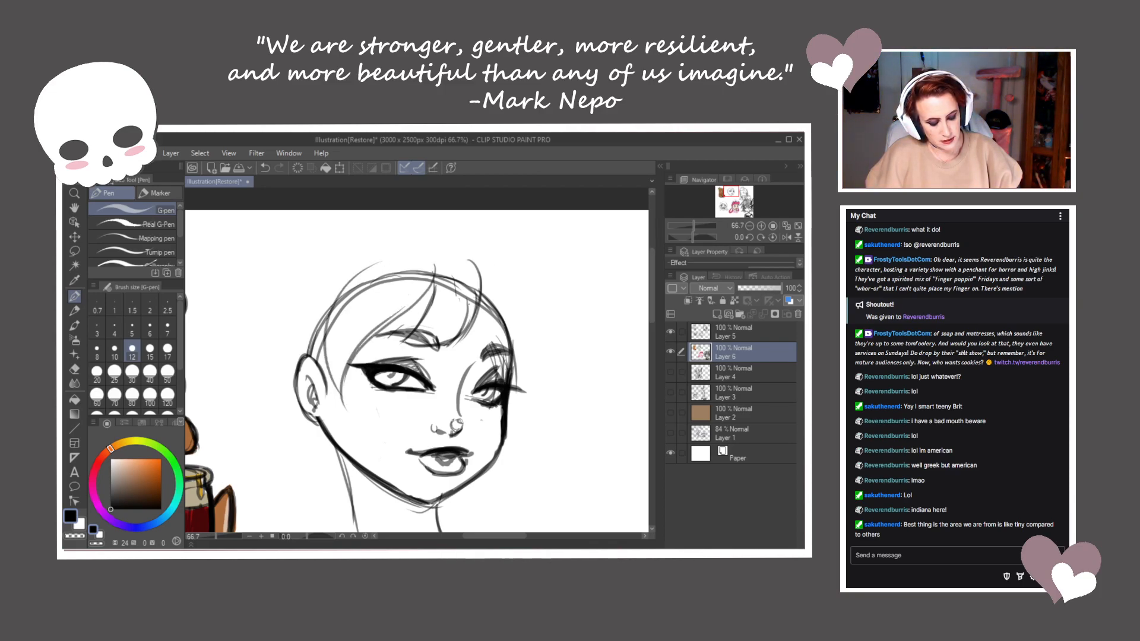
Block in a chin-length bob with curved outlines on both sides of the face and an arc over the crown
mouse_move(504, 284)
mouse_down()
mouse_move(536, 353)
mouse_move(491, 439)
mouse_up()
drag(545, 345, 508, 419)
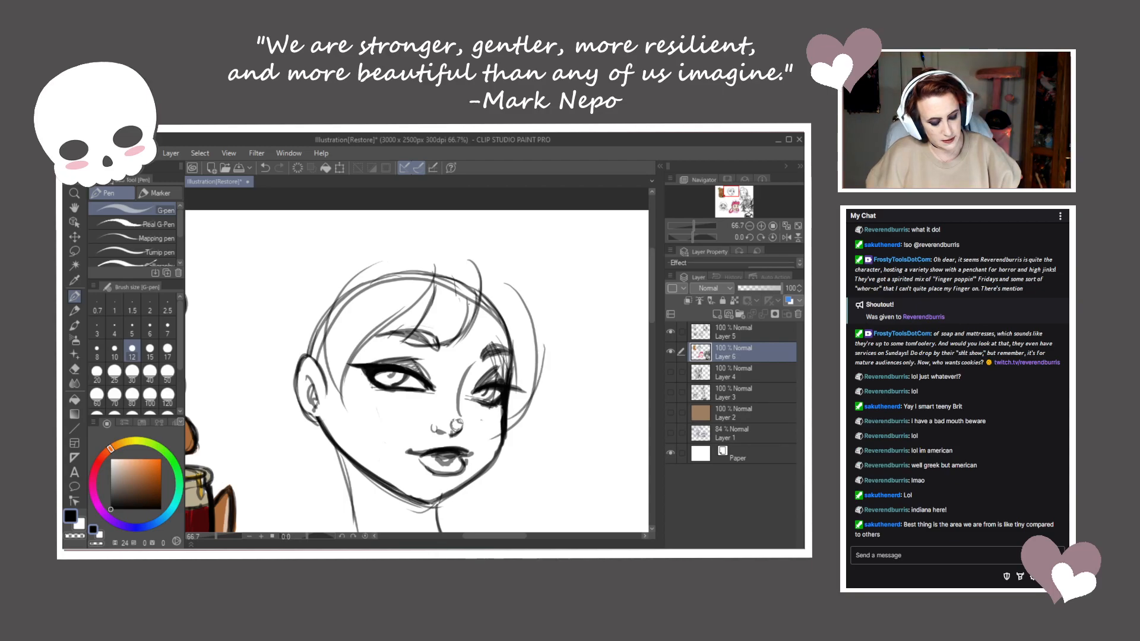
mouse_move(333, 340)
mouse_down()
mouse_move(320, 396)
mouse_move(333, 339)
mouse_move(326, 399)
mouse_move(355, 467)
mouse_up()
drag(328, 384, 362, 473)
mouse_move(363, 473)
mouse_down()
mouse_move(335, 475)
mouse_move(260, 386)
mouse_move(258, 433)
mouse_move(261, 383)
mouse_up()
drag(261, 383, 281, 448)
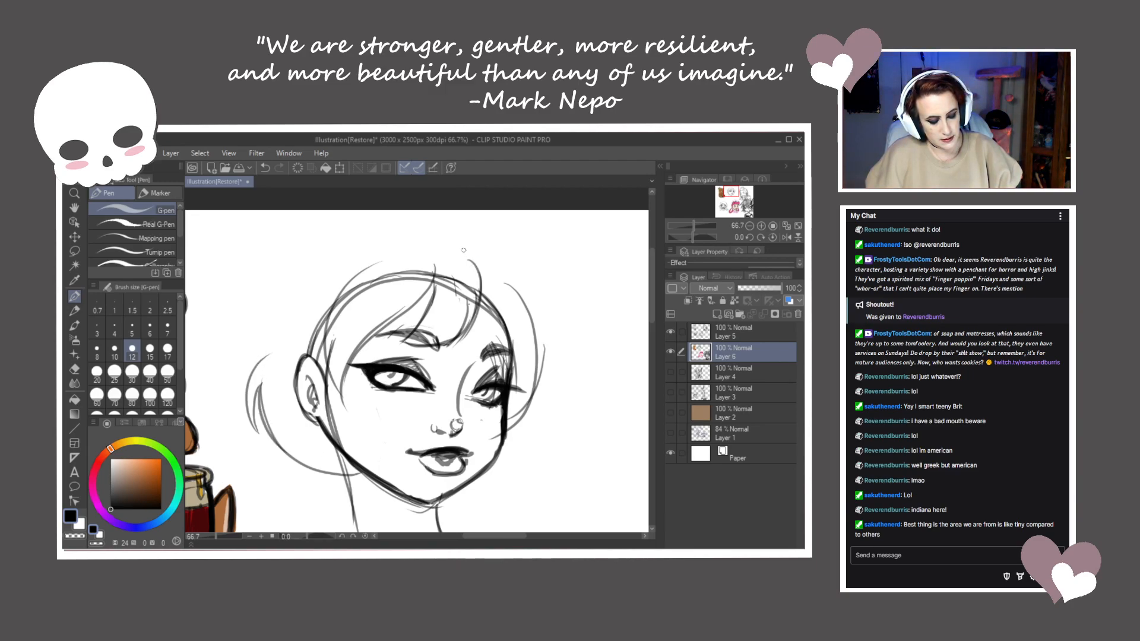
mouse_move(478, 244)
mouse_down()
mouse_move(455, 260)
mouse_move(397, 239)
mouse_move(276, 336)
mouse_move(267, 362)
mouse_up()
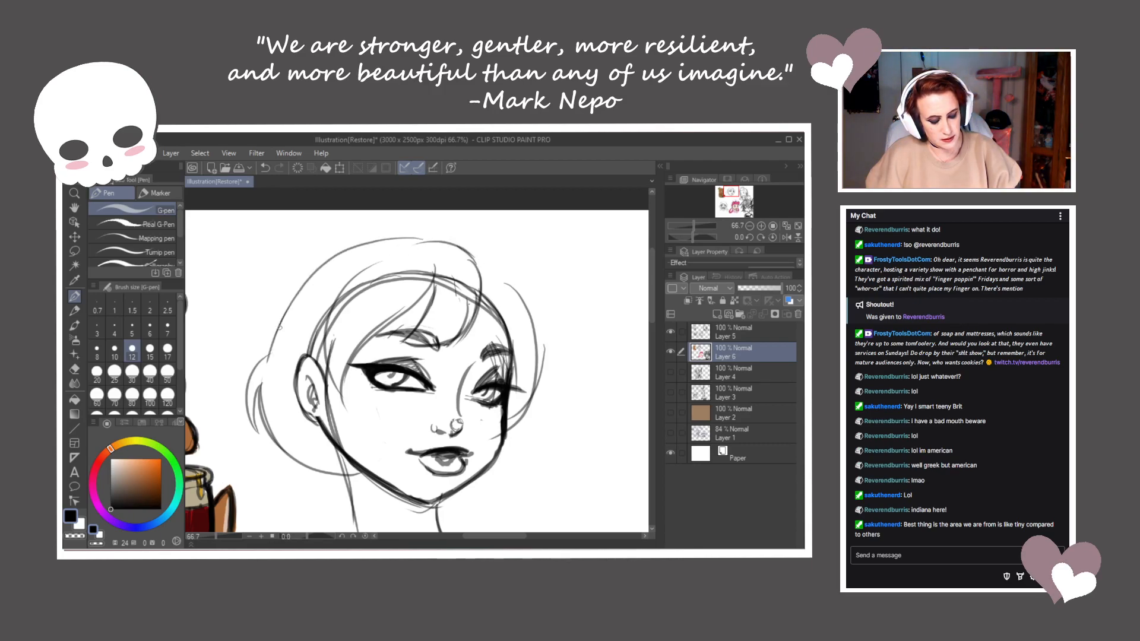
Reinforce the far side's hair outline down to a curled end, thicken the neck lines, and erase the skull guides under the hair
mouse_move(477, 262)
mouse_down()
mouse_move(523, 289)
mouse_move(551, 353)
mouse_up()
mouse_move(539, 315)
mouse_down()
mouse_move(531, 468)
mouse_move(474, 485)
mouse_up()
drag(536, 439, 507, 473)
drag(507, 449, 498, 374)
drag(337, 378, 351, 461)
mouse_move(440, 423)
mouse_down()
mouse_move(454, 472)
mouse_move(454, 434)
mouse_up()
drag(359, 232, 330, 269)
mouse_move(380, 228)
mouse_down()
mouse_move(410, 234)
mouse_move(423, 219)
mouse_move(364, 236)
mouse_up()
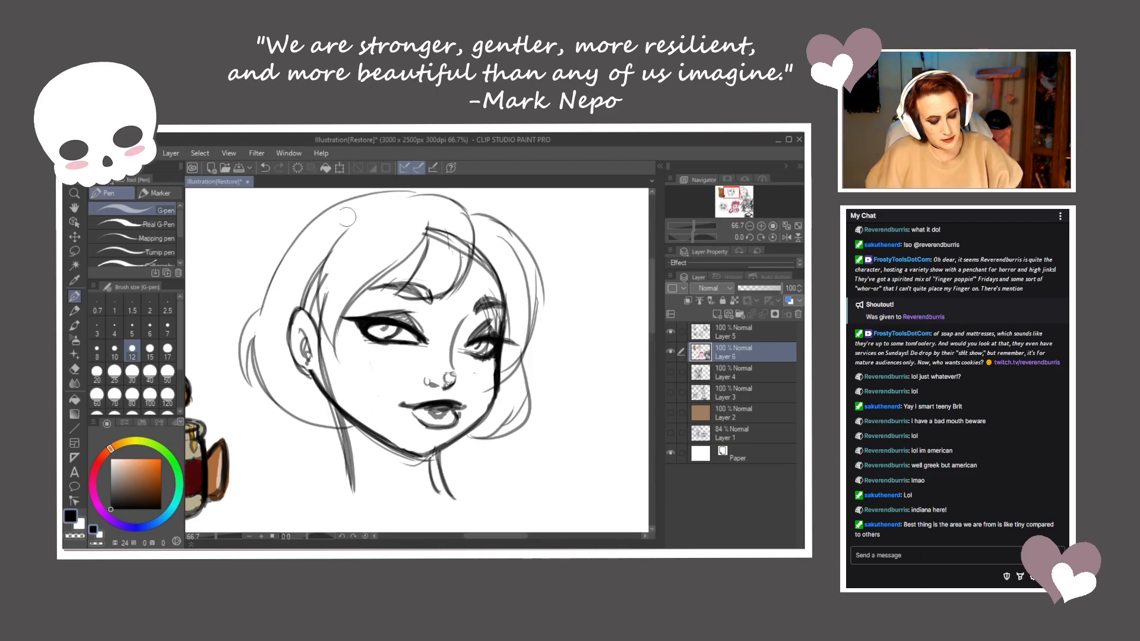
Strengthen the bangs' parting and the hairline running down the far side of the face
mouse_move(437, 250)
mouse_down()
mouse_move(444, 233)
mouse_move(456, 249)
mouse_move(471, 239)
mouse_move(512, 304)
mouse_up()
drag(470, 254, 516, 321)
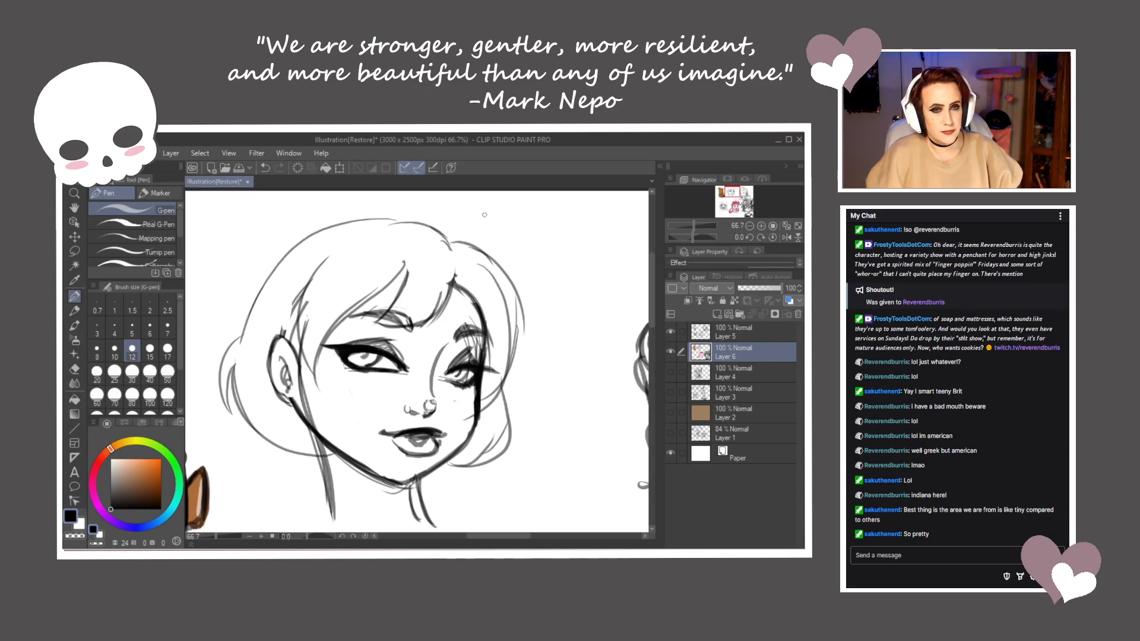
mouse_move(460, 241)
mouse_down()
mouse_move(509, 272)
mouse_move(484, 398)
mouse_up()
drag(546, 280, 563, 249)
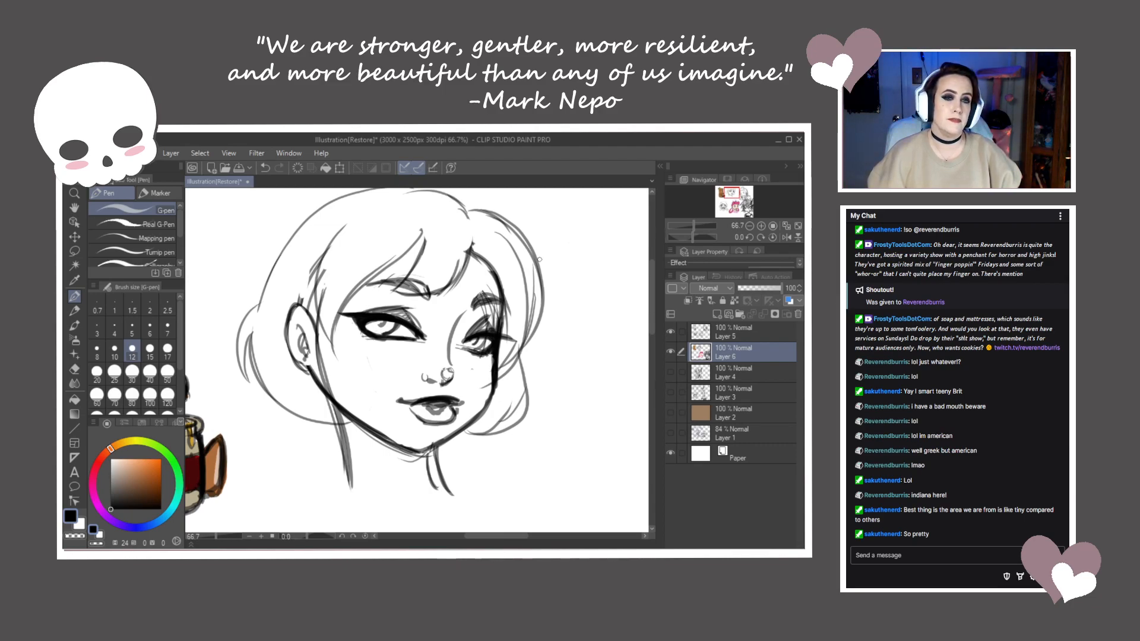
mouse_move(509, 341)
mouse_down()
mouse_move(526, 351)
mouse_move(524, 385)
mouse_up()
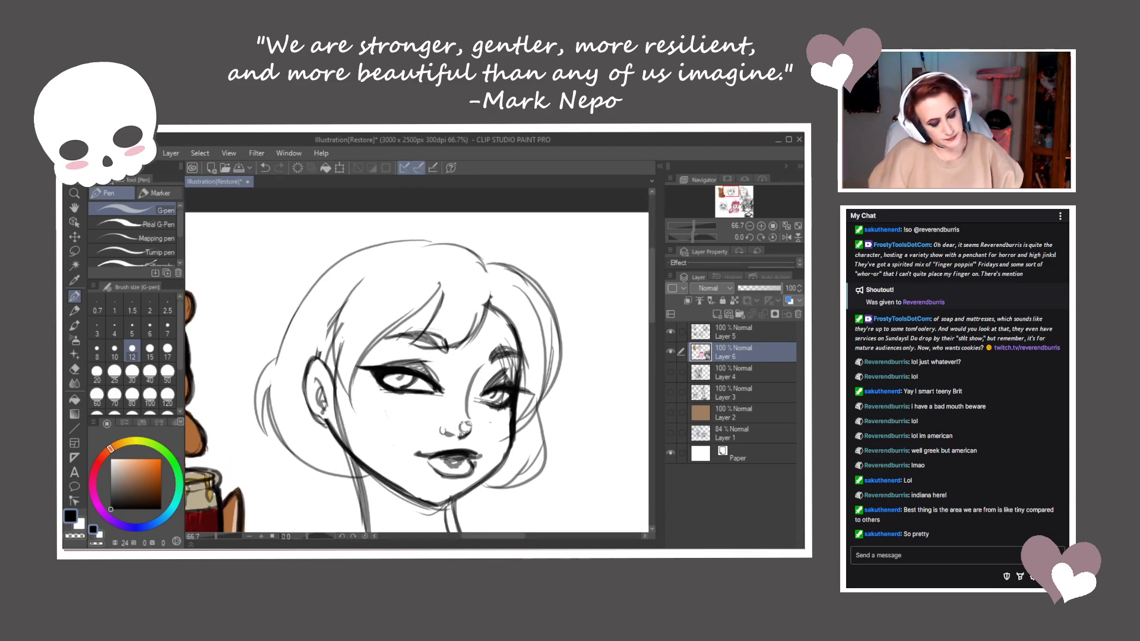
Define pointed locks in the bangs above both eyebrows with darker strokes
drag(439, 286, 414, 345)
mouse_move(481, 301)
mouse_down()
mouse_move(449, 350)
mouse_move(471, 363)
mouse_move(483, 313)
mouse_up()
drag(475, 338, 473, 360)
mouse_move(498, 314)
mouse_down()
mouse_move(473, 359)
mouse_move(443, 353)
mouse_move(488, 286)
mouse_move(472, 357)
mouse_up()
drag(451, 277, 437, 339)
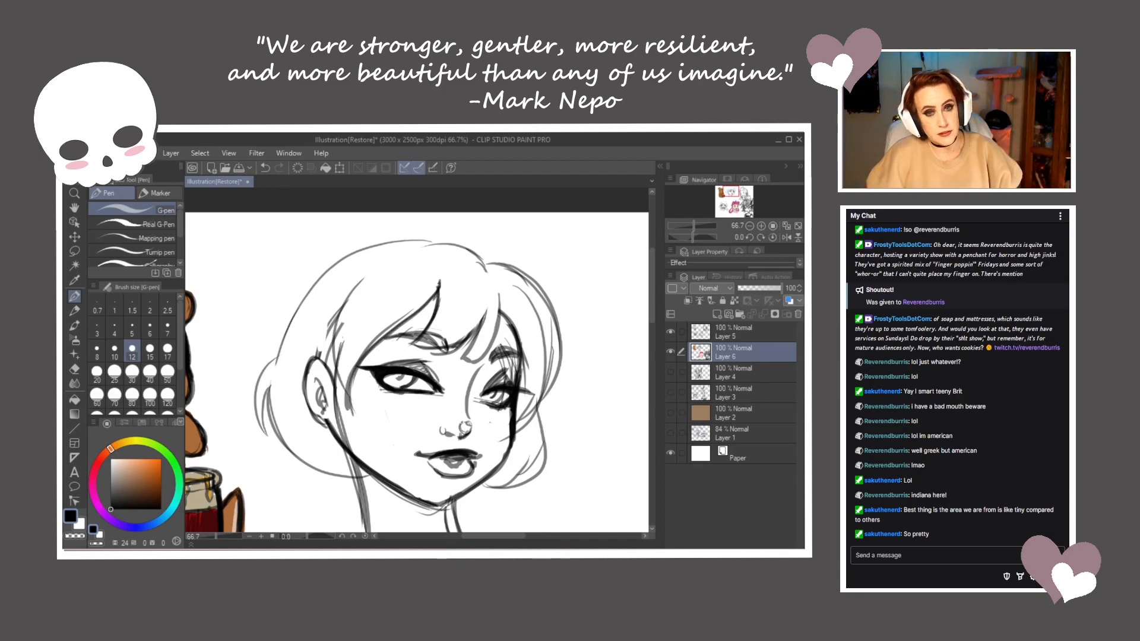
Remove the near ear and draw long curved hair strands from the crown down to the jaw in its place
mouse_move(336, 393)
mouse_down()
mouse_move(346, 315)
mouse_move(420, 251)
mouse_move(305, 349)
mouse_move(304, 364)
mouse_up()
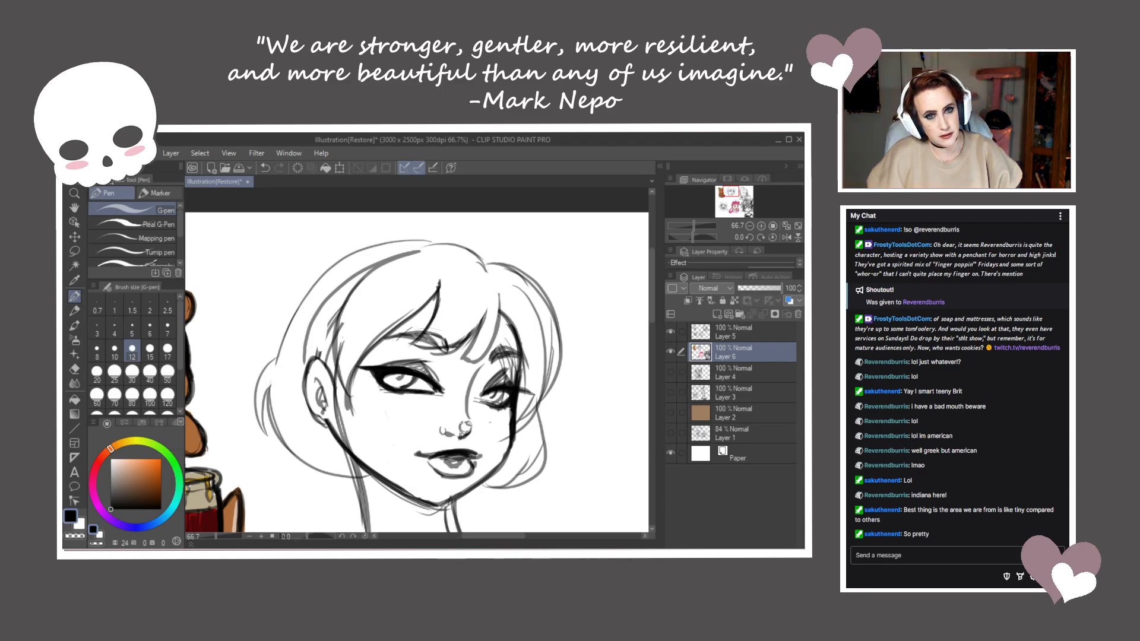
mouse_move(421, 250)
mouse_down()
mouse_move(306, 383)
mouse_move(332, 468)
mouse_up()
mouse_move(360, 282)
mouse_down()
mouse_move(330, 393)
mouse_move(371, 484)
mouse_up()
drag(331, 376, 361, 482)
mouse_move(359, 483)
mouse_down()
mouse_move(320, 427)
mouse_move(332, 325)
mouse_move(318, 415)
mouse_move(325, 352)
mouse_move(331, 428)
mouse_move(310, 405)
mouse_move(343, 291)
mouse_move(339, 440)
mouse_move(350, 469)
mouse_move(381, 472)
mouse_up()
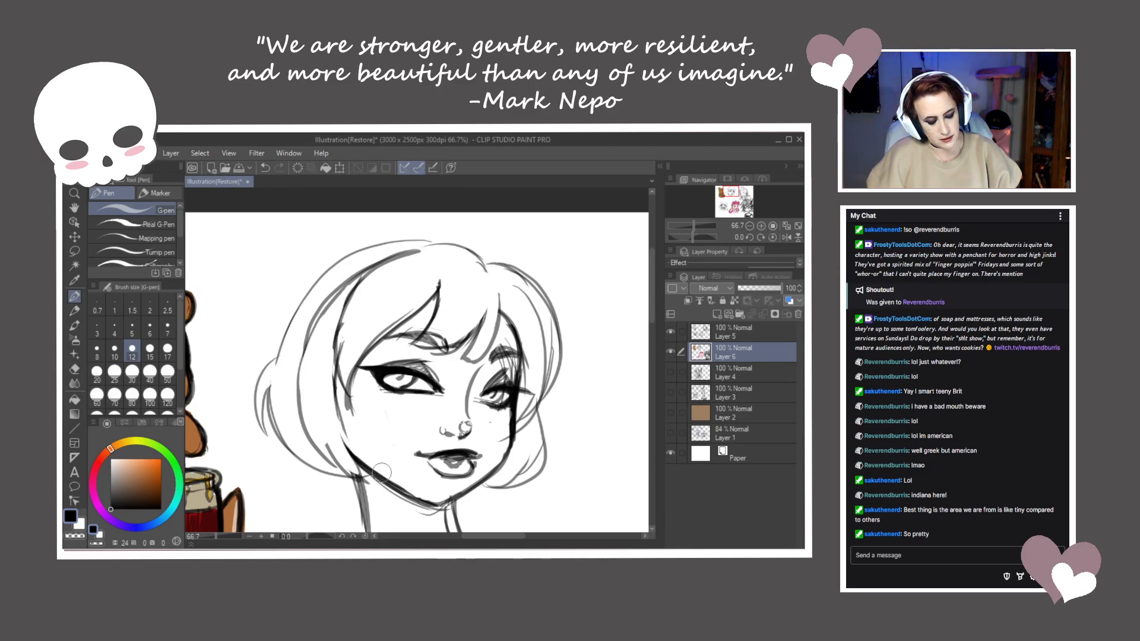
Hatch the inner section of the near side's hair with long strokes from temple to jaw
drag(336, 289, 311, 438)
drag(300, 344, 337, 467)
mouse_move(348, 290)
mouse_down()
mouse_move(302, 379)
mouse_move(327, 387)
mouse_up()
mouse_move(332, 347)
mouse_down()
mouse_move(344, 443)
mouse_move(324, 454)
mouse_move(312, 443)
mouse_up()
drag(322, 366, 298, 418)
drag(343, 287, 331, 459)
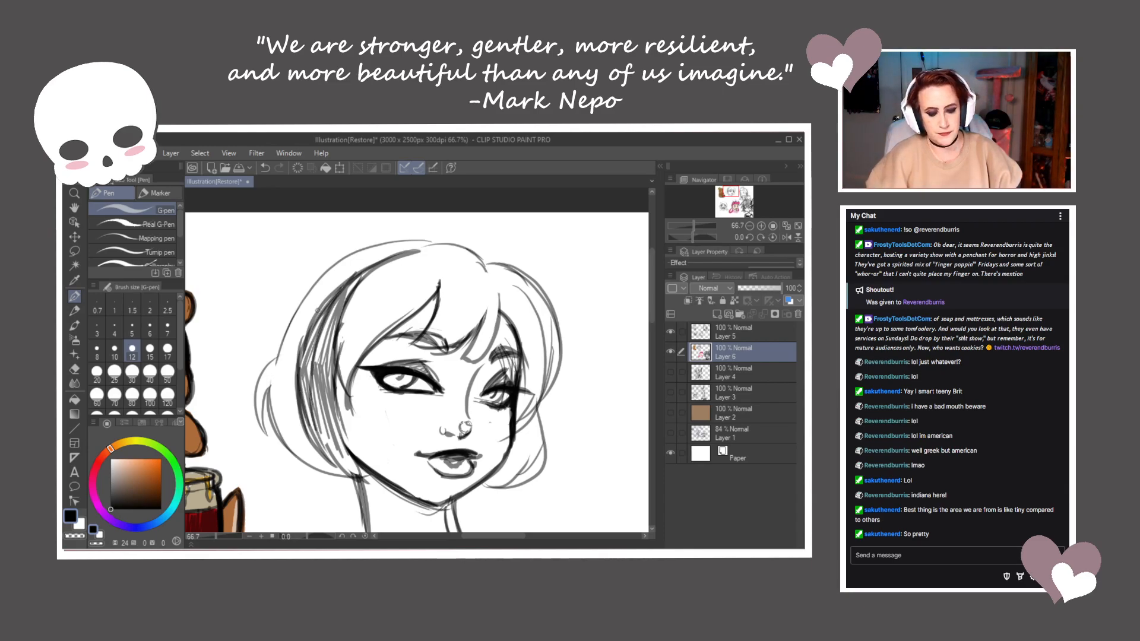
Raise the brush size to 60 and fill the near side's inner hair and the far side's curled end with dark strokes
key(bracketright)
key(bracketright)
key(bracketright)
key(bracketright)
key(bracketright)
key(bracketright)
key(bracketright)
key(bracketright)
mouse_move(340, 293)
mouse_down()
mouse_move(332, 454)
mouse_move(344, 475)
mouse_up()
drag(312, 354, 389, 498)
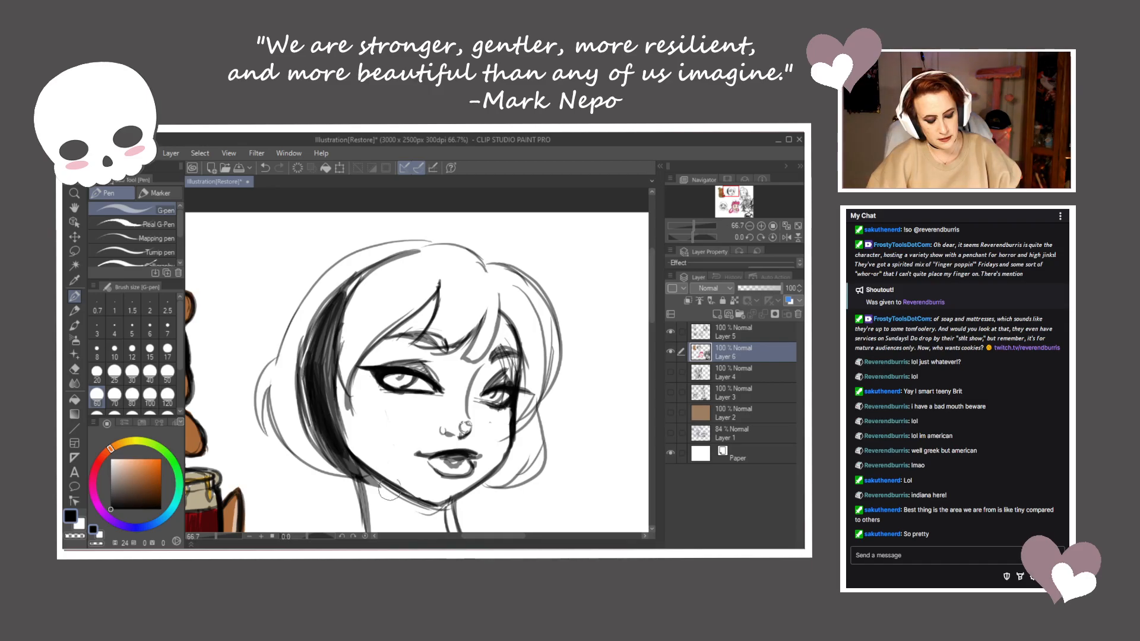
mouse_move(532, 423)
mouse_down()
mouse_move(493, 481)
mouse_move(504, 484)
mouse_up()
mouse_move(535, 398)
mouse_down()
mouse_move(530, 443)
mouse_move(537, 416)
mouse_move(502, 469)
mouse_up()
Reduce the brush size and sketch outer hair strands from the crown down the near side of the bob
key(bracketleft)
key(bracketleft)
key(bracketleft)
key(bracketleft)
key(bracketleft)
key(bracketleft)
drag(380, 260, 348, 291)
mouse_move(418, 242)
mouse_down()
mouse_move(353, 279)
mouse_move(327, 336)
mouse_up()
drag(389, 252, 315, 360)
mouse_move(348, 279)
mouse_down()
mouse_move(312, 350)
mouse_move(255, 402)
mouse_move(271, 431)
mouse_up()
drag(270, 360, 280, 440)
Set the brush size to 12 and rework the bob's near outer contour down to its rounded lower edge
key(bracketleft)
key(bracketleft)
key(bracketleft)
key(bracketright)
drag(357, 248, 280, 320)
drag(326, 272, 261, 418)
drag(271, 330, 285, 438)
drag(269, 380, 294, 452)
drag(276, 415, 305, 462)
Redraw the center parting and sharpen the pointed tips of the bangs across the forehead
drag(575, 312, 556, 306)
mouse_move(471, 262)
mouse_down()
mouse_move(474, 331)
mouse_move(443, 359)
mouse_up()
mouse_move(461, 311)
mouse_down()
mouse_move(444, 357)
mouse_move(395, 348)
mouse_up()
mouse_move(422, 273)
mouse_down()
mouse_move(391, 340)
mouse_move(380, 331)
mouse_move(391, 319)
mouse_move(354, 339)
mouse_up()
drag(386, 316, 367, 331)
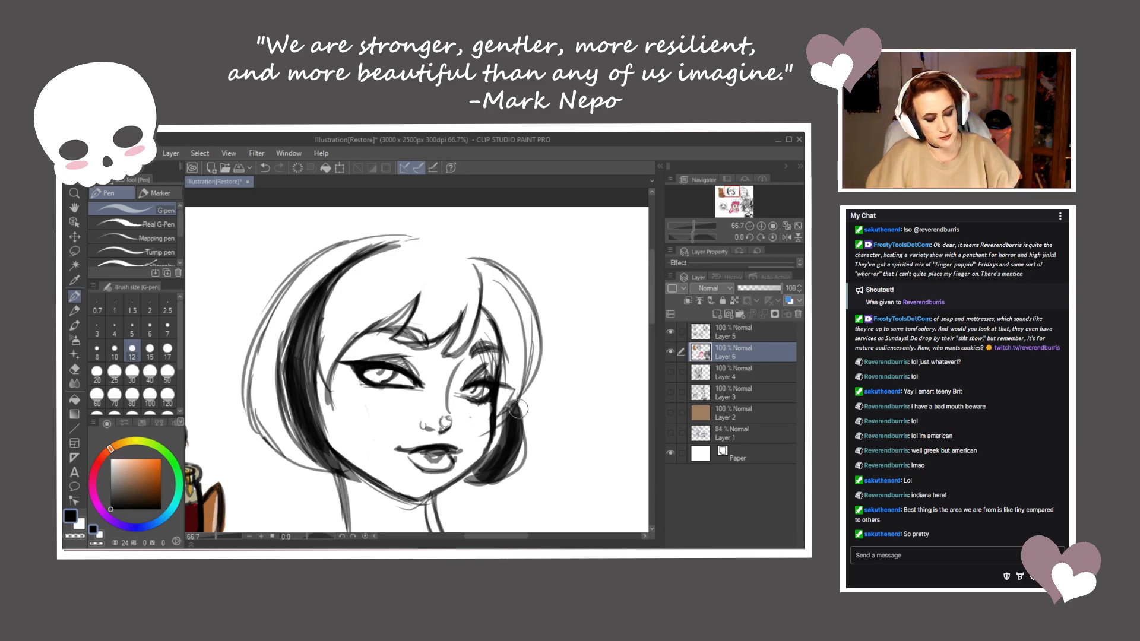
Close the crown outline up to the parting and continue the hair contour onto the far side
mouse_move(472, 273)
mouse_down()
mouse_move(461, 239)
mouse_move(389, 236)
mouse_up()
drag(478, 252, 505, 268)
mouse_move(501, 414)
mouse_down()
mouse_move(470, 390)
mouse_move(442, 453)
mouse_up()
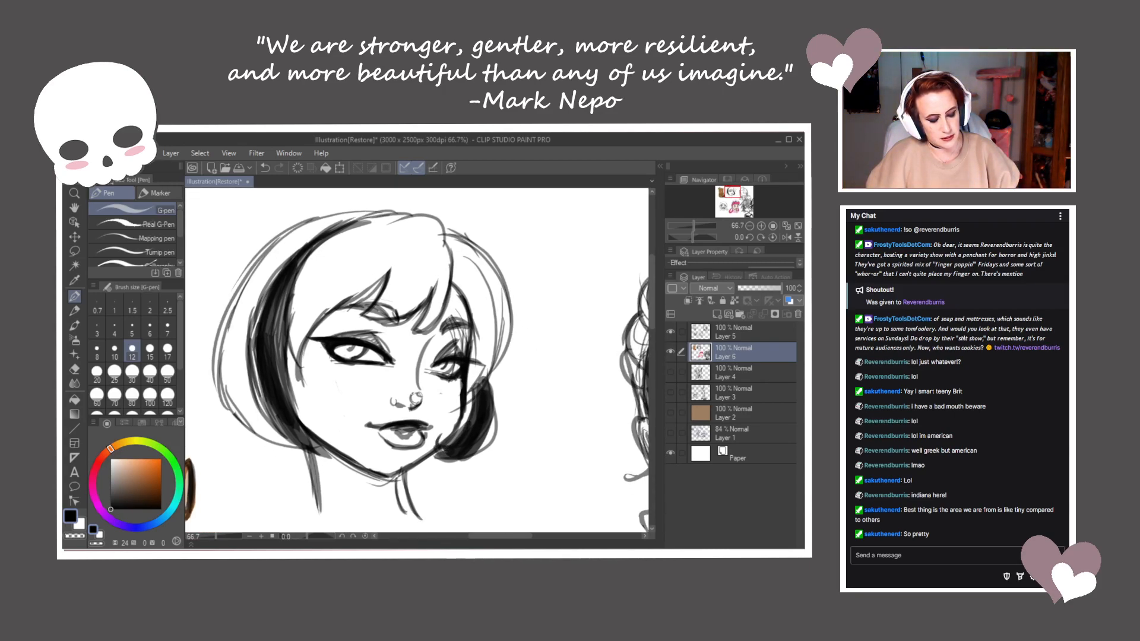
Enlarge the brush and thicken the black inner hair shadow along the near side of the face
drag(282, 346, 337, 417)
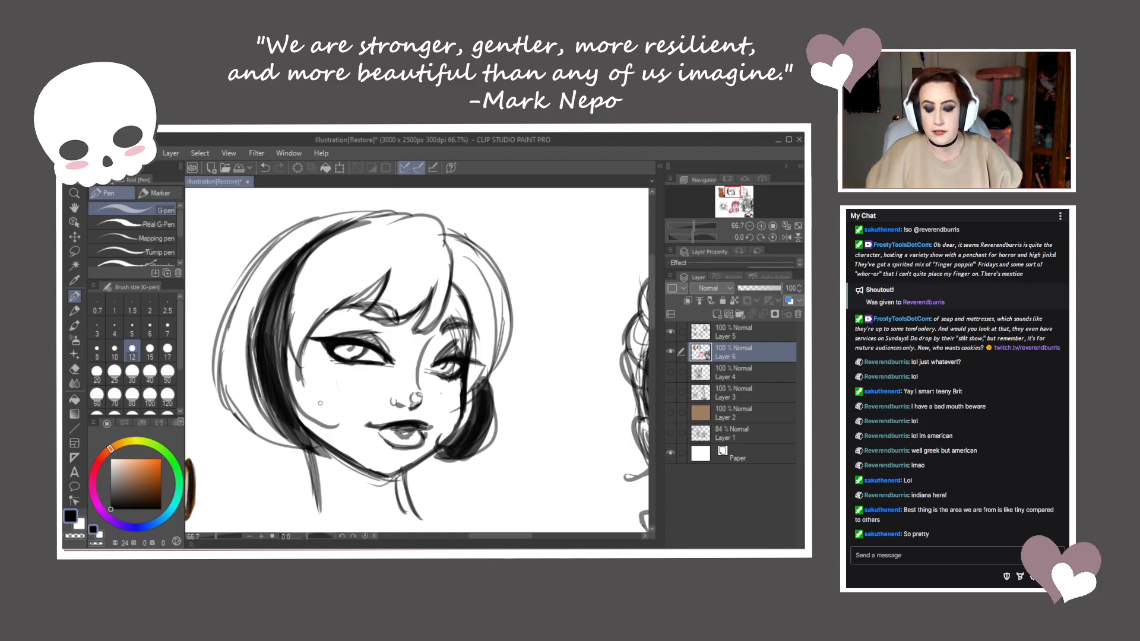
key(ctrl+z)
key(bracketright)
key(bracketright)
key(bracketright)
key(bracketright)
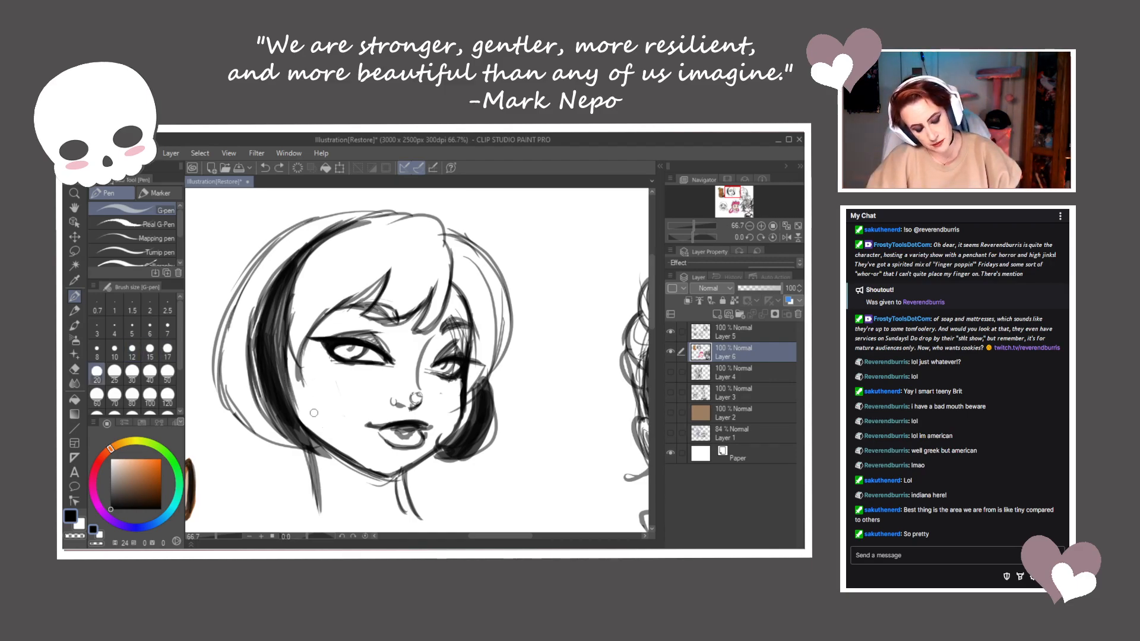
mouse_move(327, 418)
mouse_down()
mouse_move(277, 365)
mouse_move(325, 424)
mouse_up()
drag(284, 336, 320, 424)
drag(292, 261, 276, 392)
drag(310, 244, 280, 344)
mouse_move(297, 256)
mouse_down()
mouse_move(265, 302)
mouse_move(269, 407)
mouse_move(324, 457)
mouse_up()
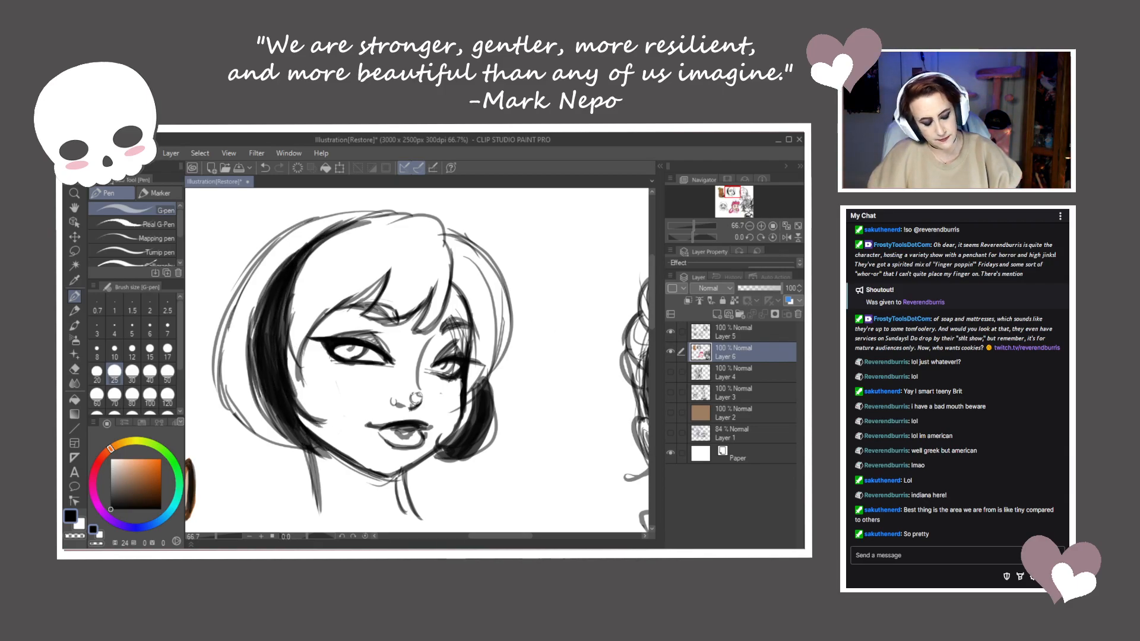
Deepen the black shadow in the far-side lock of the bob and even out the near-side shadow
drag(476, 396, 459, 444)
drag(474, 403, 472, 427)
mouse_move(325, 333)
mouse_down()
mouse_move(337, 319)
mouse_move(380, 316)
mouse_up()
mouse_move(380, 316)
mouse_down()
mouse_move(397, 341)
mouse_move(451, 348)
mouse_move(468, 336)
mouse_move(486, 367)
mouse_move(459, 355)
mouse_up()
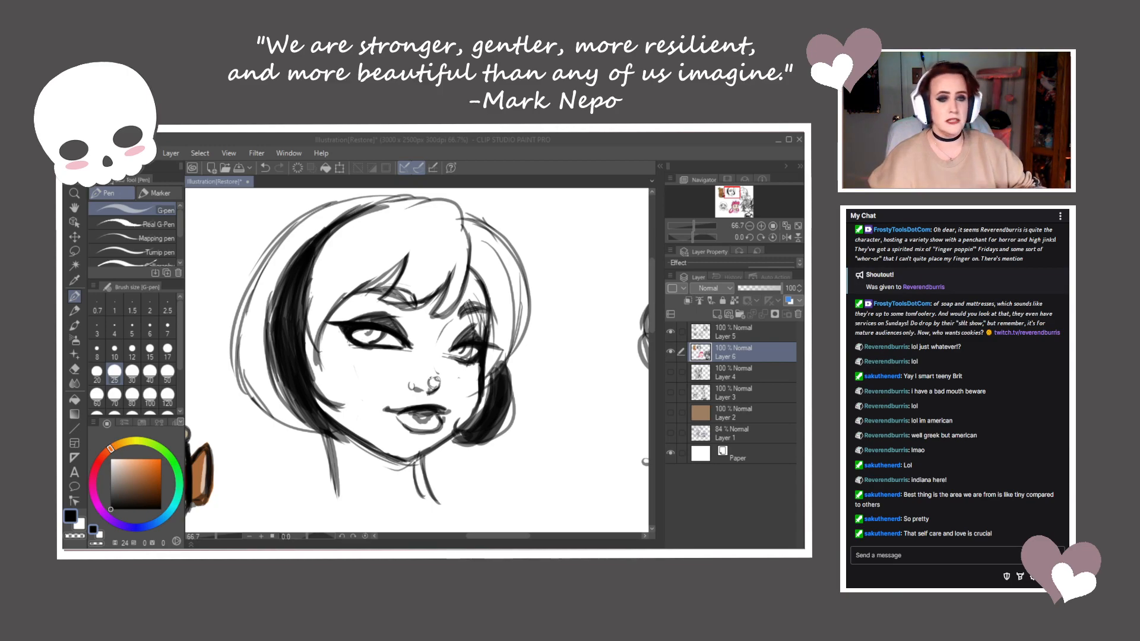
mouse_move(297, 271)
mouse_down()
mouse_move(274, 367)
mouse_move(291, 275)
mouse_move(303, 405)
mouse_up()
drag(283, 293, 326, 419)
drag(536, 392, 518, 358)
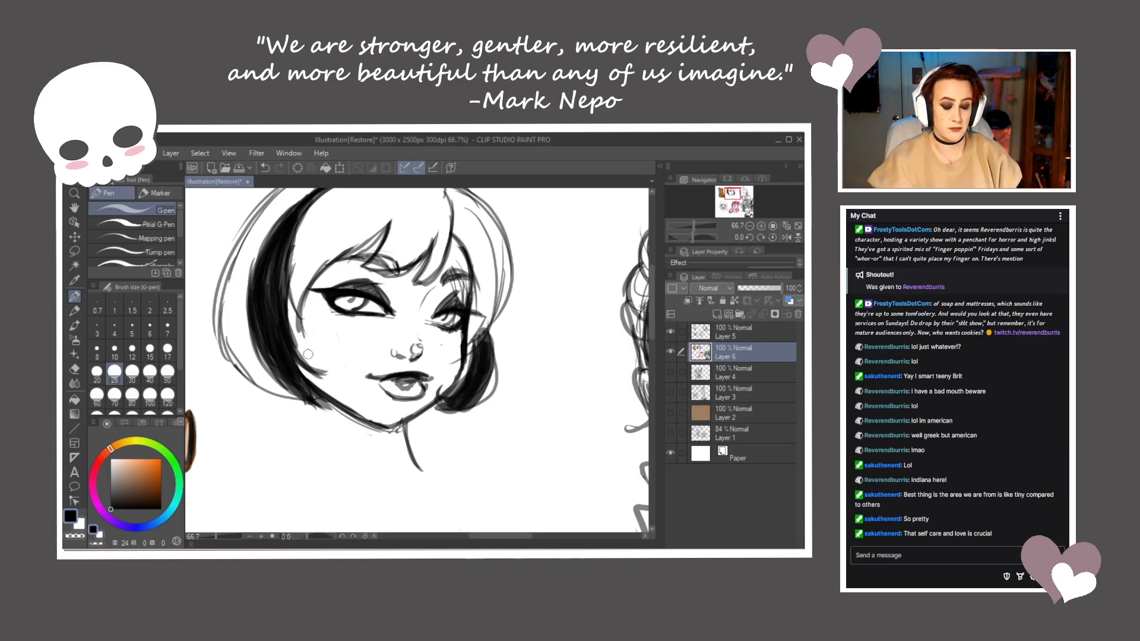
Set the brush size to 15 and redraw the near-side neck line below the bob
key(bracketleft)
key(bracketleft)
key(bracketleft)
drag(311, 392, 320, 477)
scroll(419, 357, up, 1)
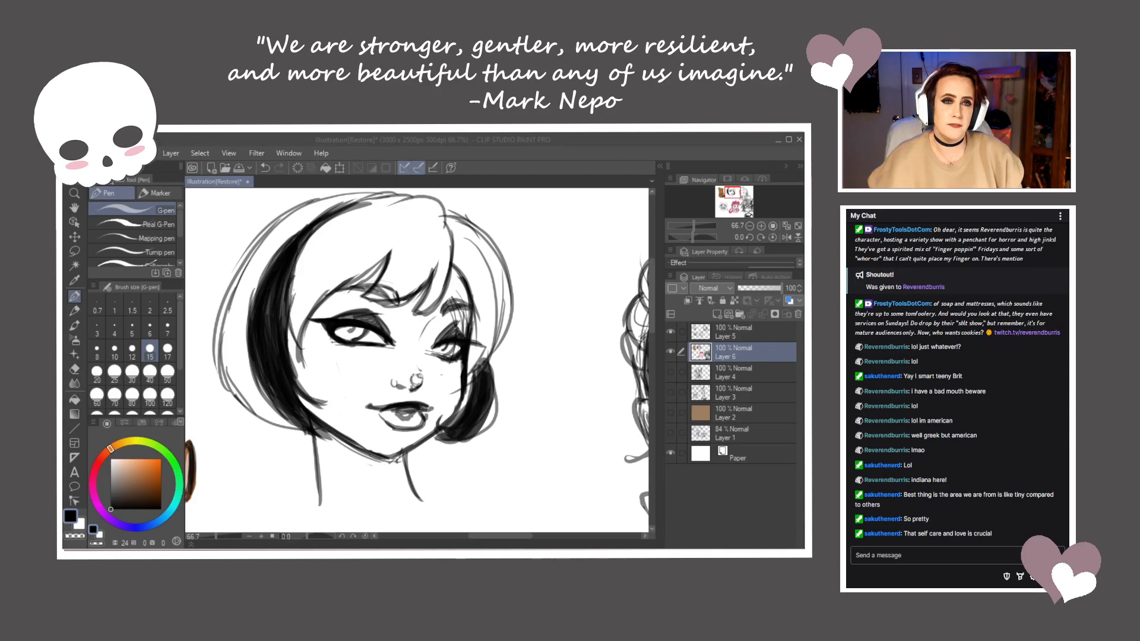
mouse_move(403, 453)
mouse_down()
mouse_move(414, 498)
mouse_move(390, 482)
mouse_move(321, 468)
mouse_up()
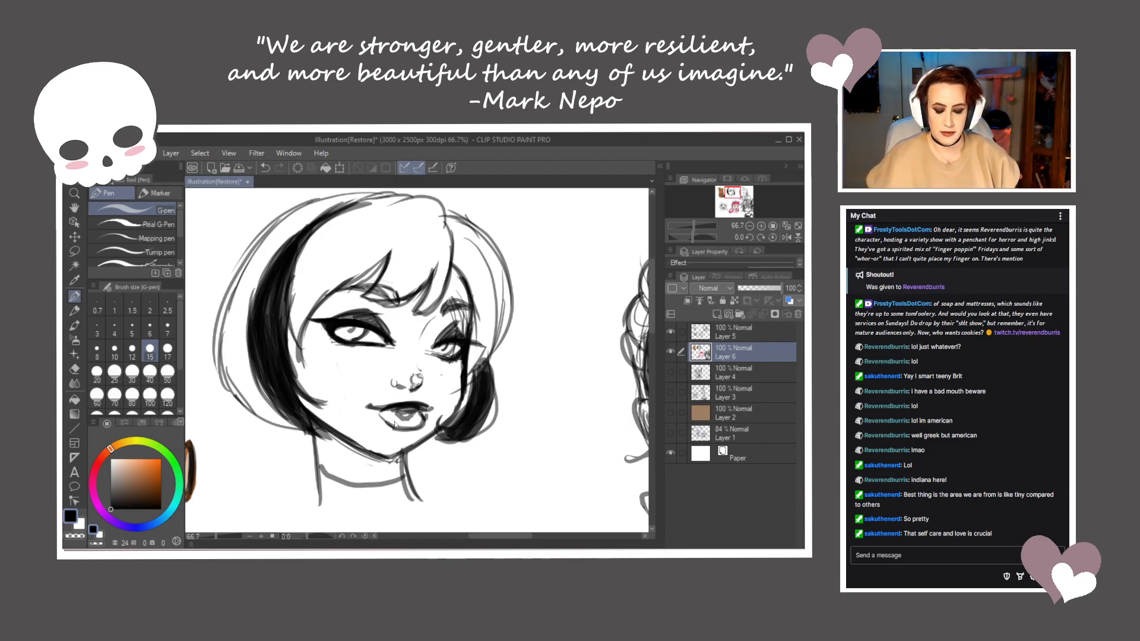
key(ctrl+s)
click(401, 393)
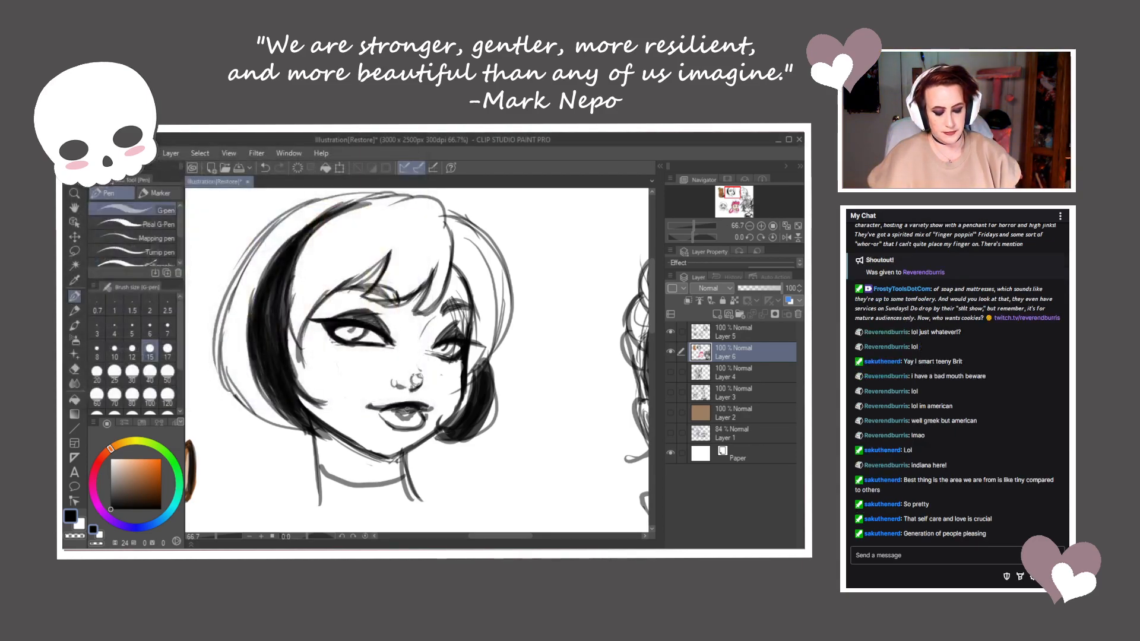
key(ctrl+z)
Draw a choker band across the neck with brush size 10 and shade it gray with size 20
key(bracketleft)
key(bracketleft)
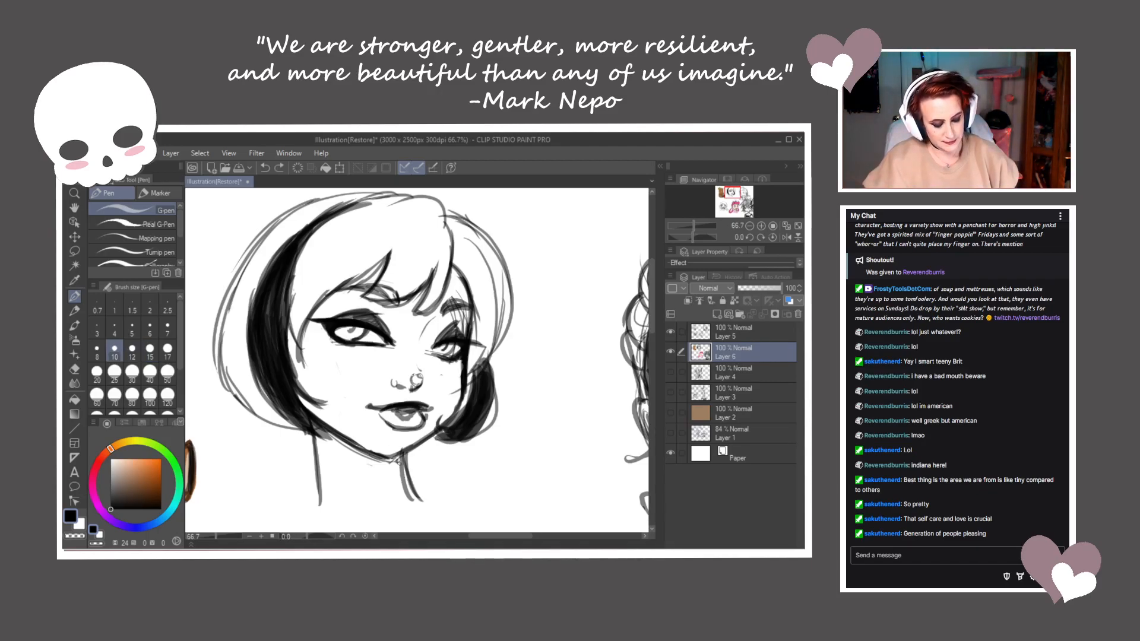
mouse_move(402, 462)
mouse_down()
mouse_move(317, 458)
mouse_move(380, 484)
mouse_move(321, 484)
mouse_move(322, 463)
mouse_move(342, 483)
mouse_move(347, 468)
mouse_move(357, 486)
mouse_move(402, 471)
mouse_move(396, 460)
mouse_move(323, 459)
mouse_up()
key(bracketright)
key(bracketright)
key(bracketright)
key(bracketright)
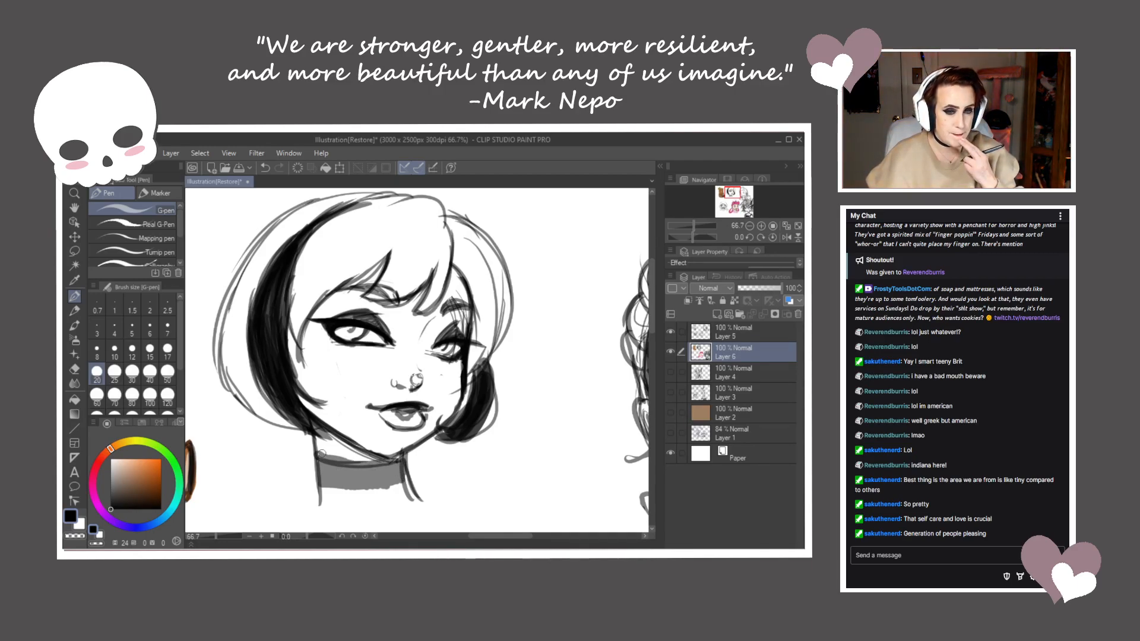
Sketch the neck running into both shoulders, two short collarbone strokes and the near-side chest line
drag(451, 499, 470, 387)
drag(338, 361, 328, 392)
mouse_move(331, 388)
mouse_down()
mouse_move(228, 441)
mouse_move(229, 458)
mouse_up()
mouse_move(432, 369)
mouse_down()
mouse_move(442, 389)
mouse_move(545, 409)
mouse_up()
mouse_move(360, 424)
mouse_down()
mouse_move(392, 432)
mouse_move(441, 416)
mouse_up()
drag(337, 371, 327, 484)
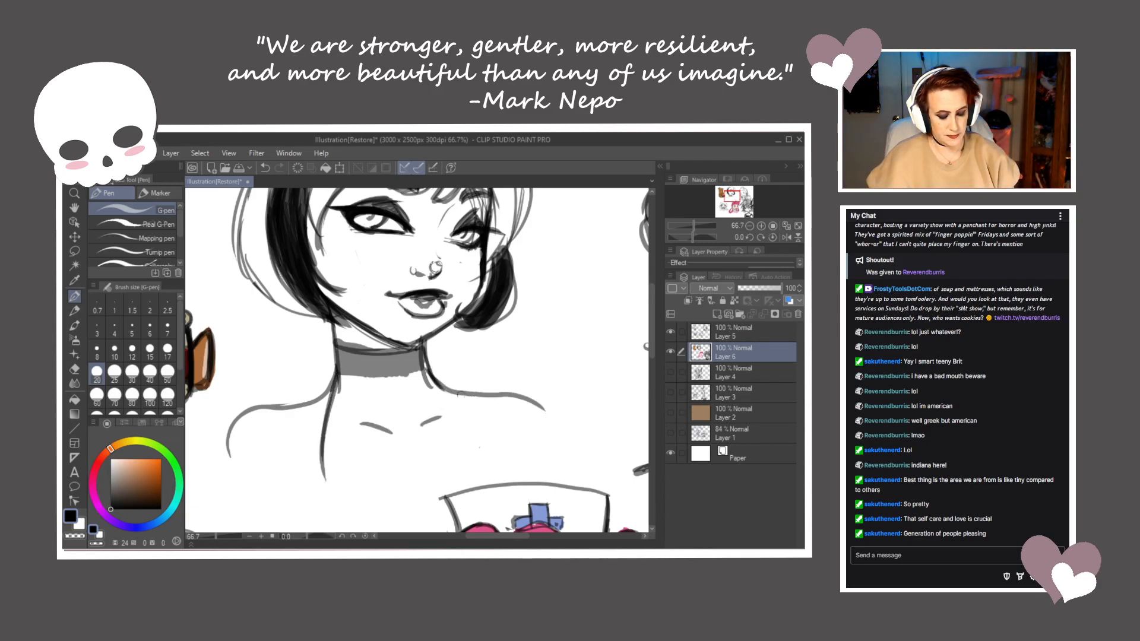
Draw the far-side line from the neck down to the chest and reinforce both shoulder lines
drag(432, 371, 488, 450)
drag(335, 378, 254, 413)
drag(226, 454, 315, 394)
mouse_move(438, 373)
mouse_down()
mouse_move(474, 396)
mouse_move(567, 414)
mouse_up()
drag(389, 381, 397, 527)
Add inner strand lines to the lock framing the near cheek, the far-side hair and the bangs
drag(374, 256, 325, 373)
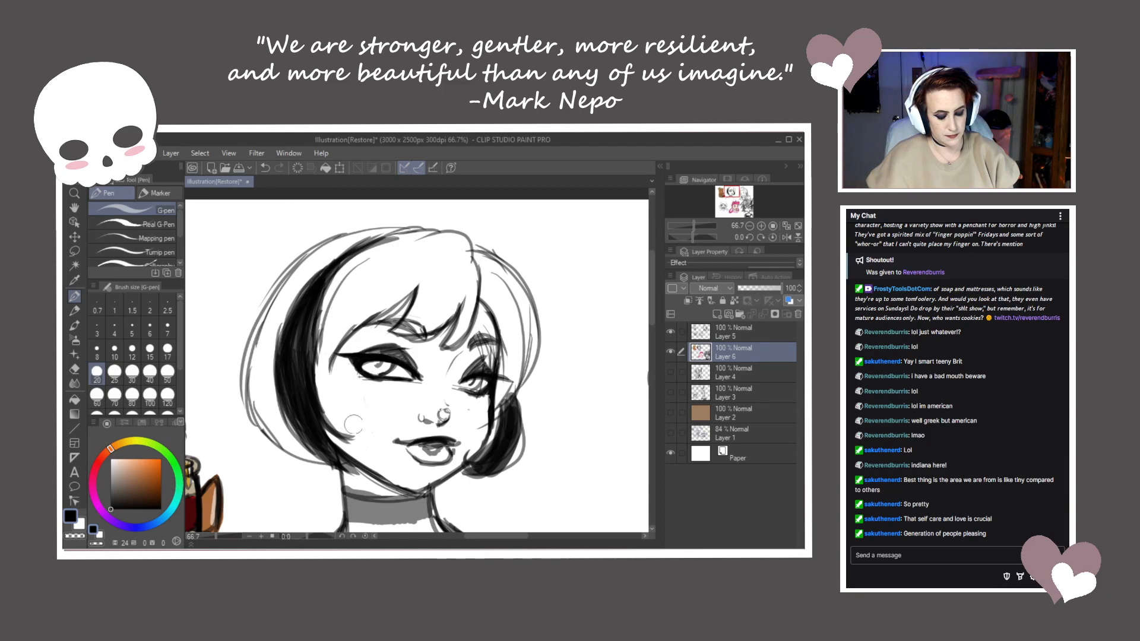
drag(348, 320, 346, 424)
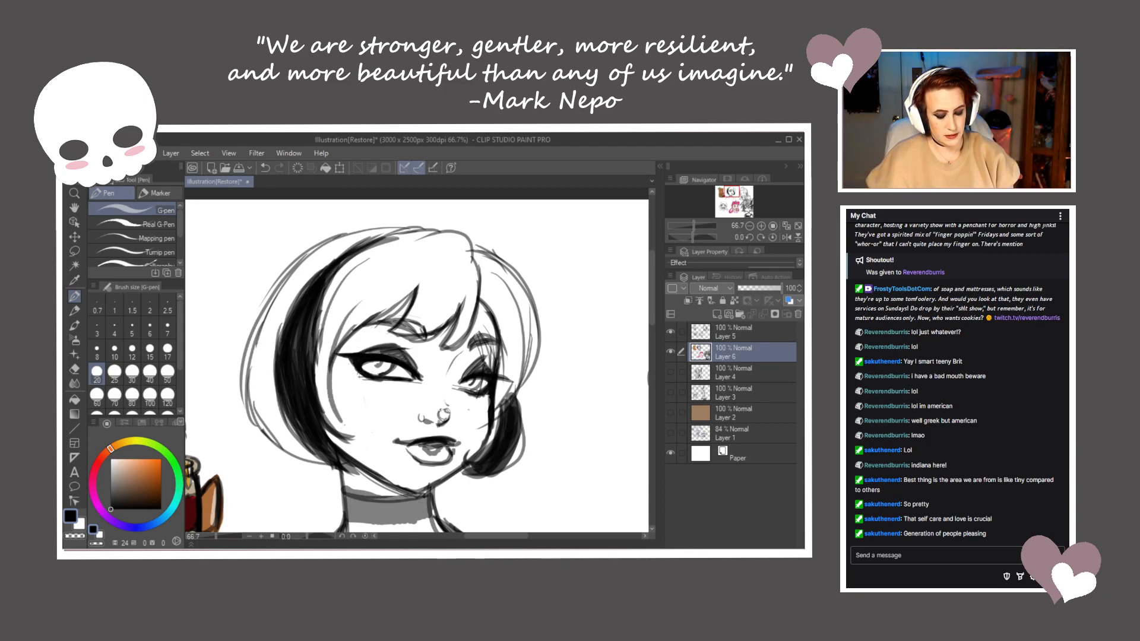
drag(319, 350, 360, 440)
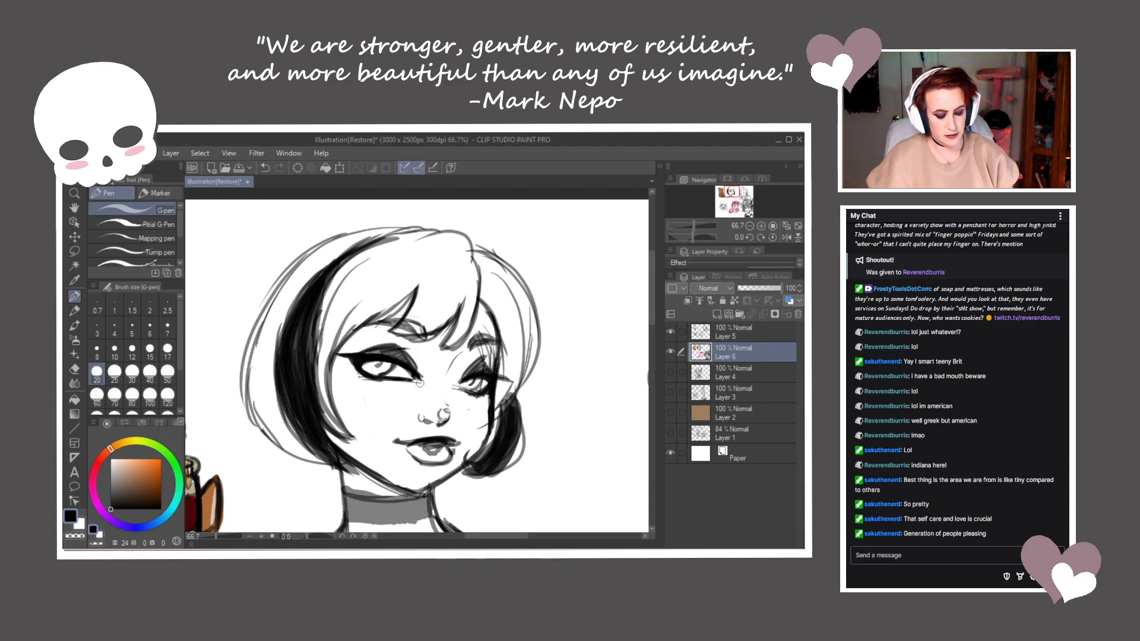
drag(499, 379, 470, 437)
mouse_move(479, 302)
mouse_down()
mouse_move(501, 355)
mouse_move(497, 344)
mouse_up()
drag(344, 365, 422, 305)
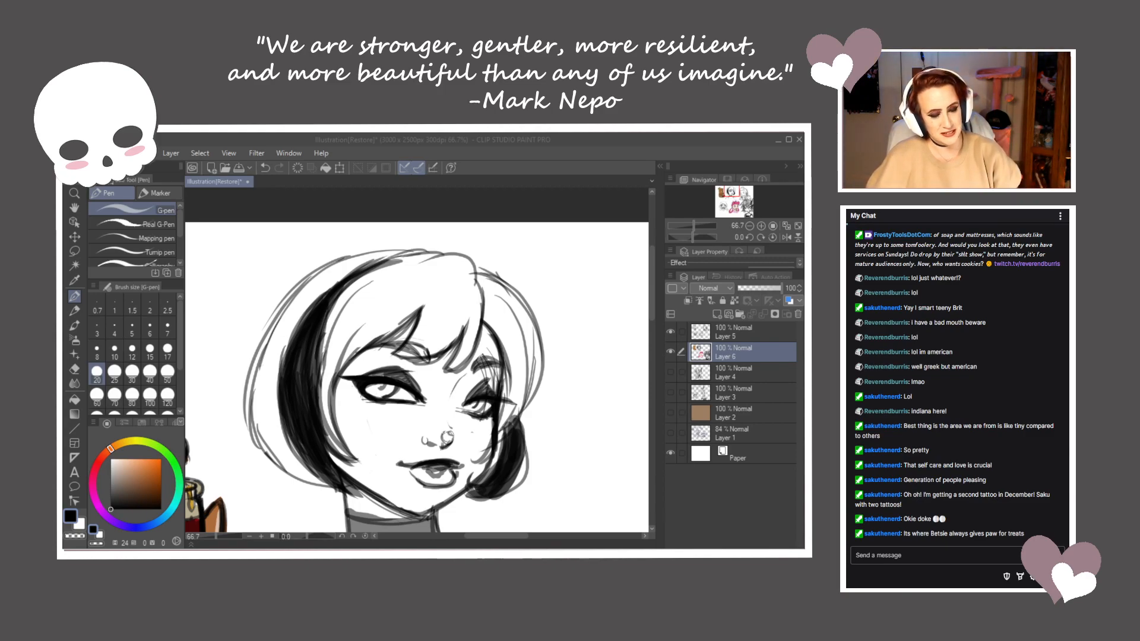
Rework the center parting and strengthen the bangs' near edge and the lock framing the cheek
click(450, 300)
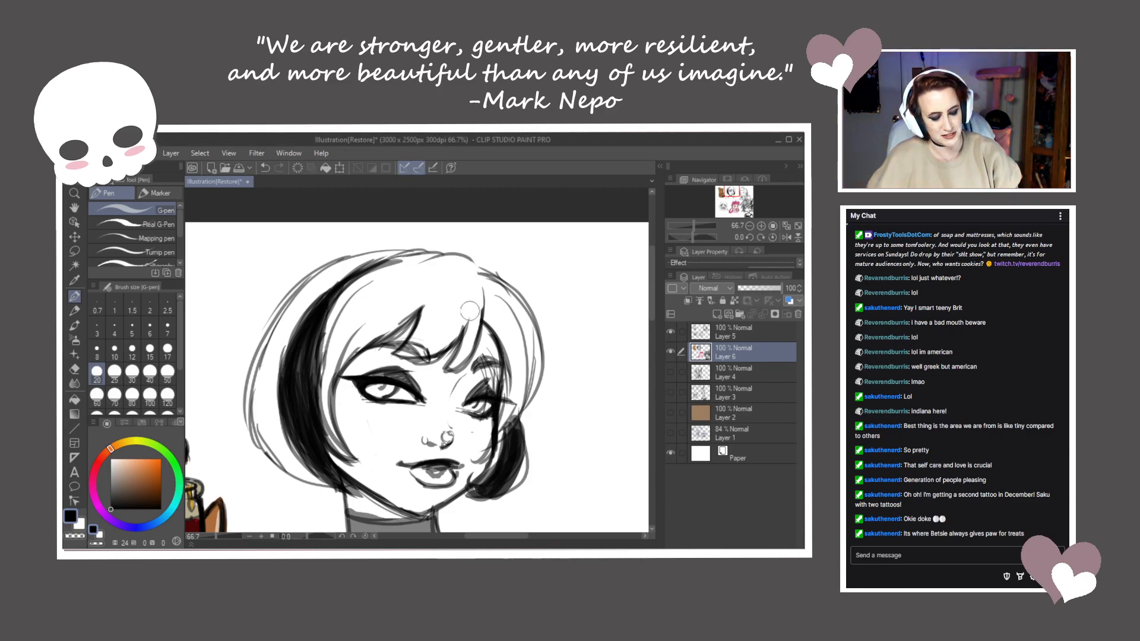
drag(470, 257, 483, 307)
mouse_move(470, 257)
mouse_down()
mouse_move(482, 267)
mouse_move(469, 358)
mouse_move(470, 341)
mouse_up()
mouse_move(423, 304)
mouse_down()
mouse_move(361, 348)
mouse_move(361, 419)
mouse_up()
mouse_move(357, 344)
mouse_down()
mouse_move(346, 373)
mouse_move(370, 446)
mouse_up()
Darken the bob's outer contours on both sides and over the crown, and fill the choker nearly black
mouse_move(362, 240)
mouse_down()
mouse_move(297, 277)
mouse_move(257, 376)
mouse_up()
mouse_move(313, 268)
mouse_down()
mouse_move(266, 322)
mouse_move(258, 375)
mouse_move(298, 457)
mouse_up()
drag(249, 394, 335, 474)
drag(334, 250, 435, 230)
drag(501, 261, 538, 415)
mouse_move(551, 320)
mouse_down()
mouse_move(523, 379)
mouse_move(503, 344)
mouse_up()
drag(377, 350, 380, 375)
mouse_move(462, 368)
mouse_down()
mouse_move(404, 375)
mouse_move(380, 358)
mouse_move(456, 356)
mouse_move(381, 361)
mouse_move(397, 364)
mouse_move(380, 422)
mouse_up()
Lasso the mouth and transform it, shifting and tilting it slightly on the face
click(74, 251)
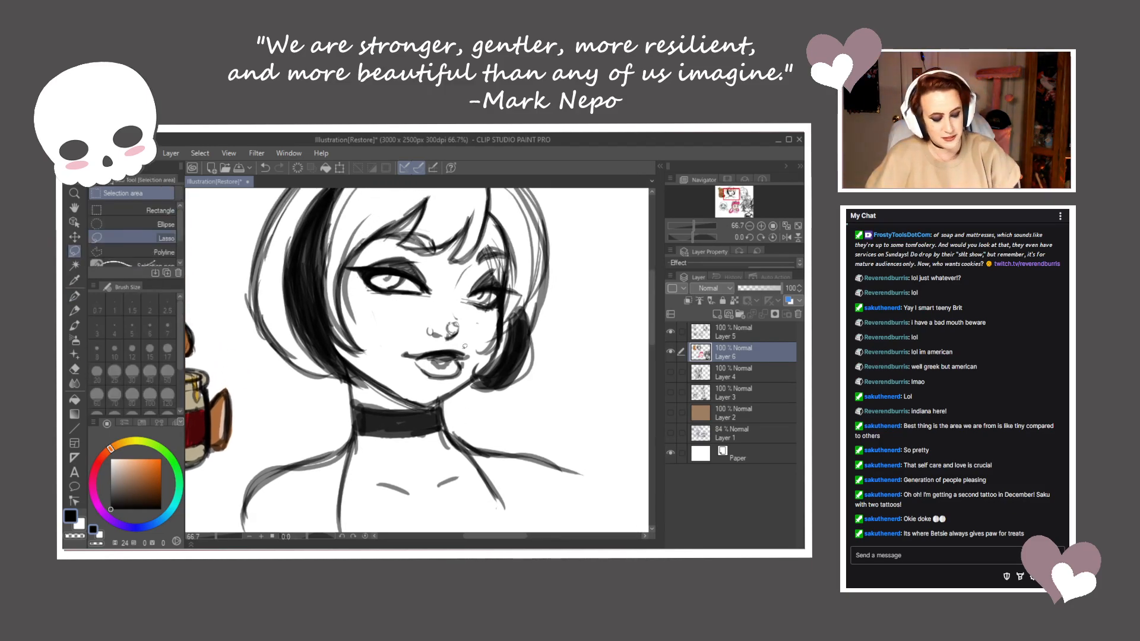
drag(396, 354, 395, 360)
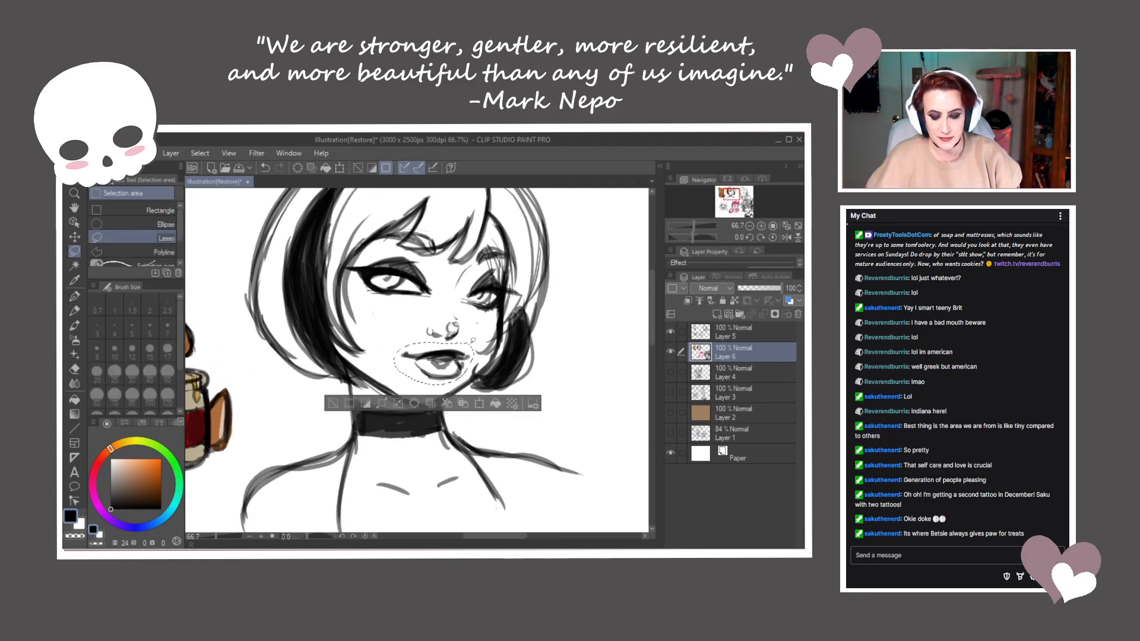
key(ctrl+t)
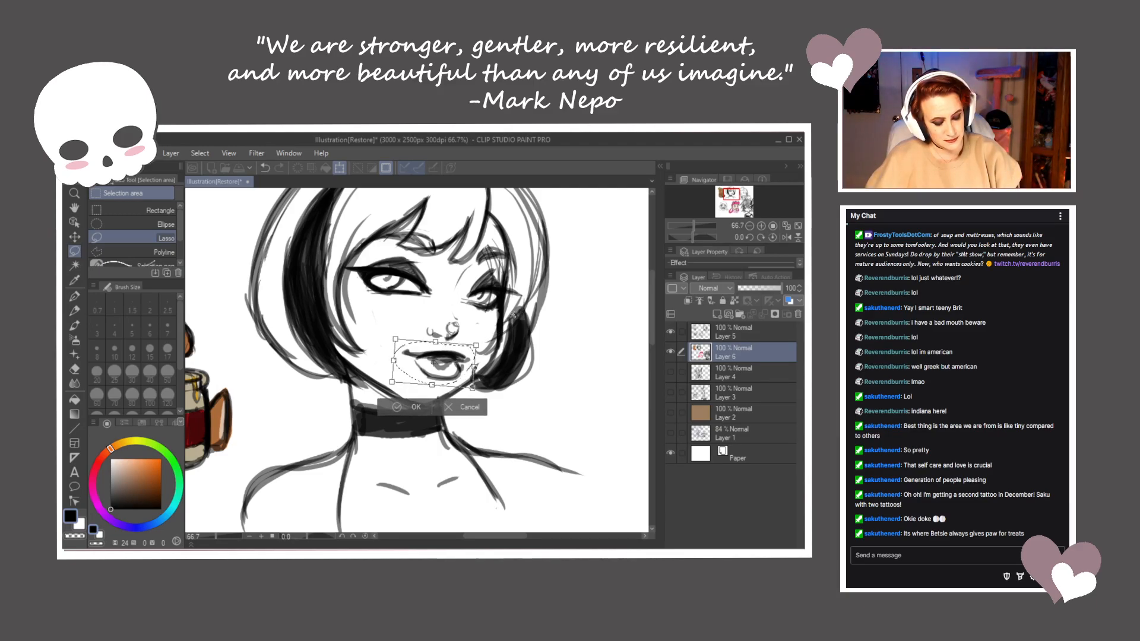
drag(434, 360, 441, 372)
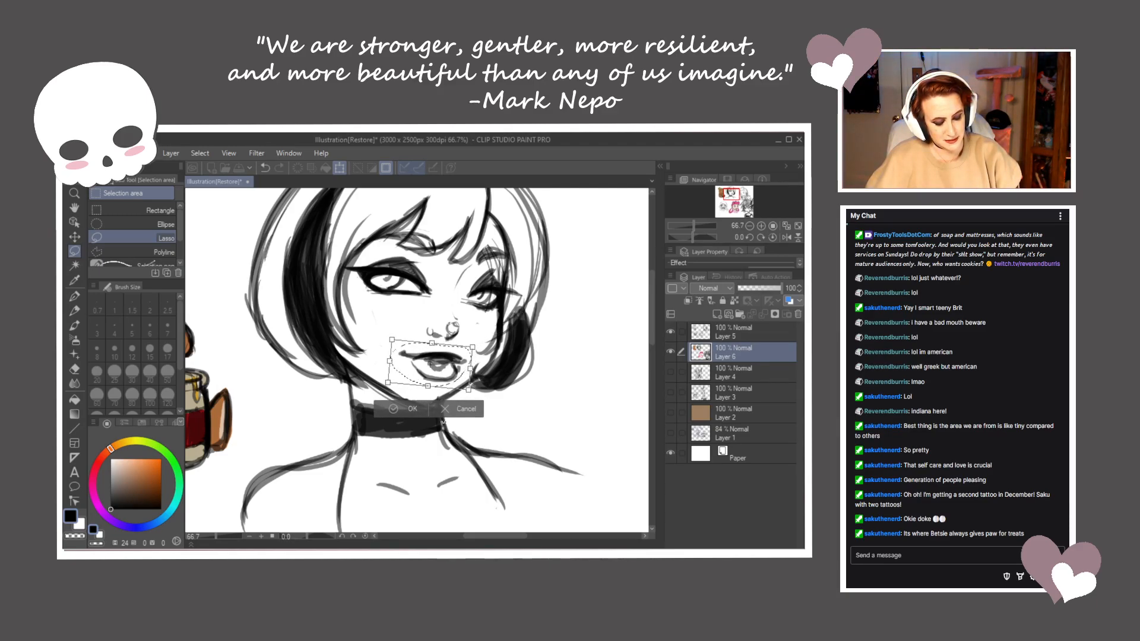
click(412, 409)
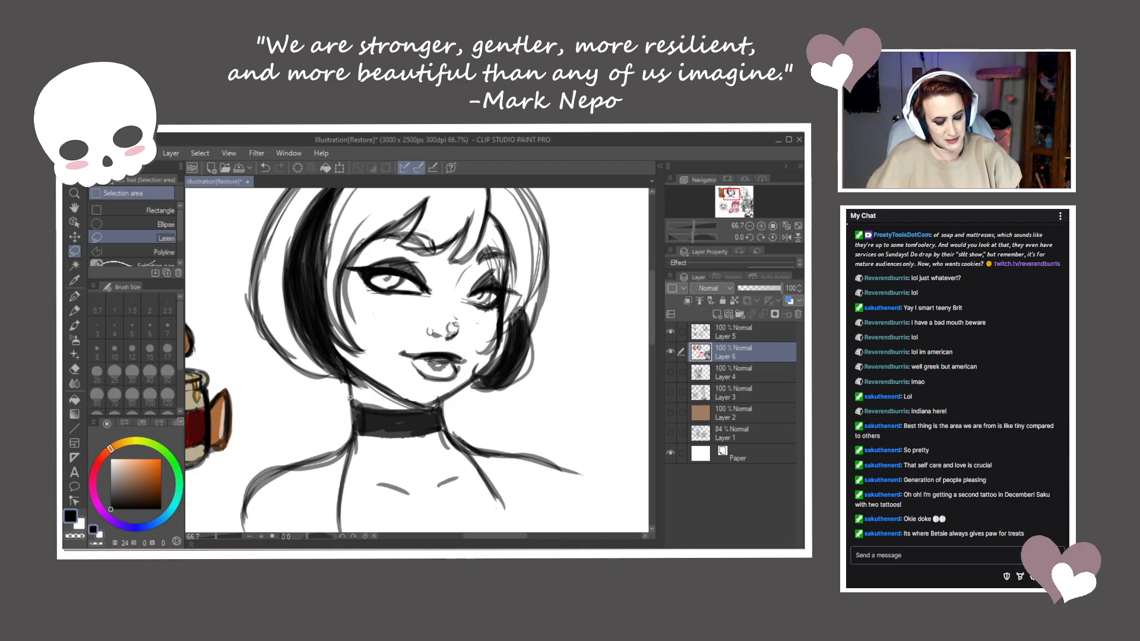
Add a new raster layer above Layer 4, beneath the head sketch
drag(492, 404, 455, 420)
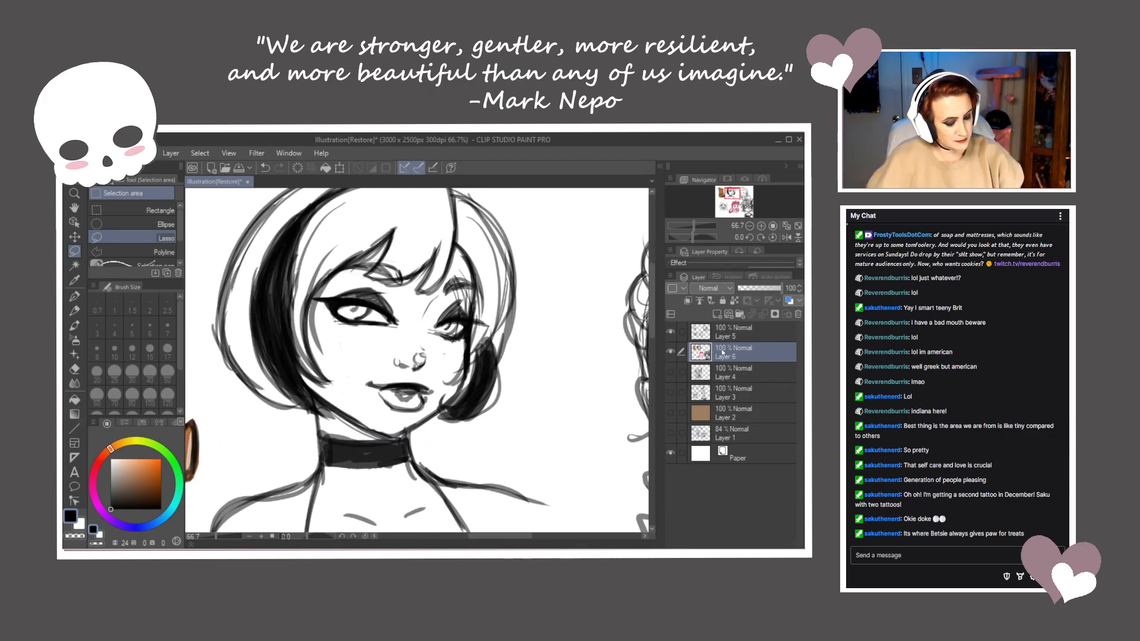
drag(469, 354, 486, 382)
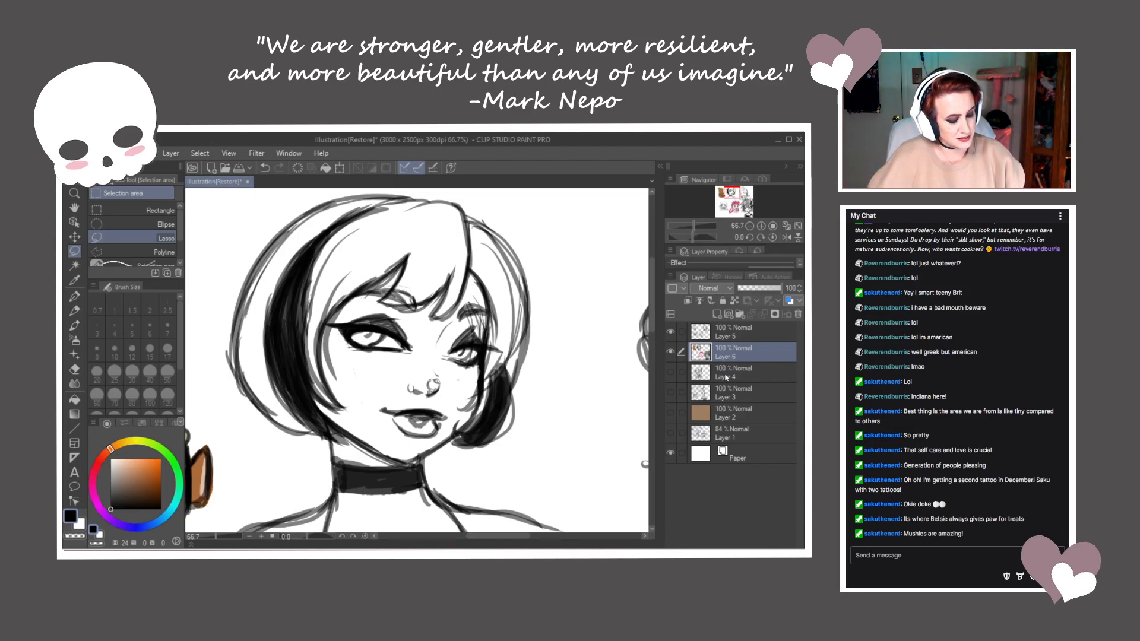
click(733, 372)
click(722, 315)
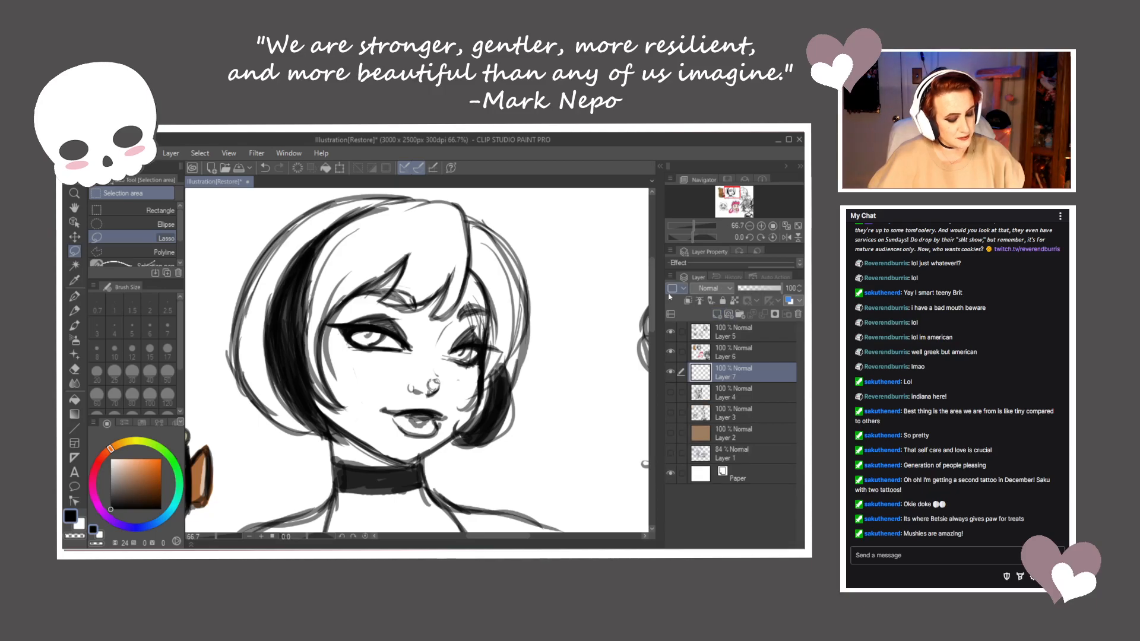
Set up the Real G-Pen at size 60 with a muted teal of hue 174, saturation 52 and value 62
drag(167, 516, 181, 504)
click(156, 479)
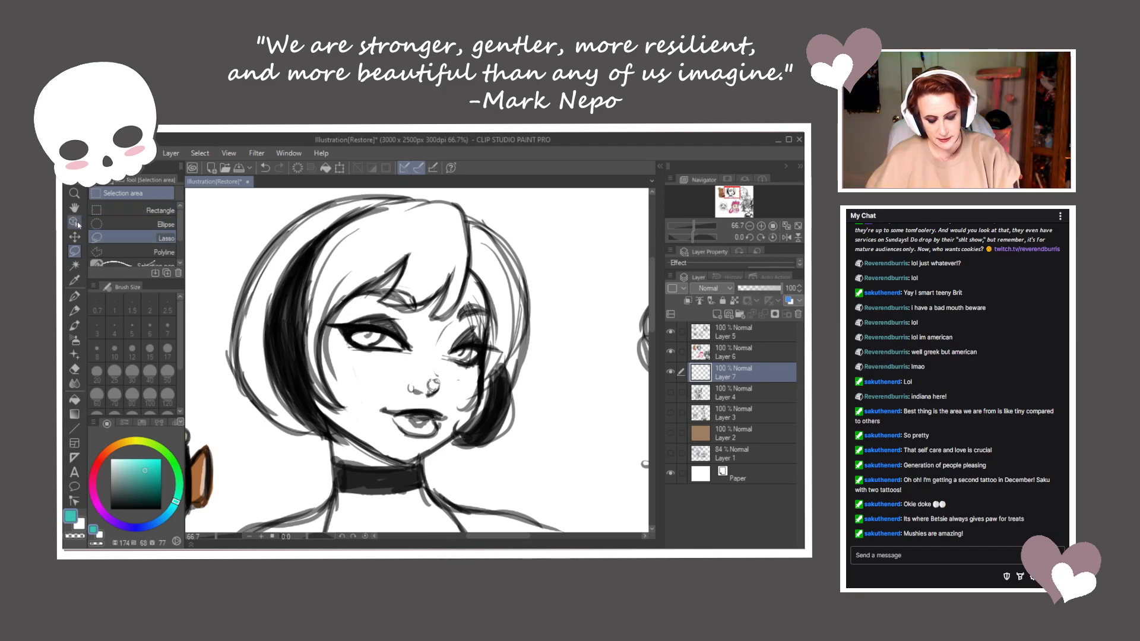
click(75, 294)
click(148, 224)
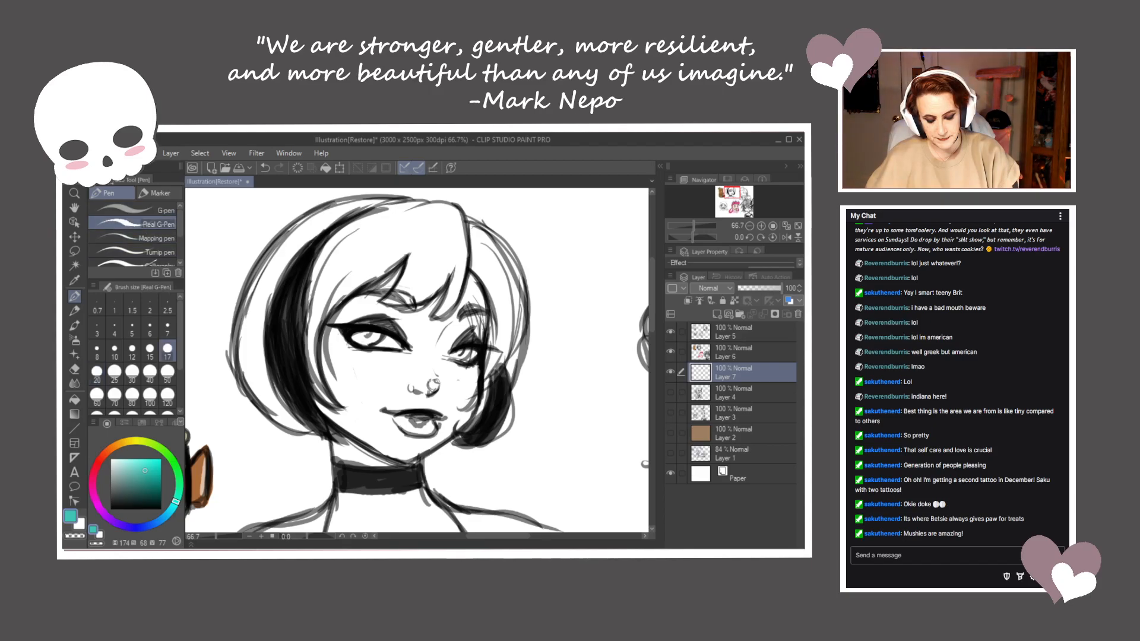
mouse_move(380, 224)
mouse_down()
mouse_move(333, 277)
mouse_move(358, 254)
mouse_up()
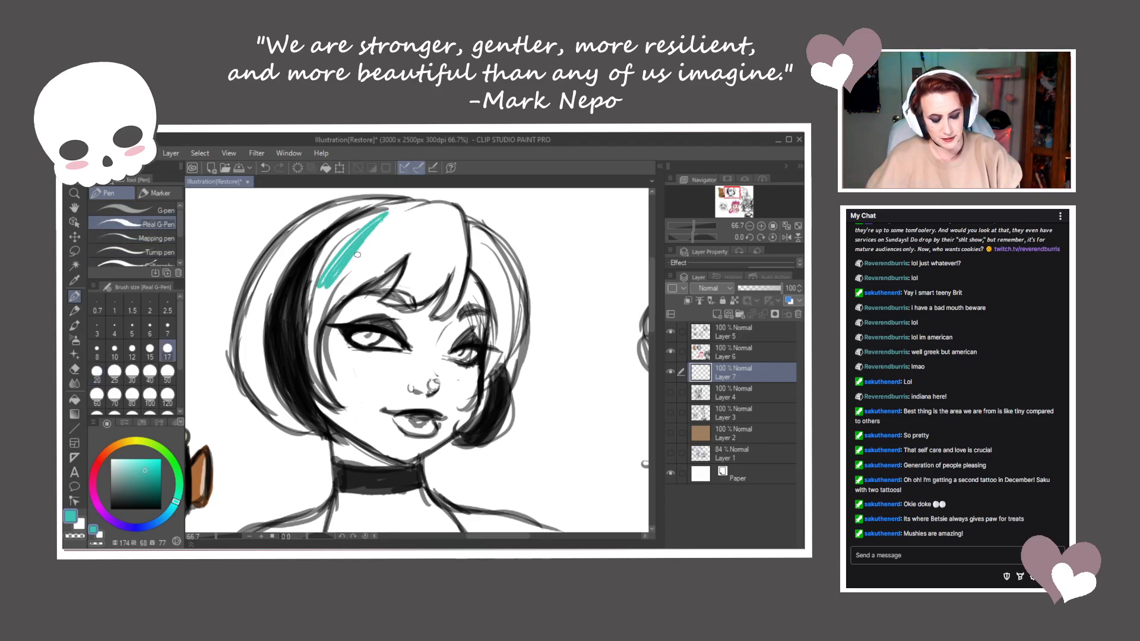
key(ctrl+z)
click(137, 478)
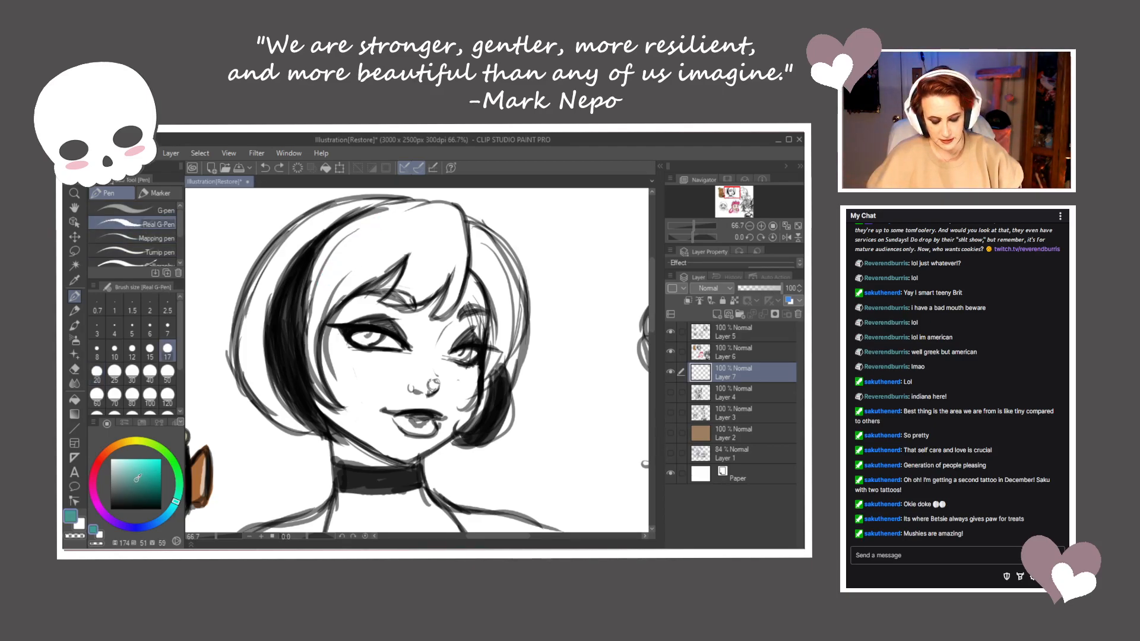
click(96, 395)
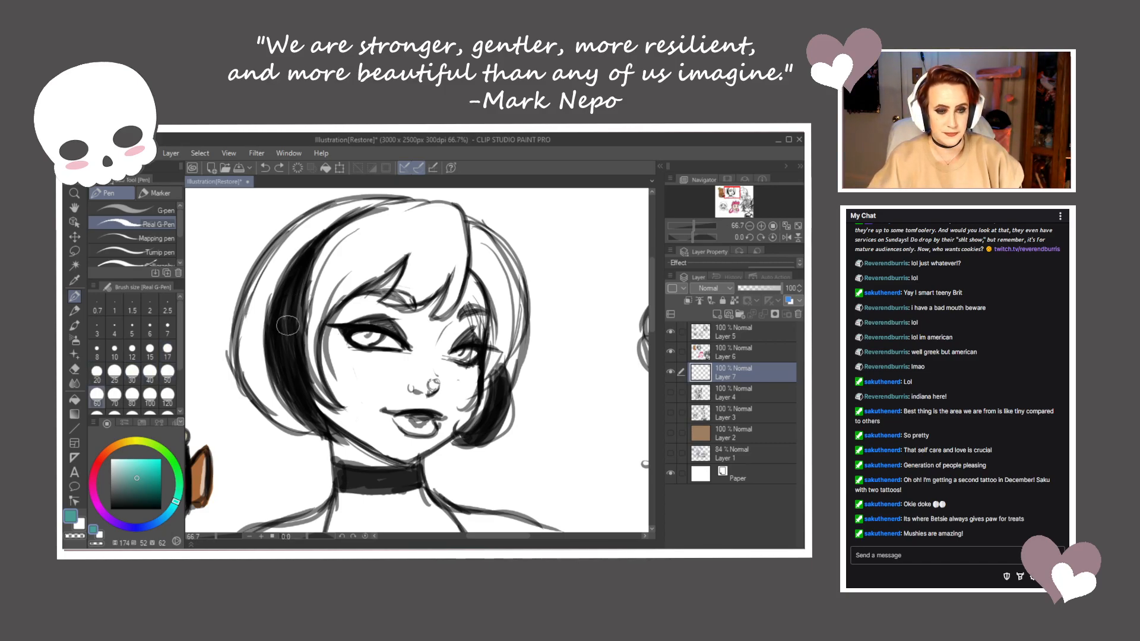
Paint the near side of the bob, the crown and the bangs teal up to the parting
mouse_move(309, 248)
mouse_down()
mouse_move(263, 364)
mouse_move(252, 331)
mouse_move(265, 388)
mouse_move(274, 397)
mouse_move(266, 363)
mouse_move(295, 421)
mouse_move(253, 394)
mouse_move(249, 361)
mouse_move(306, 430)
mouse_move(267, 296)
mouse_move(243, 376)
mouse_move(290, 237)
mouse_move(241, 351)
mouse_up()
mouse_move(317, 216)
mouse_down()
mouse_move(327, 261)
mouse_move(306, 332)
mouse_up()
mouse_move(380, 241)
mouse_down()
mouse_move(341, 273)
mouse_move(330, 353)
mouse_move(356, 237)
mouse_move(319, 313)
mouse_move(426, 245)
mouse_move(394, 297)
mouse_move(434, 278)
mouse_up()
drag(433, 274, 396, 337)
mouse_move(412, 318)
mouse_down()
mouse_move(427, 274)
mouse_move(403, 264)
mouse_move(381, 275)
mouse_move(315, 252)
mouse_move(267, 282)
mouse_up()
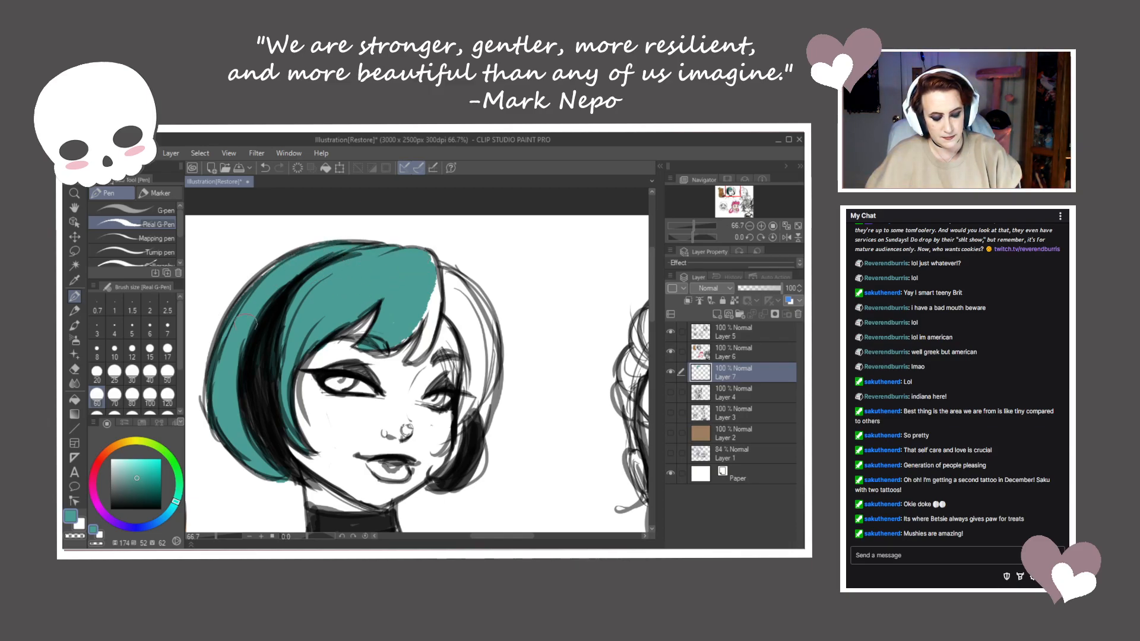
Paint the far-side hair and the lips in the same teal
mouse_move(424, 291)
mouse_down()
mouse_move(431, 264)
mouse_move(401, 334)
mouse_move(429, 276)
mouse_move(423, 335)
mouse_move(448, 287)
mouse_move(470, 328)
mouse_move(476, 370)
mouse_move(461, 432)
mouse_move(468, 307)
mouse_move(461, 289)
mouse_move(473, 411)
mouse_move(459, 284)
mouse_move(439, 265)
mouse_move(488, 339)
mouse_move(481, 316)
mouse_move(480, 416)
mouse_move(493, 374)
mouse_move(471, 440)
mouse_move(435, 484)
mouse_up()
drag(386, 421, 403, 307)
mouse_move(391, 351)
mouse_down()
mouse_move(419, 349)
mouse_move(403, 366)
mouse_move(422, 356)
mouse_move(386, 348)
mouse_move(397, 363)
mouse_move(422, 354)
mouse_up()
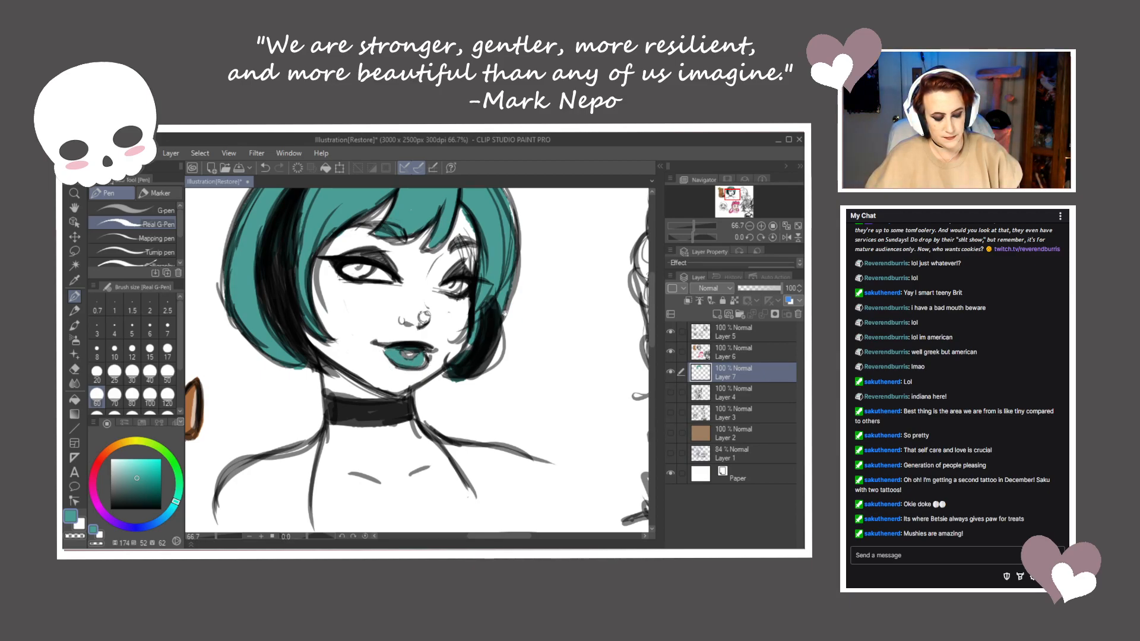
Choose a reddish brown of hue 19, saturation 71 and value 39 and paint both irises
drag(537, 307, 530, 362)
click(99, 460)
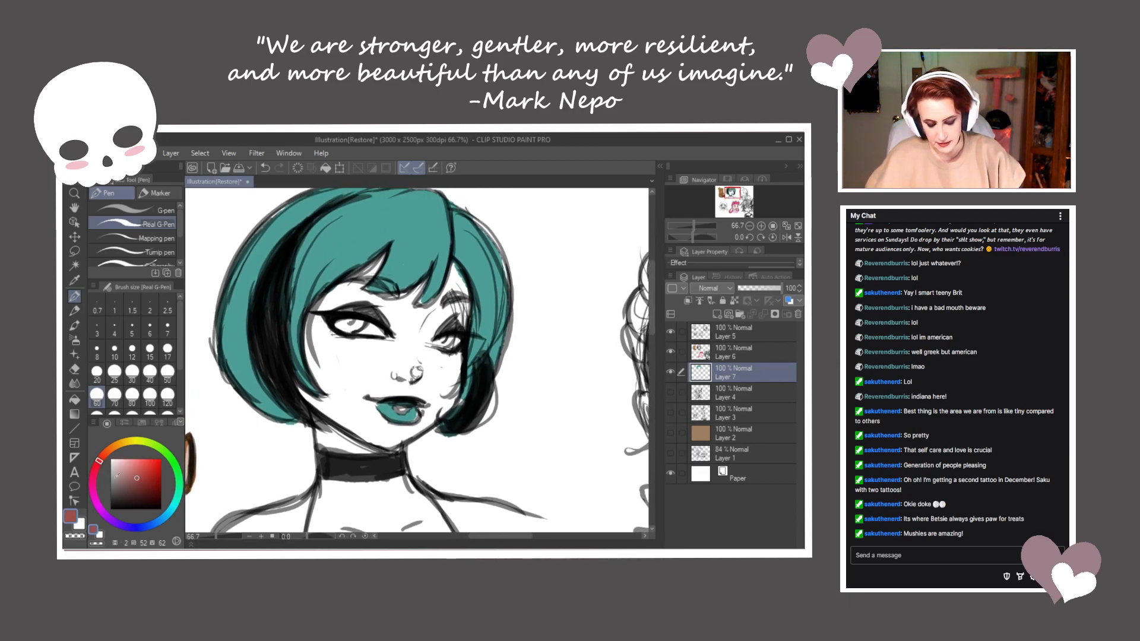
drag(111, 470, 107, 451)
click(143, 485)
click(147, 486)
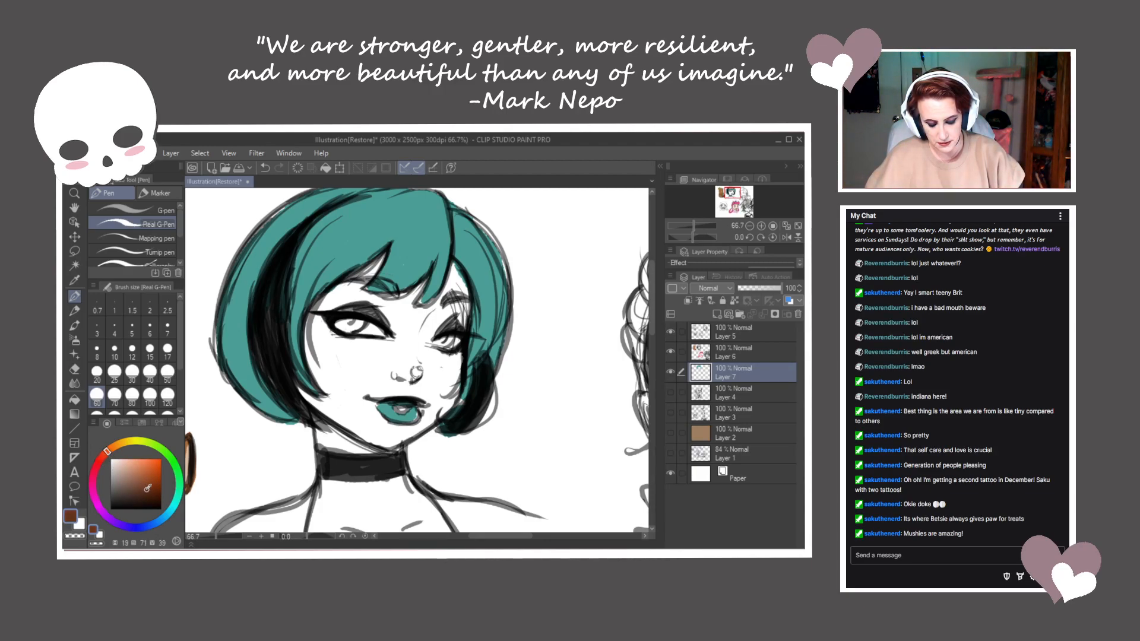
drag(335, 324, 356, 324)
drag(443, 340, 445, 341)
drag(503, 390, 525, 394)
Choose a pale beige of hue 35, saturation 14 and value 92 and paint the near side of the face and the forehead
click(123, 469)
drag(122, 469, 116, 446)
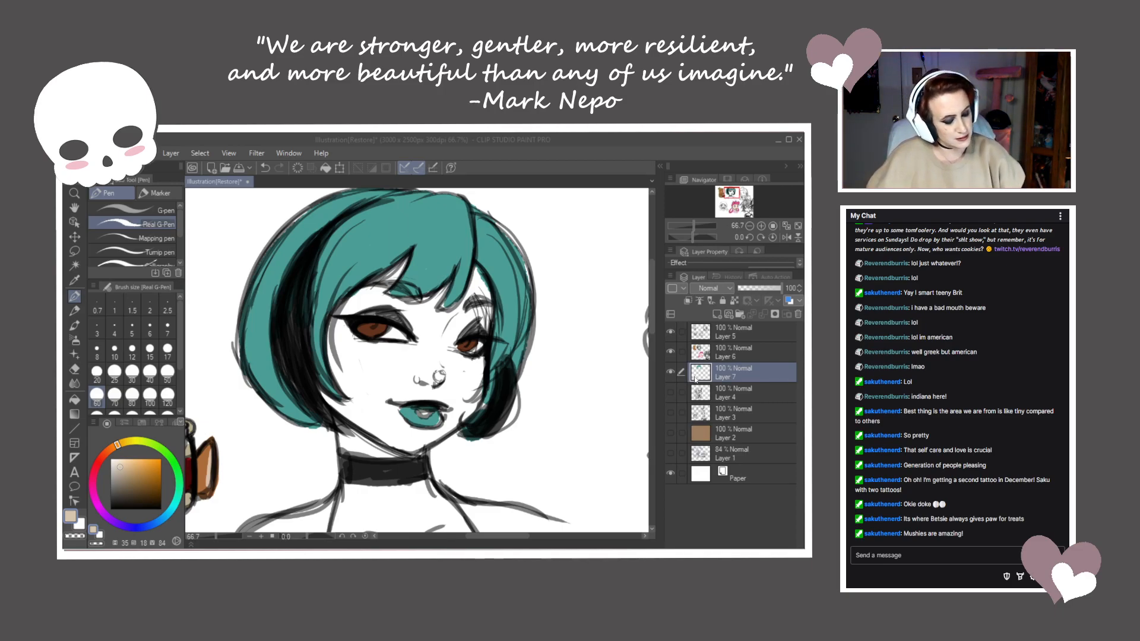
click(75, 296)
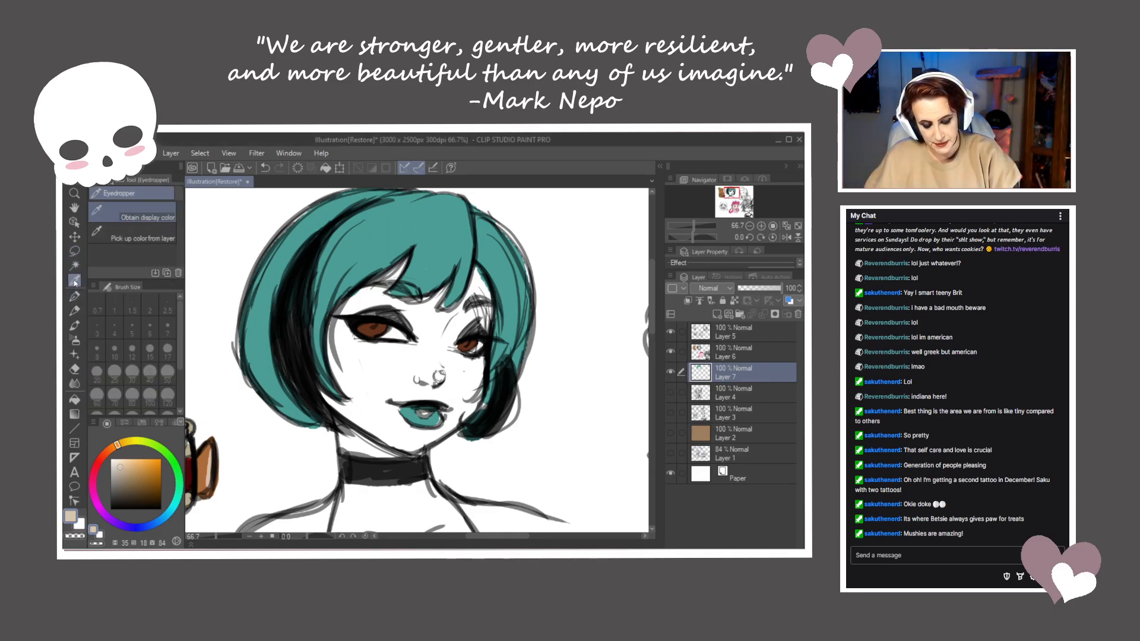
mouse_move(370, 292)
mouse_down()
mouse_move(344, 309)
mouse_move(361, 305)
mouse_up()
key(ctrl+z)
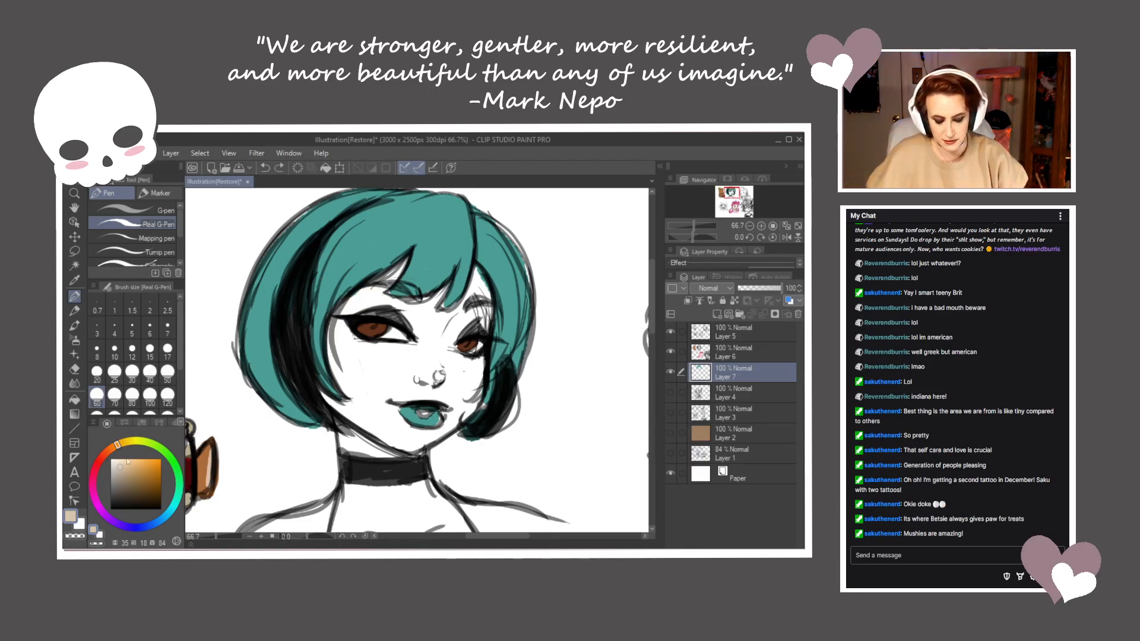
drag(120, 464, 119, 461)
mouse_move(377, 308)
mouse_down()
mouse_move(351, 306)
mouse_move(401, 259)
mouse_move(372, 304)
mouse_move(418, 315)
mouse_up()
mouse_move(387, 278)
mouse_down()
mouse_move(416, 314)
mouse_move(427, 305)
mouse_move(409, 350)
mouse_move(348, 355)
mouse_move(341, 380)
mouse_move(359, 398)
mouse_move(332, 394)
mouse_move(368, 451)
mouse_move(376, 362)
mouse_move(410, 377)
mouse_move(412, 353)
mouse_move(401, 392)
mouse_move(444, 355)
mouse_move(432, 322)
mouse_move(469, 305)
mouse_move(468, 283)
mouse_move(478, 297)
mouse_move(457, 335)
mouse_move(482, 309)
mouse_move(482, 321)
mouse_move(478, 277)
mouse_up()
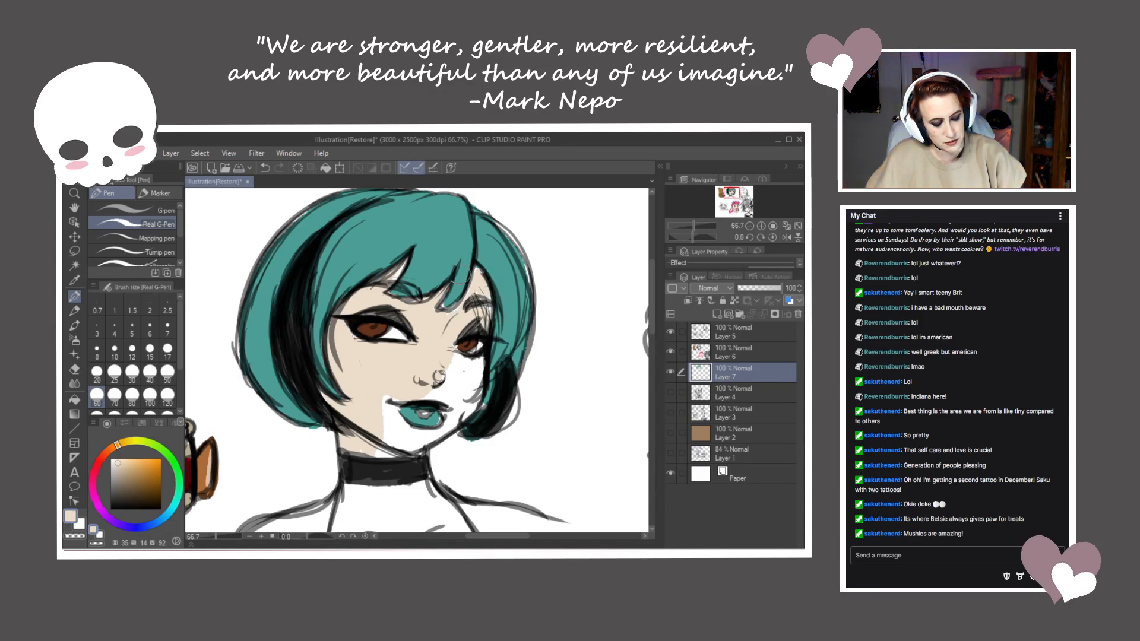
Paint the nose, far cheek, chin, neck and chest in the same pale beige
mouse_move(439, 344)
mouse_down()
mouse_move(439, 385)
mouse_move(455, 383)
mouse_move(458, 367)
mouse_move(478, 385)
mouse_move(454, 421)
mouse_move(377, 445)
mouse_move(391, 434)
mouse_move(390, 388)
mouse_move(472, 407)
mouse_move(485, 348)
mouse_move(448, 374)
mouse_up()
drag(455, 420, 430, 378)
mouse_move(344, 393)
mouse_down()
mouse_move(339, 475)
mouse_move(359, 479)
mouse_move(413, 416)
mouse_move(443, 463)
mouse_move(462, 446)
mouse_up()
drag(439, 403, 468, 444)
mouse_move(404, 328)
mouse_down()
mouse_move(416, 359)
mouse_move(486, 330)
mouse_move(433, 370)
mouse_move(431, 361)
mouse_up()
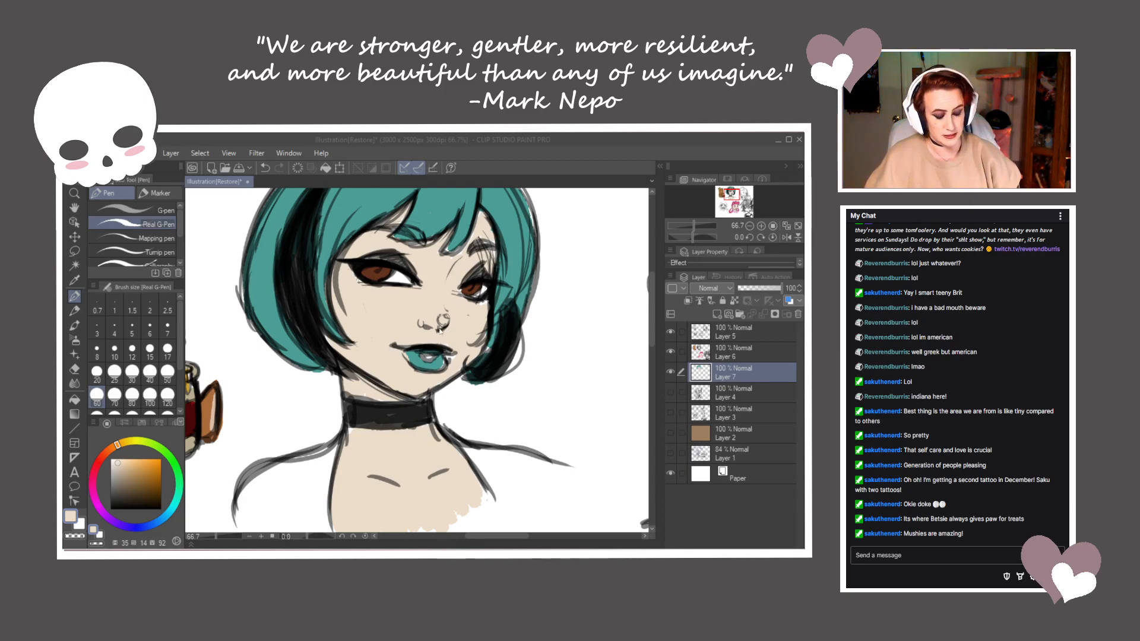
Sample the teal from the hair and touch up the far-side hair with the Real G-Pen
click(74, 280)
click(367, 220)
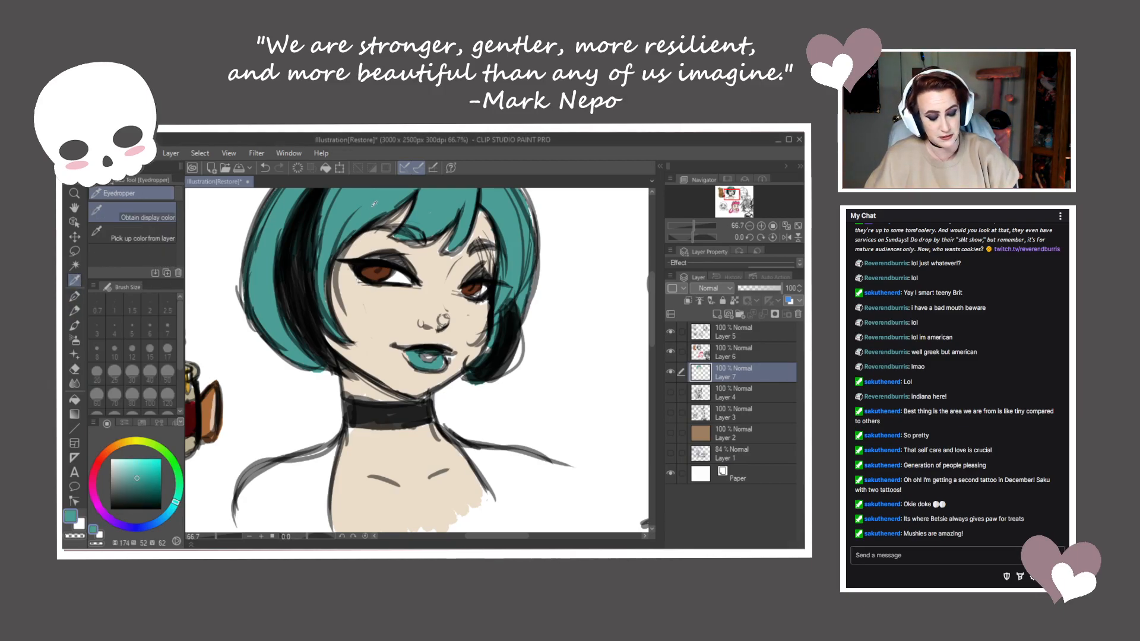
click(74, 295)
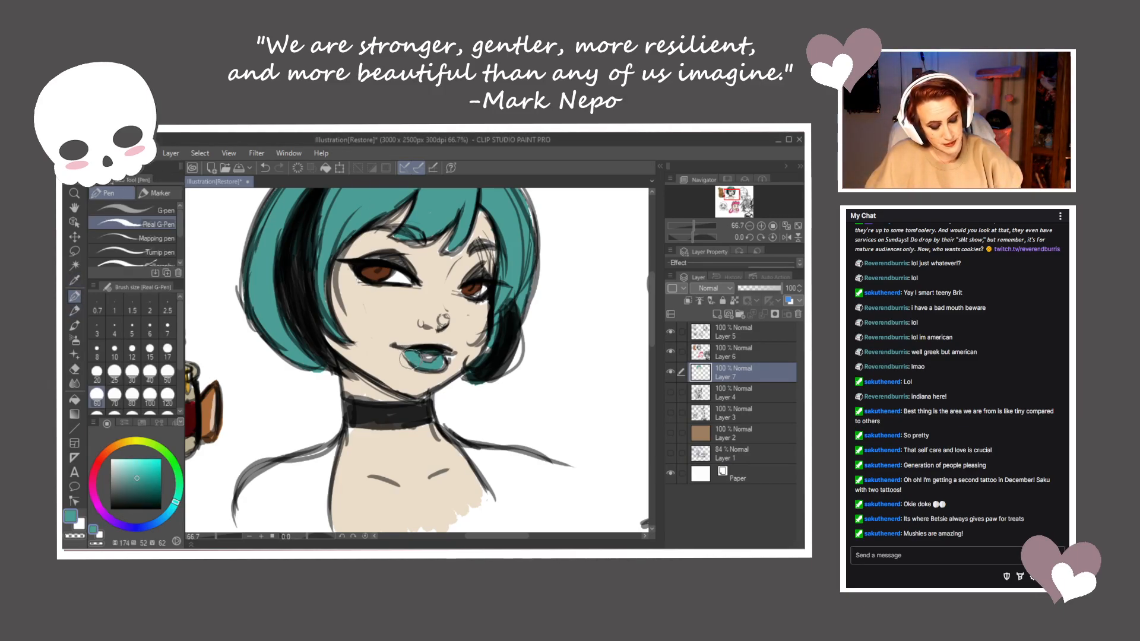
mouse_move(496, 368)
mouse_down()
mouse_move(412, 435)
mouse_move(468, 381)
mouse_move(479, 344)
mouse_up()
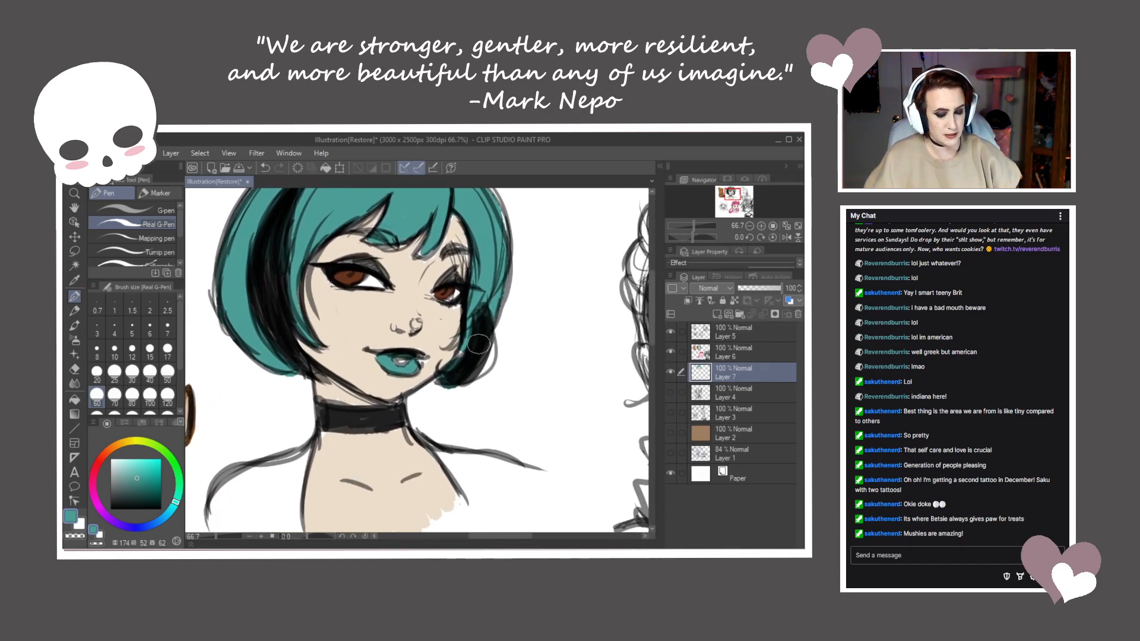
Choose a bright sky blue and paint the top over both shoulders
click(170, 515)
click(155, 465)
drag(156, 465, 149, 463)
mouse_move(298, 438)
mouse_down()
mouse_move(303, 392)
mouse_move(297, 463)
mouse_move(279, 472)
mouse_move(250, 451)
mouse_move(228, 466)
mouse_move(223, 439)
mouse_move(237, 454)
mouse_up()
mouse_move(460, 418)
mouse_down()
mouse_move(478, 440)
mouse_move(481, 458)
mouse_move(497, 443)
mouse_move(483, 414)
mouse_move(517, 433)
mouse_up()
Repaint both shoulders in a muted blue of hue 194, saturation 38 and value 70
click(129, 474)
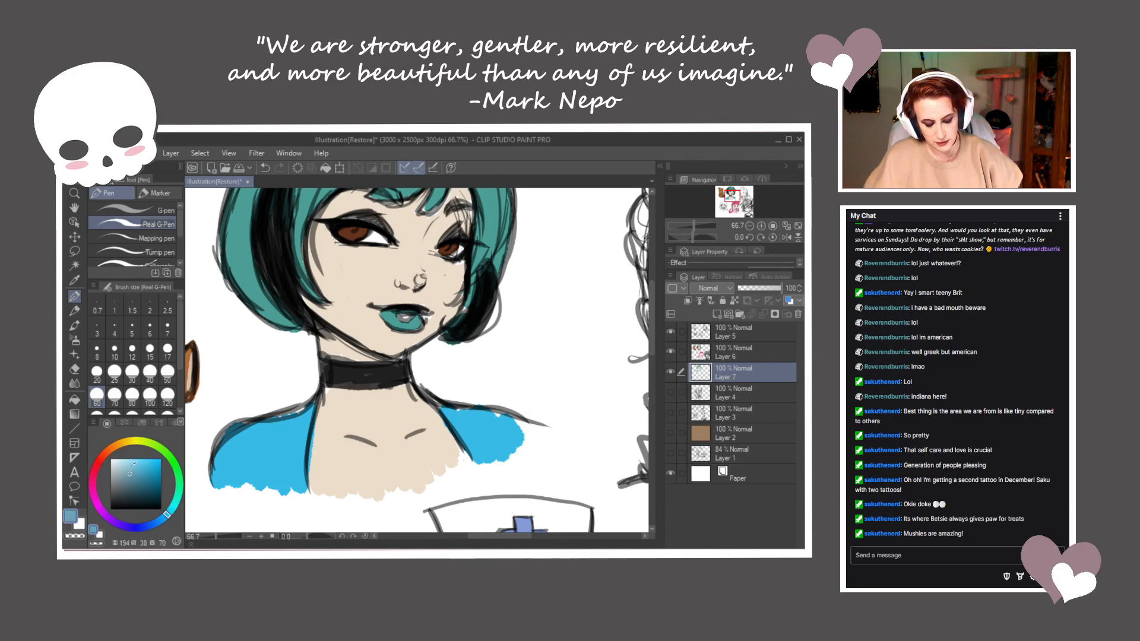
mouse_move(300, 439)
mouse_down()
mouse_move(299, 480)
mouse_move(291, 434)
mouse_move(275, 428)
mouse_move(227, 482)
mouse_move(255, 432)
mouse_move(289, 416)
mouse_move(264, 485)
mouse_move(286, 491)
mouse_move(300, 428)
mouse_up()
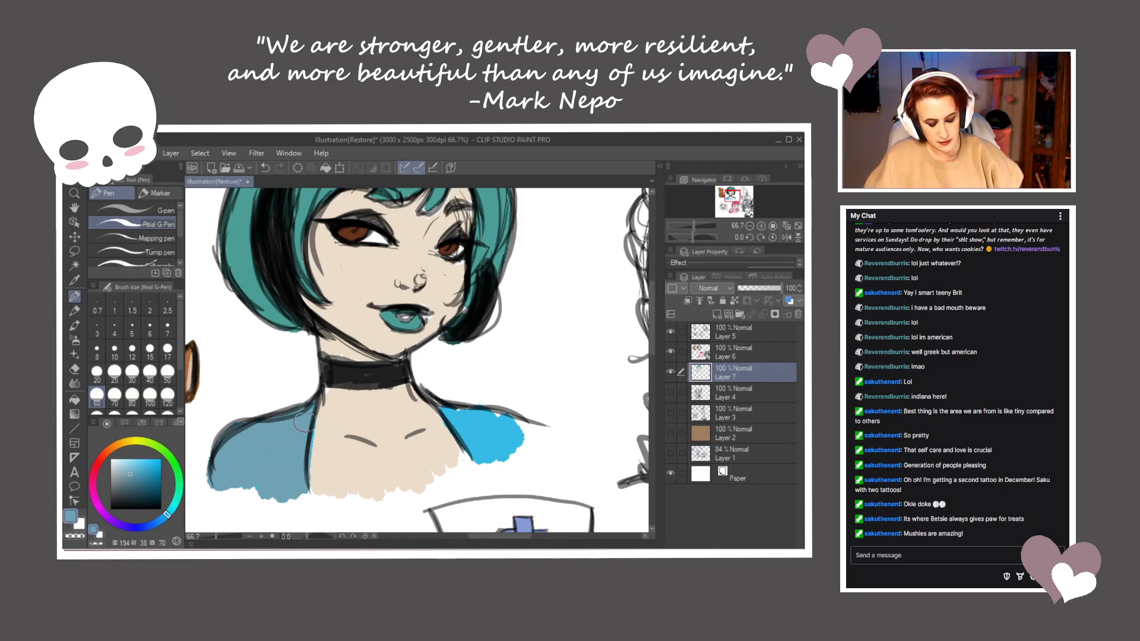
mouse_move(475, 431)
mouse_down()
mouse_move(487, 452)
mouse_move(468, 418)
mouse_move(537, 427)
mouse_move(526, 451)
mouse_move(479, 446)
mouse_up()
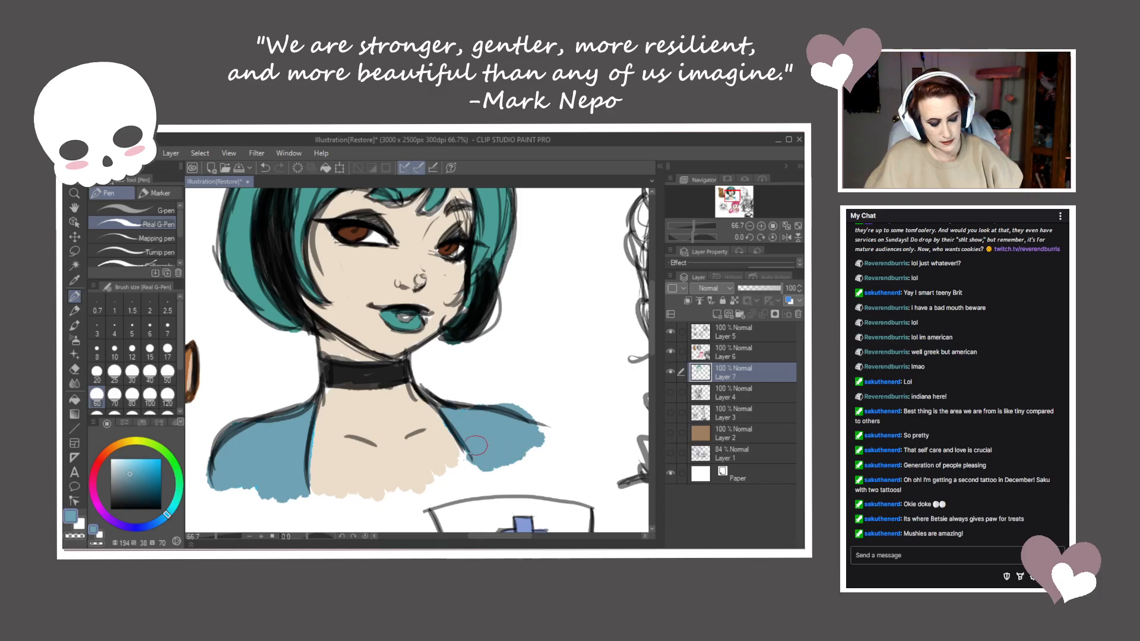
On Layer 6, draw thick black eyebrows with the G-pen at size 20 and touch up the linework around the eyes and hair
drag(478, 350, 487, 419)
click(114, 504)
drag(114, 505, 110, 510)
click(723, 359)
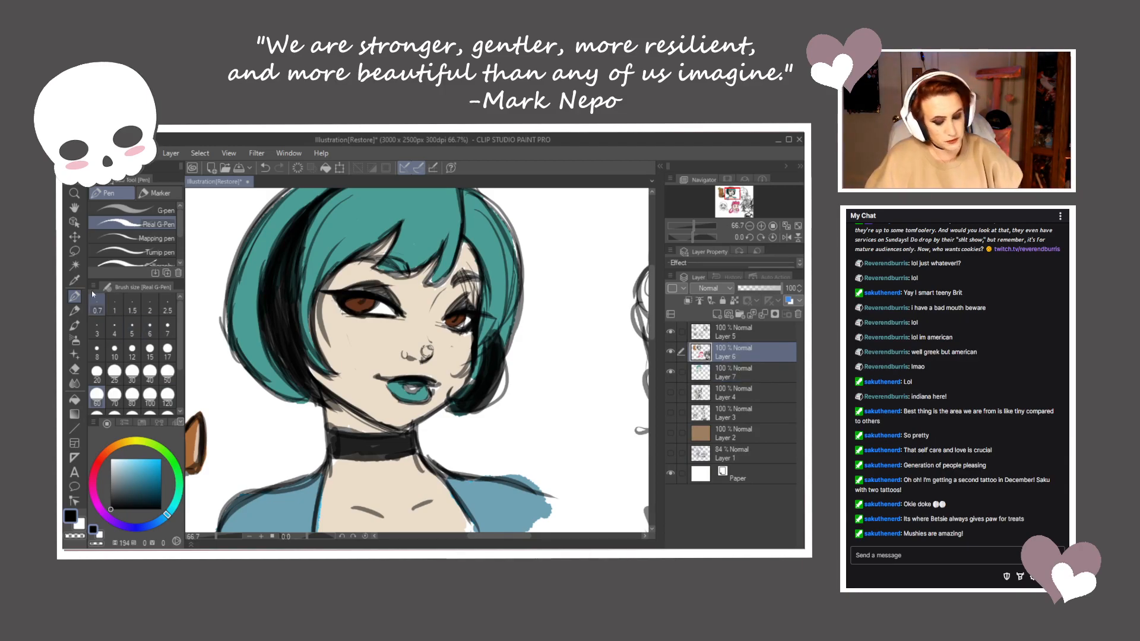
click(136, 209)
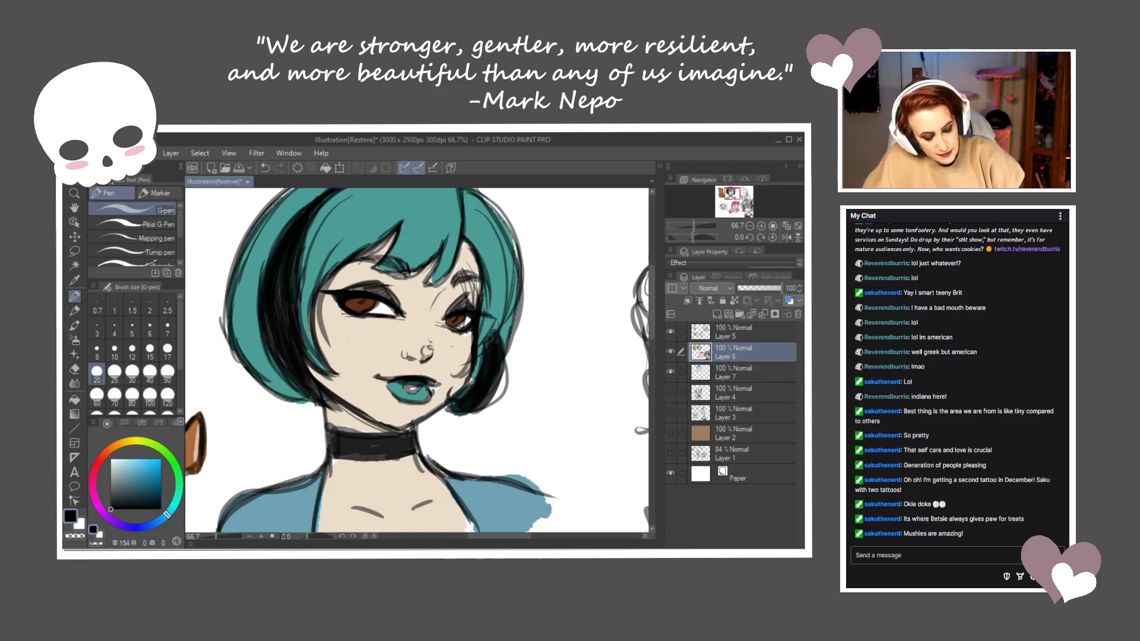
drag(356, 260, 475, 284)
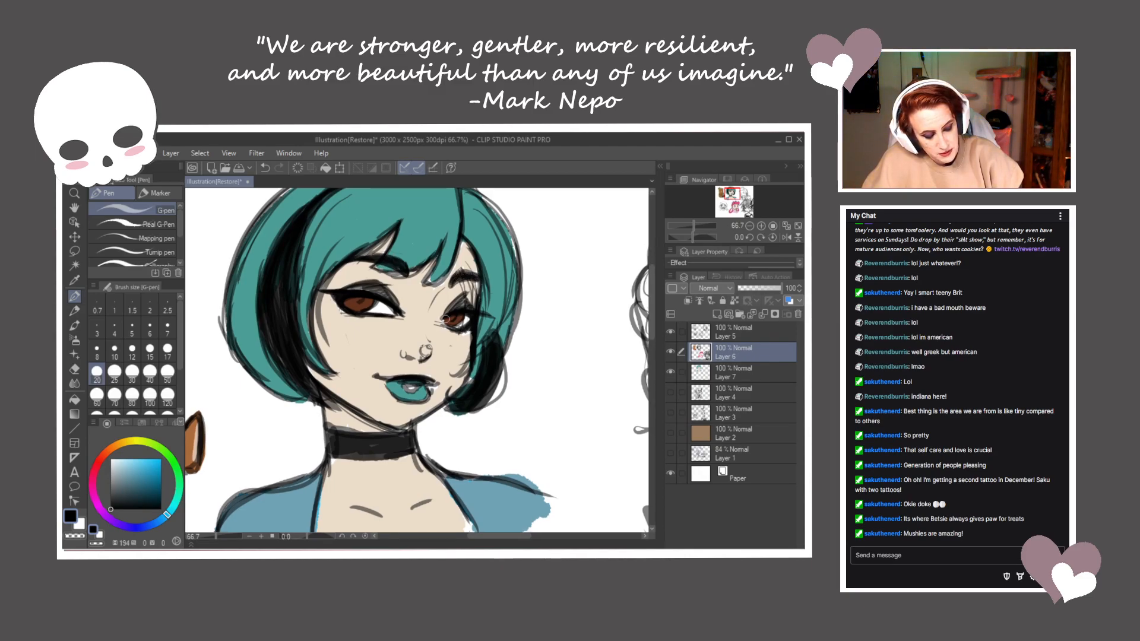
drag(374, 302, 394, 313)
drag(506, 398, 477, 399)
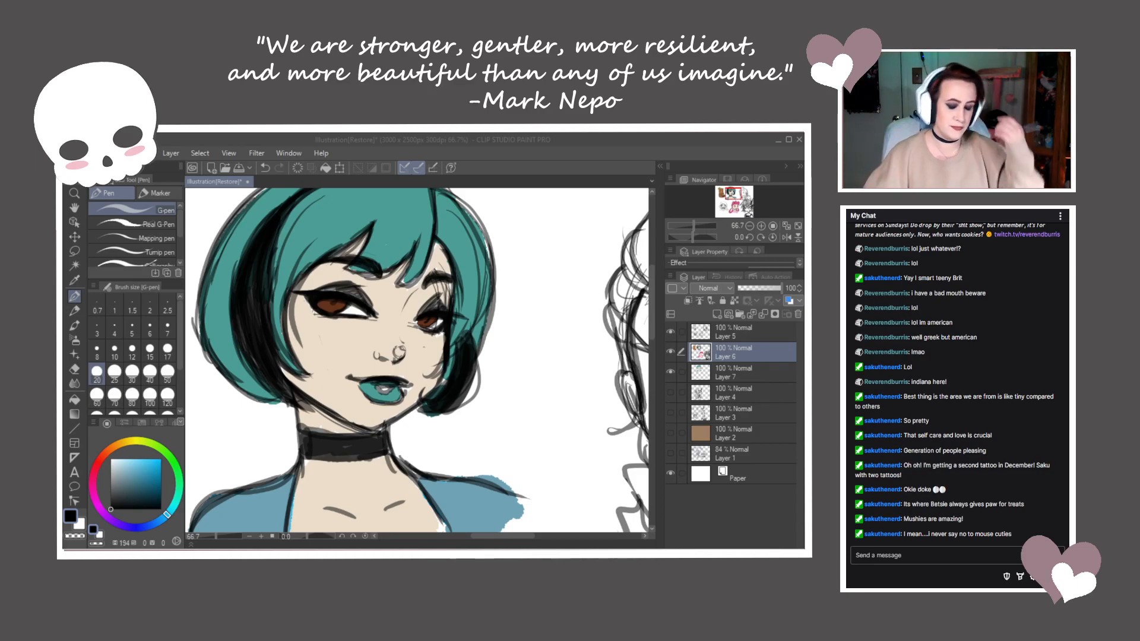
Lasso the laughing short-haired girl's sketch on Layer 5 and move it up and left, closer beneath the bear
drag(455, 433, 468, 392)
scroll(469, 392, down, 3)
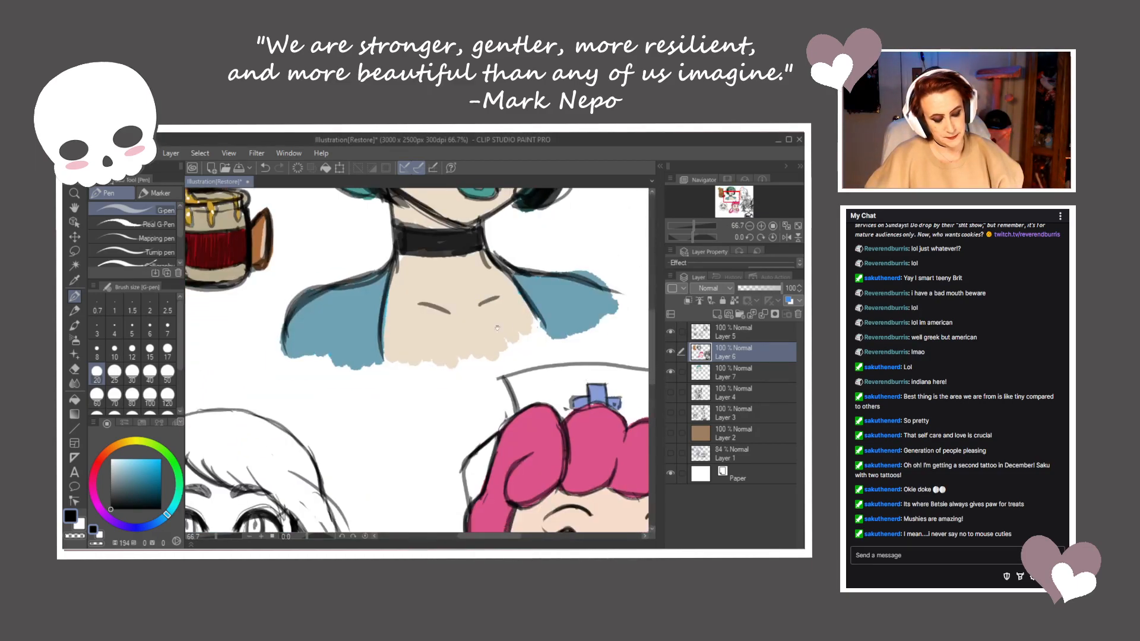
drag(577, 405, 457, 405)
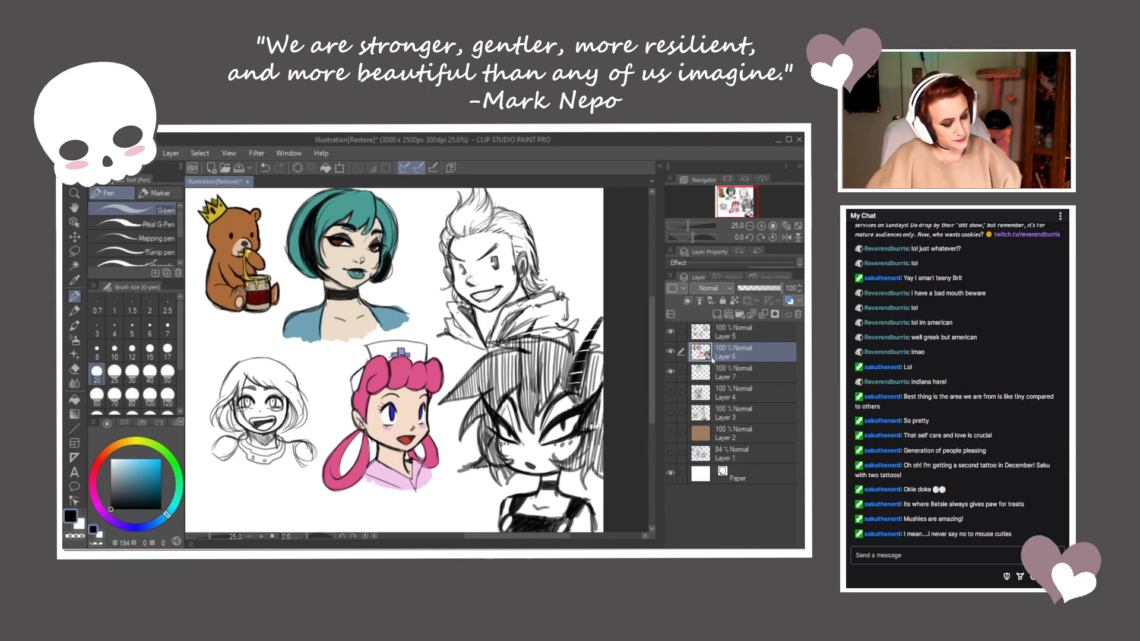
click(714, 399)
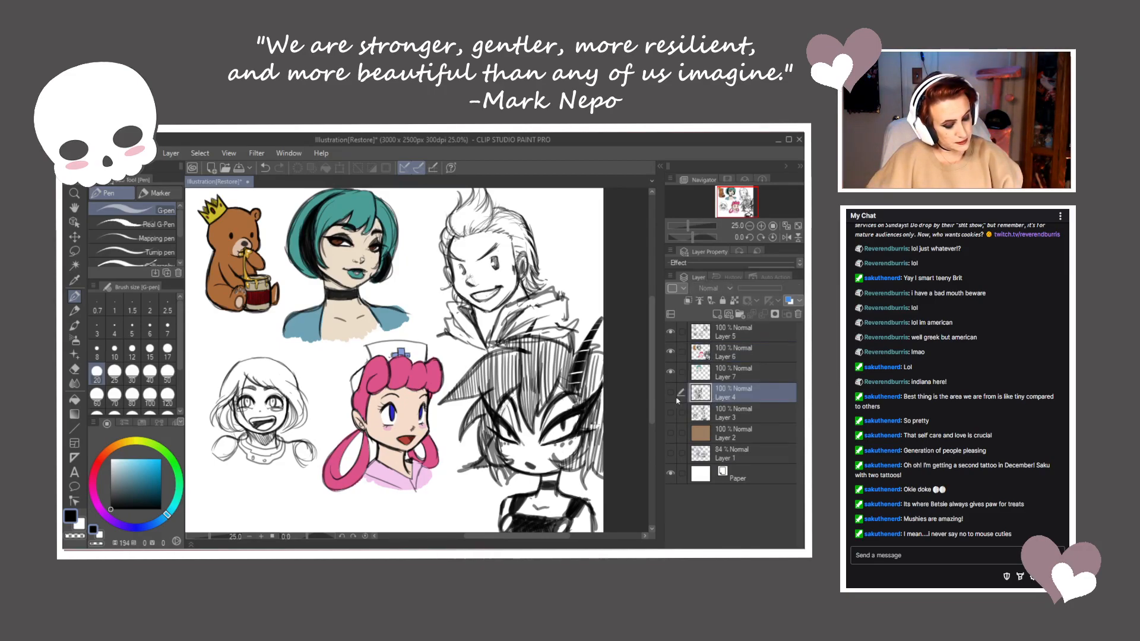
click(729, 339)
click(74, 251)
mouse_move(211, 372)
mouse_down()
mouse_move(309, 364)
mouse_move(325, 433)
mouse_move(310, 473)
mouse_move(200, 415)
mouse_move(208, 372)
mouse_up()
key(ctrl+t)
drag(288, 439, 275, 405)
click(217, 485)
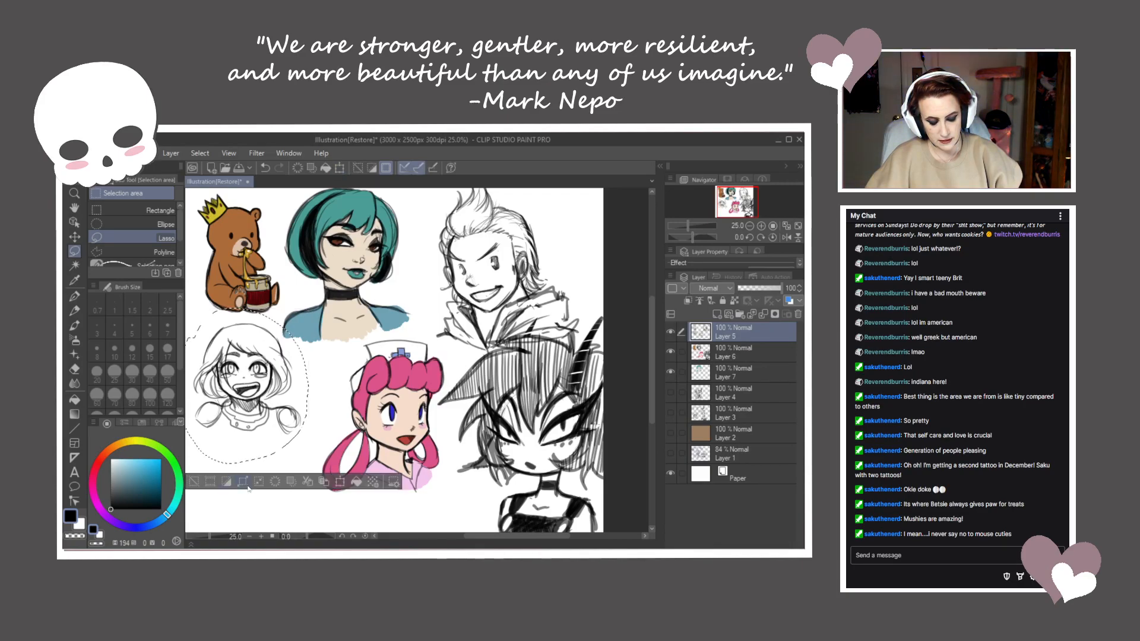
click(217, 486)
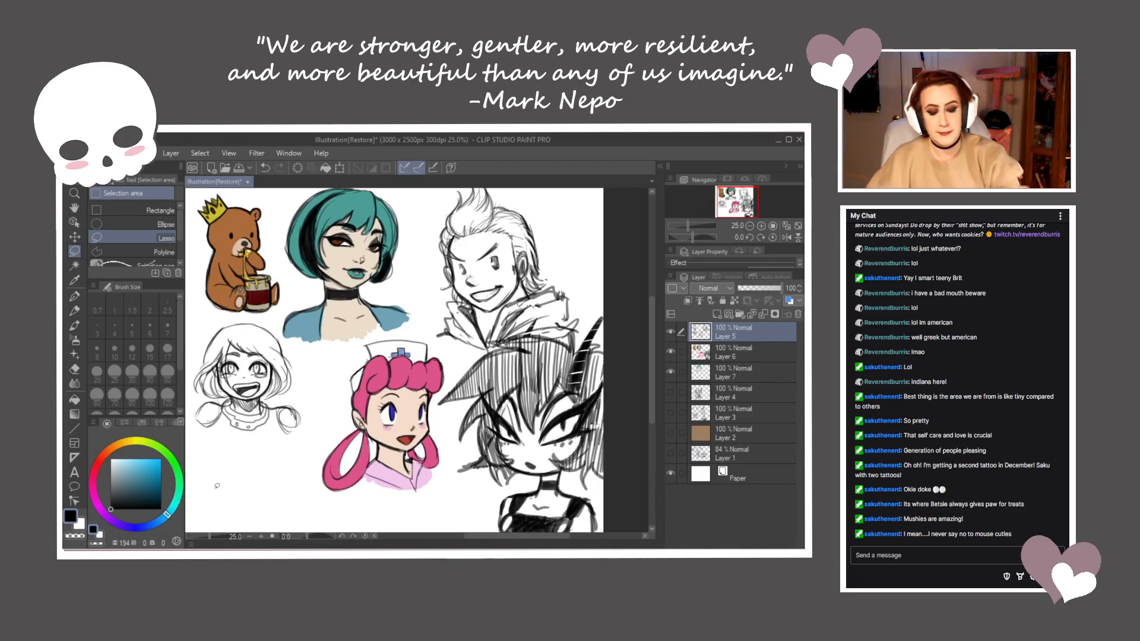
Sketch a loose head circle in the empty area below the short-haired girl with the G-pen at size 10
scroll(218, 486, up, 2)
drag(400, 418, 458, 333)
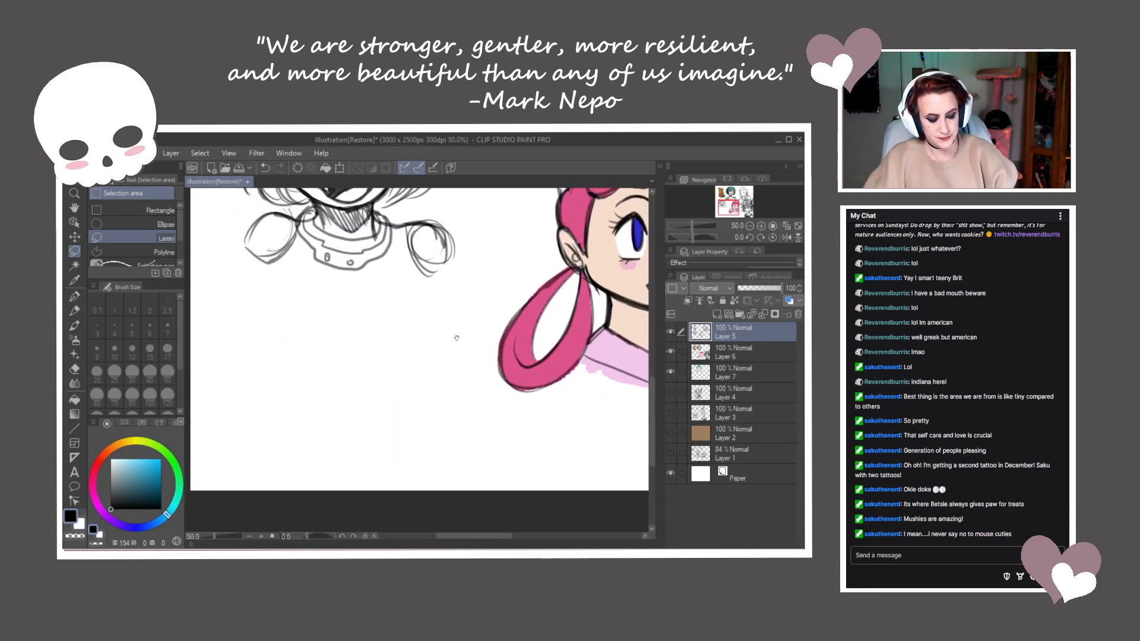
scroll(458, 333, up, 1)
mouse_move(420, 386)
mouse_down()
mouse_move(458, 427)
mouse_move(509, 430)
mouse_move(471, 415)
mouse_move(483, 418)
mouse_up()
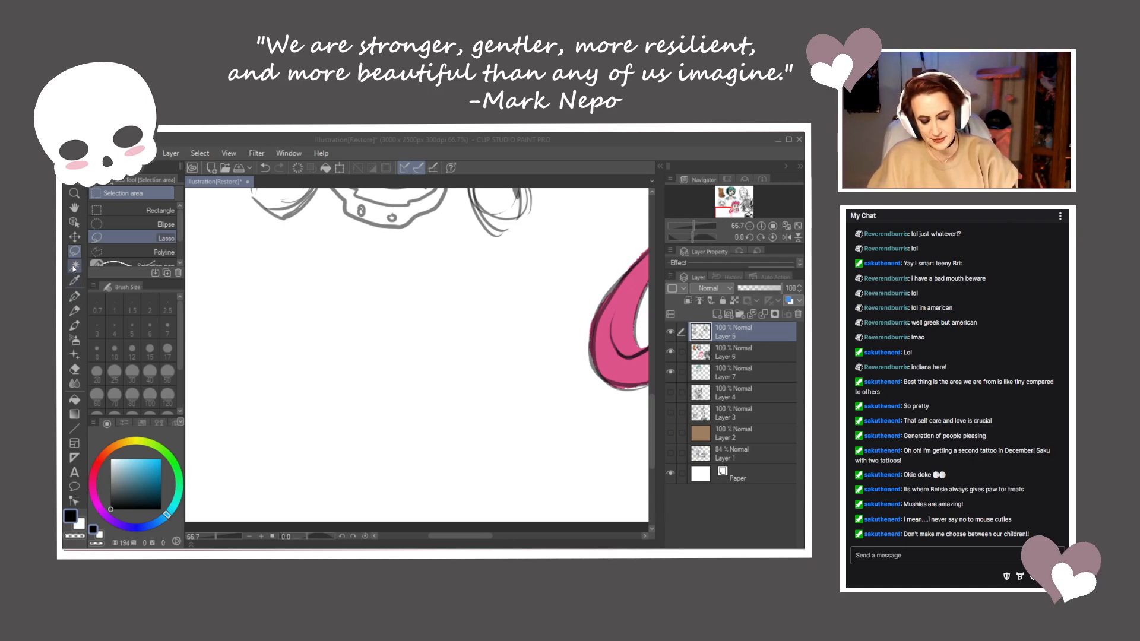
click(74, 295)
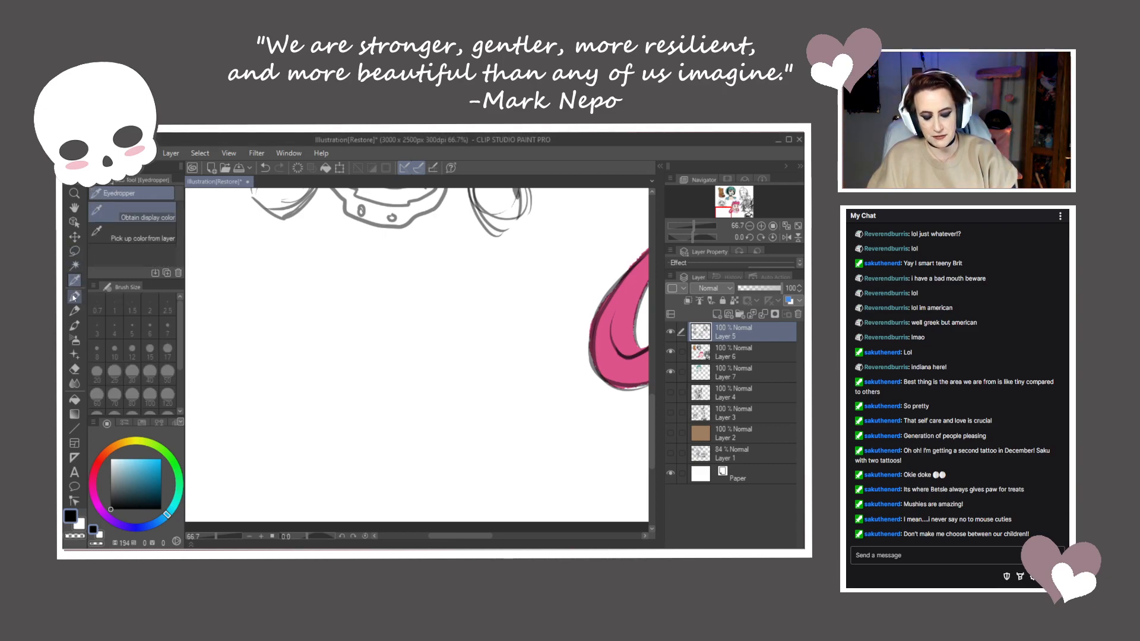
mouse_move(424, 380)
mouse_down()
mouse_move(374, 378)
mouse_move(412, 372)
mouse_move(385, 411)
mouse_move(419, 398)
mouse_up()
key(ctrl+z)
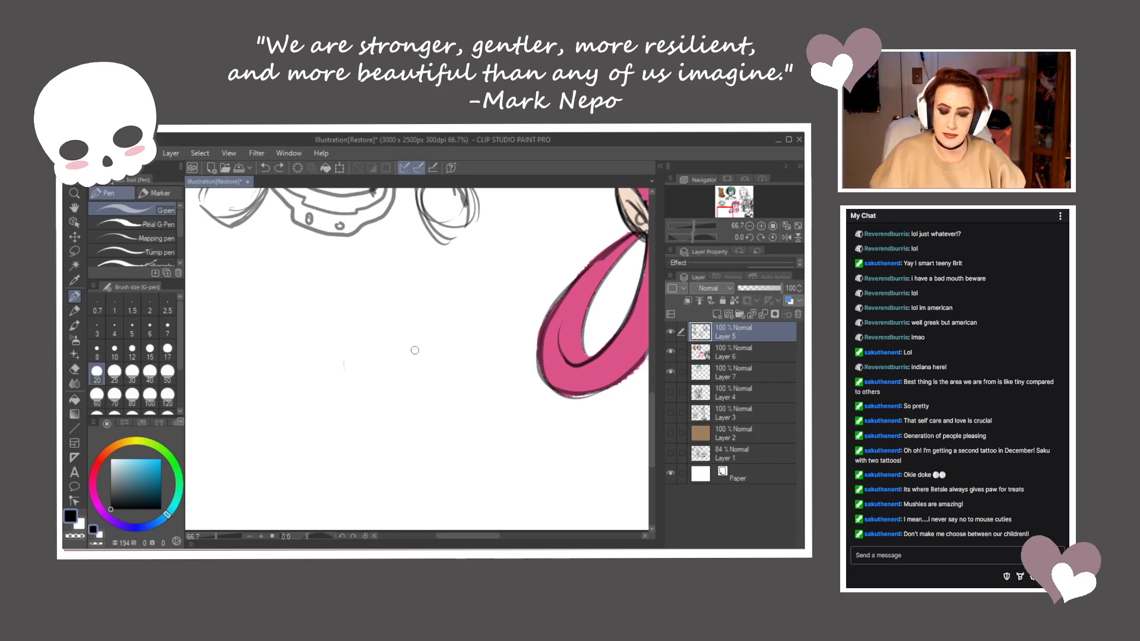
key(bracketleft)
key(bracketleft)
key(bracketleft)
key(bracketleft)
mouse_move(432, 331)
mouse_down()
mouse_move(356, 398)
mouse_move(328, 369)
mouse_move(451, 378)
mouse_up()
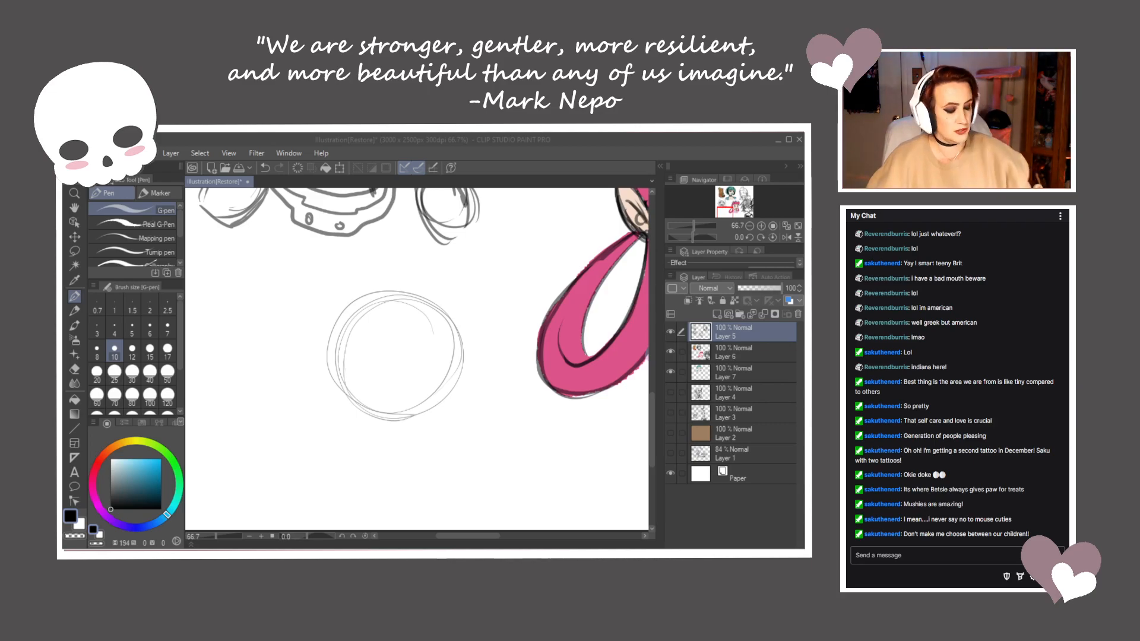
Sketch a larger head contour around the circle, the parted hairline over the forehead and two hair puffs beside the face
mouse_move(358, 296)
mouse_down()
mouse_move(332, 334)
mouse_move(331, 384)
mouse_move(324, 356)
mouse_move(336, 424)
mouse_up()
mouse_move(324, 384)
mouse_down()
mouse_move(337, 426)
mouse_move(329, 414)
mouse_move(400, 447)
mouse_move(363, 439)
mouse_move(422, 449)
mouse_up()
mouse_move(418, 448)
mouse_down()
mouse_move(460, 419)
mouse_move(418, 440)
mouse_move(377, 440)
mouse_move(447, 426)
mouse_up()
mouse_move(347, 307)
mouse_down()
mouse_move(389, 279)
mouse_move(480, 328)
mouse_move(431, 436)
mouse_move(469, 297)
mouse_move(343, 313)
mouse_move(328, 386)
mouse_up()
mouse_move(349, 283)
mouse_down()
mouse_move(340, 296)
mouse_move(365, 383)
mouse_move(409, 356)
mouse_move(415, 311)
mouse_up()
mouse_move(335, 317)
mouse_down()
mouse_move(317, 368)
mouse_move(286, 372)
mouse_move(318, 375)
mouse_move(312, 411)
mouse_up()
mouse_move(331, 289)
mouse_down()
mouse_move(298, 300)
mouse_move(290, 367)
mouse_up()
drag(416, 315, 456, 387)
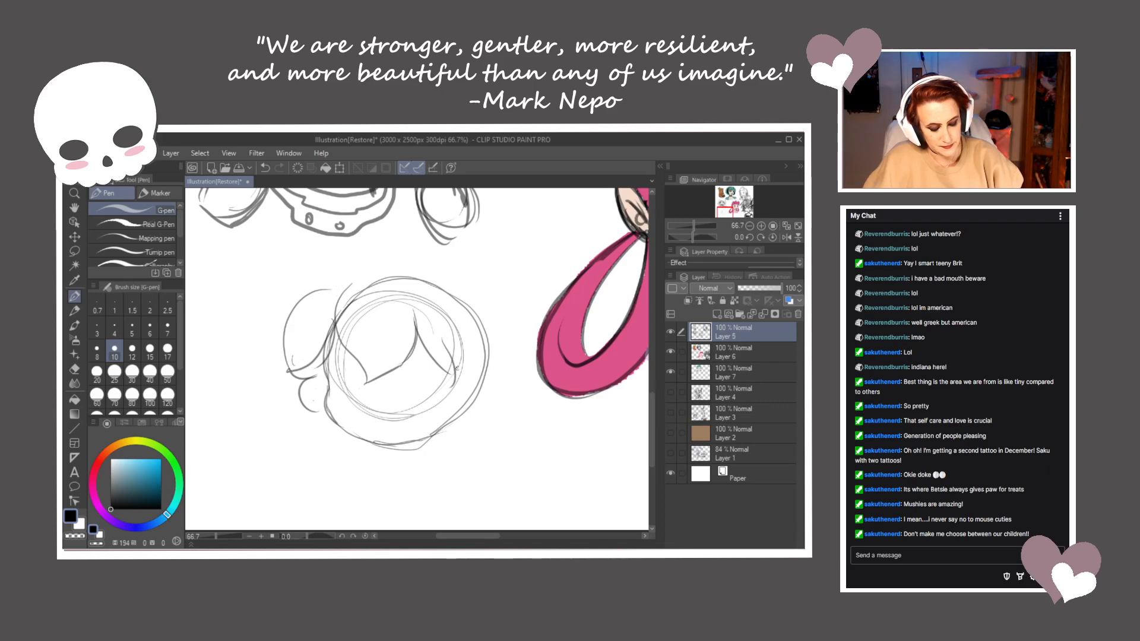
Sketch both large eyes with their pupils and upper lash lines, and a small nose between them
mouse_move(355, 369)
mouse_down()
mouse_move(331, 367)
mouse_move(338, 359)
mouse_move(358, 393)
mouse_move(338, 391)
mouse_move(345, 398)
mouse_move(344, 396)
mouse_up()
mouse_move(353, 339)
mouse_down()
mouse_move(344, 357)
mouse_move(327, 339)
mouse_move(337, 350)
mouse_up()
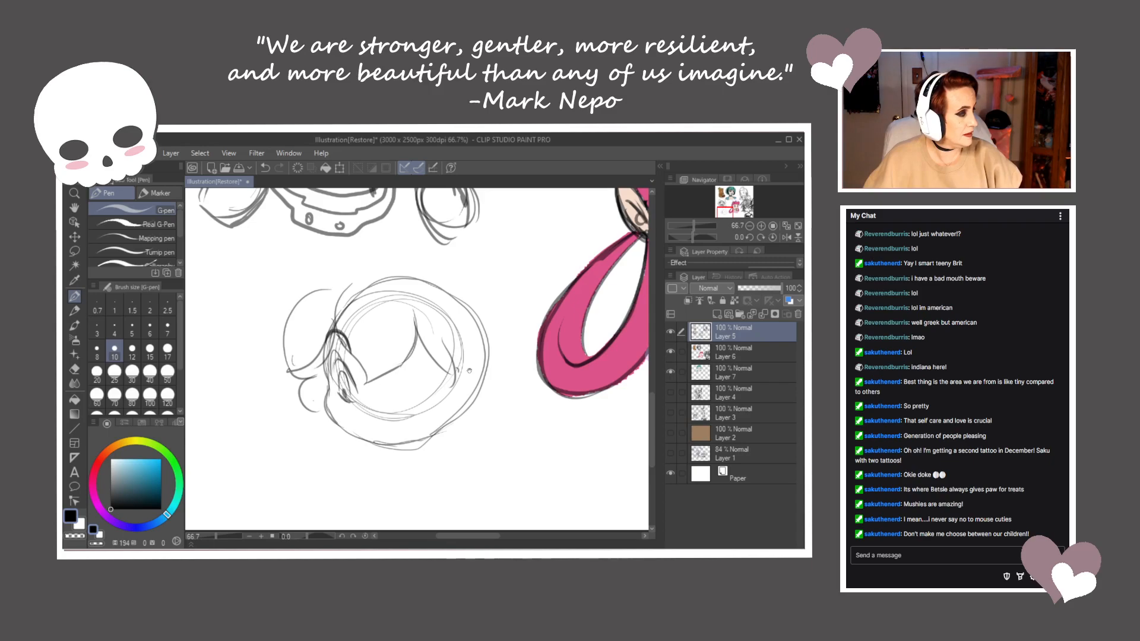
drag(471, 356, 447, 344)
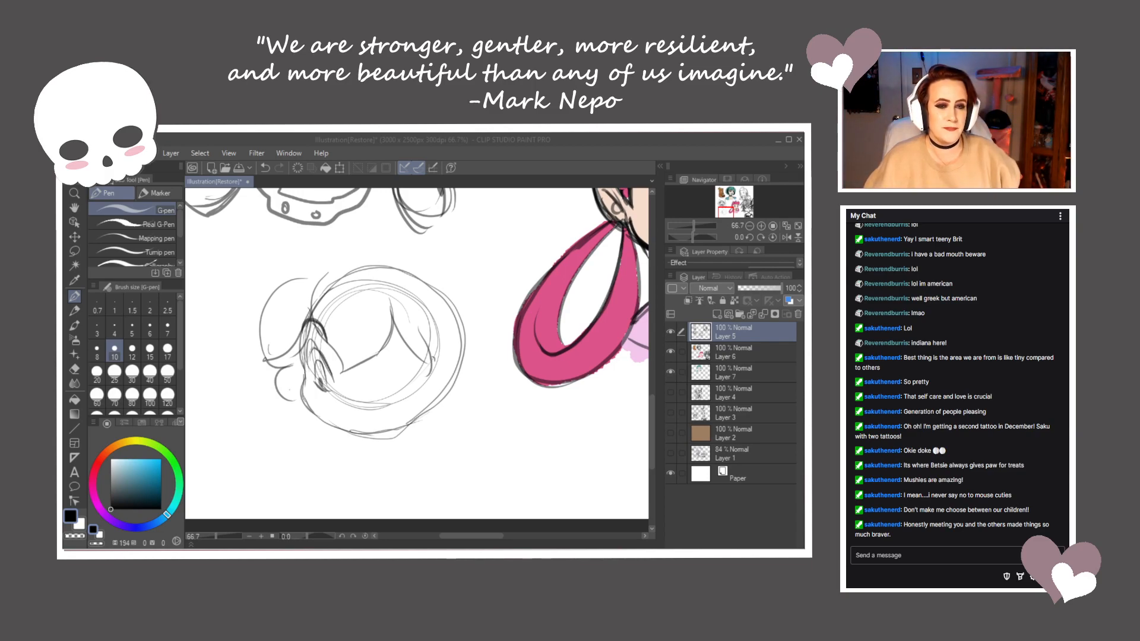
click(320, 346)
mouse_move(310, 363)
mouse_down()
mouse_move(311, 342)
mouse_move(349, 409)
mouse_move(409, 357)
mouse_move(417, 364)
mouse_move(372, 377)
mouse_move(393, 355)
mouse_move(411, 356)
mouse_up()
mouse_move(369, 394)
mouse_down()
mouse_move(401, 399)
mouse_move(421, 372)
mouse_move(398, 354)
mouse_move(369, 370)
mouse_move(416, 359)
mouse_move(371, 373)
mouse_move(394, 394)
mouse_move(380, 397)
mouse_up()
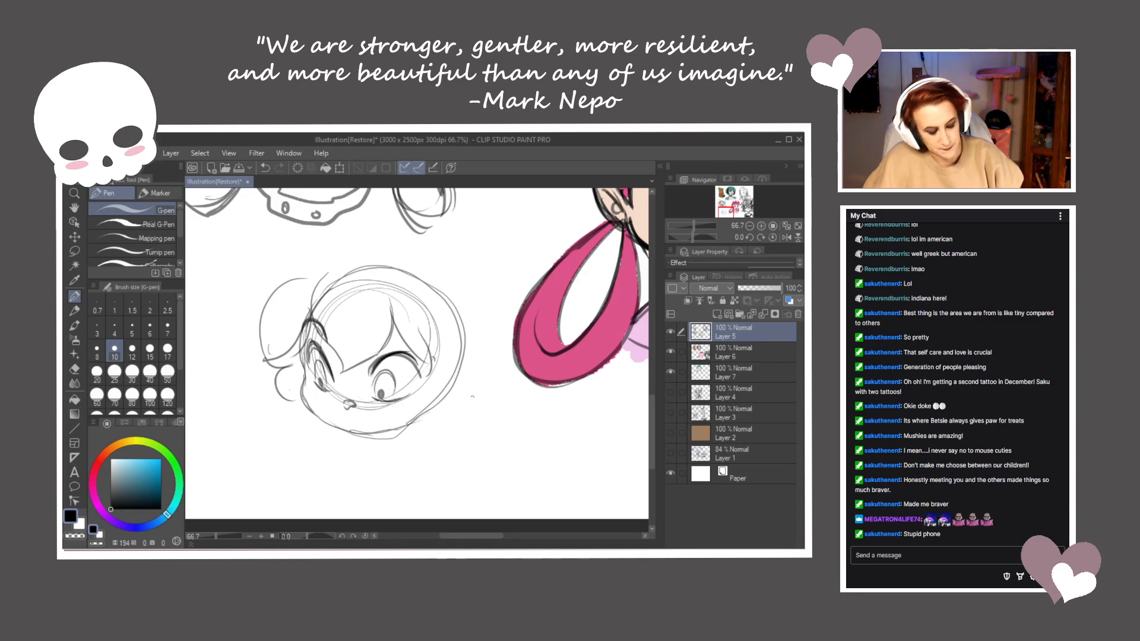
Darken the face contour from the cheek around the chin and strengthen the hairline above the near eye
drag(476, 391, 480, 383)
mouse_move(309, 362)
mouse_down()
mouse_move(319, 408)
mouse_move(363, 425)
mouse_up()
drag(307, 395, 324, 408)
mouse_move(319, 406)
mouse_down()
mouse_move(359, 427)
mouse_move(410, 419)
mouse_move(339, 394)
mouse_move(421, 414)
mouse_up()
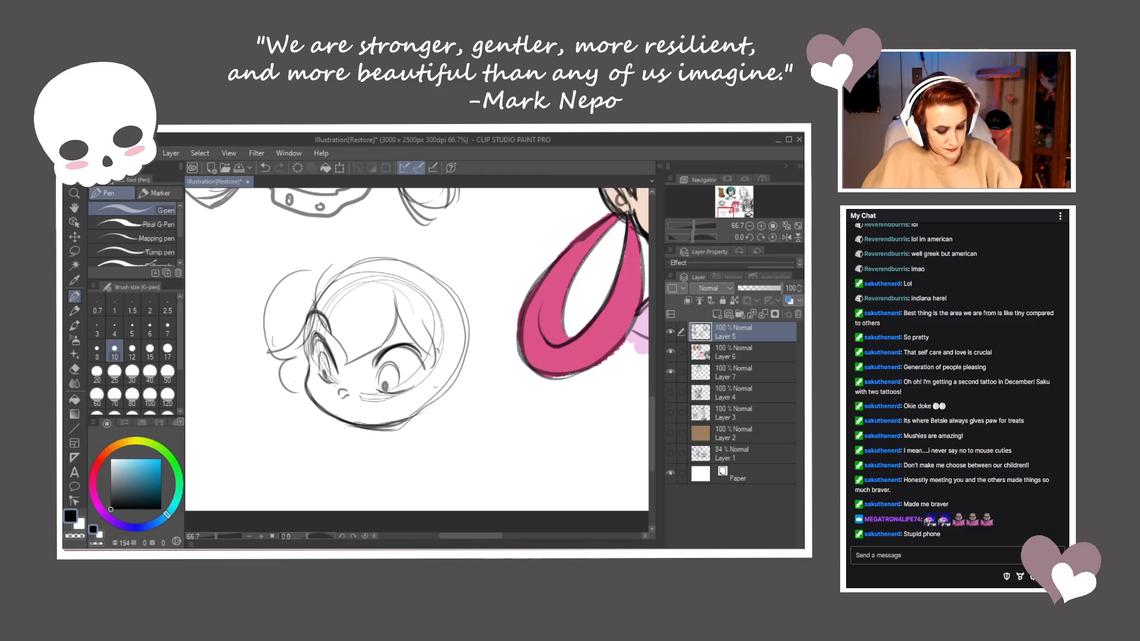
mouse_move(374, 337)
mouse_down()
mouse_move(396, 320)
mouse_move(432, 340)
mouse_move(425, 328)
mouse_up()
drag(424, 331, 423, 347)
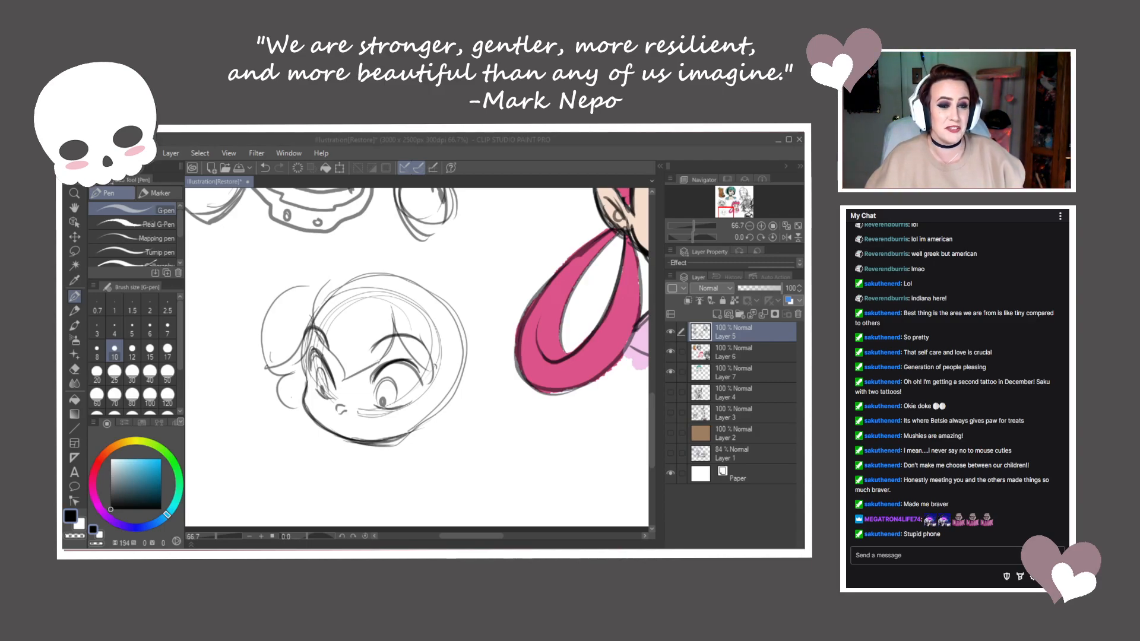
Draw the front hair line and the ear, clean up the construction lines and darken the near eye's upper lash line
mouse_move(321, 285)
mouse_down()
mouse_move(334, 274)
mouse_move(331, 350)
mouse_move(345, 380)
mouse_move(395, 330)
mouse_move(432, 371)
mouse_move(414, 403)
mouse_move(436, 414)
mouse_up()
drag(375, 380, 398, 394)
mouse_move(399, 392)
mouse_down()
mouse_move(397, 405)
mouse_move(419, 381)
mouse_move(397, 360)
mouse_move(371, 377)
mouse_move(313, 355)
mouse_move(333, 379)
mouse_up()
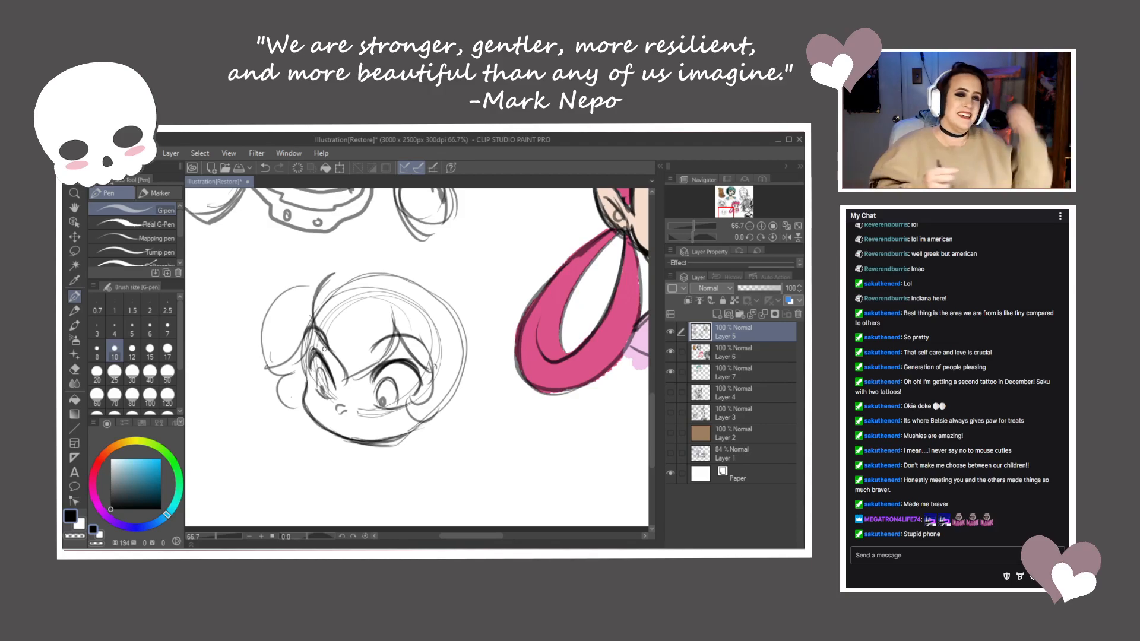
drag(377, 372, 403, 363)
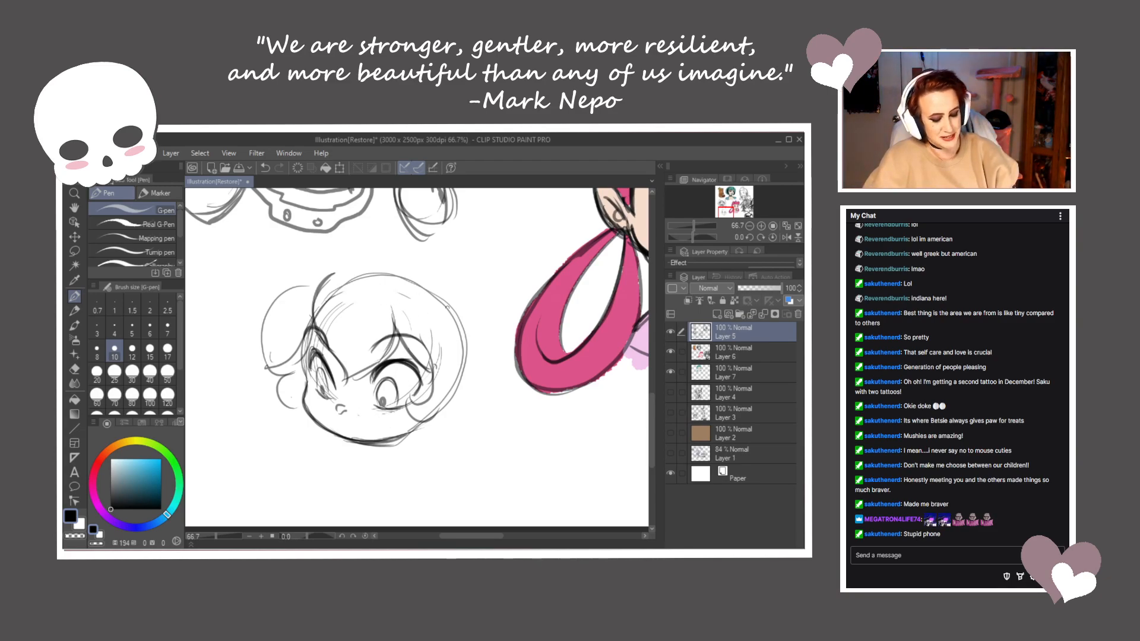
Redraw the crown hairline and sketch a long wavy lock beside the girl's head, two short neck lines and the ear
drag(377, 260, 324, 297)
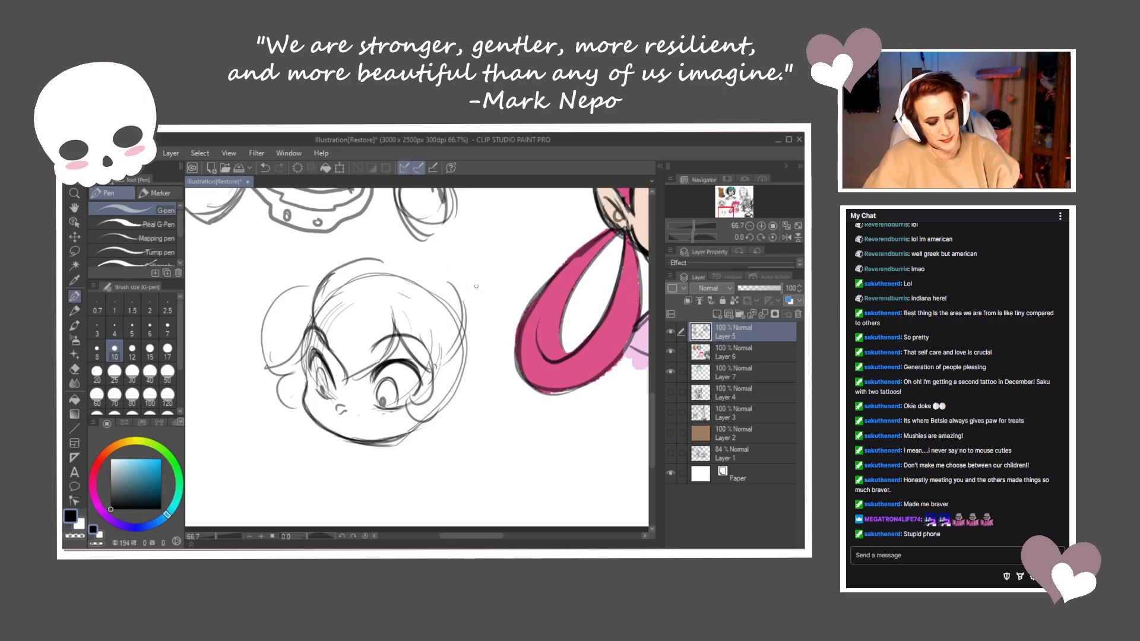
mouse_move(478, 293)
mouse_down()
mouse_move(486, 393)
mouse_move(514, 425)
mouse_move(483, 467)
mouse_up()
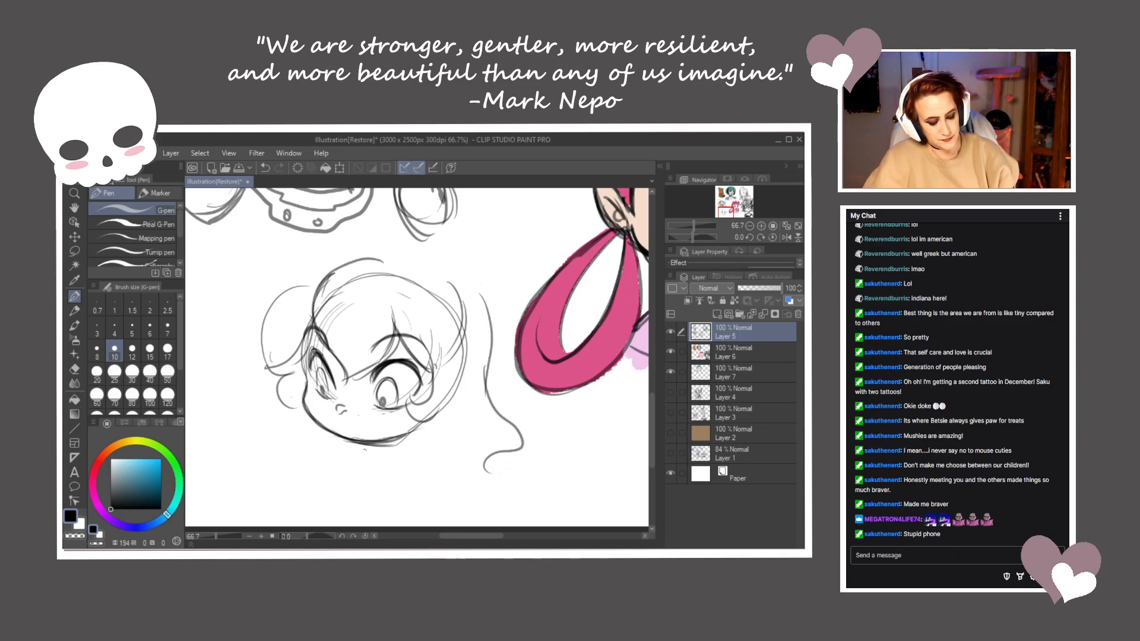
mouse_move(361, 442)
mouse_down()
mouse_move(367, 463)
mouse_move(400, 463)
mouse_up()
drag(457, 441, 499, 437)
drag(504, 371, 502, 403)
drag(504, 361, 458, 416)
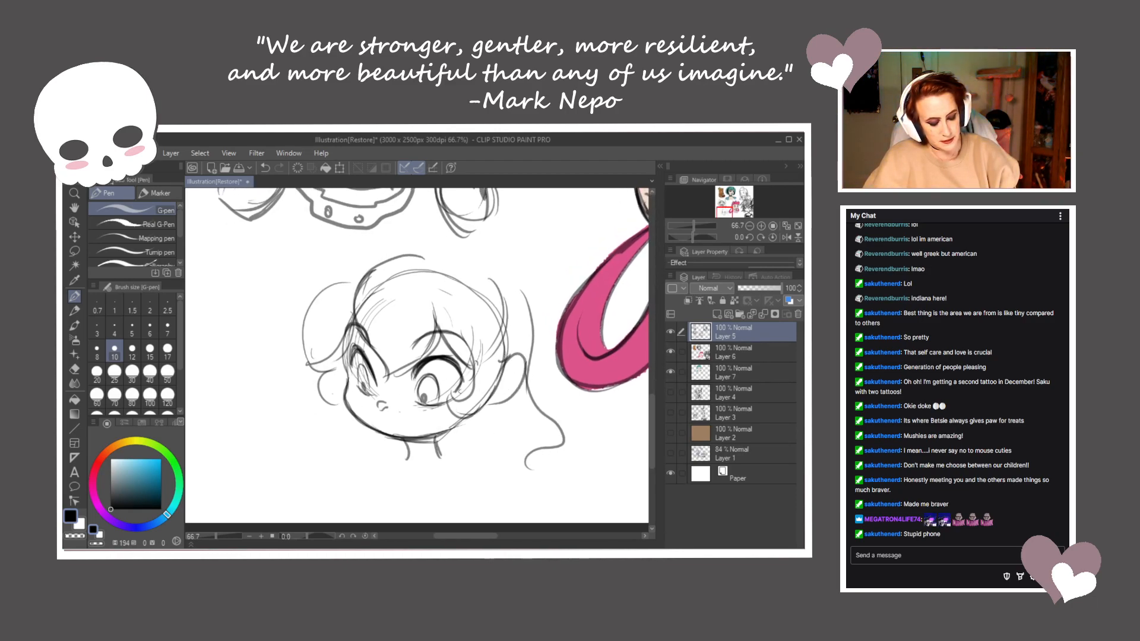
Sketch the girl's small open mouth, a rounded outer hair outline with a little topknot, and wavy hair on the far side
drag(382, 420, 468, 428)
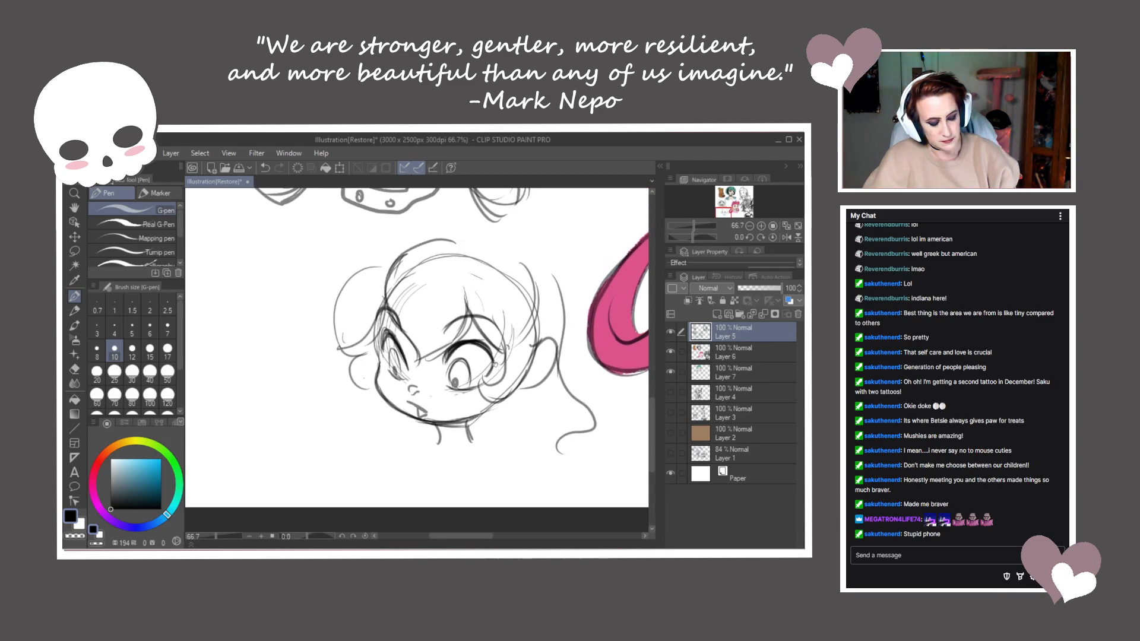
drag(496, 364, 450, 389)
mouse_move(485, 268)
mouse_down()
mouse_move(419, 254)
mouse_move(333, 289)
mouse_up()
mouse_move(443, 260)
mouse_down()
mouse_move(417, 245)
mouse_move(477, 261)
mouse_move(506, 292)
mouse_up()
mouse_move(419, 251)
mouse_down()
mouse_move(354, 258)
mouse_move(315, 308)
mouse_up()
drag(324, 425, 331, 475)
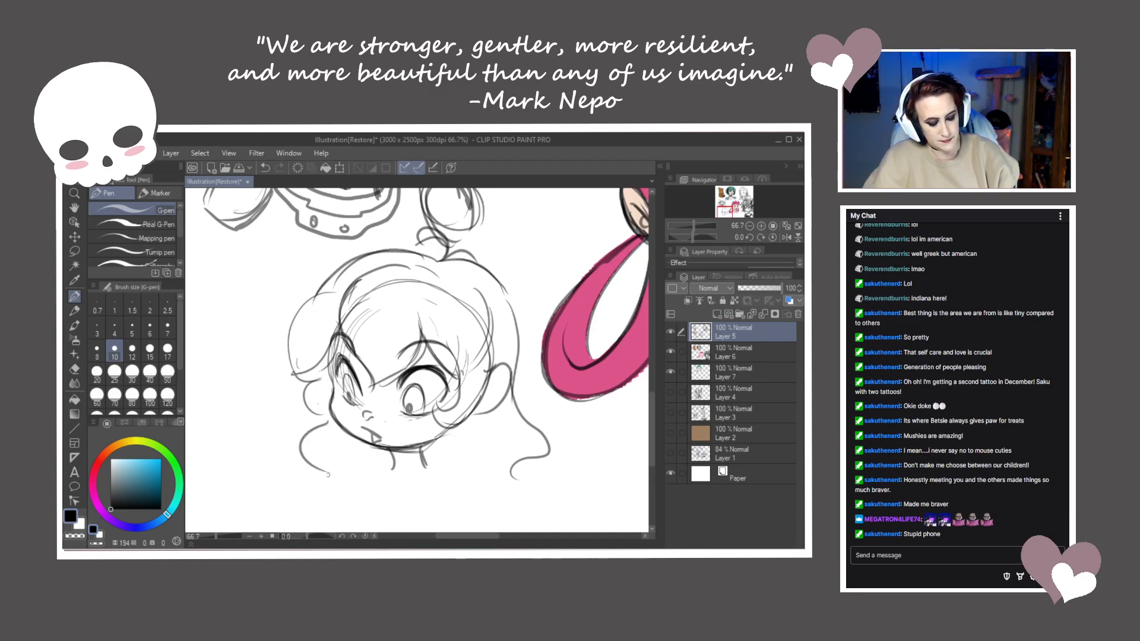
Add a hair curve behind the neck, lashes on both eyes and more wavy hair beside the far cheek
mouse_move(465, 427)
mouse_down()
mouse_move(476, 466)
mouse_move(390, 452)
mouse_move(392, 473)
mouse_move(428, 468)
mouse_up()
mouse_move(399, 389)
mouse_down()
mouse_move(430, 364)
mouse_move(461, 375)
mouse_up()
mouse_move(450, 390)
mouse_down()
mouse_move(463, 386)
mouse_move(448, 393)
mouse_up()
drag(337, 353, 324, 365)
mouse_move(336, 368)
mouse_down()
mouse_move(331, 421)
mouse_move(326, 354)
mouse_move(330, 382)
mouse_move(483, 406)
mouse_move(526, 355)
mouse_move(522, 410)
mouse_move(514, 382)
mouse_move(329, 369)
mouse_move(341, 396)
mouse_move(338, 451)
mouse_up()
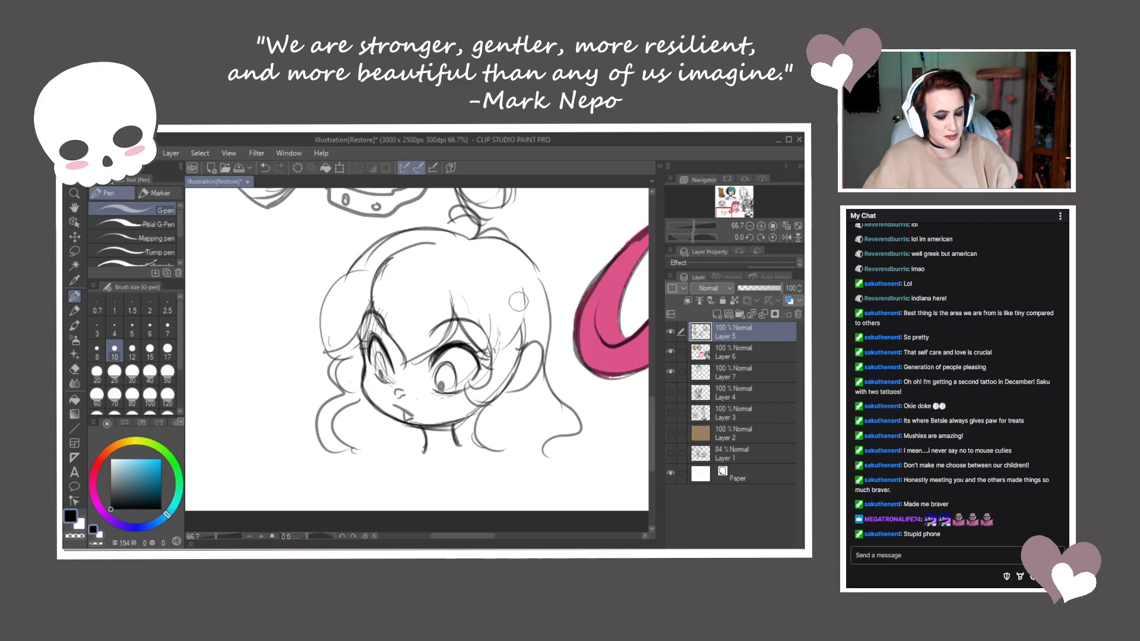
Define the swept hair puff beside the far eye and strengthen the hair contour from the crown down to the near-side waves
mouse_move(422, 244)
mouse_down()
mouse_move(389, 260)
mouse_move(365, 332)
mouse_move(323, 353)
mouse_up()
drag(347, 325, 319, 343)
mouse_move(372, 269)
mouse_down()
mouse_move(333, 332)
mouse_move(328, 323)
mouse_up()
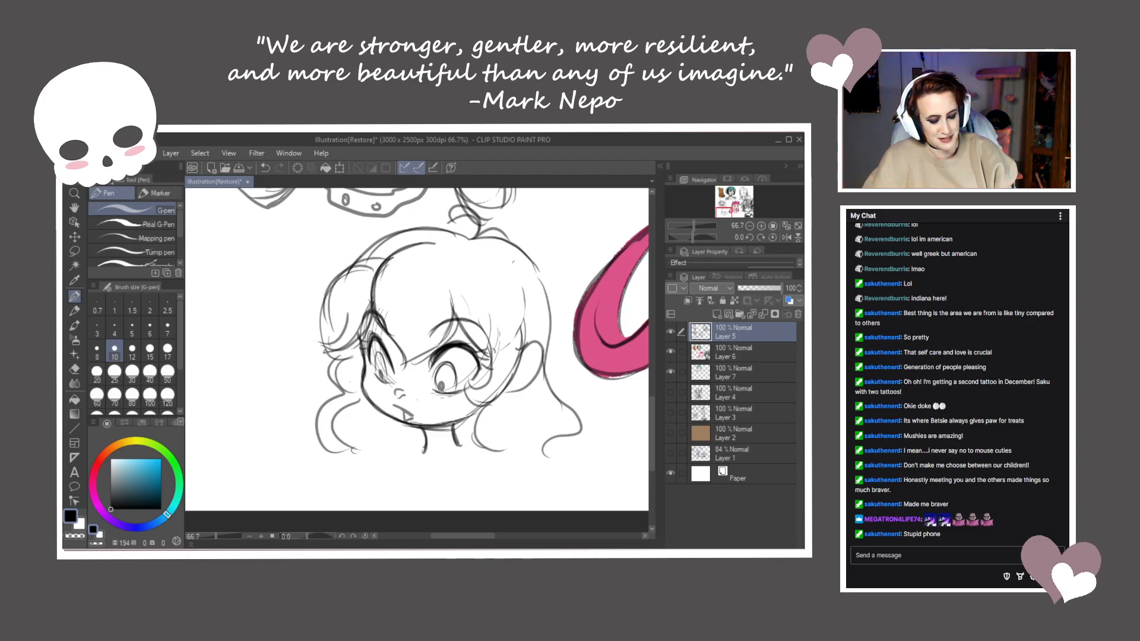
drag(510, 270, 516, 339)
drag(528, 297, 497, 354)
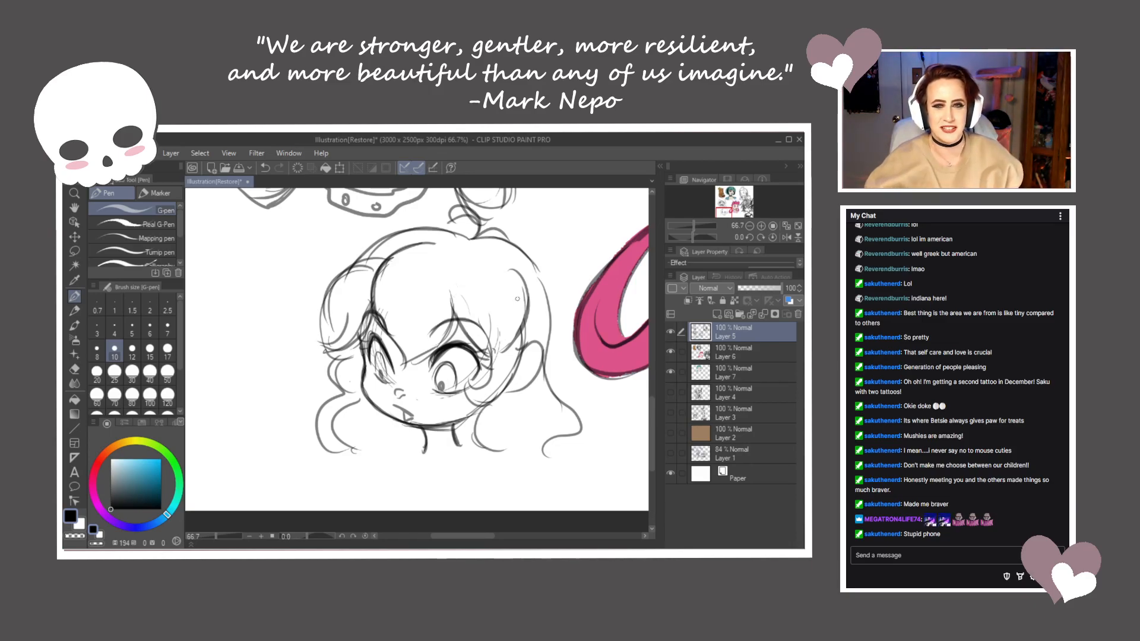
mouse_move(528, 259)
mouse_down()
mouse_move(552, 331)
mouse_move(542, 269)
mouse_move(558, 440)
mouse_up()
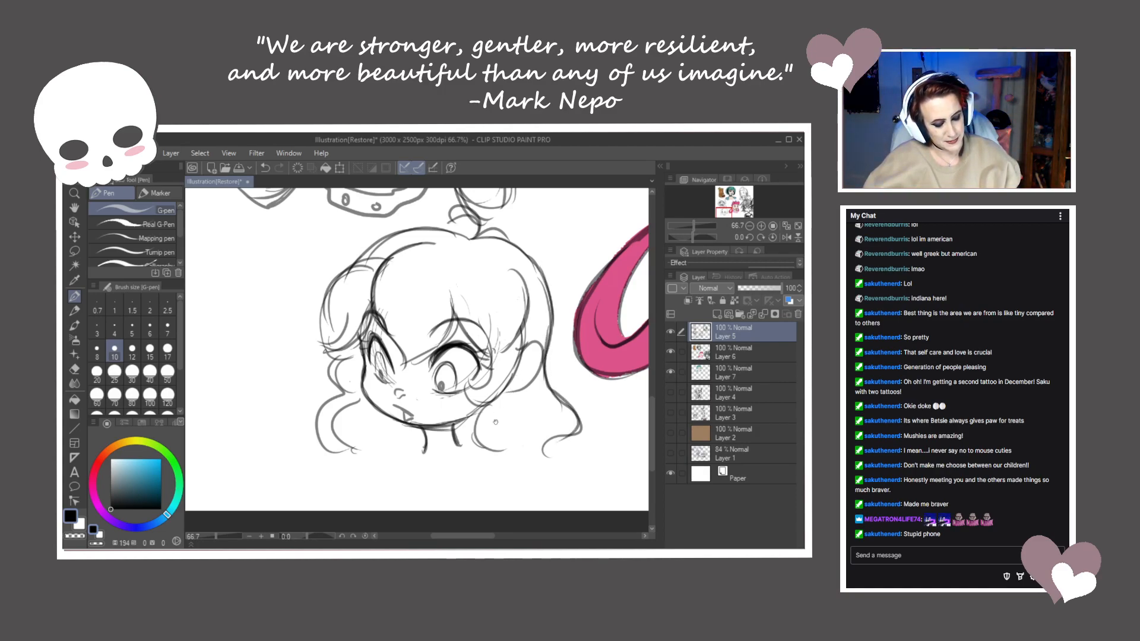
Refine the hair by the near cheek and darken the girl's eyebrows and far-eye contour
drag(496, 423, 503, 397)
drag(377, 341, 396, 356)
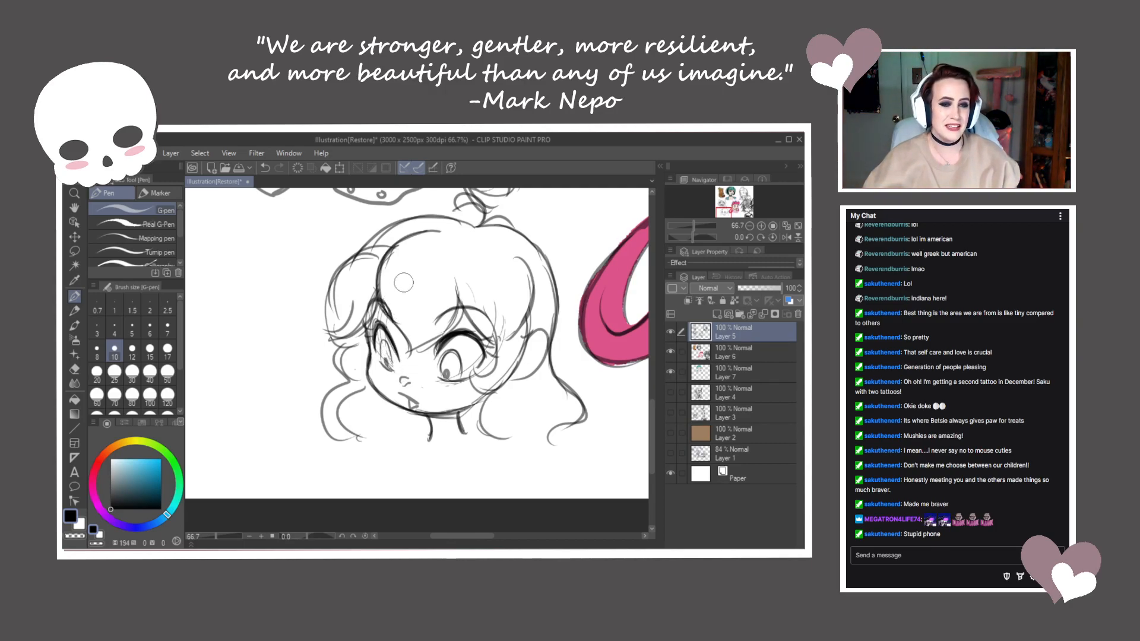
drag(388, 314, 373, 298)
mouse_move(438, 323)
mouse_down()
mouse_move(459, 309)
mouse_move(494, 325)
mouse_move(493, 386)
mouse_up()
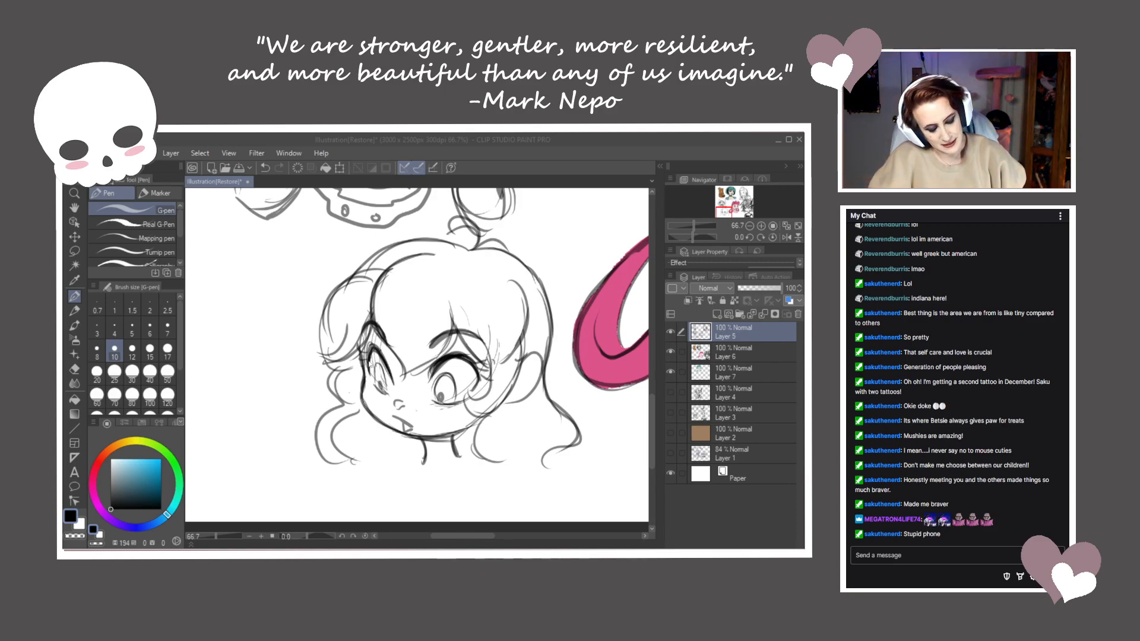
click(369, 361)
drag(373, 350, 389, 383)
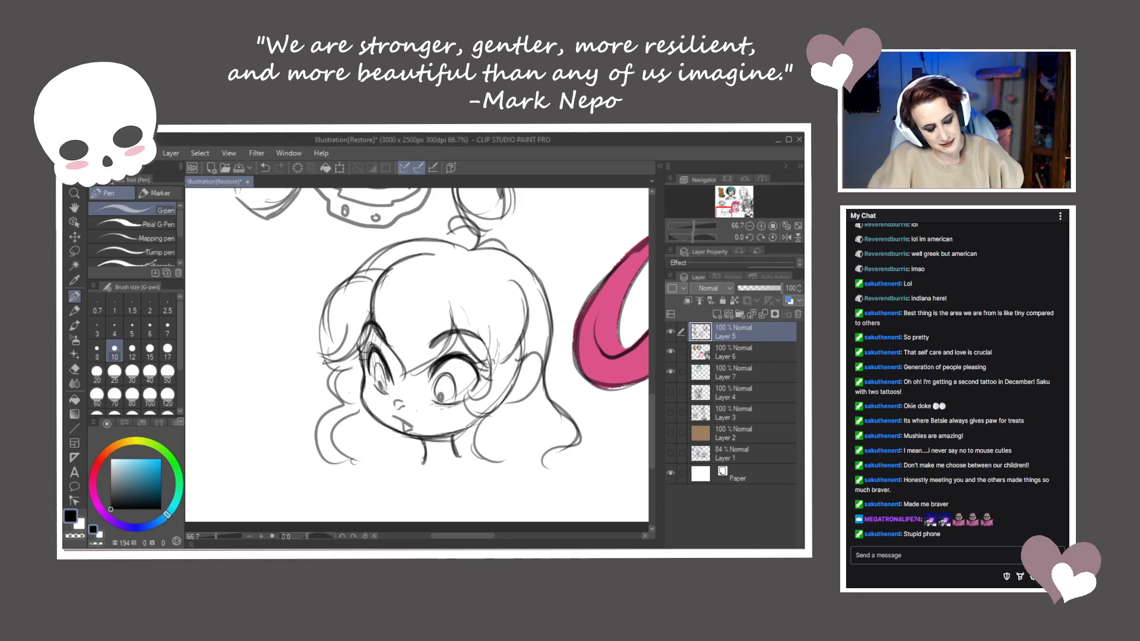
Draw both sides of the girl's neck flowing out into the shoulder lines and thicken them
drag(422, 440, 424, 471)
mouse_move(457, 436)
mouse_down()
mouse_move(458, 463)
mouse_move(456, 434)
mouse_move(461, 455)
mouse_move(424, 468)
mouse_up()
mouse_move(412, 461)
mouse_down()
mouse_move(387, 472)
mouse_move(386, 488)
mouse_up()
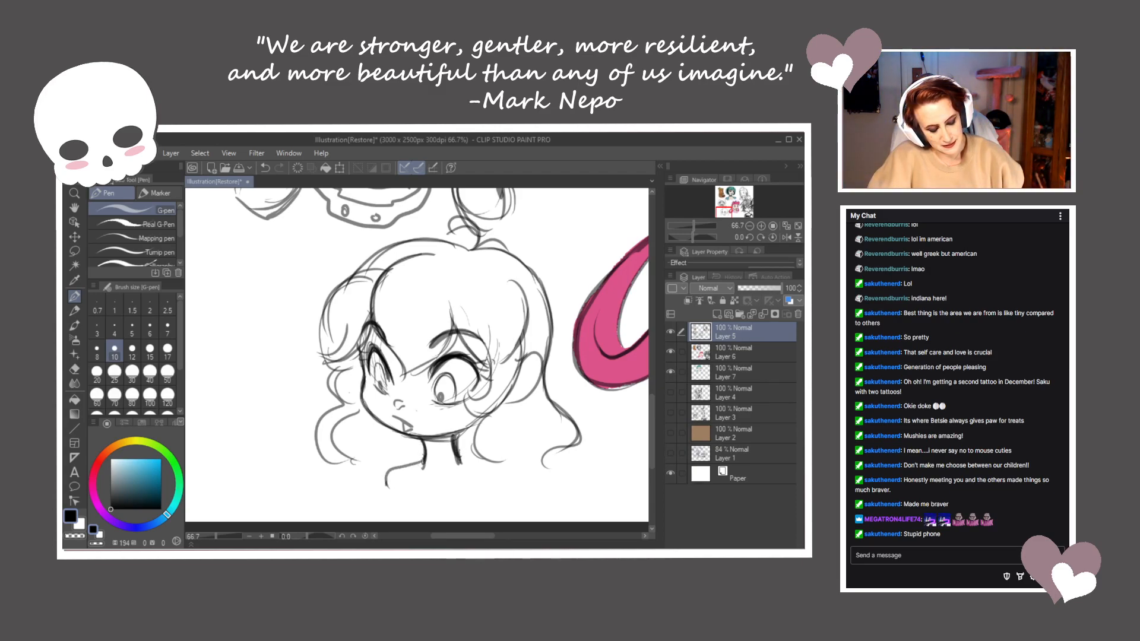
mouse_move(459, 456)
mouse_down()
mouse_move(488, 485)
mouse_move(502, 462)
mouse_up()
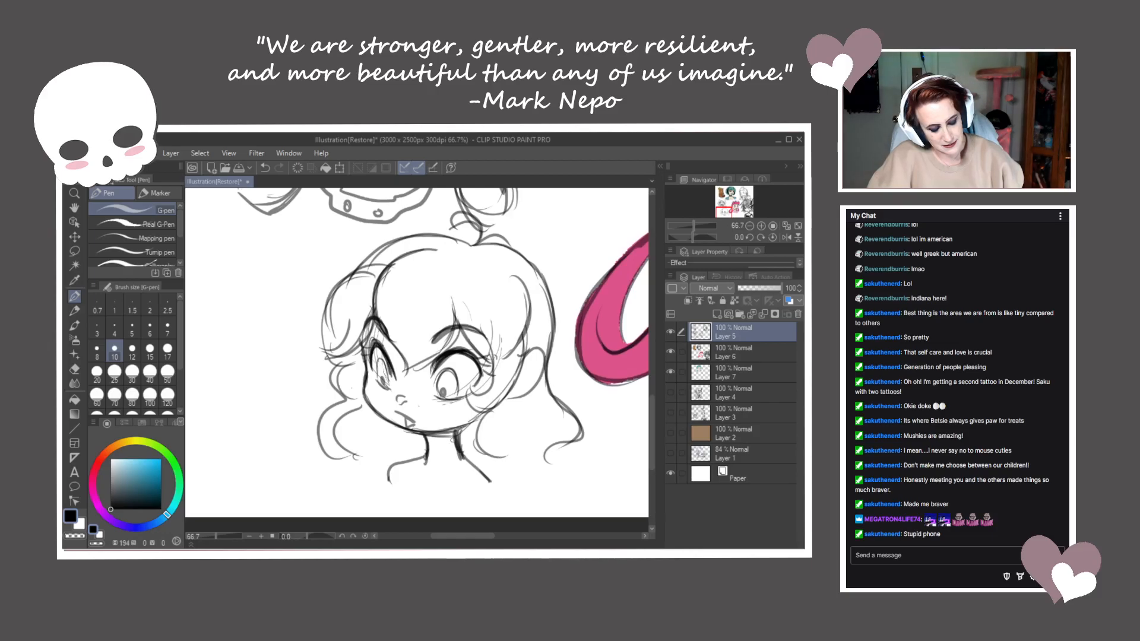
mouse_move(423, 436)
mouse_down()
mouse_move(428, 459)
mouse_move(414, 457)
mouse_up()
drag(427, 447, 390, 480)
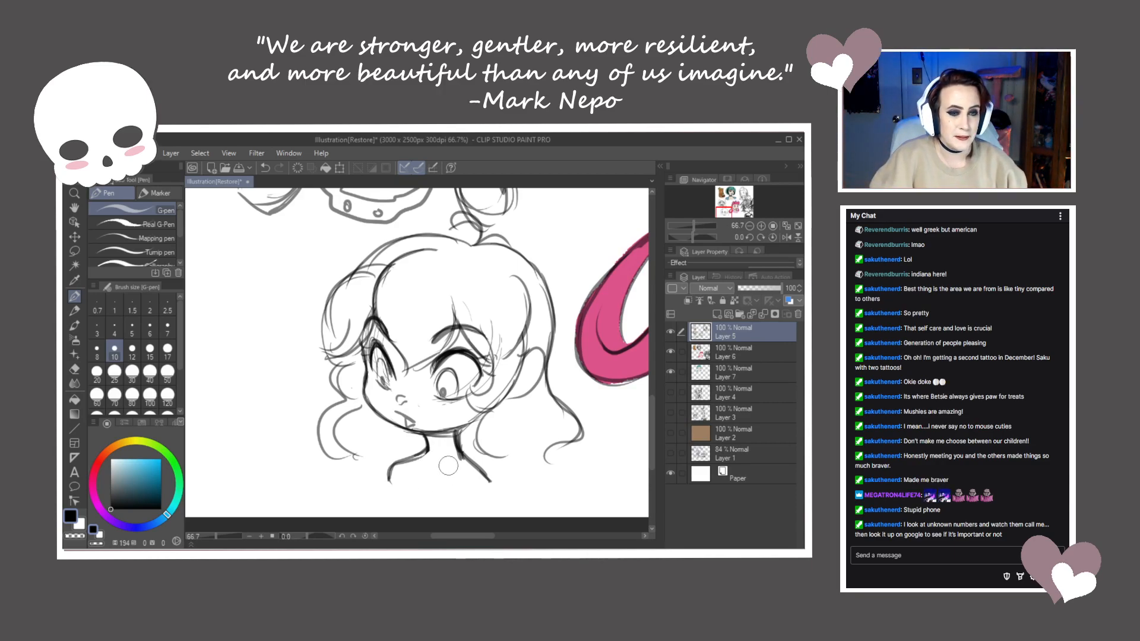
drag(518, 416, 499, 423)
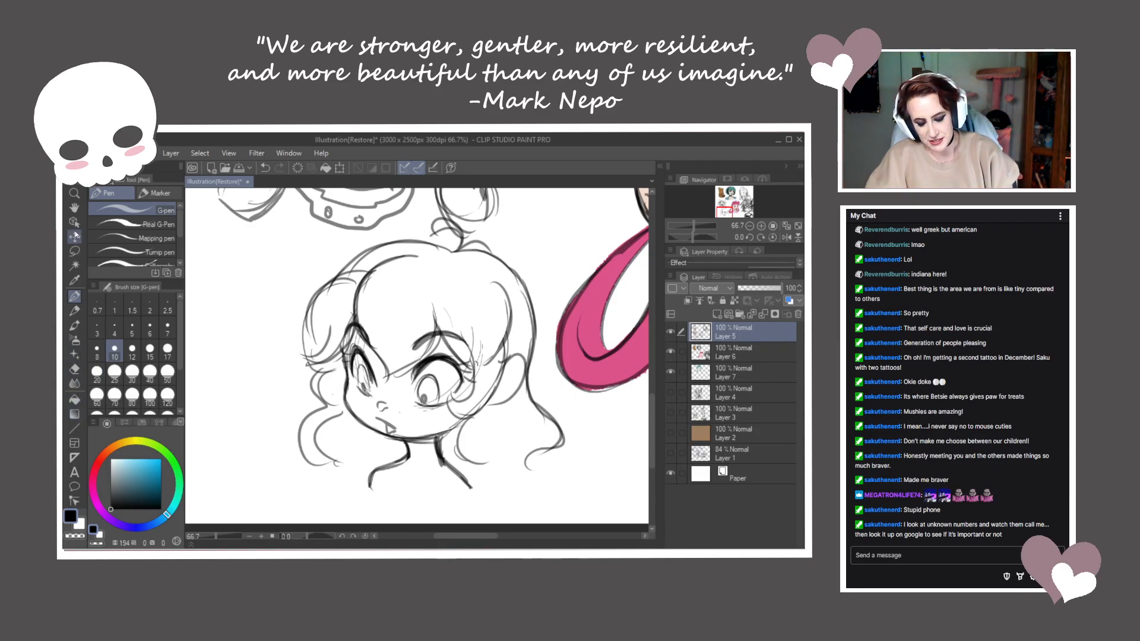
Select the whole girl's head sketch with the Lasso, scale it down slightly, move it up a little and deselect it
click(74, 251)
mouse_move(304, 267)
mouse_down()
mouse_move(468, 217)
mouse_move(543, 323)
mouse_move(582, 428)
mouse_move(445, 514)
mouse_move(239, 380)
mouse_move(313, 251)
mouse_up()
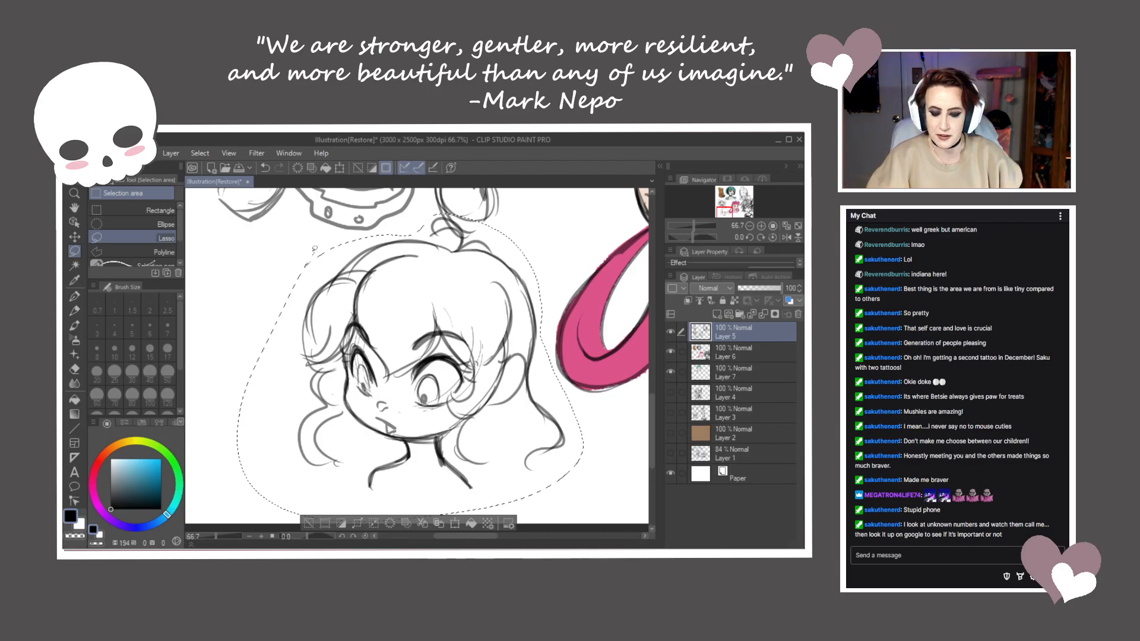
key(ctrl+t)
mouse_move(540, 268)
mouse_down()
mouse_move(535, 256)
mouse_move(520, 272)
mouse_up()
drag(407, 393, 434, 344)
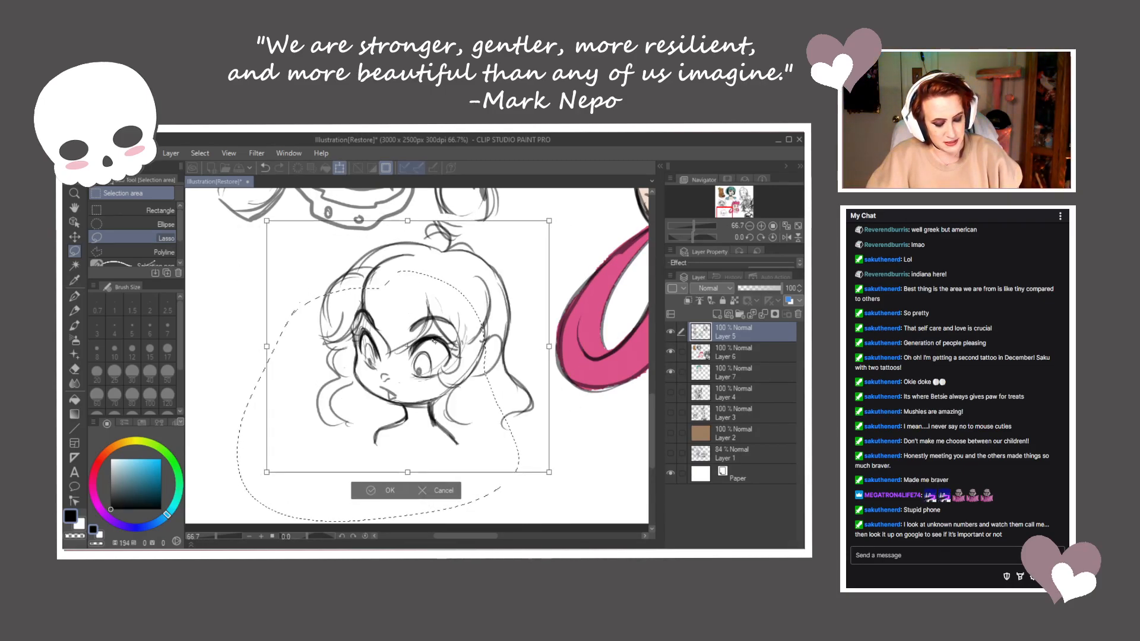
click(381, 495)
click(307, 484)
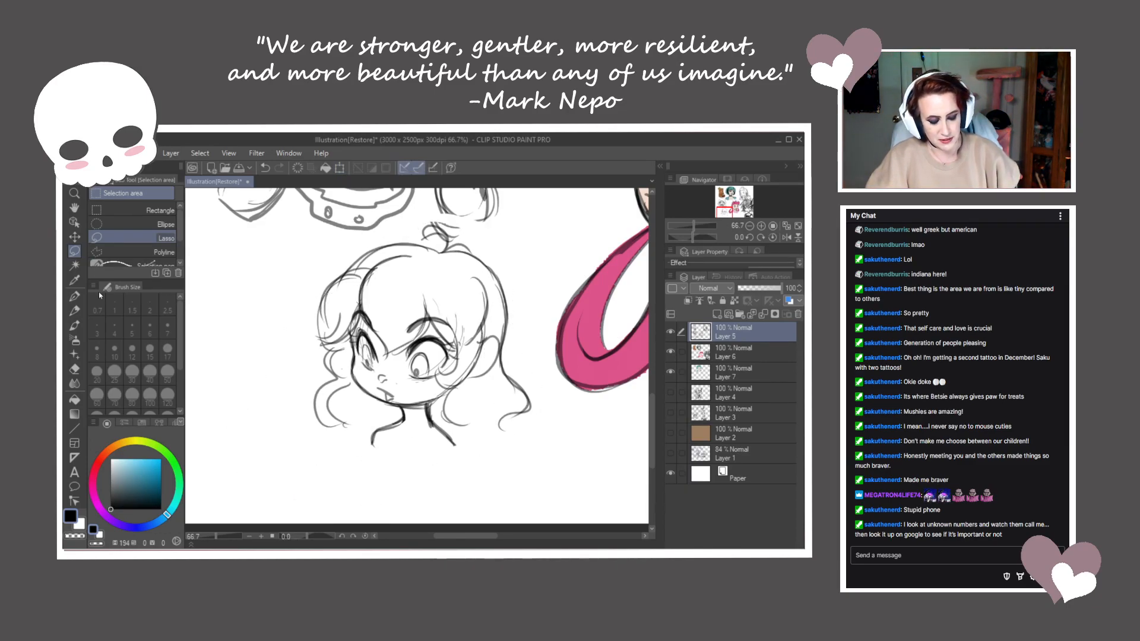
Darken the tip of the girl's nose with the G-pen
click(74, 295)
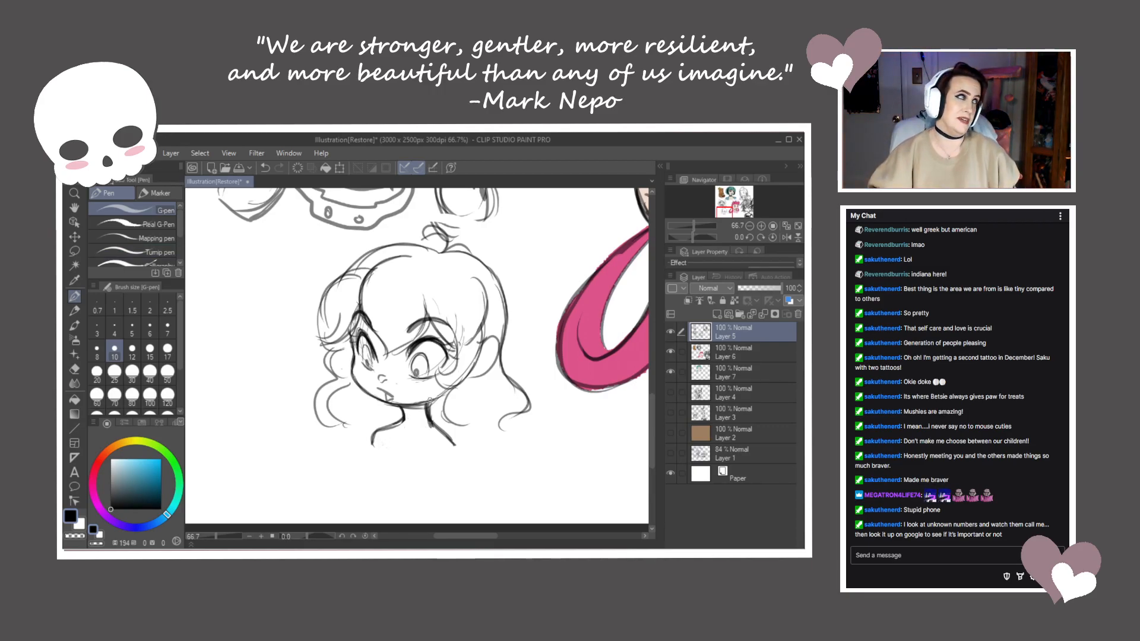
drag(457, 414, 495, 421)
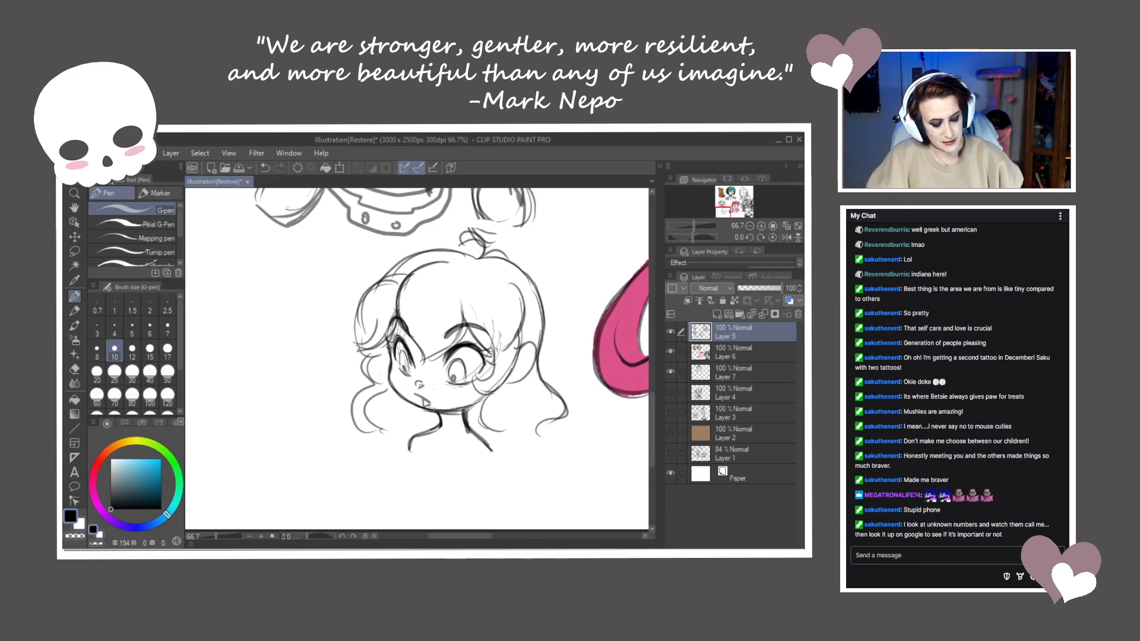
drag(417, 383, 425, 385)
Sketch a second head beside the girl, with a construction circle, jaw contour, eyebrow, closed eye and mouth
mouse_move(295, 415)
mouse_down()
mouse_move(225, 461)
mouse_move(248, 480)
mouse_up()
mouse_move(316, 414)
mouse_down()
mouse_move(210, 435)
mouse_move(247, 373)
mouse_move(329, 394)
mouse_move(229, 475)
mouse_up()
mouse_move(329, 399)
mouse_down()
mouse_move(354, 470)
mouse_move(325, 497)
mouse_move(289, 503)
mouse_up()
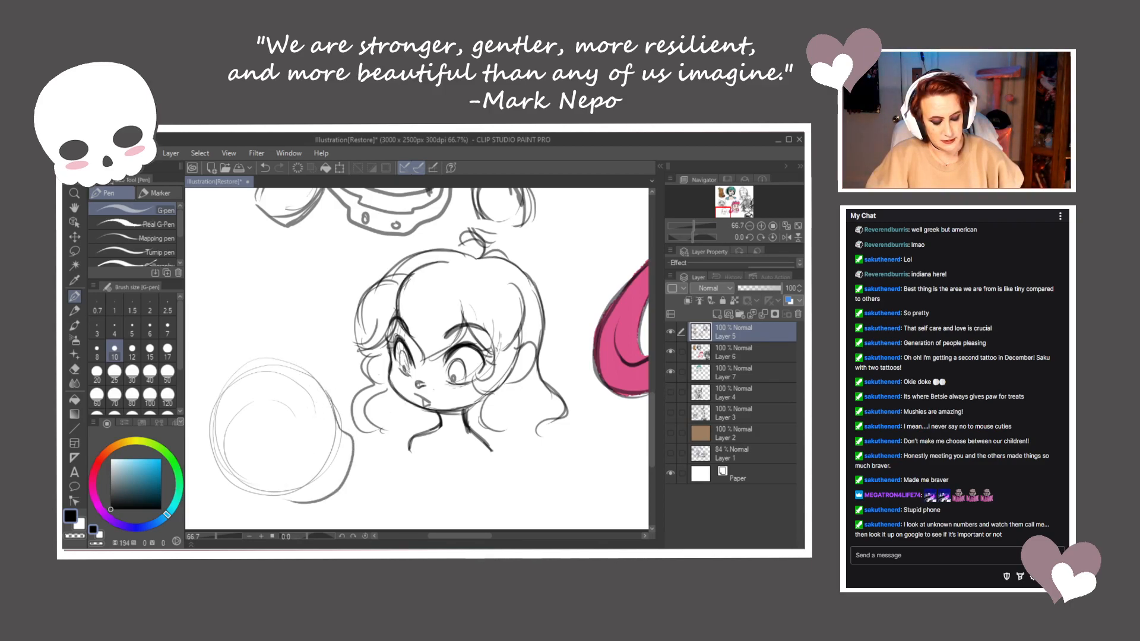
mouse_move(338, 425)
mouse_down()
mouse_move(320, 382)
mouse_move(252, 357)
mouse_move(191, 422)
mouse_move(253, 501)
mouse_up()
mouse_move(321, 431)
mouse_down()
mouse_move(289, 446)
mouse_move(320, 432)
mouse_move(306, 389)
mouse_move(270, 416)
mouse_move(293, 467)
mouse_up()
mouse_move(336, 422)
mouse_down()
mouse_move(353, 439)
mouse_move(350, 476)
mouse_move(339, 480)
mouse_move(340, 467)
mouse_move(328, 484)
mouse_up()
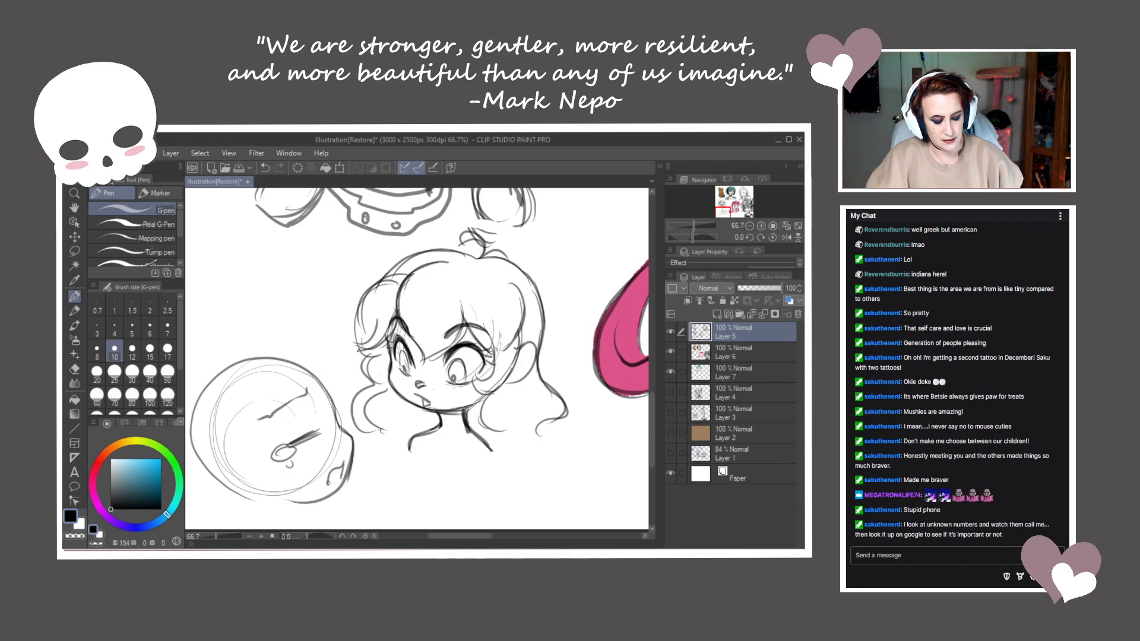
Add neck lines and hair strokes at the back of the second head, and strengthen its jaw and eyebrow
drag(300, 406, 308, 430)
mouse_move(250, 465)
mouse_down()
mouse_move(236, 477)
mouse_move(259, 498)
mouse_up()
mouse_move(230, 458)
mouse_down()
mouse_move(246, 460)
mouse_move(217, 453)
mouse_up()
drag(464, 458, 467, 441)
mouse_move(355, 423)
mouse_down()
mouse_move(330, 479)
mouse_move(258, 480)
mouse_move(336, 473)
mouse_move(296, 503)
mouse_move(266, 501)
mouse_up()
mouse_move(338, 393)
mouse_down()
mouse_move(301, 403)
mouse_move(304, 385)
mouse_move(264, 418)
mouse_up()
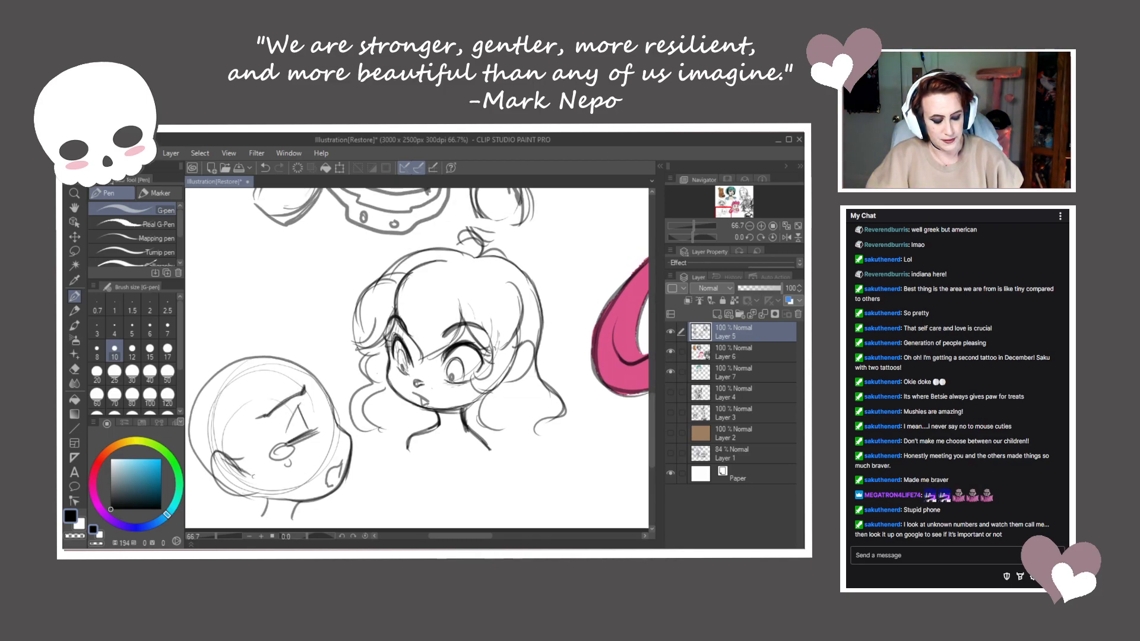
mouse_move(396, 430)
mouse_down()
mouse_move(407, 411)
mouse_move(370, 402)
mouse_up()
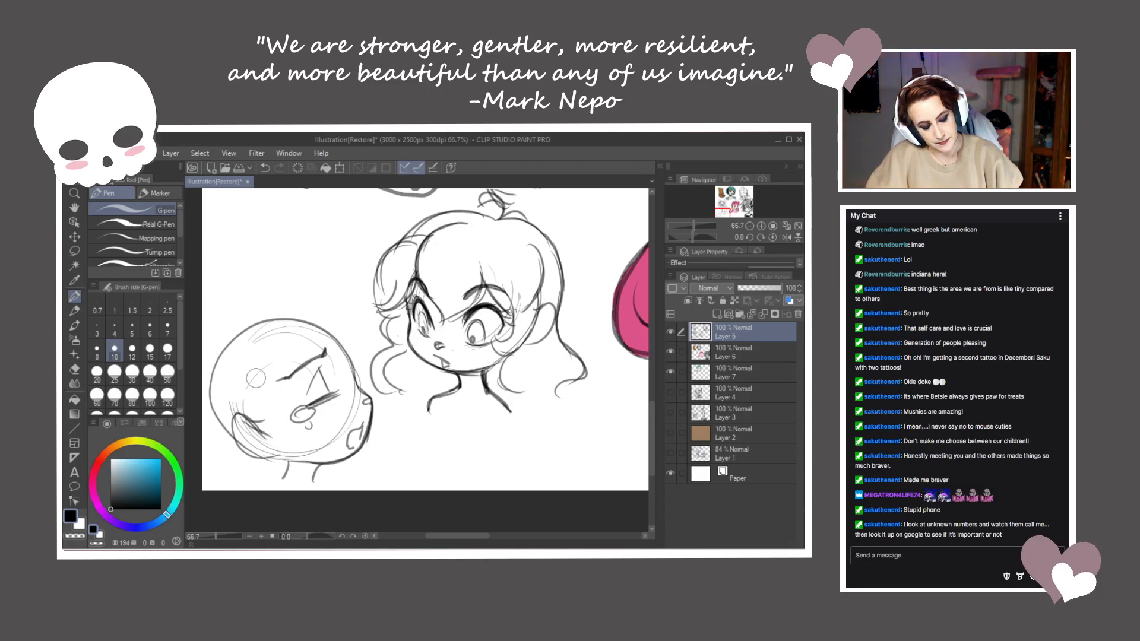
Draw the first long bang strands from the second head's parting down over the face and shade the open mouth
drag(310, 322, 303, 302)
mouse_move(300, 304)
mouse_down()
mouse_move(297, 327)
mouse_move(310, 424)
mouse_up()
mouse_move(297, 324)
mouse_down()
mouse_move(339, 458)
mouse_move(334, 303)
mouse_up()
drag(351, 441, 362, 439)
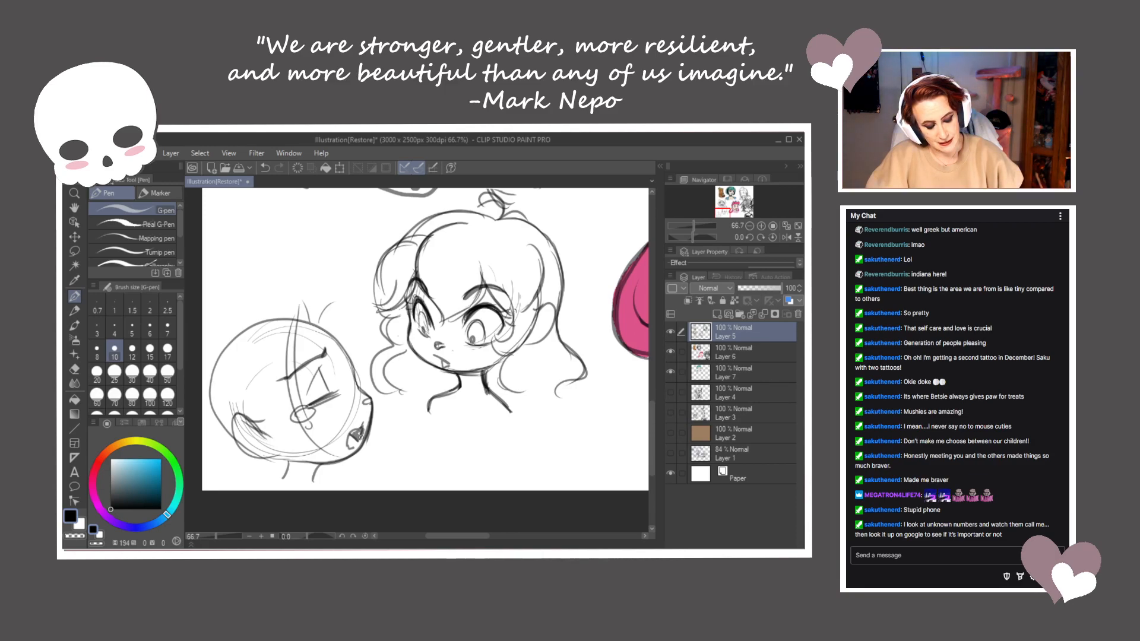
Thicken the second character's closed-eye lash line and darken the eyebrow
drag(309, 406, 345, 387)
mouse_move(317, 399)
mouse_down()
mouse_move(295, 449)
mouse_move(302, 471)
mouse_move(301, 427)
mouse_move(296, 437)
mouse_up()
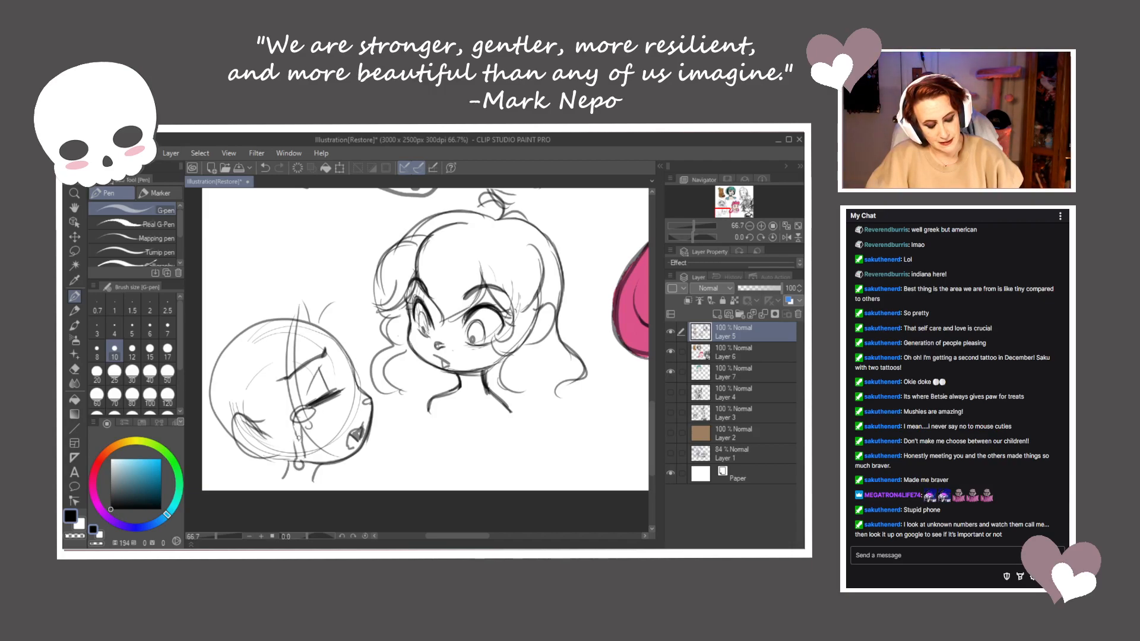
drag(326, 345, 294, 369)
drag(385, 348, 396, 367)
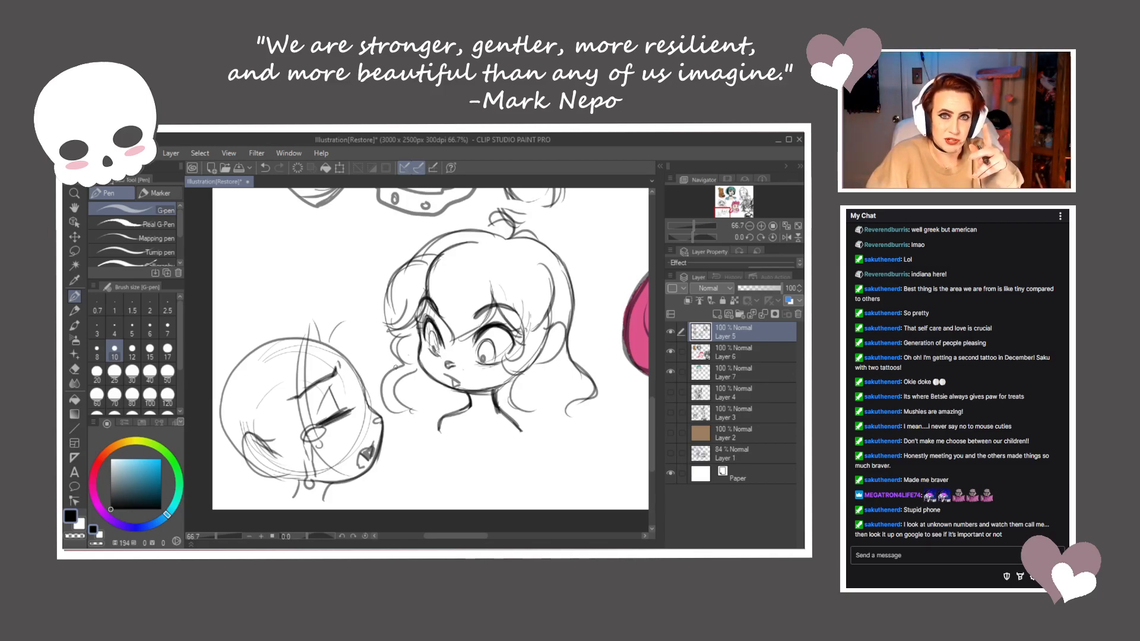
Sketch long strands from the second character's parting down past the ear and sweep the hair over the back of the head
mouse_move(321, 348)
mouse_down()
mouse_move(306, 351)
mouse_move(323, 346)
mouse_up()
mouse_move(317, 330)
mouse_down()
mouse_move(312, 354)
mouse_move(336, 460)
mouse_up()
mouse_move(306, 364)
mouse_down()
mouse_move(335, 460)
mouse_move(319, 477)
mouse_move(279, 402)
mouse_move(288, 483)
mouse_up()
drag(276, 416, 258, 483)
drag(271, 402, 269, 480)
mouse_move(321, 345)
mouse_down()
mouse_move(306, 348)
mouse_move(353, 334)
mouse_move(423, 422)
mouse_move(400, 434)
mouse_up()
mouse_move(326, 329)
mouse_down()
mouse_move(281, 356)
mouse_move(220, 363)
mouse_up()
mouse_move(245, 443)
mouse_down()
mouse_move(212, 458)
mouse_move(212, 486)
mouse_up()
mouse_move(306, 319)
mouse_down()
mouse_move(269, 326)
mouse_move(285, 319)
mouse_up()
Add loose strands falling in front of the second character's forehead and more layered hair at the nape
drag(386, 318, 387, 295)
mouse_move(309, 326)
mouse_down()
mouse_move(308, 444)
mouse_move(293, 438)
mouse_move(325, 453)
mouse_up()
drag(283, 418, 267, 466)
mouse_move(270, 454)
mouse_down()
mouse_move(249, 465)
mouse_move(287, 458)
mouse_up()
drag(241, 444, 293, 461)
mouse_move(334, 322)
mouse_down()
mouse_move(363, 304)
mouse_move(315, 301)
mouse_move(401, 371)
mouse_up()
drag(395, 314, 374, 408)
mouse_move(315, 322)
mouse_down()
mouse_move(346, 339)
mouse_move(383, 398)
mouse_move(375, 437)
mouse_up()
drag(416, 332, 430, 322)
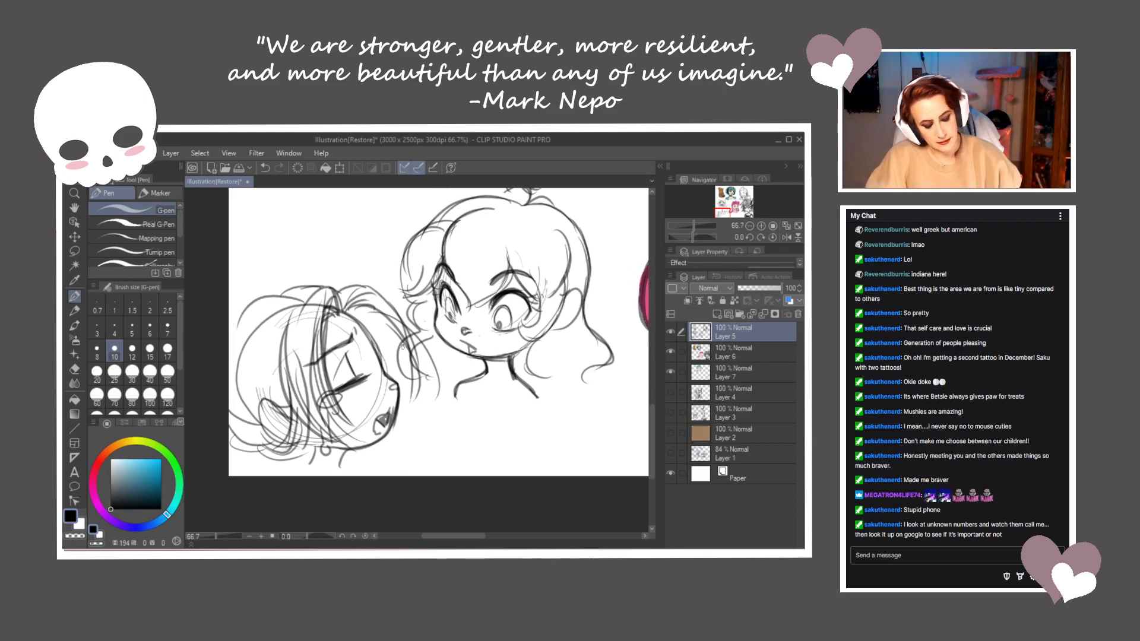
Clean up the second character's back hair, redraw the strands framing the cheek and enlarge the shaded open mouth
drag(300, 296, 284, 326)
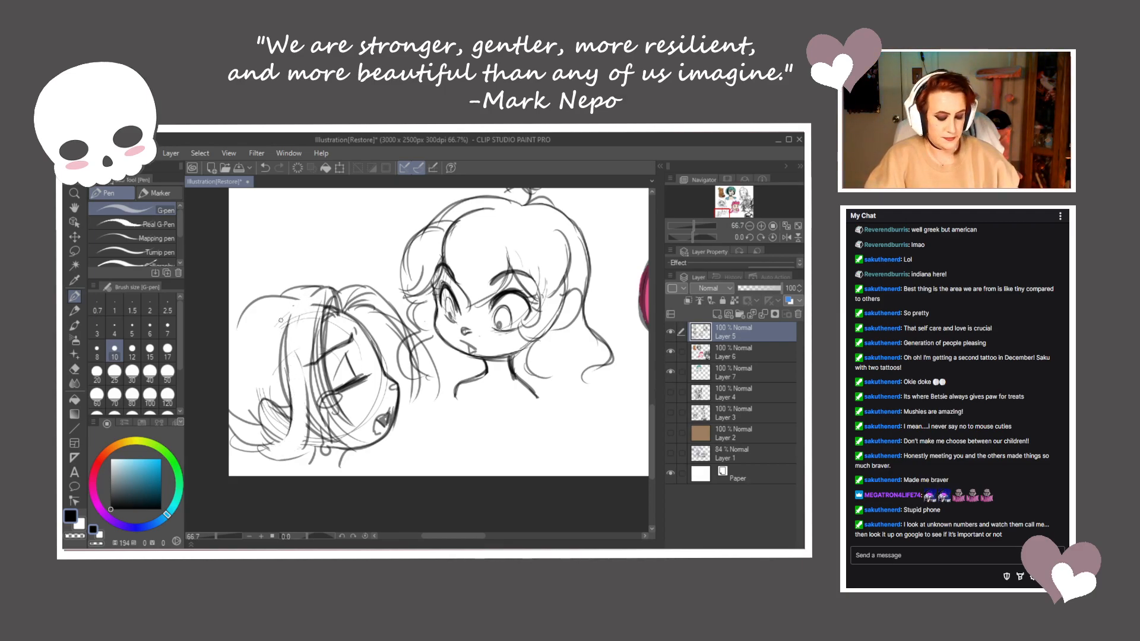
mouse_move(290, 317)
mouse_down()
mouse_move(285, 329)
mouse_move(328, 433)
mouse_up()
mouse_move(294, 372)
mouse_down()
mouse_move(338, 469)
mouse_move(303, 470)
mouse_up()
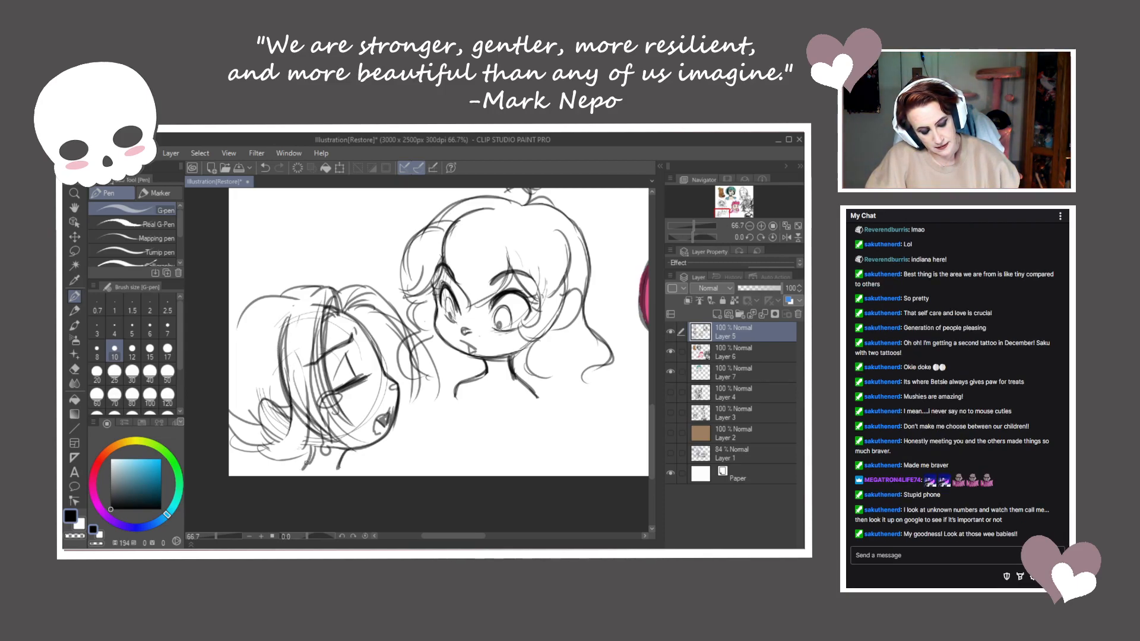
mouse_move(364, 373)
mouse_down()
mouse_move(338, 388)
mouse_move(364, 428)
mouse_move(387, 408)
mouse_move(371, 439)
mouse_move(389, 420)
mouse_move(360, 420)
mouse_move(361, 450)
mouse_move(395, 411)
mouse_move(435, 429)
mouse_move(406, 424)
mouse_up()
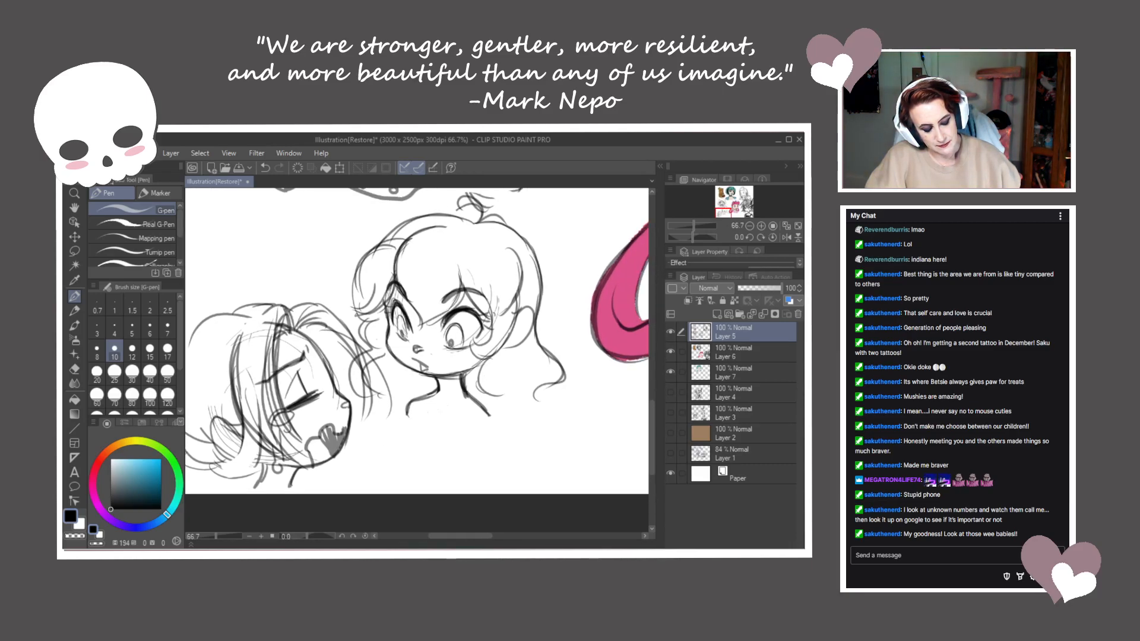
Draw a raised pointed tuft at the second character's parting and rework the hair on both sides of it
mouse_move(337, 393)
mouse_down()
mouse_move(316, 347)
mouse_move(283, 326)
mouse_up()
drag(284, 327, 278, 399)
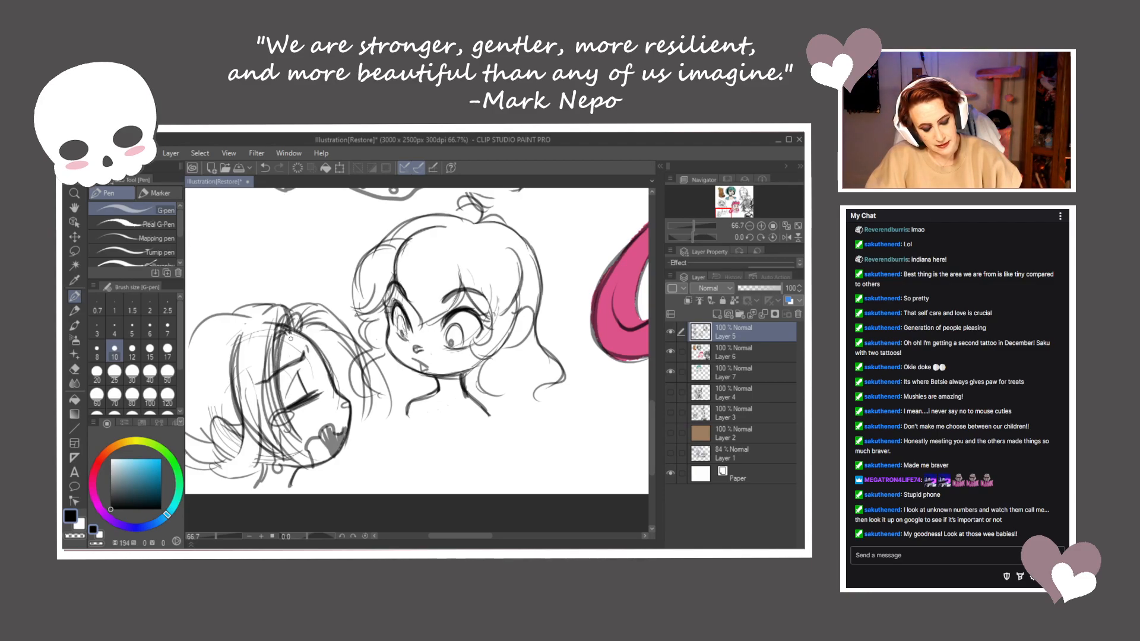
mouse_move(291, 339)
mouse_down()
mouse_move(268, 306)
mouse_move(303, 299)
mouse_move(329, 321)
mouse_move(276, 336)
mouse_move(294, 334)
mouse_move(280, 367)
mouse_up()
mouse_move(289, 324)
mouse_down()
mouse_move(276, 363)
mouse_move(299, 336)
mouse_up()
mouse_move(305, 333)
mouse_down()
mouse_move(291, 295)
mouse_move(261, 332)
mouse_up()
drag(291, 295, 249, 359)
drag(330, 314, 305, 334)
drag(314, 330, 348, 350)
drag(337, 304, 309, 323)
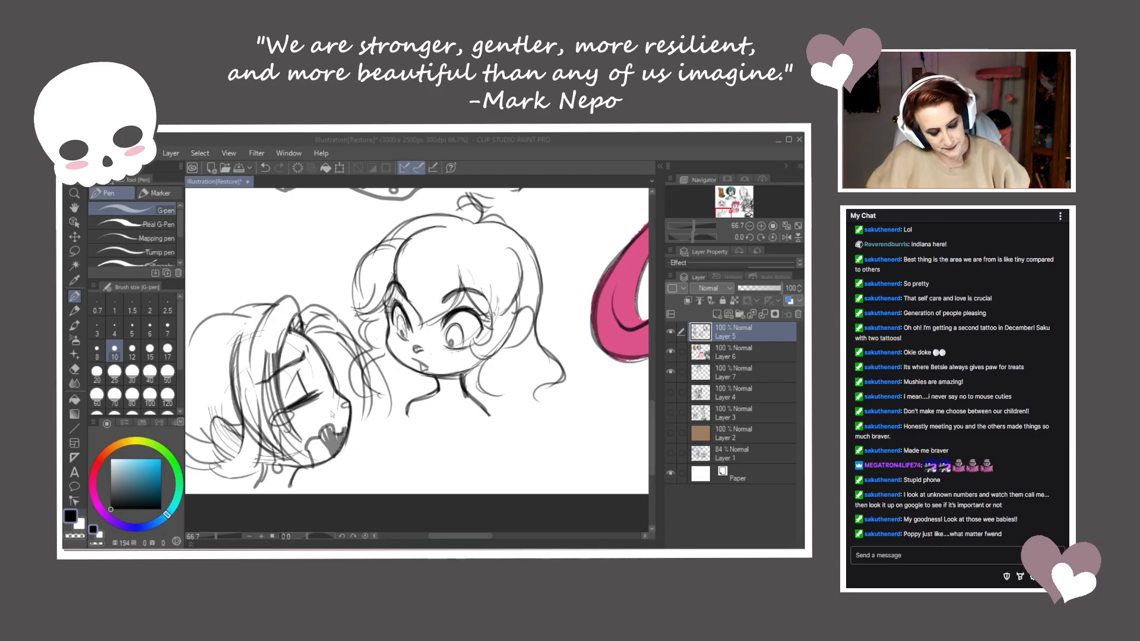
Strengthen the second character's front bang over the forehead and the hair contour behind the tuft
click(484, 381)
mouse_move(304, 338)
mouse_down()
mouse_move(346, 403)
mouse_move(351, 360)
mouse_up()
drag(274, 304, 212, 343)
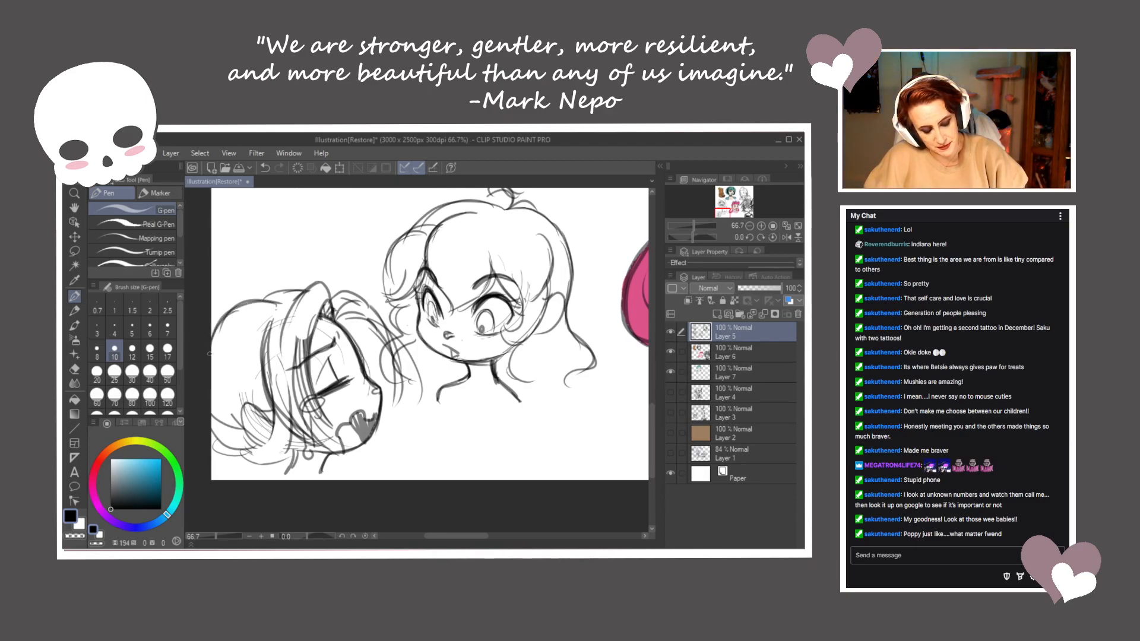
Touch up the second character's neck, then sketch the big-eyed girl's shoulders, rounded chest and angular neckline
mouse_move(295, 452)
mouse_down()
mouse_move(285, 476)
mouse_move(321, 453)
mouse_move(288, 445)
mouse_up()
drag(359, 445, 328, 454)
drag(511, 375, 468, 393)
mouse_move(395, 411)
mouse_down()
mouse_move(397, 440)
mouse_move(416, 461)
mouse_up()
drag(473, 416, 482, 462)
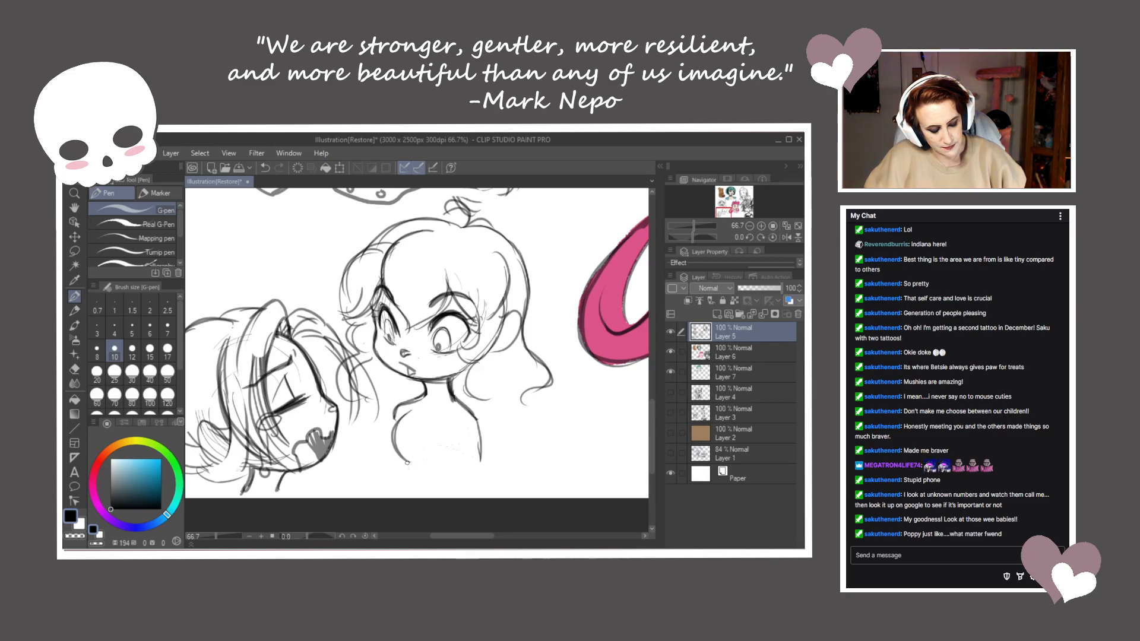
drag(407, 462, 458, 462)
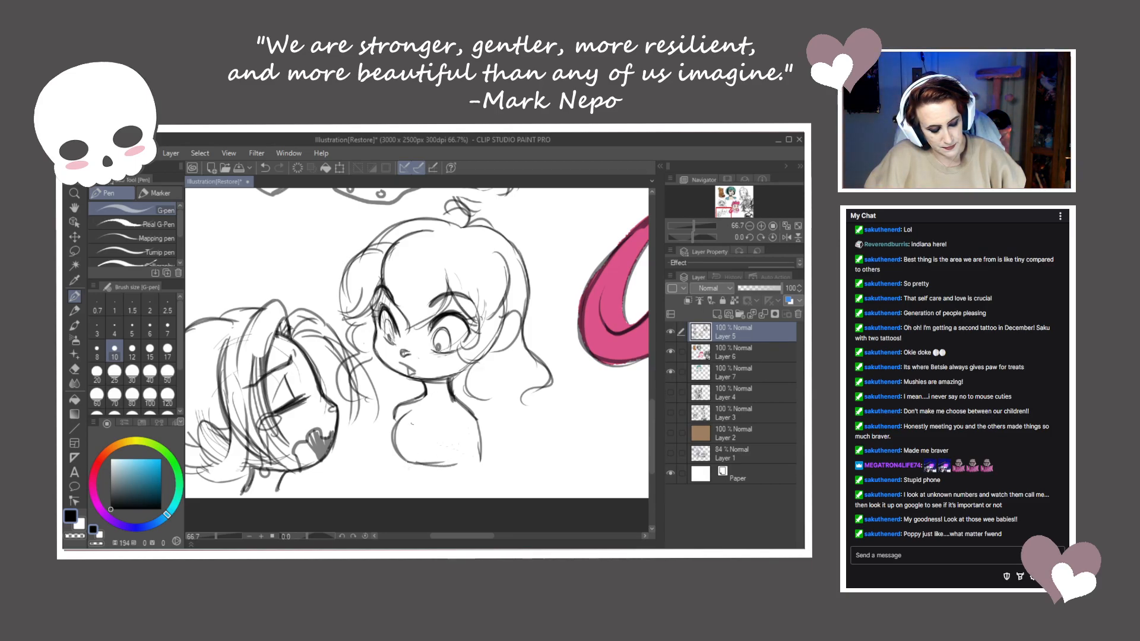
mouse_move(463, 399)
mouse_down()
mouse_move(450, 420)
mouse_move(414, 412)
mouse_move(418, 399)
mouse_up()
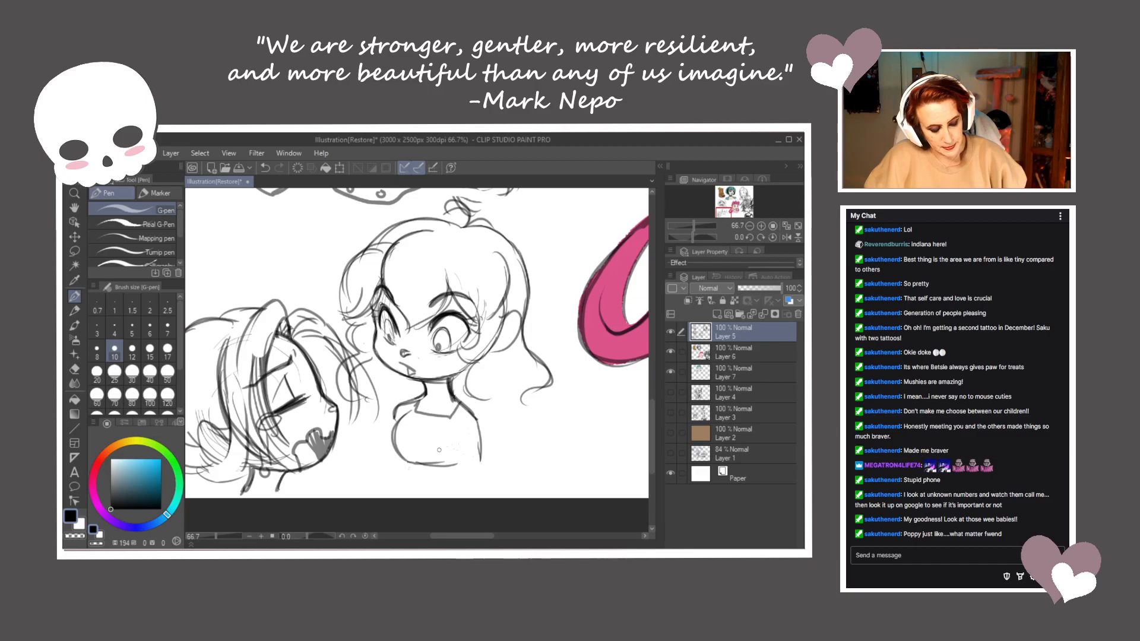
Draw the big-eyed girl's waist lines beneath the chest and strengthen the contours of her torso and arm
mouse_move(408, 468)
mouse_down()
mouse_move(410, 487)
mouse_move(466, 488)
mouse_up()
drag(474, 417, 485, 478)
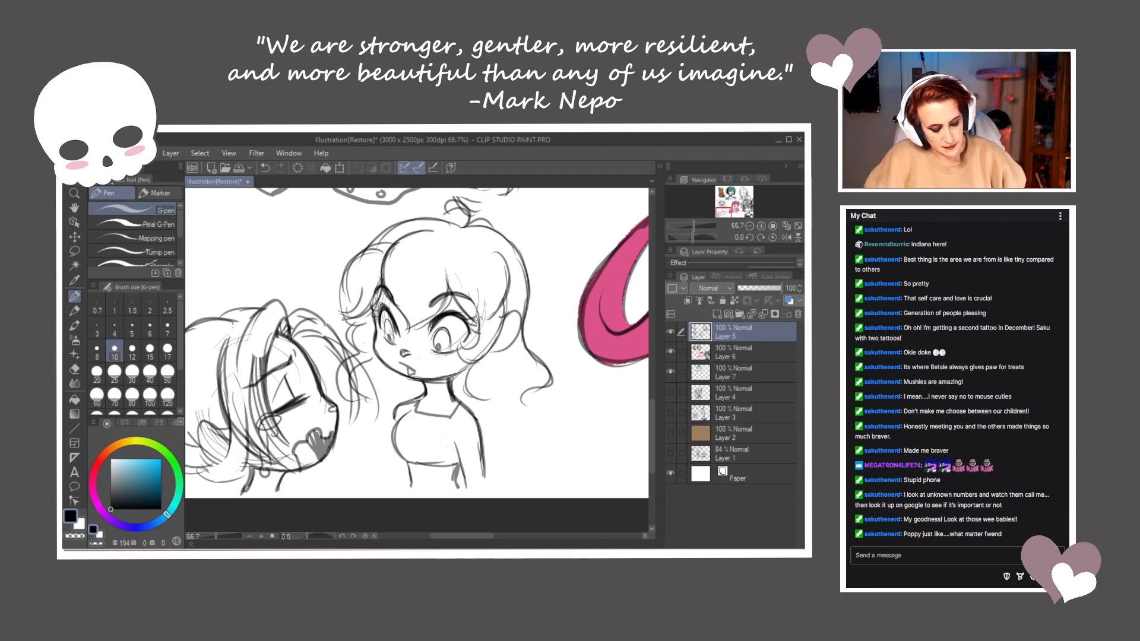
drag(397, 408, 395, 480)
Draw long wavy hair flowing down both sides of the big-eyed girl's body
mouse_move(486, 390)
mouse_down()
mouse_move(573, 419)
mouse_move(601, 503)
mouse_up()
mouse_move(388, 455)
mouse_down()
mouse_move(386, 502)
mouse_move(357, 442)
mouse_up()
Hatch the back of the second character's hair with long downward strokes and darken its rounded lower edge
drag(207, 334, 200, 445)
drag(214, 329, 205, 446)
mouse_move(216, 336)
mouse_down()
mouse_move(209, 459)
mouse_move(233, 418)
mouse_move(257, 460)
mouse_up()
drag(263, 413, 244, 463)
drag(213, 378, 210, 458)
drag(211, 402, 210, 459)
mouse_move(198, 438)
mouse_down()
mouse_move(224, 464)
mouse_move(235, 458)
mouse_up()
drag(200, 452, 242, 459)
drag(207, 465, 240, 466)
drag(283, 432, 273, 479)
mouse_move(284, 447)
mouse_down()
mouse_move(252, 482)
mouse_move(223, 466)
mouse_up()
Continue hatching the second character's lower back hair around the nape and up behind the face
drag(215, 390, 220, 443)
mouse_move(219, 411)
mouse_down()
mouse_move(238, 428)
mouse_move(236, 472)
mouse_up()
drag(230, 441, 244, 483)
drag(247, 463, 259, 476)
drag(258, 446, 268, 475)
mouse_move(268, 412)
mouse_down()
mouse_move(272, 471)
mouse_move(280, 458)
mouse_up()
drag(273, 385, 275, 436)
drag(256, 360, 256, 429)
mouse_move(241, 358)
mouse_down()
mouse_move(248, 423)
mouse_move(236, 416)
mouse_up()
drag(238, 388, 242, 419)
mouse_move(226, 363)
mouse_down()
mouse_move(228, 417)
mouse_move(245, 445)
mouse_up()
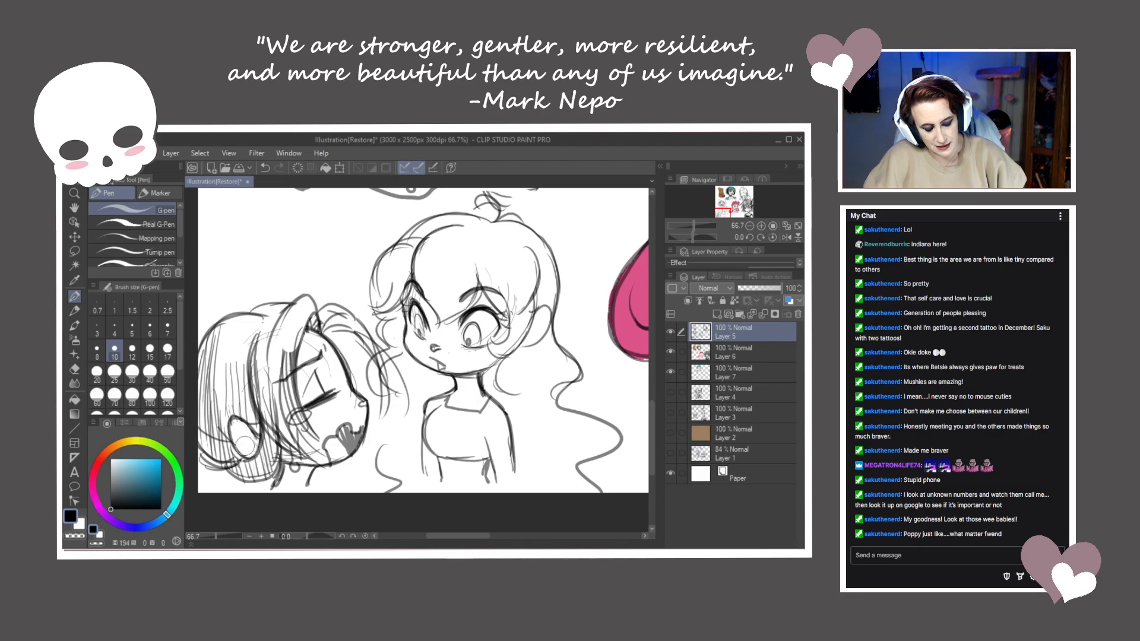
Hatch the second character's hair from the crown downward, working from the back of the head toward the parting
drag(221, 330, 221, 414)
drag(228, 320, 229, 395)
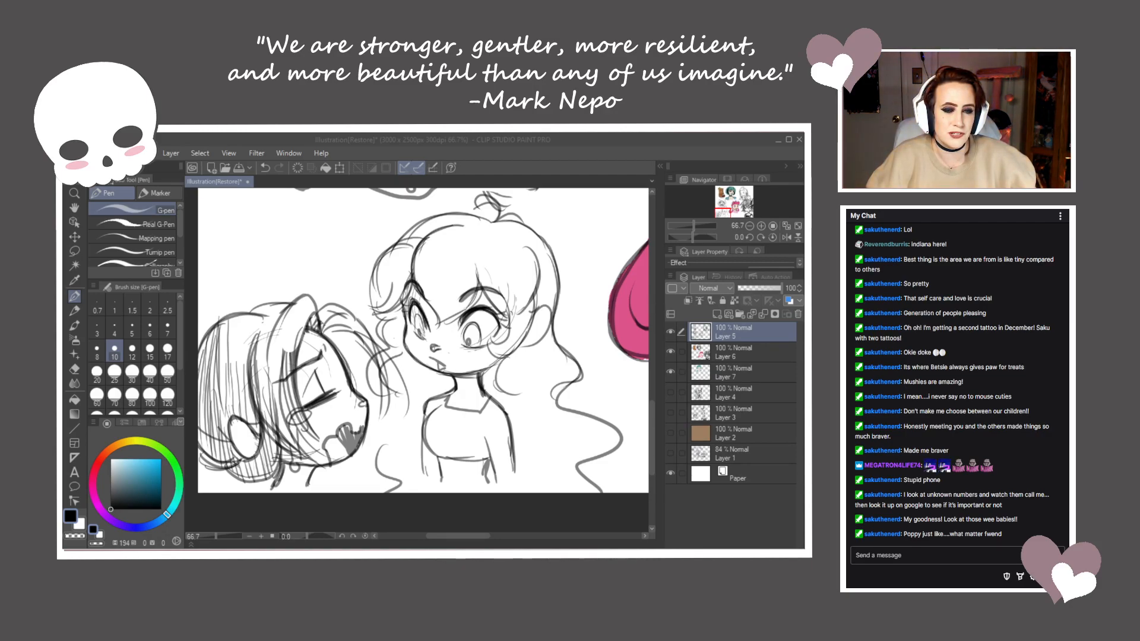
drag(233, 320, 228, 394)
drag(239, 321, 239, 403)
mouse_move(246, 314)
mouse_down()
mouse_move(248, 407)
mouse_move(255, 396)
mouse_up()
drag(254, 308, 265, 405)
drag(267, 301, 272, 407)
drag(276, 317, 278, 394)
mouse_move(290, 306)
mouse_down()
mouse_move(281, 380)
mouse_move(287, 370)
mouse_up()
mouse_move(301, 297)
mouse_down()
mouse_move(292, 359)
mouse_move(302, 346)
mouse_up()
mouse_move(312, 301)
mouse_down()
mouse_move(306, 332)
mouse_move(320, 322)
mouse_up()
Hatch the second character's front hair around the parting and the strands falling past the forehead
mouse_move(319, 312)
mouse_down()
mouse_move(313, 329)
mouse_move(329, 341)
mouse_up()
drag(347, 308, 346, 351)
drag(303, 402, 322, 359)
drag(313, 301, 385, 393)
drag(339, 342, 377, 429)
mouse_move(346, 343)
mouse_down()
mouse_move(359, 391)
mouse_move(342, 386)
mouse_up()
drag(361, 342, 349, 386)
drag(344, 313, 333, 355)
drag(356, 315, 351, 362)
Strengthen the outer contour of the second character's hair along the back and over the crown
drag(260, 310, 251, 367)
mouse_move(246, 328)
mouse_down()
mouse_move(239, 349)
mouse_move(203, 343)
mouse_move(198, 356)
mouse_up()
drag(283, 303, 252, 314)
drag(253, 308, 233, 321)
drag(299, 298, 244, 313)
drag(294, 294, 260, 307)
Handwrite "Cherry again?" beside the top of the big-eyed girl's head
mouse_move(558, 399)
mouse_down()
mouse_move(492, 380)
mouse_move(525, 395)
mouse_move(521, 434)
mouse_up()
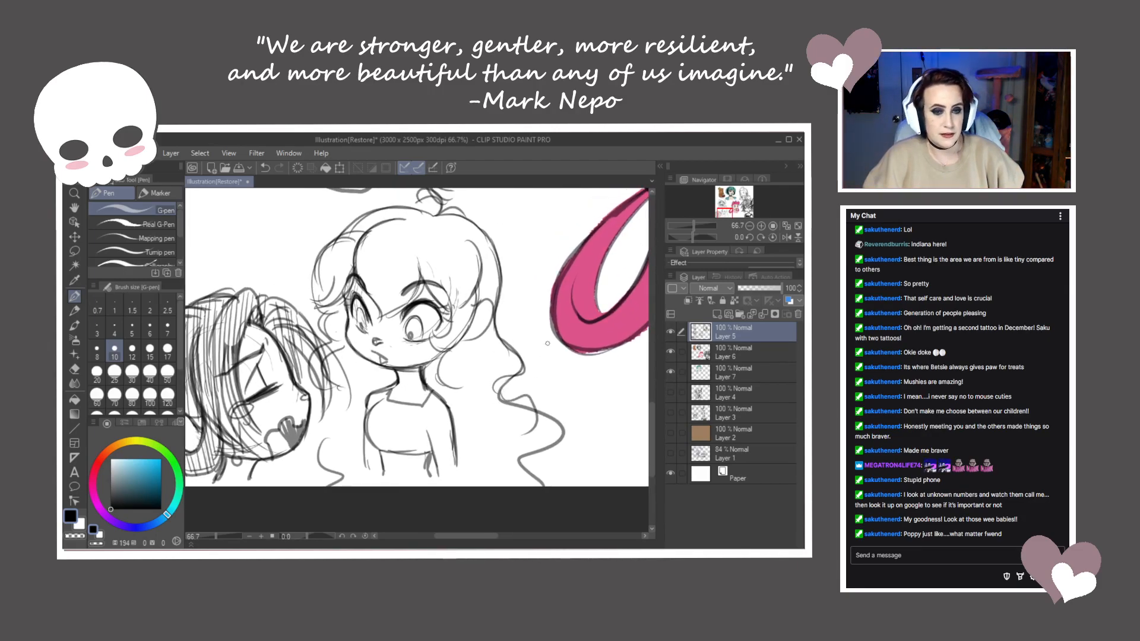
drag(510, 380, 560, 410)
mouse_move(369, 282)
mouse_down()
mouse_move(380, 250)
mouse_move(378, 270)
mouse_up()
mouse_move(332, 223)
mouse_down()
mouse_move(338, 238)
mouse_move(373, 219)
mouse_move(385, 230)
mouse_up()
mouse_move(350, 245)
mouse_down()
mouse_move(343, 255)
mouse_move(358, 248)
mouse_move(362, 260)
mouse_up()
drag(362, 240, 394, 226)
Handwrite "yess...." above the second character's head with a small drop-shaped mark at each end
drag(224, 296, 247, 325)
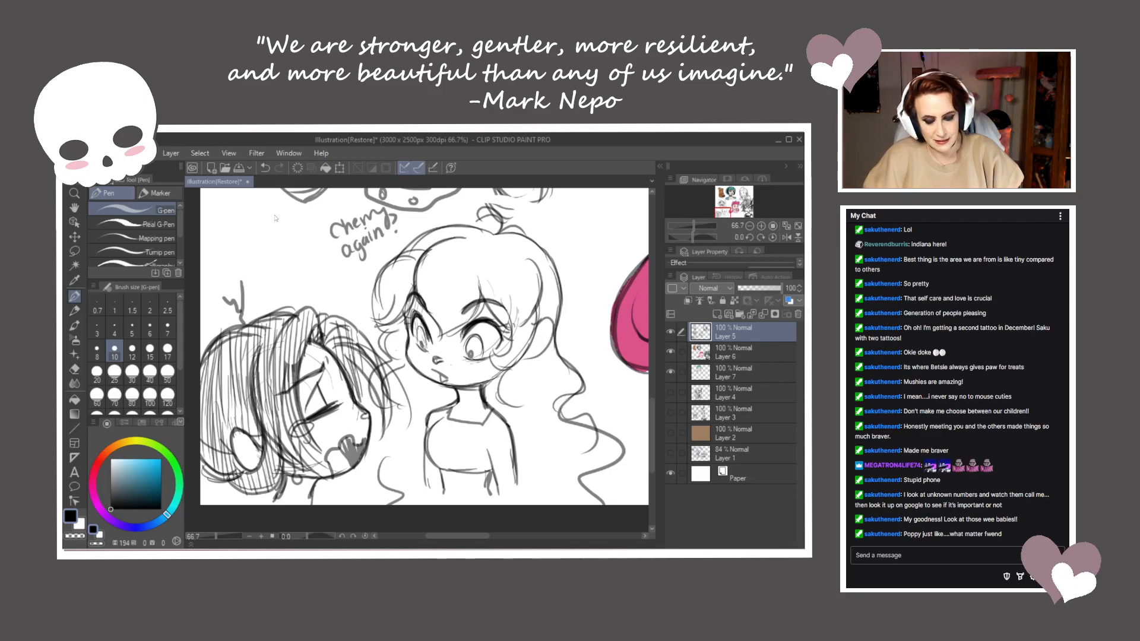
key(ctrl+z)
key(ctrl+z)
mouse_move(226, 283)
mouse_down()
mouse_move(247, 279)
mouse_move(246, 319)
mouse_move(262, 280)
mouse_move(268, 300)
mouse_move(283, 285)
mouse_move(278, 297)
mouse_move(354, 307)
mouse_up()
drag(209, 297, 220, 318)
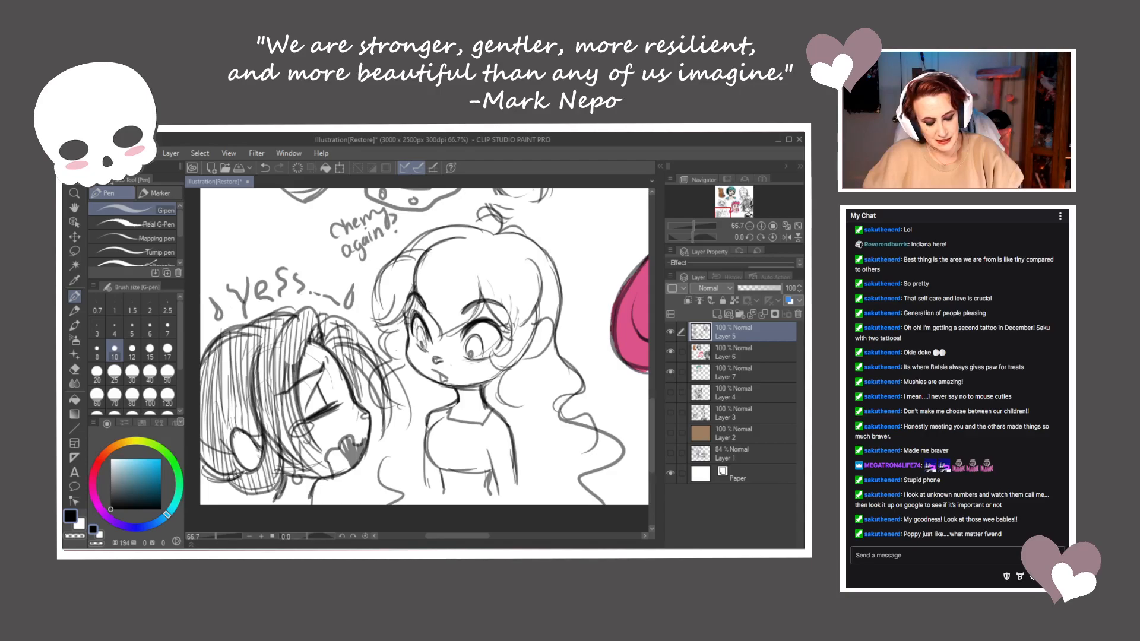
Draw tears streaming from the second character's closed eye and drops falling beneath the chin
mouse_move(319, 343)
mouse_down()
mouse_move(367, 414)
mouse_move(357, 487)
mouse_move(338, 483)
mouse_up()
mouse_move(304, 425)
mouse_down()
mouse_move(296, 460)
mouse_move(332, 417)
mouse_move(321, 419)
mouse_up()
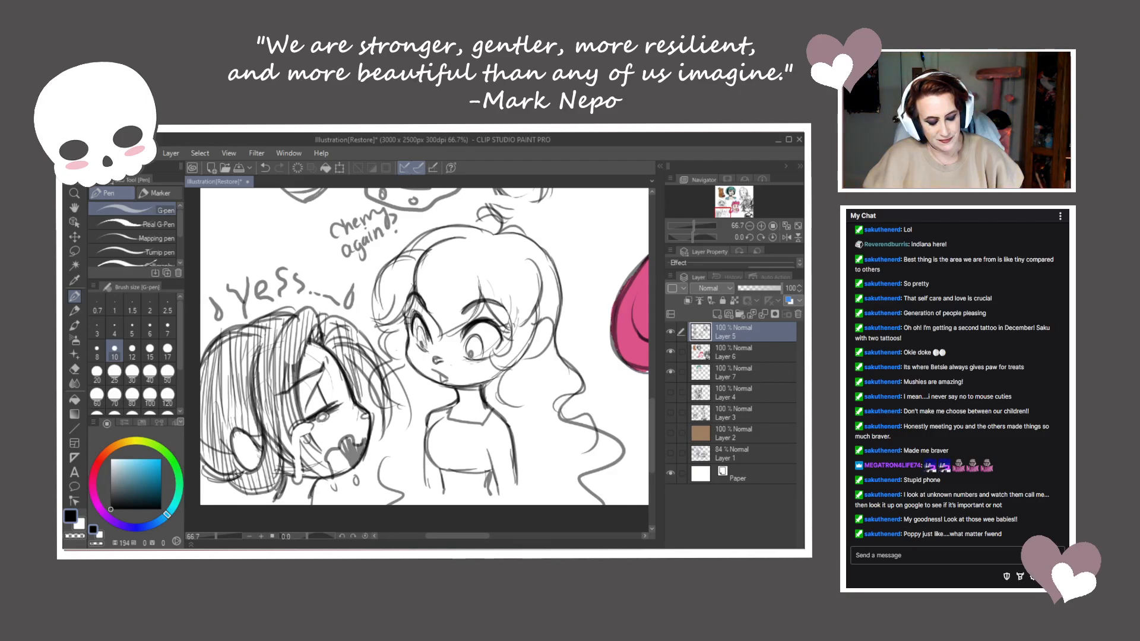
Draw the big-eyed girl's other arm beside her torso, on the side facing the second character
drag(507, 409, 470, 408)
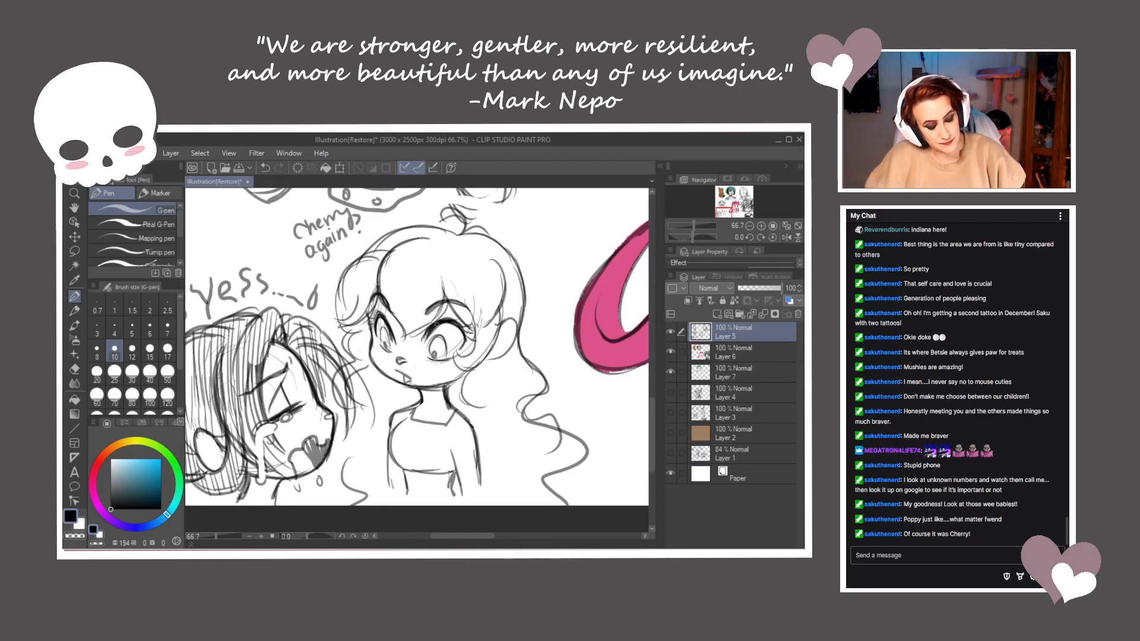
scroll(407, 387, down, 1)
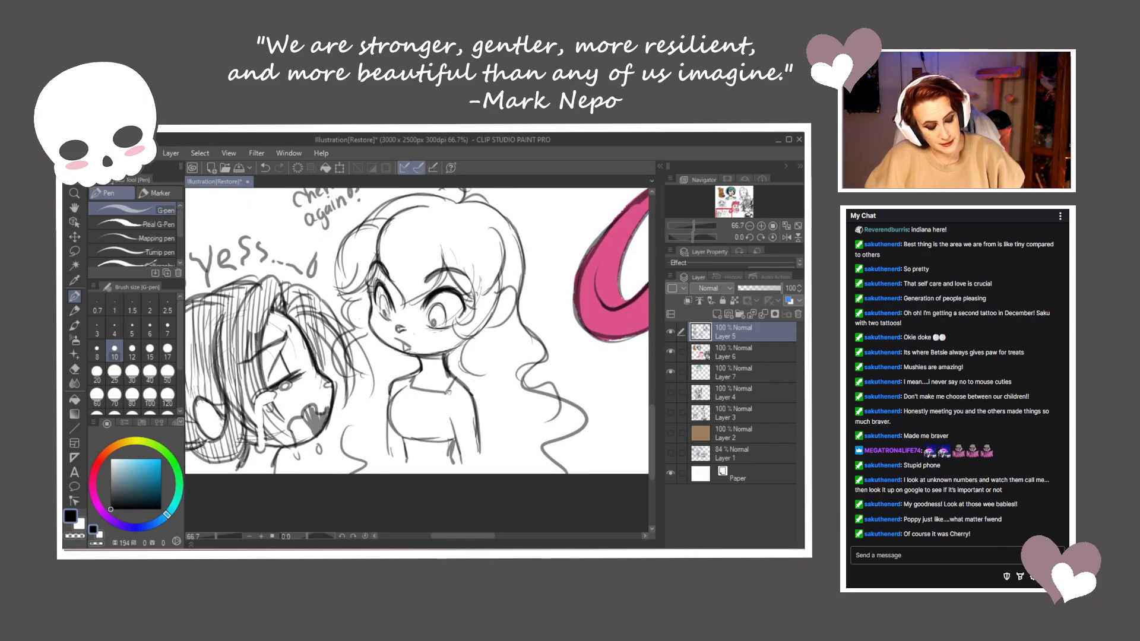
mouse_move(407, 387)
mouse_down()
mouse_move(390, 442)
mouse_move(392, 430)
mouse_move(454, 441)
mouse_move(450, 463)
mouse_move(404, 472)
mouse_up()
drag(391, 420, 386, 462)
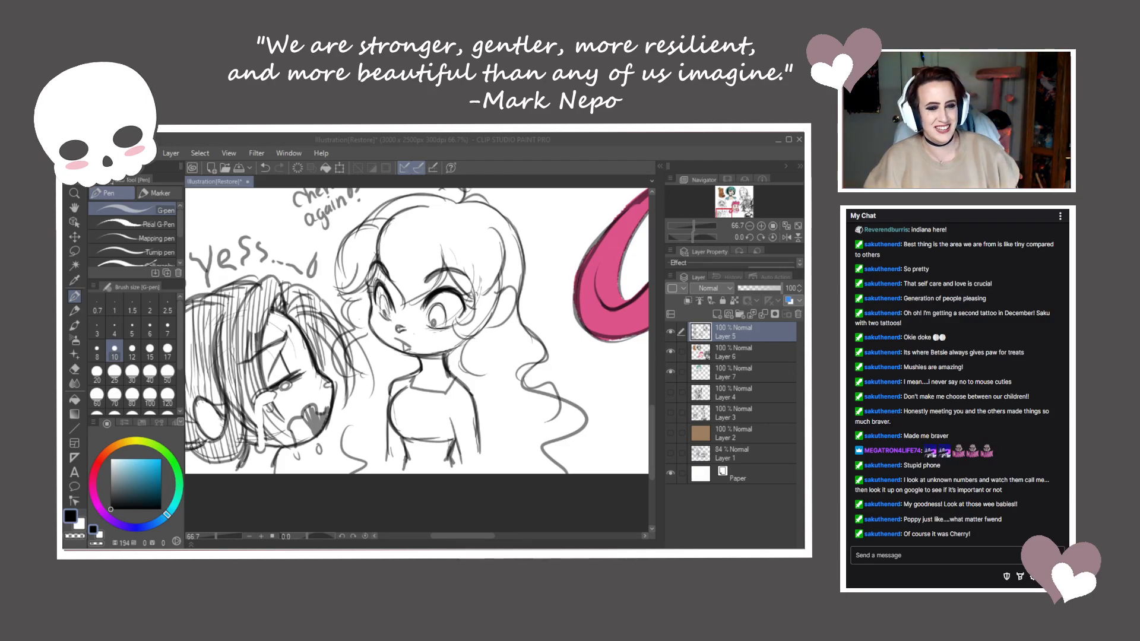
Erase the big-eyed girl's long wavy hair on both sides of her body
click(549, 341)
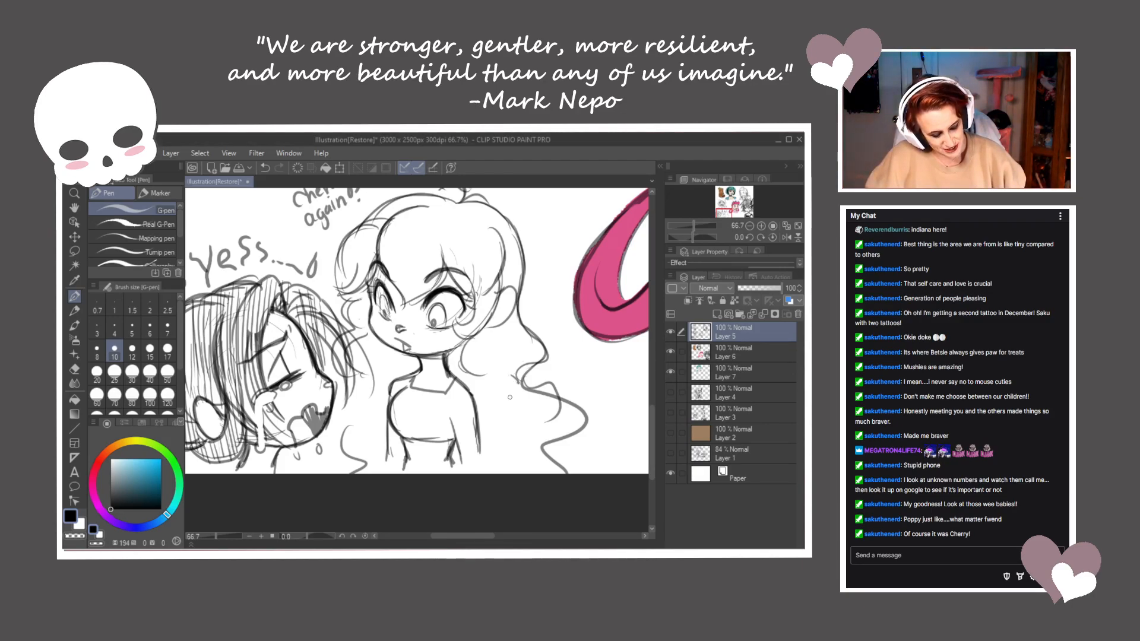
mouse_move(526, 342)
mouse_down()
mouse_move(516, 383)
mouse_move(571, 403)
mouse_move(549, 459)
mouse_move(538, 408)
mouse_up()
mouse_move(365, 434)
mouse_down()
mouse_move(357, 468)
mouse_move(343, 462)
mouse_up()
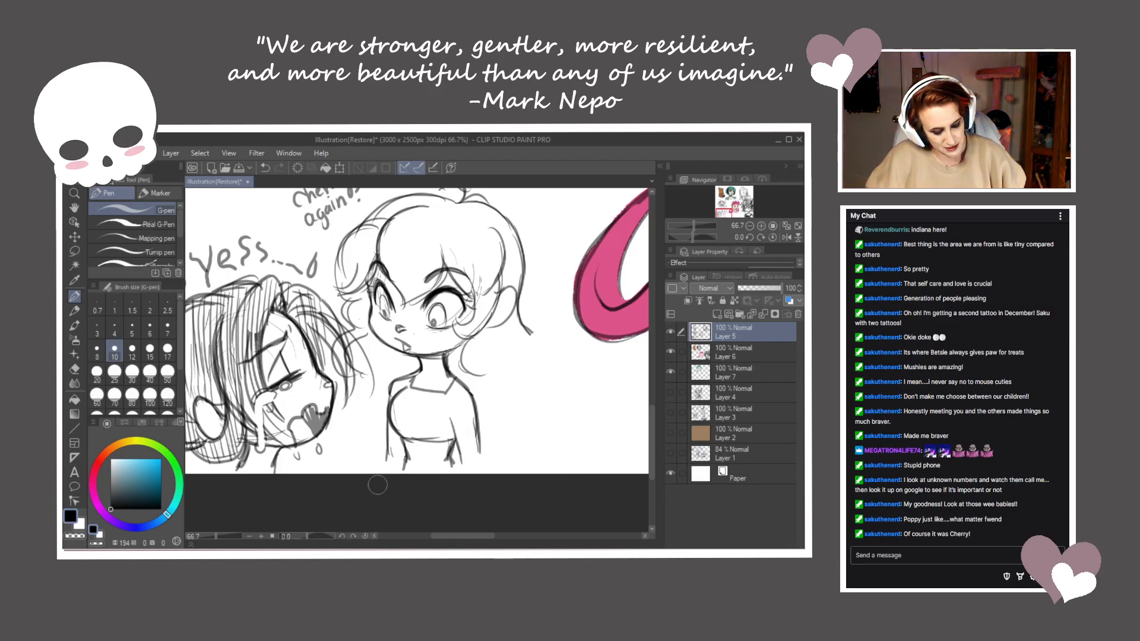
Draw a short curled hair end beneath the big-eyed girl's ear, level with her chin
key(x)
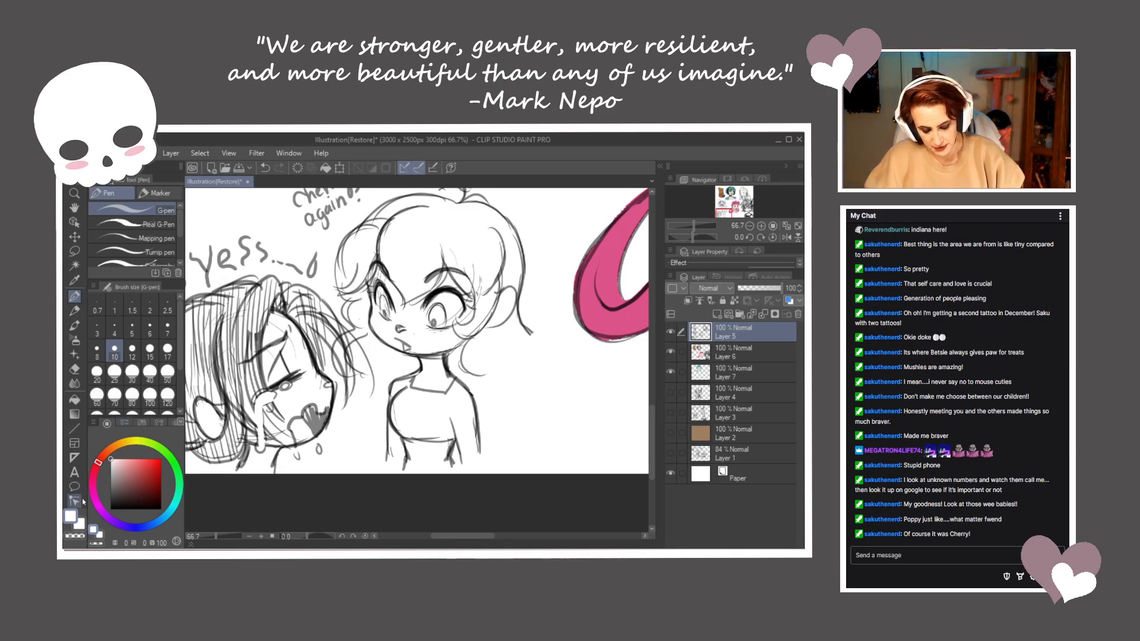
key(x)
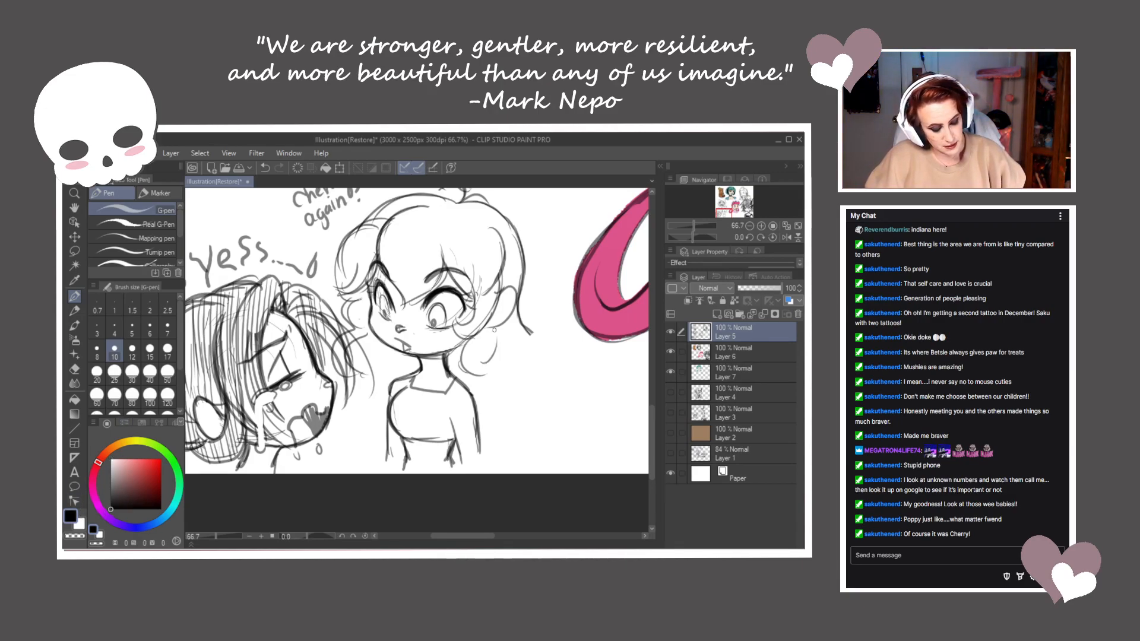
mouse_move(518, 320)
mouse_down()
mouse_move(525, 355)
mouse_move(475, 363)
mouse_up()
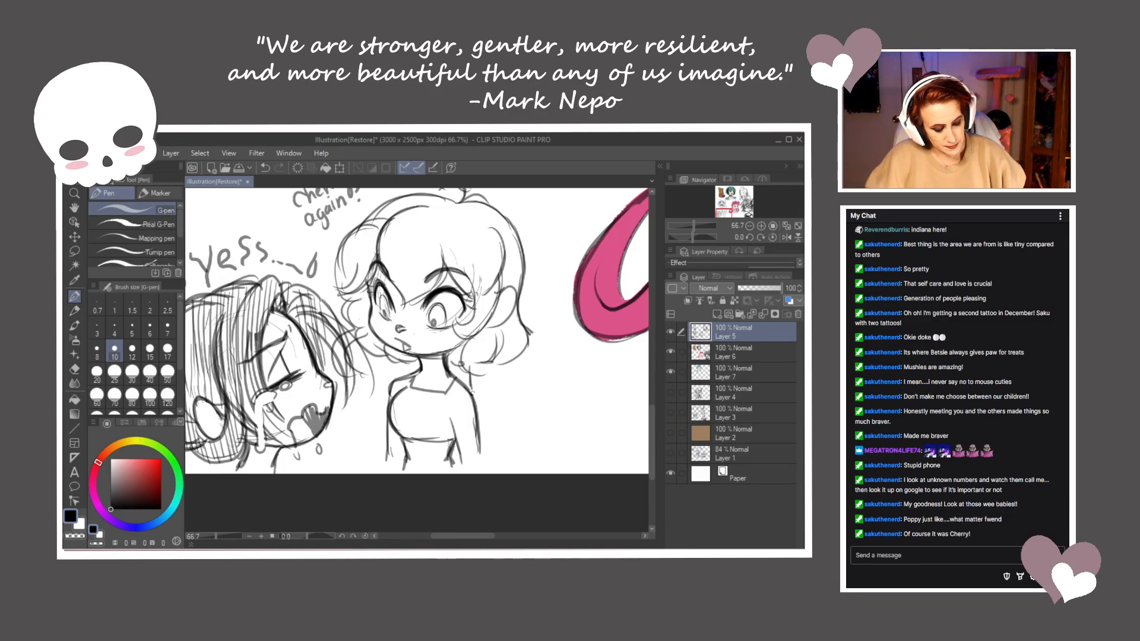
Draw a rounded puff shape behind the big-eyed girl's arm and build up the short curls beside her neck
mouse_move(472, 389)
mouse_down()
mouse_move(510, 409)
mouse_move(503, 456)
mouse_up()
drag(496, 423, 488, 456)
mouse_move(470, 365)
mouse_down()
mouse_move(471, 388)
mouse_move(485, 352)
mouse_up()
drag(466, 363, 502, 352)
mouse_move(519, 319)
mouse_down()
mouse_move(527, 344)
mouse_move(509, 364)
mouse_up()
drag(513, 349, 500, 357)
drag(500, 358, 477, 359)
Shade the necks of both characters under their chins
mouse_move(397, 355)
mouse_down()
mouse_move(419, 366)
mouse_move(411, 348)
mouse_move(477, 332)
mouse_up()
mouse_move(323, 440)
mouse_down()
mouse_move(312, 462)
mouse_move(285, 463)
mouse_move(306, 453)
mouse_up()
mouse_move(463, 349)
mouse_down()
mouse_move(460, 375)
mouse_move(485, 359)
mouse_up()
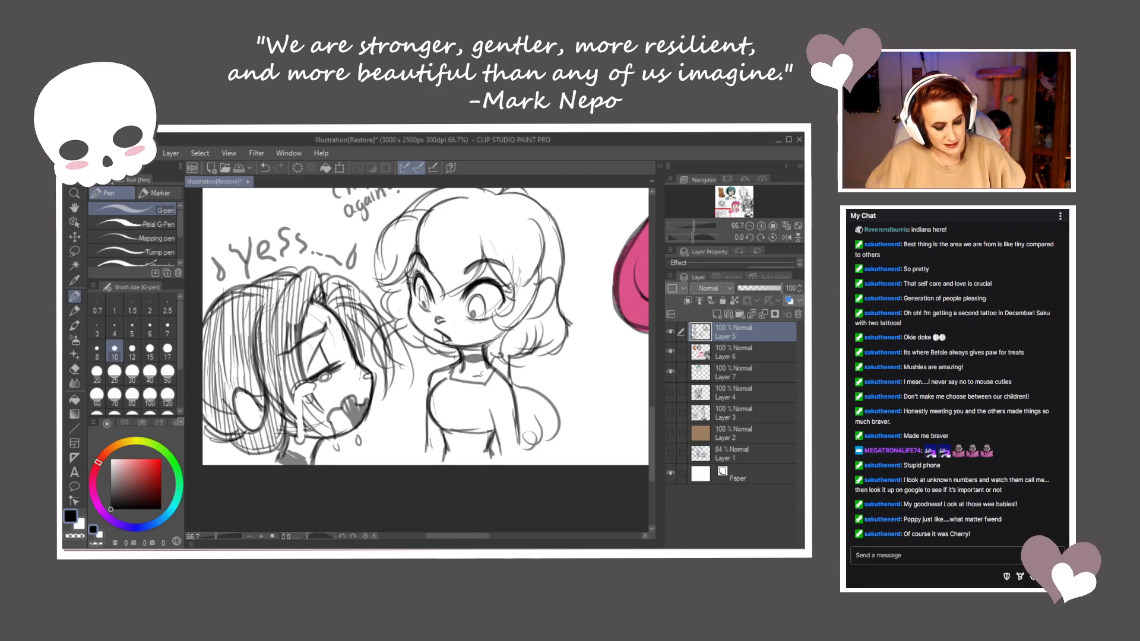
Erase the big-eyed girl's outer arm line, redraw the arm with a puffed short sleeve, and undo the last extra stroke
drag(491, 409, 517, 441)
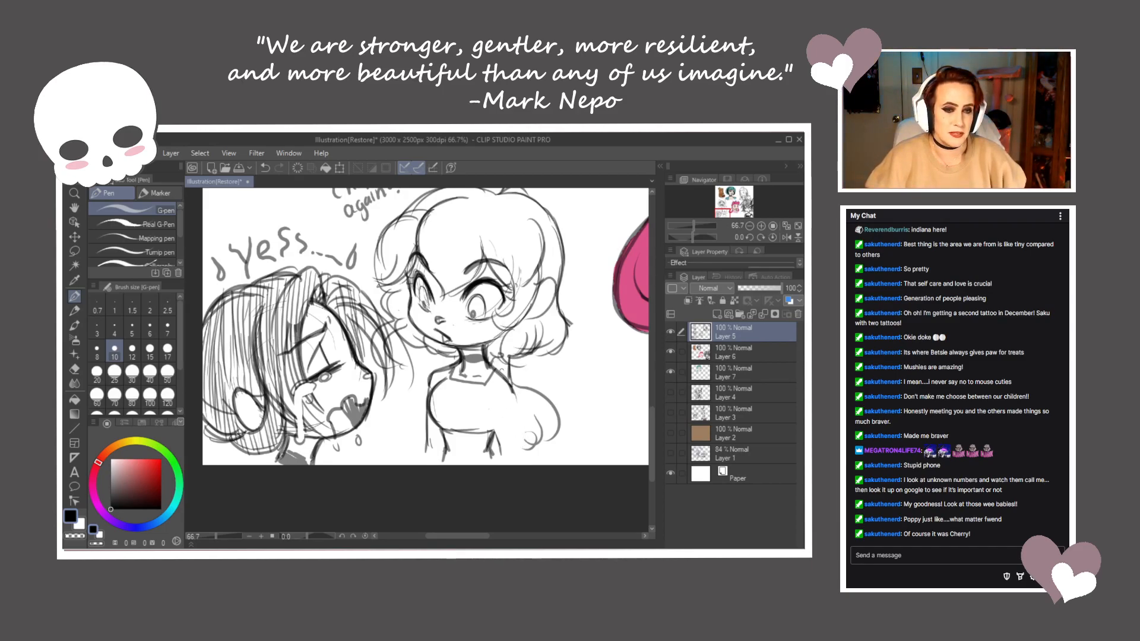
mouse_move(505, 379)
mouse_down()
mouse_move(493, 416)
mouse_move(525, 429)
mouse_move(501, 376)
mouse_move(522, 404)
mouse_move(510, 462)
mouse_up()
mouse_move(525, 422)
mouse_down()
mouse_move(520, 466)
mouse_move(497, 434)
mouse_move(490, 457)
mouse_up()
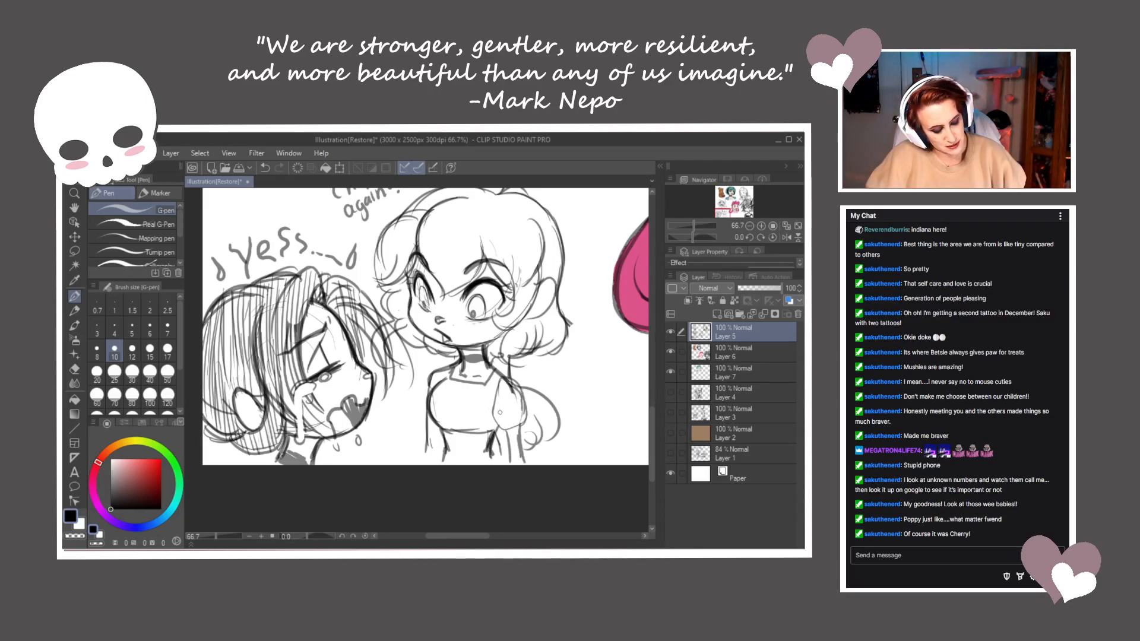
mouse_move(506, 397)
mouse_down()
mouse_move(512, 418)
mouse_move(505, 384)
mouse_move(517, 423)
mouse_move(493, 417)
mouse_up()
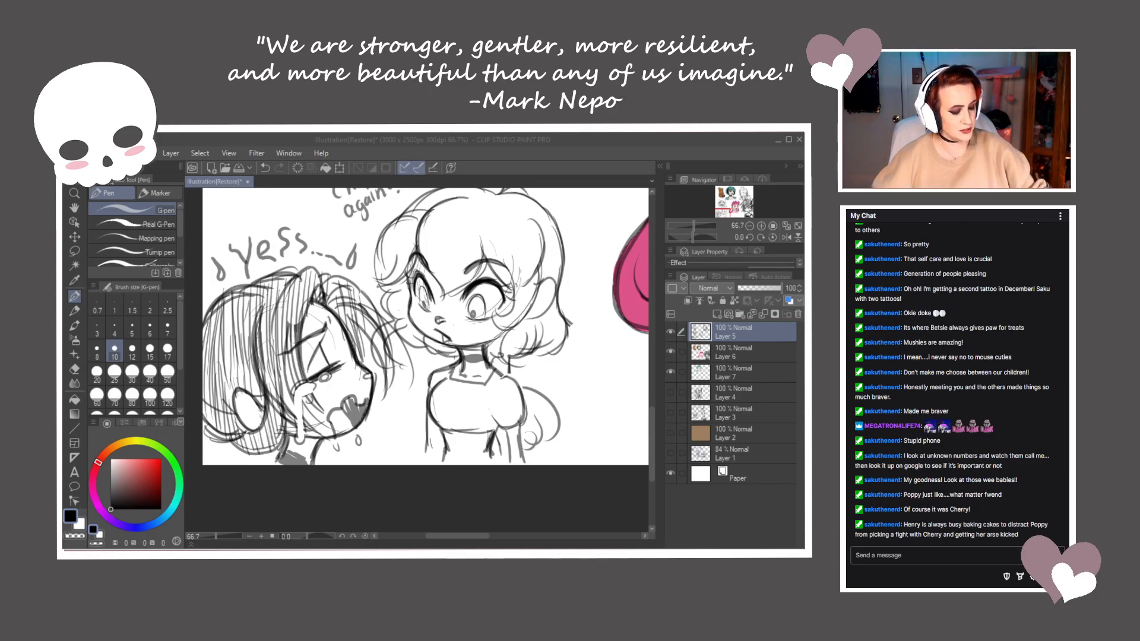
drag(485, 348, 490, 397)
key(ctrl+z)
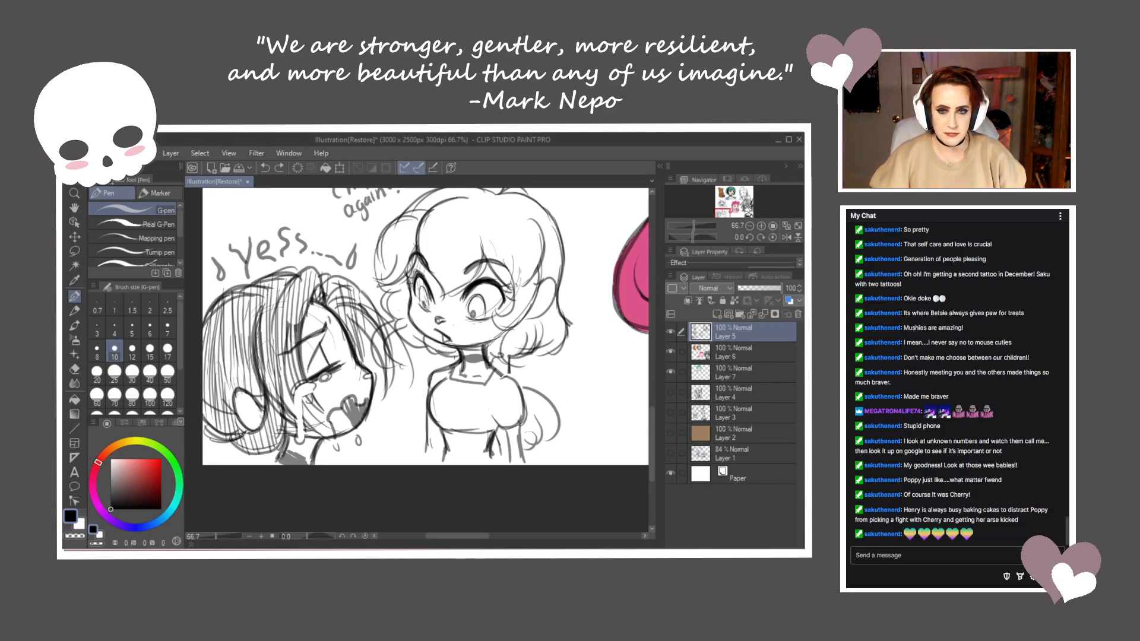
Examine the finished and unfinished character sketches across the whole page
mouse_move(495, 387)
mouse_down()
mouse_move(435, 443)
mouse_move(497, 465)
mouse_move(285, 496)
mouse_up()
drag(516, 423, 307, 481)
drag(519, 363, 494, 384)
scroll(493, 385, down, 2)
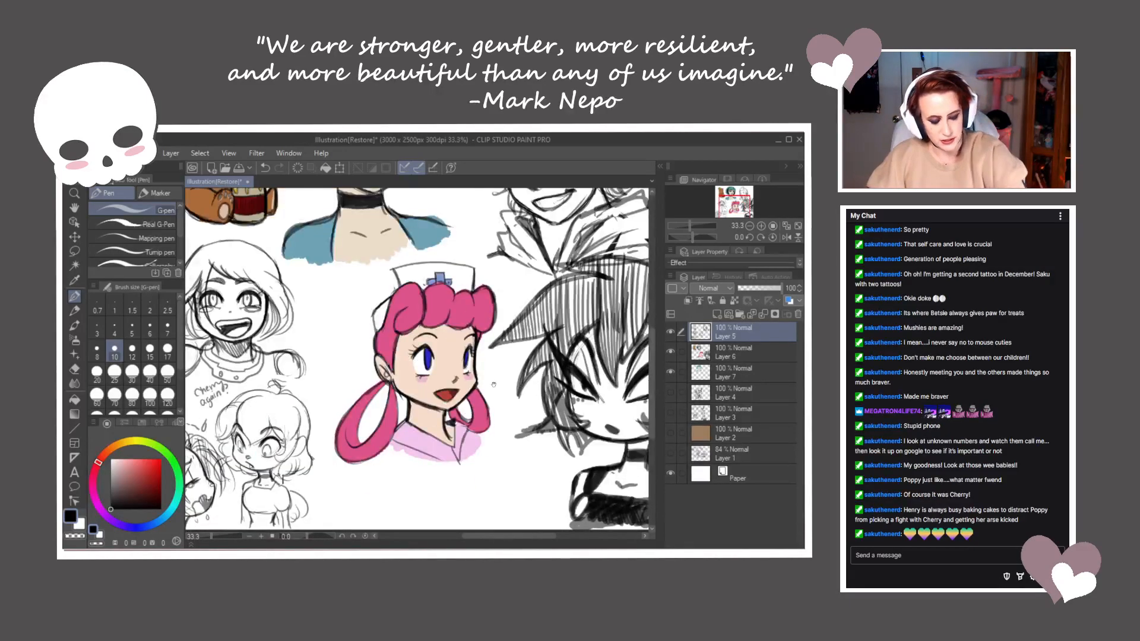
drag(624, 344, 492, 344)
drag(406, 252, 437, 399)
mouse_move(287, 445)
mouse_down()
mouse_move(425, 464)
mouse_move(393, 380)
mouse_move(398, 335)
mouse_move(384, 380)
mouse_move(376, 323)
mouse_move(380, 393)
mouse_move(406, 379)
mouse_up()
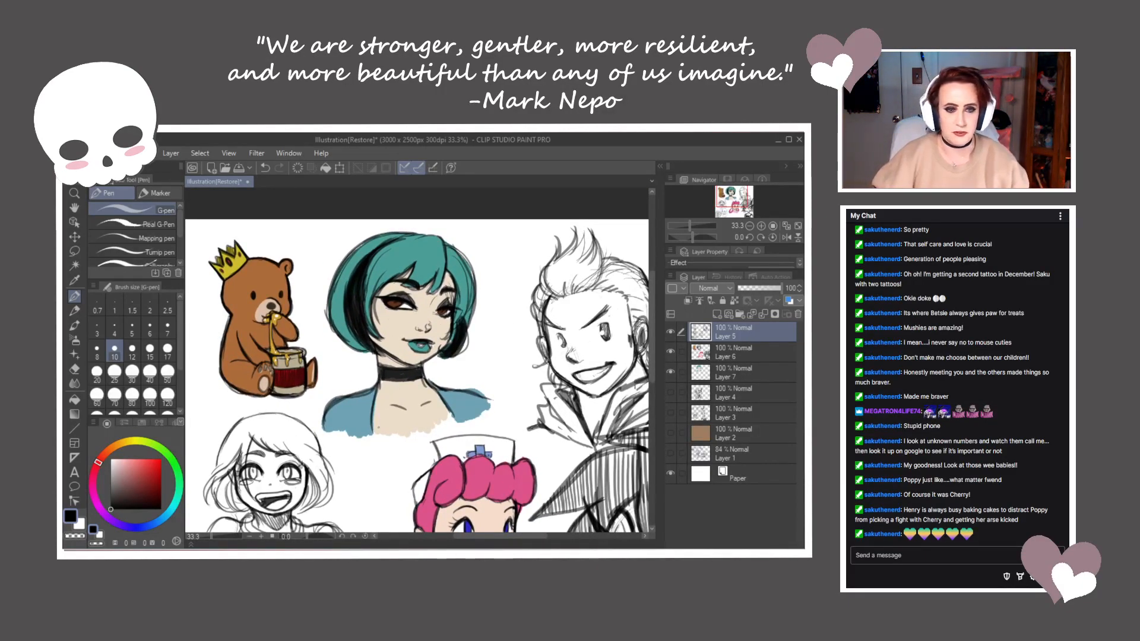
drag(363, 371, 392, 378)
drag(475, 457, 335, 302)
drag(338, 468, 457, 379)
drag(555, 399, 411, 397)
drag(525, 348, 485, 498)
drag(265, 340, 432, 410)
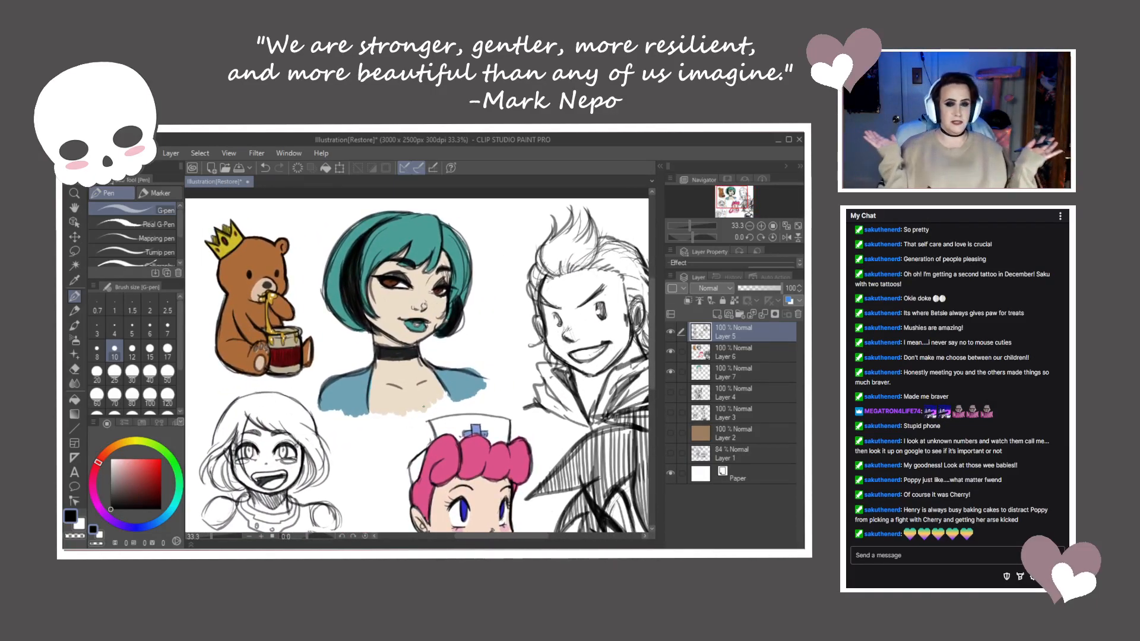